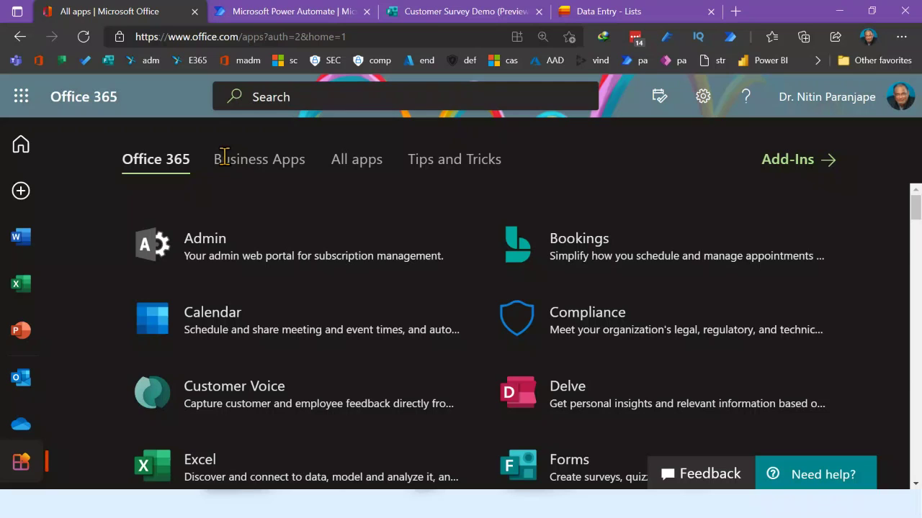
# Open Office 365 in a new tab and show All apps zoomed out so Power Automate is visible
pyautogui.click(20, 97)
pyautogui.click(45, 137)
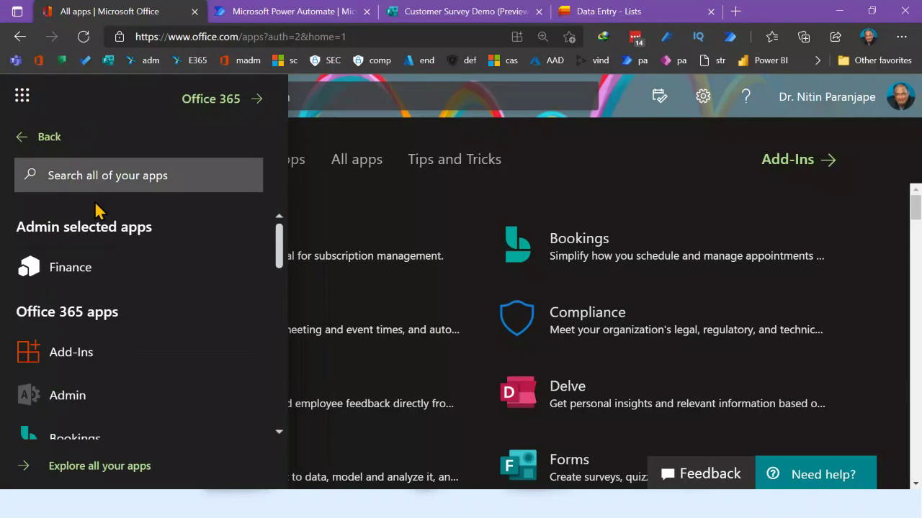
pyautogui.click(221, 101)
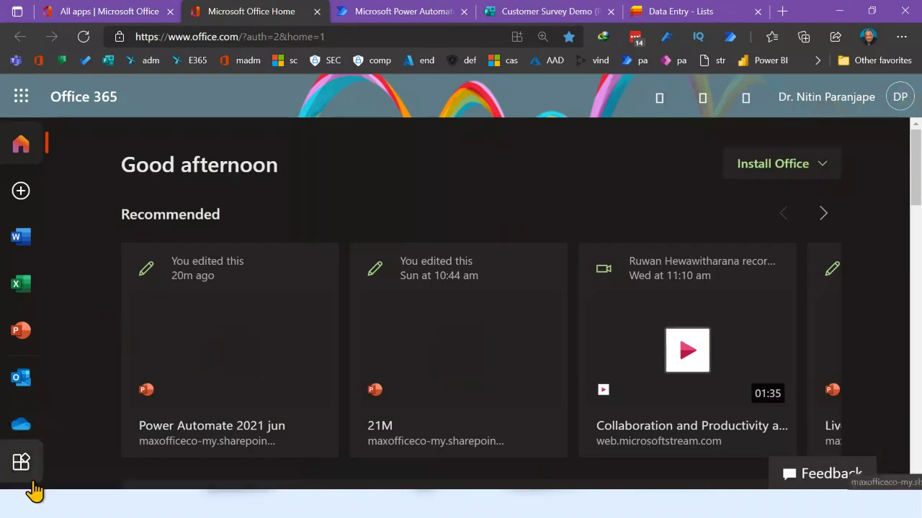
pyautogui.click(22, 464)
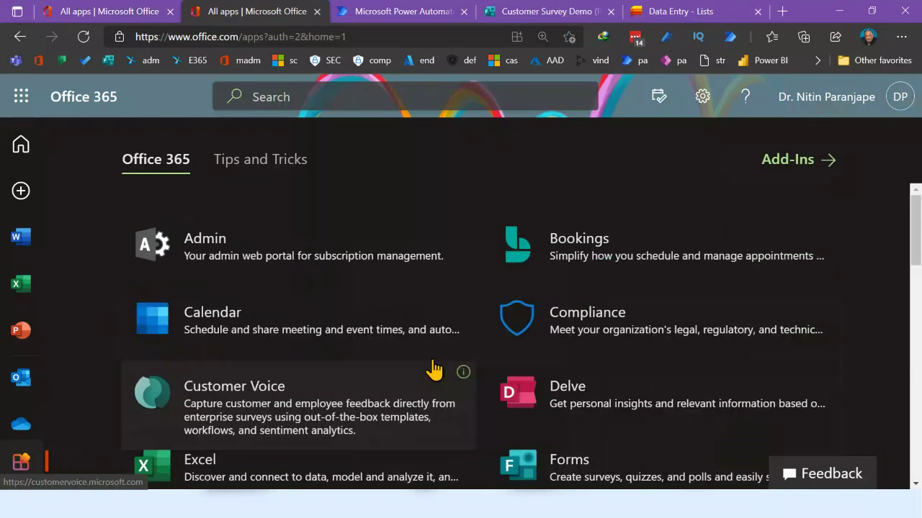
pyautogui.hotkey('ctrl', '-')
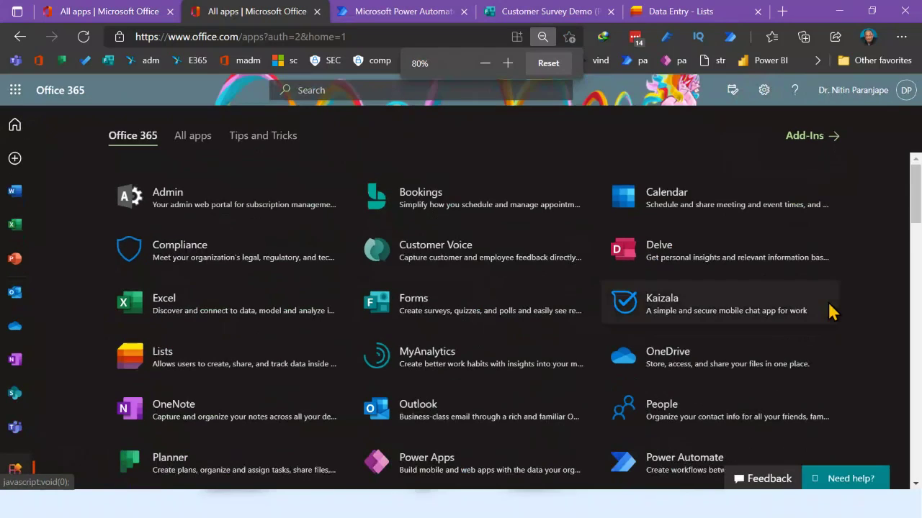
pyautogui.hotkey('ctrl', '-')
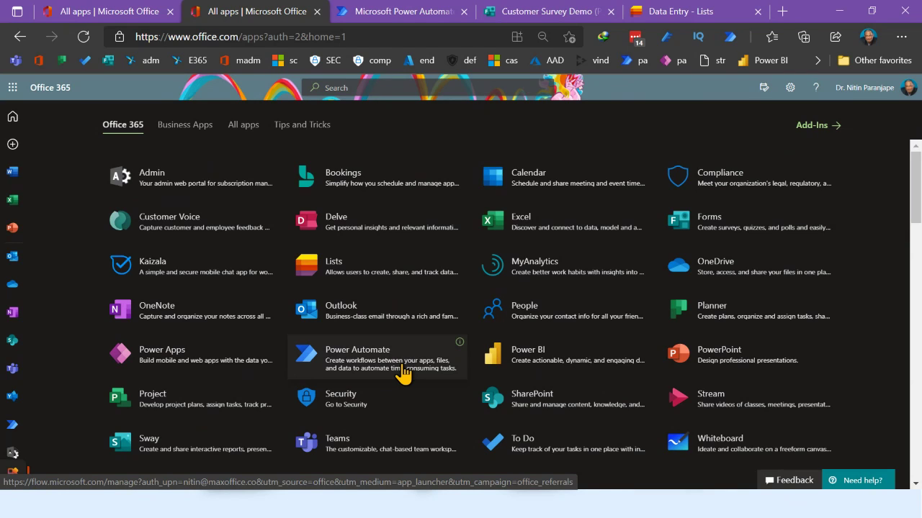
# Launch Power Automate and browse its home page's suggested templates and services
pyautogui.click(402, 365)
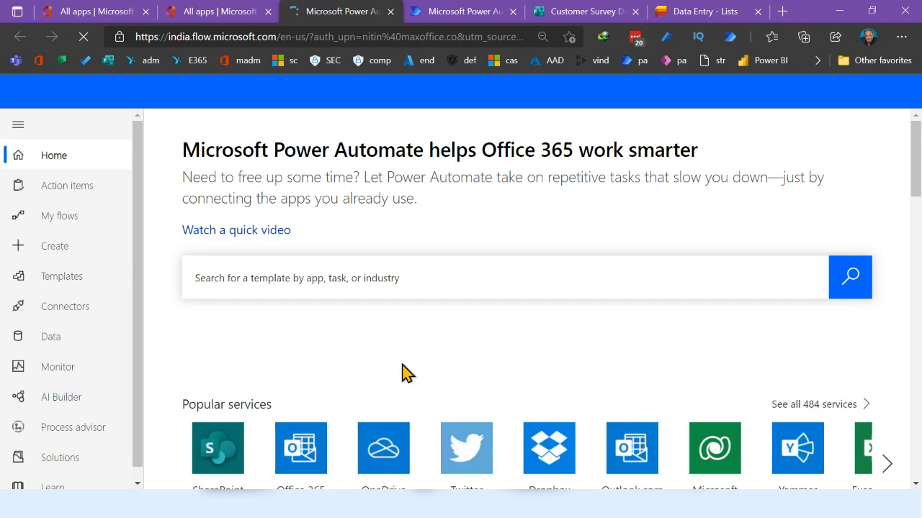
pyautogui.scroll(-4, 402, 373)
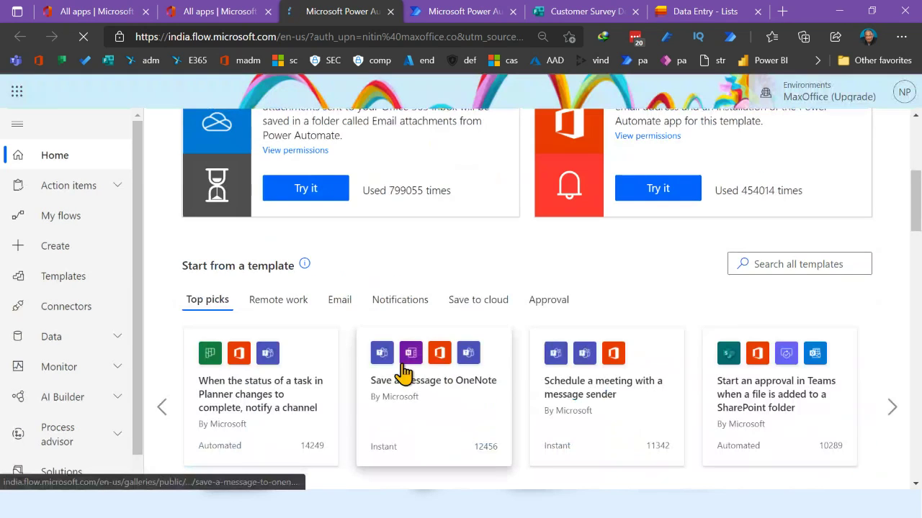
pyautogui.scroll(5, 403, 371)
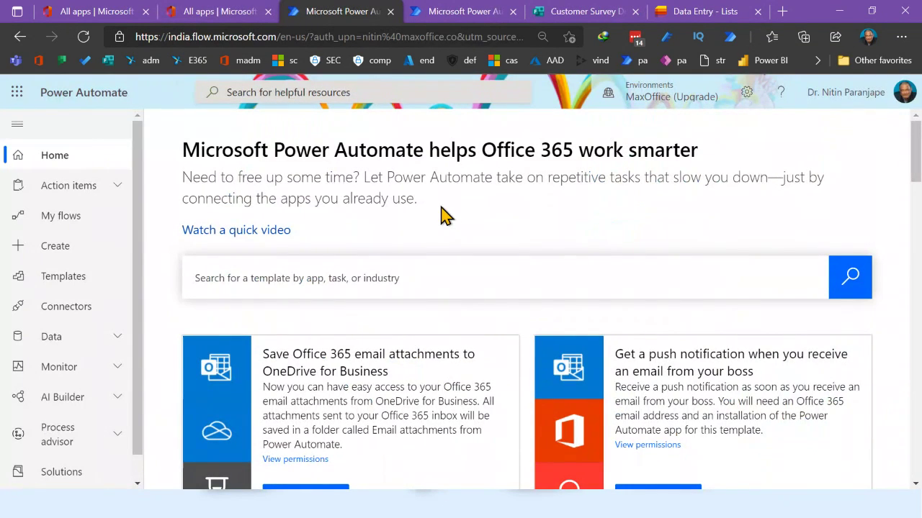
pyautogui.scroll(-2, 439, 214)
pyautogui.scroll(2, 439, 214)
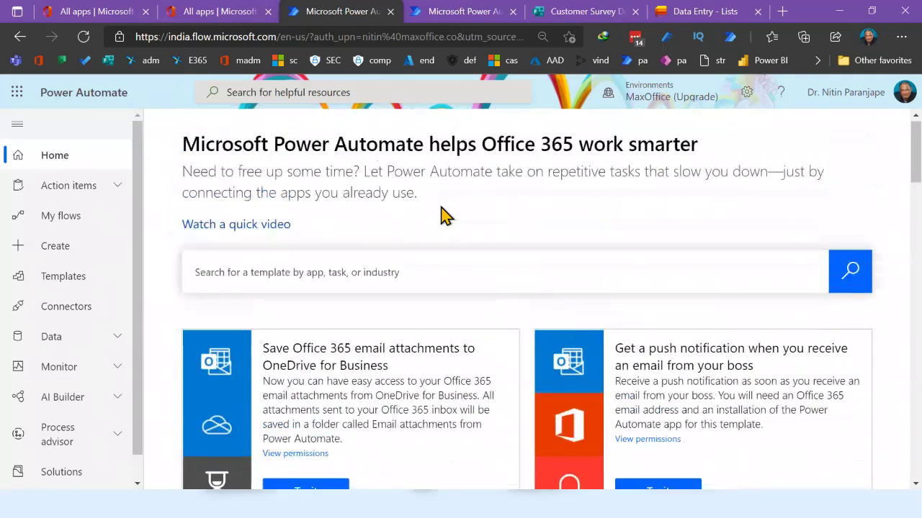
pyautogui.scroll(-1, 631, 214)
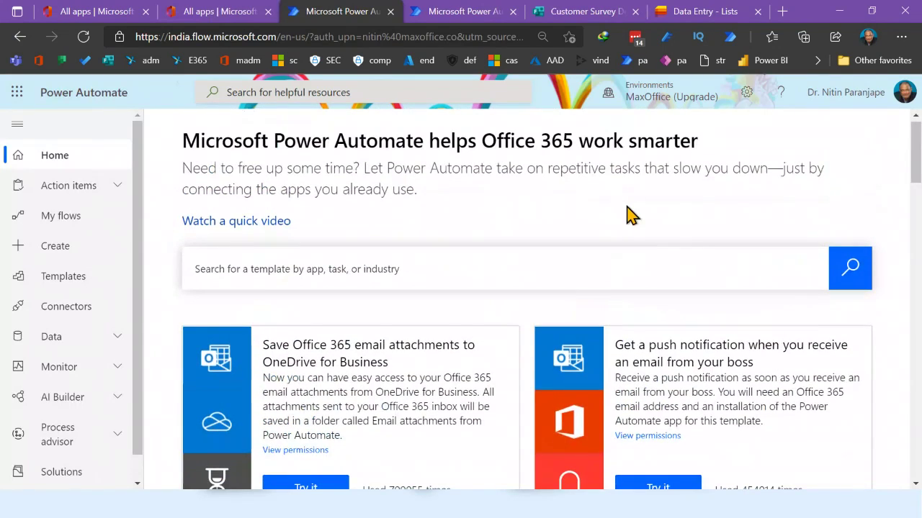
pyautogui.scroll(-15, 630, 214)
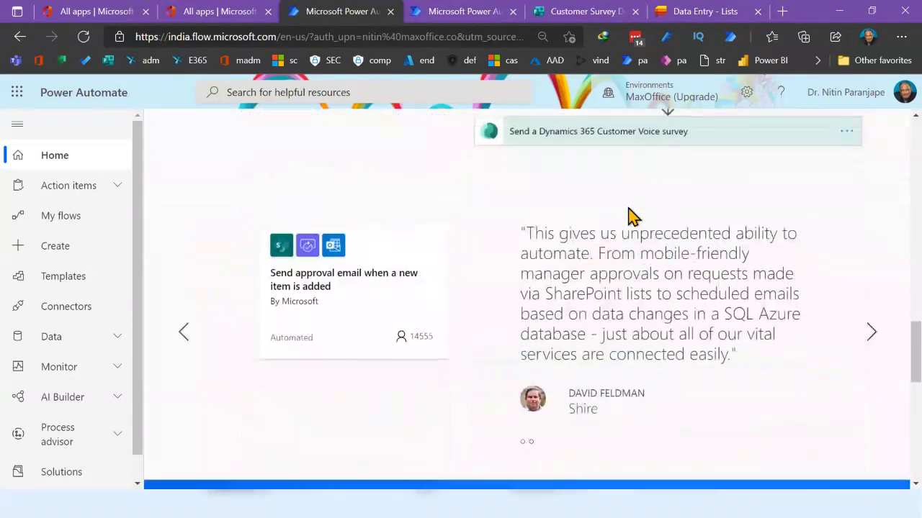
pyautogui.scroll(-6, 629, 215)
pyautogui.scroll(6, 629, 214)
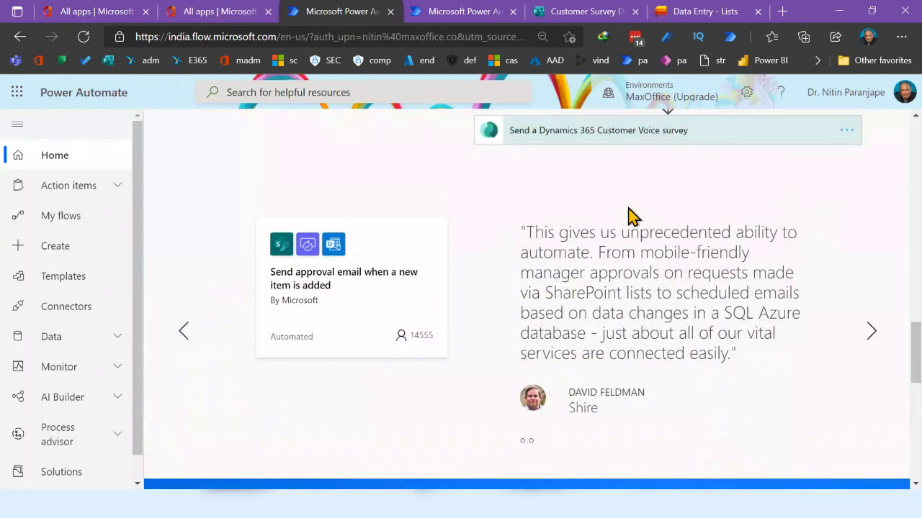
pyautogui.scroll(1, 629, 215)
pyautogui.scroll(15, 629, 214)
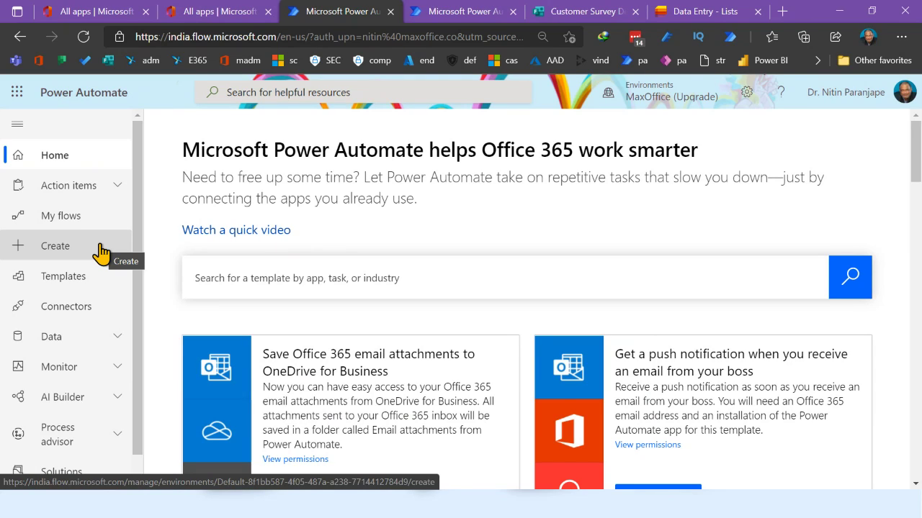
# Go to the Create page showing automated, instant, scheduled and desktop flow options
pyautogui.click(101, 252)
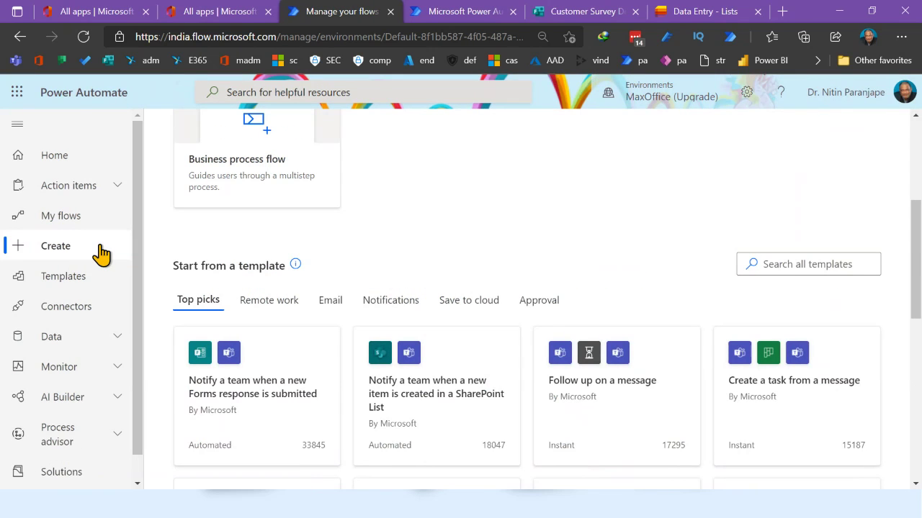
pyautogui.scroll(4, 298, 169)
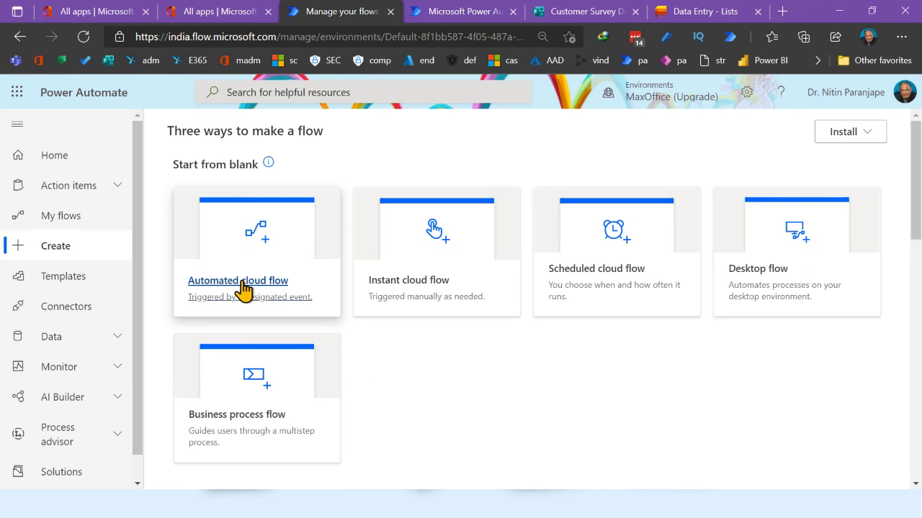
# Preview and dismiss the Automated cloud flow dialog, then go to the Templates gallery
pyautogui.click(243, 289)
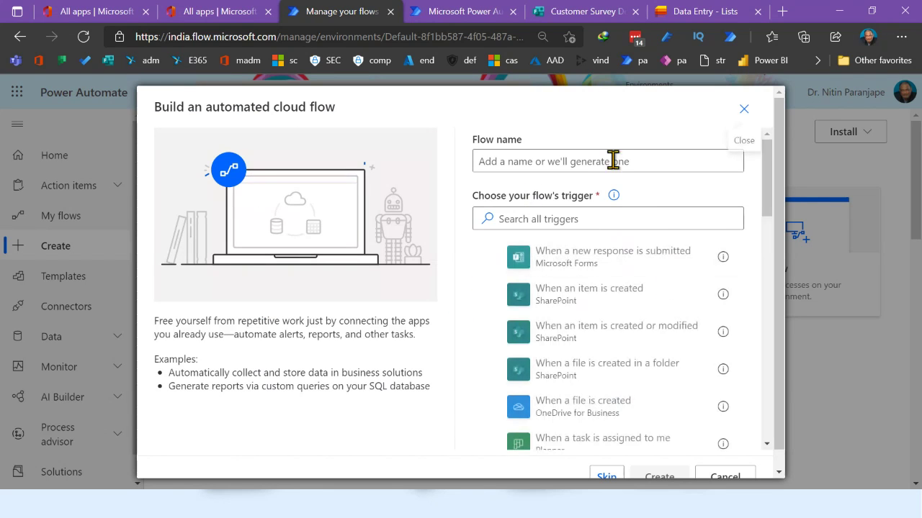
pyautogui.scroll(-5, 749, 364)
pyautogui.scroll(-10, 751, 369)
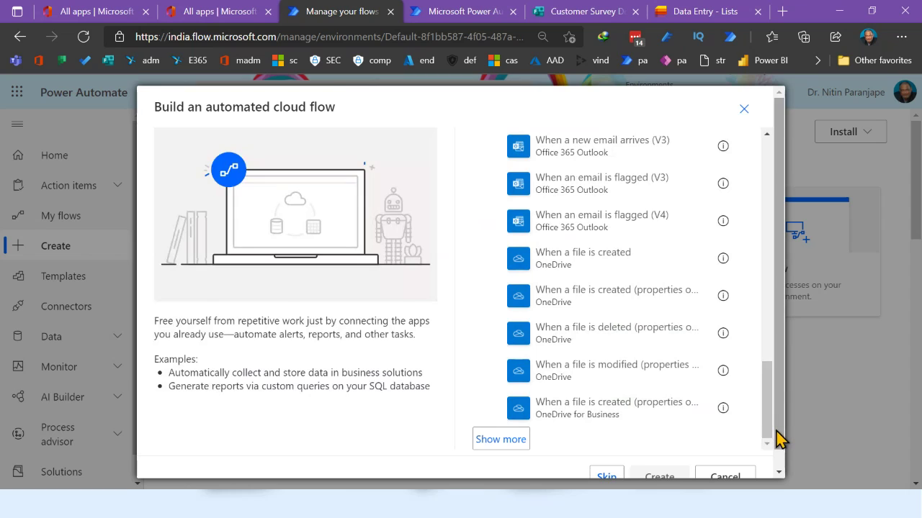
pyautogui.scroll(-1, 776, 436)
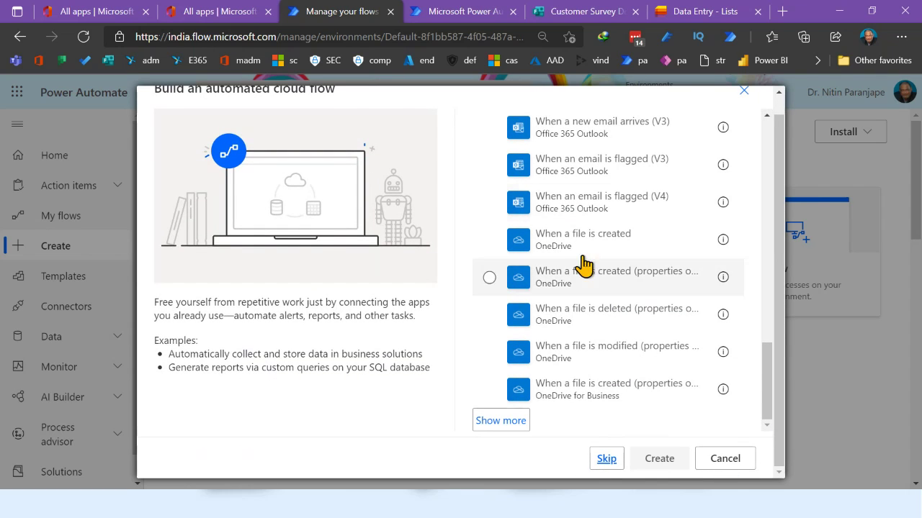
pyautogui.click(725, 460)
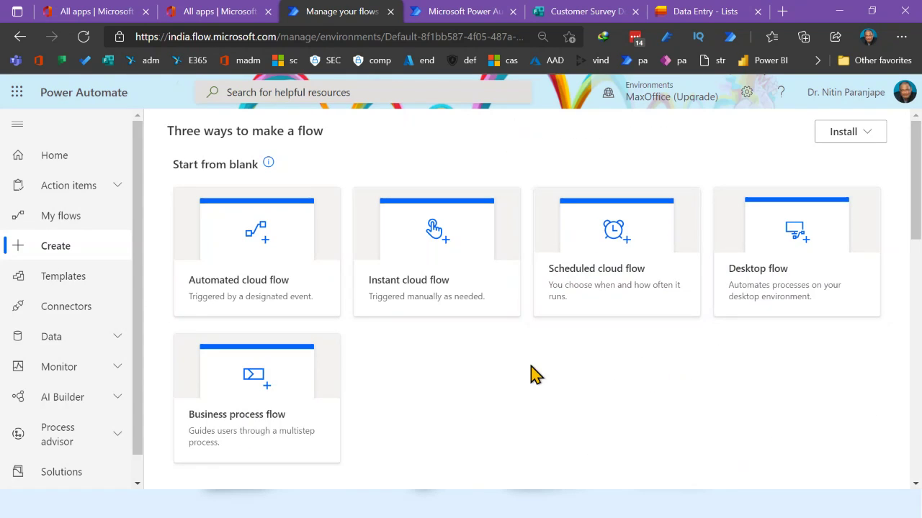
pyautogui.click(59, 280)
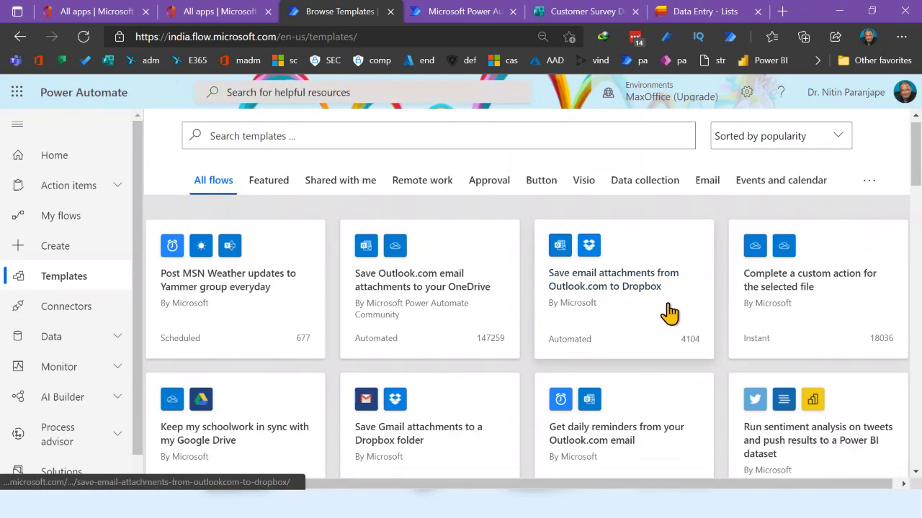
pyautogui.scroll(-10, 670, 313)
pyautogui.scroll(5, 675, 313)
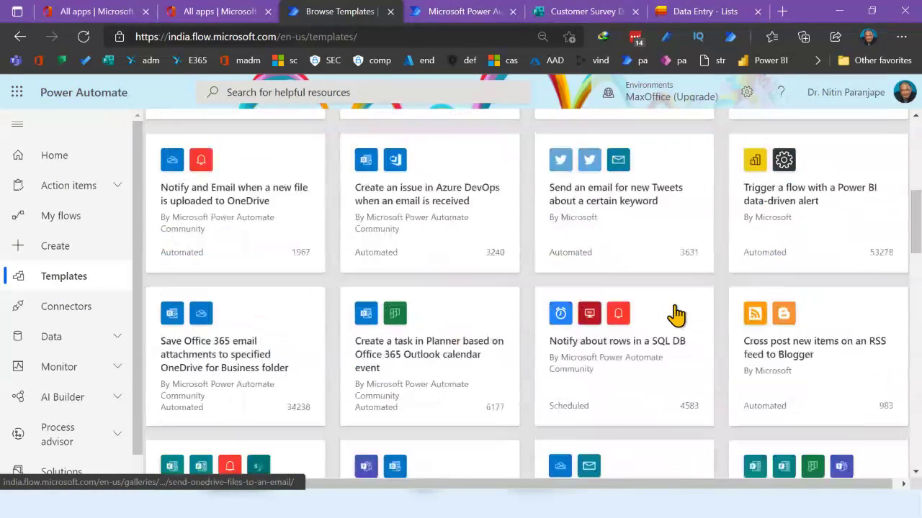
pyautogui.scroll(5, 675, 313)
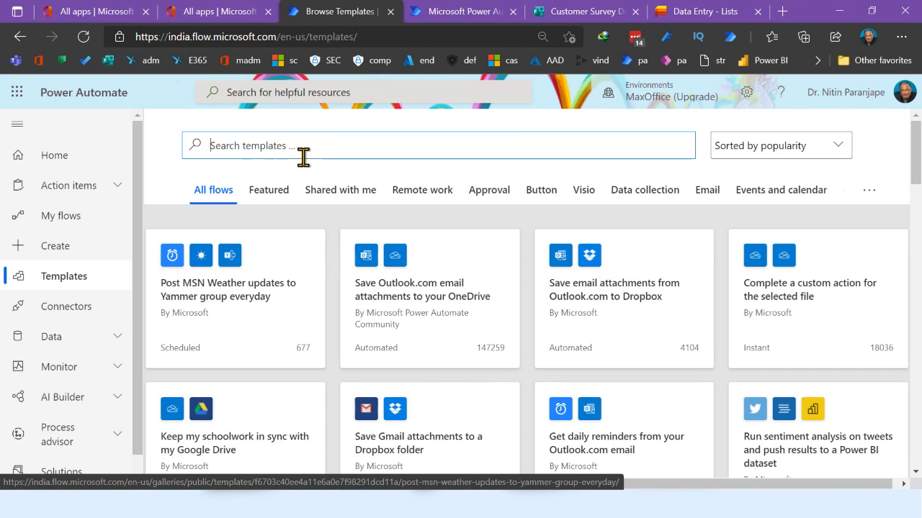
pyautogui.click(335, 142)
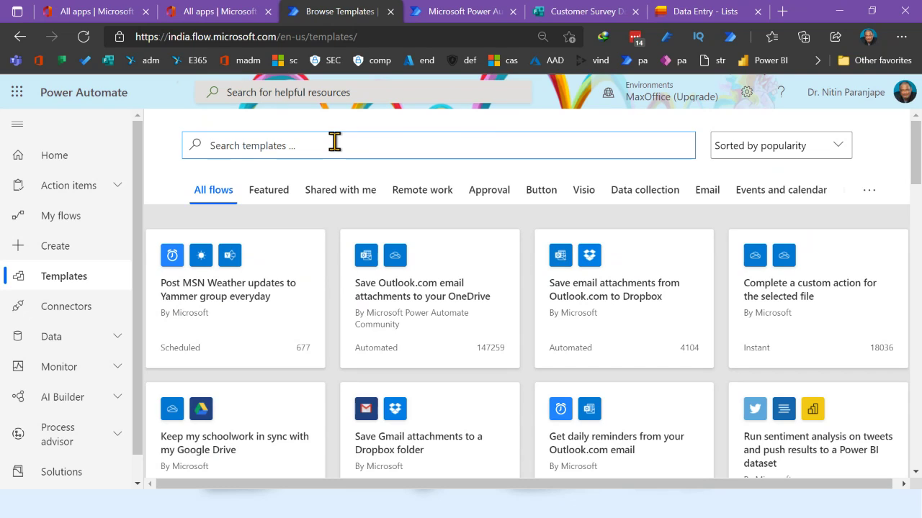
pyautogui.write('outlook')
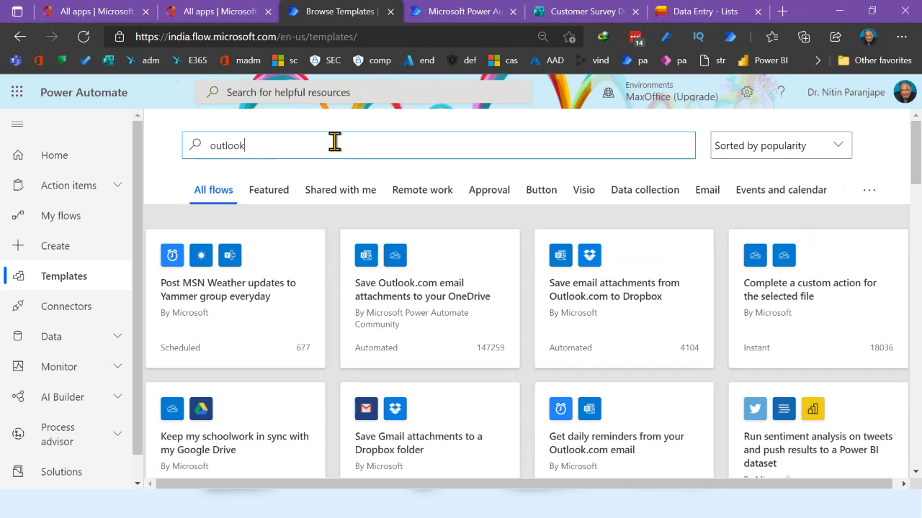
pyautogui.press('Return')
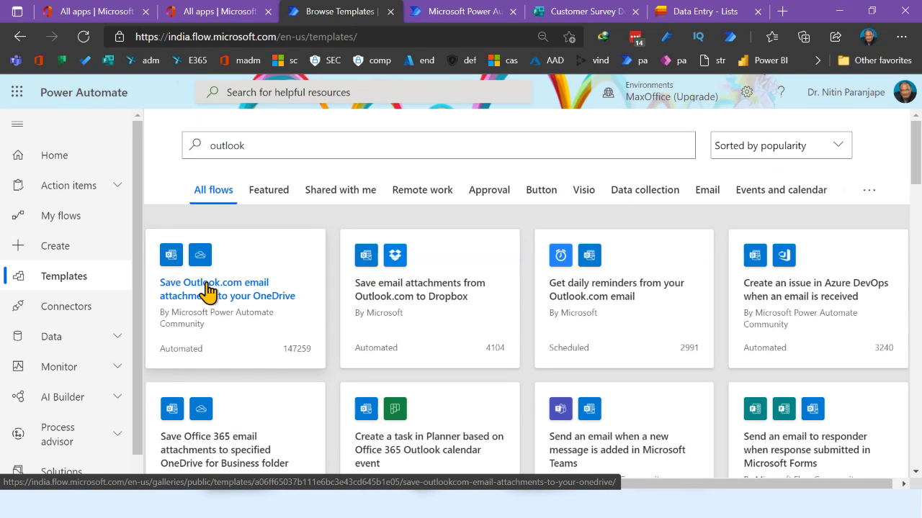
pyautogui.scroll(-2, 226, 380)
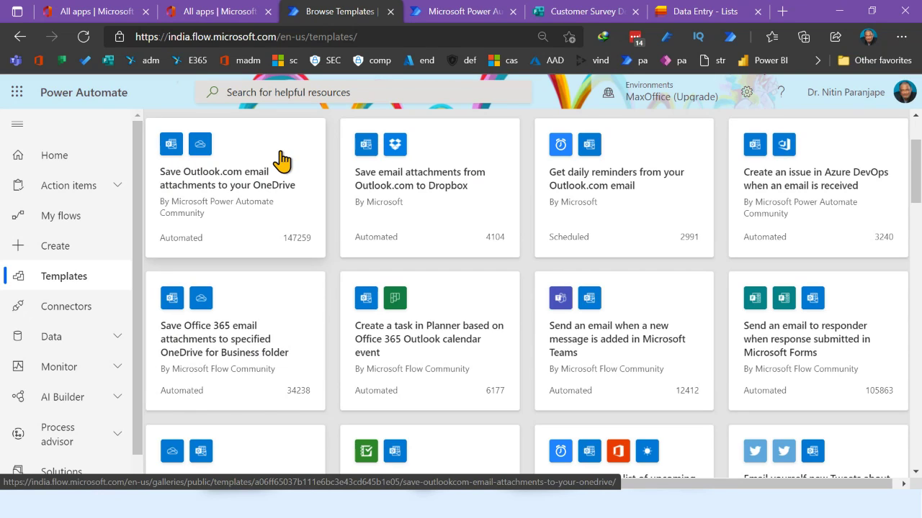
pyautogui.scroll(-2, 505, 264)
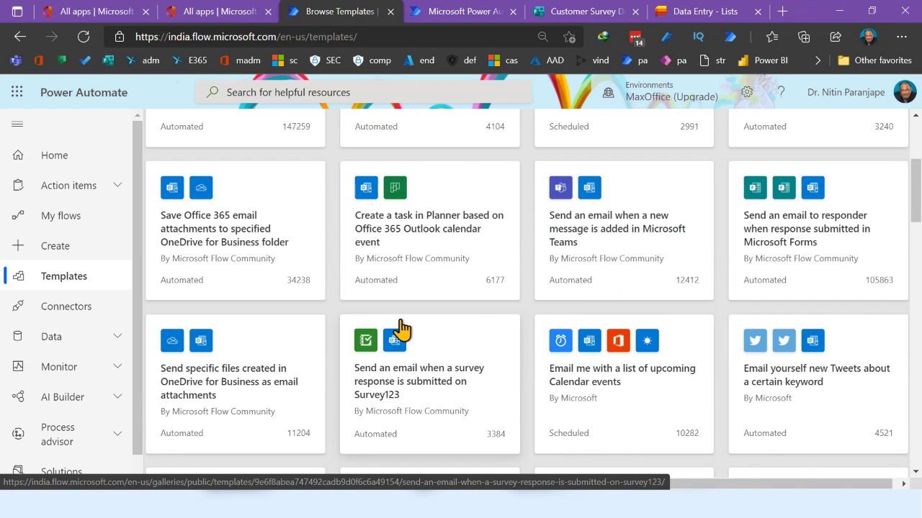
pyautogui.scroll(4, 401, 329)
pyautogui.scroll(-4, 278, 298)
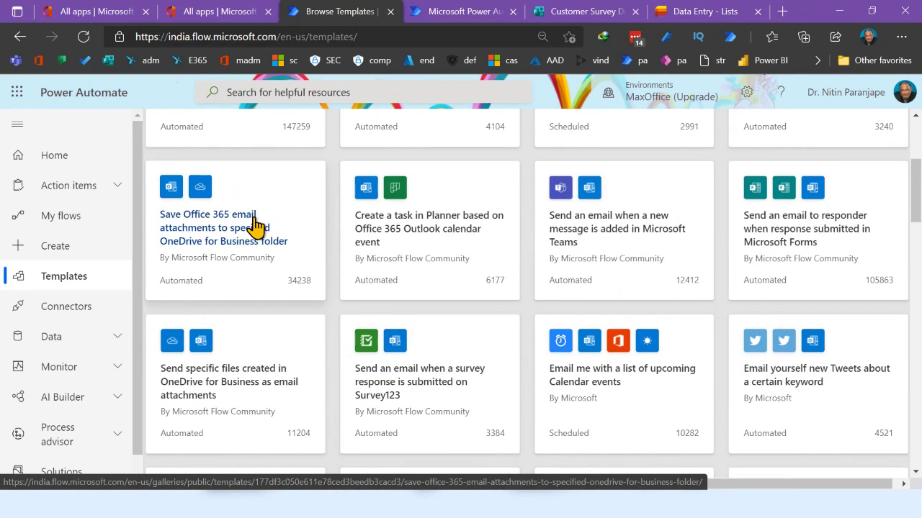
# Open the 'Save Office 365 email attachments to specified OneDrive for Business folder' template and check its connections
pyautogui.click(256, 225)
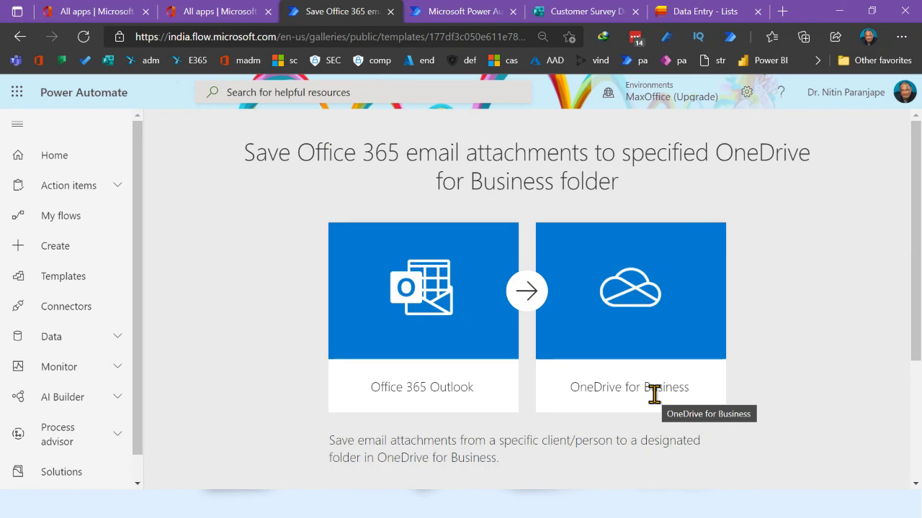
pyautogui.scroll(-2, 654, 393)
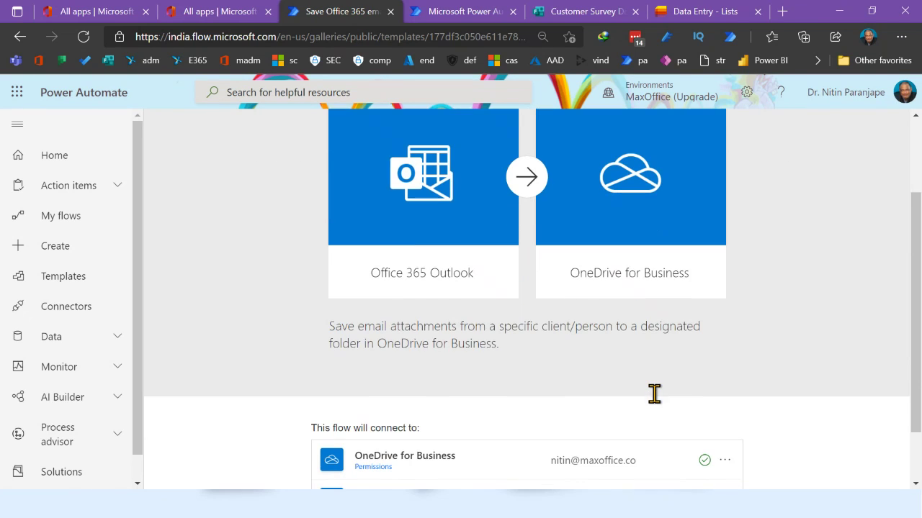
pyautogui.scroll(-1, 551, 366)
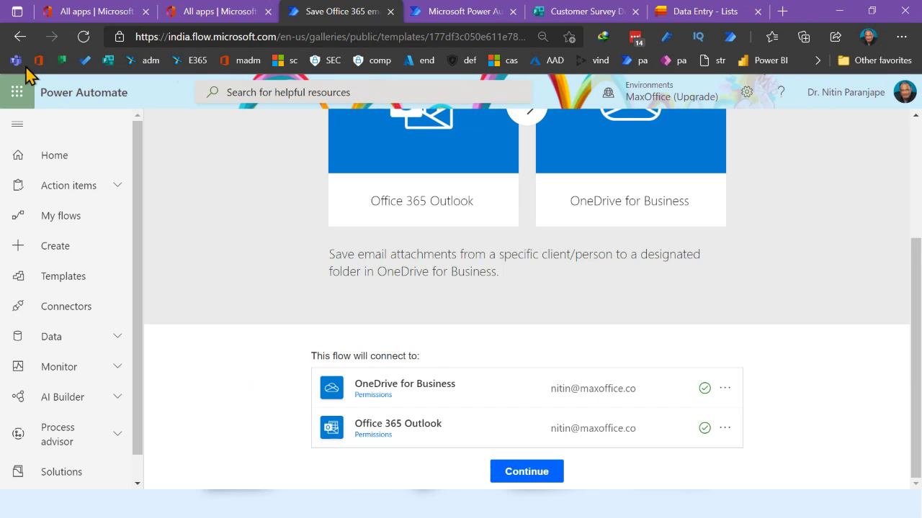
# Go back, preview the 'Send an email for new Tweets' template, then return to Templates
pyautogui.click(23, 40)
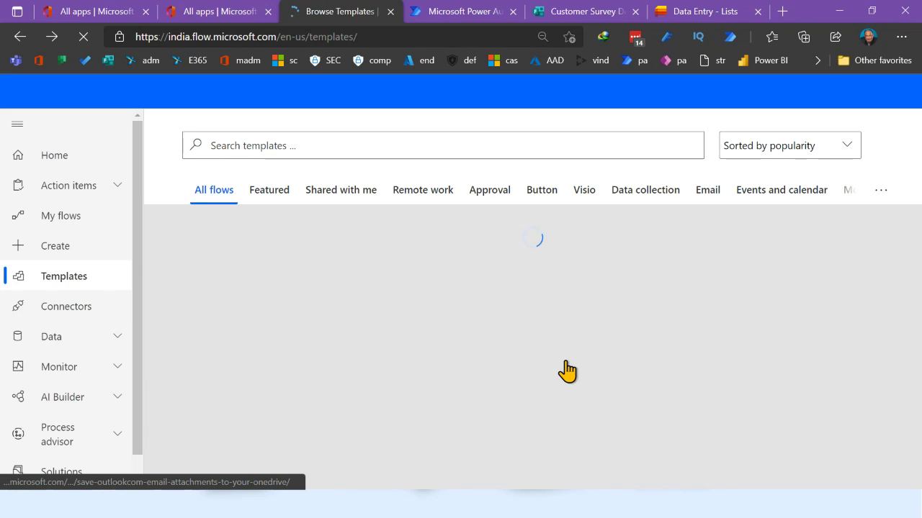
pyautogui.scroll(-3, 565, 372)
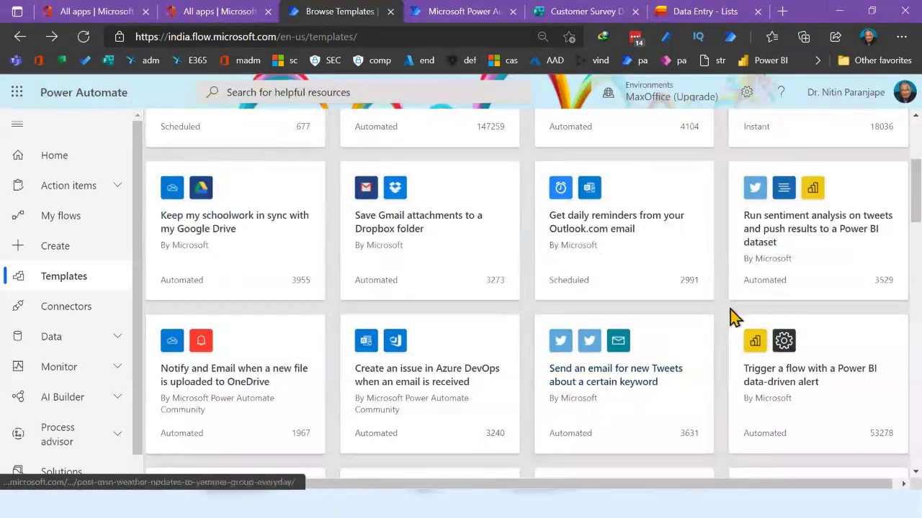
pyautogui.click(600, 373)
pyautogui.scroll(-1, 427, 385)
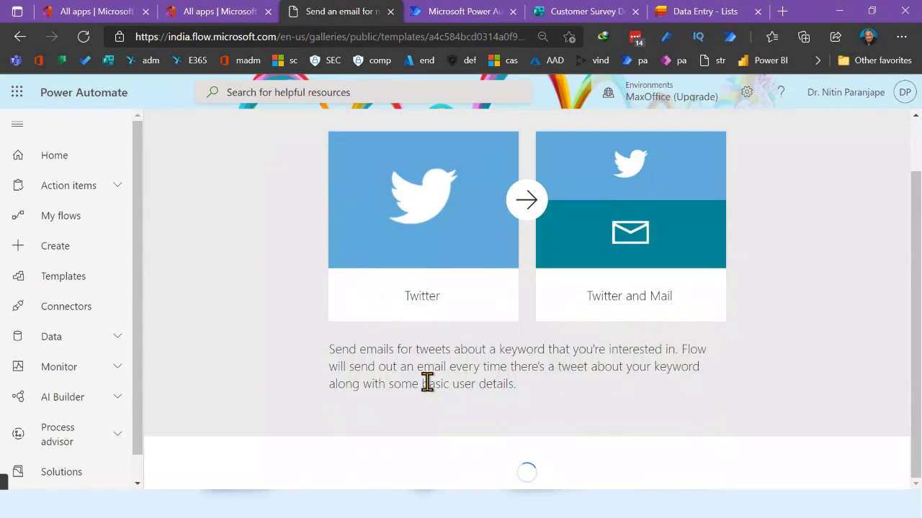
pyautogui.scroll(-2, 421, 353)
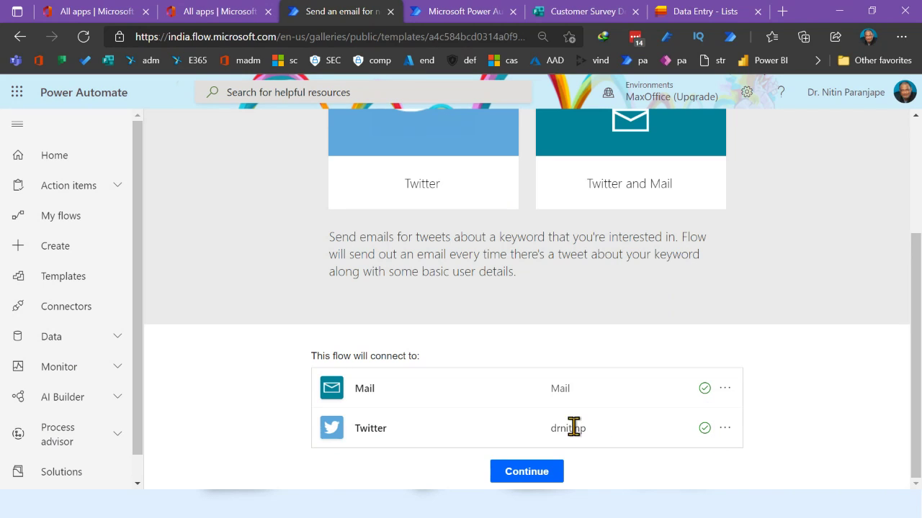
pyautogui.click(21, 38)
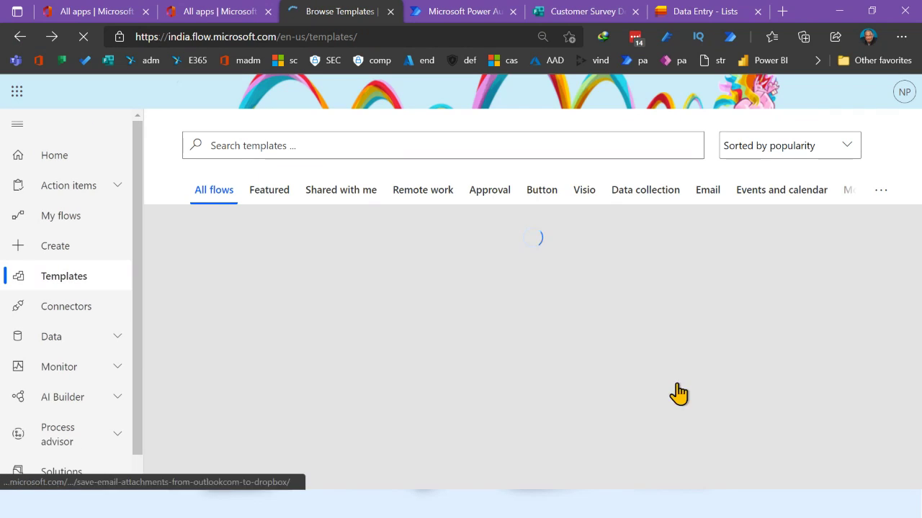
pyautogui.scroll(-3, 299, 364)
pyautogui.scroll(3, 299, 363)
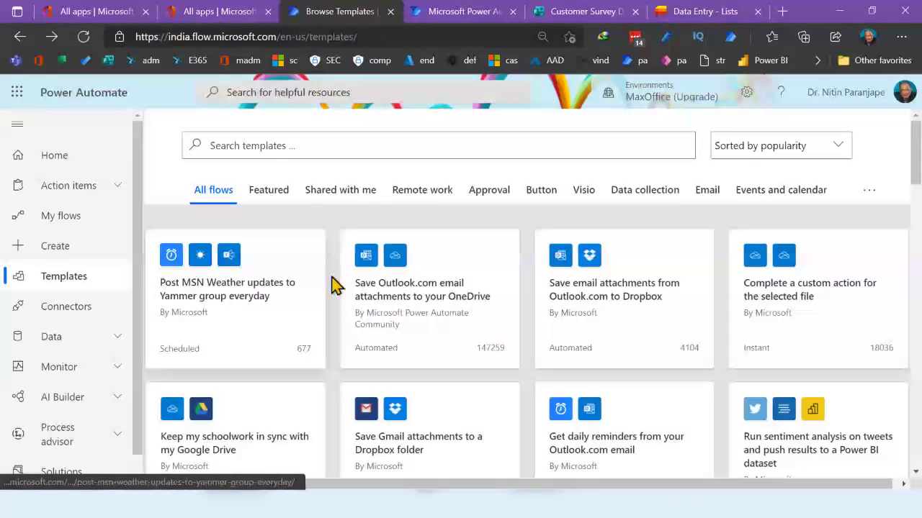
# Search templates for 'outlook' and reopen the attachments-to-OneDrive for Business template
pyautogui.click(341, 151)
pyautogui.write('outlook')
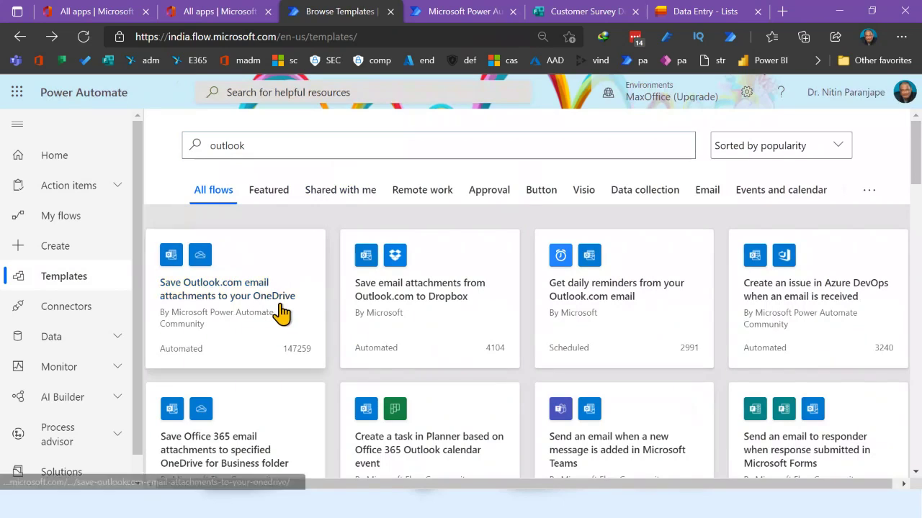
pyautogui.scroll(-2, 281, 313)
pyautogui.click(247, 346)
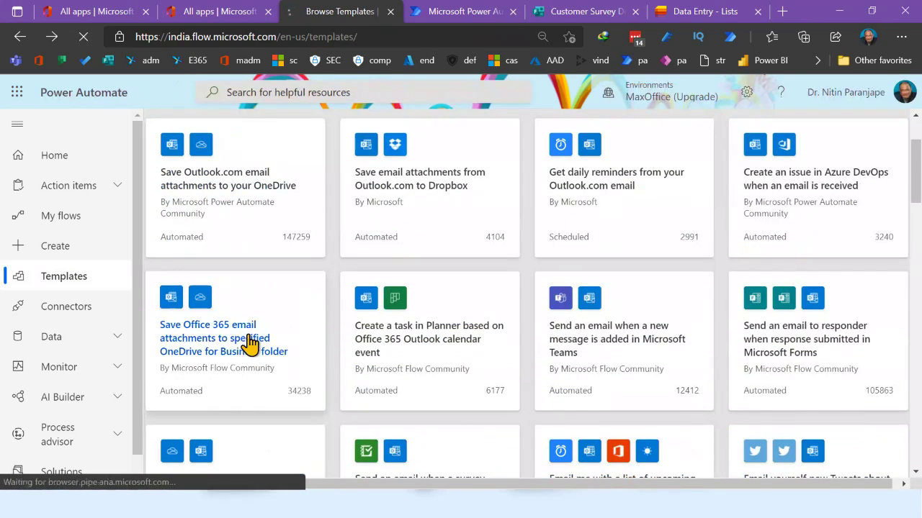
pyautogui.scroll(-1, 425, 350)
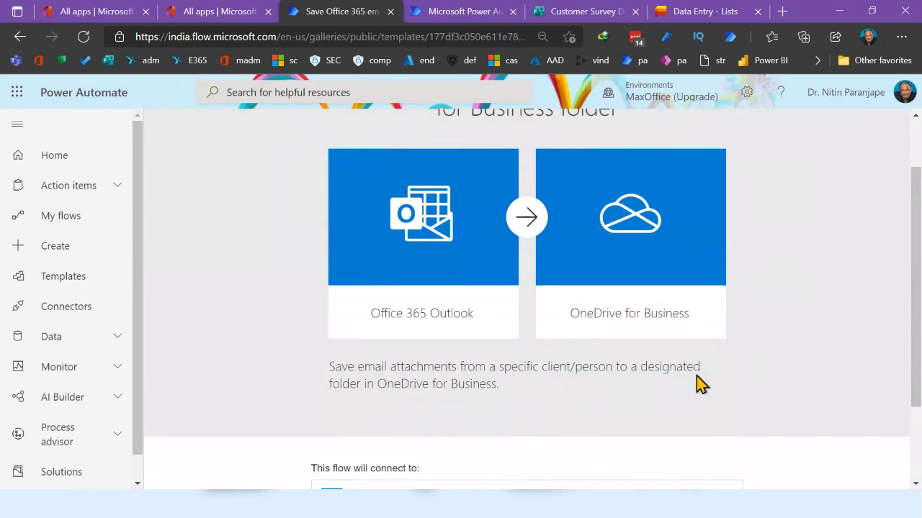
pyautogui.scroll(-2, 546, 391)
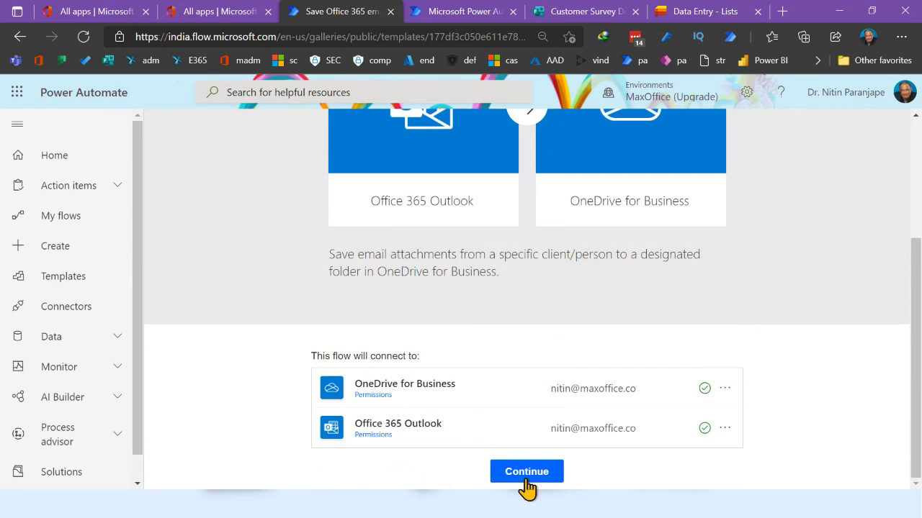
# Continue to create the flow from the template and zoom out to view the whole flow
pyautogui.click(527, 475)
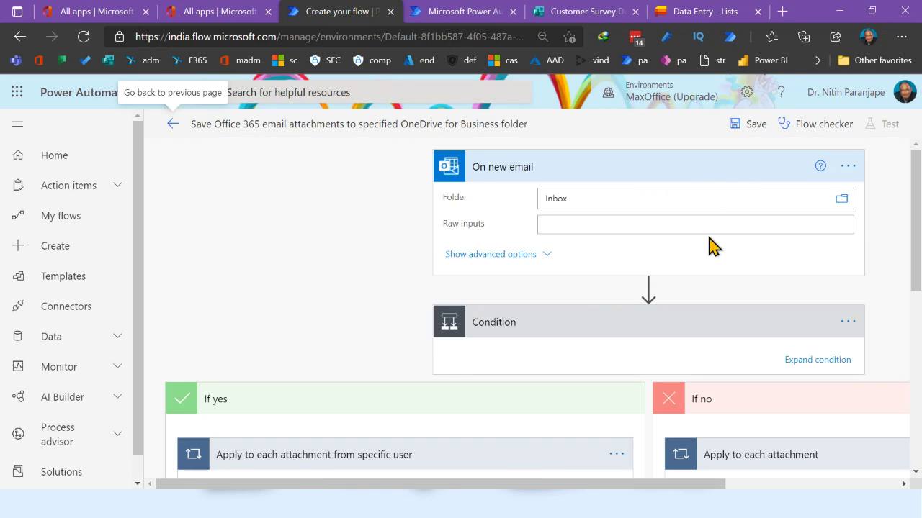
pyautogui.scroll(-1, 716, 257)
pyautogui.scroll(-5, 717, 261)
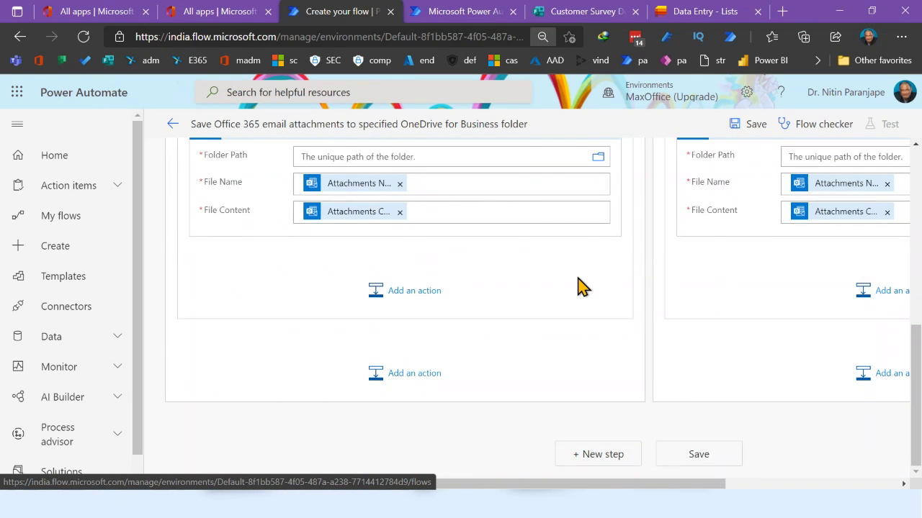
pyautogui.hotkey('ctrl', '-')
pyautogui.hotkey('ctrl', '-')
pyautogui.hotkey('ctrl', '-')
pyautogui.hotkey('ctrl', '-')
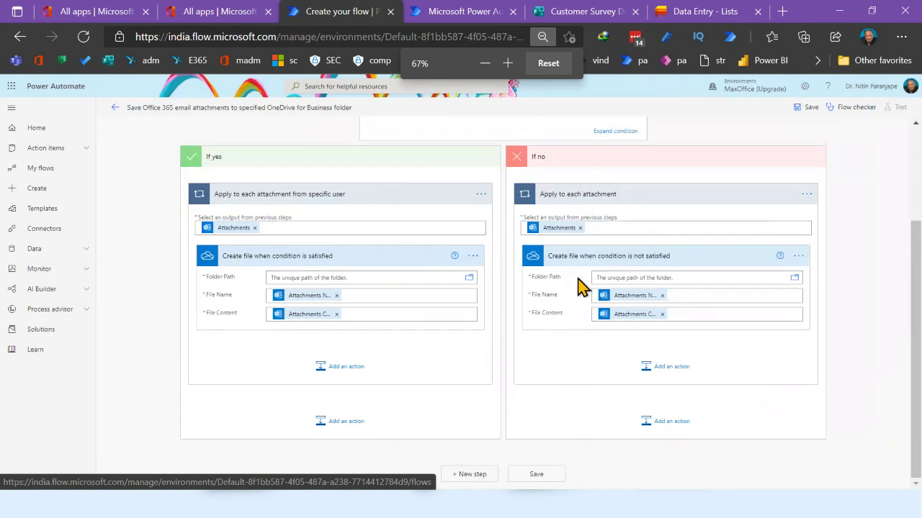
pyautogui.hotkey('ctrl', '-')
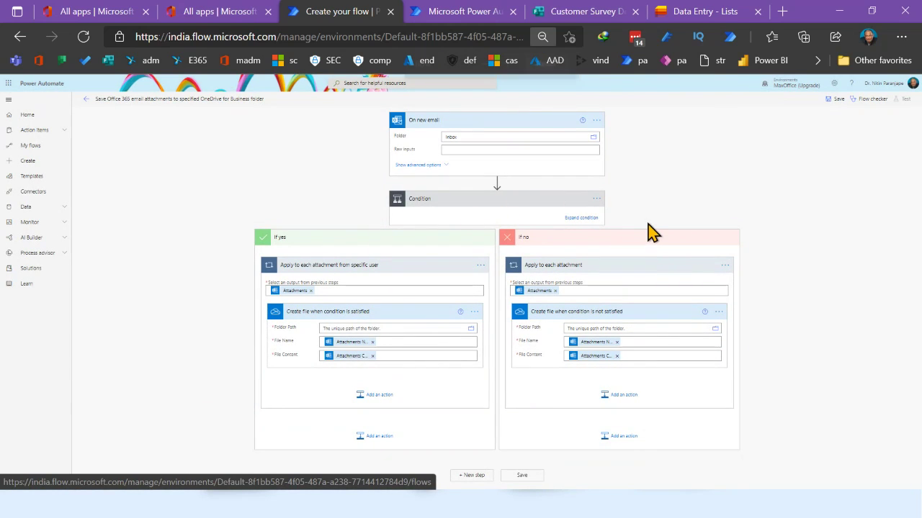
pyautogui.hotkey('ctrl', '+')
pyautogui.hotkey('ctrl', '+')
pyautogui.hotkey('ctrl', '+')
pyautogui.hotkey('ctrl', '+')
pyautogui.hotkey('ctrl', '+')
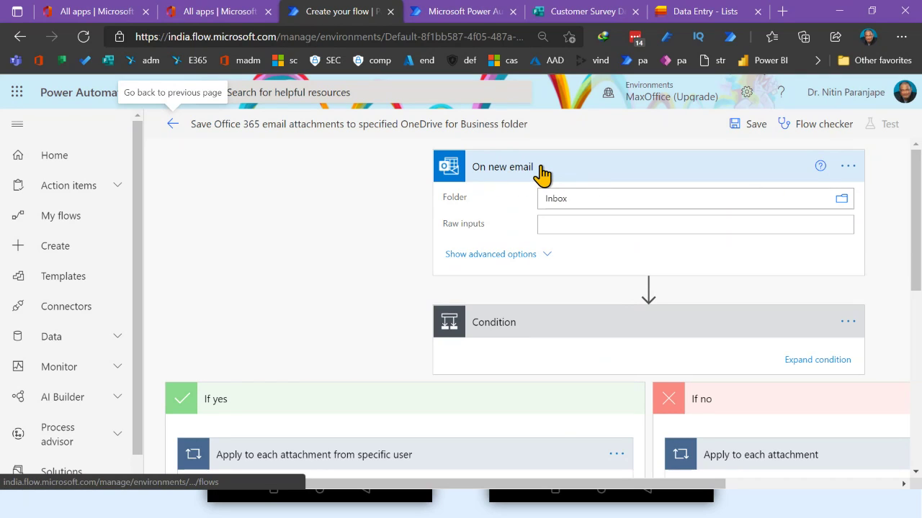
# Show the On new email trigger's advanced options: Importance, Only with Attachments, Include Attachments
pyautogui.click(847, 168)
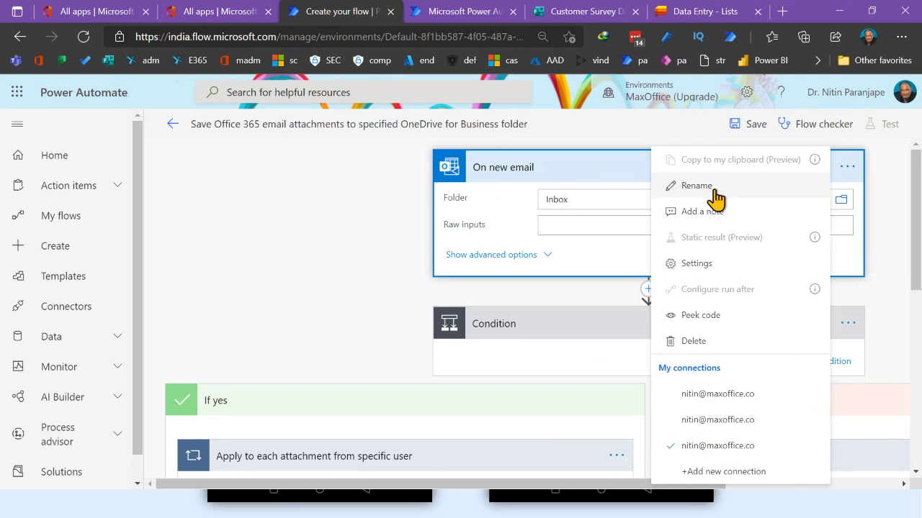
pyautogui.click(551, 234)
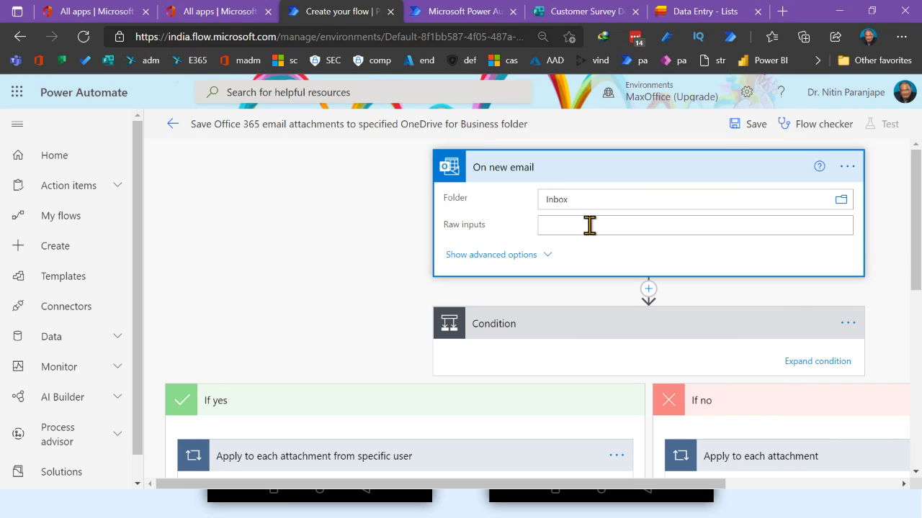
pyautogui.click(537, 256)
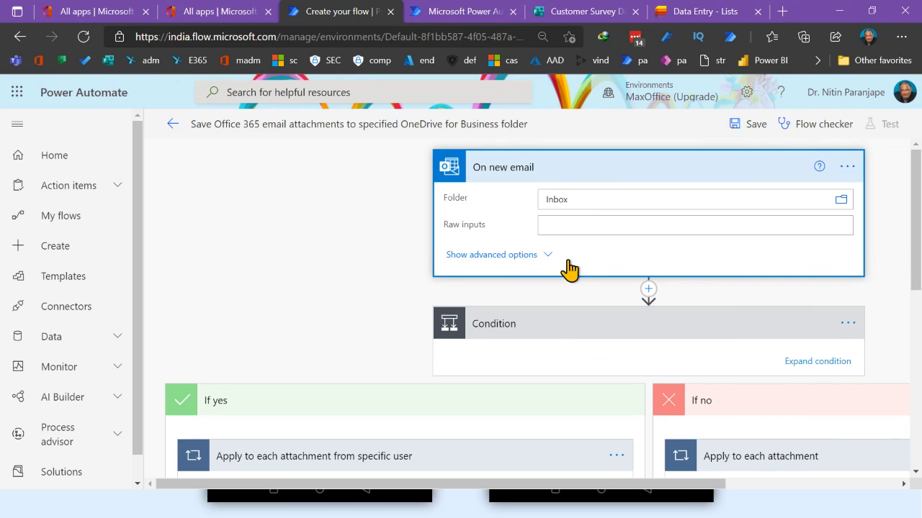
pyautogui.scroll(-3, 518, 295)
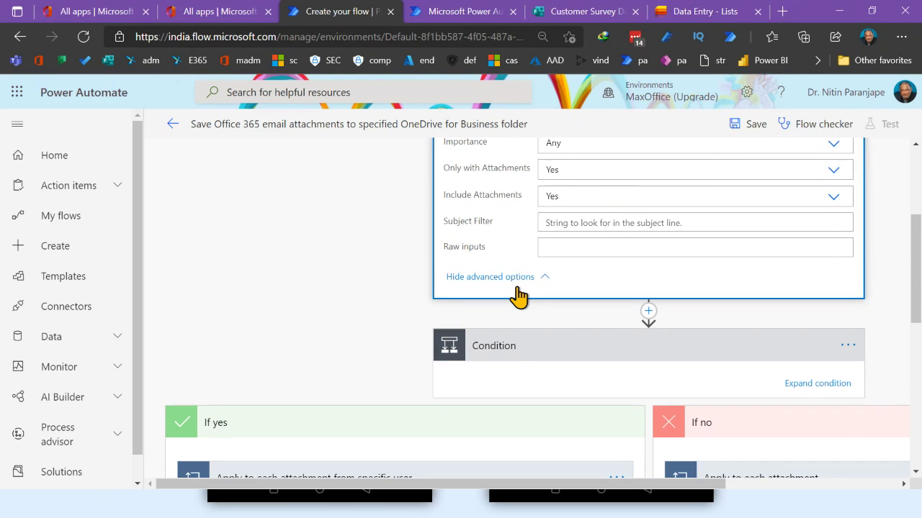
pyautogui.scroll(3, 611, 267)
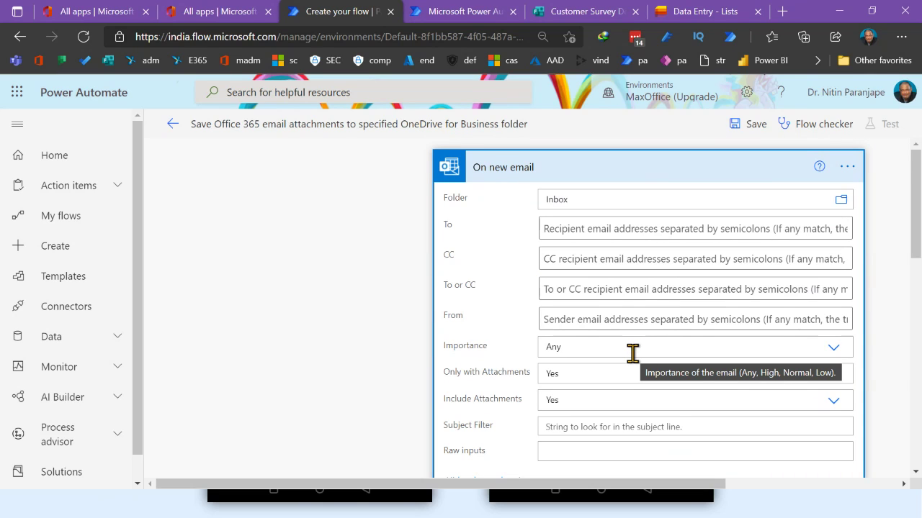
pyautogui.scroll(-2, 632, 353)
pyautogui.click(573, 326)
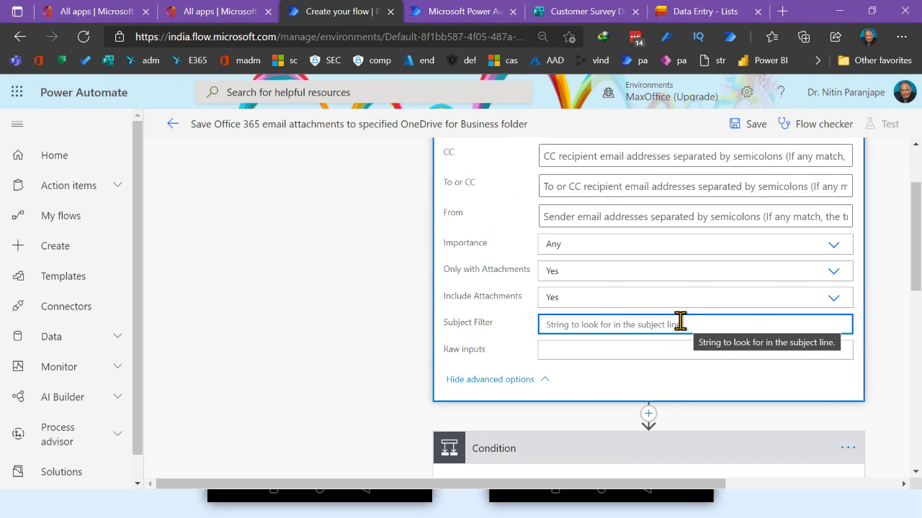
pyautogui.write('RFP')
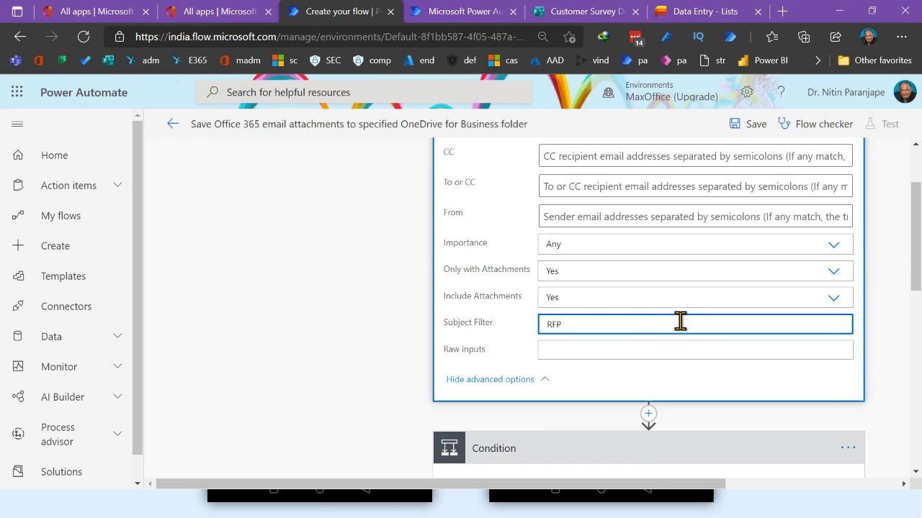
pyautogui.press('BackSpace')
pyautogui.press('BackSpace')
pyautogui.press('BackSpace')
pyautogui.write('897')
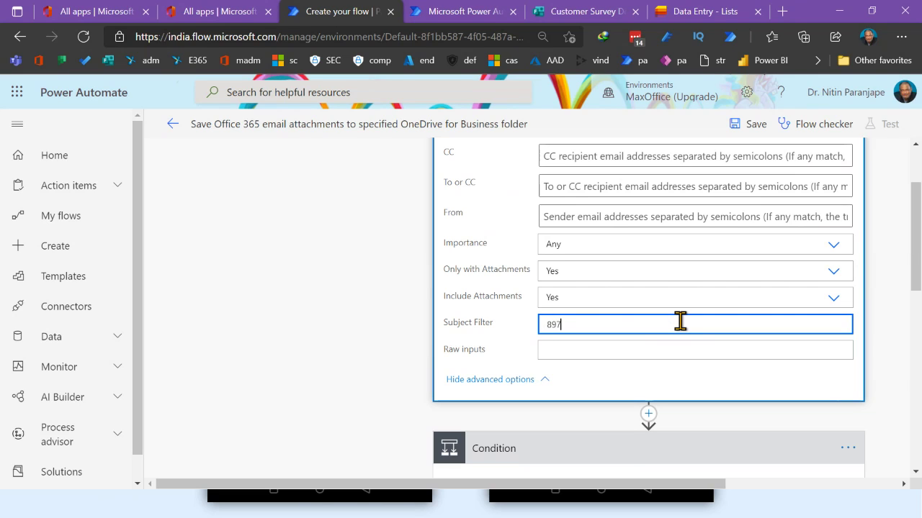
pyautogui.write('6')
pyautogui.scroll(1, 584, 261)
pyautogui.scroll(1, 584, 262)
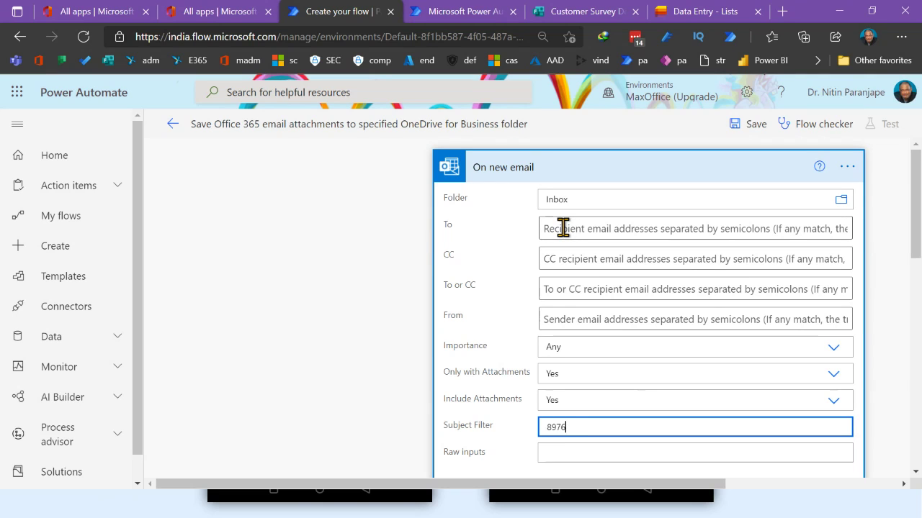
pyautogui.scroll(-1, 568, 310)
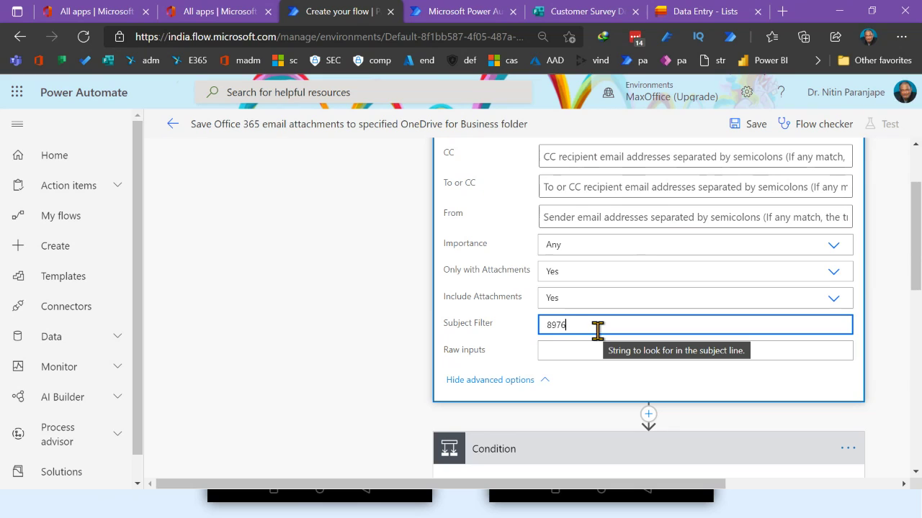
pyautogui.press('BackSpace')
pyautogui.press('BackSpace')
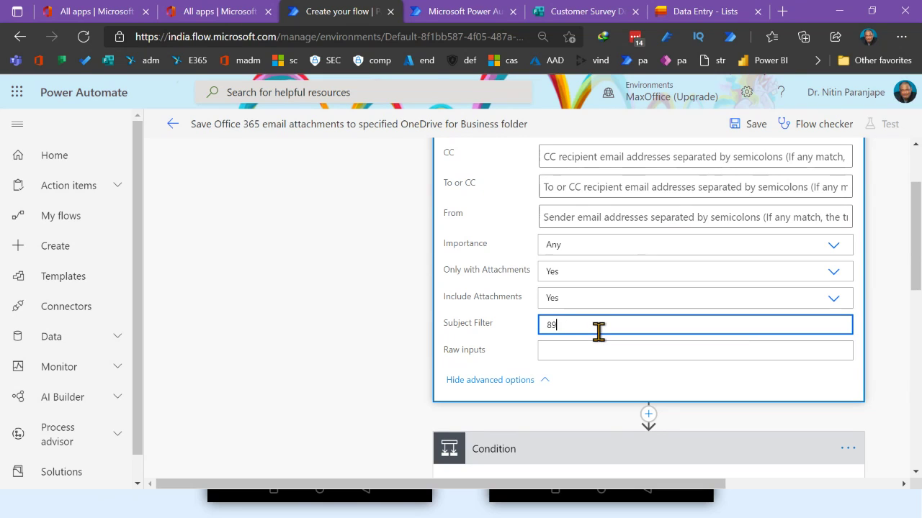
pyautogui.press('BackSpace')
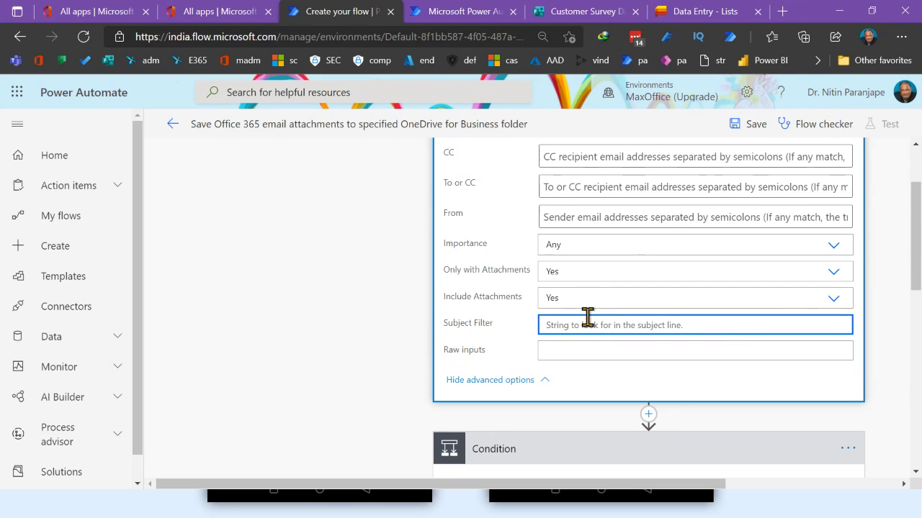
pyautogui.scroll(-1, 587, 318)
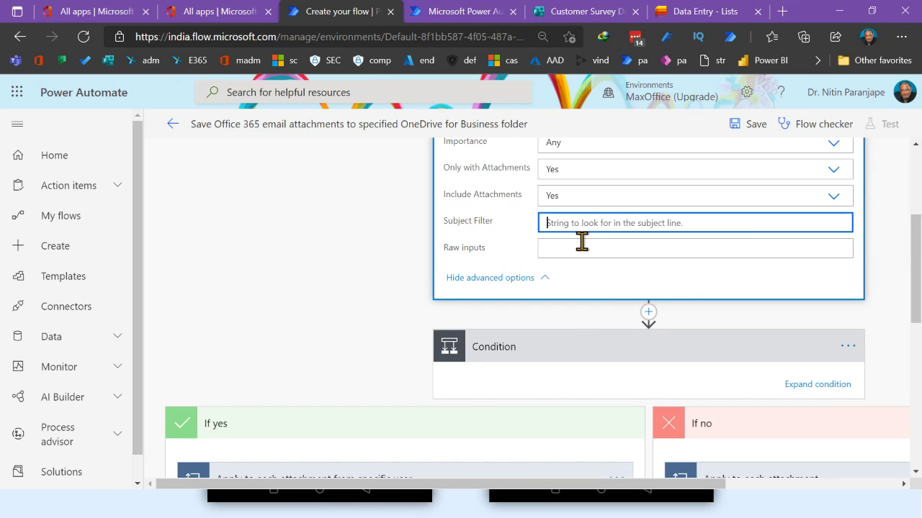
pyautogui.scroll(2, 580, 245)
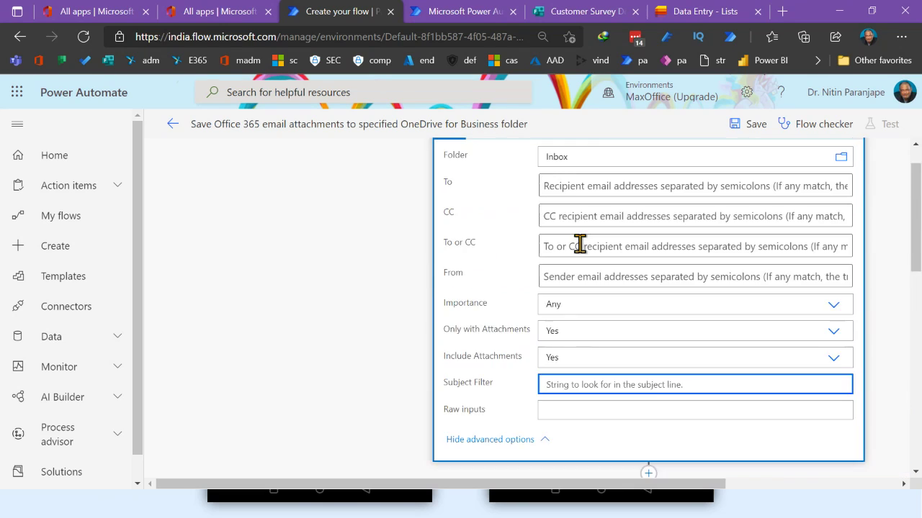
pyautogui.scroll(-2, 580, 245)
# Expand the Condition step to reveal its If yes and If no branches
pyautogui.click(592, 360)
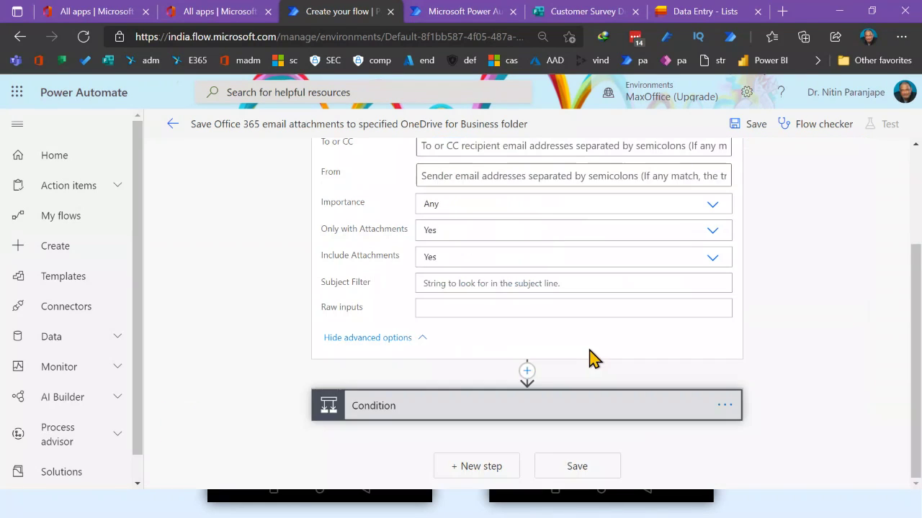
pyautogui.click(550, 406)
pyautogui.scroll(-2, 586, 379)
pyautogui.scroll(-4, 583, 382)
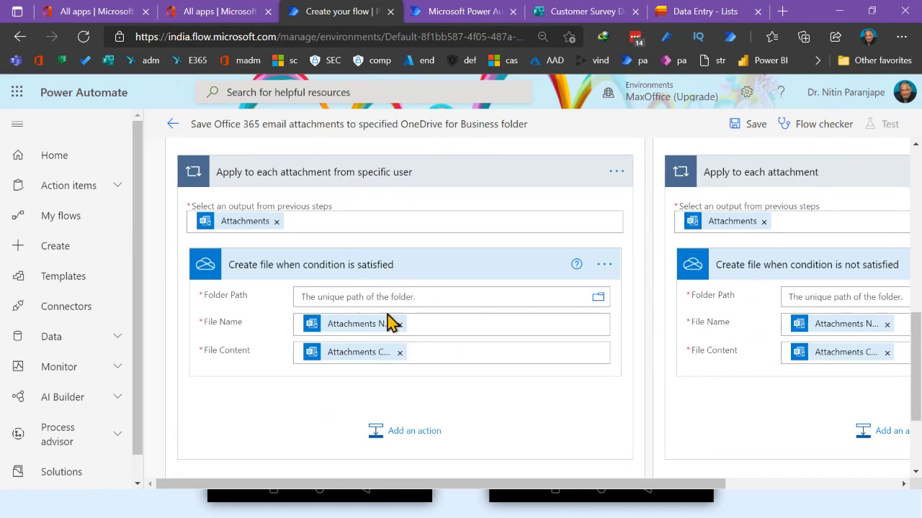
# Set the 'Create file when condition is satisfied' Folder Path to /Attachments
pyautogui.click(444, 301)
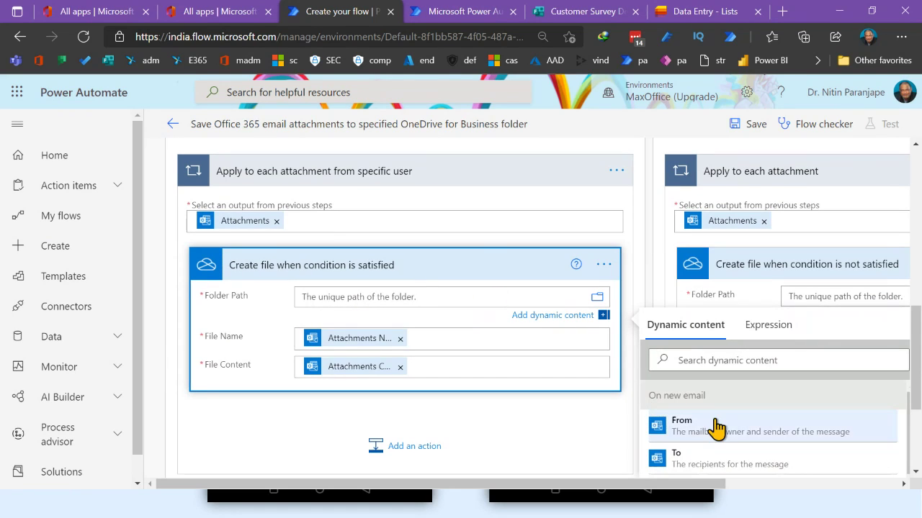
pyautogui.click(597, 299)
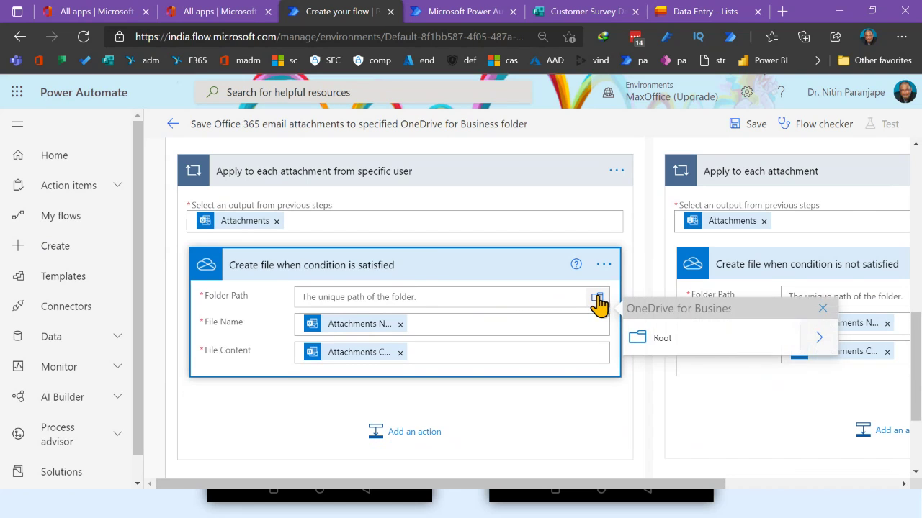
pyautogui.click(818, 339)
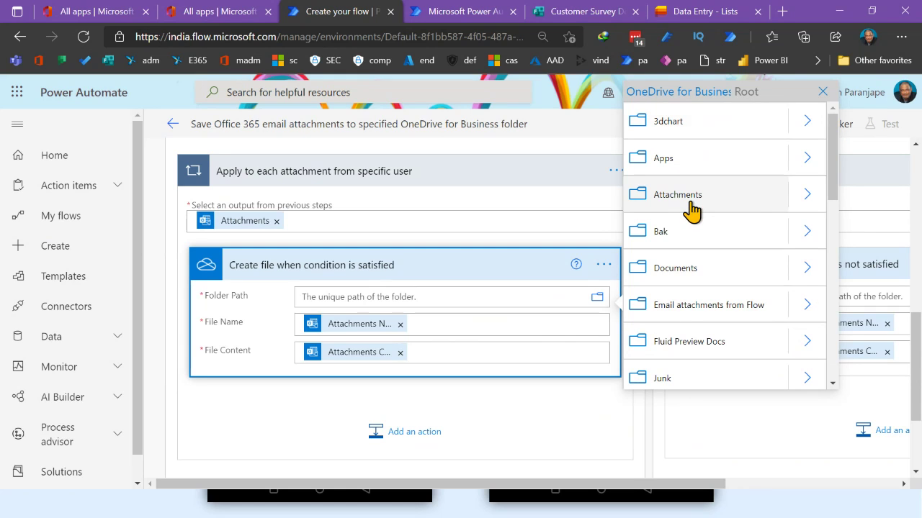
pyautogui.click(690, 207)
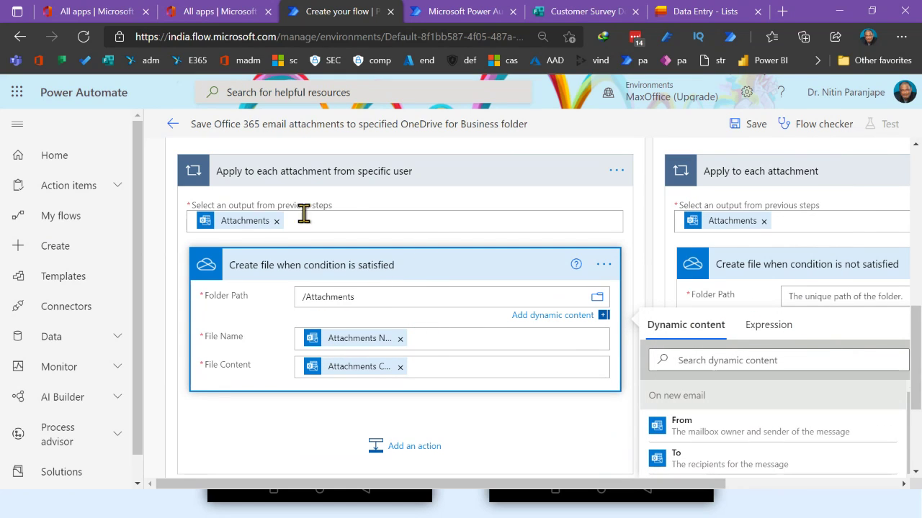
pyautogui.click(497, 426)
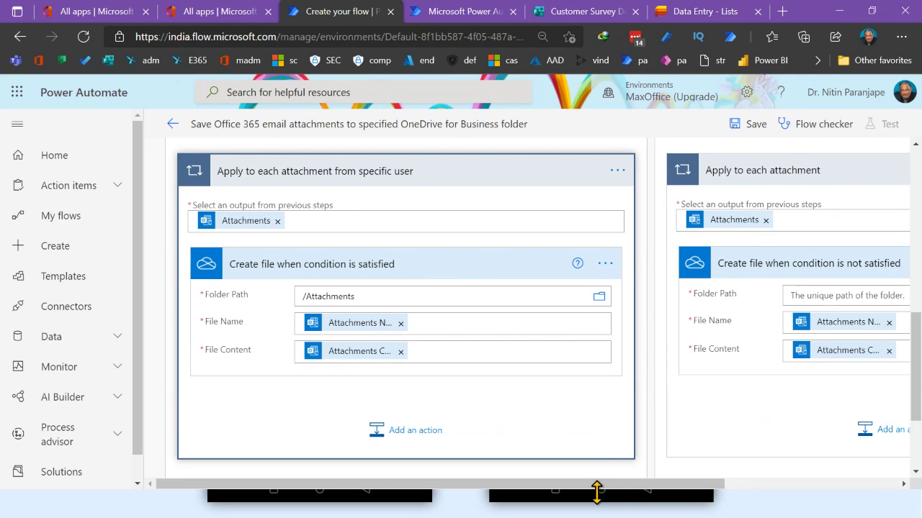
pyautogui.moveTo(600, 488); pyautogui.dragTo(792, 494)
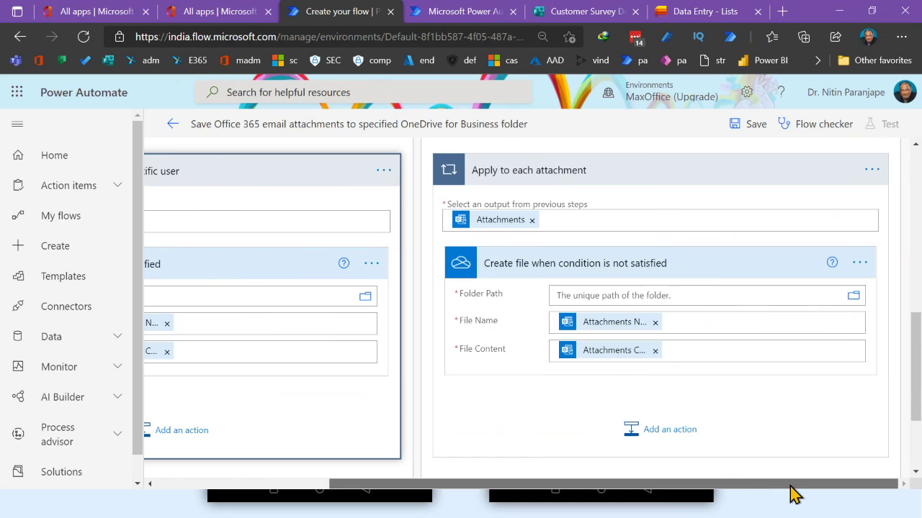
# Expand the Condition card, select its From-contains value box, and open the step's '...' menu
pyautogui.scroll(5, 555, 324)
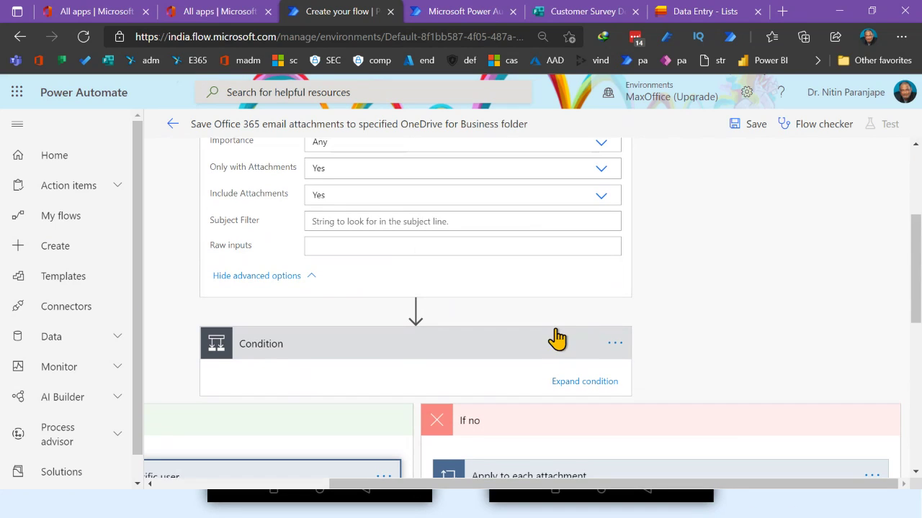
pyautogui.click(579, 382)
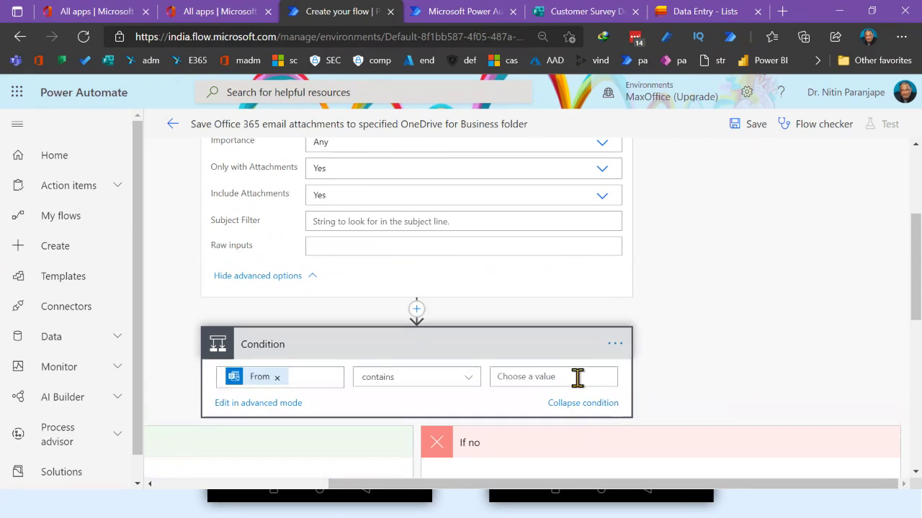
pyautogui.click(306, 377)
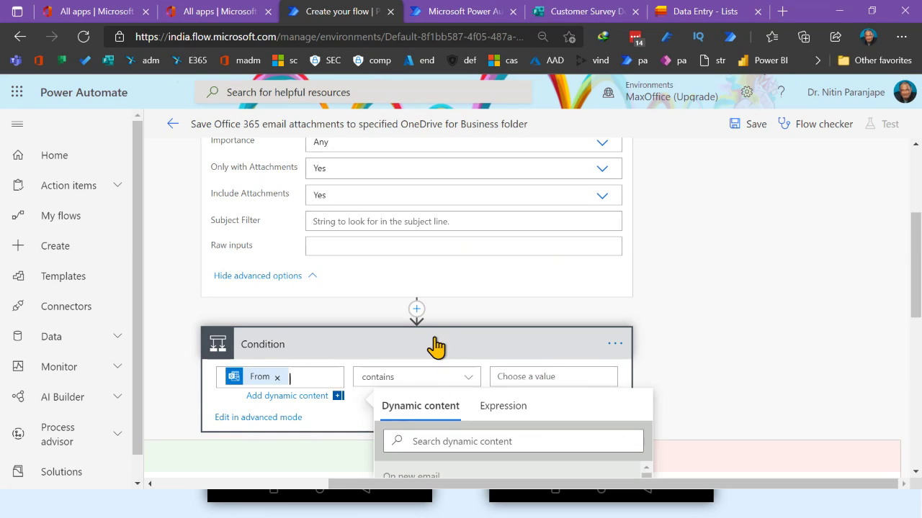
pyautogui.click(615, 345)
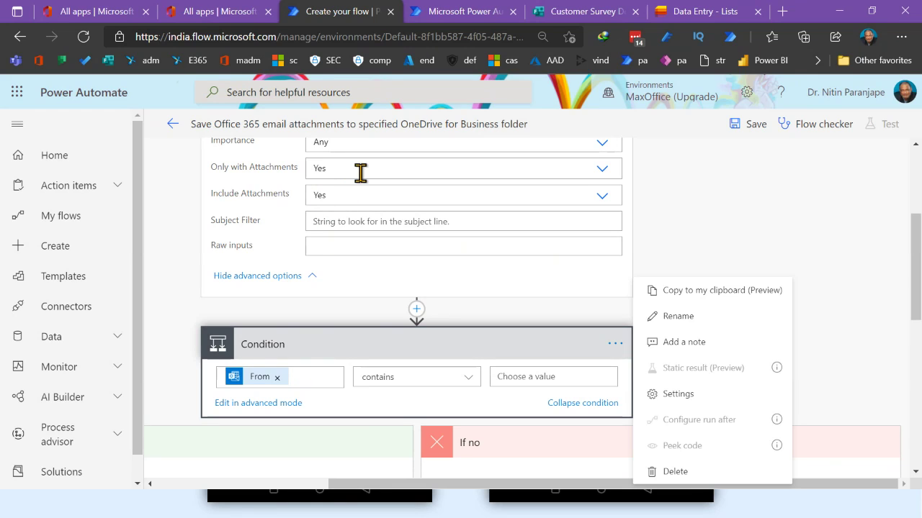
pyautogui.moveTo(352, 175)
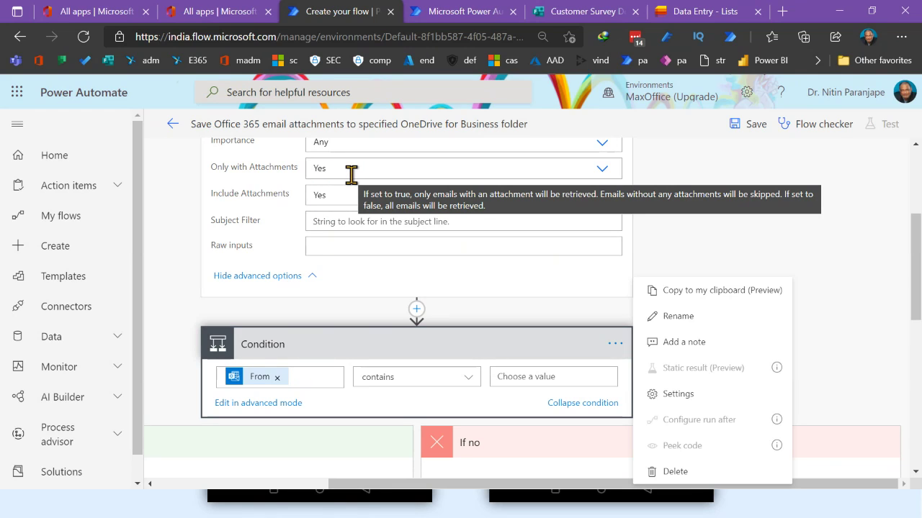
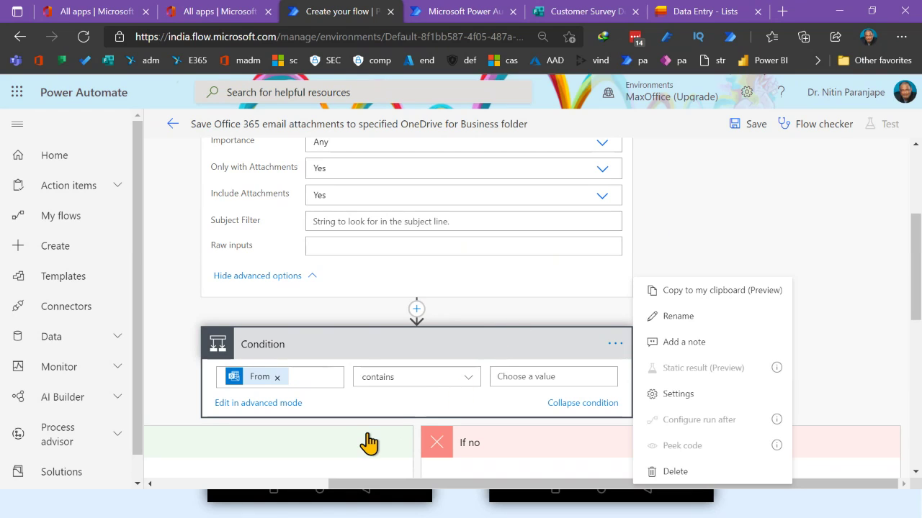
# Dismiss the Condition step's options menu
pyautogui.click(367, 443)
# Add a Microsoft Teams Post a message (V3) action after Create file and show its advanced fields
pyautogui.scroll(-3, 368, 445)
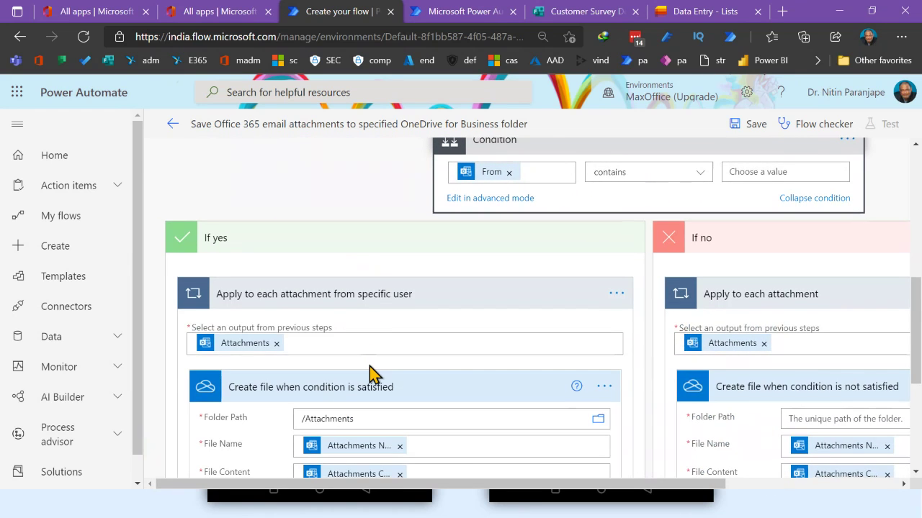
pyautogui.scroll(-3, 369, 374)
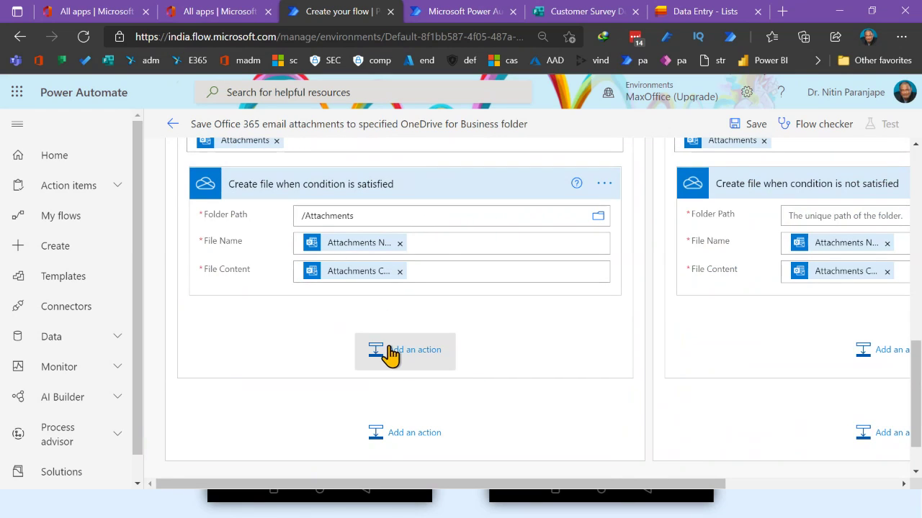
pyautogui.click(389, 355)
pyautogui.click(340, 285)
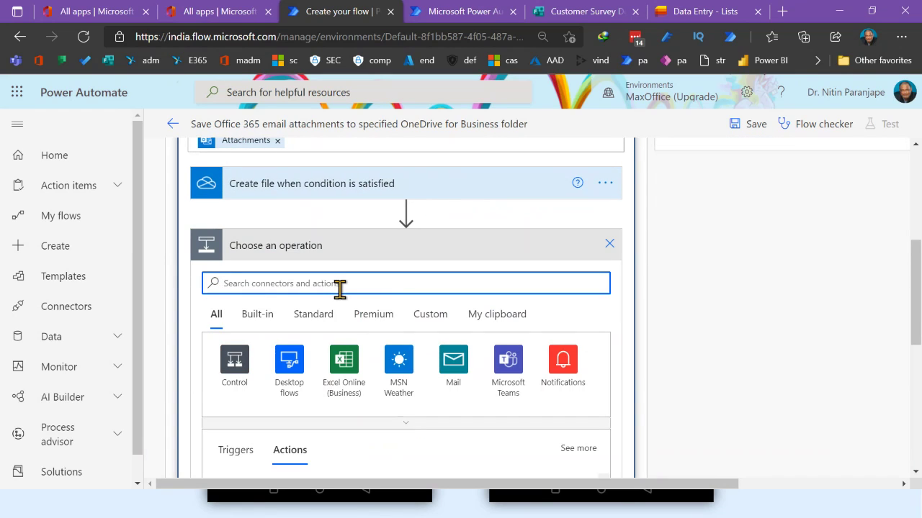
pyautogui.write('file')
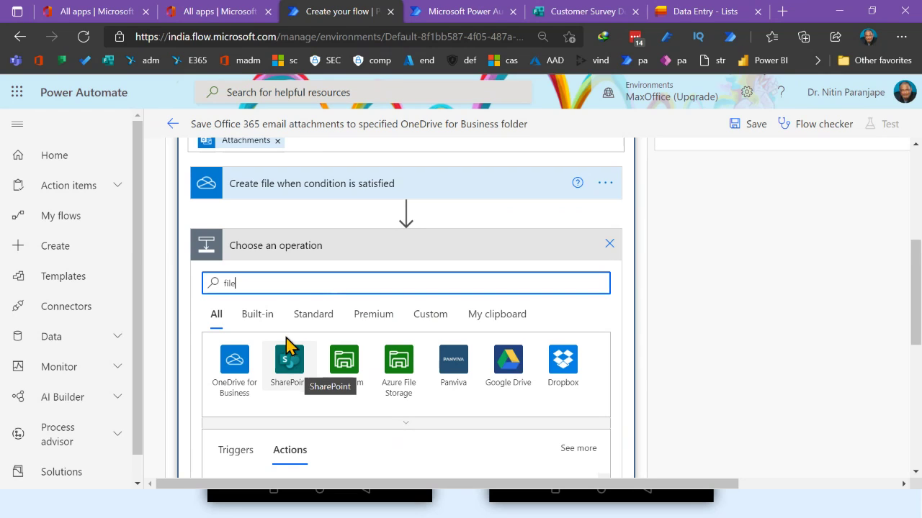
pyautogui.moveTo(259, 286); pyautogui.dragTo(154, 281)
pyautogui.write('teams')
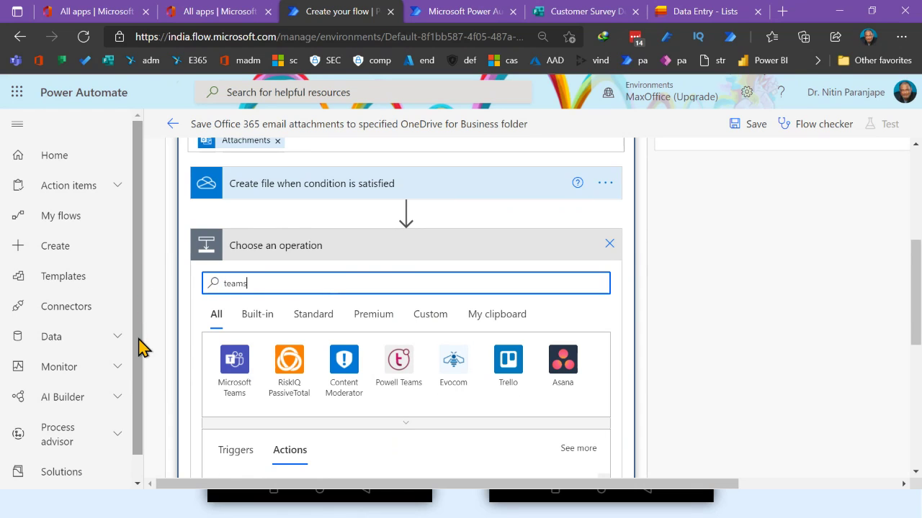
pyautogui.click(231, 371)
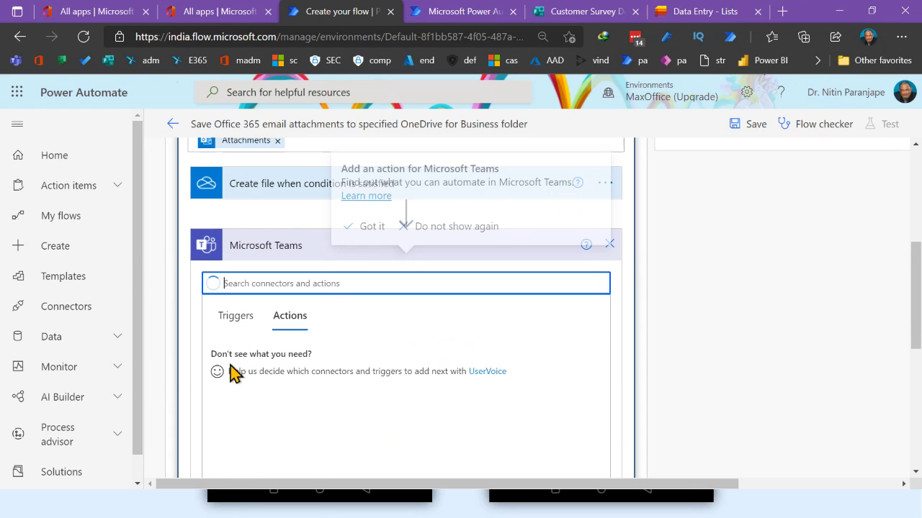
pyautogui.scroll(-3, 353, 360)
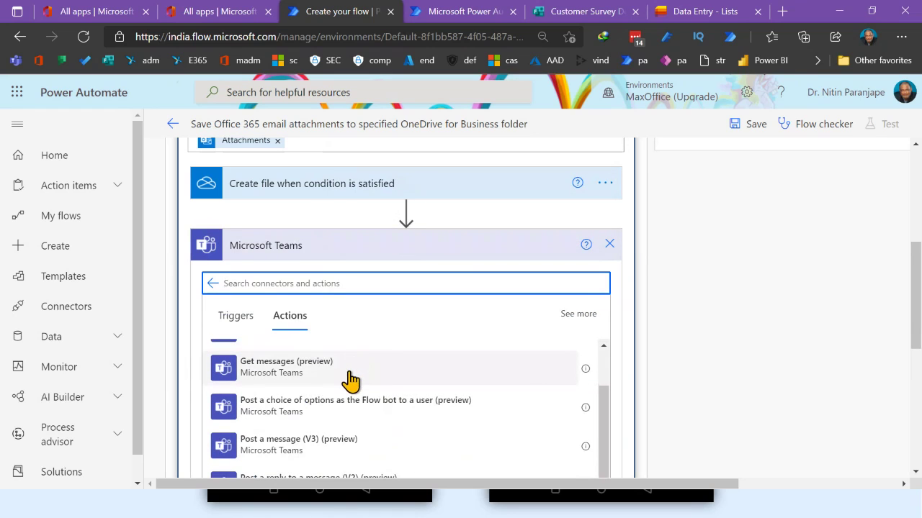
pyautogui.click(327, 448)
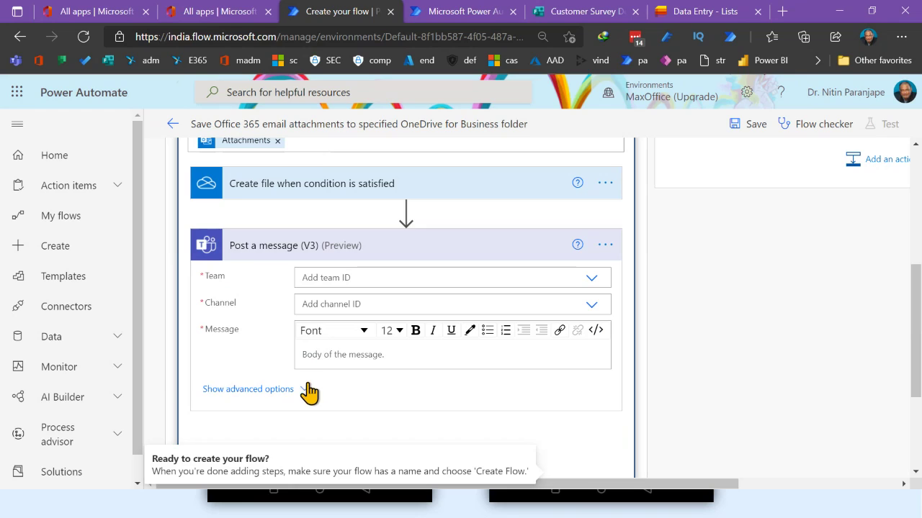
pyautogui.click(310, 390)
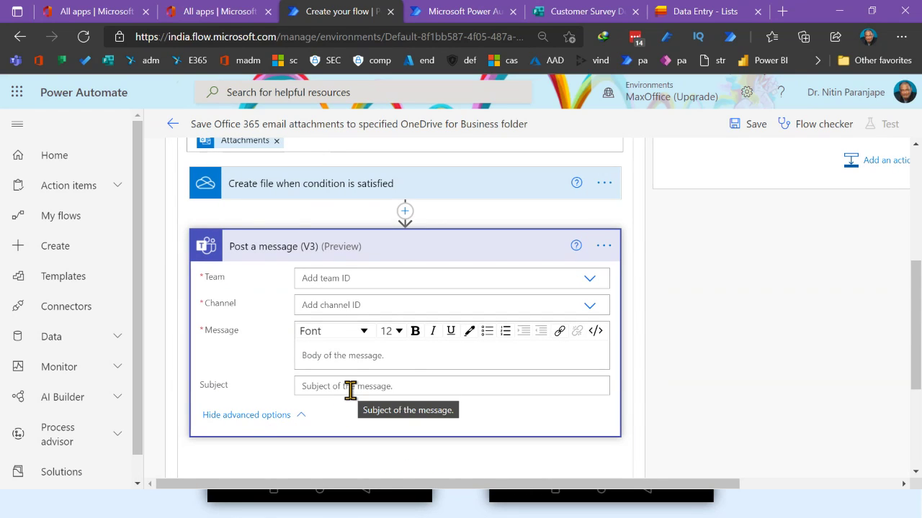
# Delete the Post a message (V3) step and confirm its removal
pyautogui.click(605, 247)
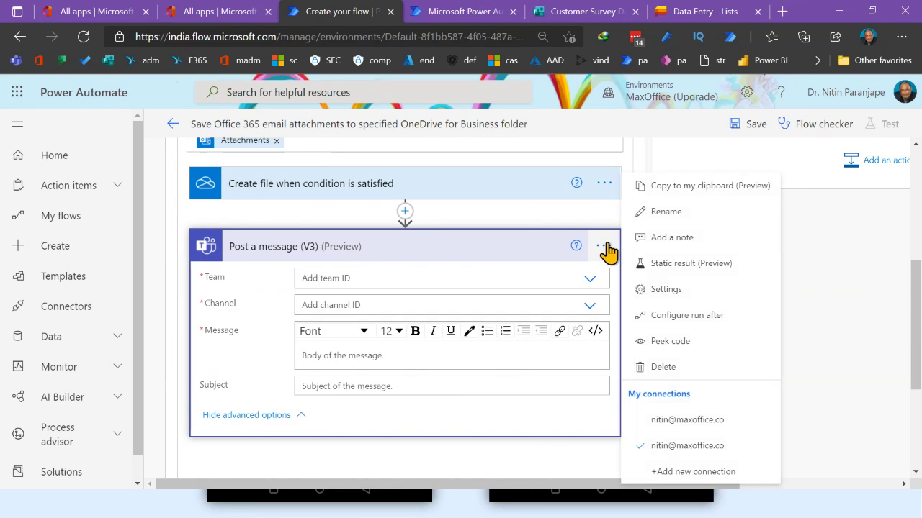
pyautogui.click(654, 372)
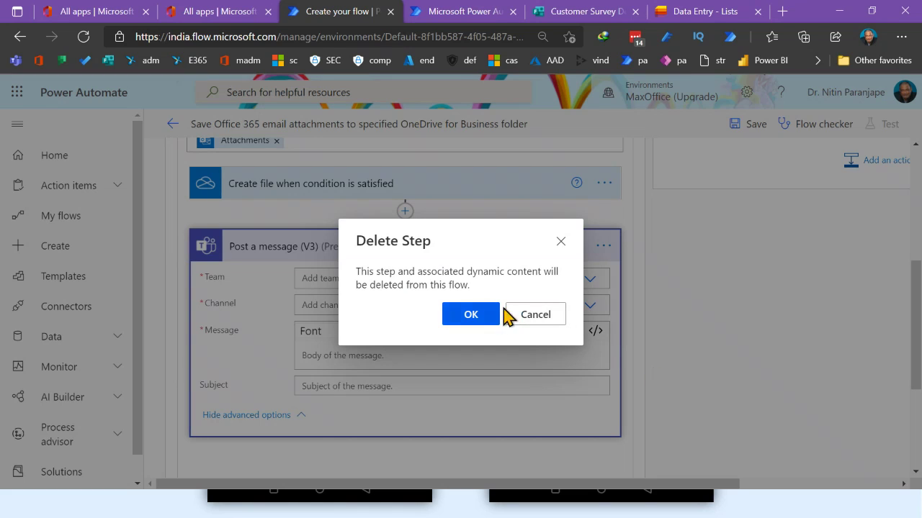
pyautogui.click(482, 317)
# Exit the editor despite flow errors and scroll the My flows list to Customer Survey Response Demo
pyautogui.click(173, 124)
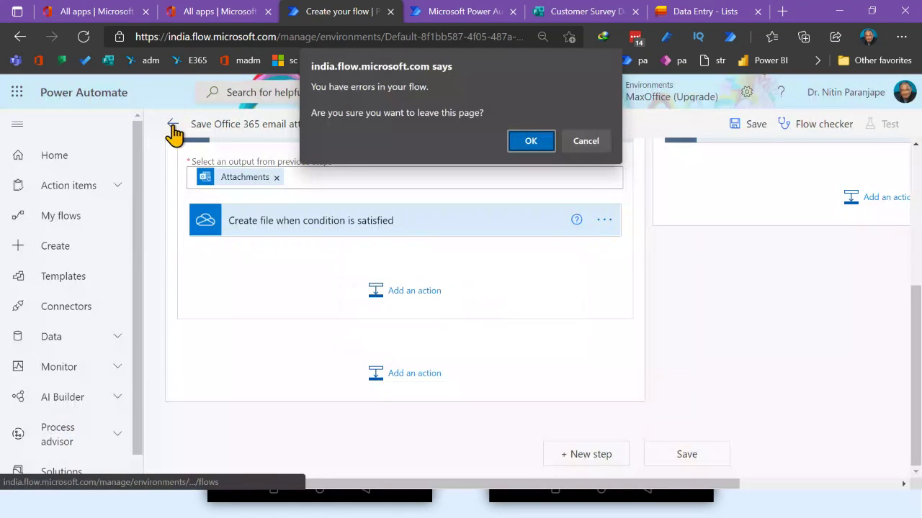
pyautogui.click(545, 147)
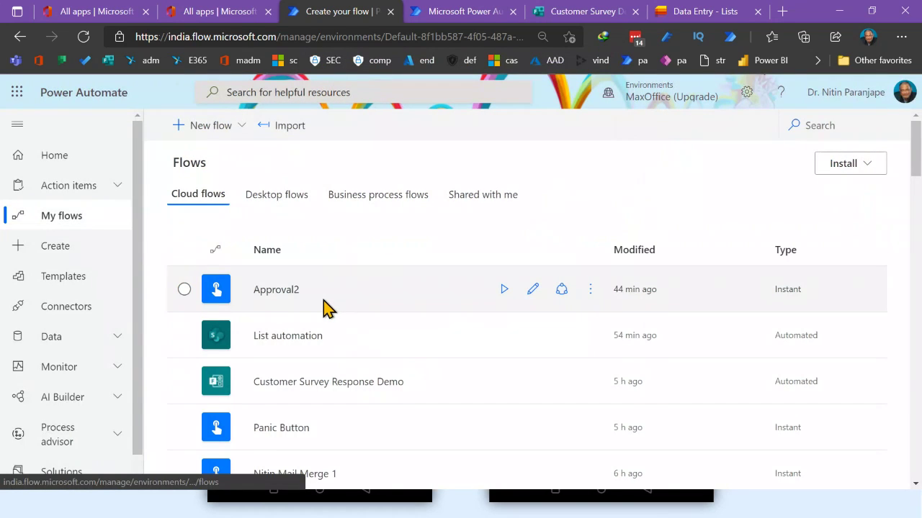
pyautogui.scroll(-2, 328, 310)
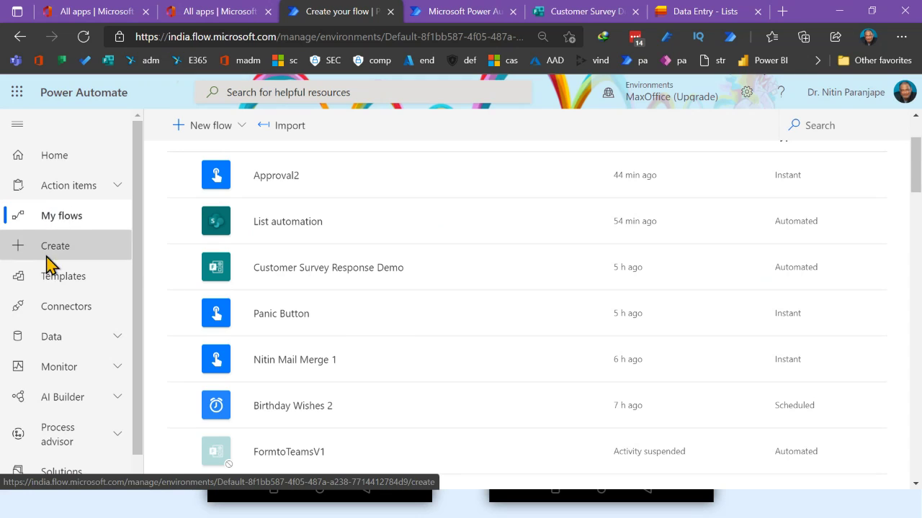
# Begin an instant cloud flow with Manually trigger a flow, then cancel it
pyautogui.scroll(-3, 360, 267)
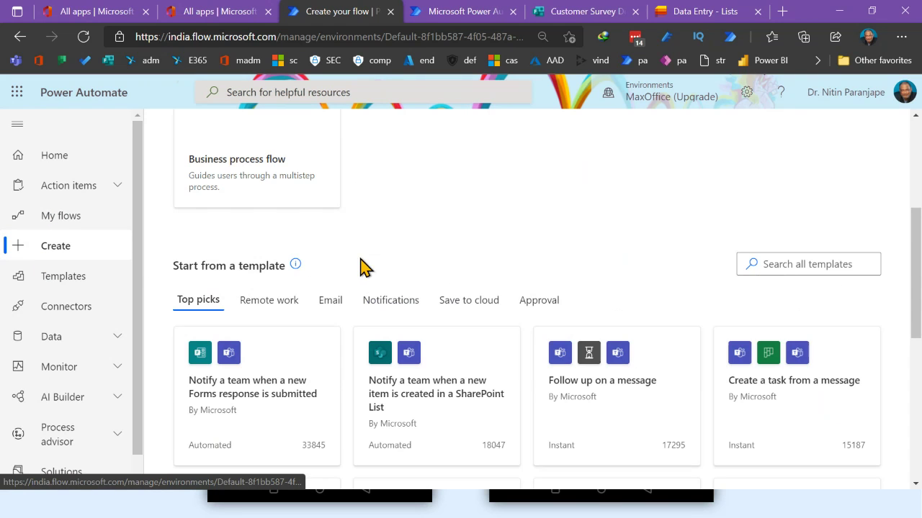
pyautogui.scroll(3, 309, 195)
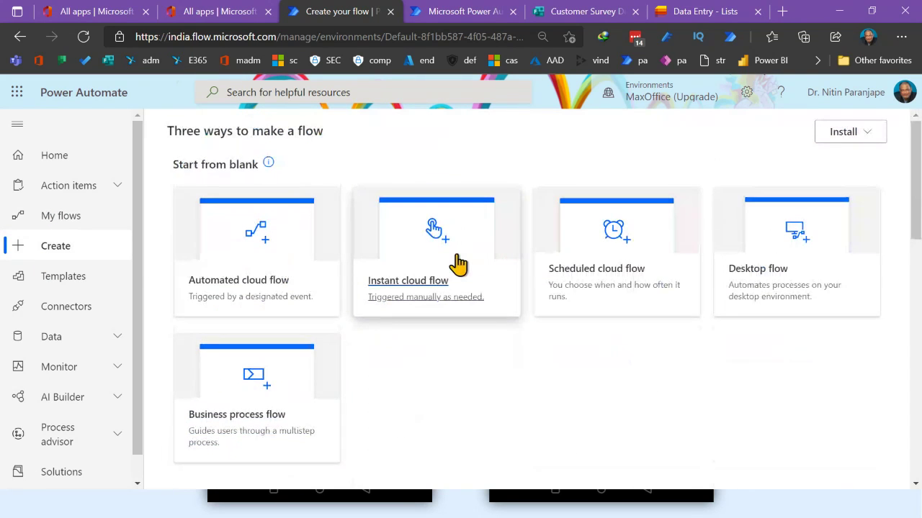
pyautogui.click(457, 265)
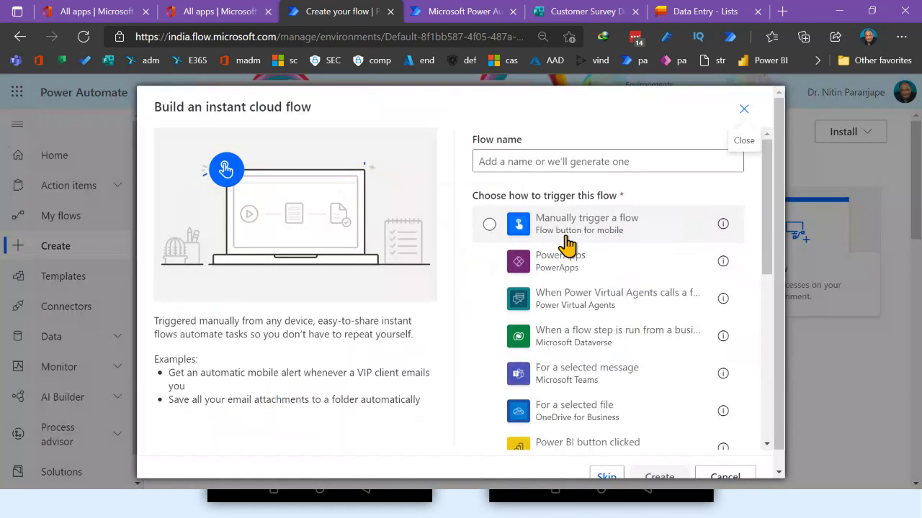
pyautogui.click(602, 236)
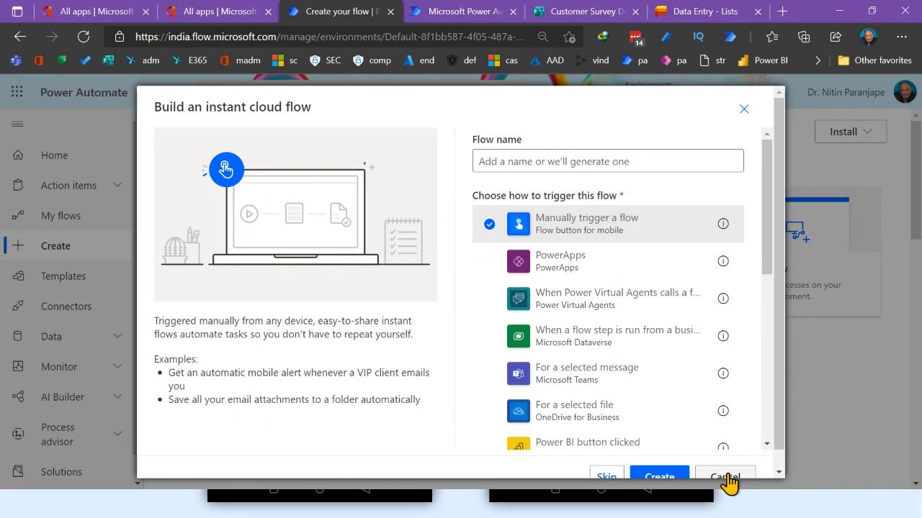
pyautogui.click(726, 478)
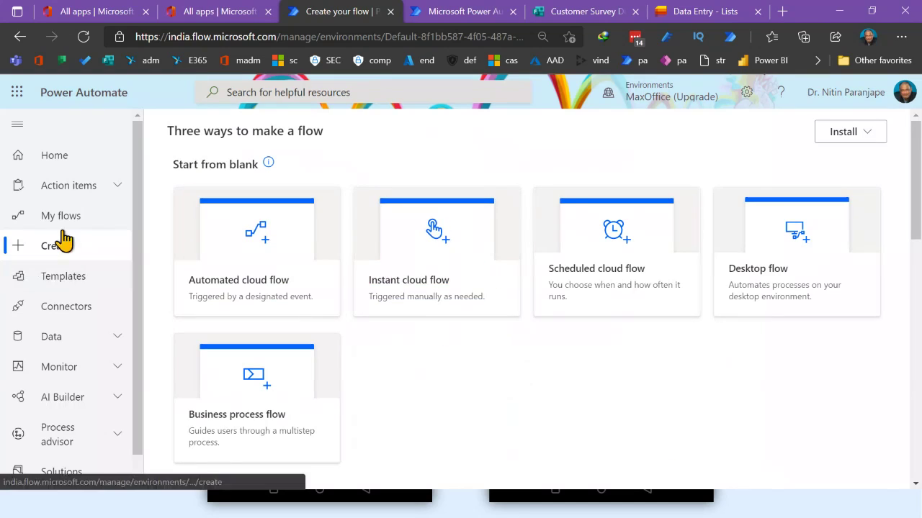
# Go to My flows, select Approval2 and show its More commands menu
pyautogui.click(67, 223)
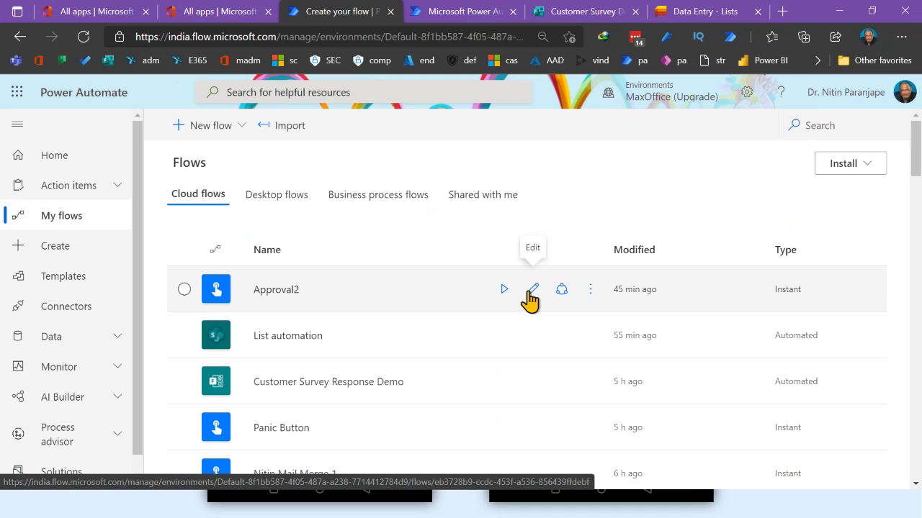
pyautogui.scroll(-8, 351, 296)
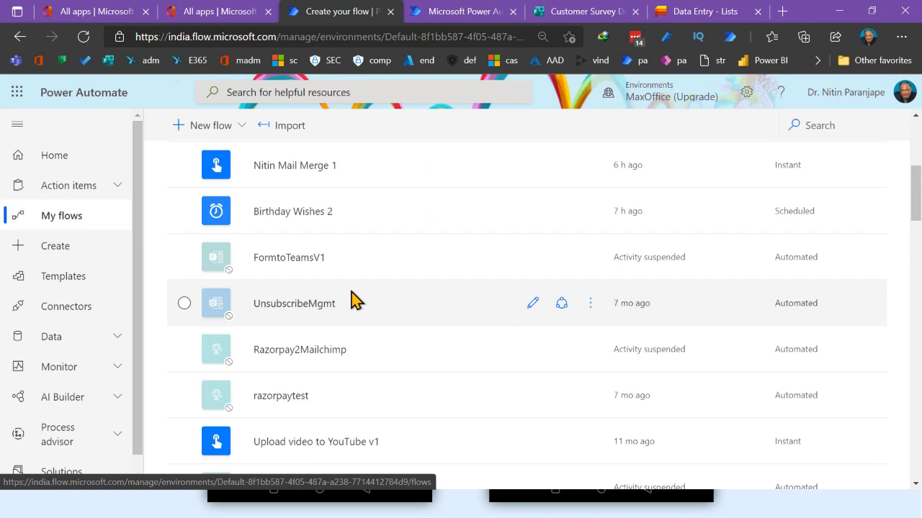
pyautogui.scroll(8, 352, 299)
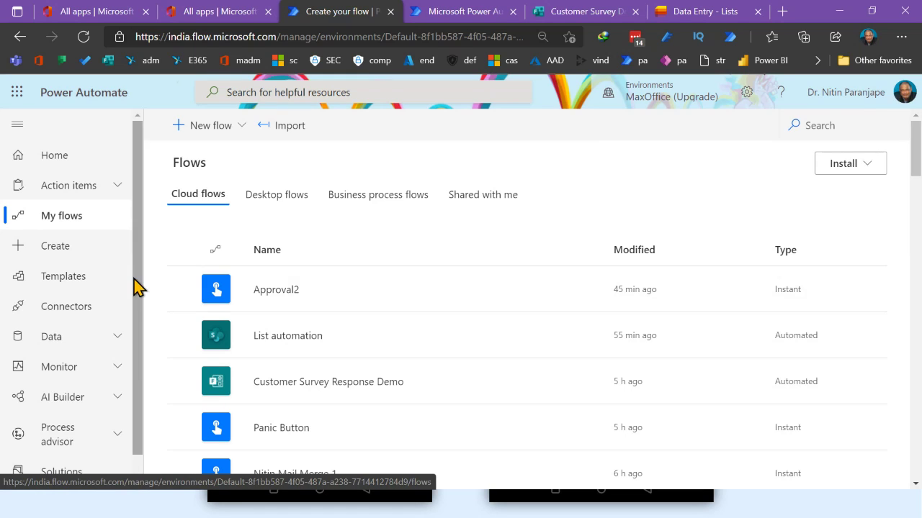
pyautogui.click(592, 297)
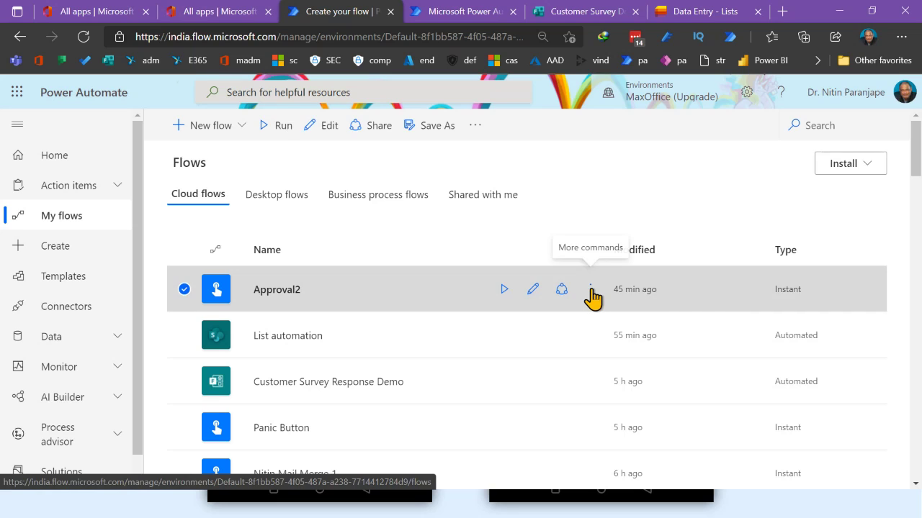
pyautogui.click(592, 297)
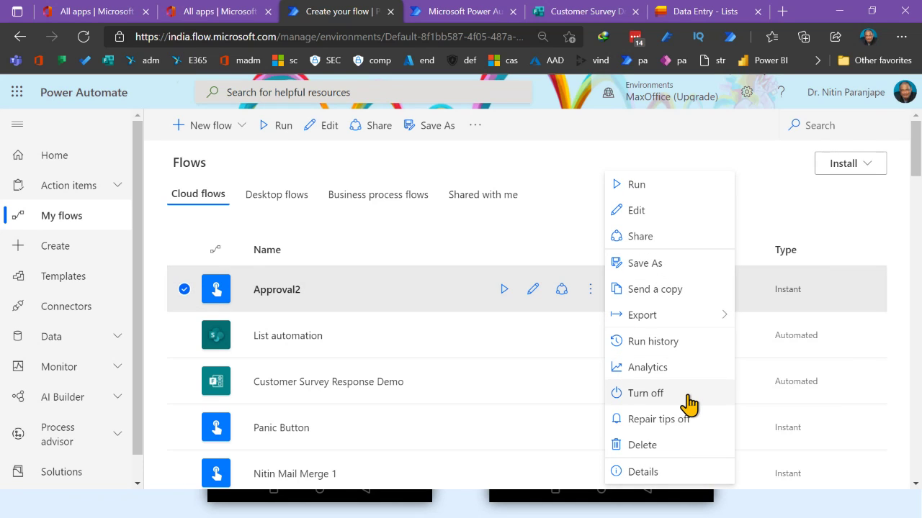
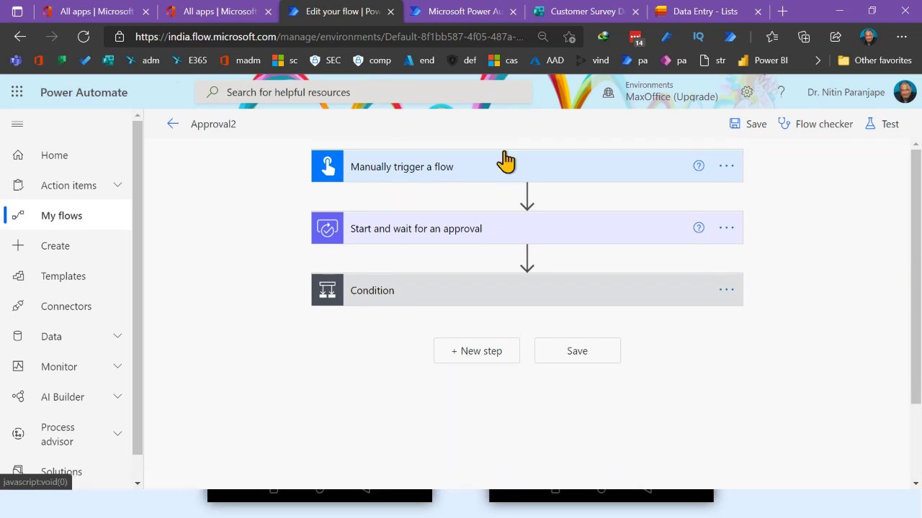
# Leave the Approval2 flow and open the Panic Button flow from My flows for editing
pyautogui.click(471, 178)
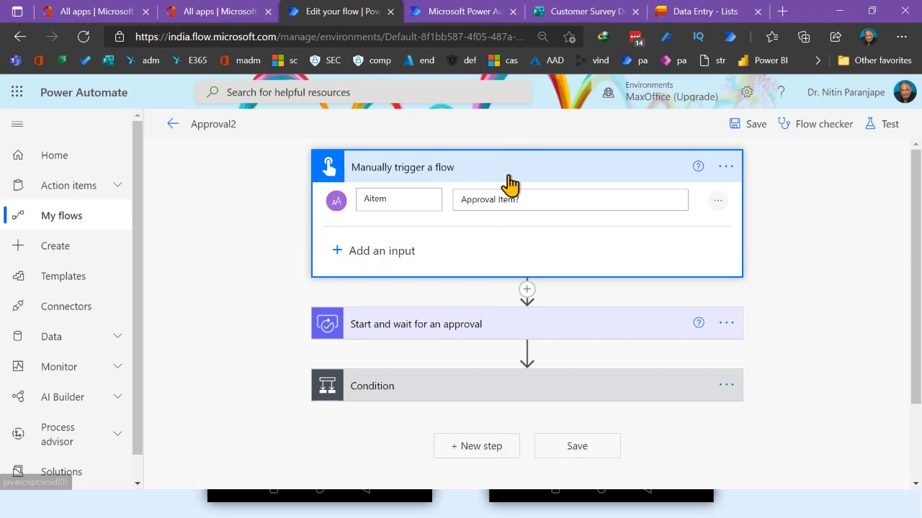
pyautogui.click(169, 126)
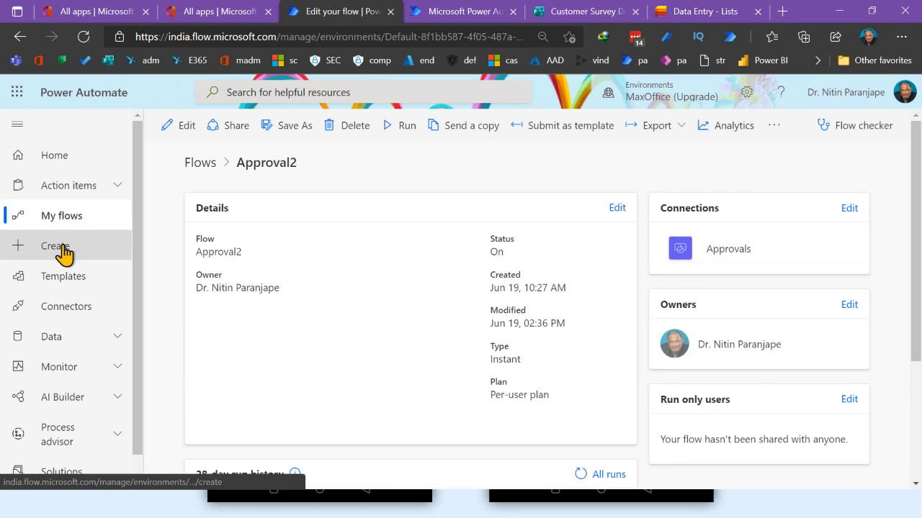
pyautogui.click(63, 248)
pyautogui.click(61, 219)
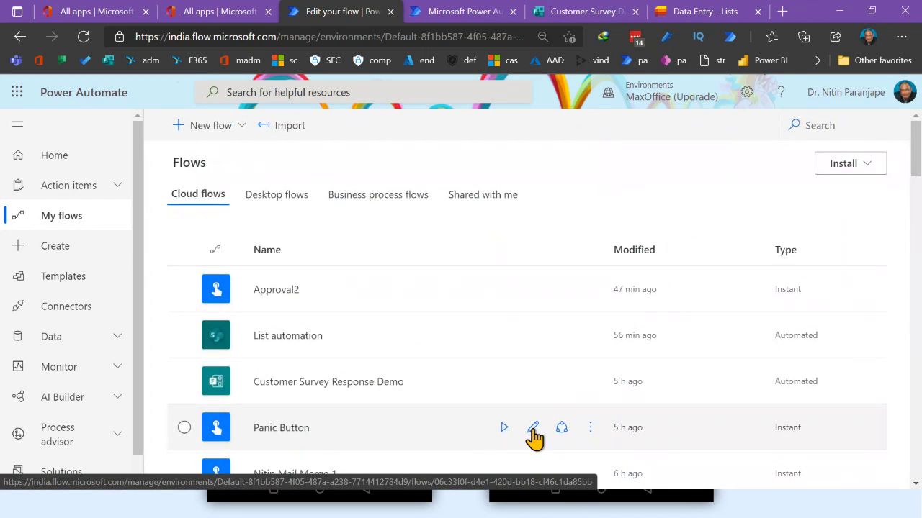
pyautogui.click(533, 430)
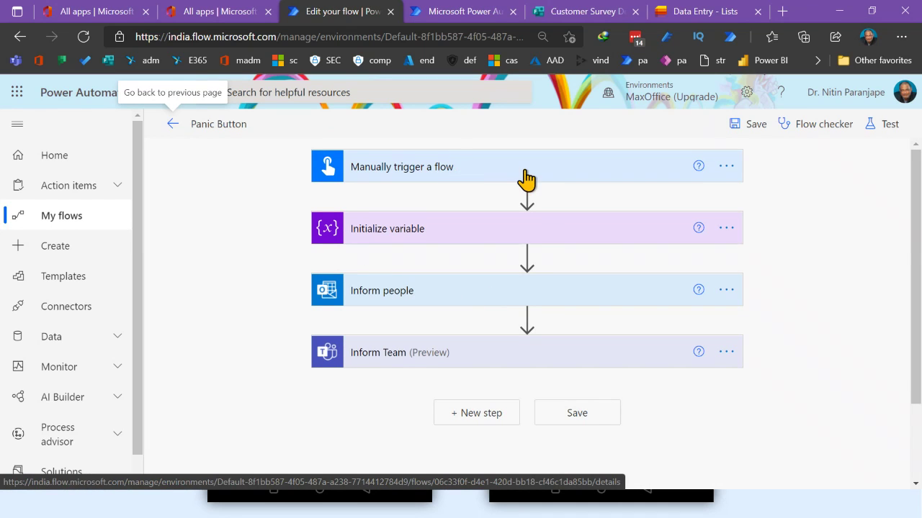
# Expand the Panic Button trigger and the Message variable step, keeping its type String
pyautogui.click(524, 177)
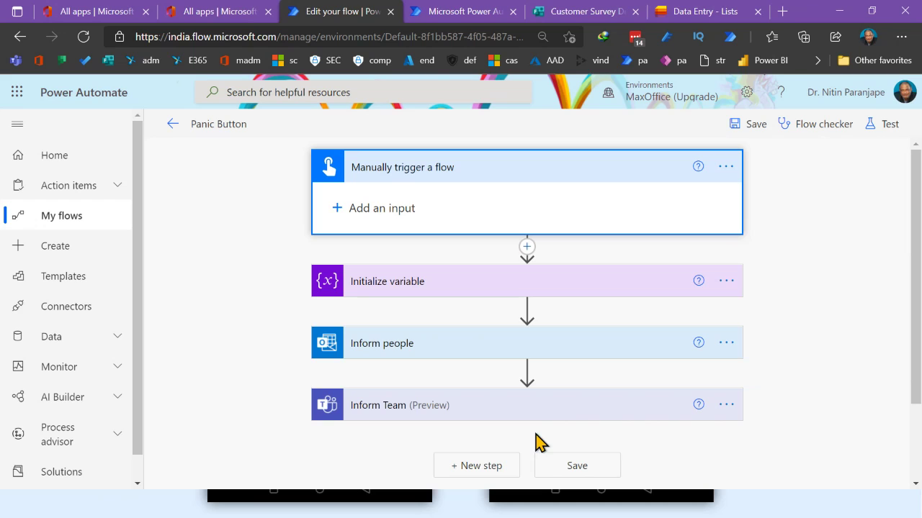
pyautogui.click(500, 291)
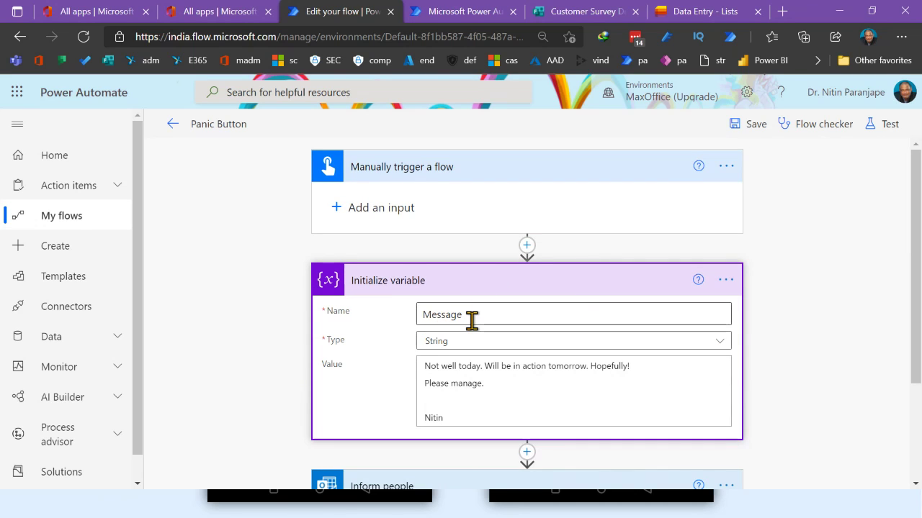
pyautogui.click(535, 343)
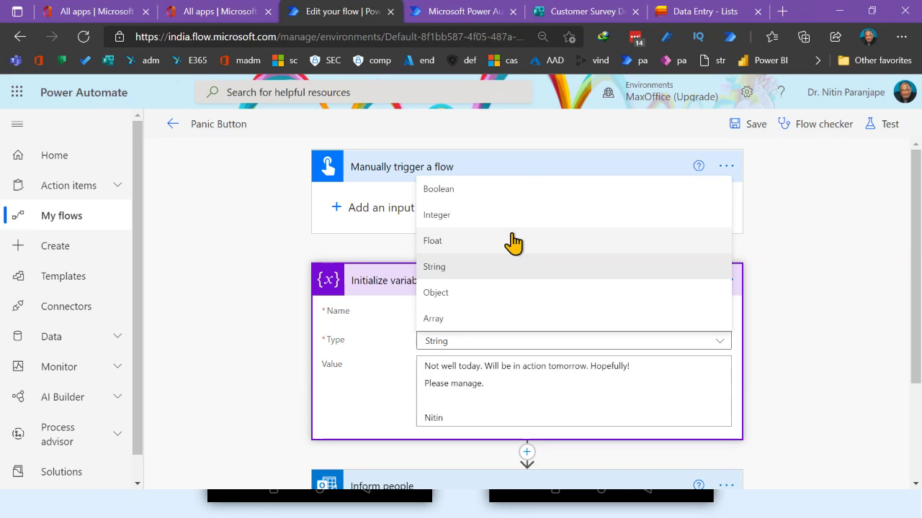
pyautogui.click(483, 270)
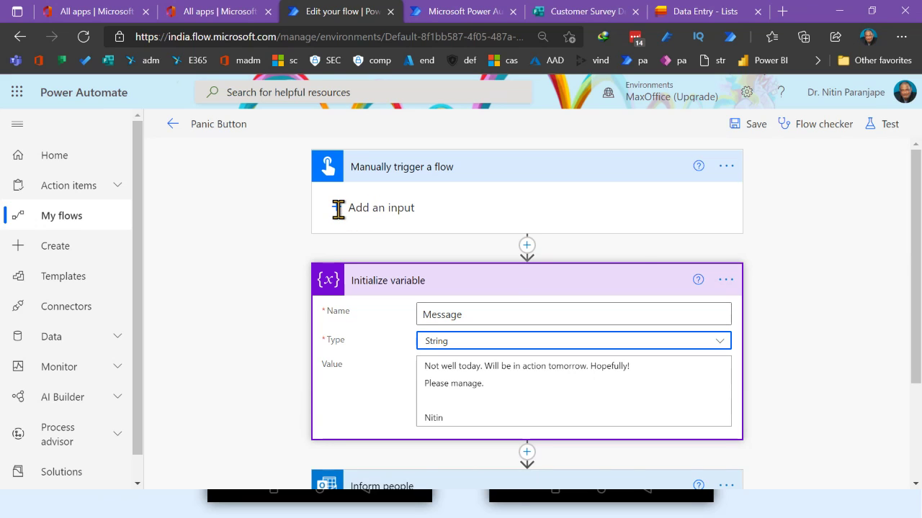
# Add a Text input to the manual trigger and rename it from Input to Excuse
pyautogui.click(342, 208)
pyautogui.click(353, 233)
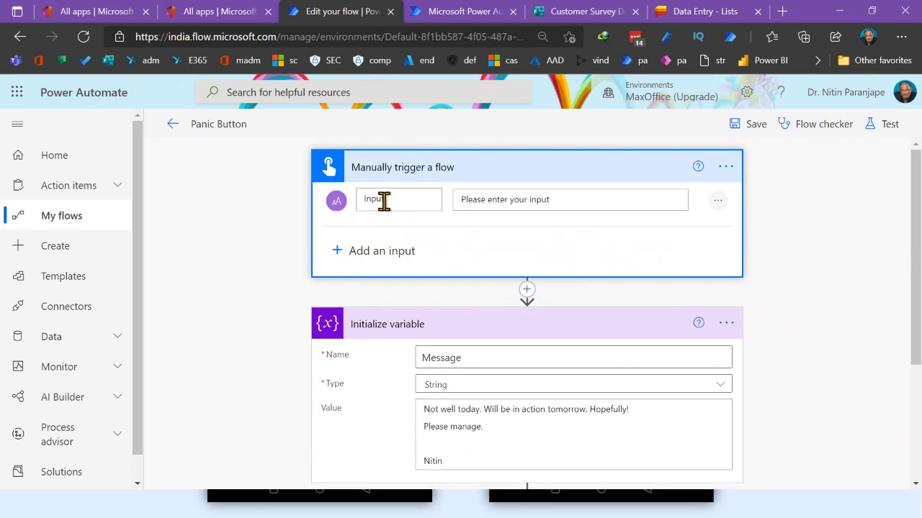
pyautogui.moveTo(384, 202); pyautogui.dragTo(305, 201)
pyautogui.press('BackSpace')
pyautogui.write('E')
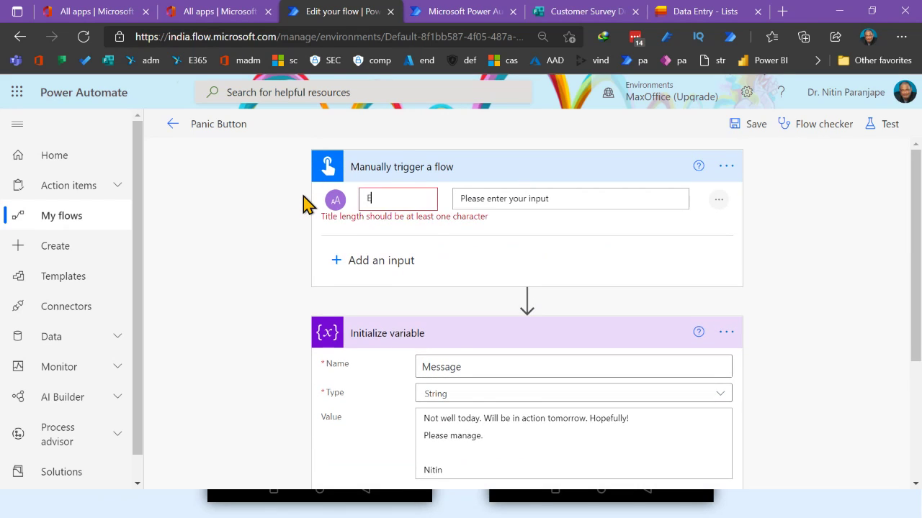
pyautogui.write('xcuse')
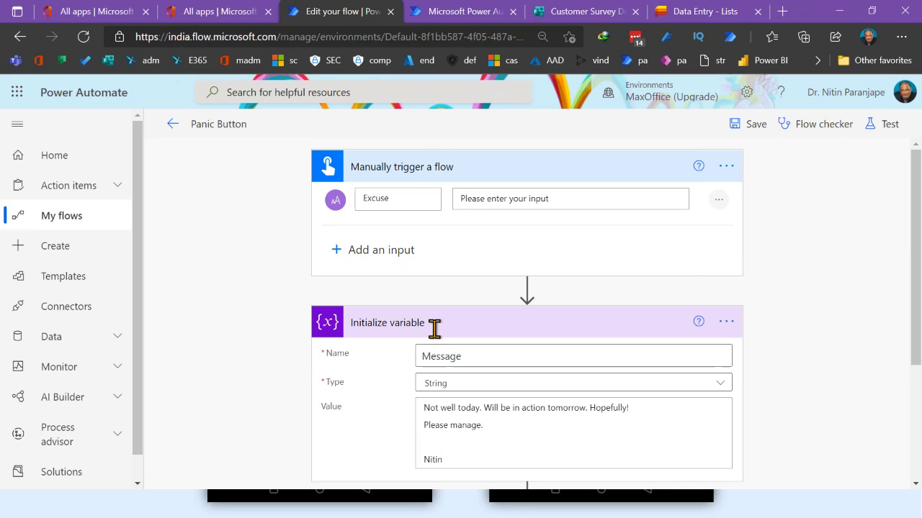
pyautogui.scroll(-3, 778, 337)
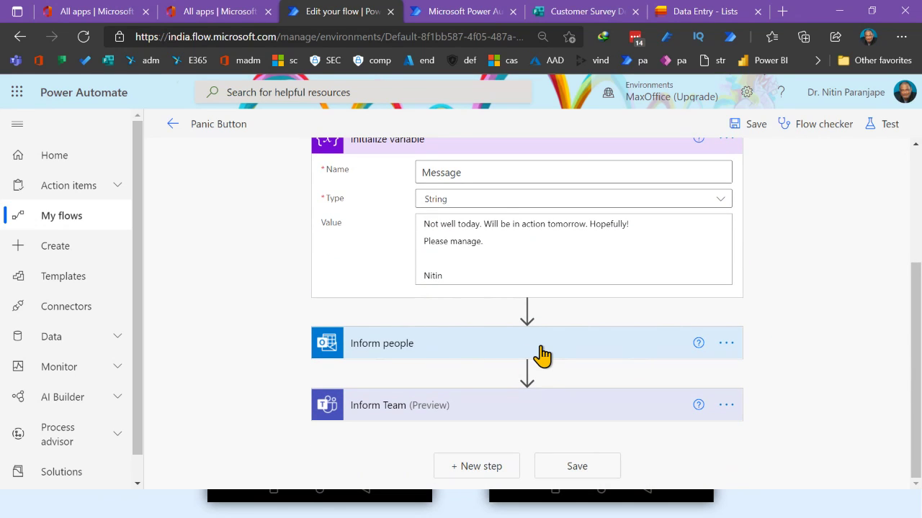
pyautogui.moveTo(526, 319)
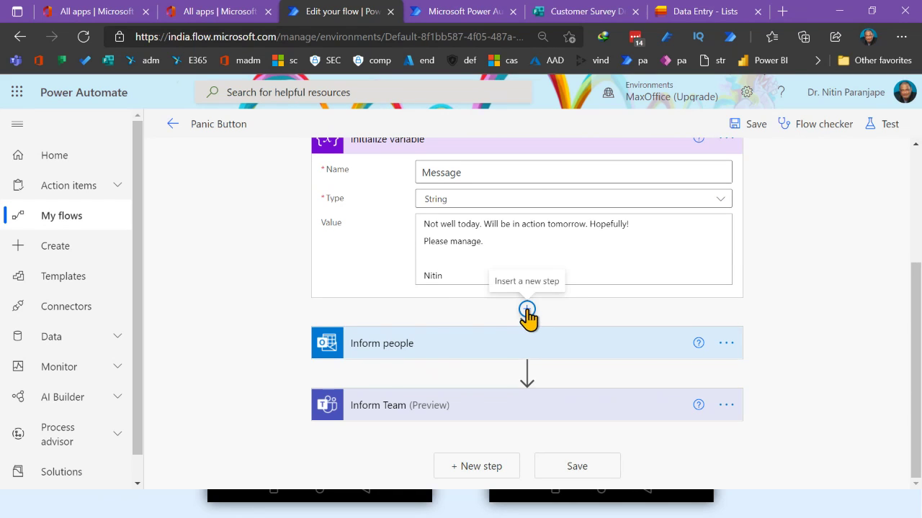
# Add a new step after Inform Team and load the full list of actions
pyautogui.click(475, 467)
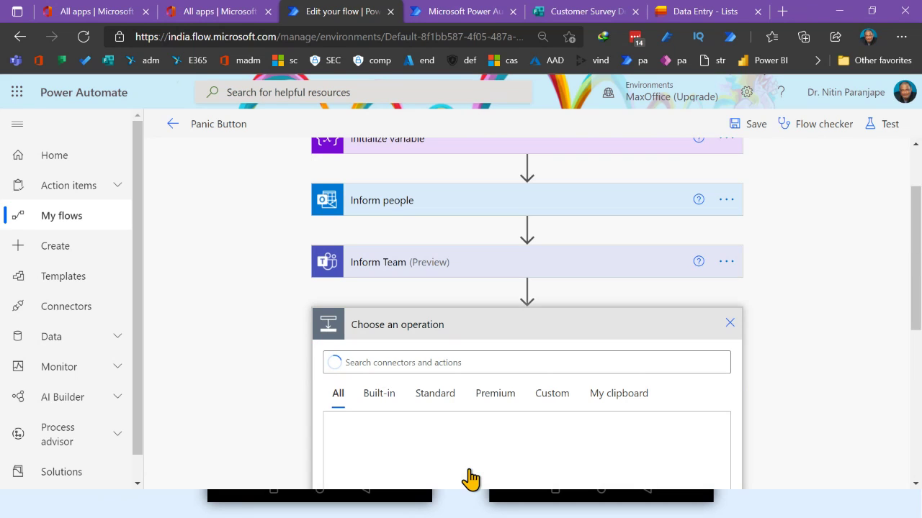
pyautogui.scroll(-2, 832, 399)
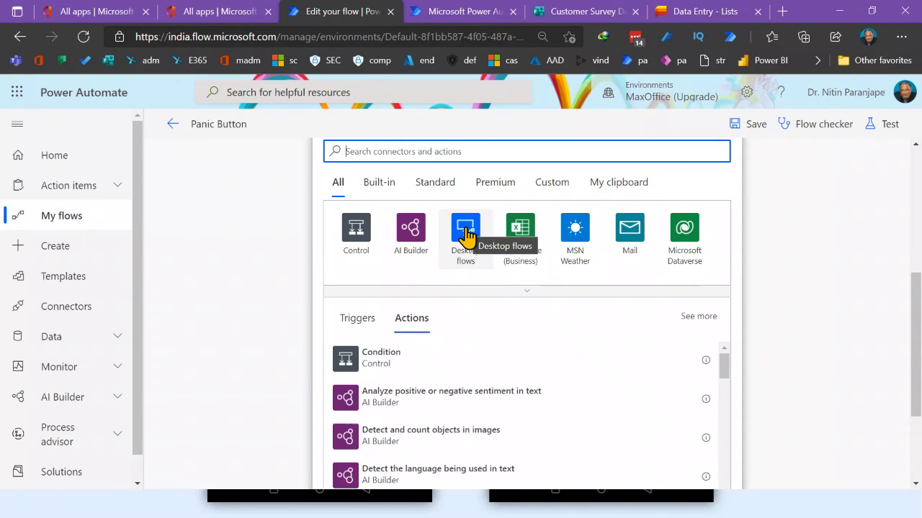
pyautogui.scroll(4, 467, 234)
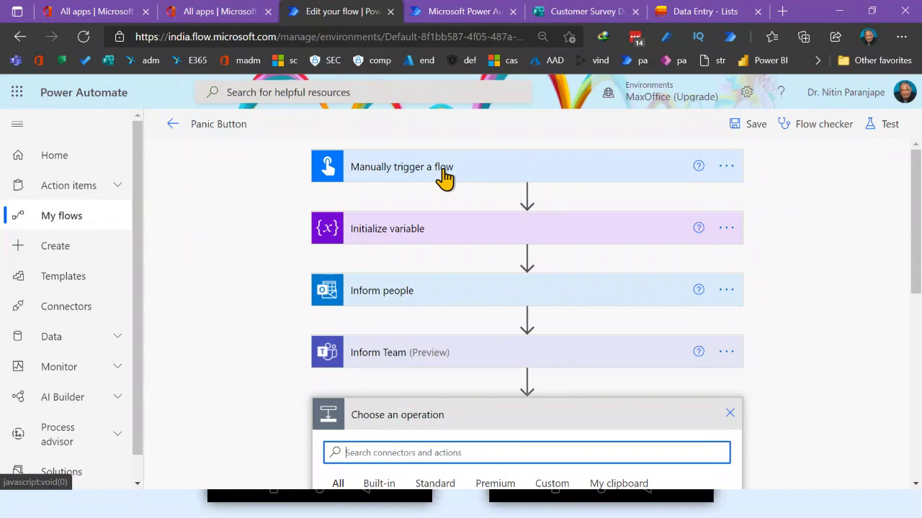
pyautogui.scroll(-3, 508, 304)
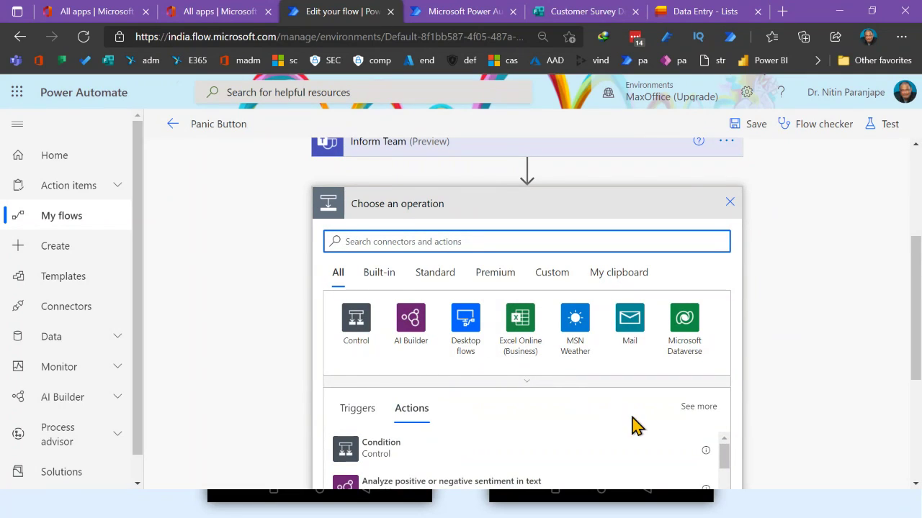
pyautogui.scroll(-3, 782, 440)
pyautogui.scroll(-1, 645, 383)
pyautogui.scroll(-15, 645, 383)
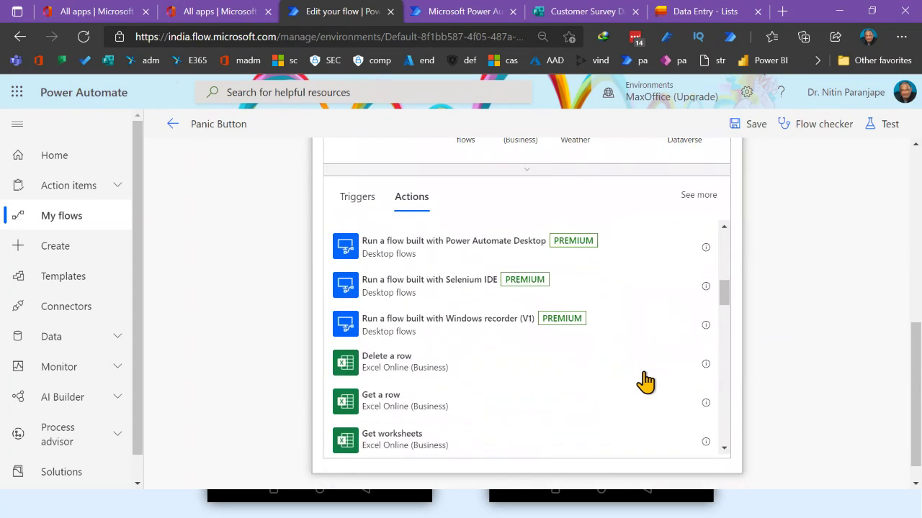
pyautogui.scroll(-6, 645, 387)
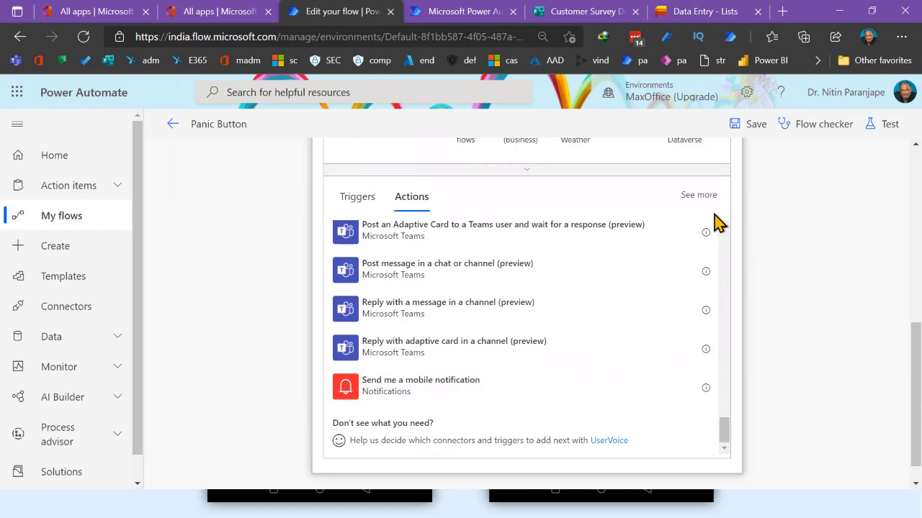
pyautogui.click(694, 199)
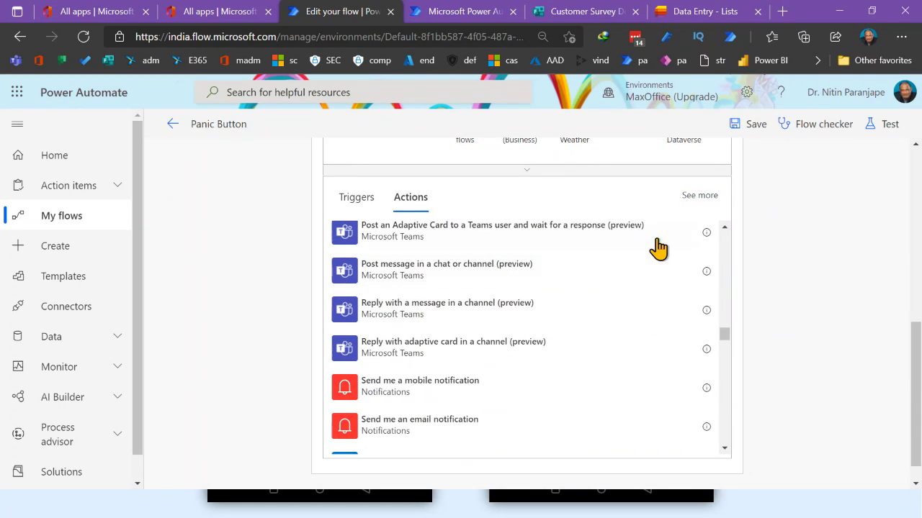
# Focus the Search connectors and actions box for the new step
pyautogui.scroll(10, 623, 338)
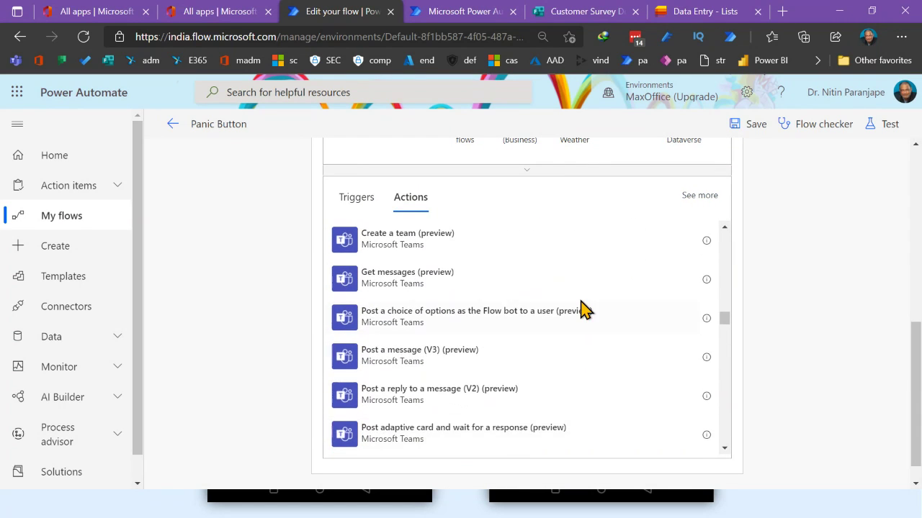
pyautogui.scroll(5, 535, 189)
pyautogui.scroll(-4, 531, 199)
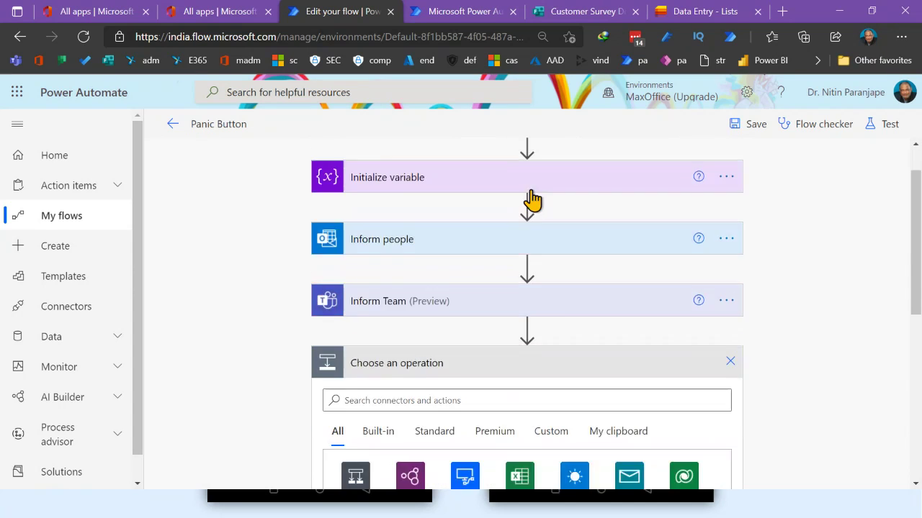
pyautogui.scroll(3, 447, 209)
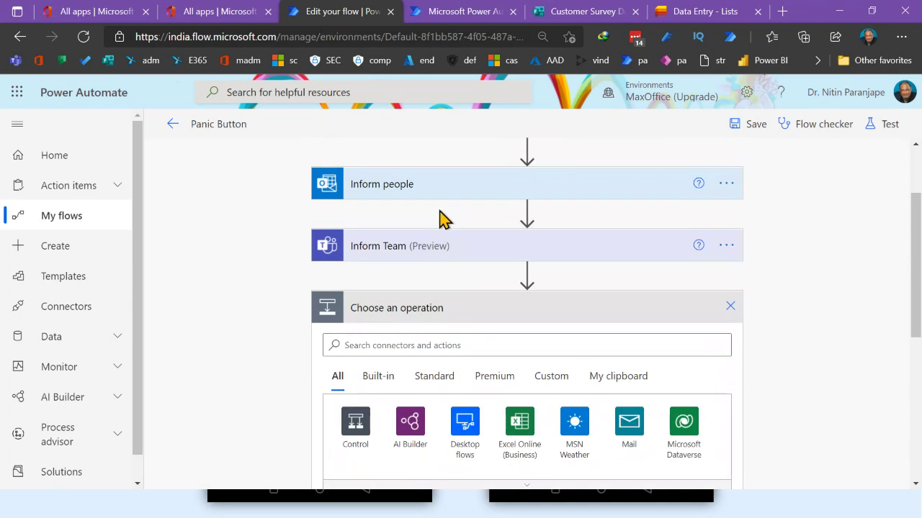
pyautogui.click(356, 346)
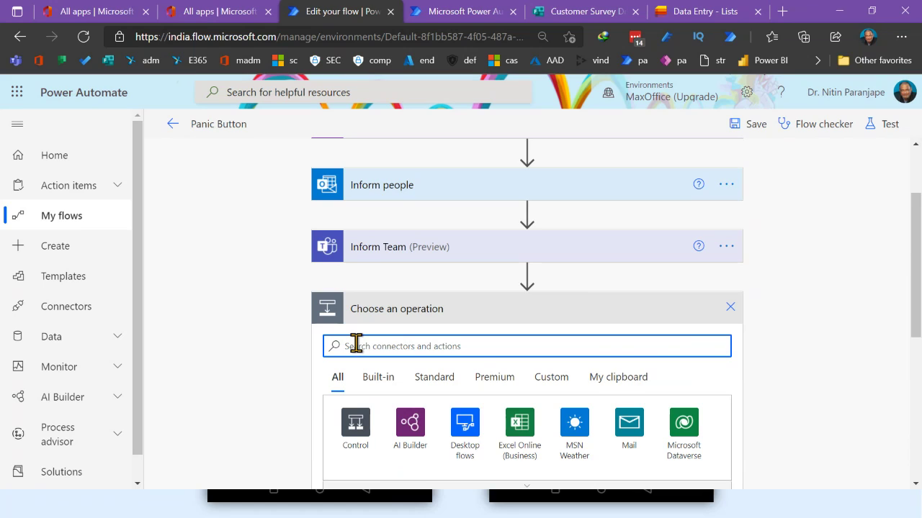
# Search connectors for 'mail' and choose the Office 365 Outlook connector
pyautogui.write('ma')
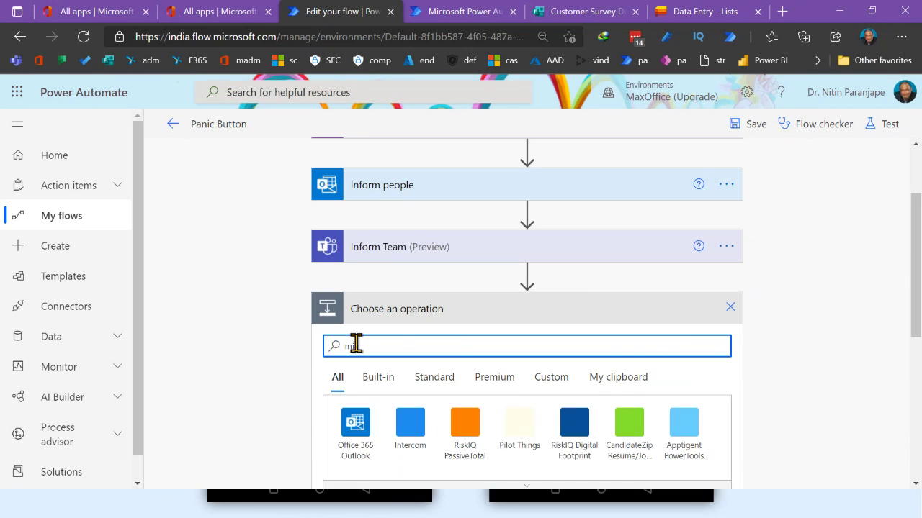
pyautogui.write('il')
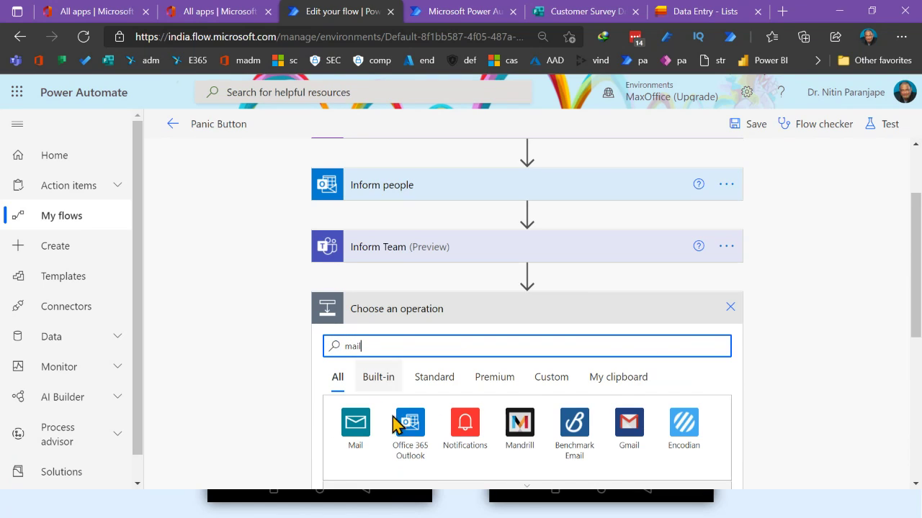
pyautogui.scroll(-2, 411, 449)
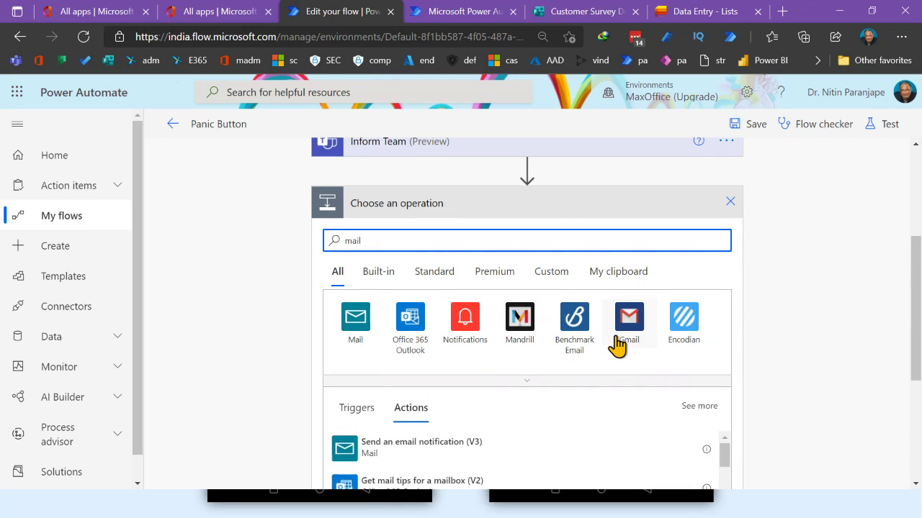
pyautogui.click(532, 391)
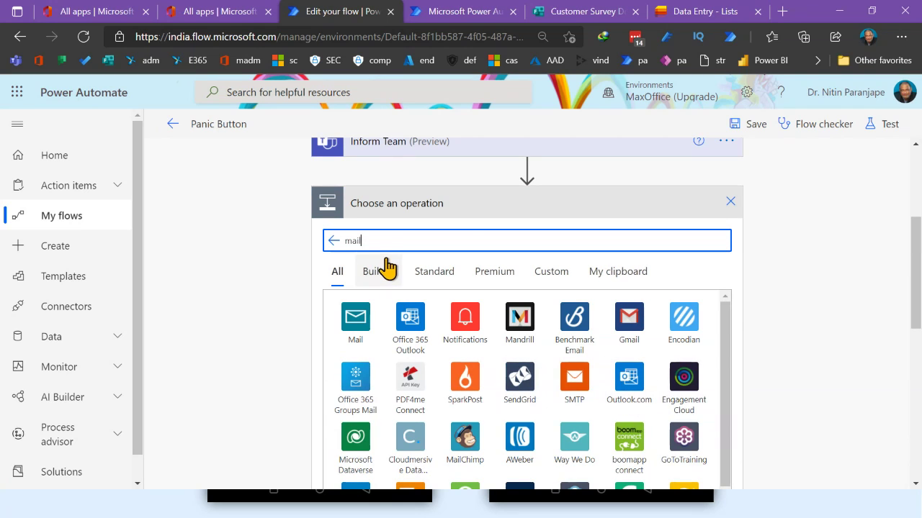
pyautogui.scroll(-10, 555, 394)
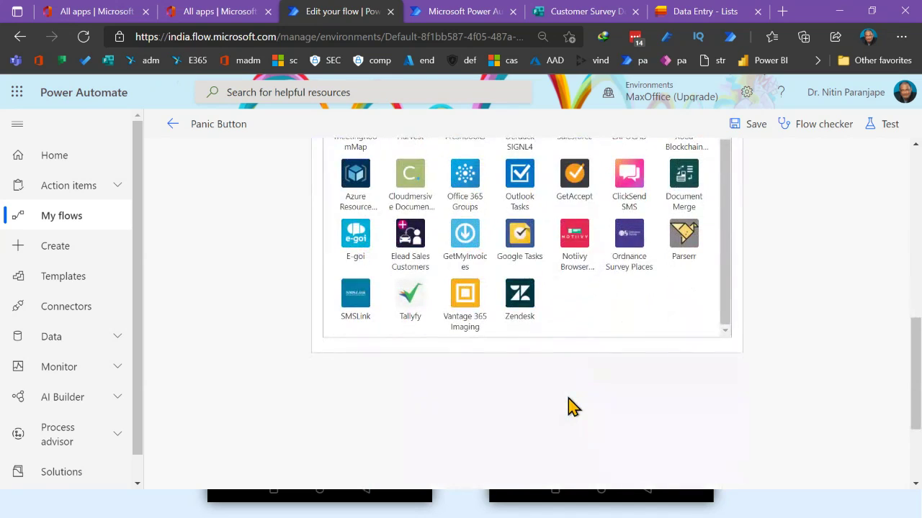
pyautogui.scroll(6, 568, 398)
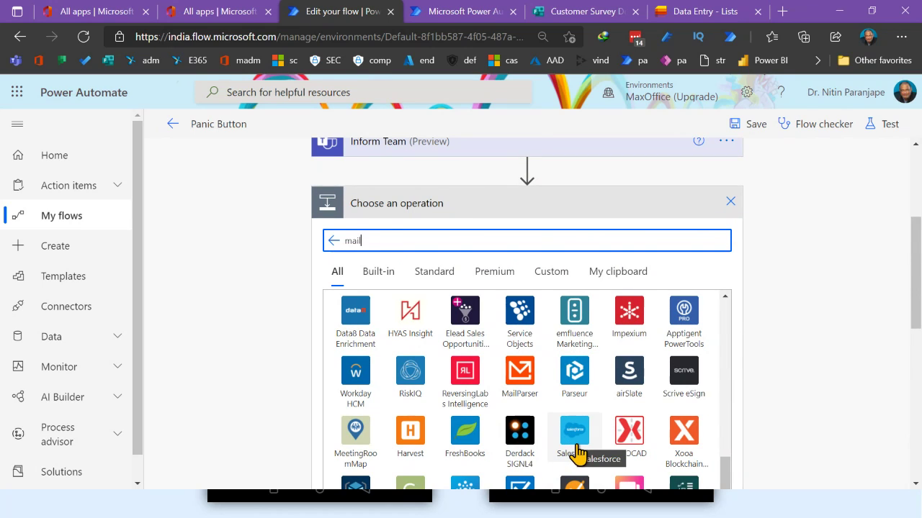
pyautogui.scroll(-3, 576, 450)
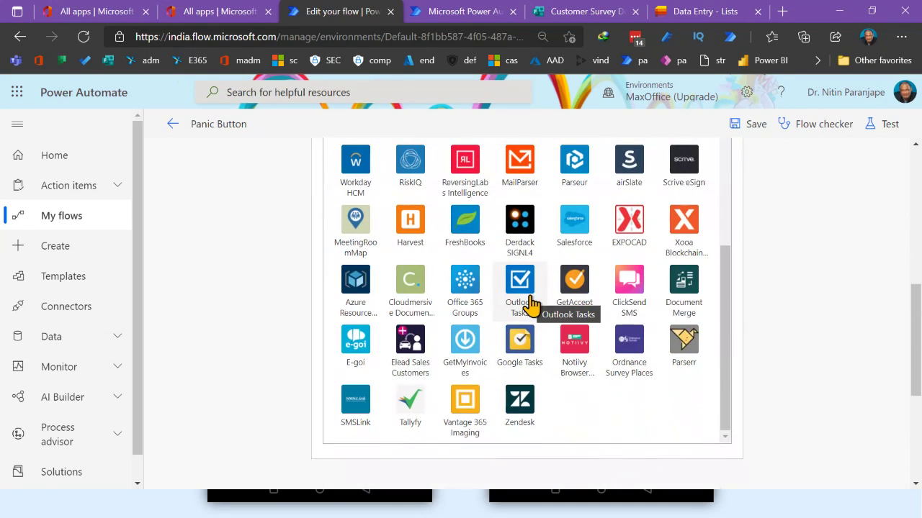
pyautogui.scroll(-2, 527, 306)
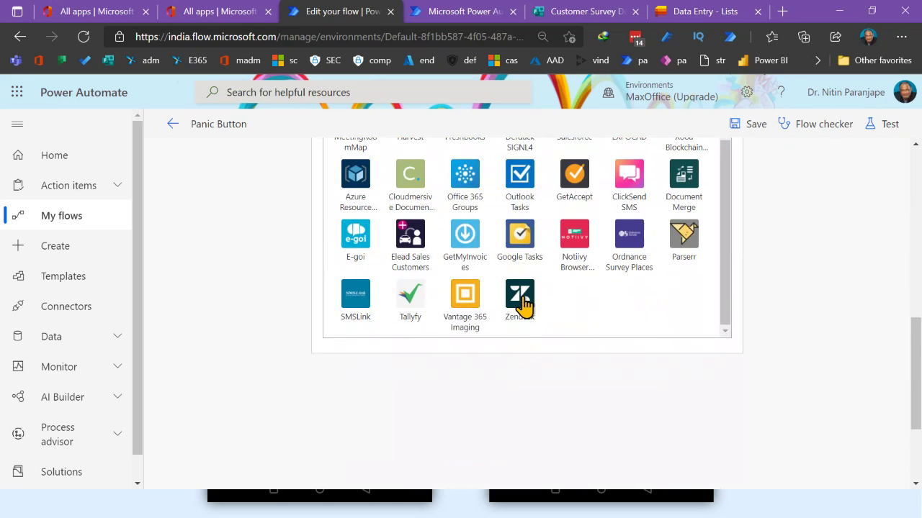
pyautogui.scroll(6, 525, 306)
pyautogui.scroll(4, 439, 240)
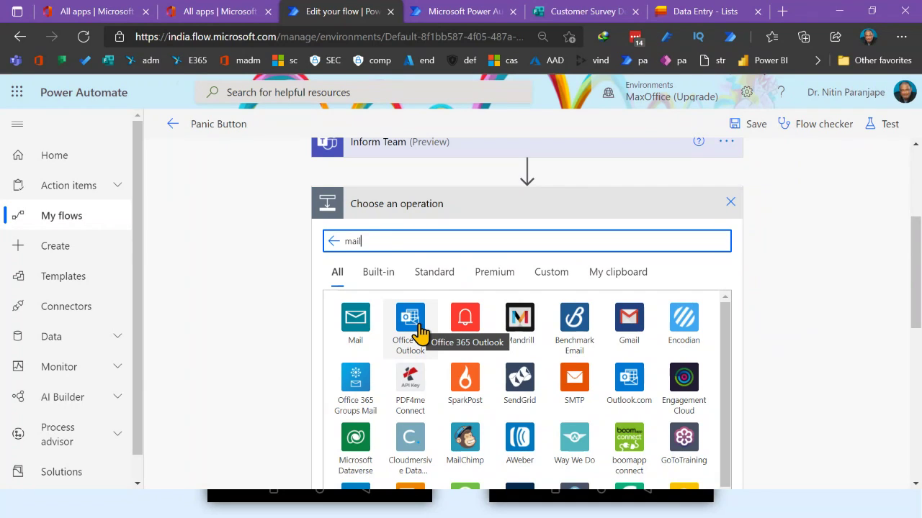
pyautogui.click(418, 331)
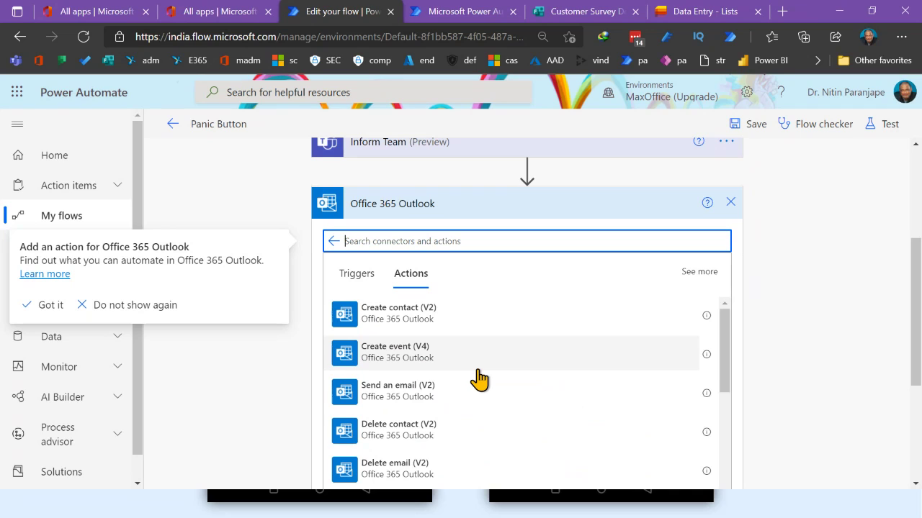
pyautogui.scroll(-3, 479, 382)
pyautogui.scroll(3, 473, 389)
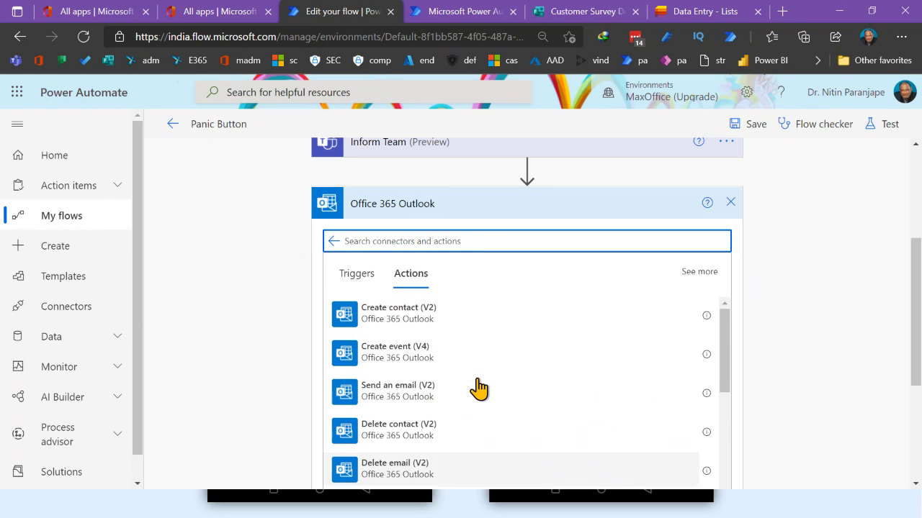
# Add a Send an email (V2) action addressed to the assistant chosen from suggestions
pyautogui.click(436, 404)
pyautogui.click(439, 288)
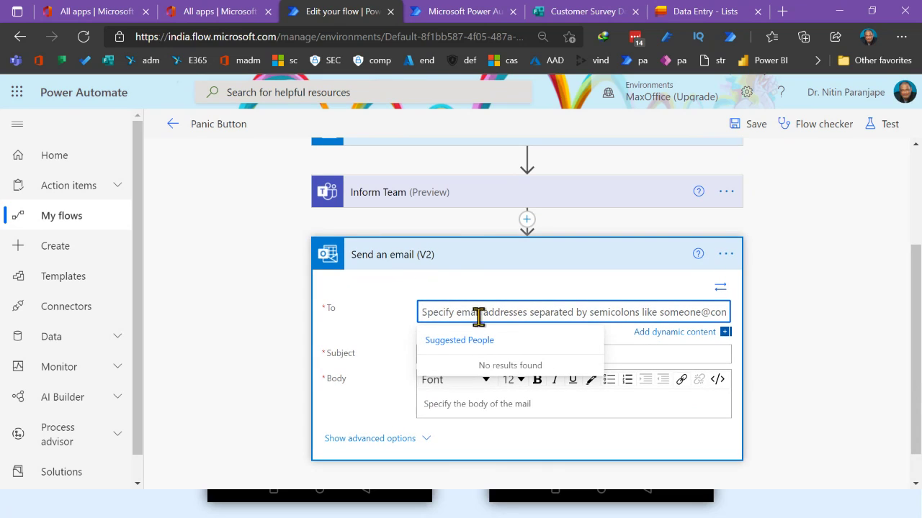
pyautogui.write('asst')
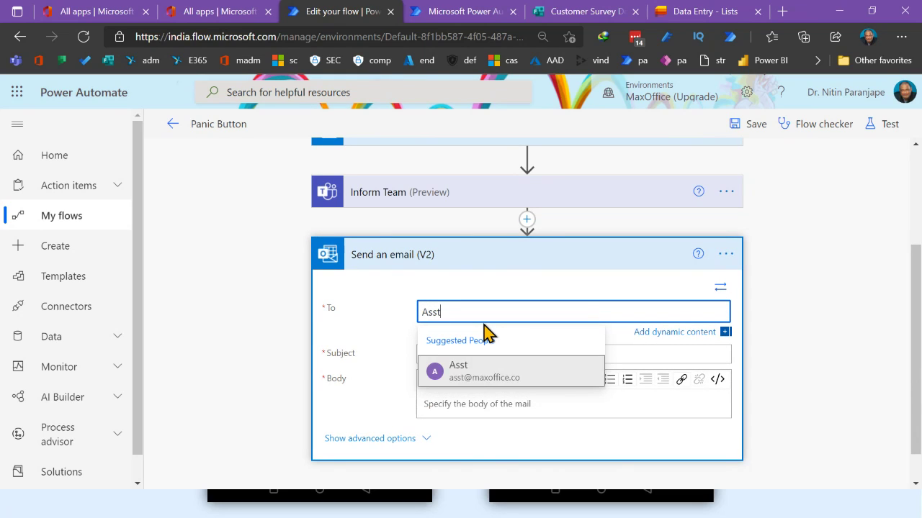
pyautogui.click(500, 382)
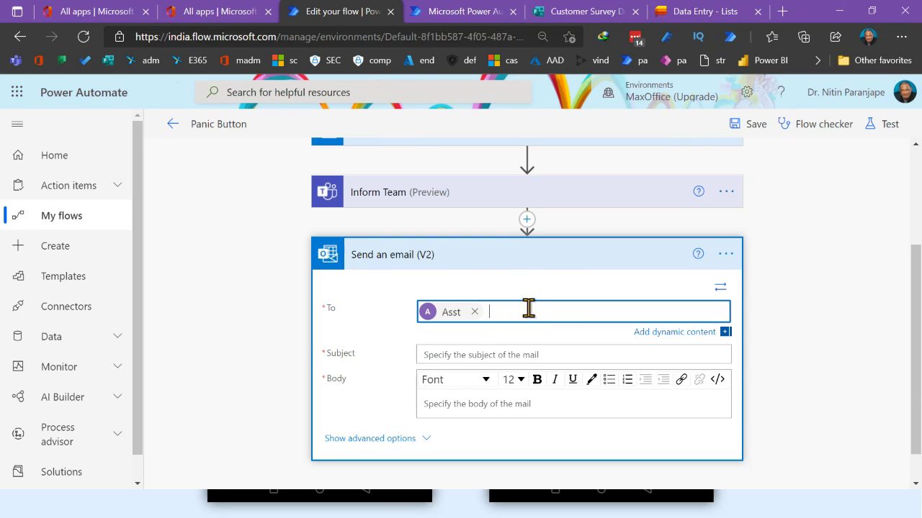
# Set the email subject to 'Missing in action'
pyautogui.click(483, 353)
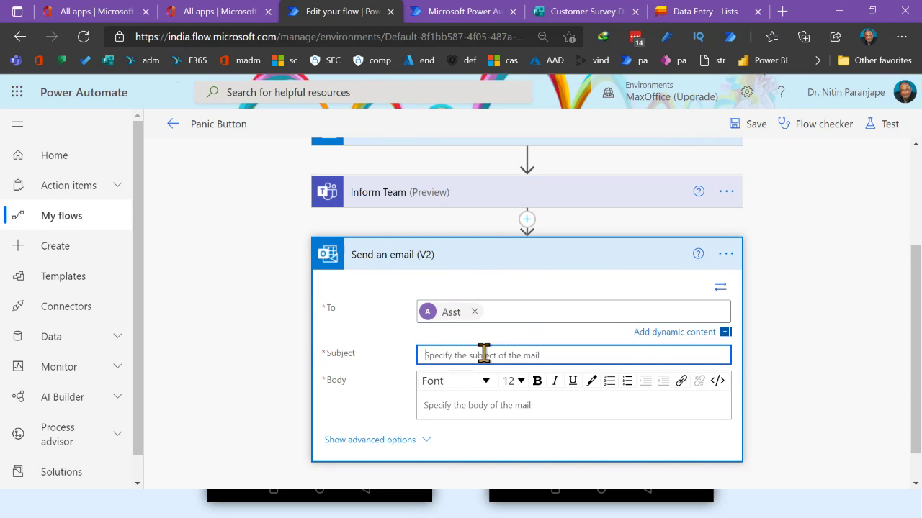
pyautogui.write('Missing in action')
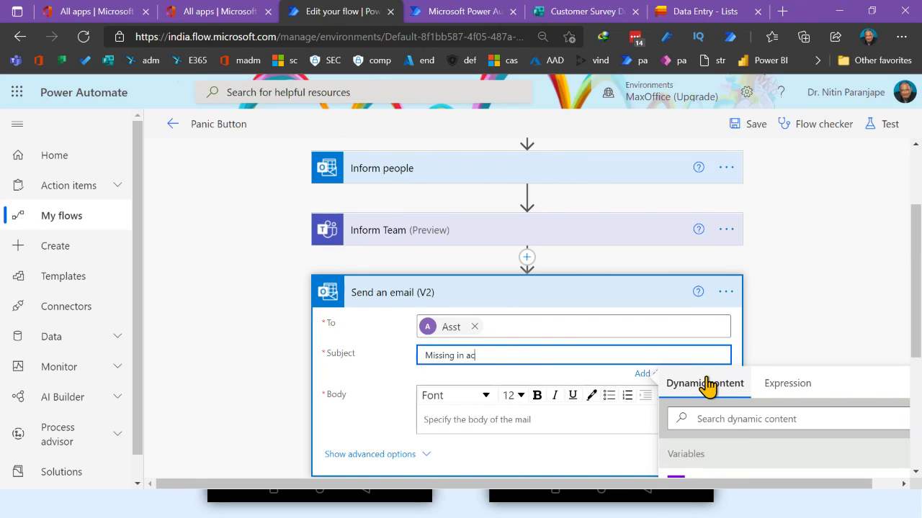
pyautogui.click(529, 420)
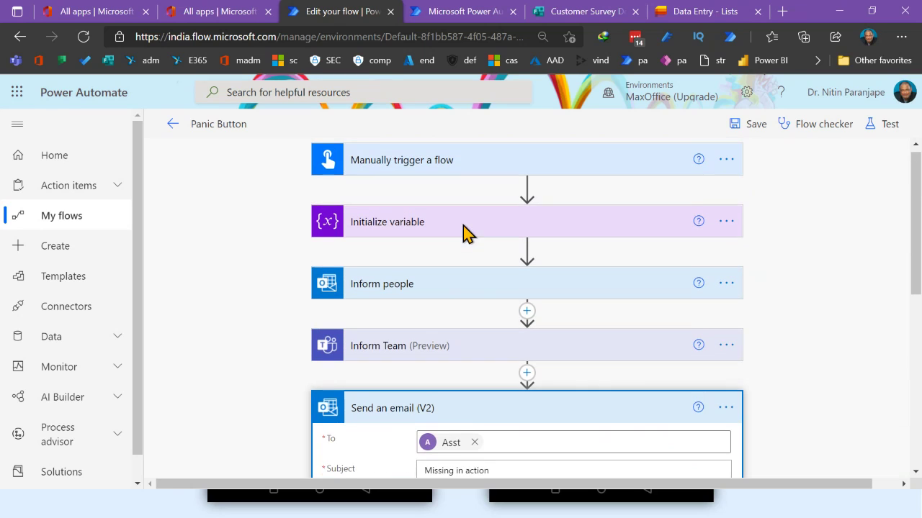
pyautogui.scroll(2, 464, 230)
pyautogui.scroll(-4, 504, 243)
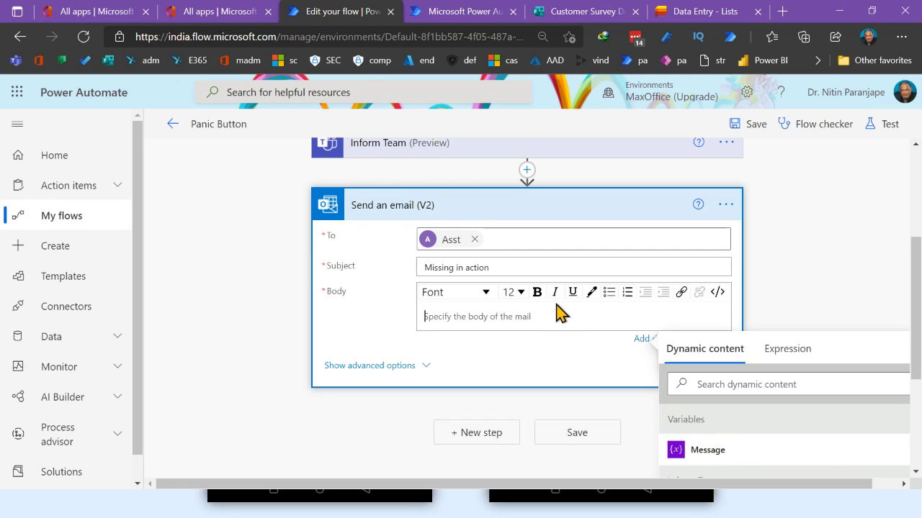
pyautogui.scroll(4, 560, 309)
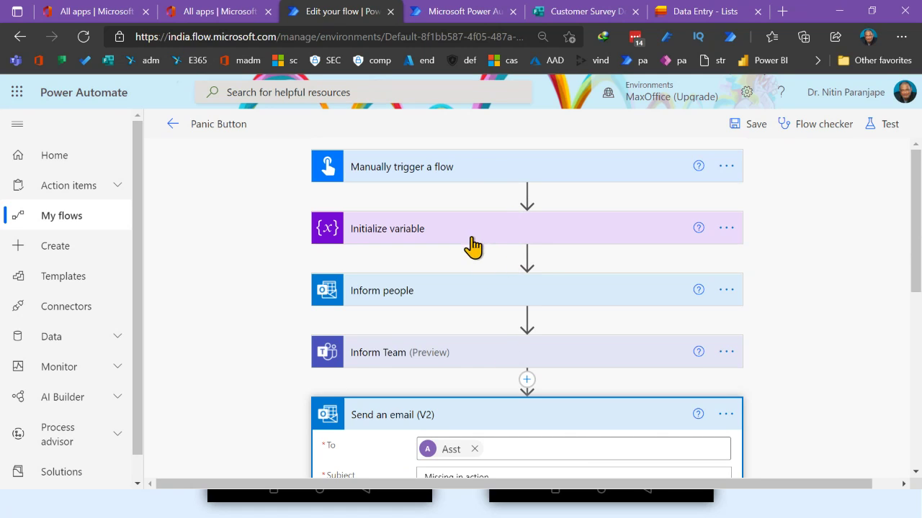
pyautogui.scroll(-3, 914, 405)
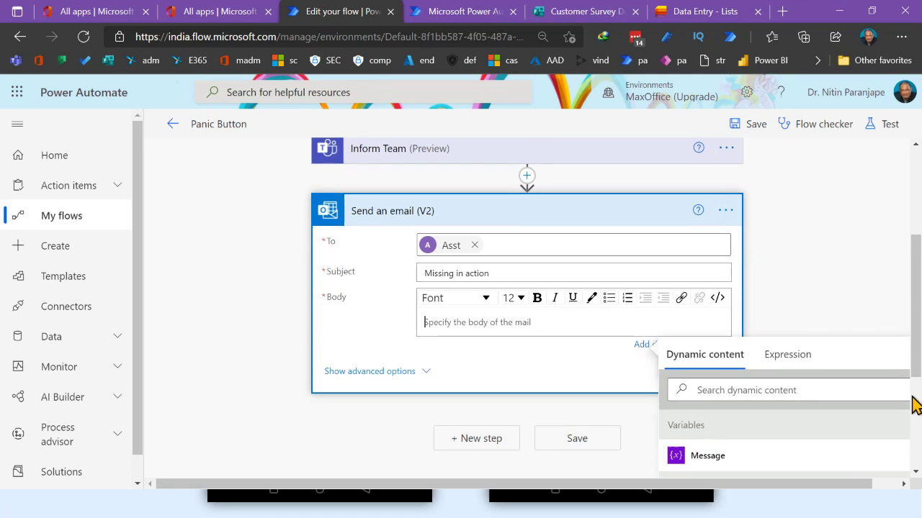
pyautogui.scroll(3, 819, 383)
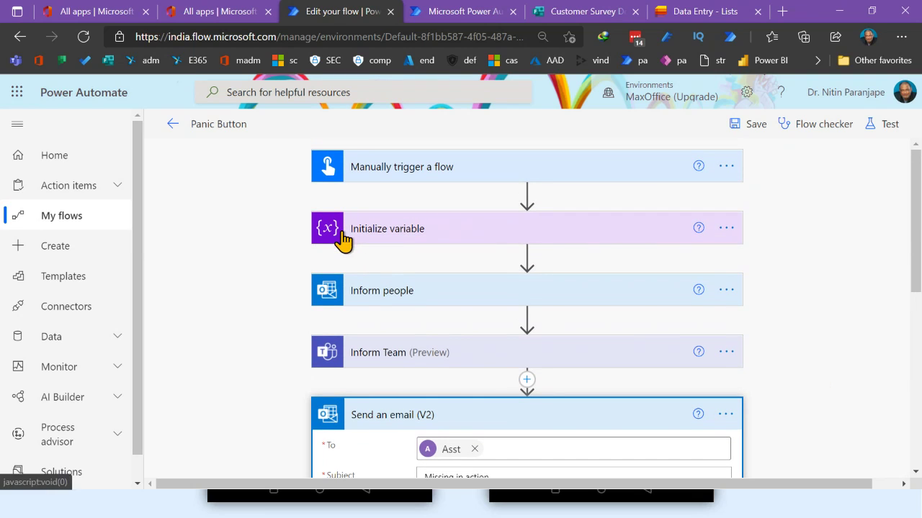
pyautogui.scroll(-3, 781, 288)
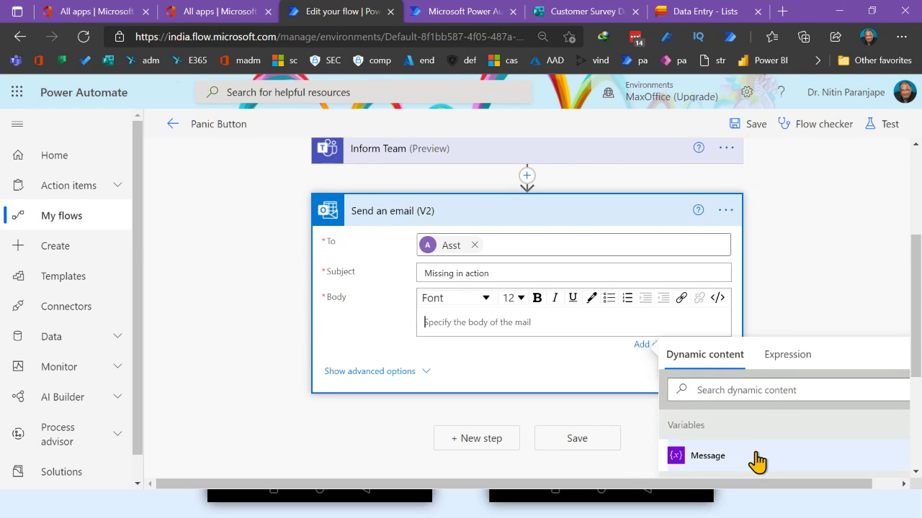
pyautogui.scroll(-2, 756, 463)
# Insert the Message variable and the Excuse input into the email body
pyautogui.scroll(2, 680, 426)
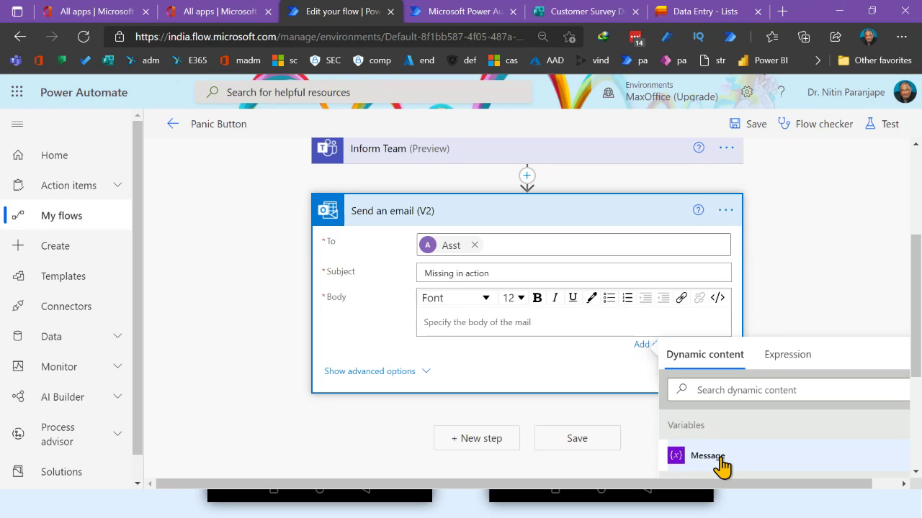
pyautogui.click(707, 456)
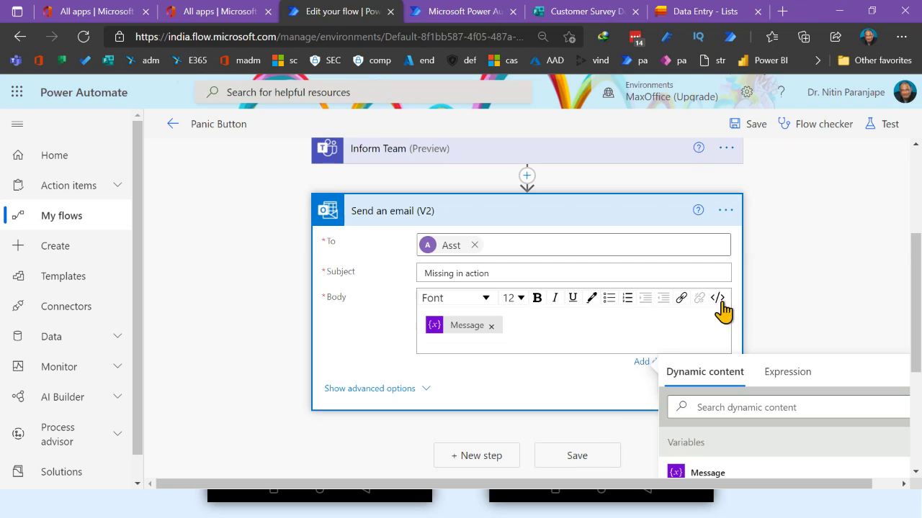
pyautogui.scroll(-2, 776, 293)
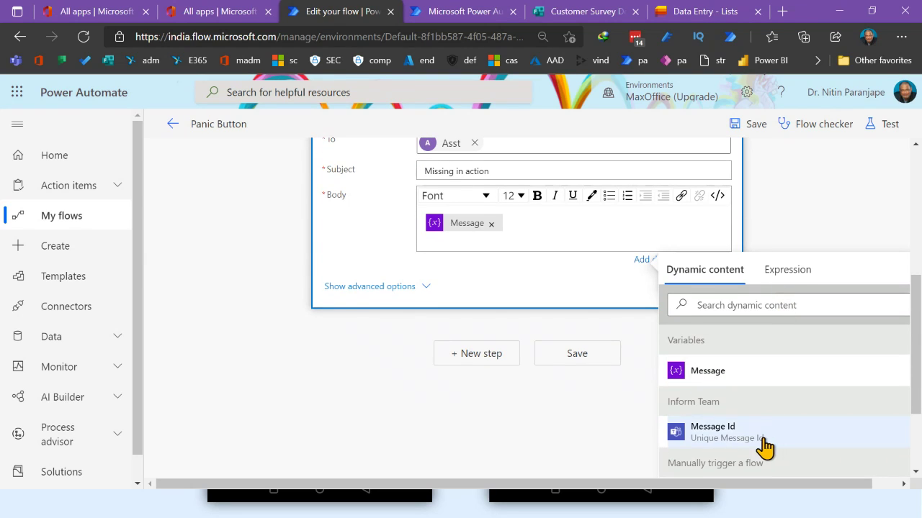
pyautogui.scroll(-1, 761, 448)
pyautogui.scroll(-1, 761, 446)
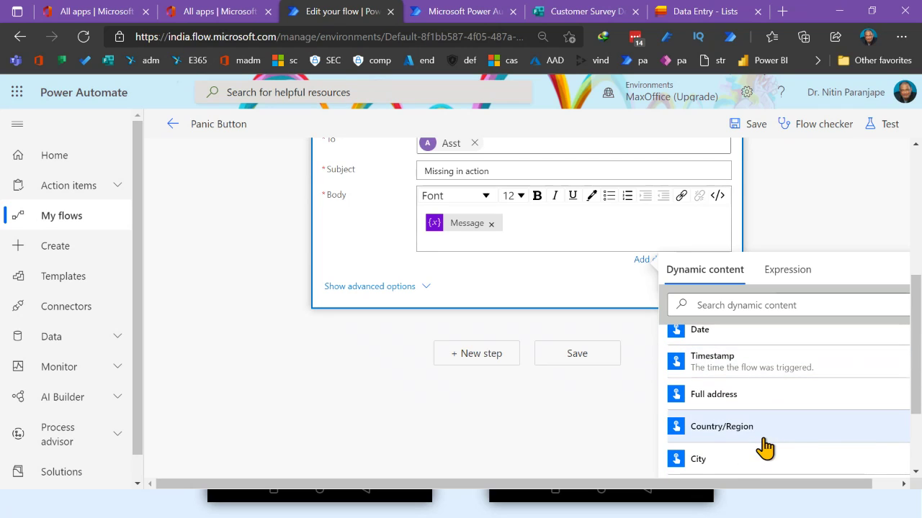
pyautogui.scroll(-1, 776, 436)
pyautogui.scroll(-1, 778, 435)
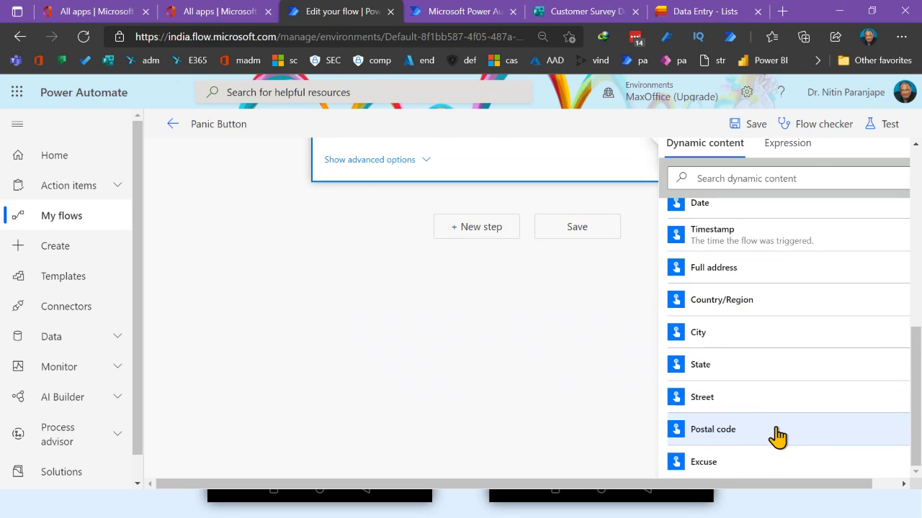
pyautogui.click(714, 464)
# Type 'This is my excuse' before the Excuse input in the body
pyautogui.scroll(3, 496, 292)
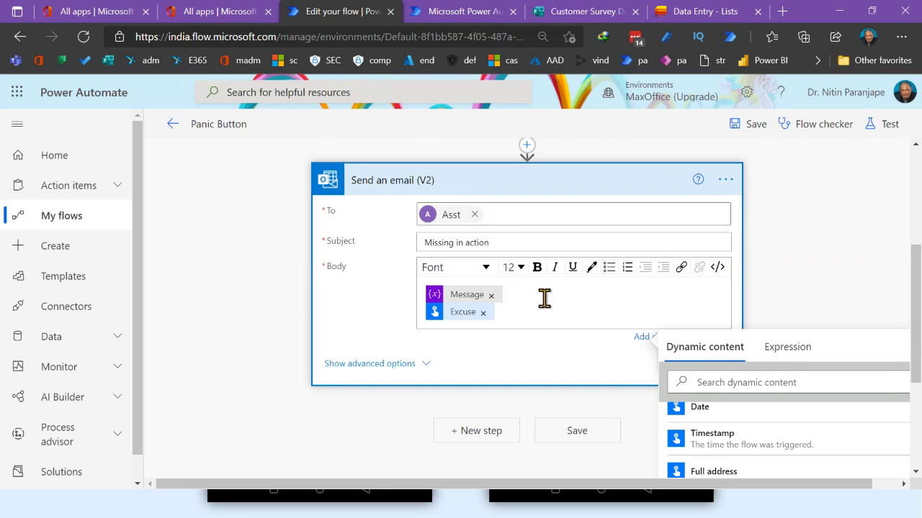
pyautogui.click(544, 298)
pyautogui.write('T')
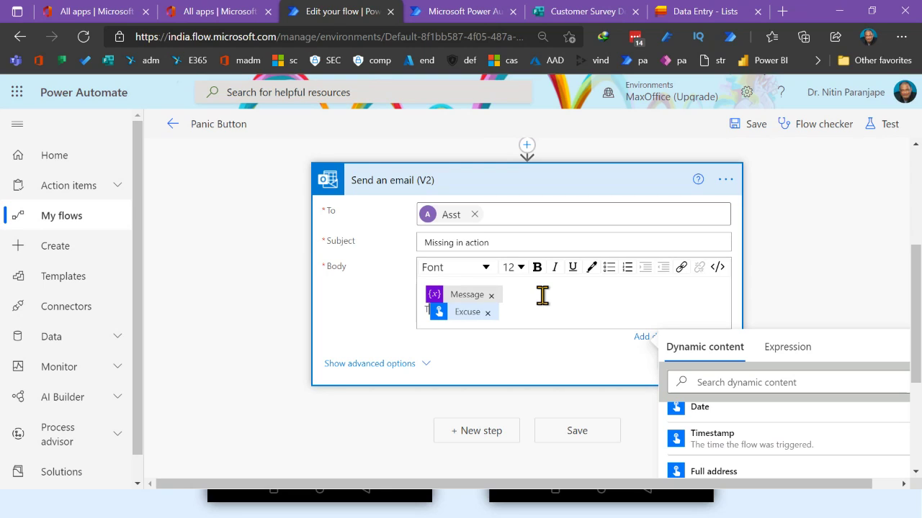
pyautogui.write('his i')
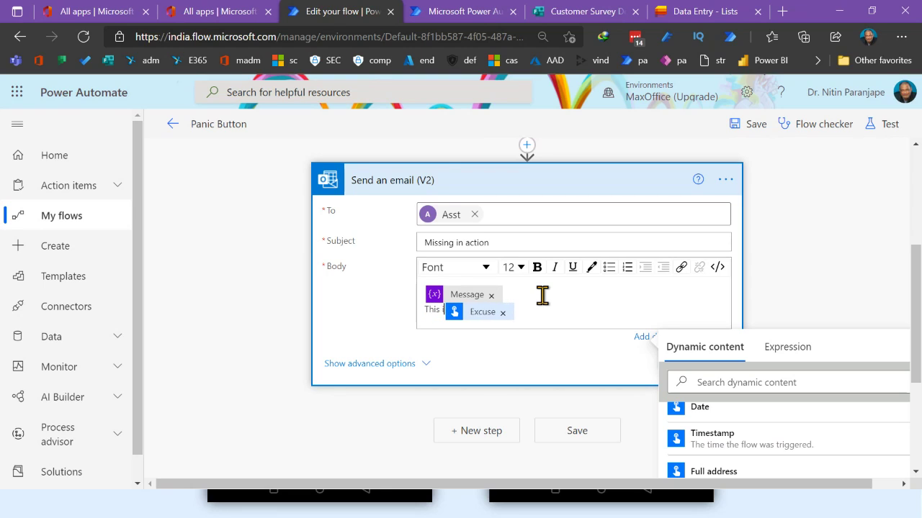
pyautogui.write('s my excuse')
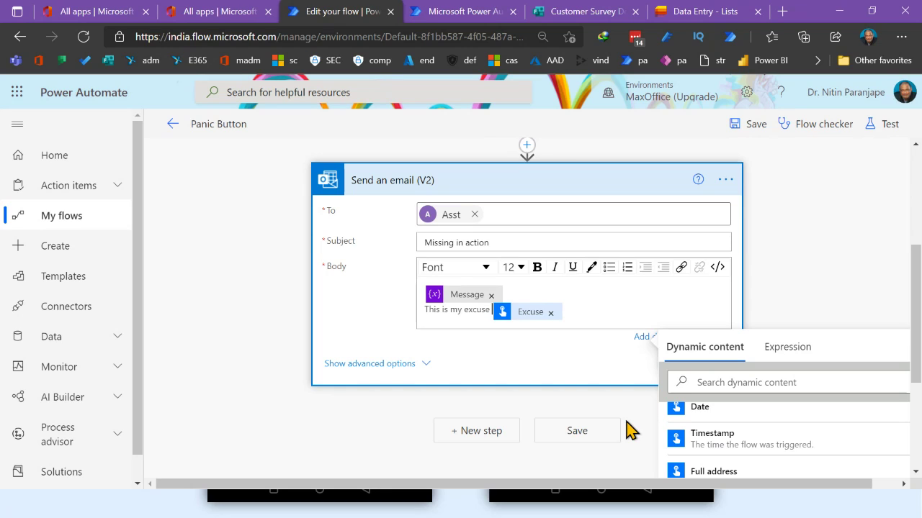
pyautogui.click(727, 183)
pyautogui.click(728, 184)
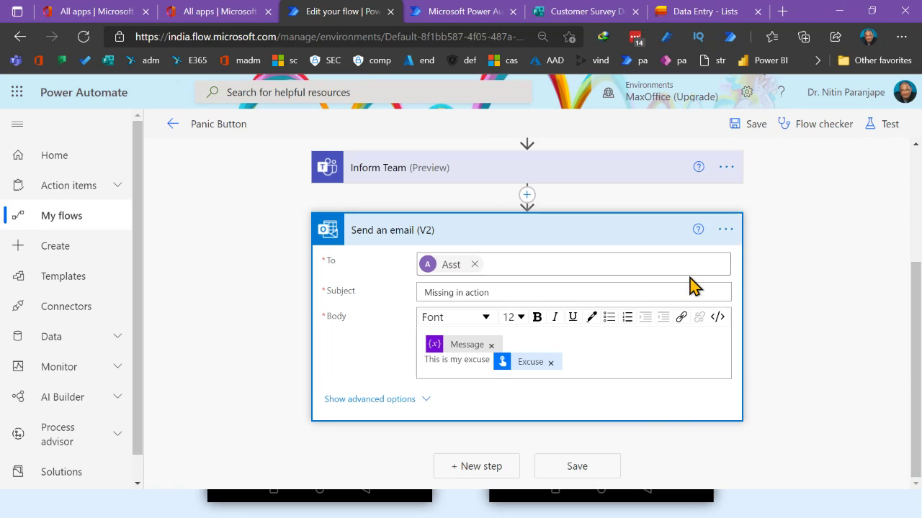
pyautogui.scroll(3, 554, 285)
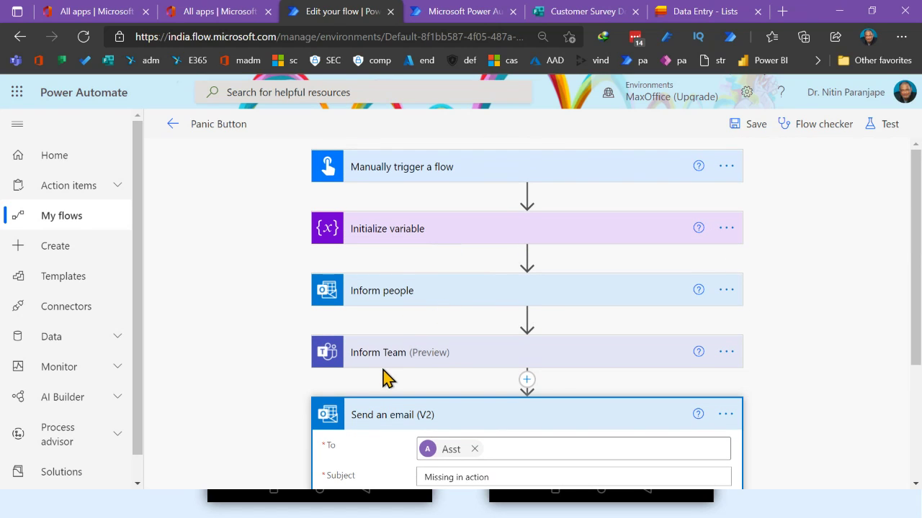
# Delete the Send an email (V2) step and expand the Inform people step
pyautogui.click(726, 416)
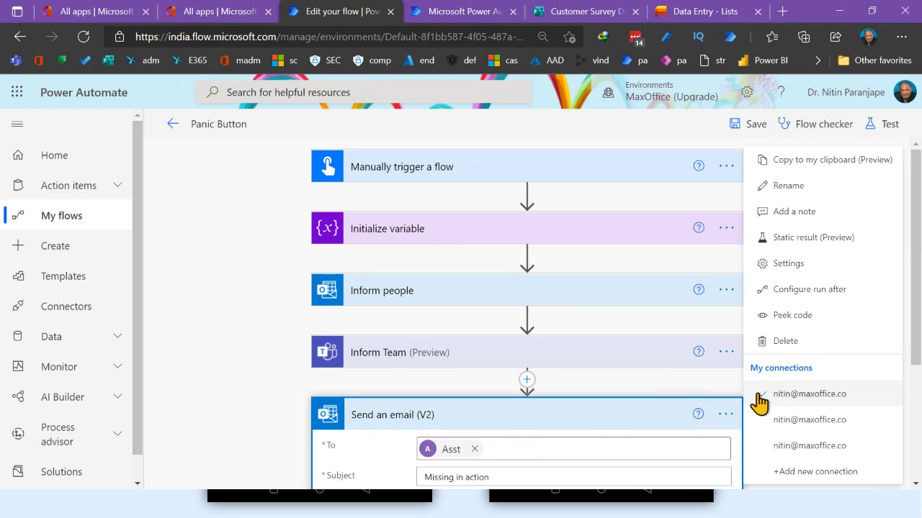
pyautogui.click(795, 341)
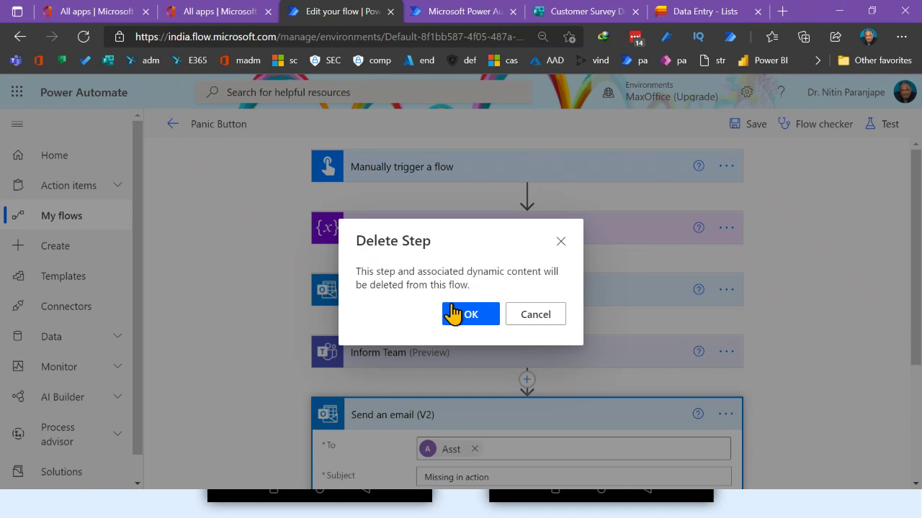
pyautogui.click(455, 312)
pyautogui.click(437, 297)
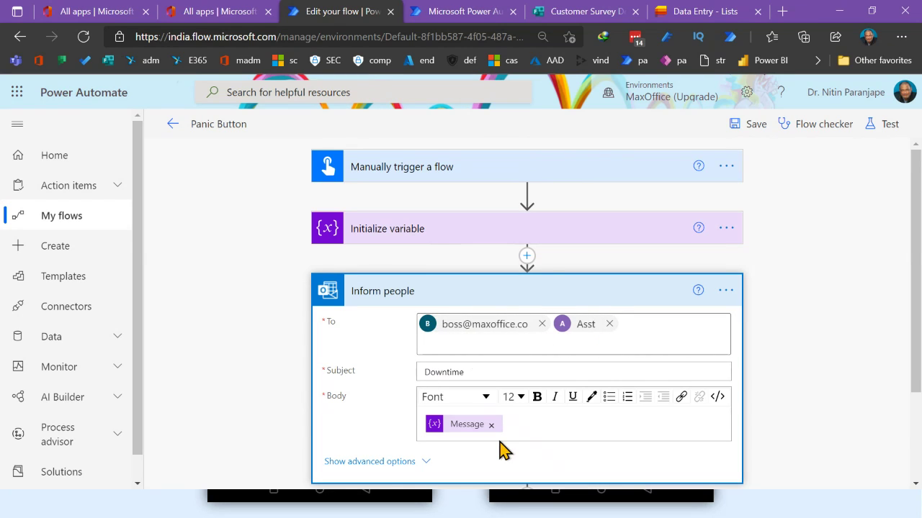
# Add a new 'Excuse:' line below the Message variable in the Inform people body
pyautogui.click(524, 429)
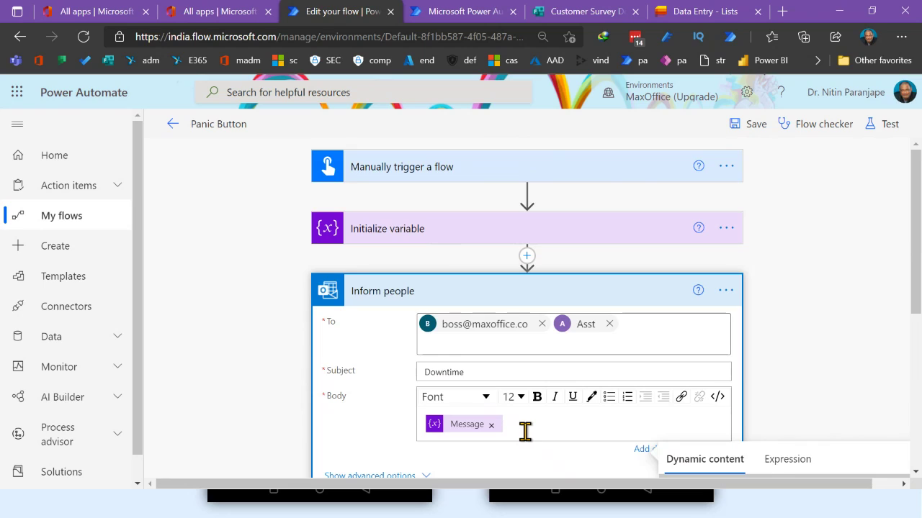
pyautogui.press('Return')
pyautogui.write('Excuse:')
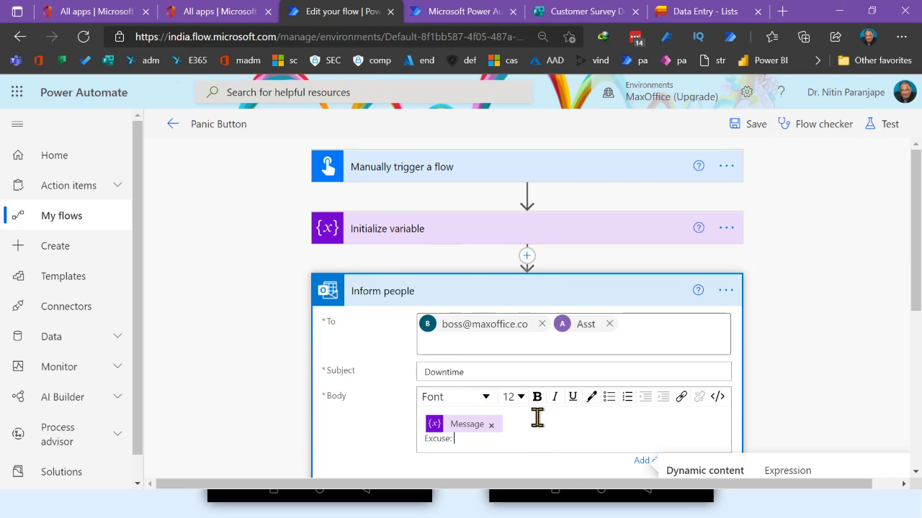
pyautogui.scroll(-2, 536, 420)
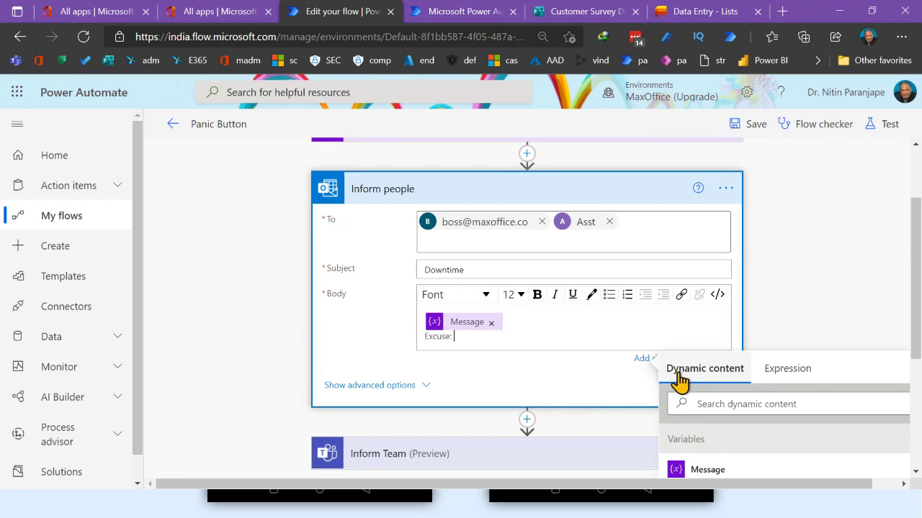
pyautogui.scroll(-2, 781, 400)
pyautogui.scroll(1, 637, 285)
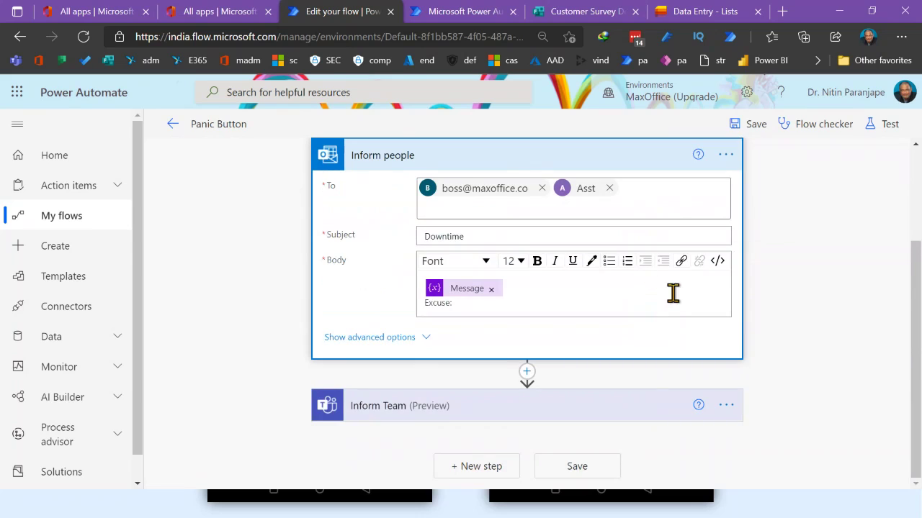
# Place the cursor after 'Excuse:' and bring up the dynamic content list
pyautogui.click(621, 305)
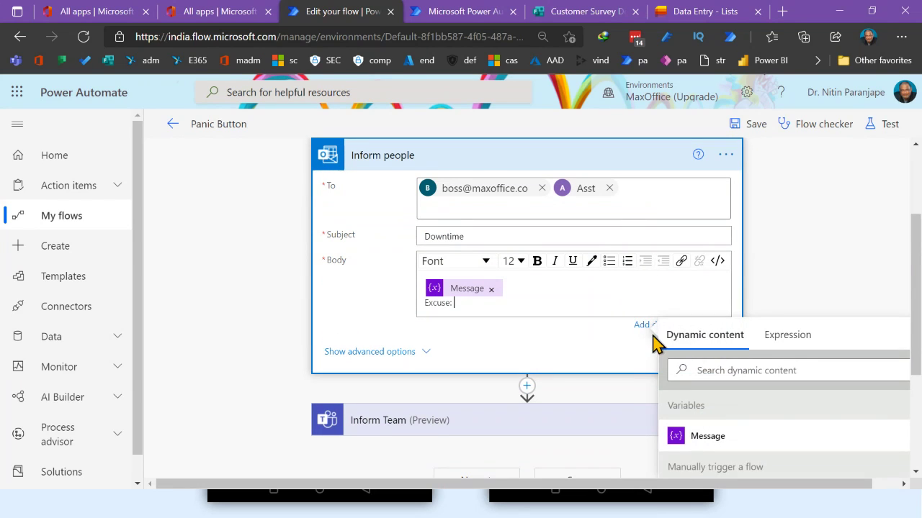
pyautogui.click(643, 328)
pyautogui.click(643, 328)
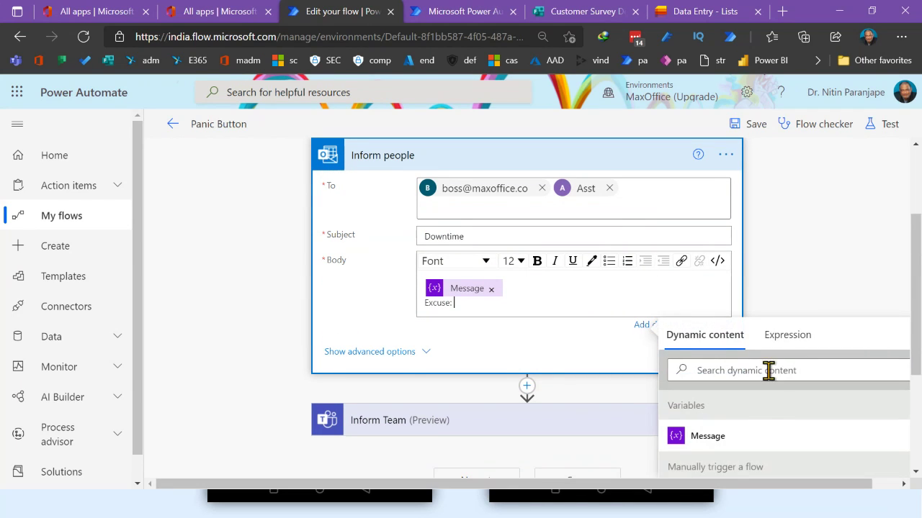
pyautogui.scroll(-3, 773, 407)
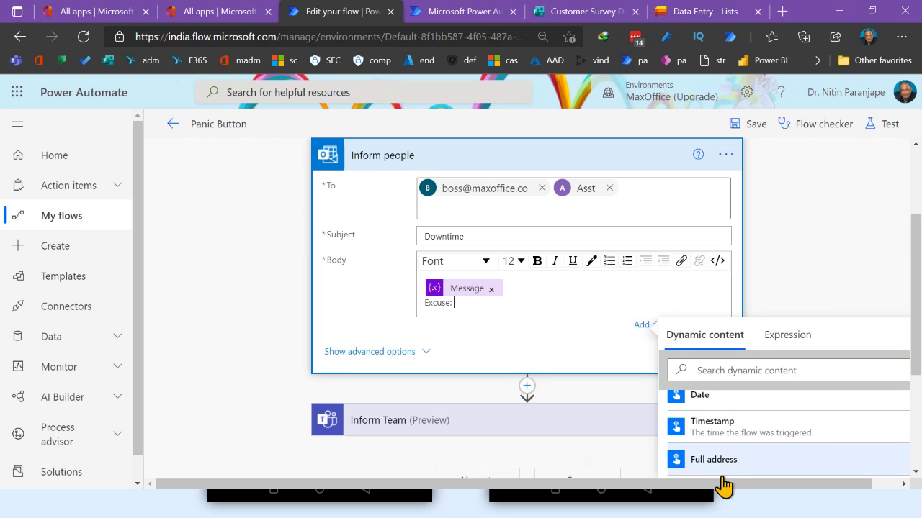
pyautogui.moveTo(737, 489); pyautogui.dragTo(837, 502)
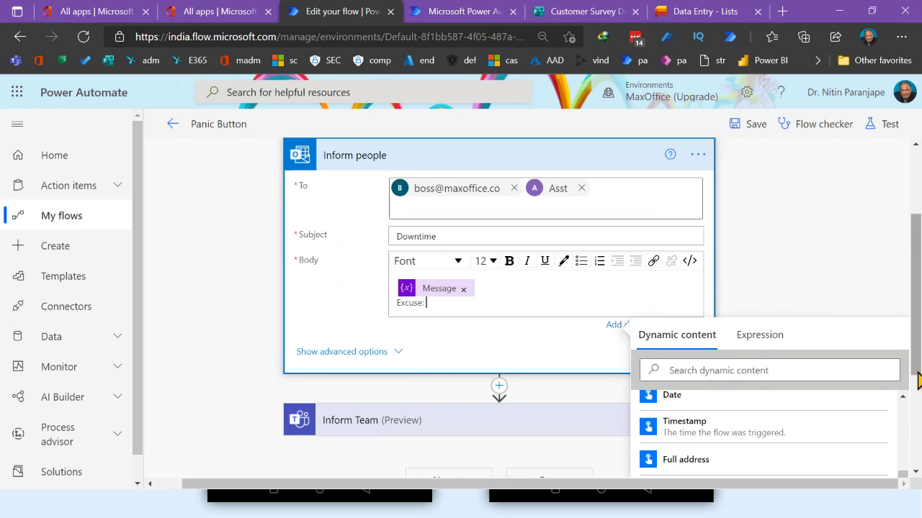
pyautogui.moveTo(916, 386); pyautogui.dragTo(917, 475)
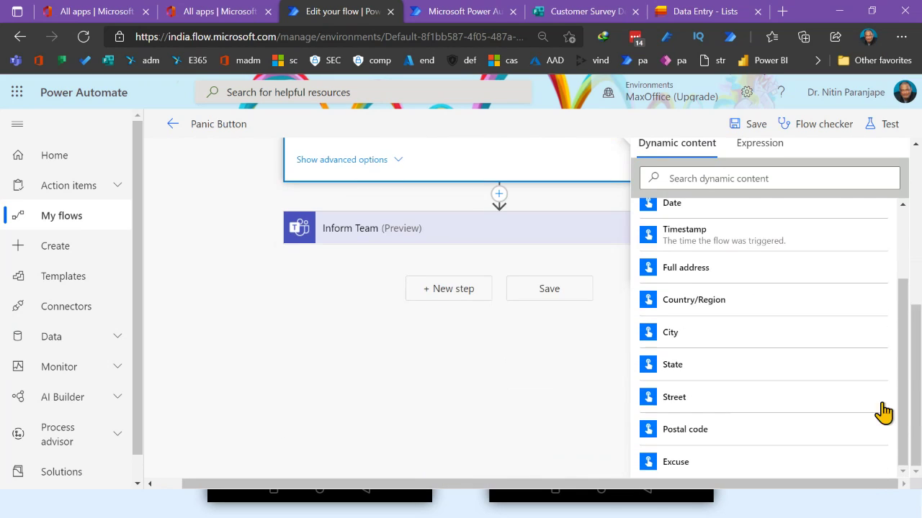
pyautogui.scroll(3, 827, 447)
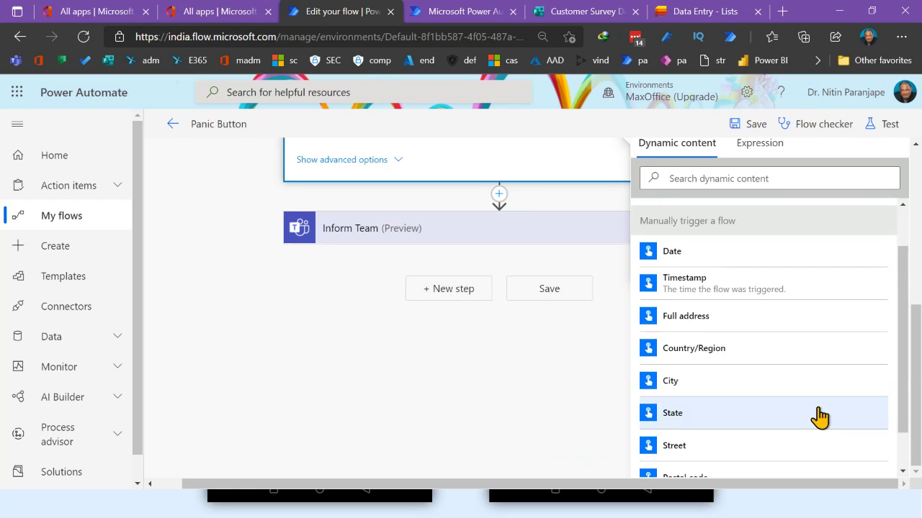
# Insert the Excuse value found by searching 'ex' and remove the duplicate Excuse token
pyautogui.click(714, 182)
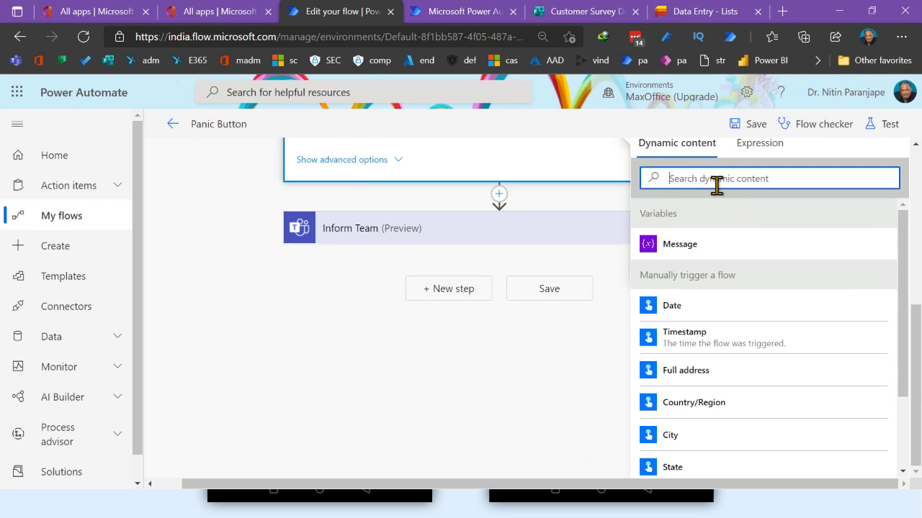
pyautogui.write('e')
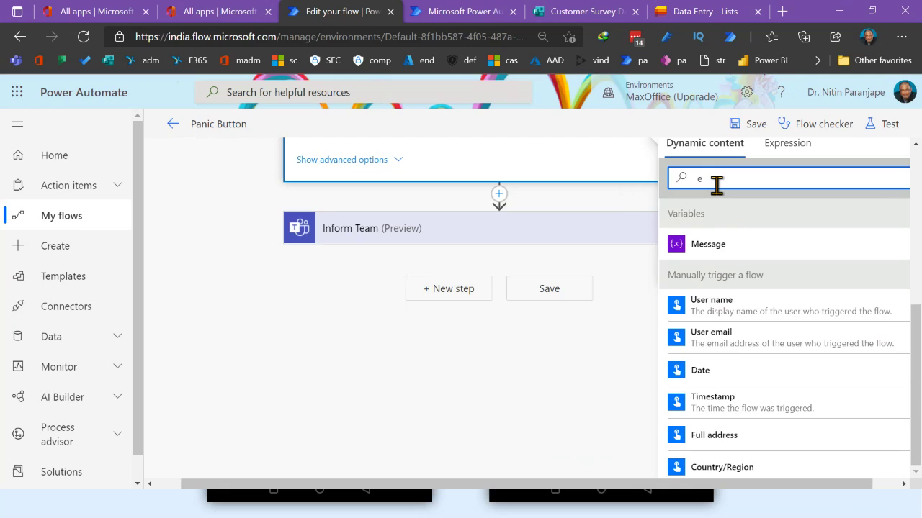
pyautogui.write('x')
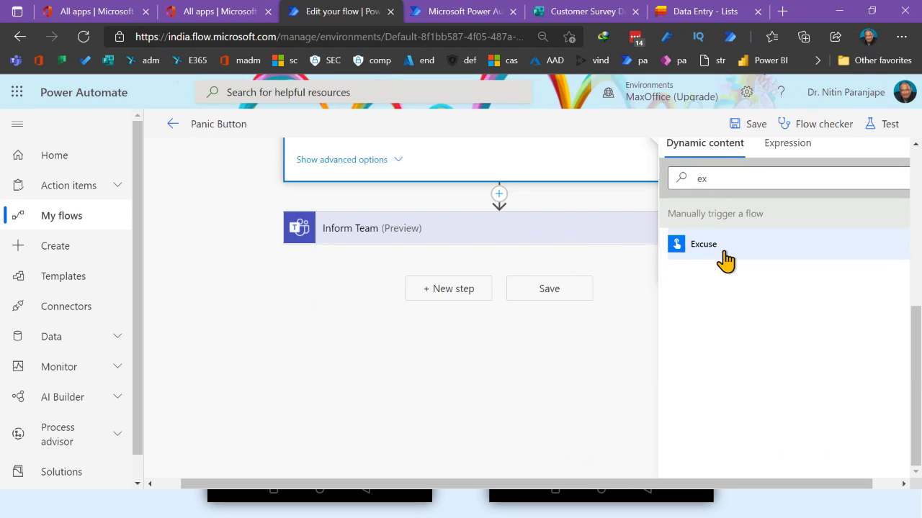
pyautogui.click(720, 246)
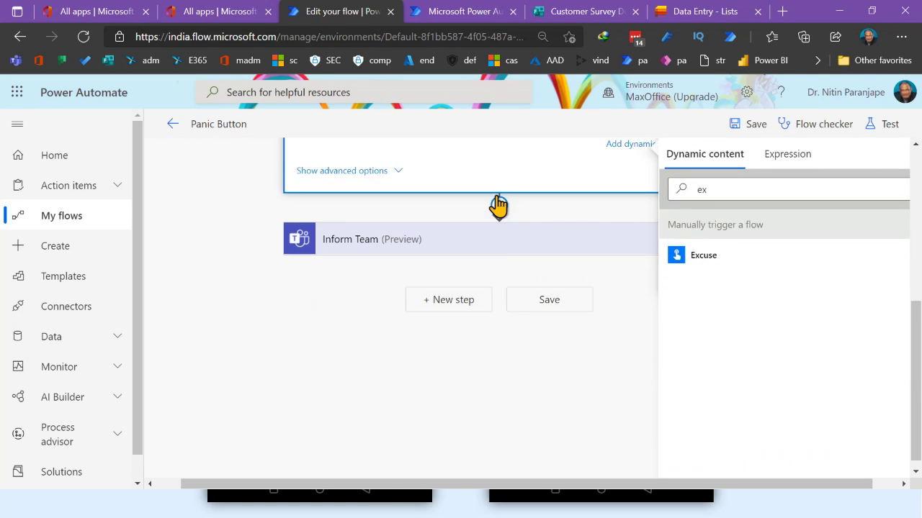
pyautogui.click(556, 312)
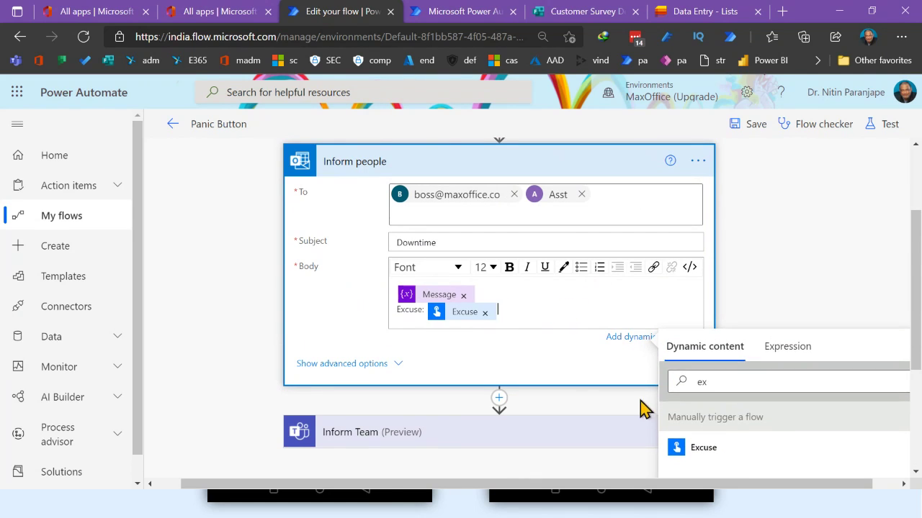
pyautogui.scroll(2, 432, 209)
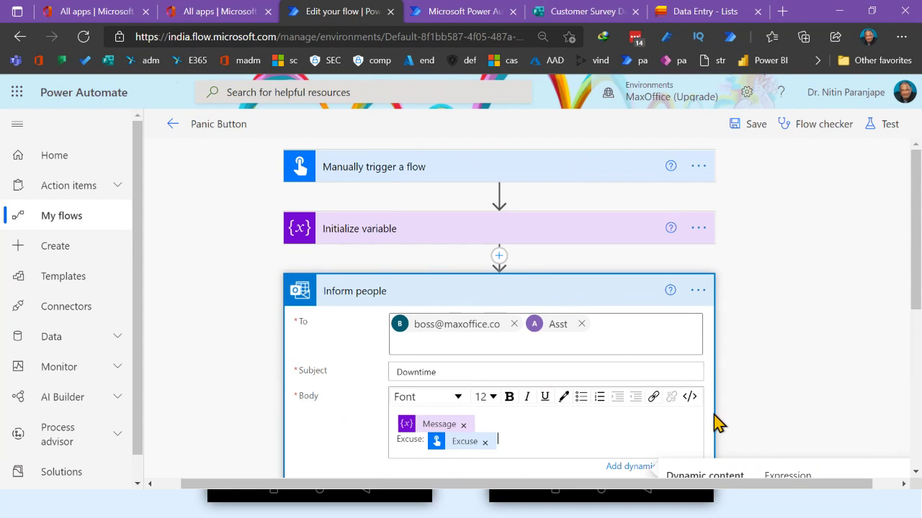
pyautogui.scroll(-2, 790, 424)
pyautogui.scroll(-1, 790, 424)
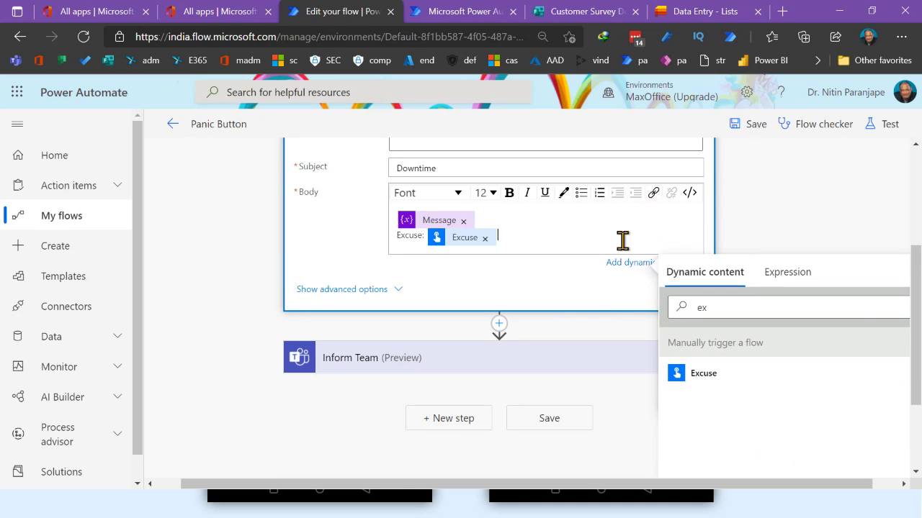
pyautogui.click(792, 229)
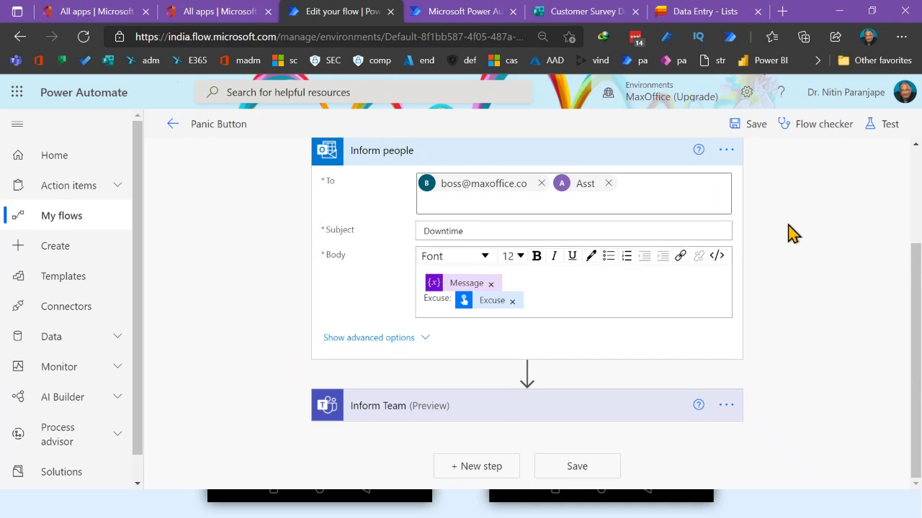
# Expand the Inform Team step, keeping General as the channel
pyautogui.click(488, 413)
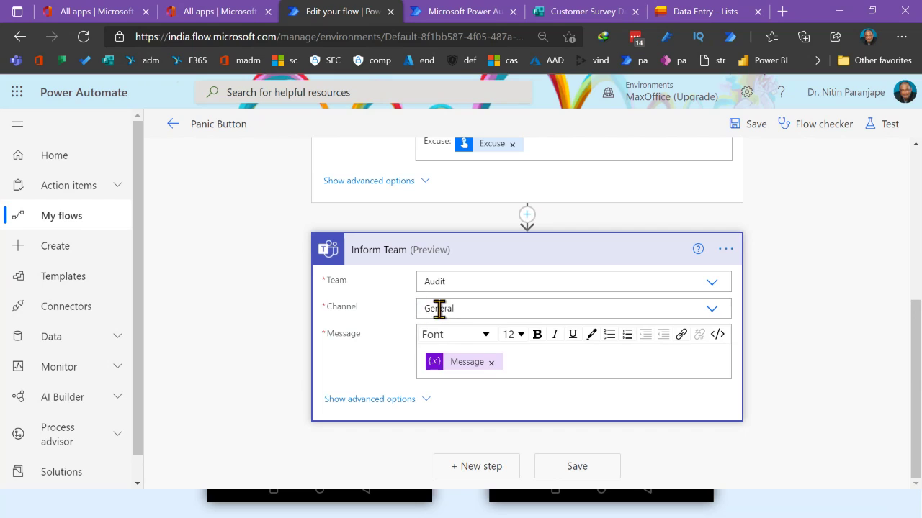
pyautogui.click(712, 311)
pyautogui.click(712, 311)
# Add an 'Excuse:' line with the Excuse value to the Teams message and save the flow
pyautogui.click(536, 368)
pyautogui.press('Return')
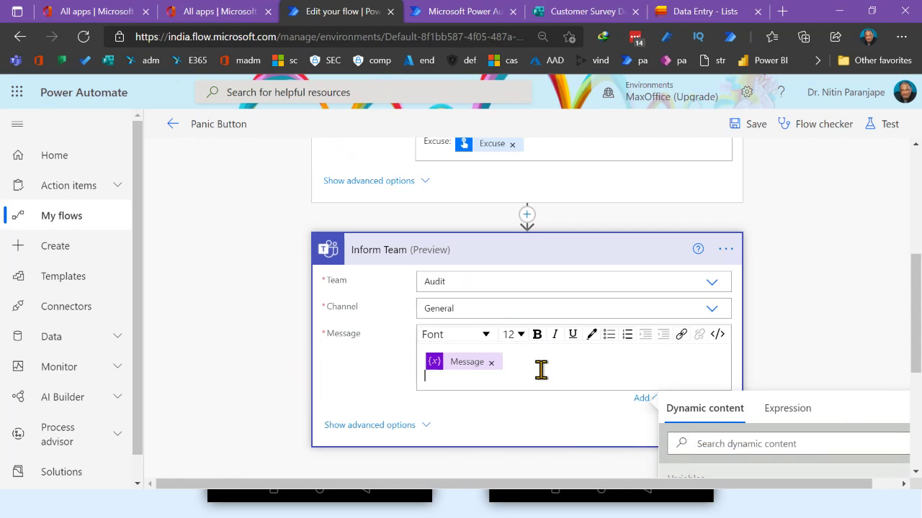
pyautogui.write('Excuse:')
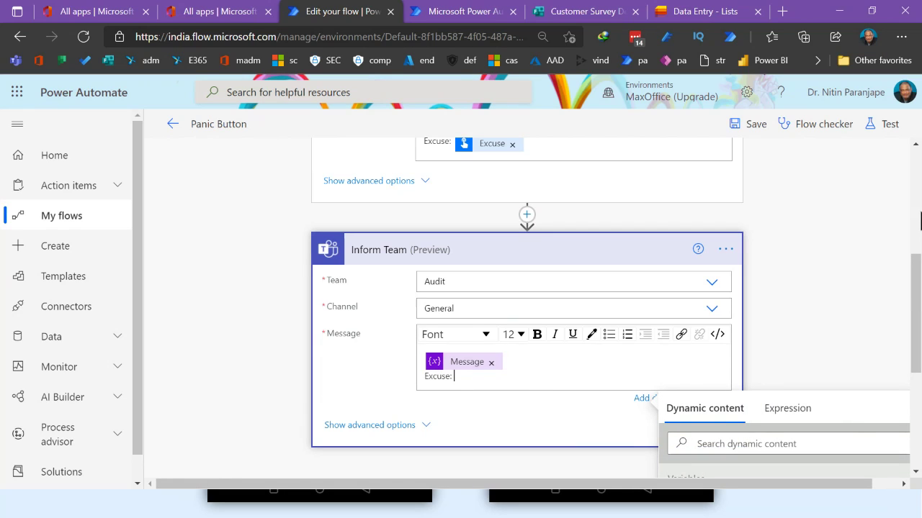
pyautogui.scroll(-2, 847, 397)
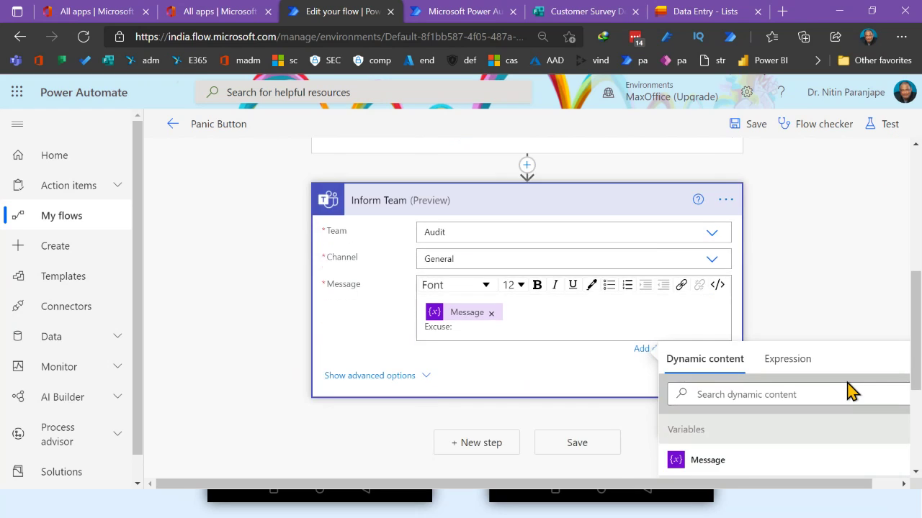
pyautogui.scroll(-5, 847, 392)
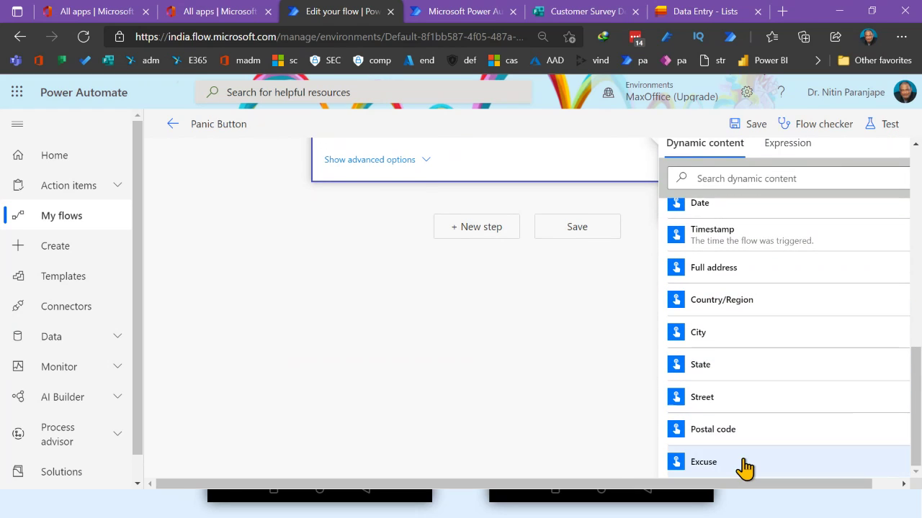
pyautogui.click(742, 465)
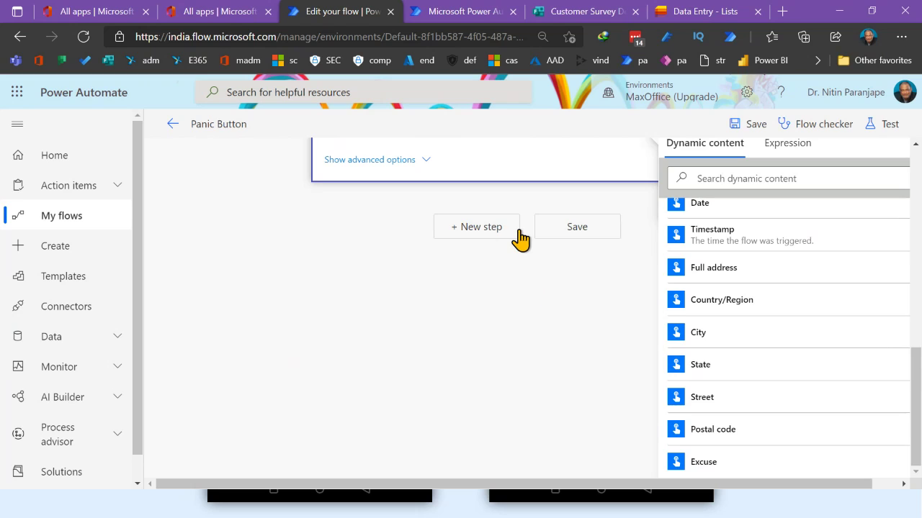
pyautogui.scroll(3, 521, 238)
pyautogui.scroll(3, 518, 234)
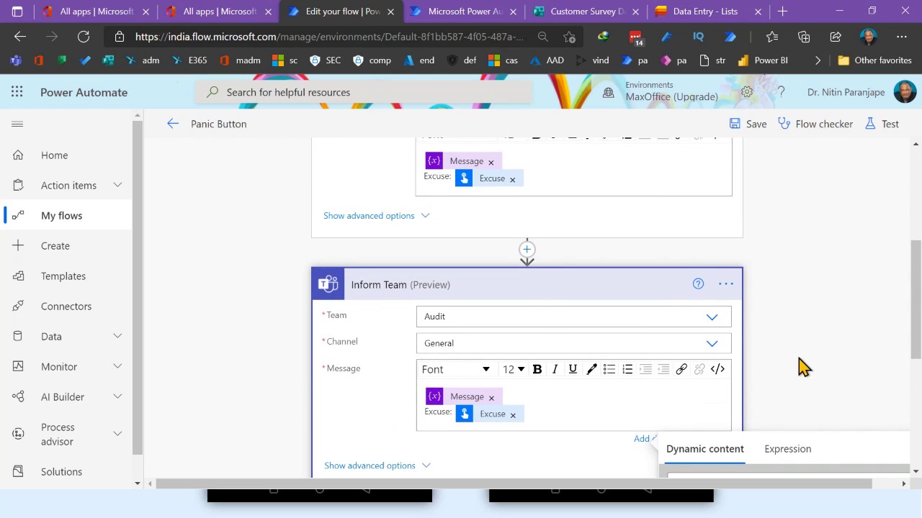
pyautogui.click(742, 424)
pyautogui.click(586, 469)
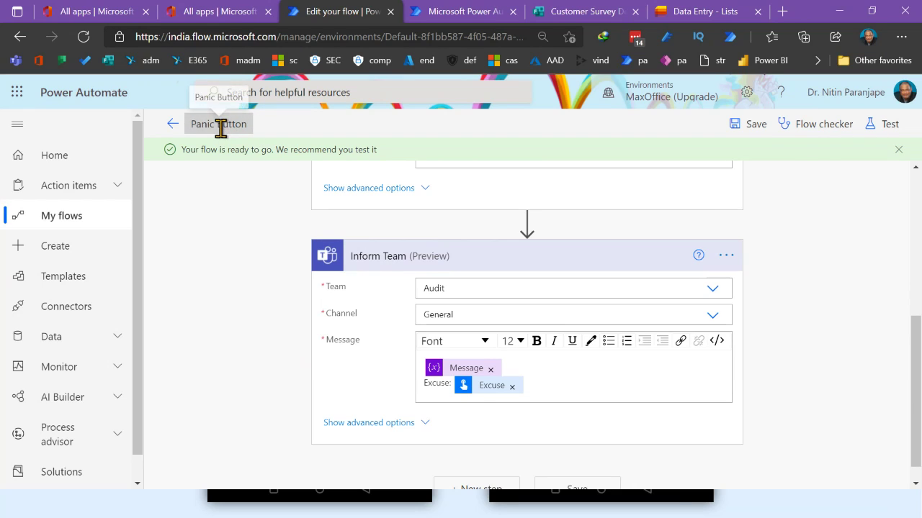
pyautogui.click(220, 127)
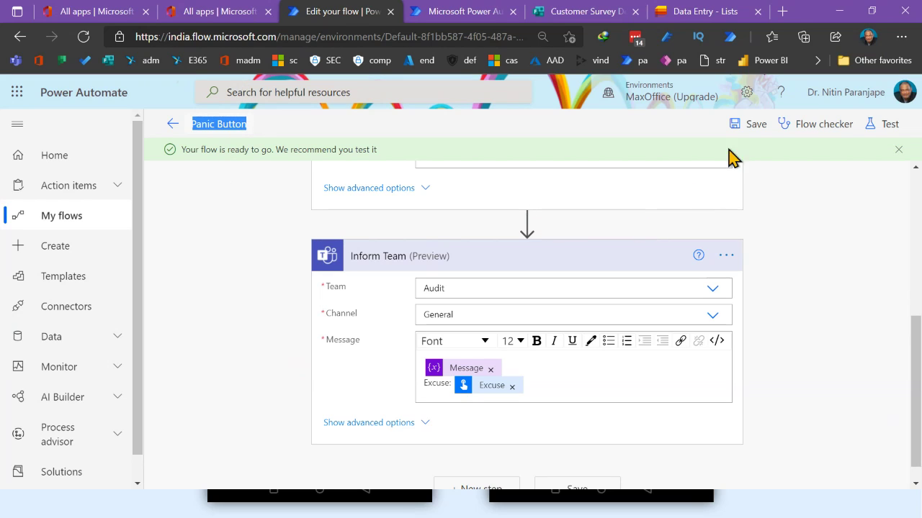
pyautogui.click(749, 131)
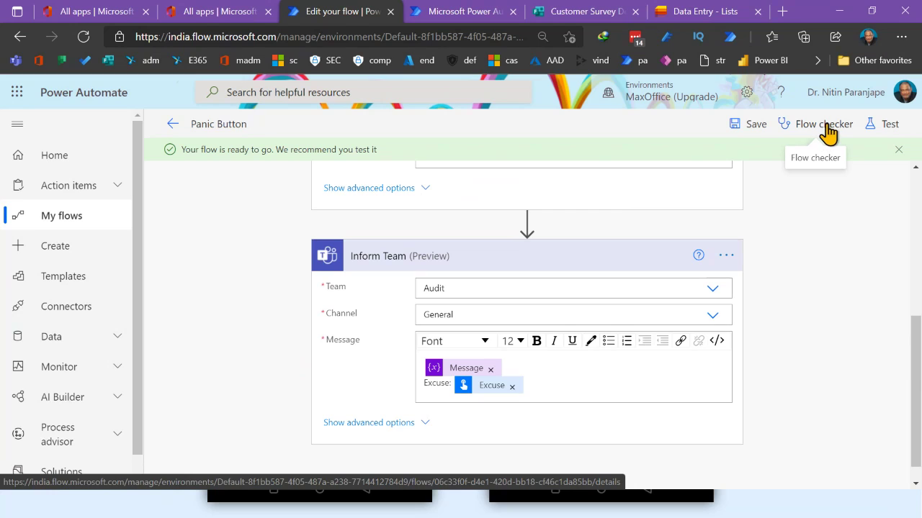
pyautogui.click(825, 128)
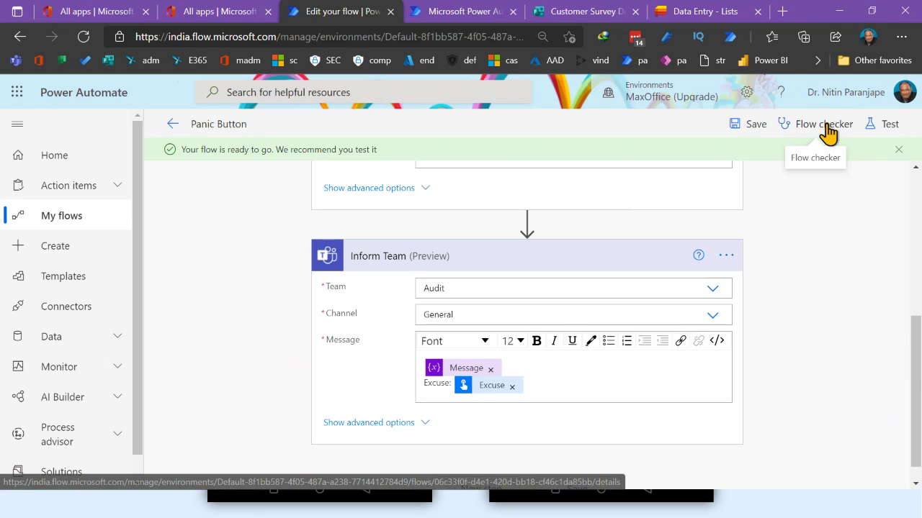
pyautogui.click(898, 132)
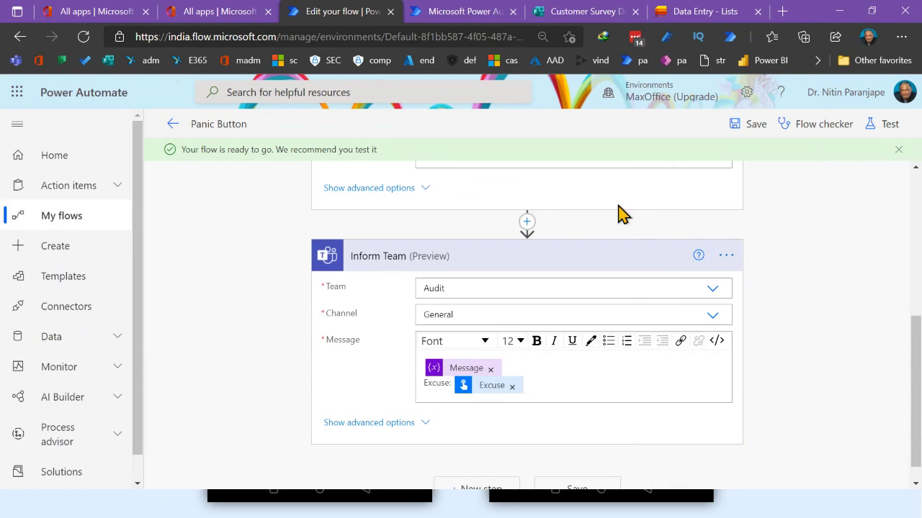
pyautogui.scroll(5, 774, 255)
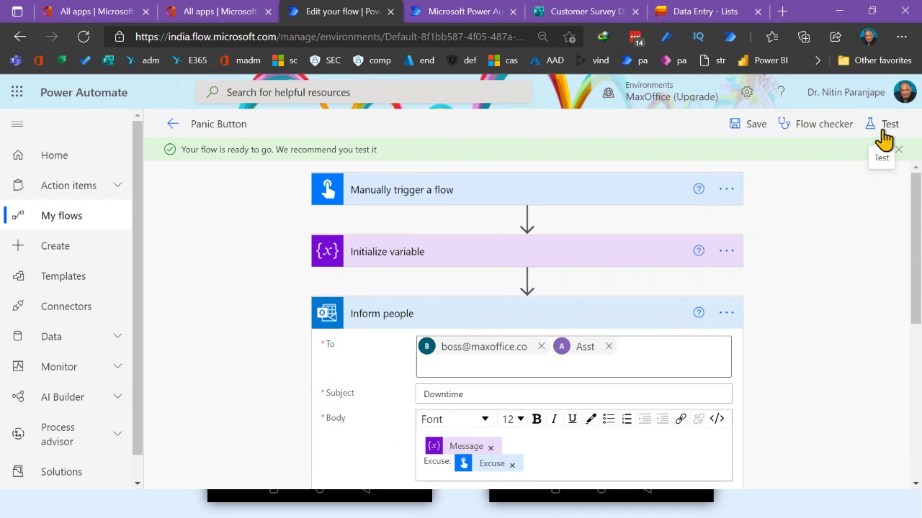
# Reopen the Panic Button flow from My flows in the editor, showing its four steps
pyautogui.click(174, 128)
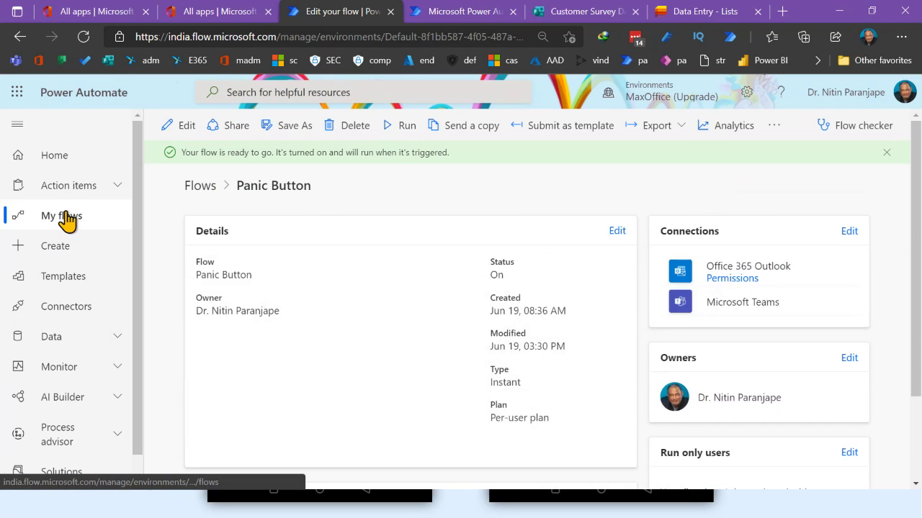
pyautogui.click(67, 220)
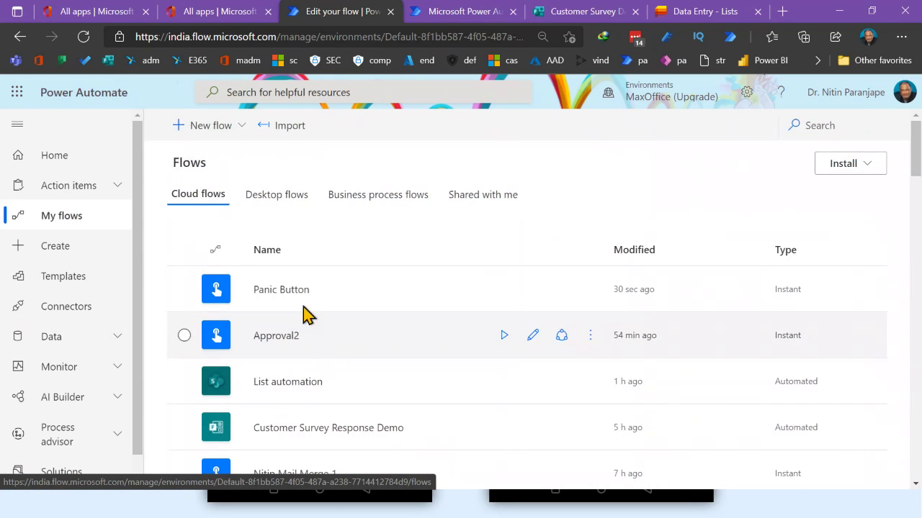
pyautogui.click(591, 292)
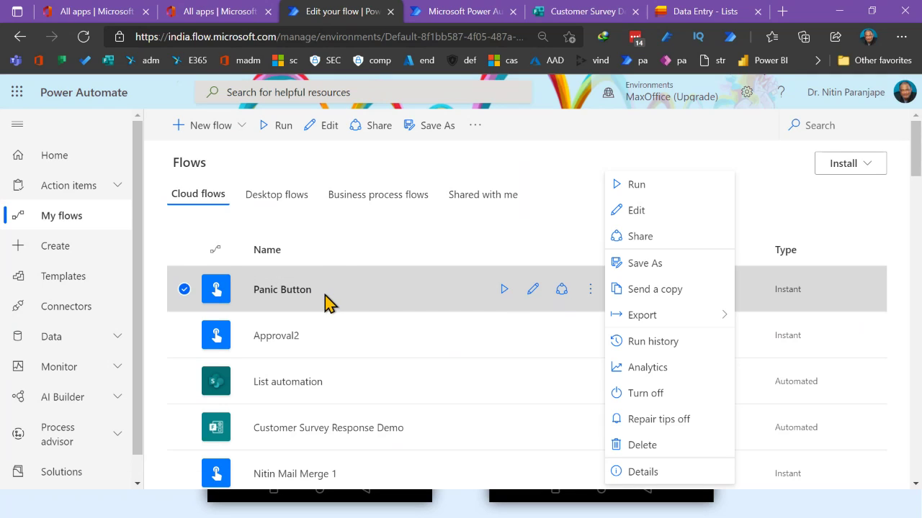
pyautogui.click(500, 236)
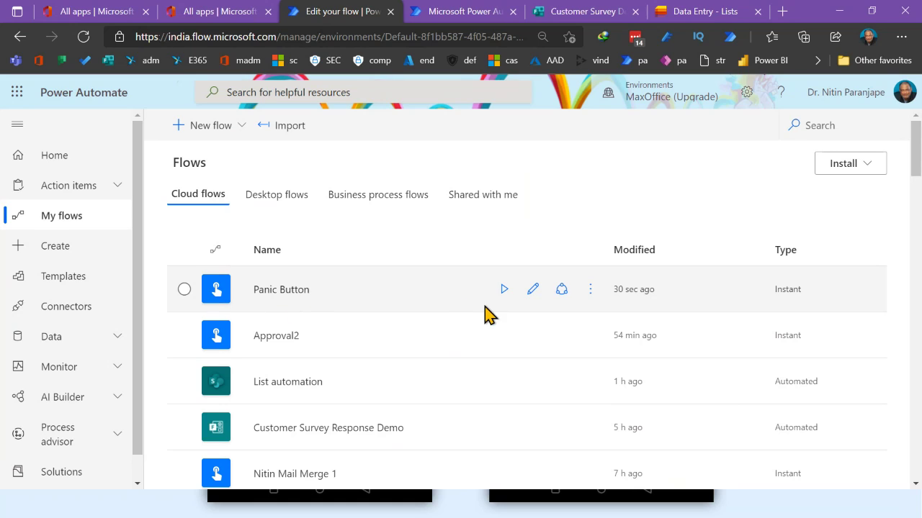
pyautogui.click(533, 294)
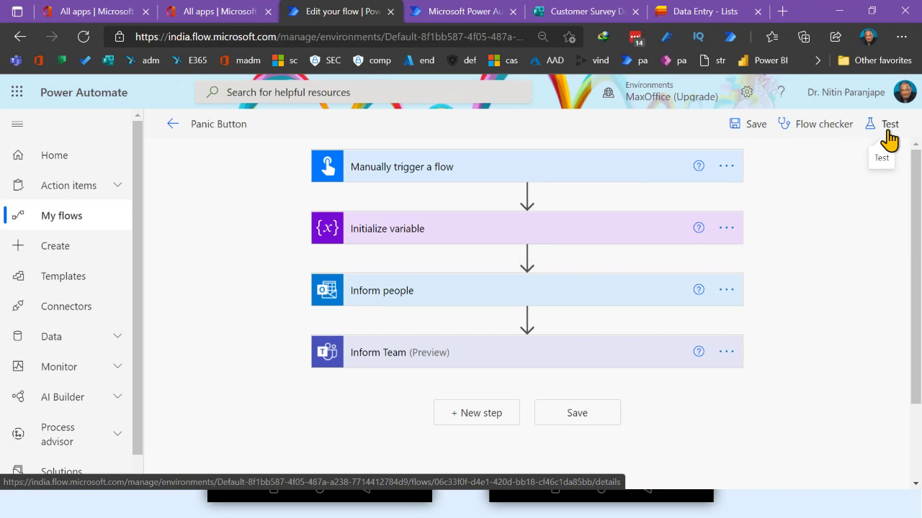
# Start a Manually triggered test of Panic Button instead of the automatic trigger option
pyautogui.click(890, 139)
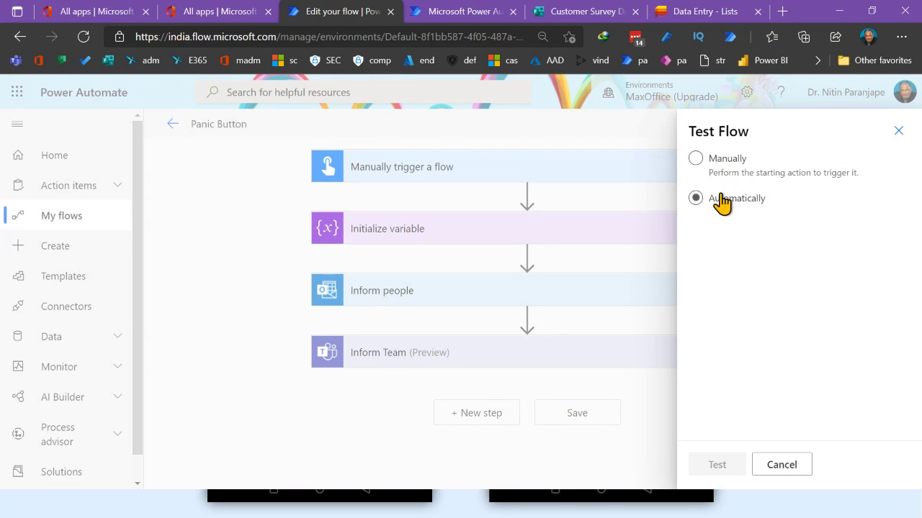
pyautogui.click(720, 198)
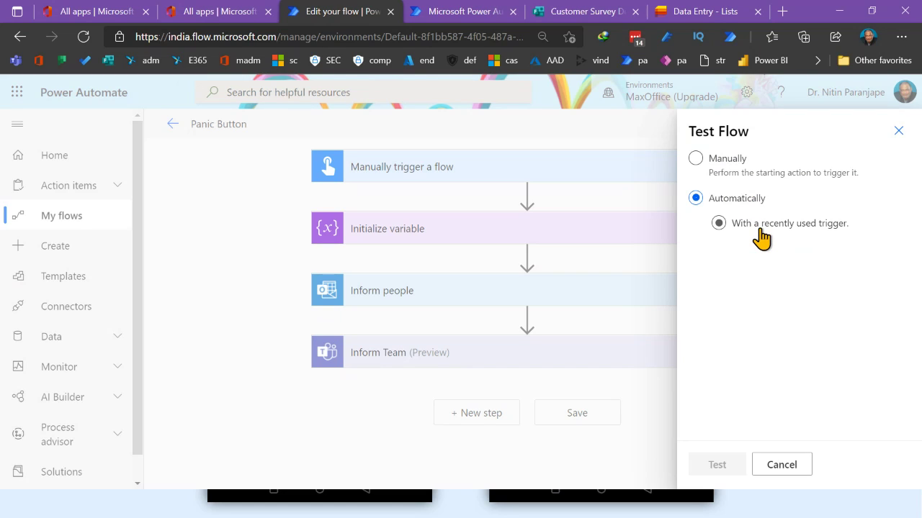
pyautogui.click(719, 171)
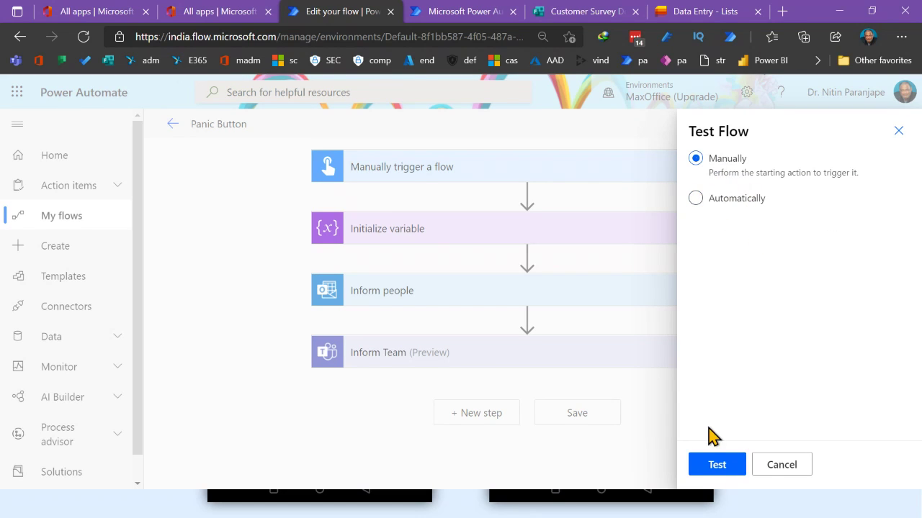
pyautogui.click(717, 467)
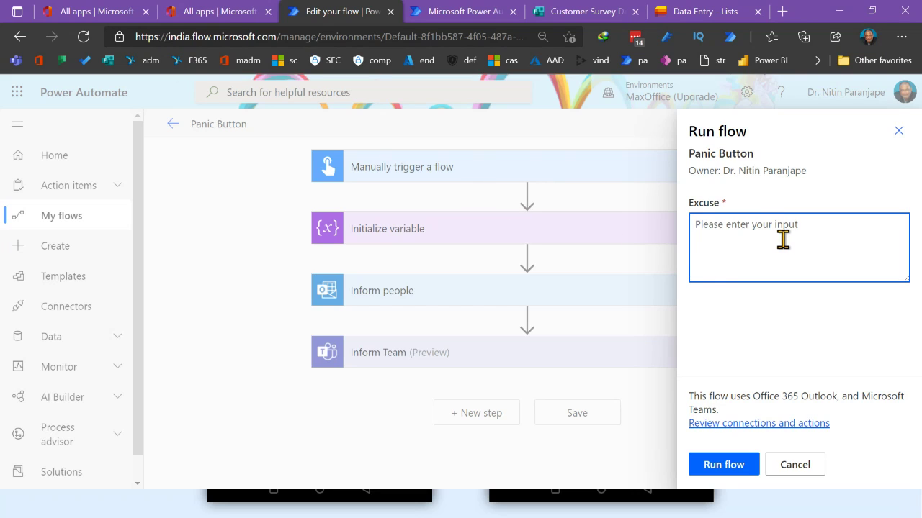
# Run the test with the excuse 'I am unconscious// ha ha' and view the successful run
pyautogui.write('I am unconscious// ha ha')
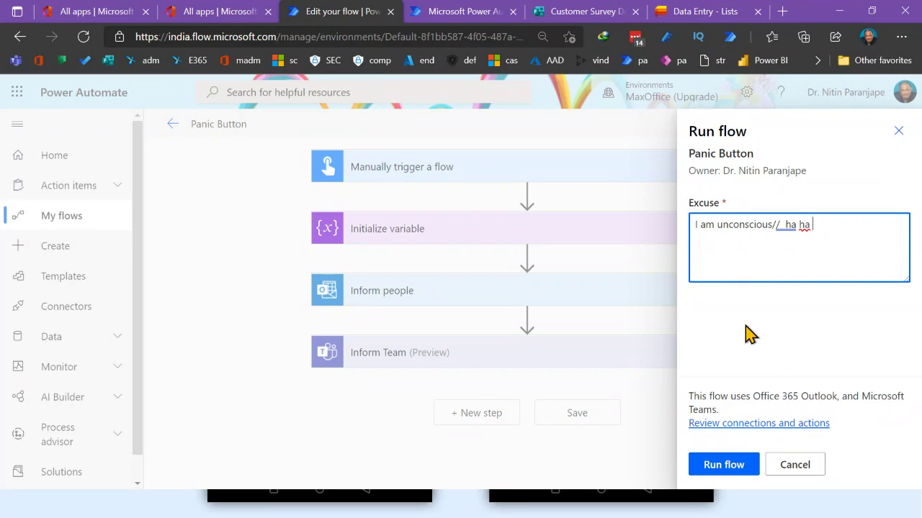
pyautogui.click(751, 467)
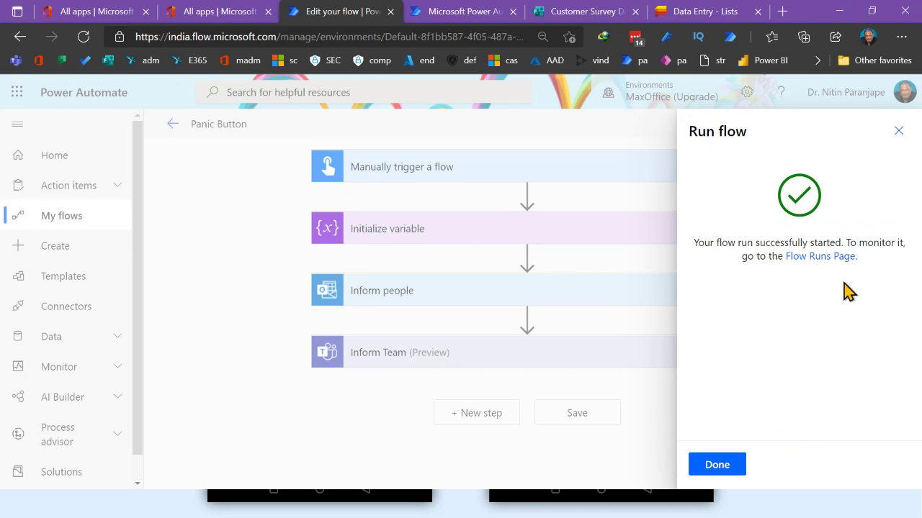
pyautogui.click(738, 467)
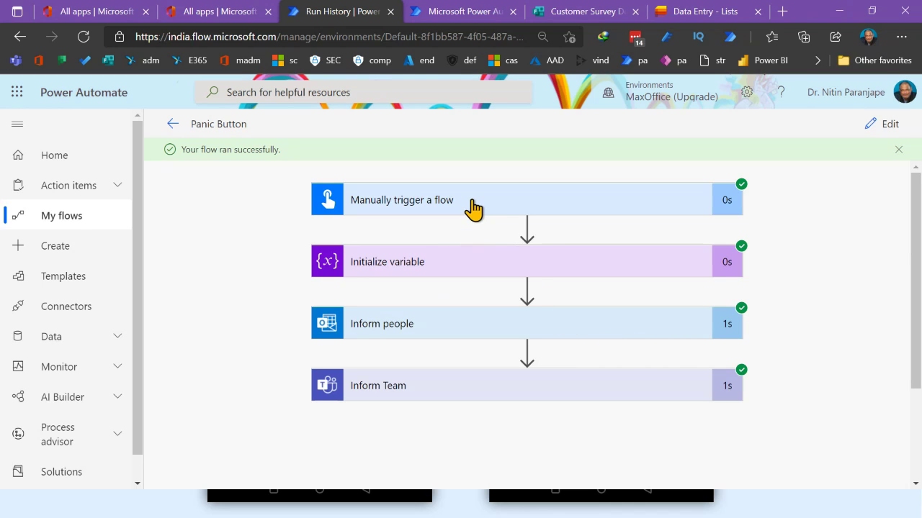
# Expand the run outputs of the trigger and Initialize variable steps
pyautogui.click(478, 208)
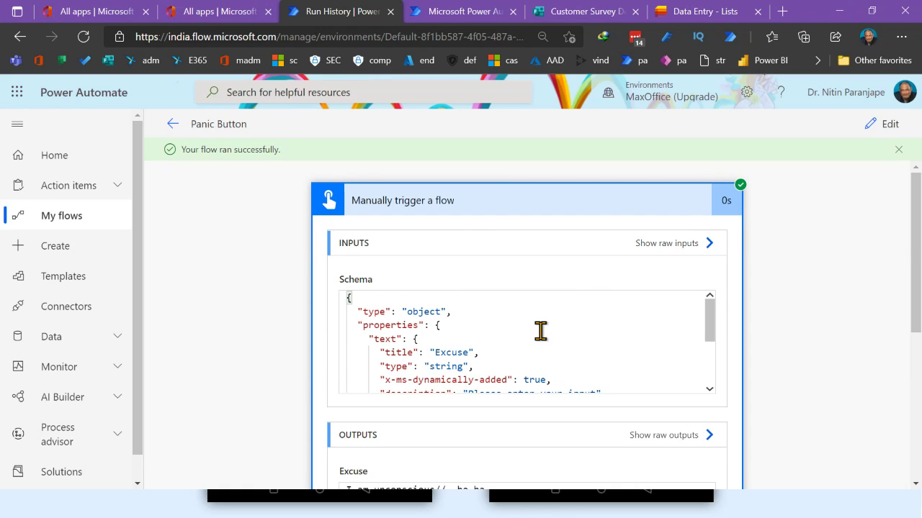
pyautogui.scroll(-5, 540, 331)
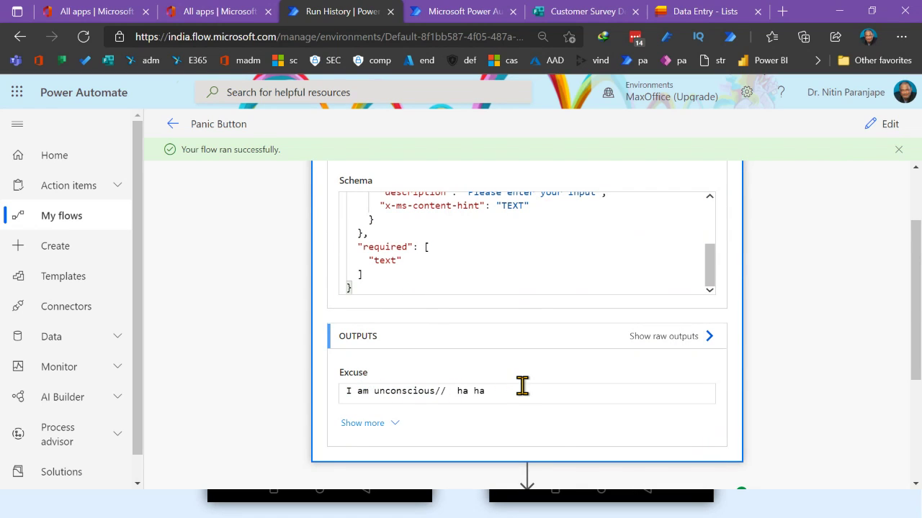
pyautogui.scroll(-3, 520, 385)
pyautogui.click(506, 324)
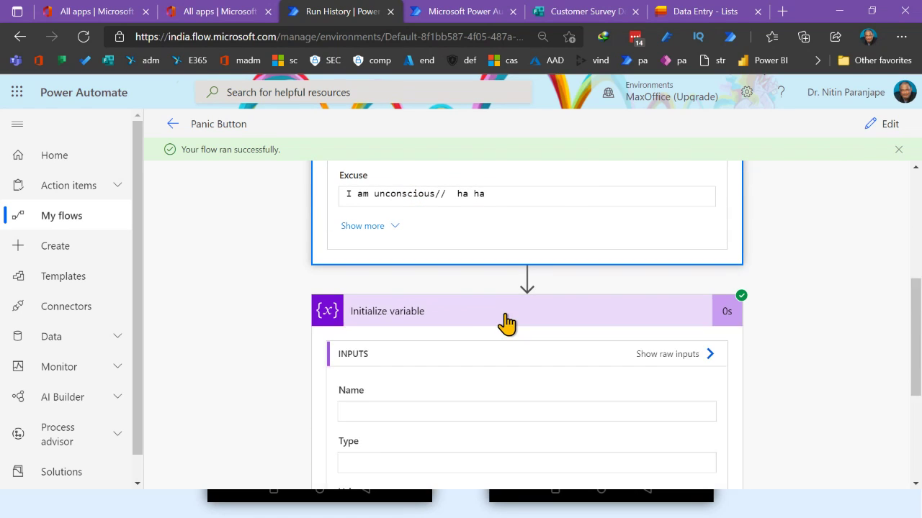
pyautogui.scroll(-2, 482, 352)
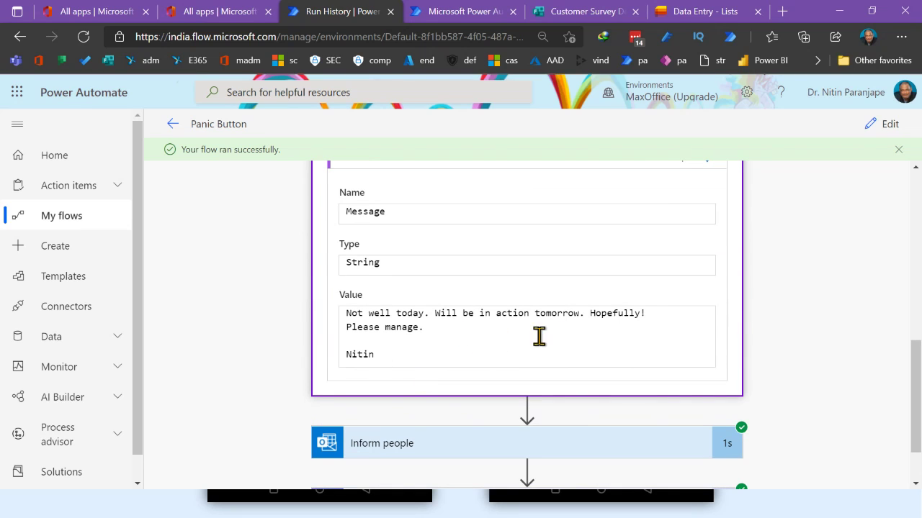
pyautogui.scroll(-1, 454, 346)
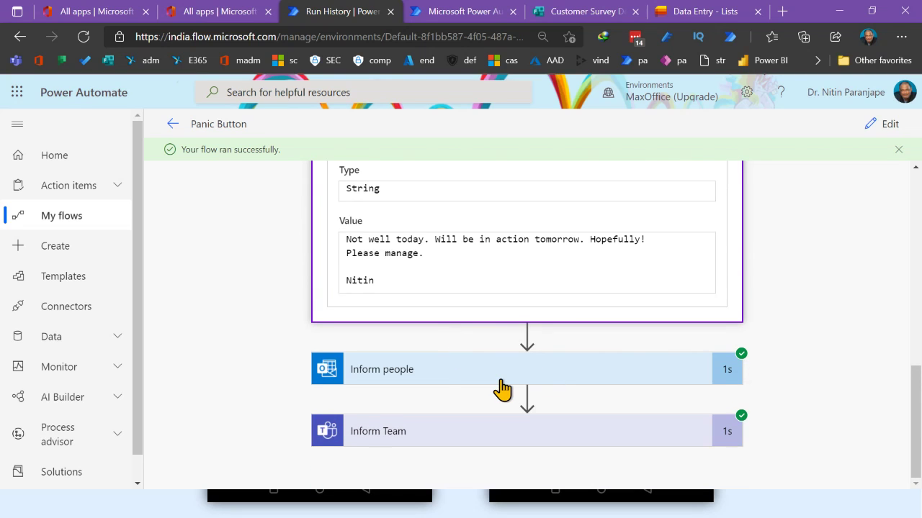
# Inspect the Inform people and Inform Team outputs, then switch to the Outlook inbox
pyautogui.click(550, 378)
pyautogui.scroll(-3, 575, 352)
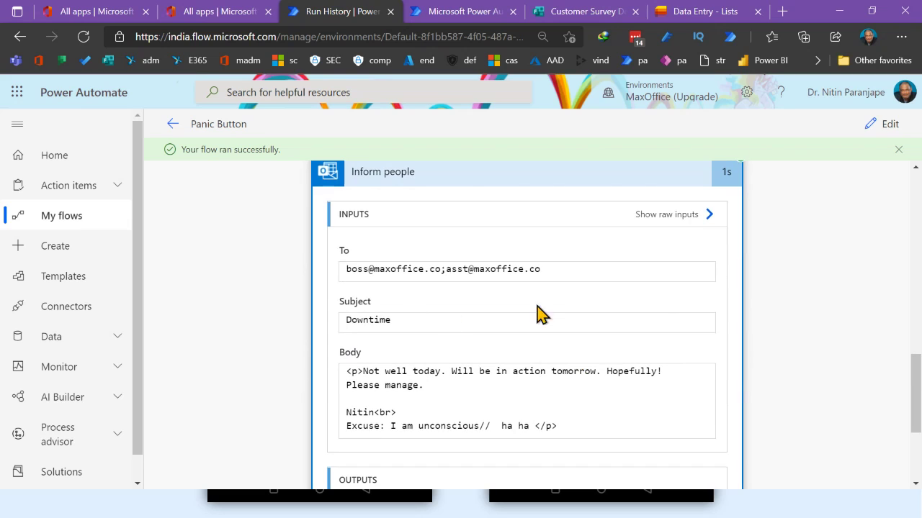
pyautogui.scroll(-2, 499, 391)
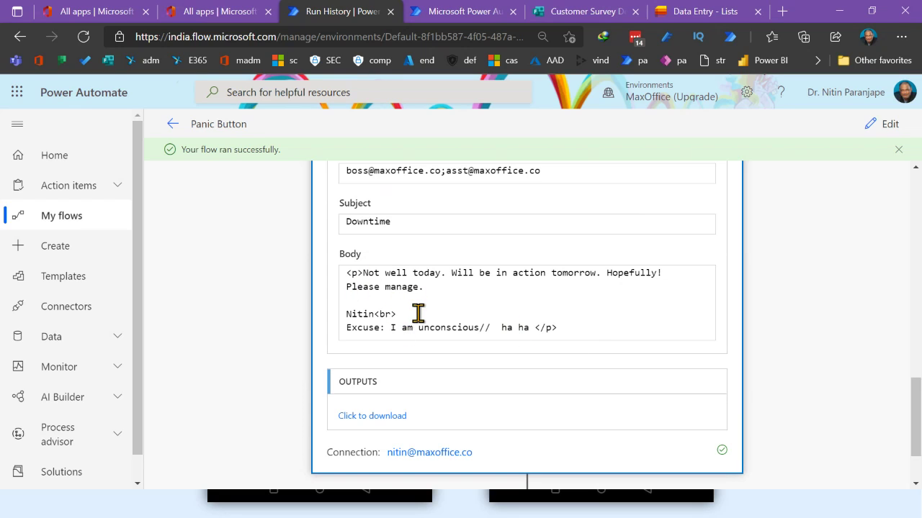
pyautogui.scroll(-1, 461, 379)
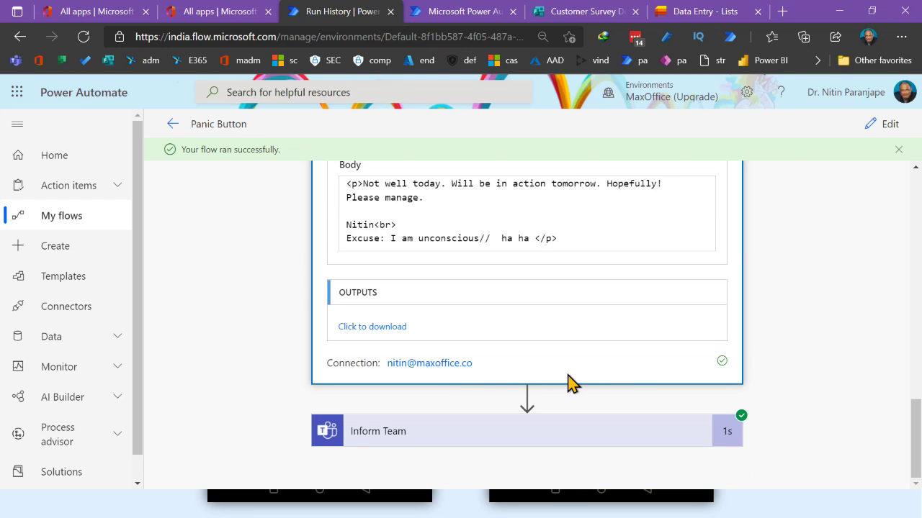
pyautogui.click(441, 437)
pyautogui.scroll(-2, 504, 376)
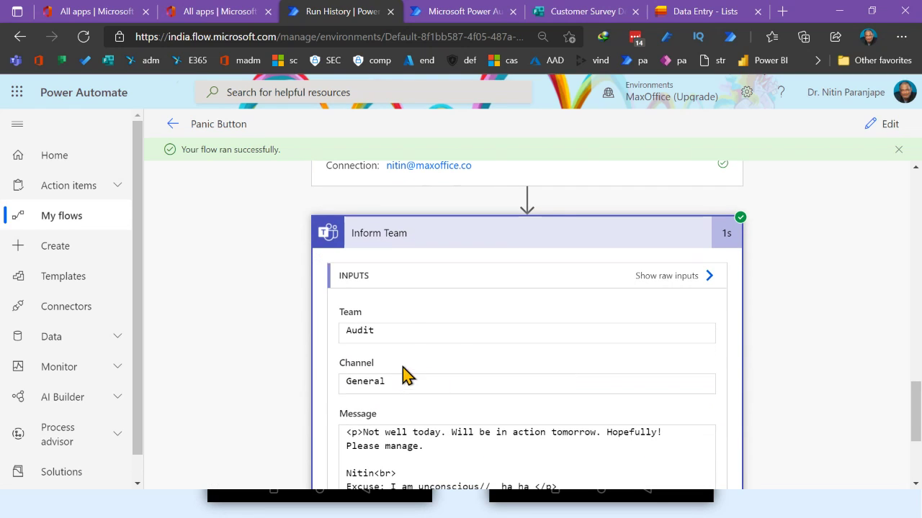
pyautogui.scroll(-1, 457, 344)
pyautogui.scroll(-2, 461, 349)
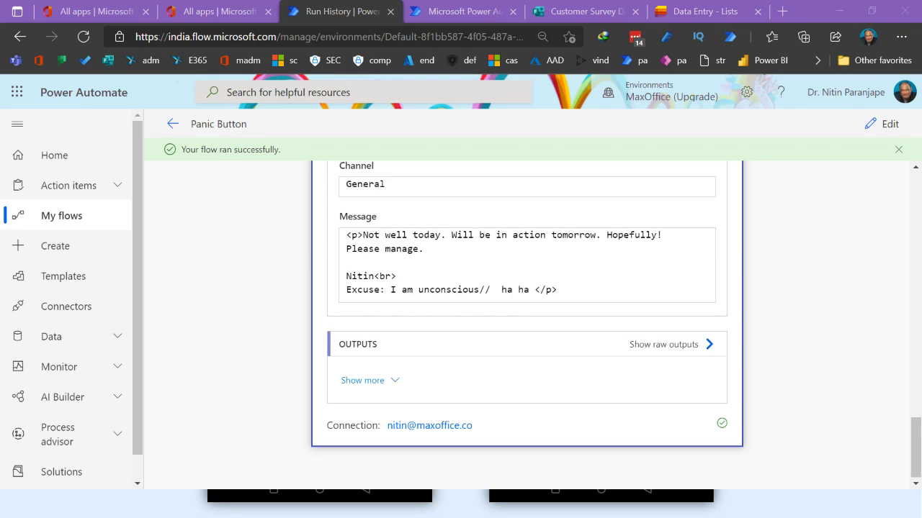
pyautogui.hotkey('alt', 'Tab')
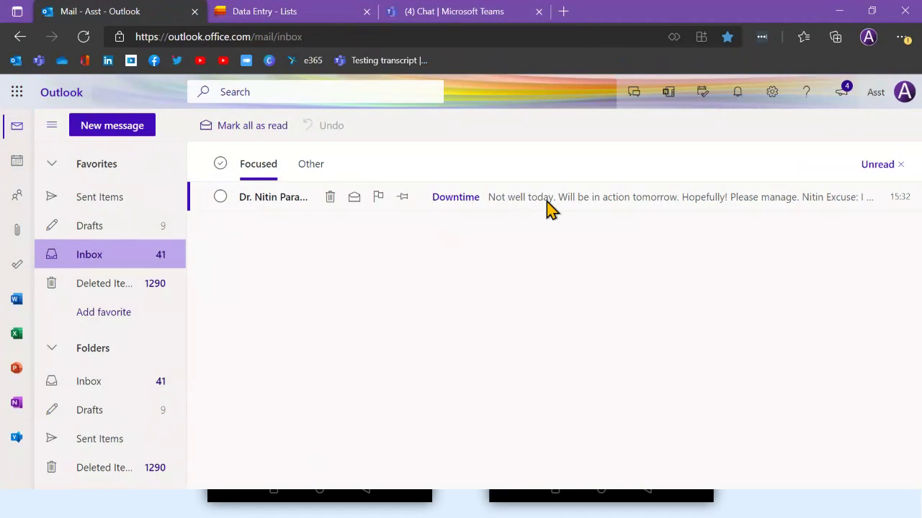
# Open the Downtime email carrying the sick note and excuse
pyautogui.click(530, 206)
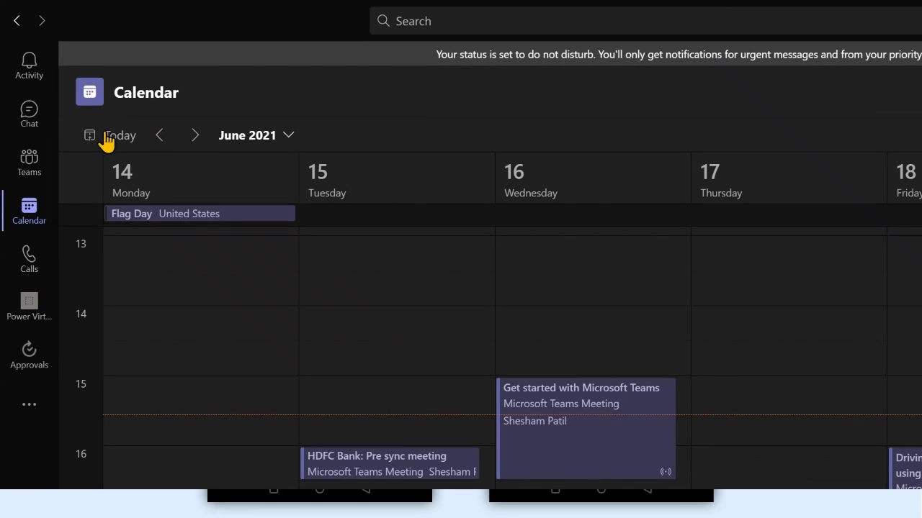
# Check the Audit team's General channel for the excuse post, then return to the browser
pyautogui.click(46, 180)
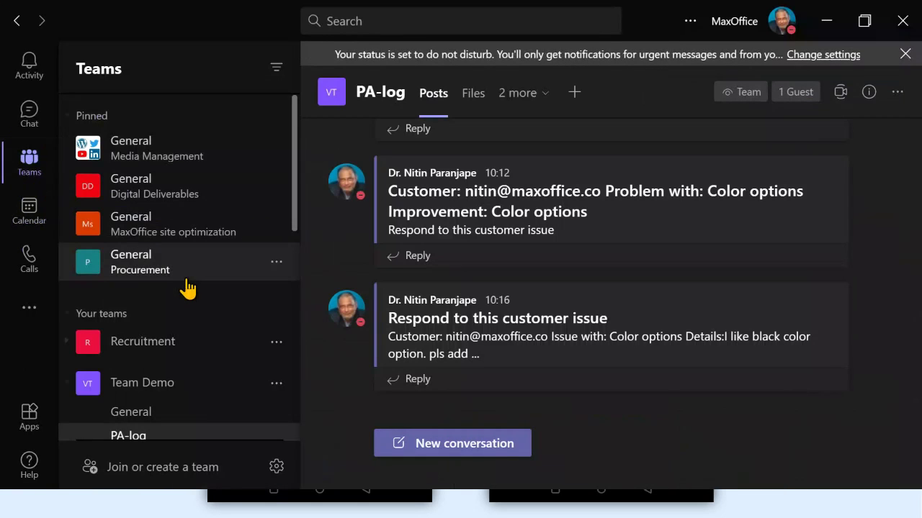
pyautogui.scroll(-4, 186, 282)
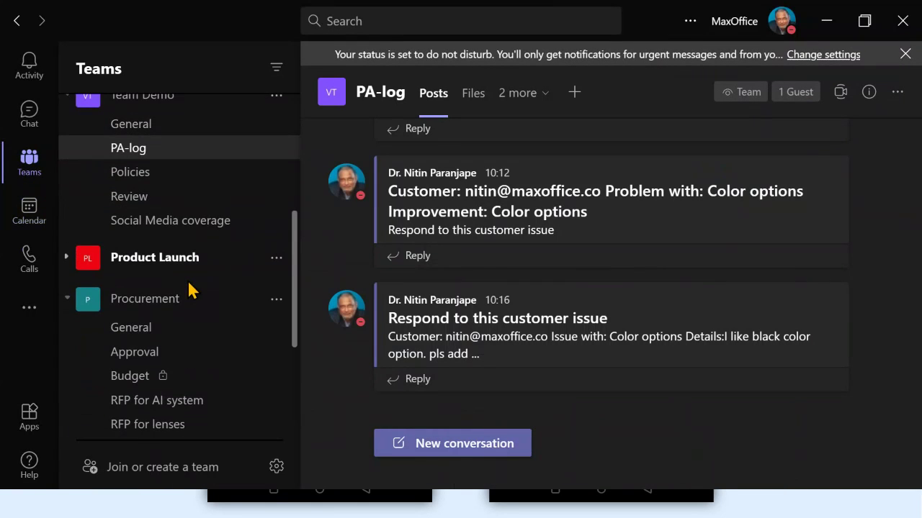
pyautogui.scroll(-1, 188, 282)
pyautogui.scroll(-3, 191, 290)
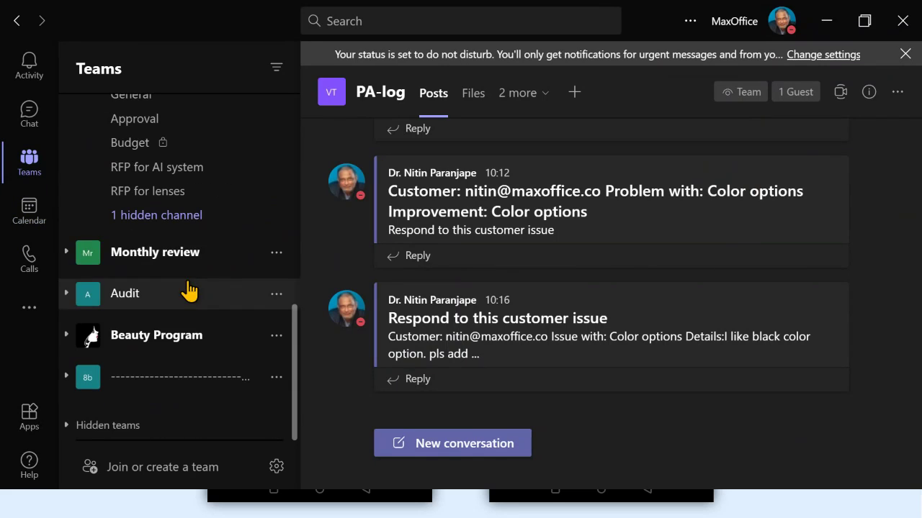
pyautogui.click(80, 296)
pyautogui.click(152, 324)
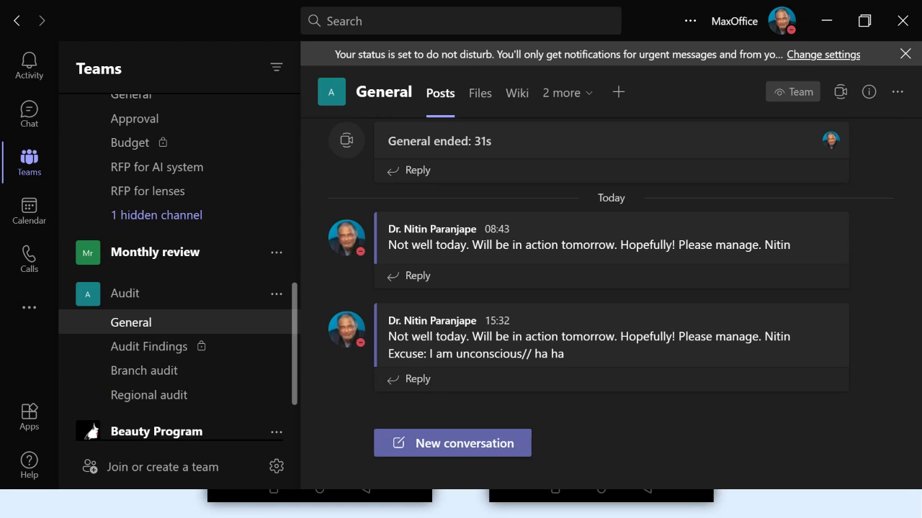
pyautogui.hotkey('alt', 'Tab')
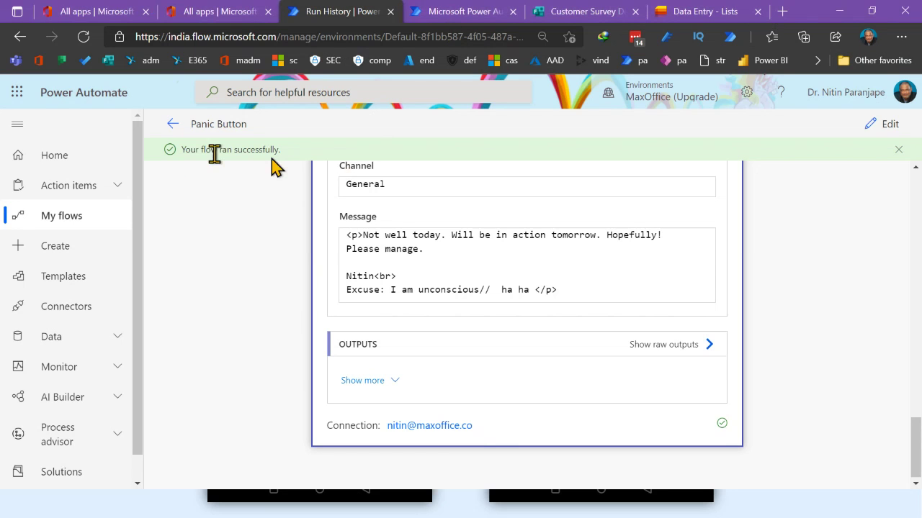
# Go back twice from the run details to the Panic Button flow editor
pyautogui.click(173, 124)
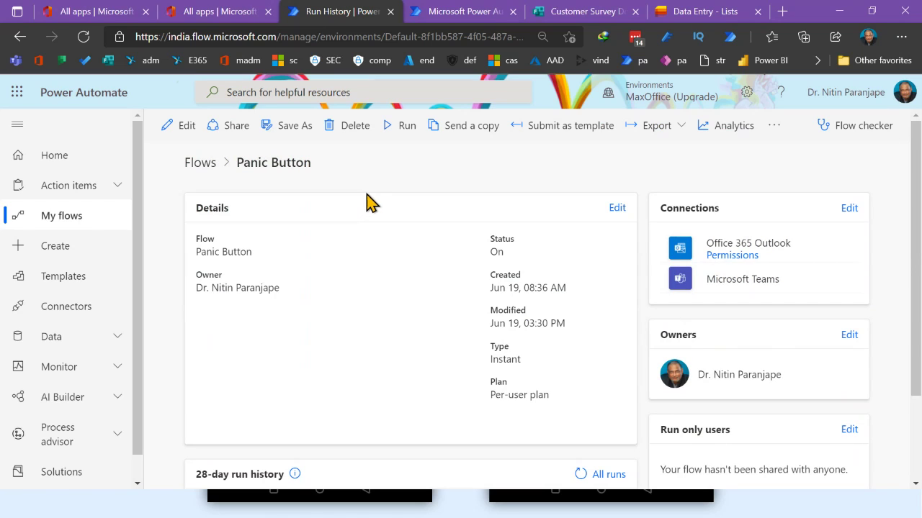
pyautogui.click(20, 39)
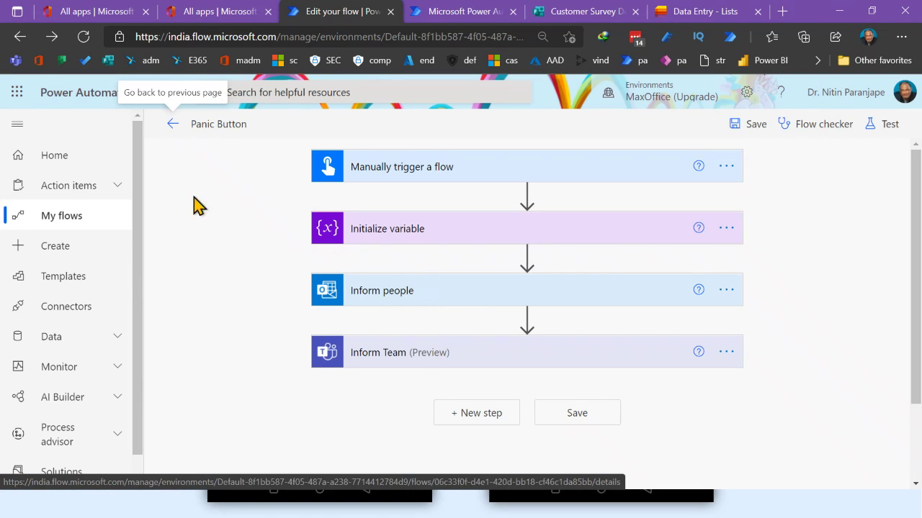
# From My flows, open the Panic Button flow's Owners page
pyautogui.click(82, 224)
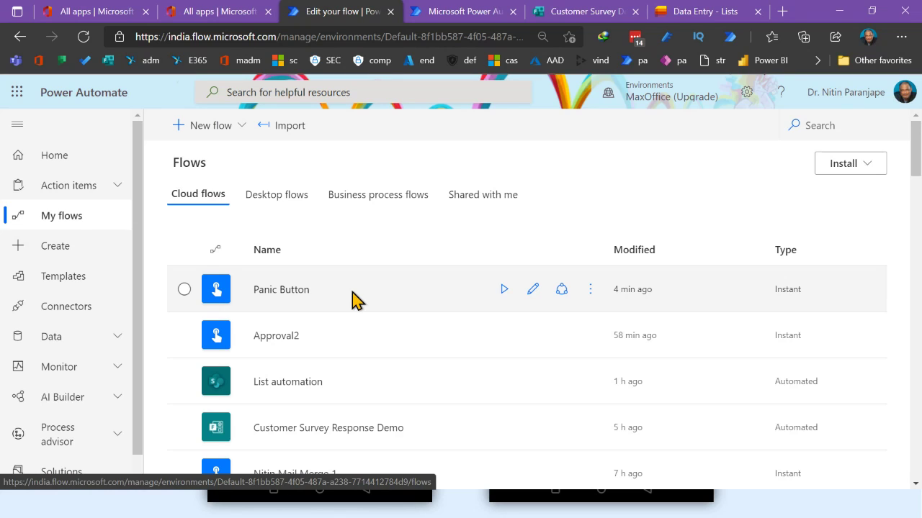
pyautogui.click(561, 291)
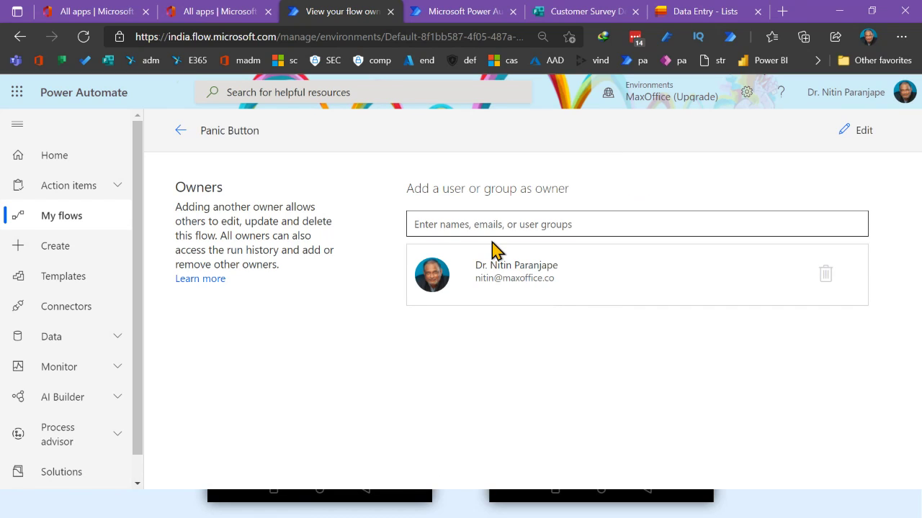
# Pick Asst as co-owner, cancel the connection access grant, and return to Cloud flows
pyautogui.click(495, 226)
pyautogui.write('asst')
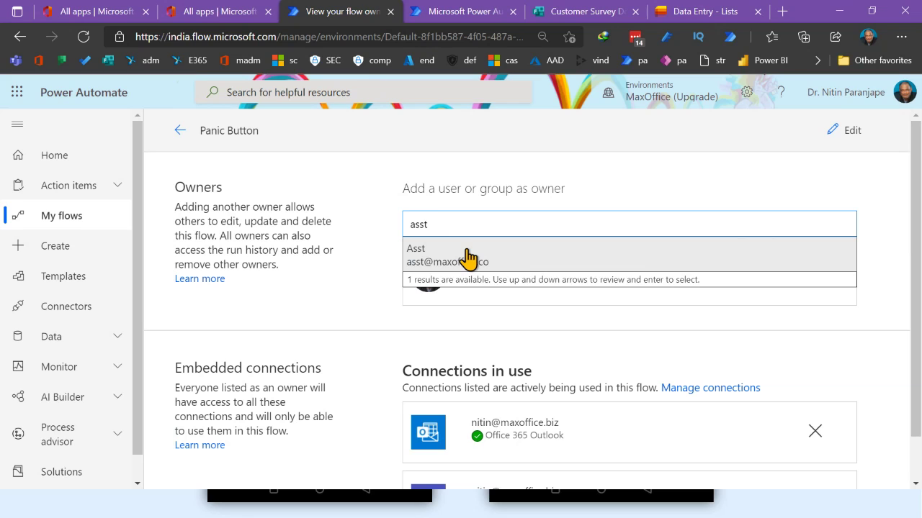
pyautogui.click(466, 254)
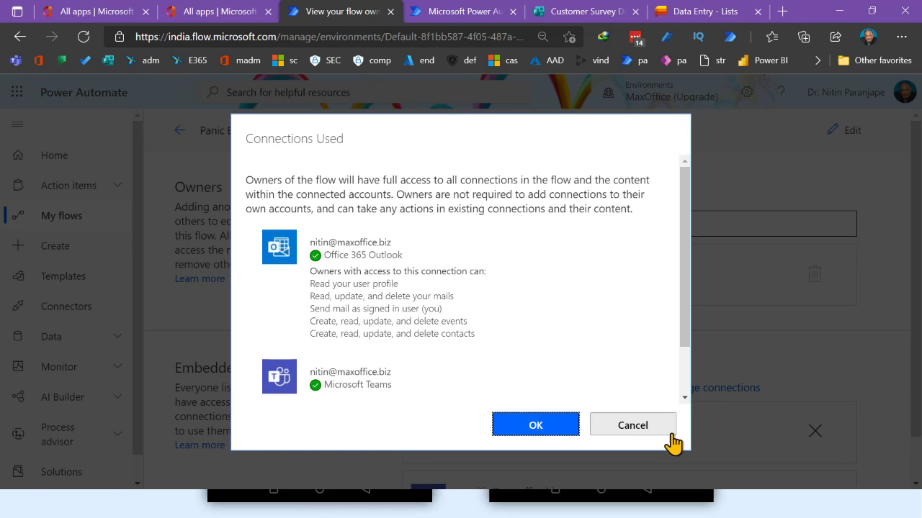
pyautogui.click(614, 427)
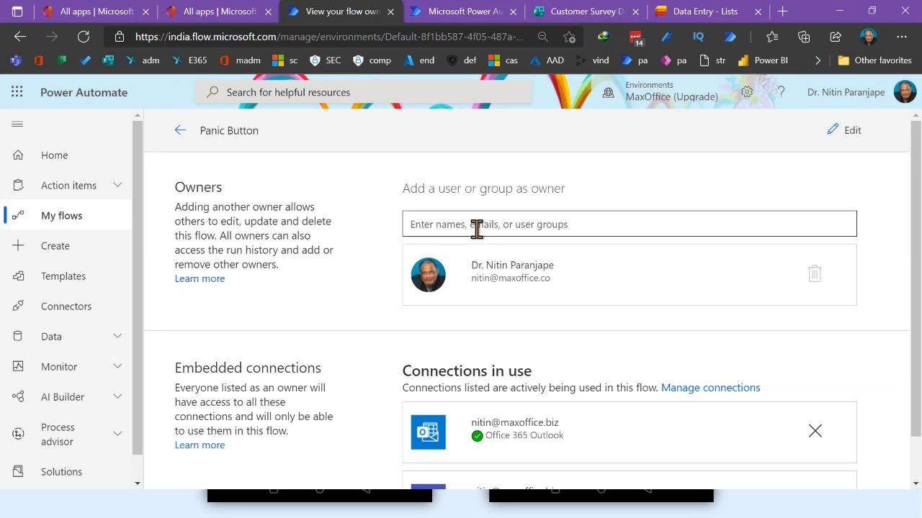
pyautogui.scroll(-1, 476, 230)
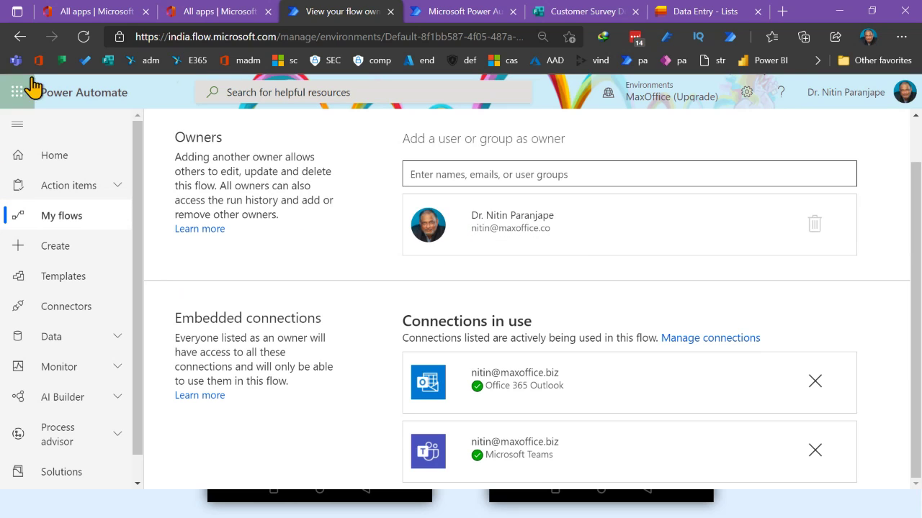
pyautogui.click(21, 37)
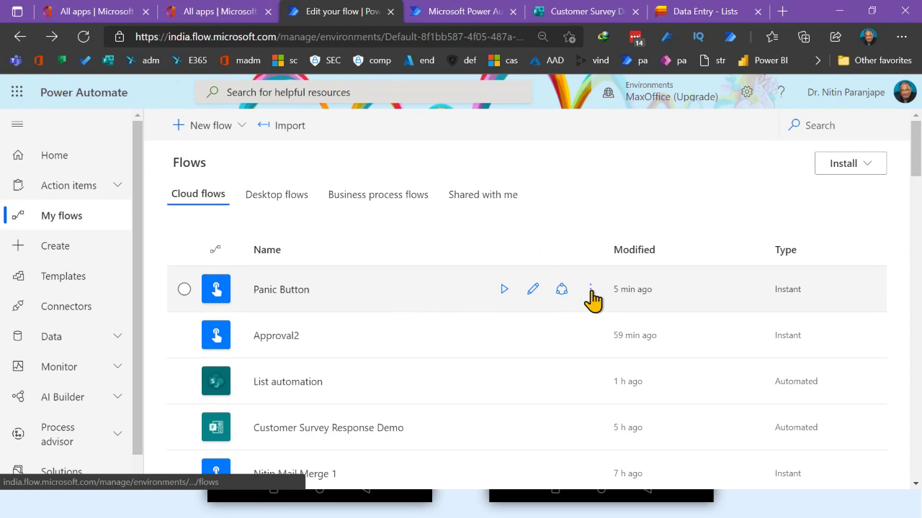
# Open Panic Button's details page and export the flow as a Package (.zip)
pyautogui.click(533, 289)
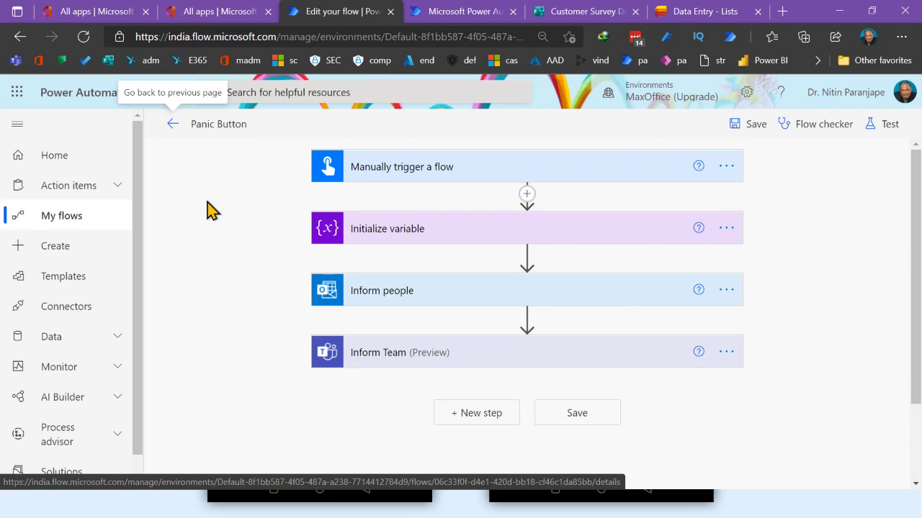
pyautogui.click(172, 124)
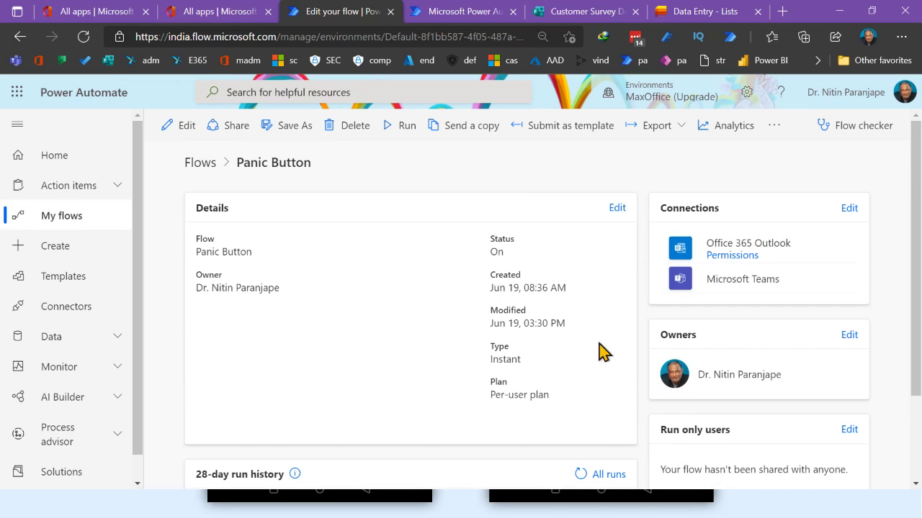
pyautogui.scroll(-2, 468, 324)
pyautogui.scroll(2, 469, 325)
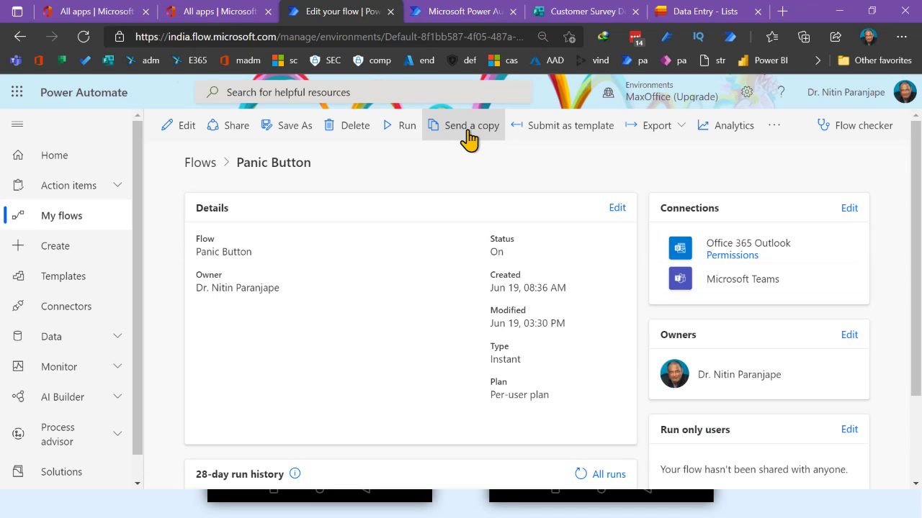
pyautogui.click(655, 126)
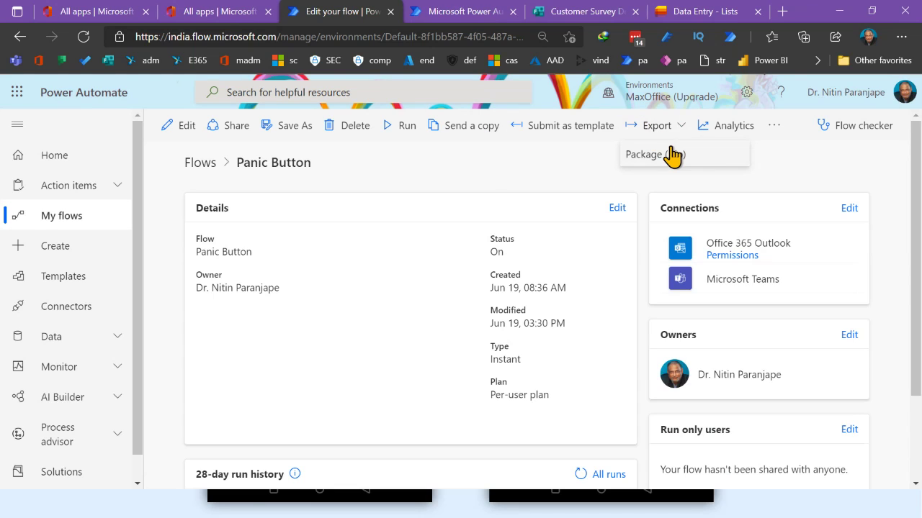
pyautogui.click(673, 155)
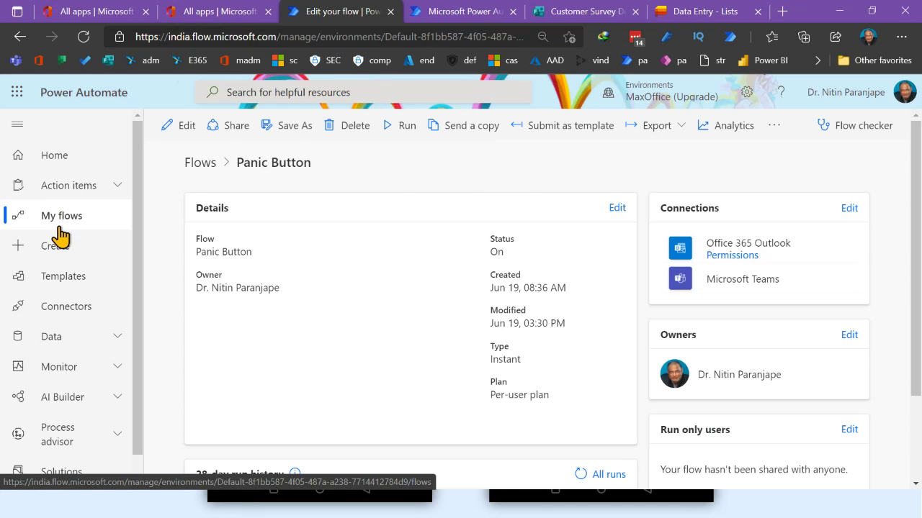
# Return to the Cloud flows list and open Approval2 in the editor
pyautogui.click(90, 223)
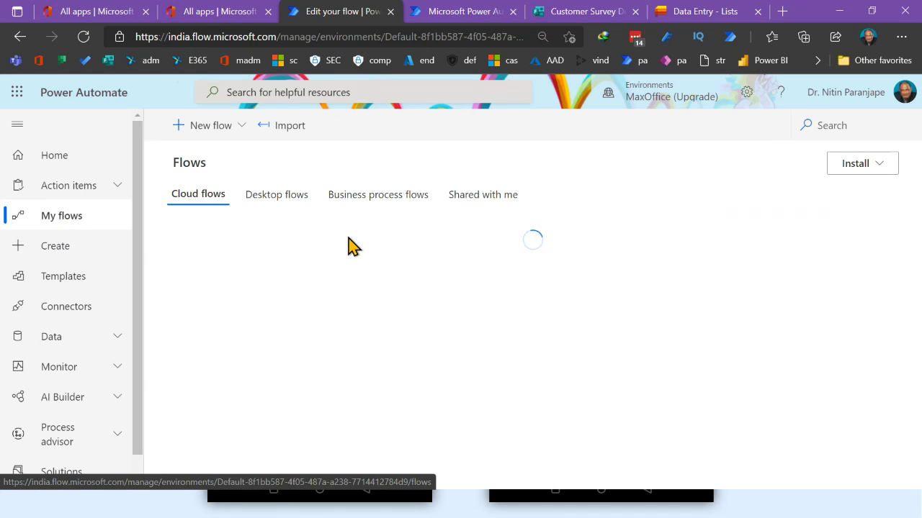
pyautogui.scroll(-2, 346, 251)
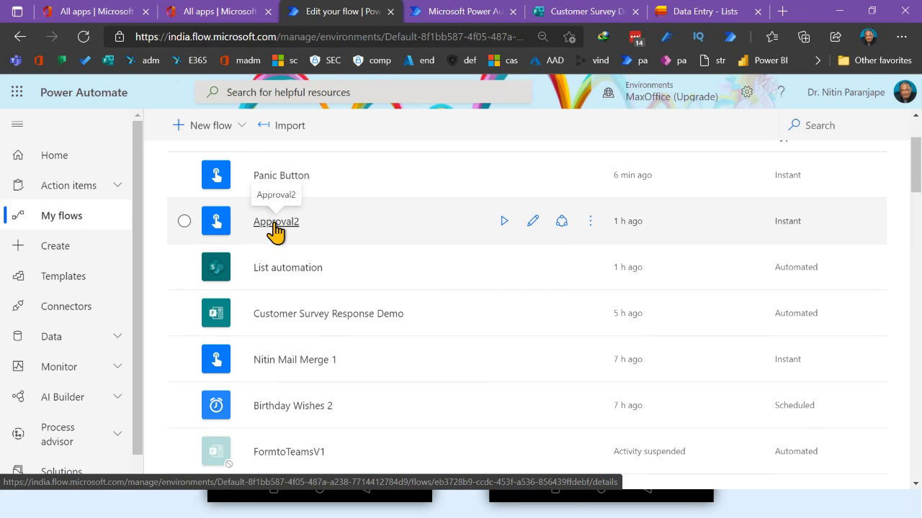
pyautogui.click(531, 225)
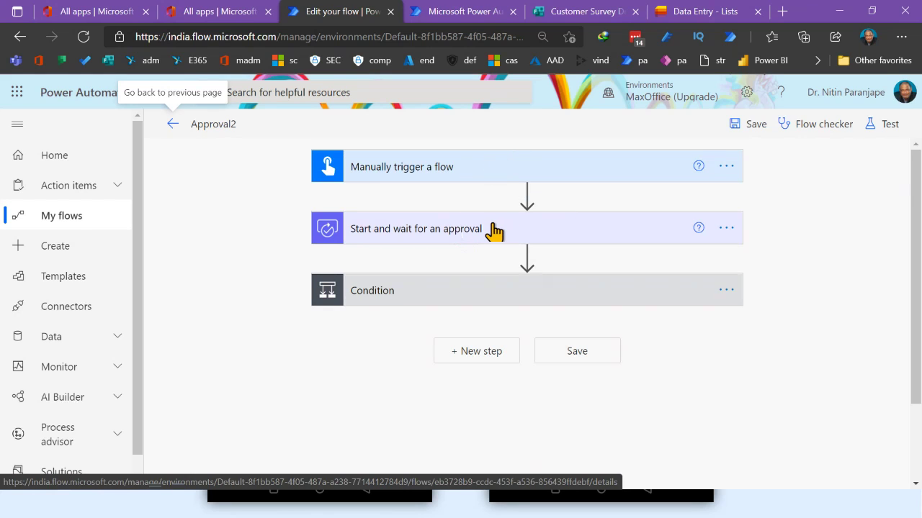
# Expand the existing approval step and the manual trigger to review their settings
pyautogui.click(468, 237)
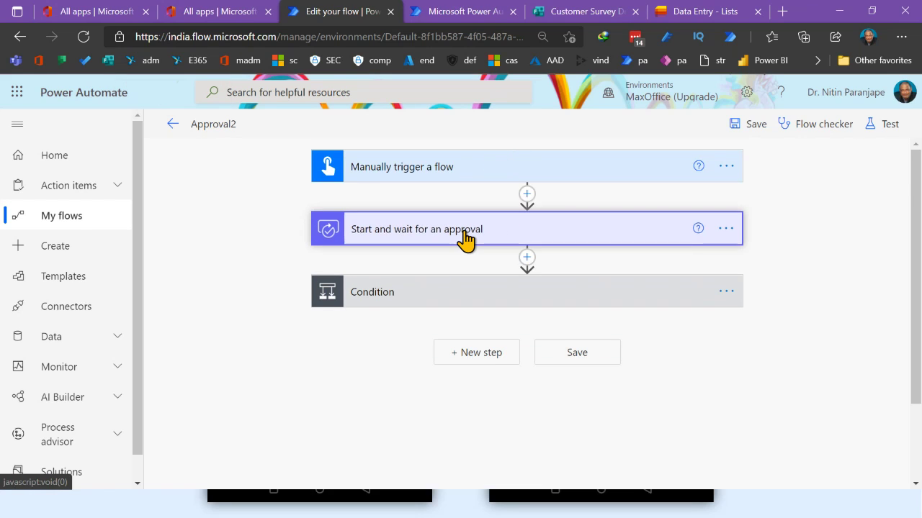
pyautogui.click(458, 173)
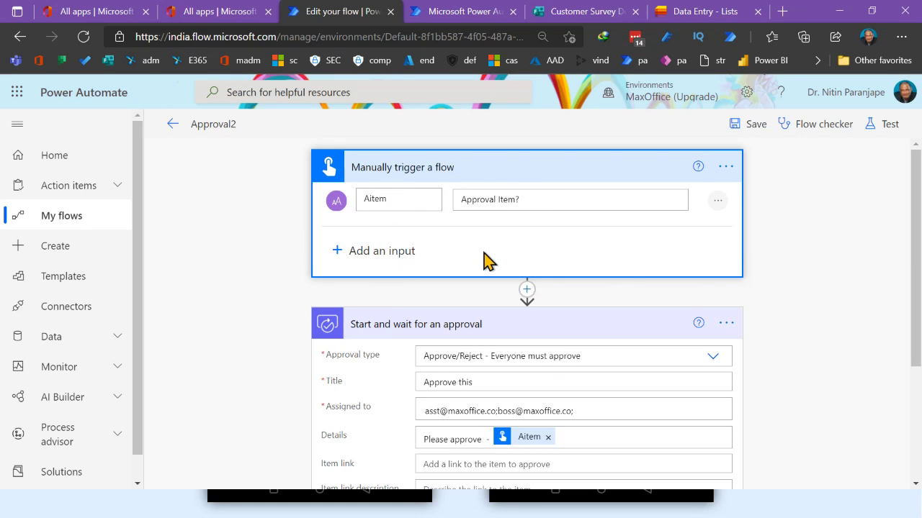
pyautogui.scroll(-3, 494, 254)
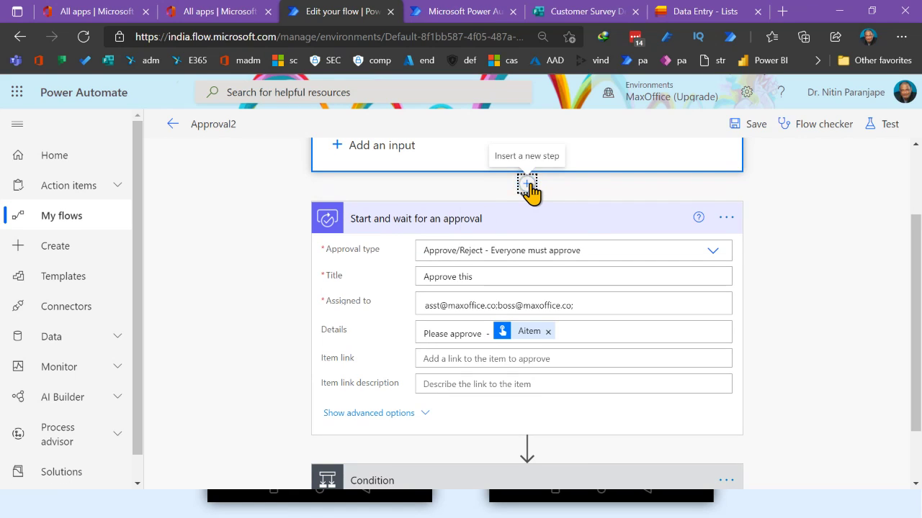
# Insert an Approvals 'Start and wait for an approval' action directly after the manual trigger
pyautogui.click(529, 186)
pyautogui.click(520, 215)
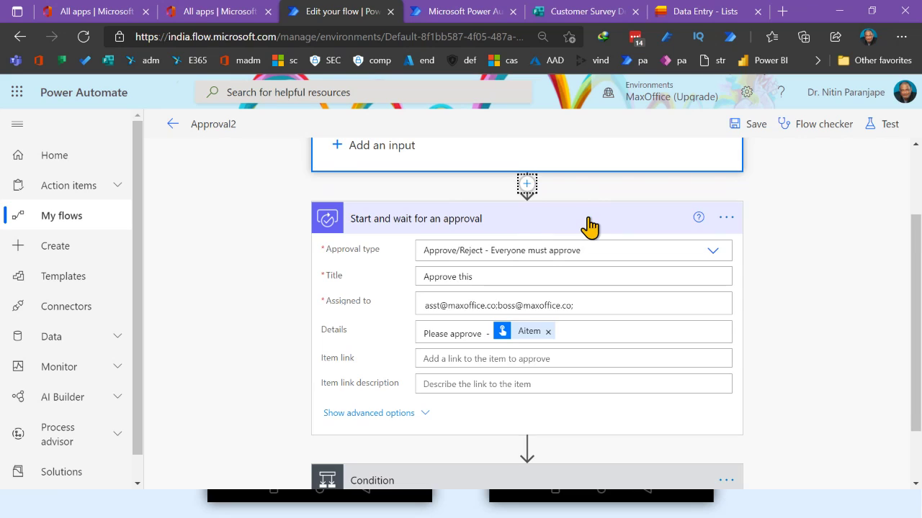
pyautogui.write('appro')
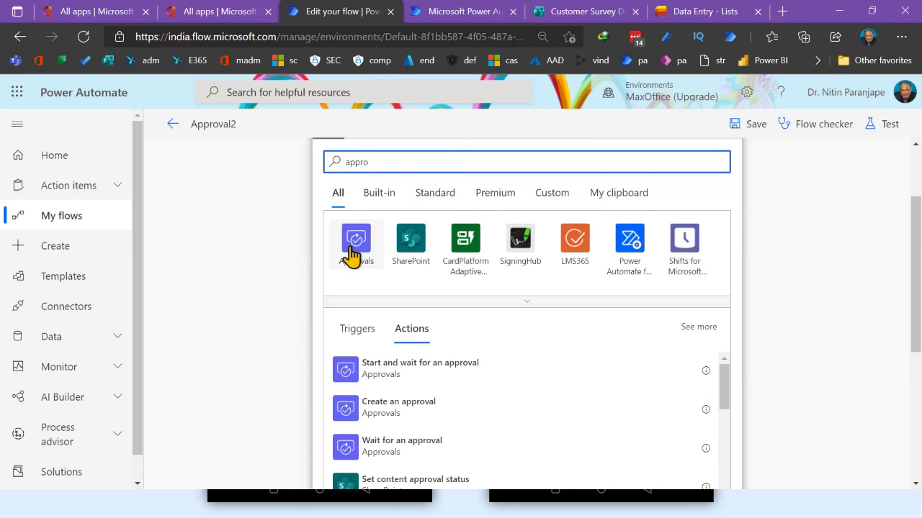
pyautogui.click(352, 252)
pyautogui.click(352, 252)
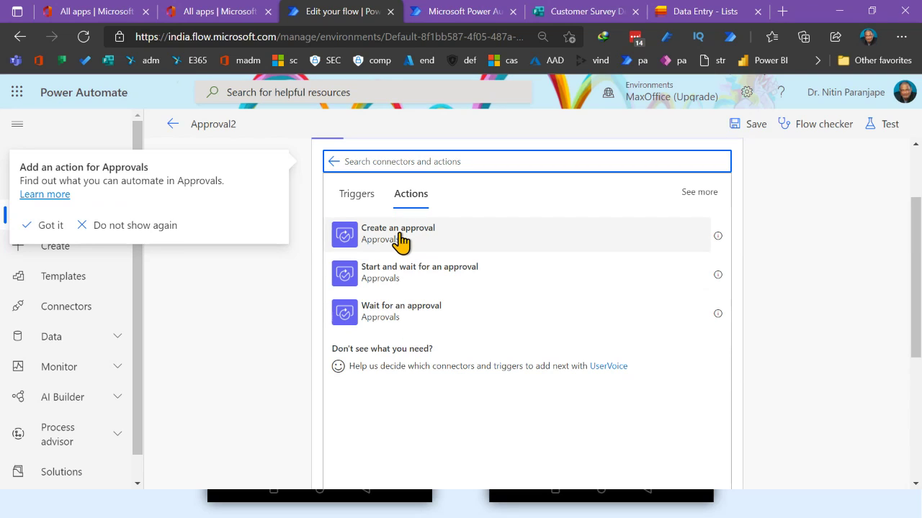
pyautogui.click(384, 275)
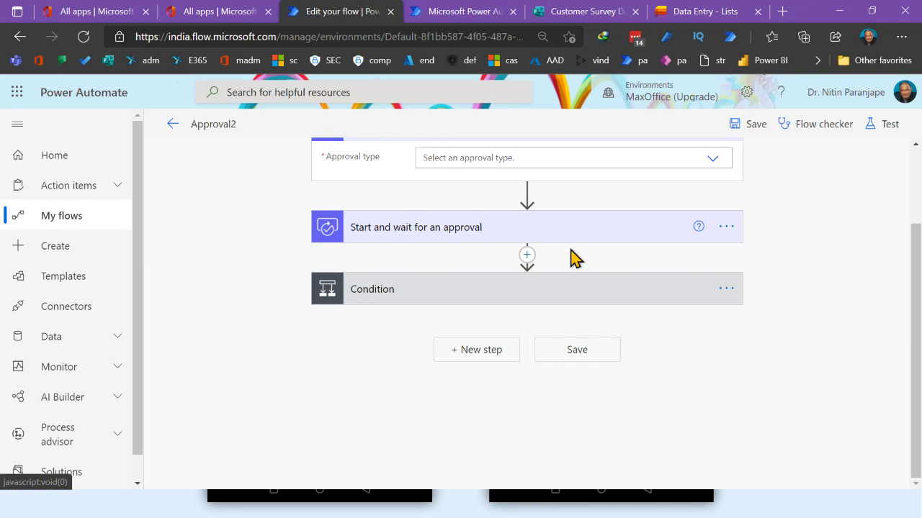
pyautogui.scroll(2, 569, 252)
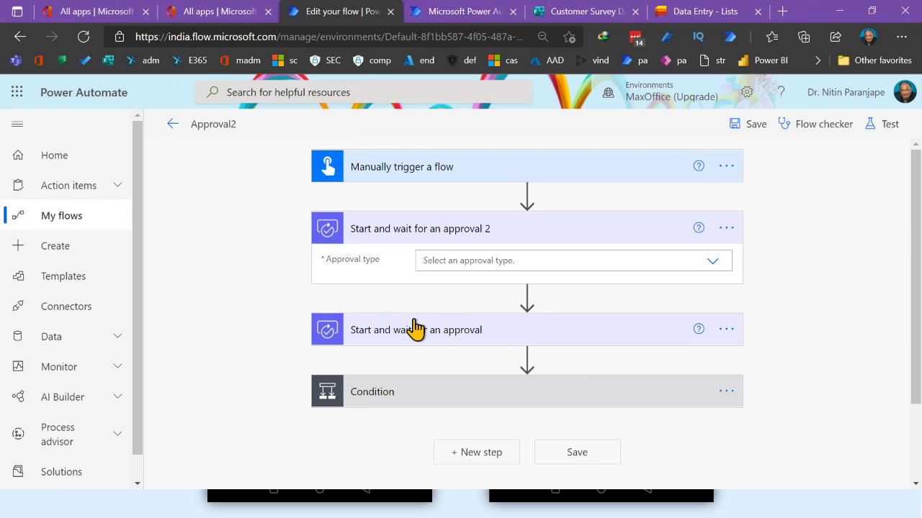
# Make the new approval Approve/Reject - First to respond, assigned to Asst and Boss
pyautogui.click(713, 262)
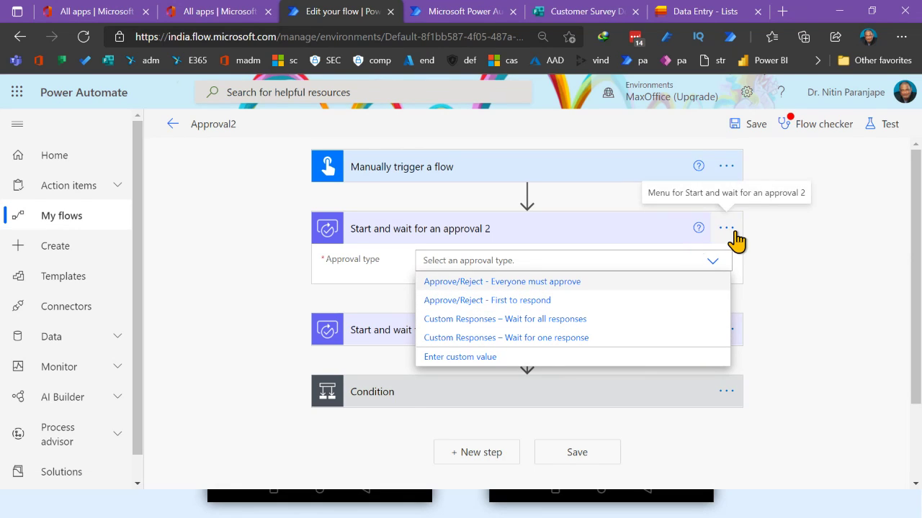
pyautogui.click(519, 303)
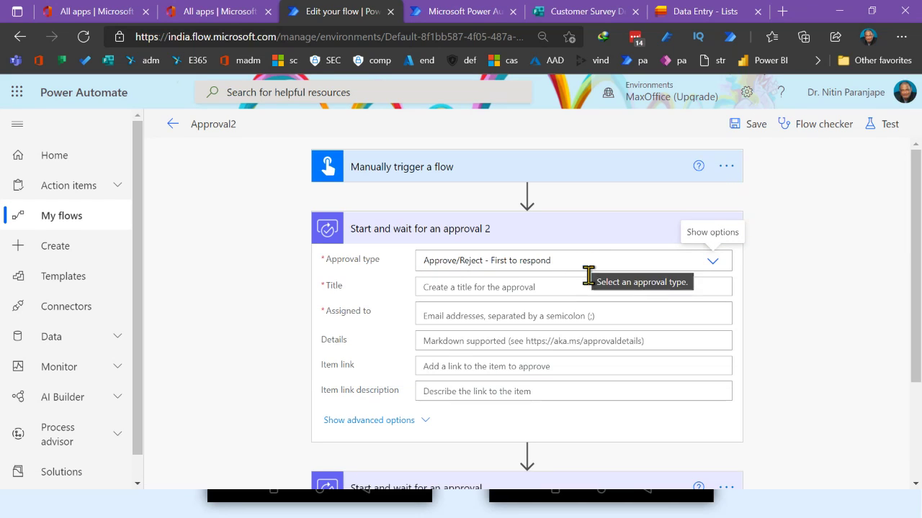
pyautogui.click(426, 288)
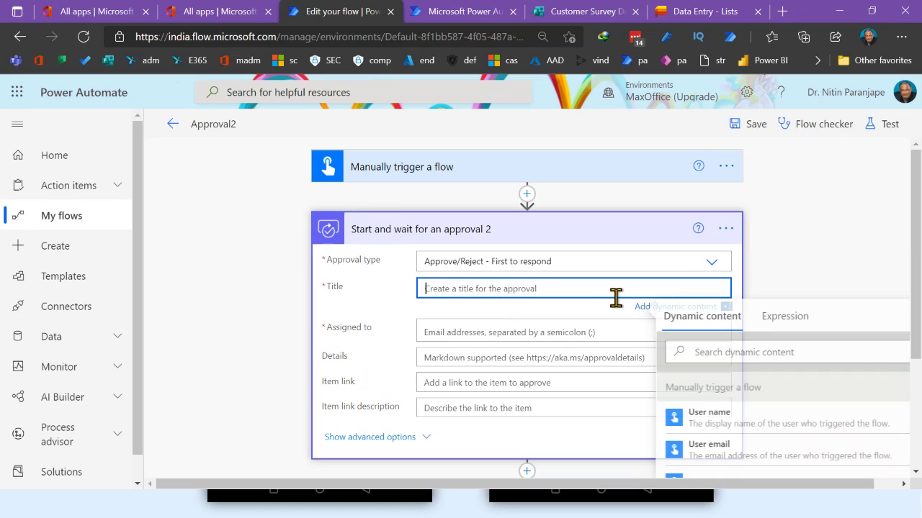
pyautogui.click(448, 333)
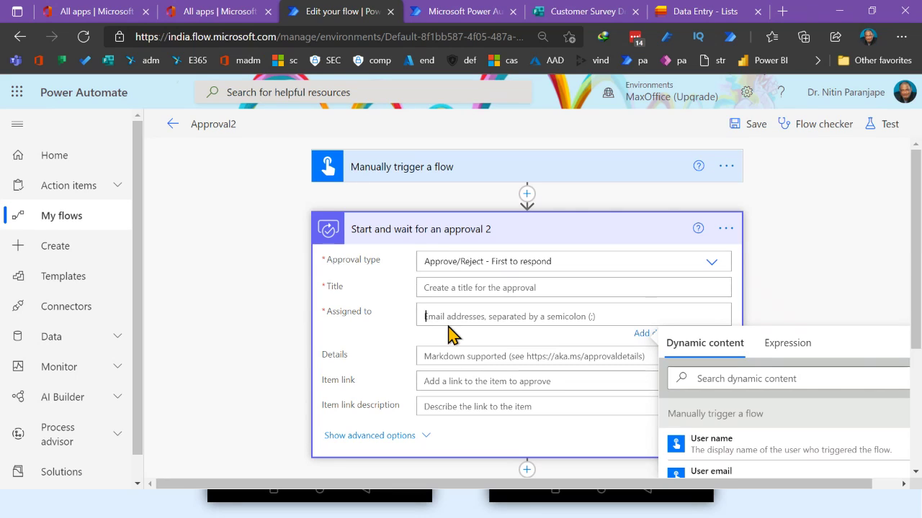
pyautogui.write('asst')
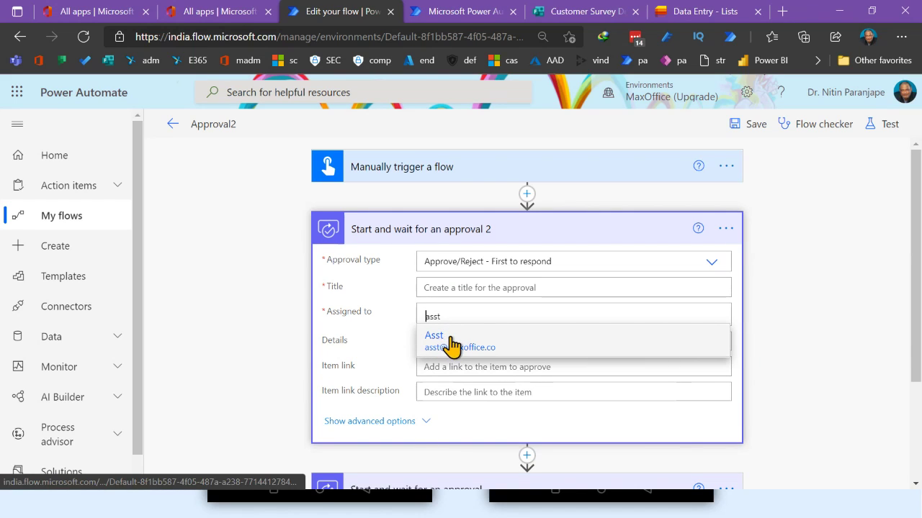
pyautogui.click(508, 340)
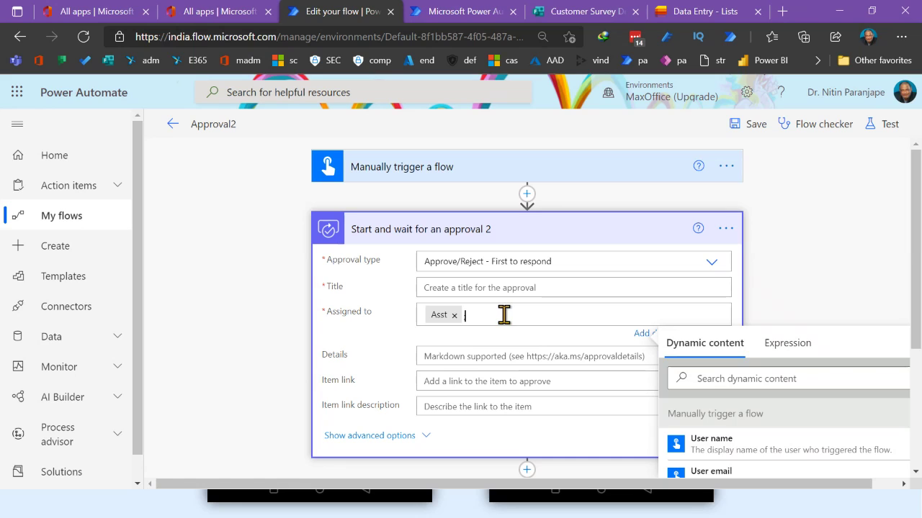
pyautogui.write(';boc')
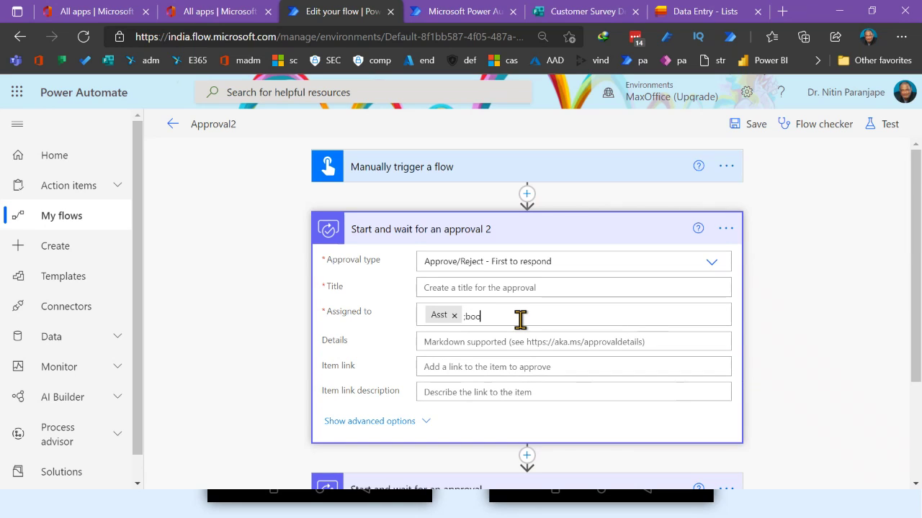
pyautogui.press('BackSpace')
pyautogui.write('ss')
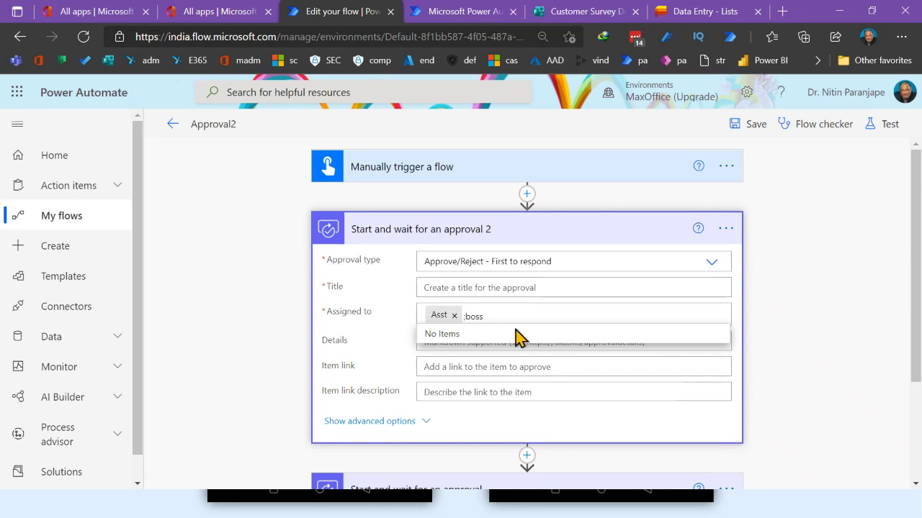
pyautogui.click(505, 344)
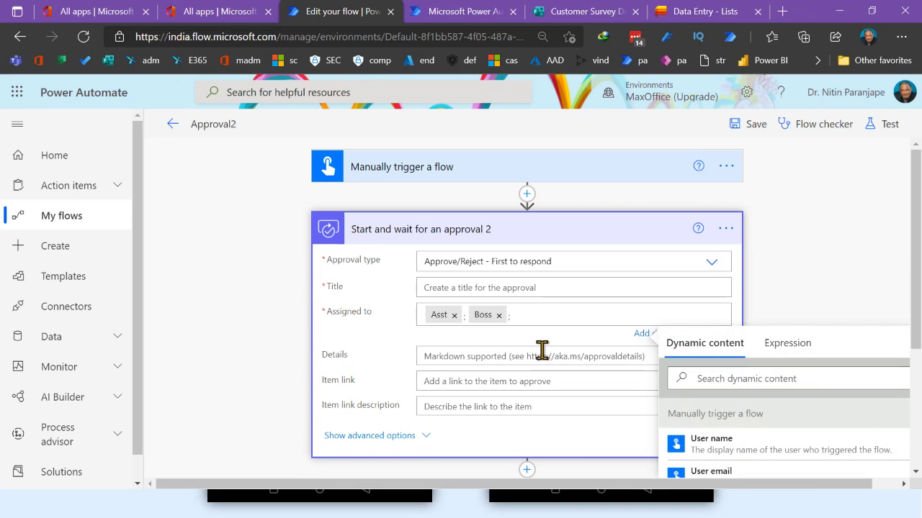
pyautogui.click(508, 356)
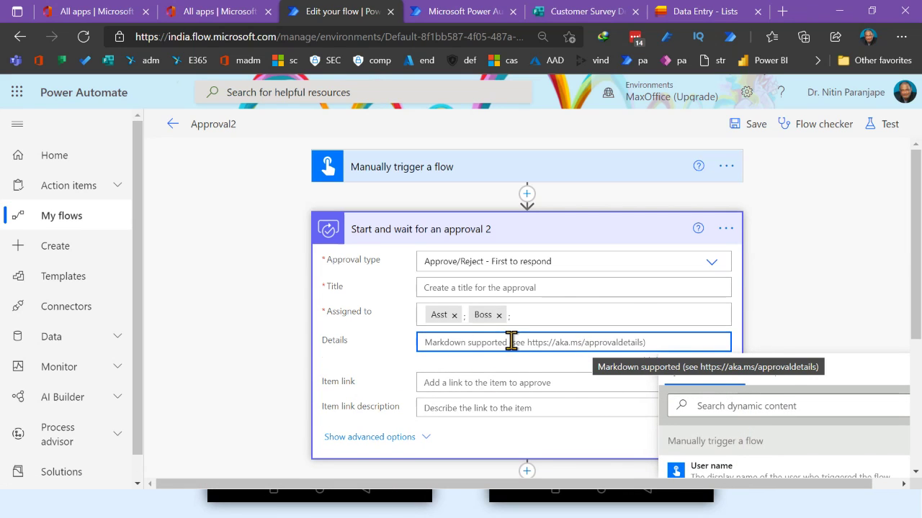
# Insert the trigger's Aitem value into the second approval step's Details
pyautogui.click(433, 171)
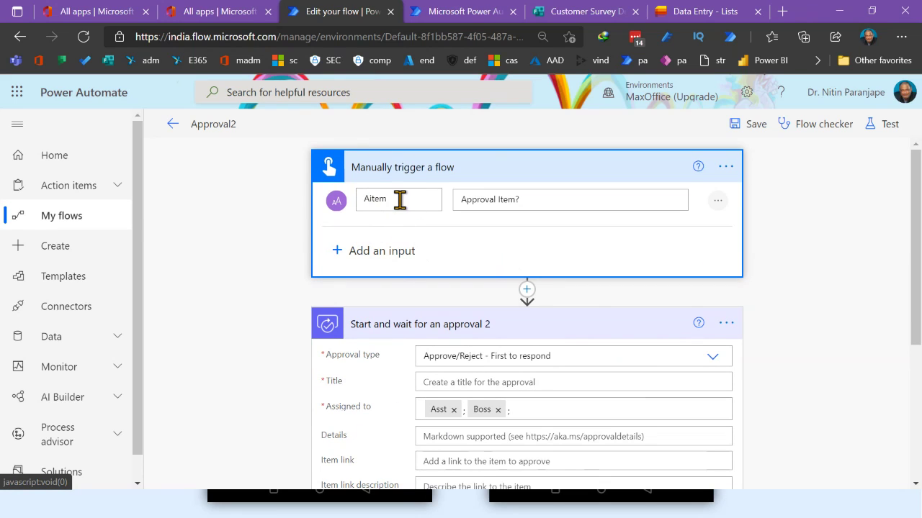
pyautogui.scroll(-3, 806, 335)
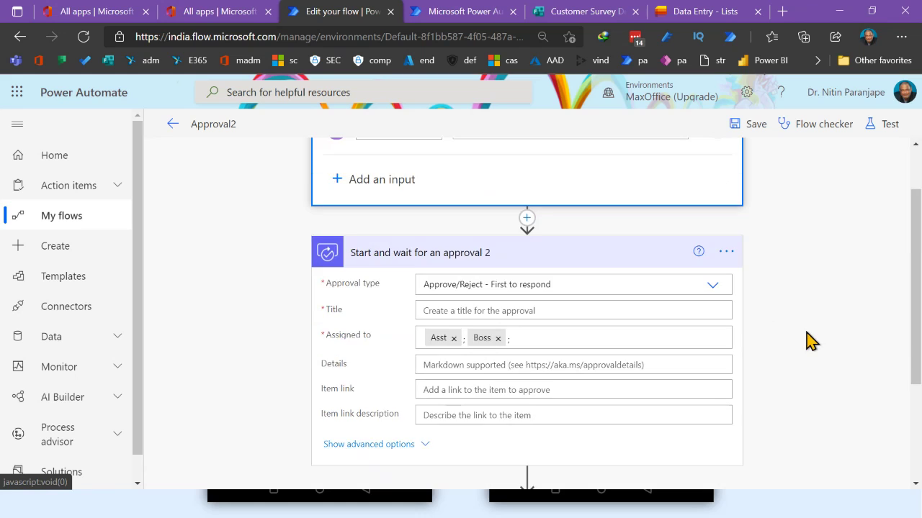
pyautogui.click(436, 227)
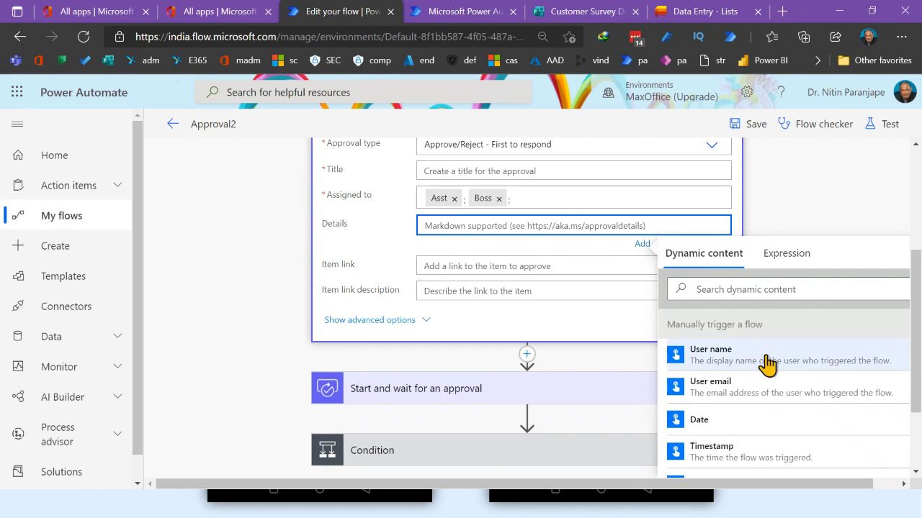
pyautogui.scroll(-5, 756, 374)
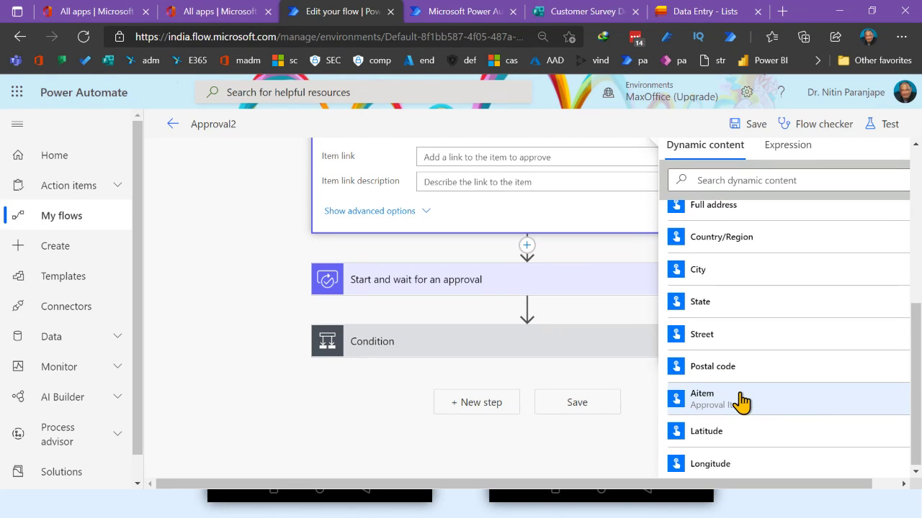
pyautogui.click(741, 403)
pyautogui.scroll(3, 555, 223)
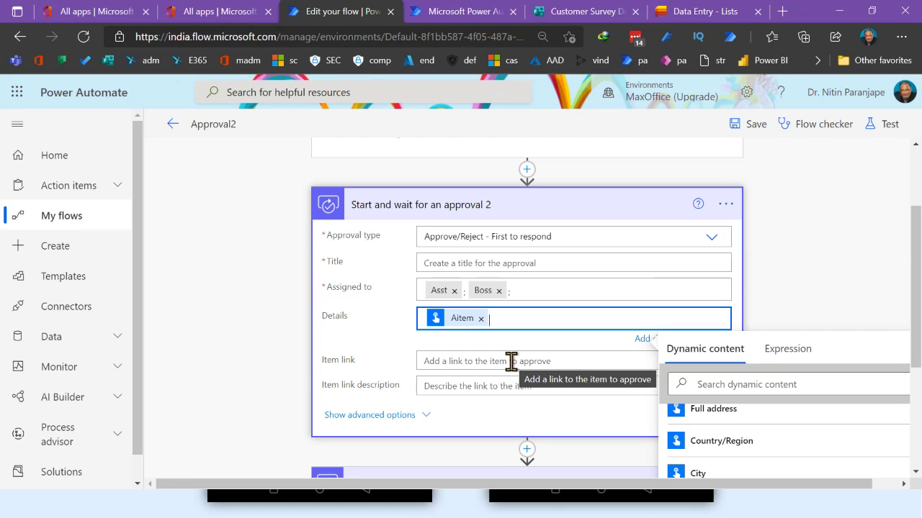
pyautogui.click(510, 361)
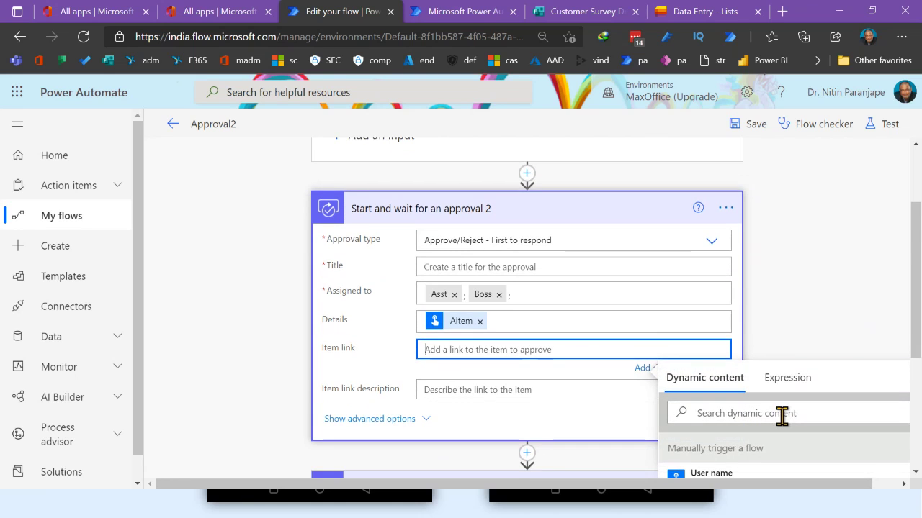
pyautogui.scroll(-3, 781, 416)
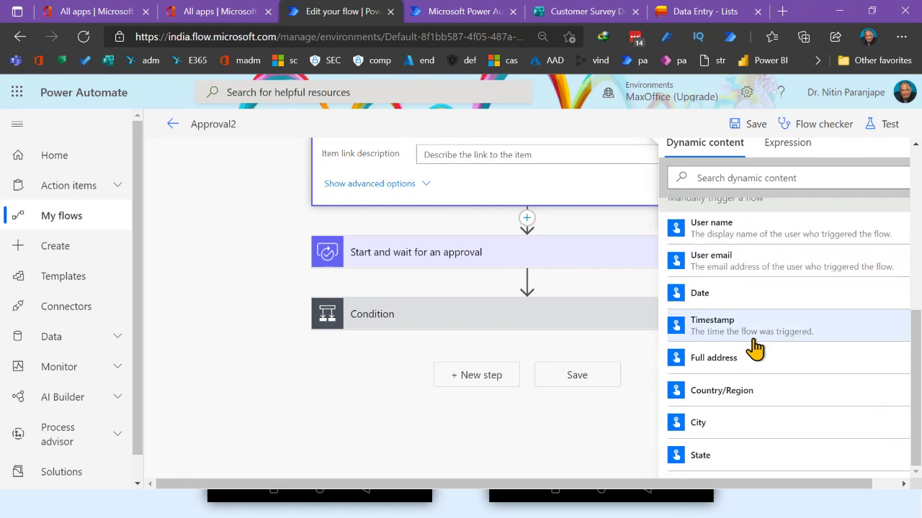
pyautogui.scroll(-2, 754, 349)
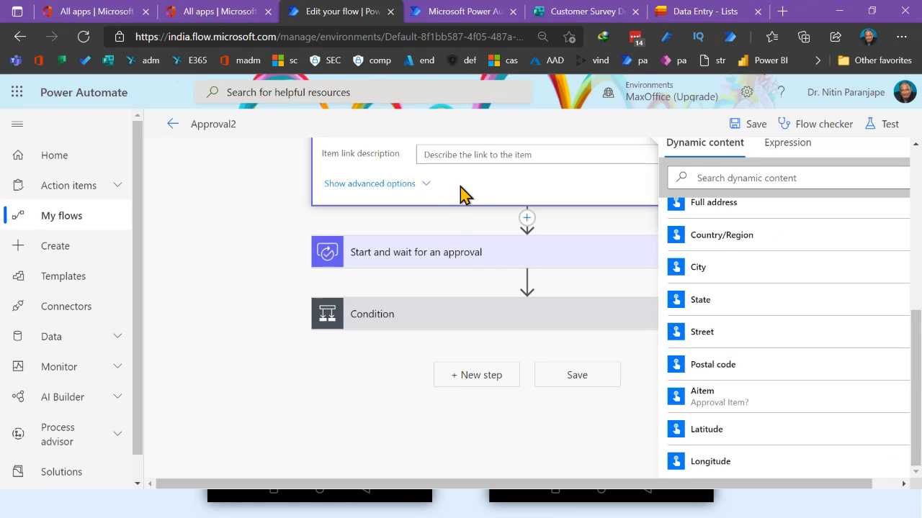
pyautogui.scroll(3, 461, 195)
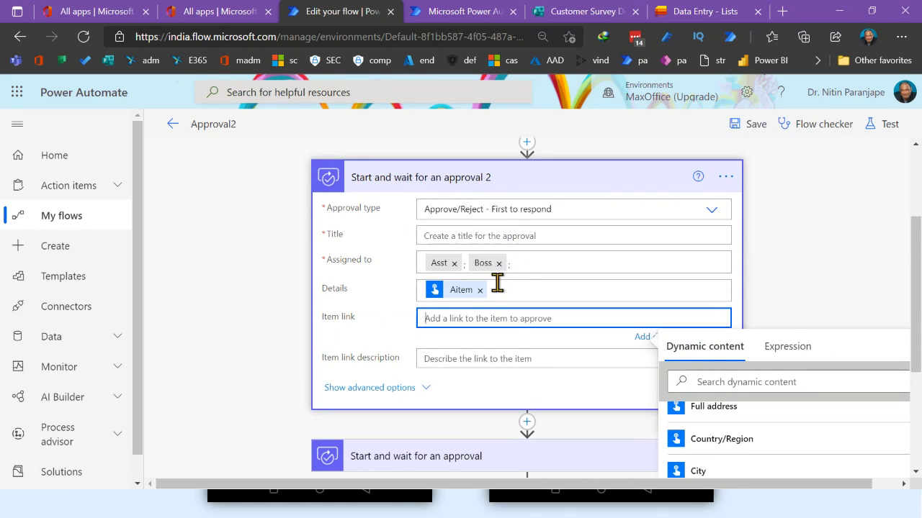
# Delete the 'Start and wait for an approval 2' step
pyautogui.click(723, 180)
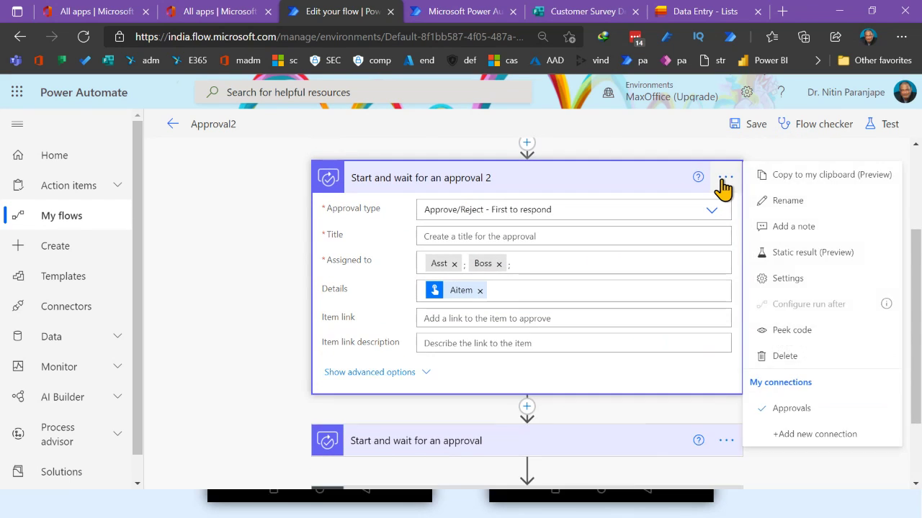
pyautogui.press('Escape')
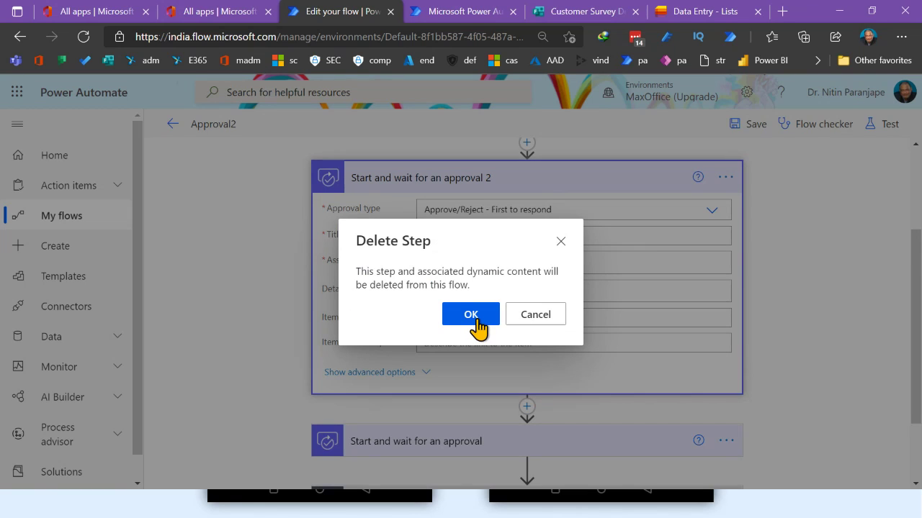
pyautogui.click(472, 317)
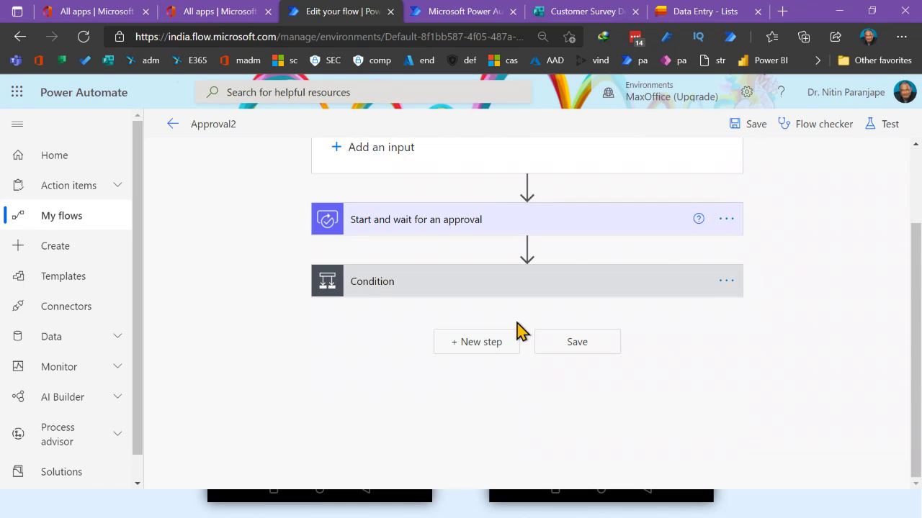
# Switch the original approval's type from Everyone must approve to Approve/Reject - First to respond
pyautogui.click(458, 229)
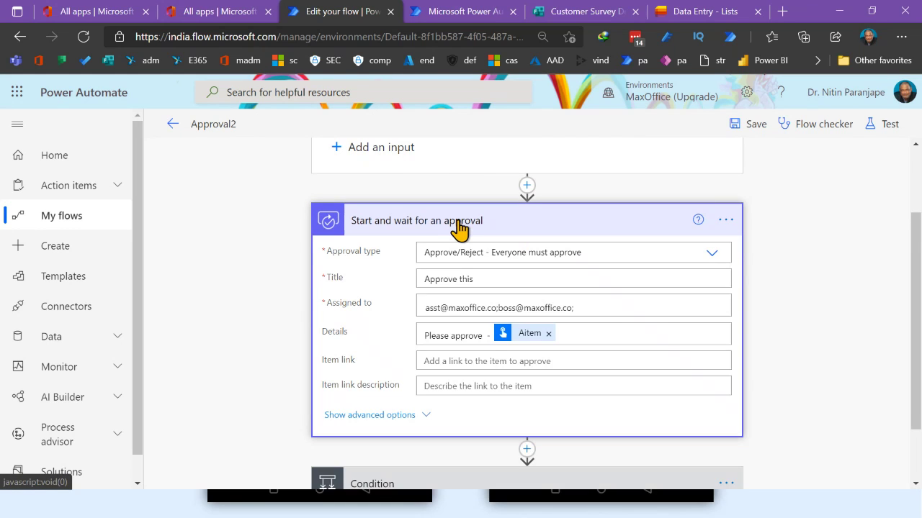
pyautogui.click(453, 151)
pyautogui.scroll(2, 490, 175)
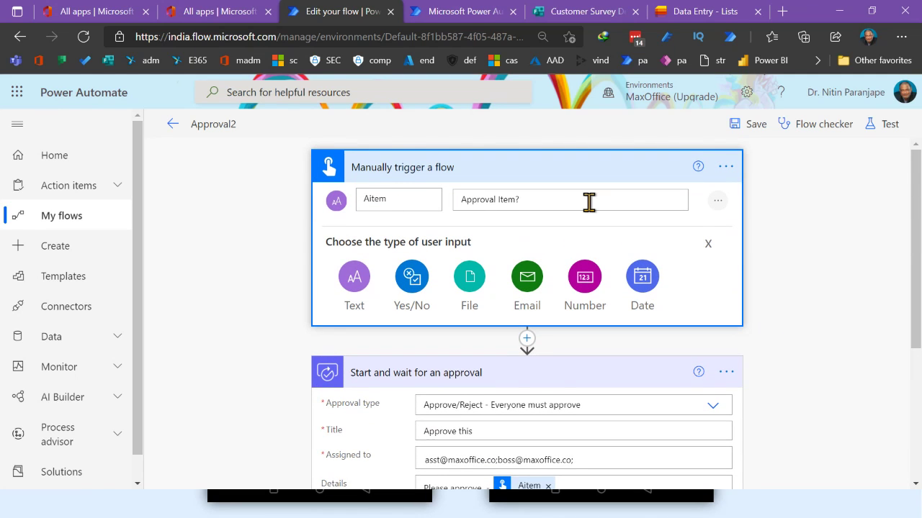
pyautogui.scroll(-3, 589, 203)
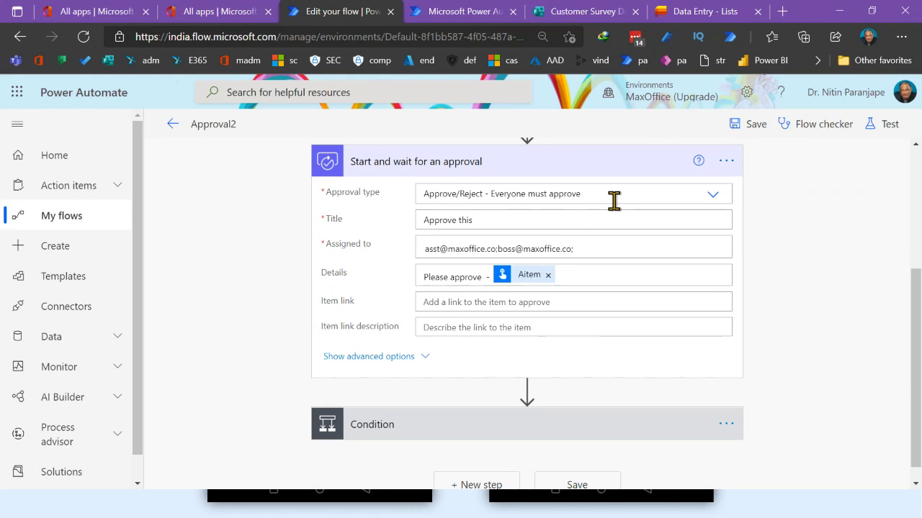
pyautogui.click(614, 201)
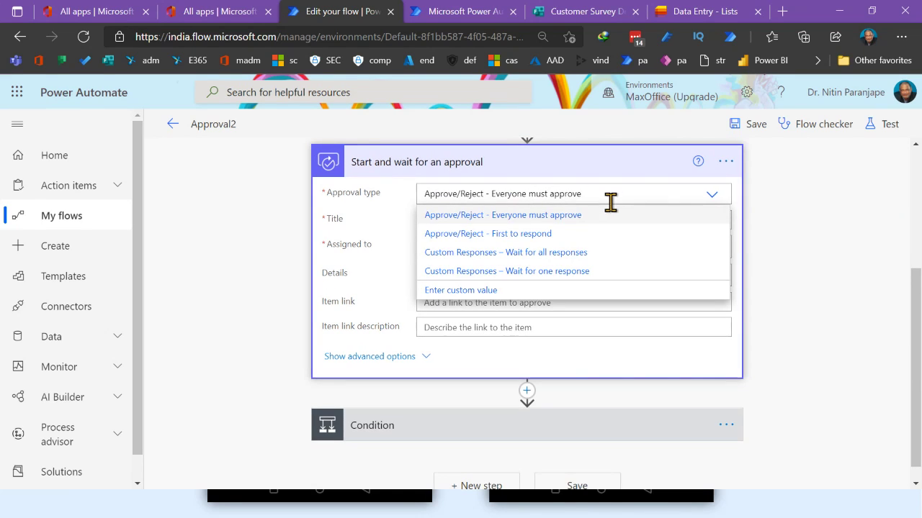
pyautogui.click(584, 232)
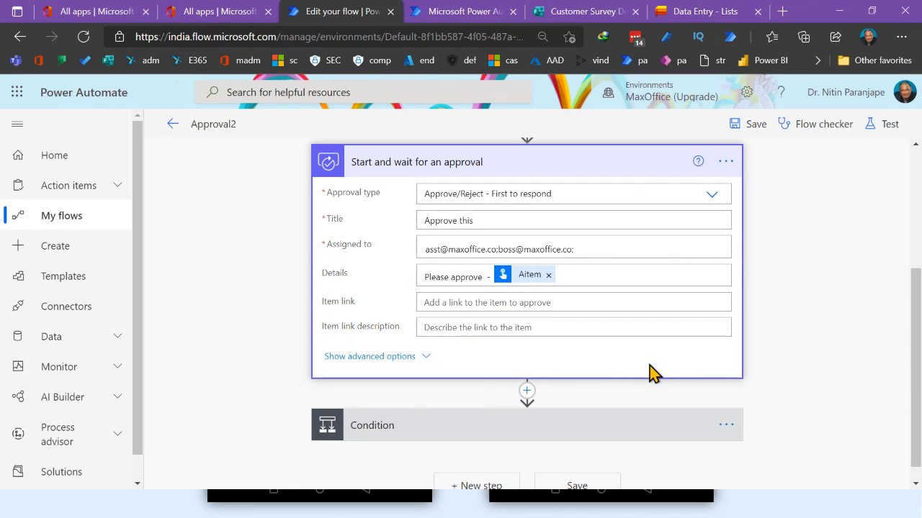
# Change the Condition's operator to is equal to and its value from Reject to Approve
pyautogui.click(520, 436)
pyautogui.scroll(-3, 624, 418)
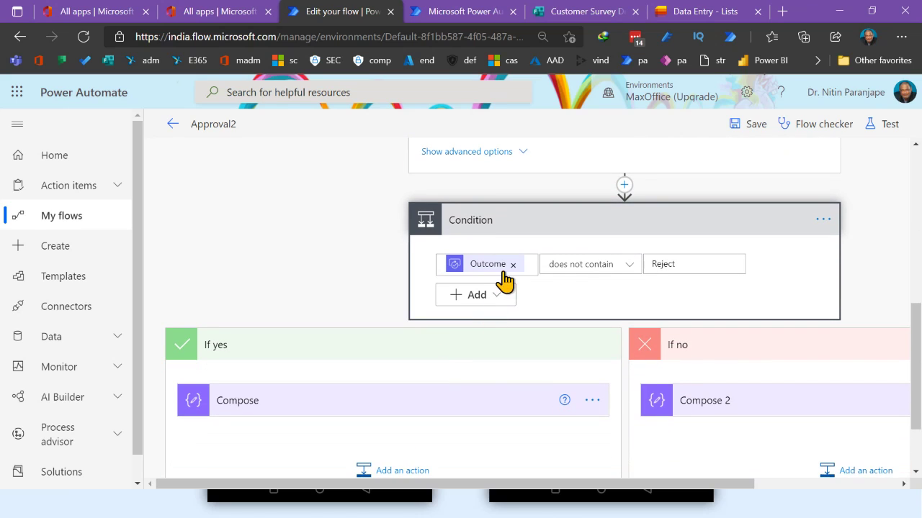
pyautogui.moveTo(524, 277)
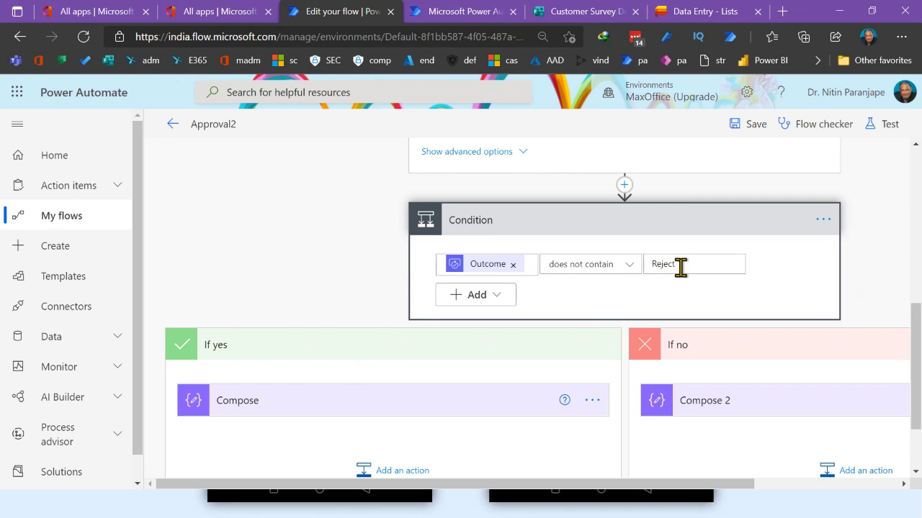
pyautogui.scroll(3, 655, 283)
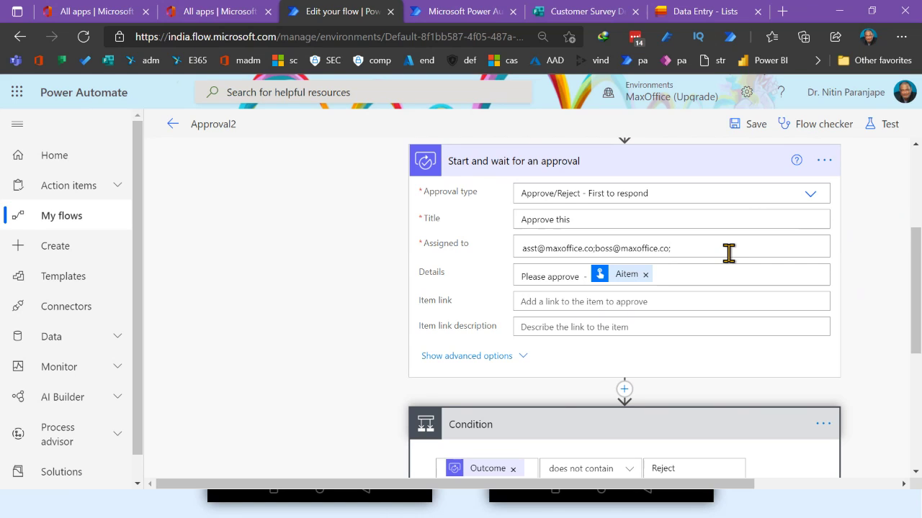
pyautogui.scroll(-3, 729, 252)
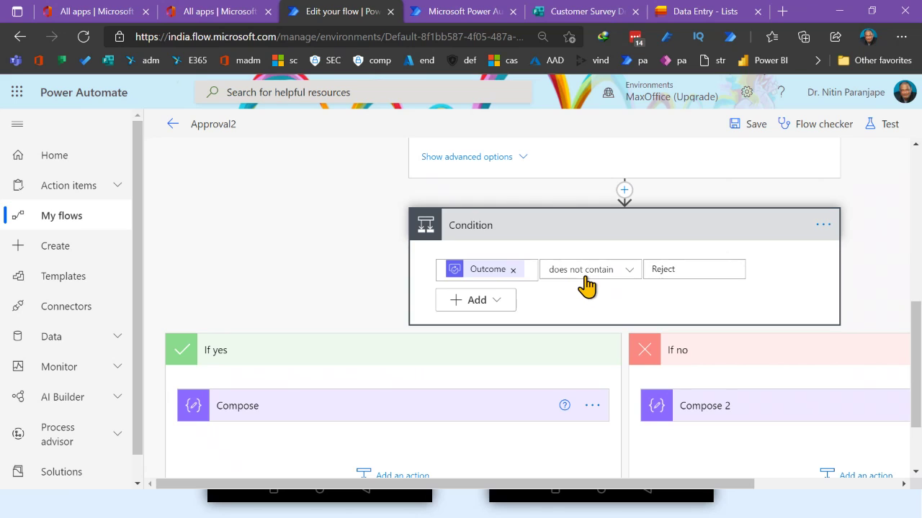
pyautogui.click(590, 279)
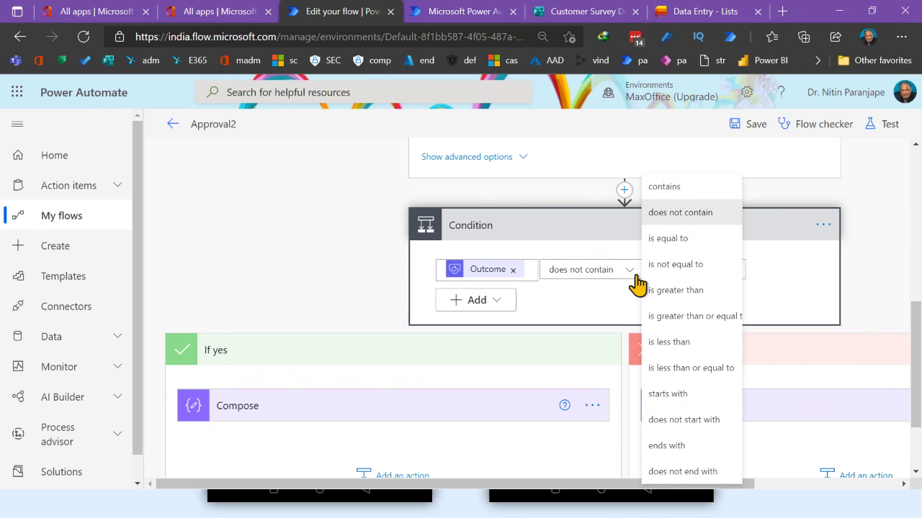
pyautogui.click(667, 239)
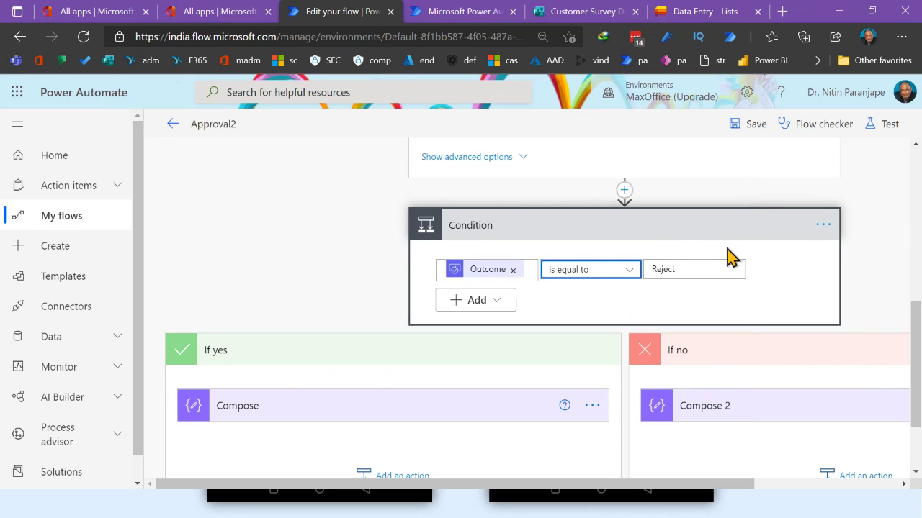
pyautogui.click(671, 271)
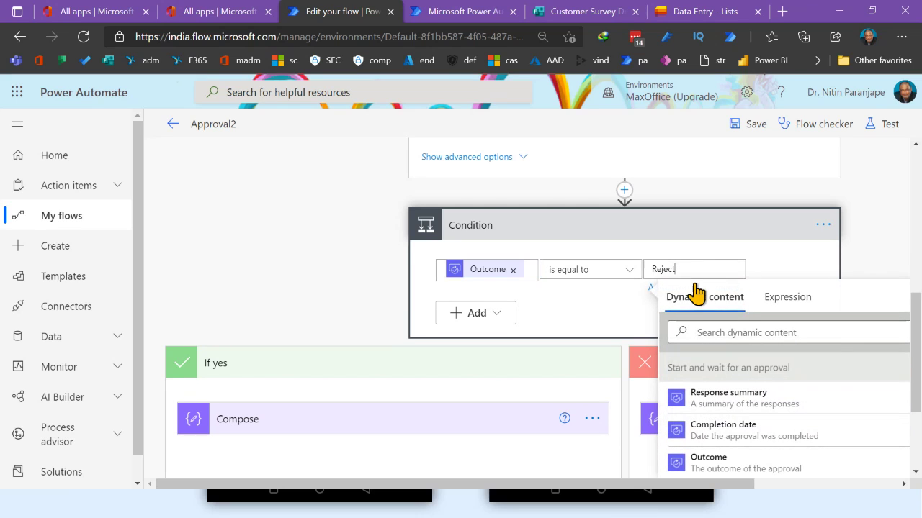
pyautogui.press('BackSpace')
pyautogui.press('BackSpace')
pyautogui.press('BackSpace')
pyautogui.press('BackSpace')
pyautogui.press('BackSpace')
pyautogui.press('BackSpace')
pyautogui.write('Appr')
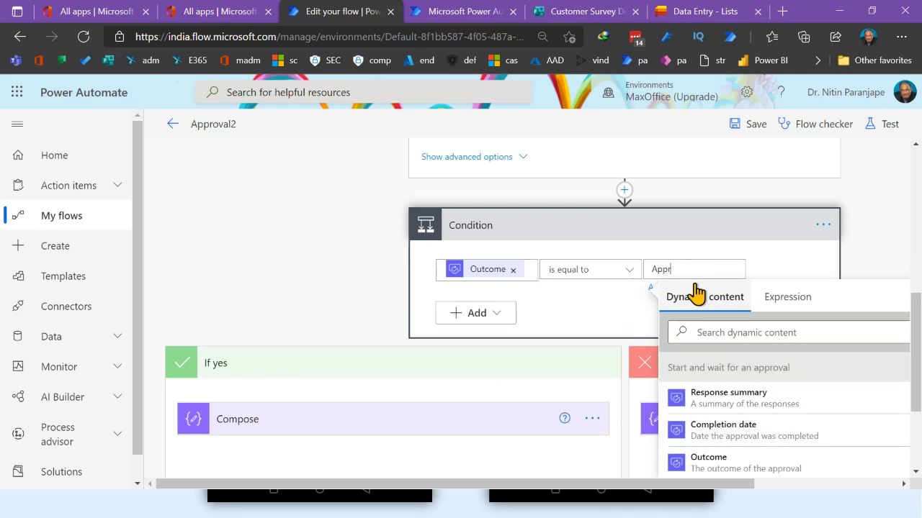
pyautogui.write('ove')
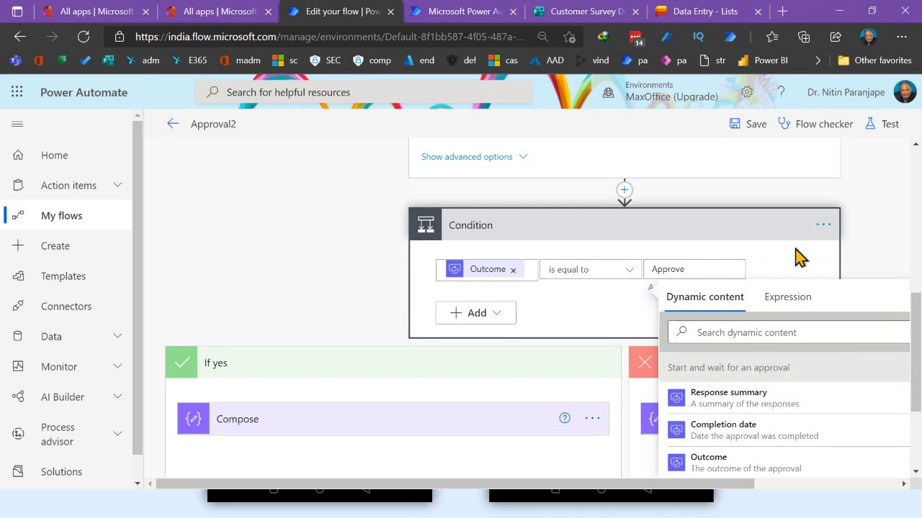
pyautogui.click(611, 295)
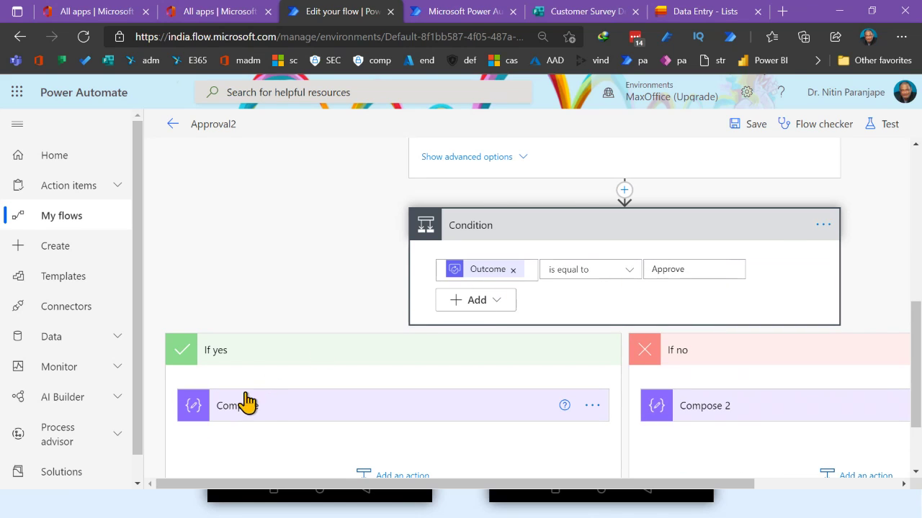
pyautogui.scroll(-2, 278, 403)
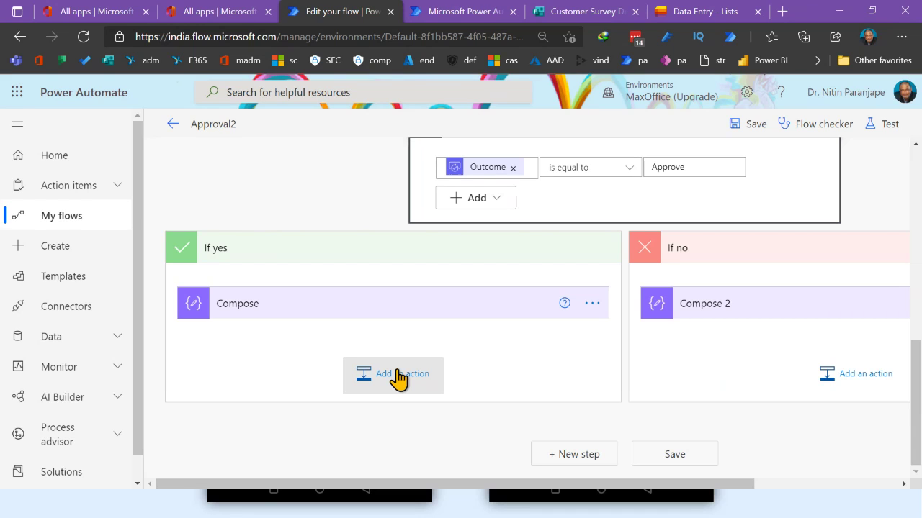
# Start adding an action to the If yes branch, then cancel without adding one
pyautogui.click(398, 378)
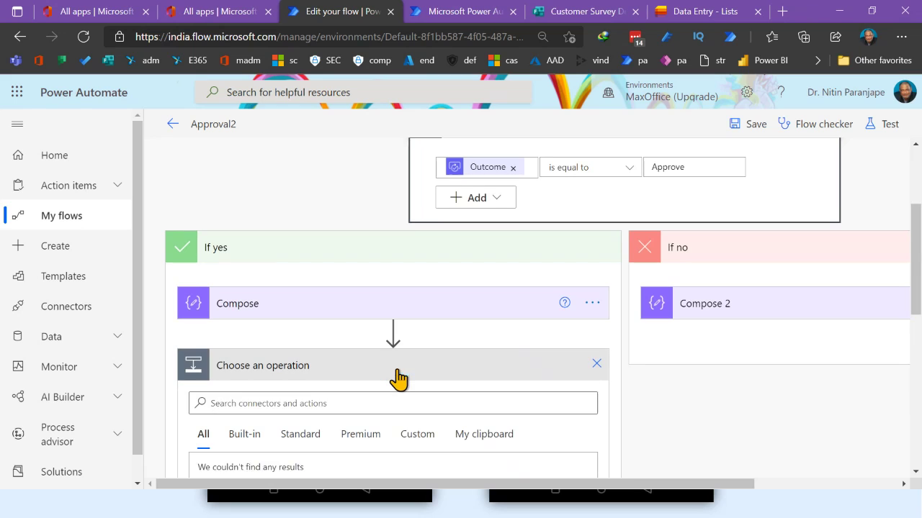
pyautogui.scroll(-1, 432, 432)
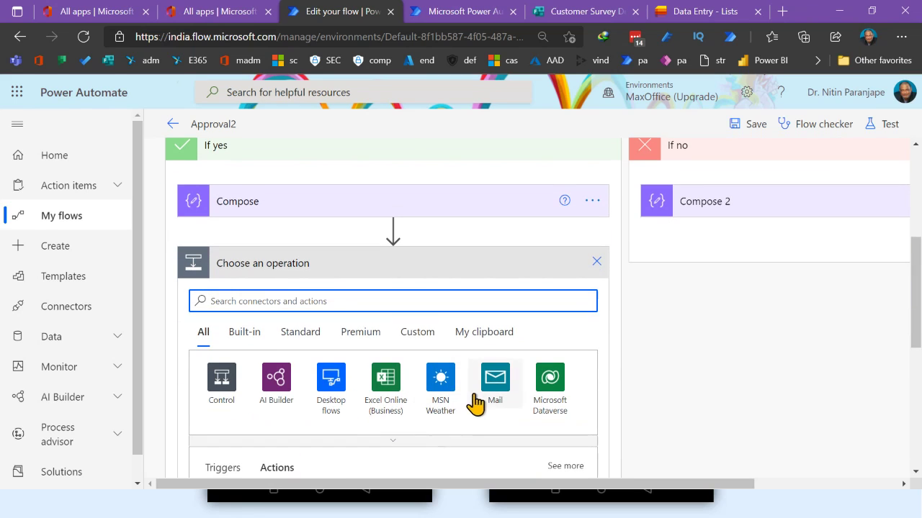
pyautogui.click(596, 264)
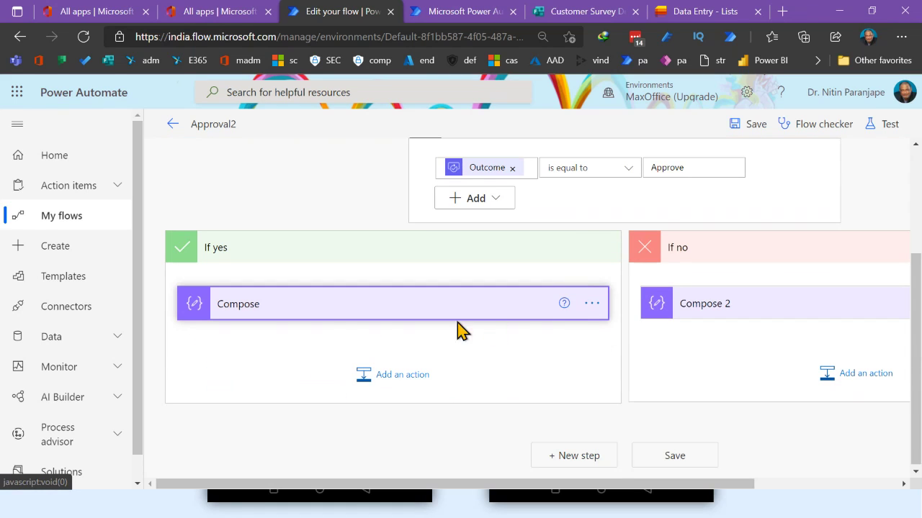
# Add Response summary, Completion date and approver user principal name to the If yes Compose inputs
pyautogui.click(319, 313)
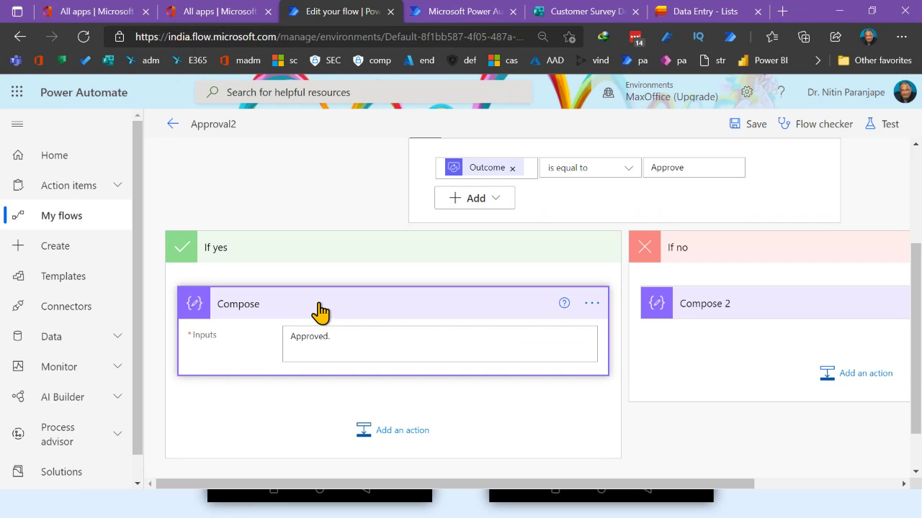
pyautogui.click(381, 346)
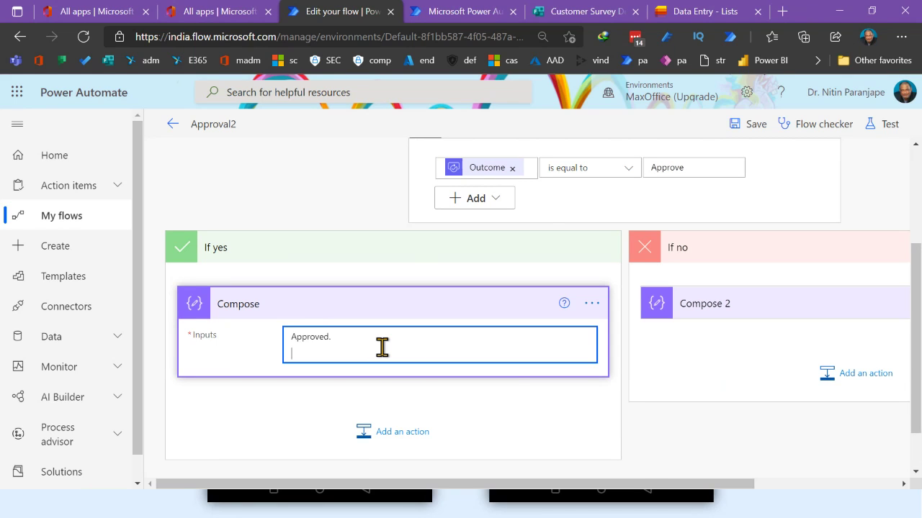
pyautogui.scroll(-2, 736, 401)
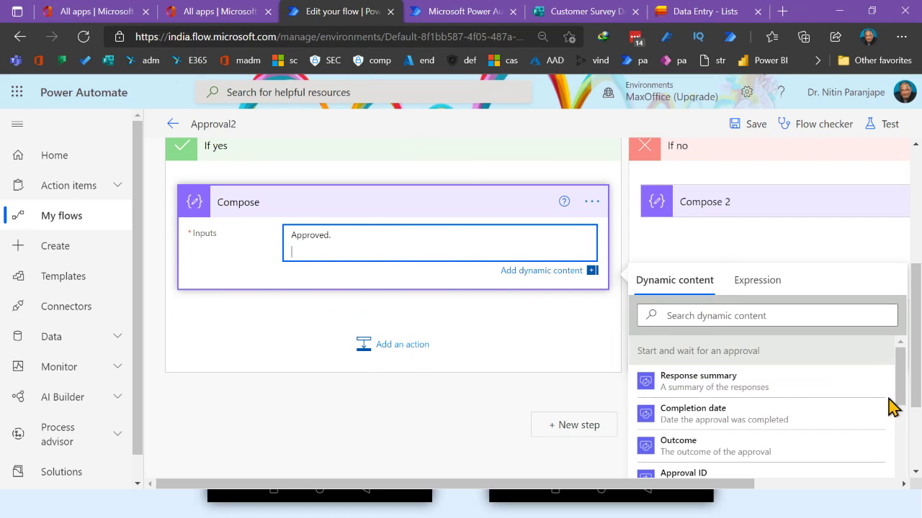
pyautogui.scroll(5, 559, 274)
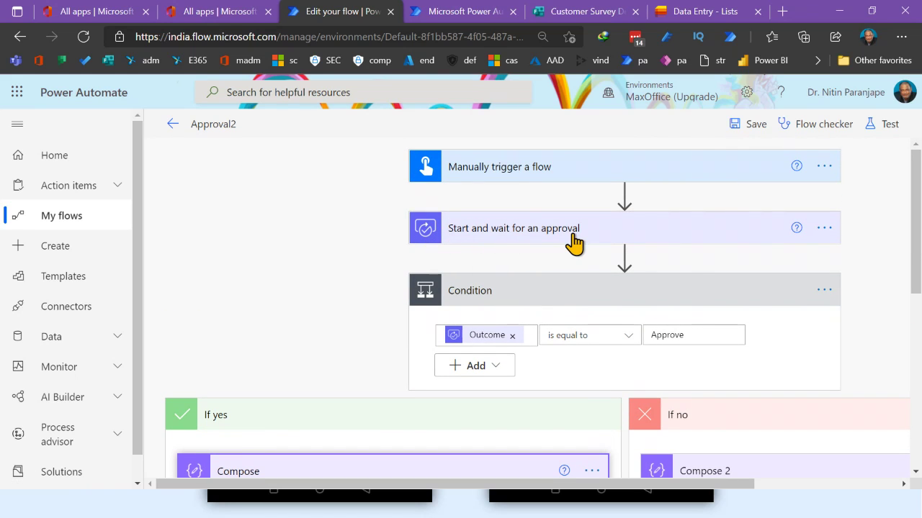
pyautogui.scroll(-4, 766, 313)
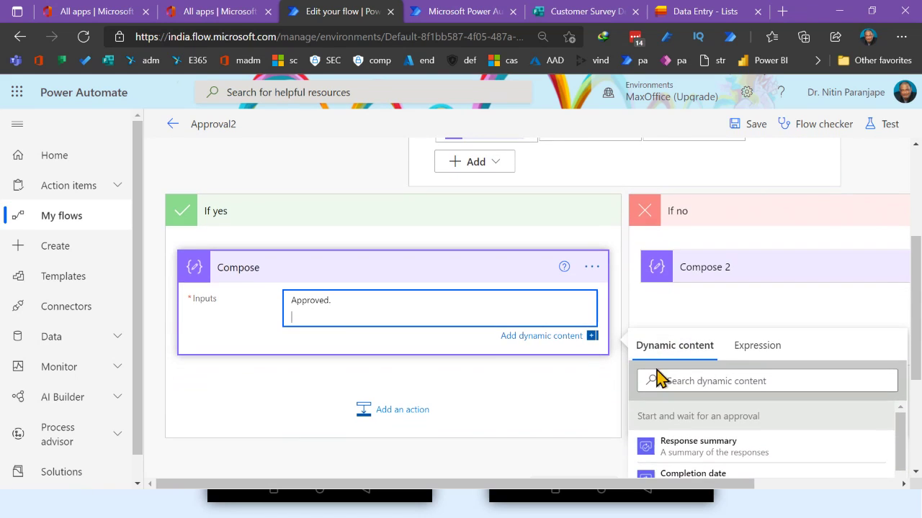
pyautogui.scroll(-4, 693, 383)
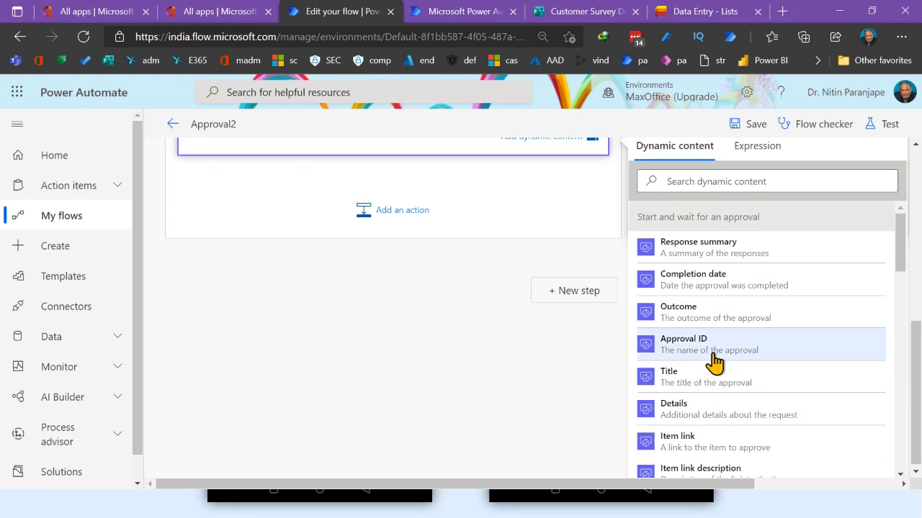
pyautogui.scroll(-1, 714, 363)
pyautogui.scroll(-1, 715, 364)
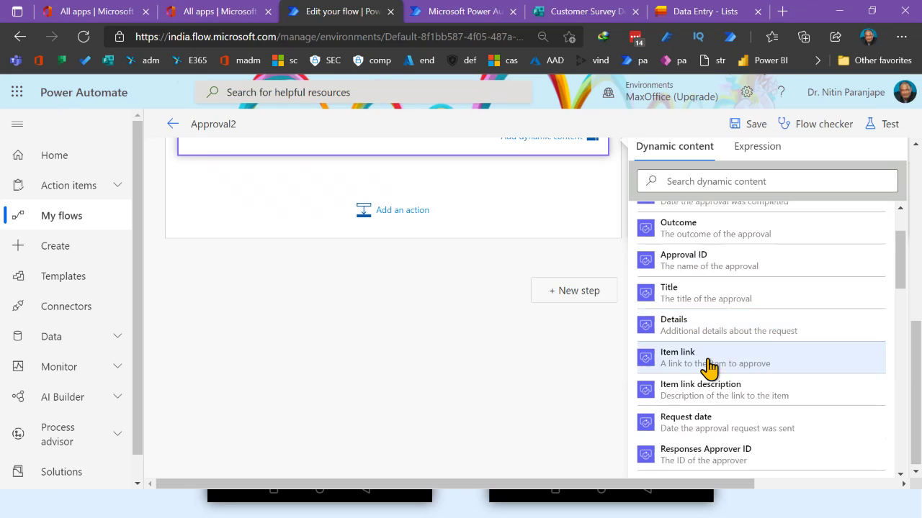
pyautogui.scroll(-1, 709, 370)
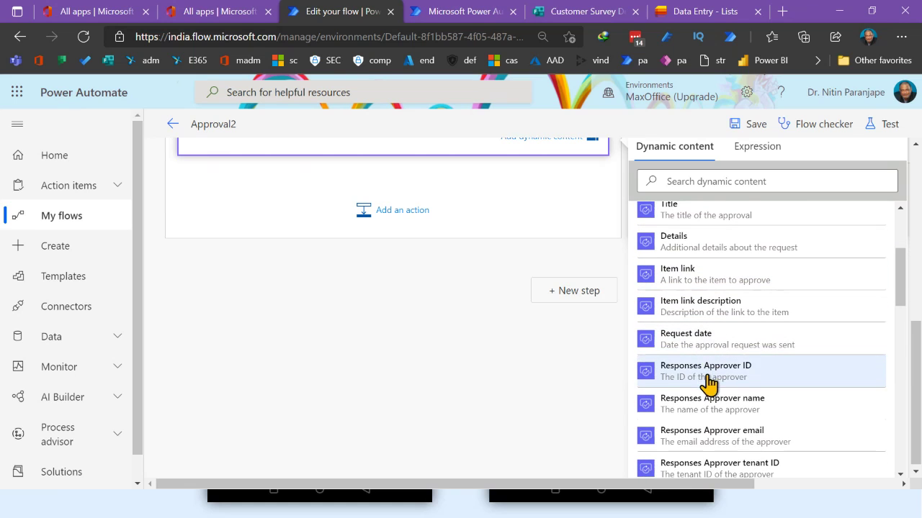
pyautogui.scroll(-1, 709, 382)
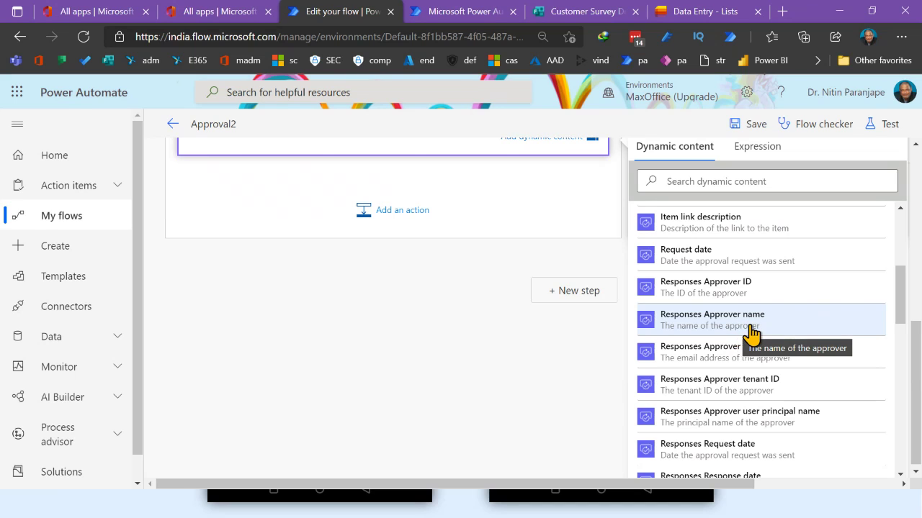
pyautogui.click(816, 426)
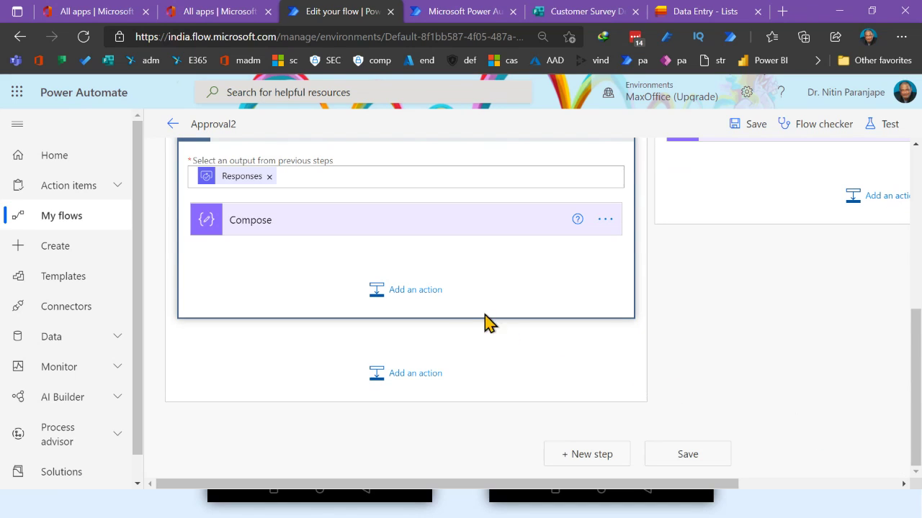
# Review the Compose inputs, now wrapped in Apply to each over Responses
pyautogui.click(388, 243)
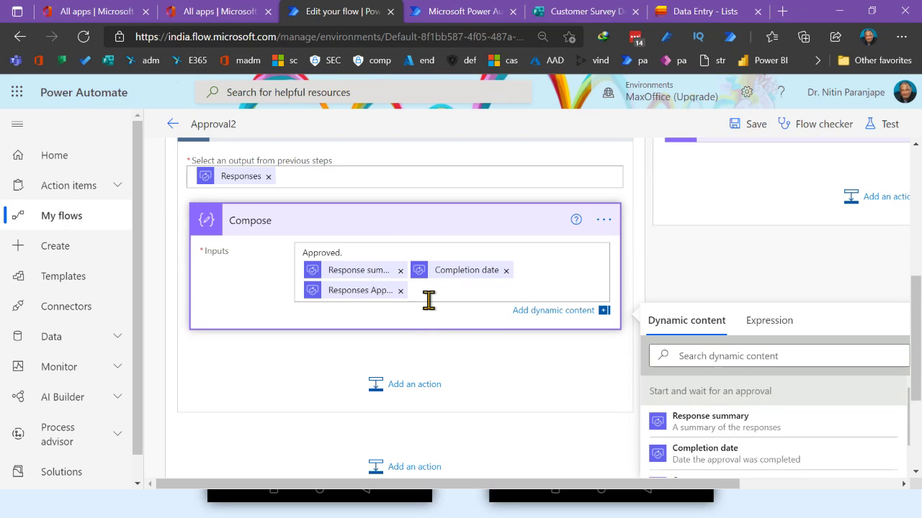
pyautogui.scroll(3, 409, 336)
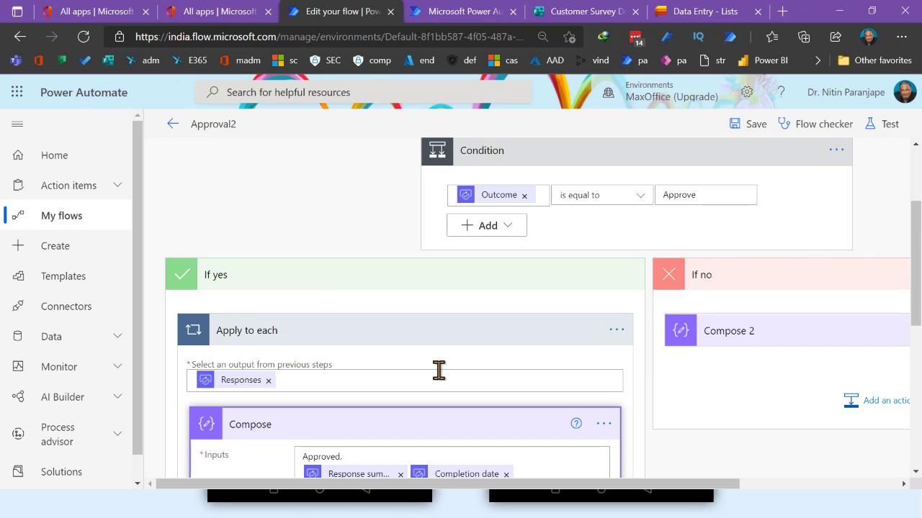
pyautogui.scroll(-3, 438, 370)
pyautogui.scroll(-4, 774, 411)
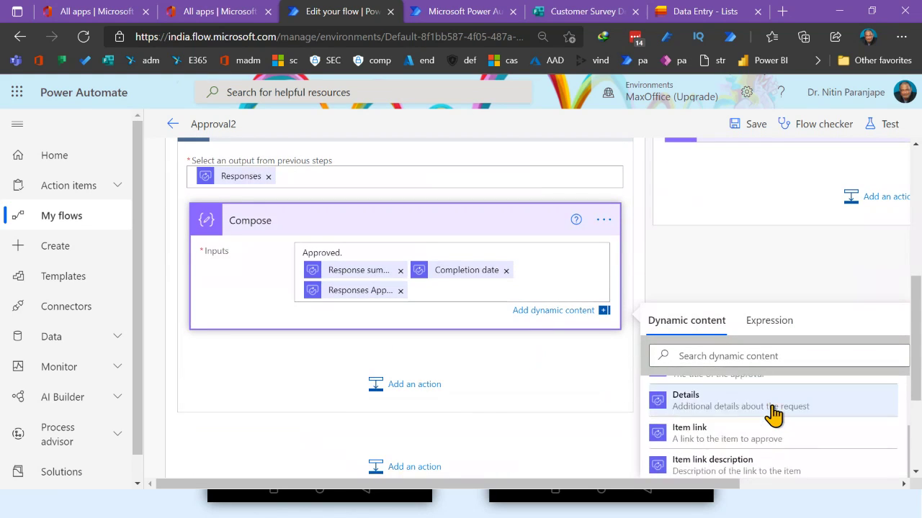
pyautogui.scroll(-2, 774, 411)
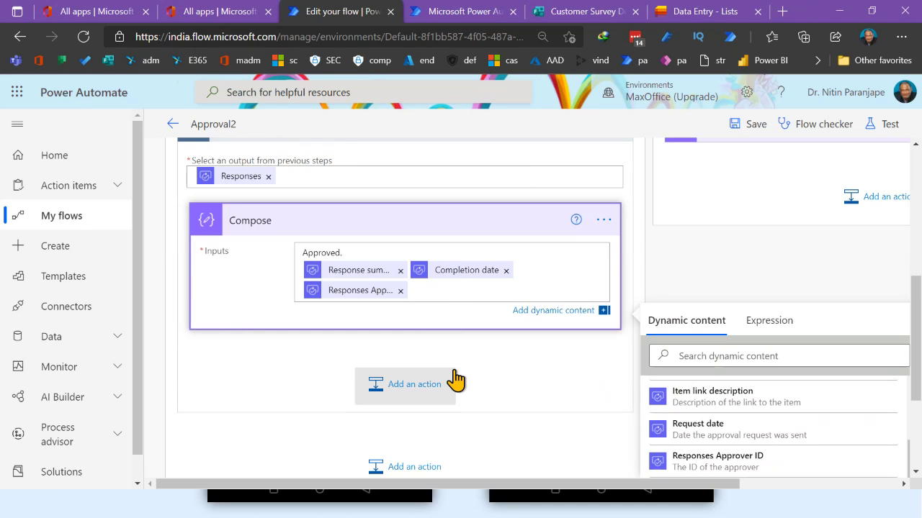
# Discard unsaved changes, reopen Approval2, and expand its Condition and approval steps
pyautogui.click(171, 125)
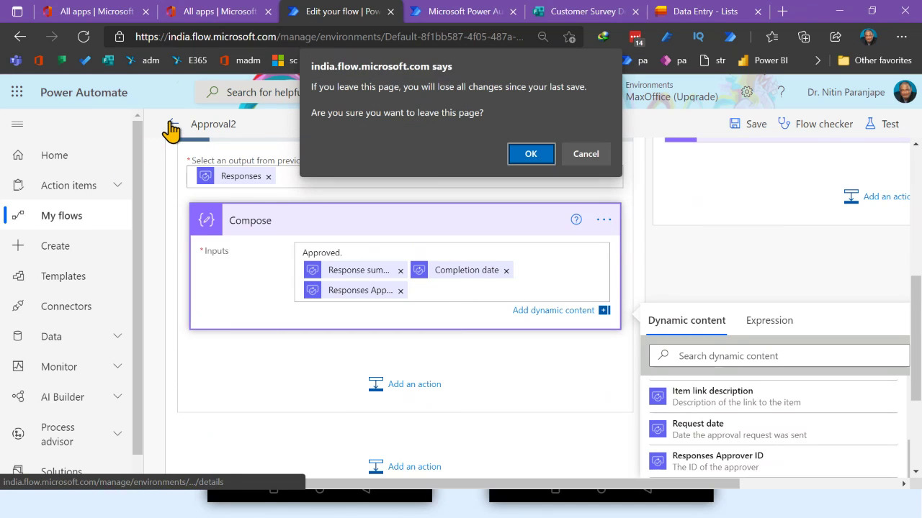
pyautogui.click(523, 164)
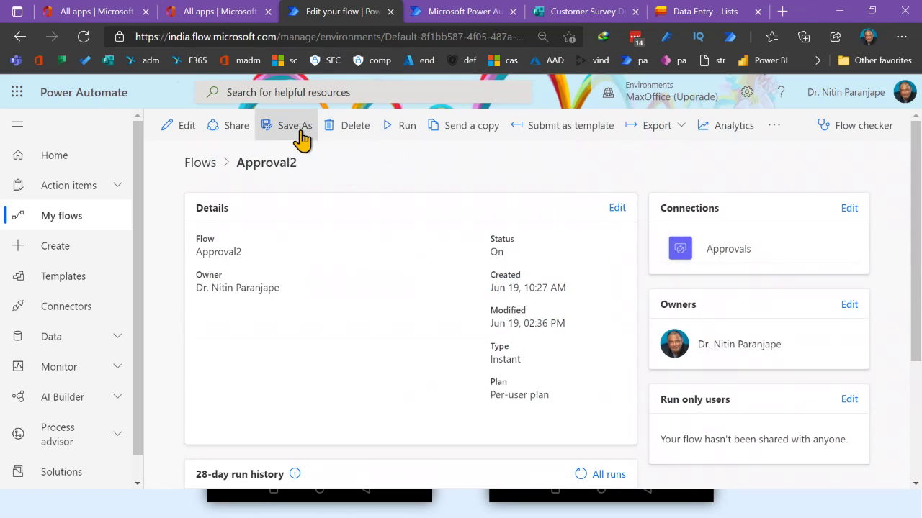
pyautogui.click(167, 126)
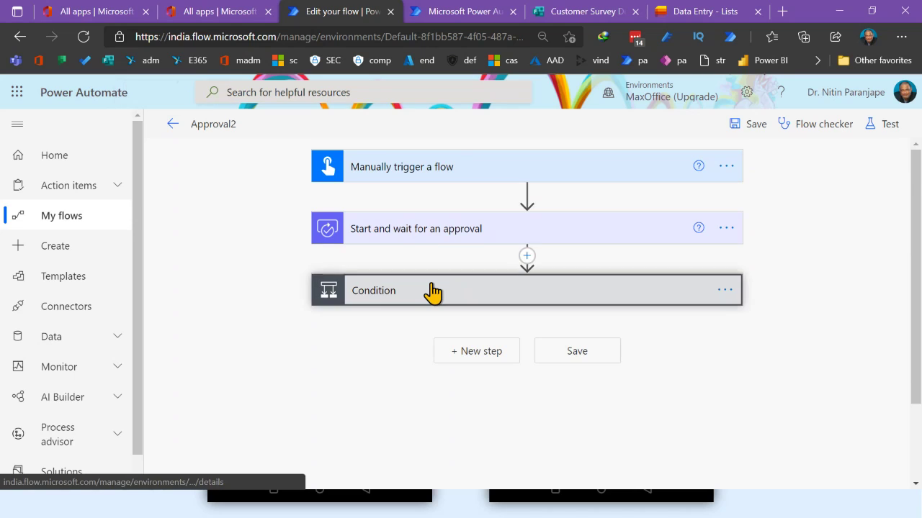
pyautogui.click(432, 292)
pyautogui.click(563, 234)
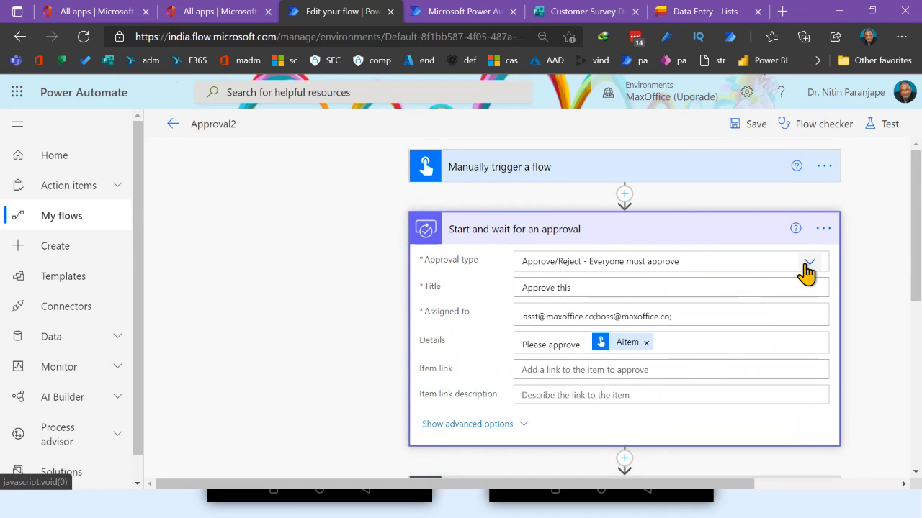
# Set the approval to First to respond and the Condition to Outcome is equal to Approve
pyautogui.click(773, 268)
pyautogui.click(589, 302)
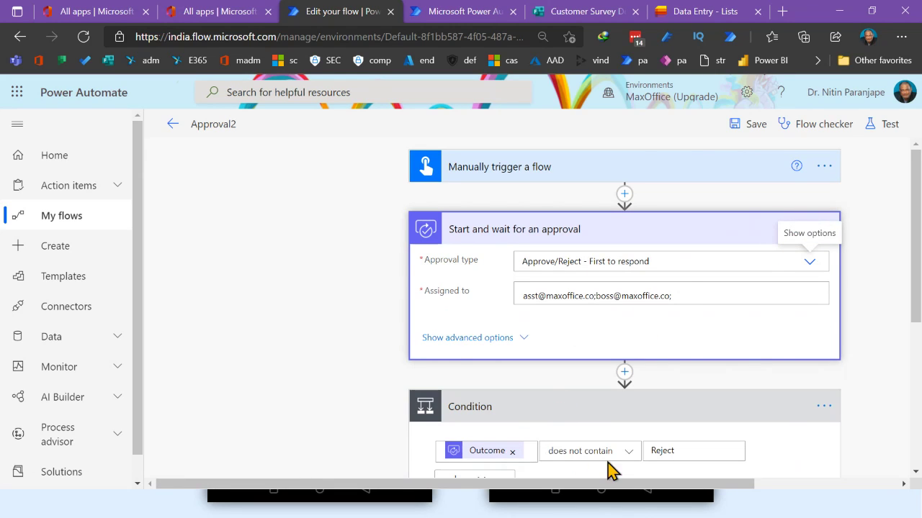
pyautogui.click(608, 455)
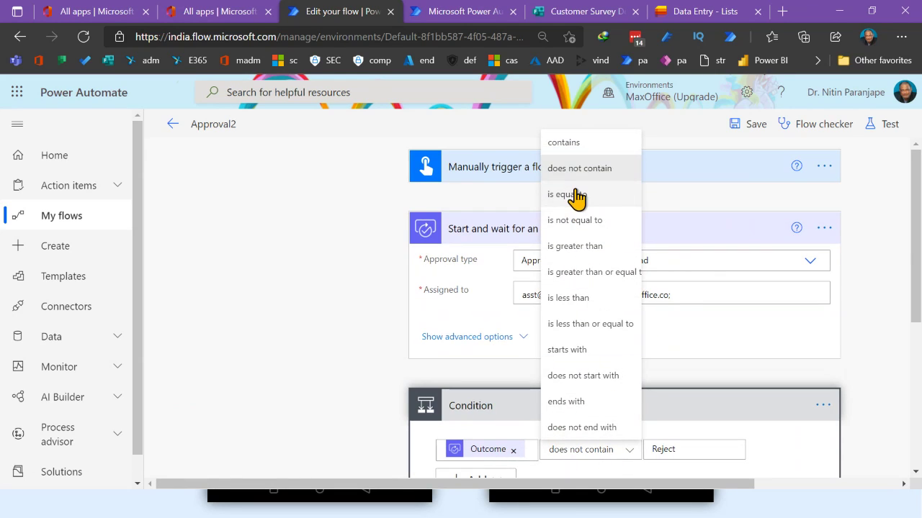
pyautogui.click(578, 197)
pyautogui.click(687, 448)
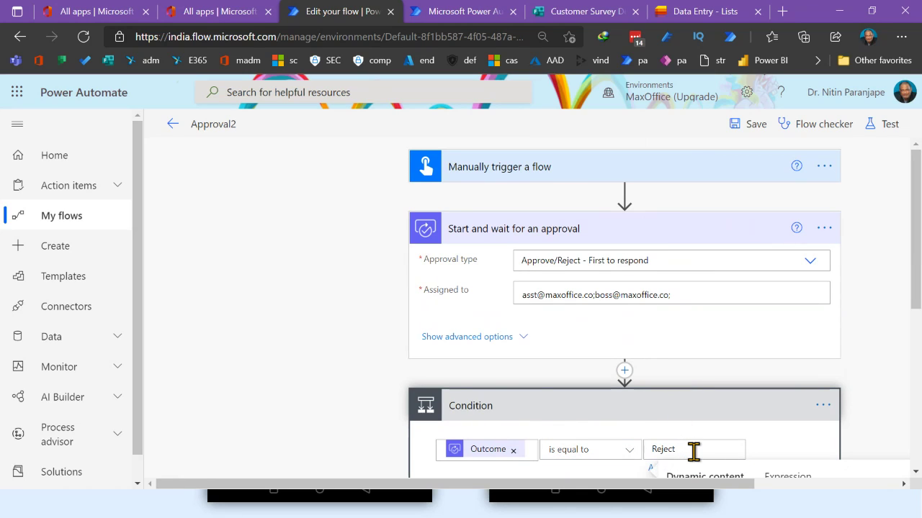
pyautogui.press('BackSpace')
pyautogui.press('BackSpace')
pyautogui.press('BackSpace')
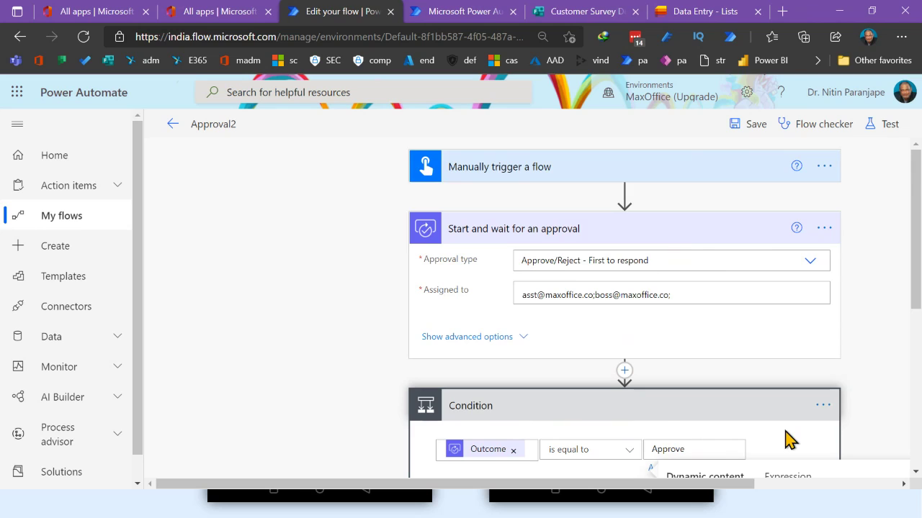
pyautogui.scroll(-2, 789, 440)
pyautogui.click(820, 337)
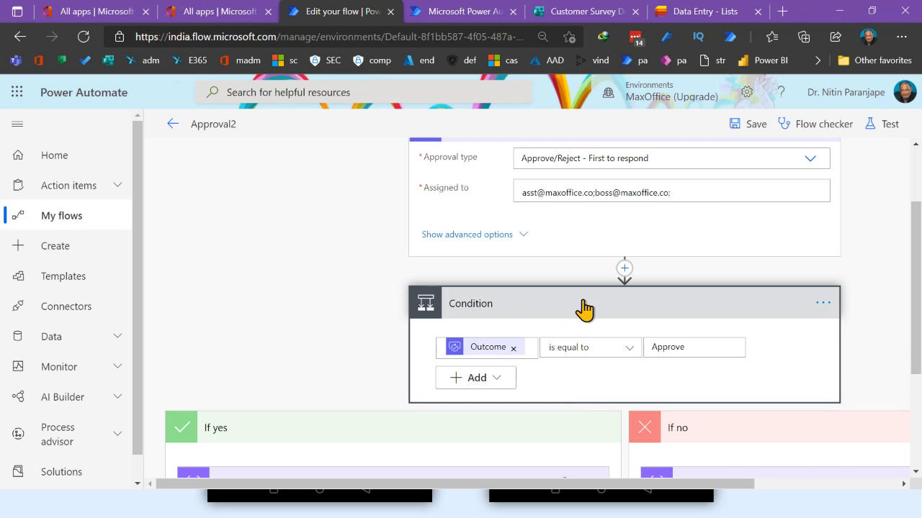
# Save Approval2 and run a manual test with Aitem 'Gaming PC. 5.5 lacs. pls approve'
pyautogui.click(742, 128)
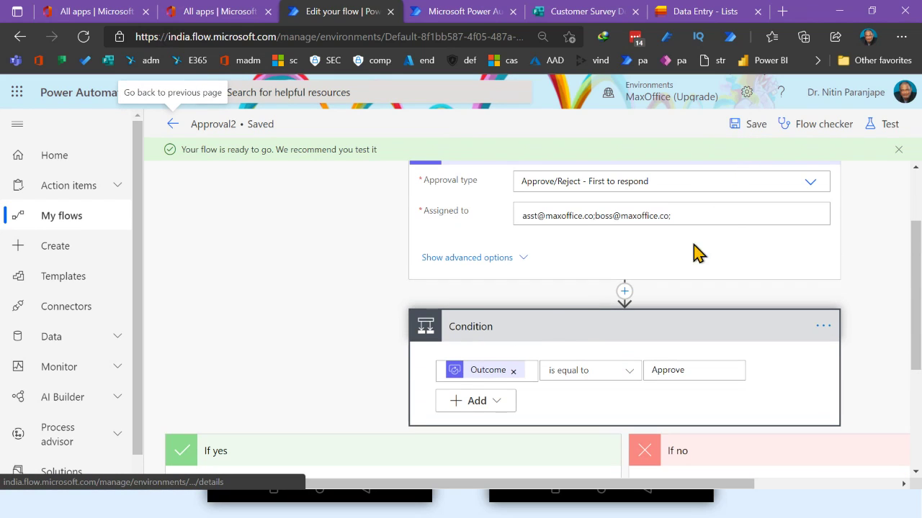
pyautogui.click(888, 142)
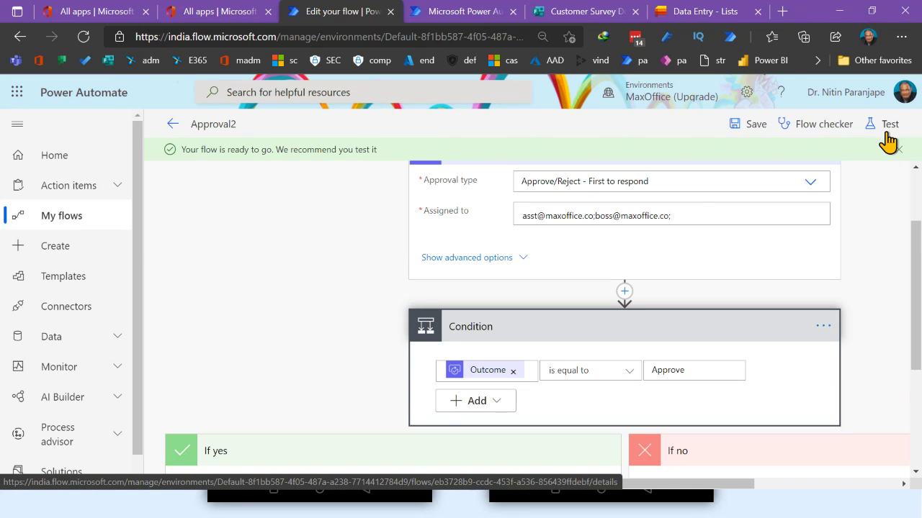
pyautogui.click(696, 159)
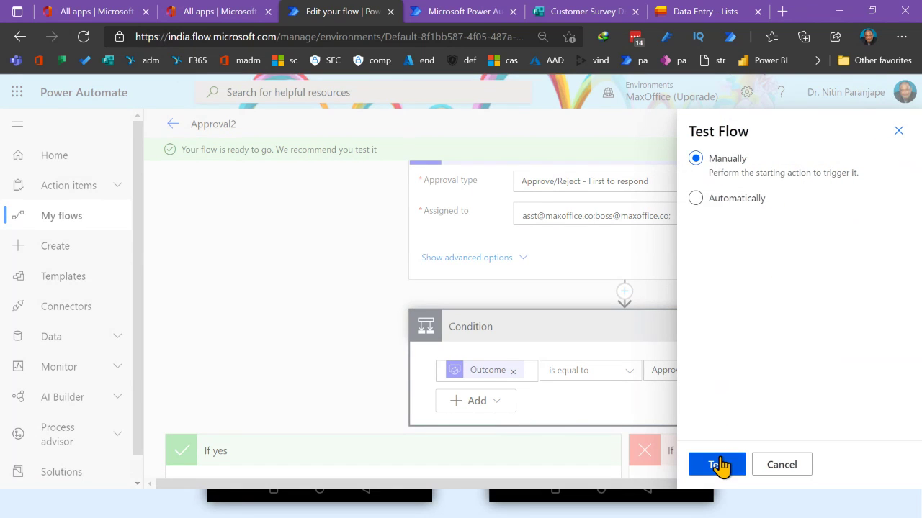
pyautogui.click(718, 465)
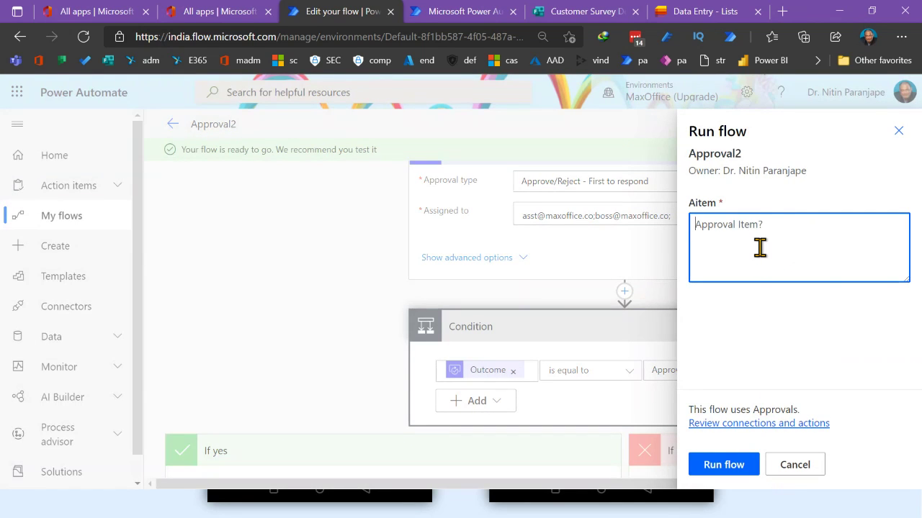
pyautogui.write('Gami')
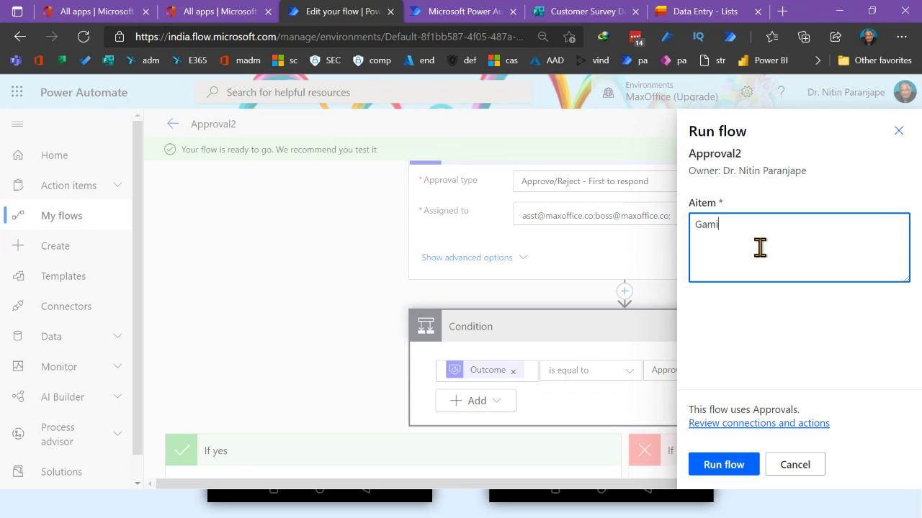
pyautogui.write('ng P')
pyautogui.write('approve')
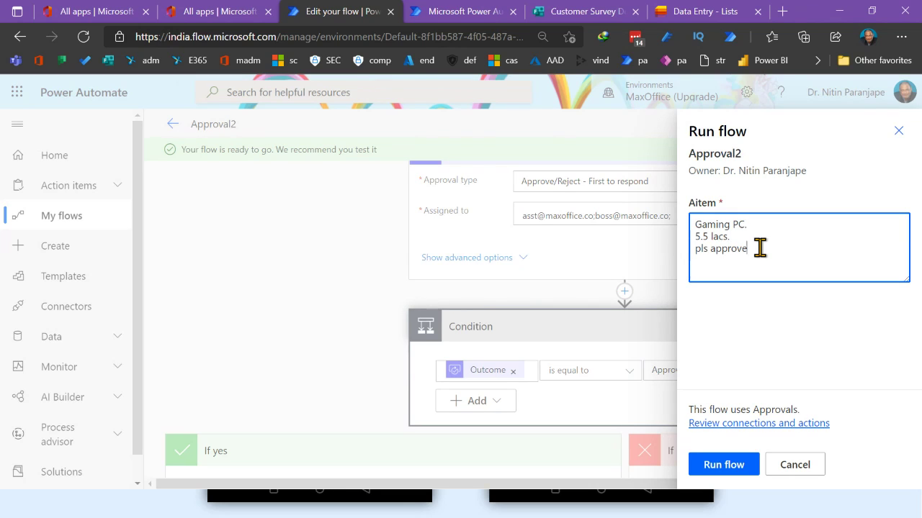
pyautogui.click(726, 466)
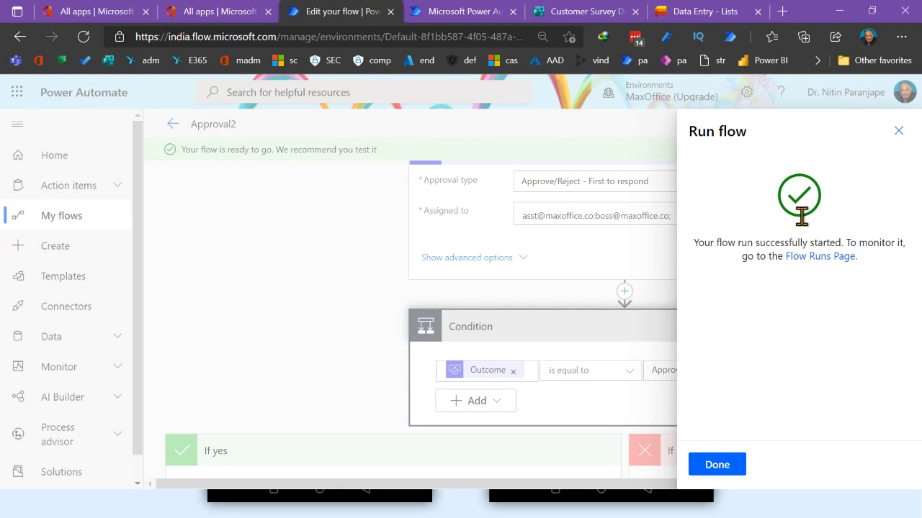
pyautogui.click(717, 465)
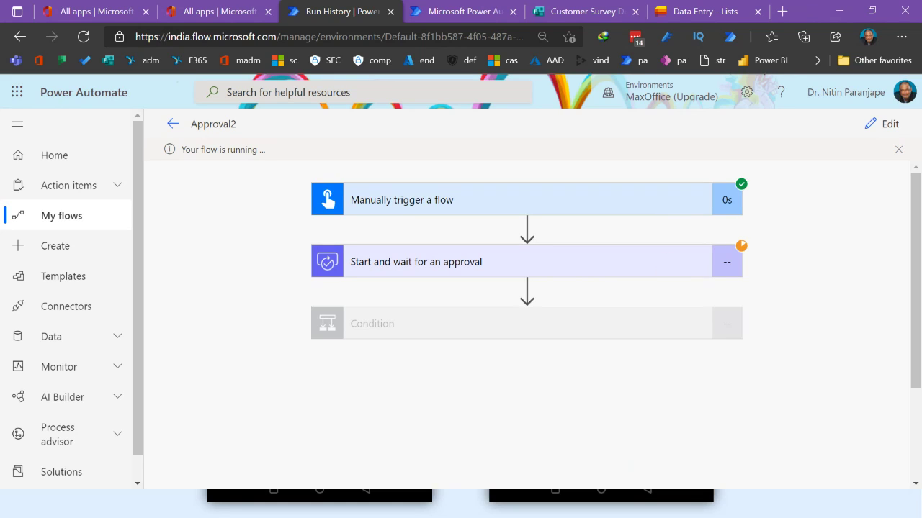
# Switch to Outlook and show the boss's inbox with the new high-importance Approve this request email
pyautogui.hotkey('alt', 'Tab')
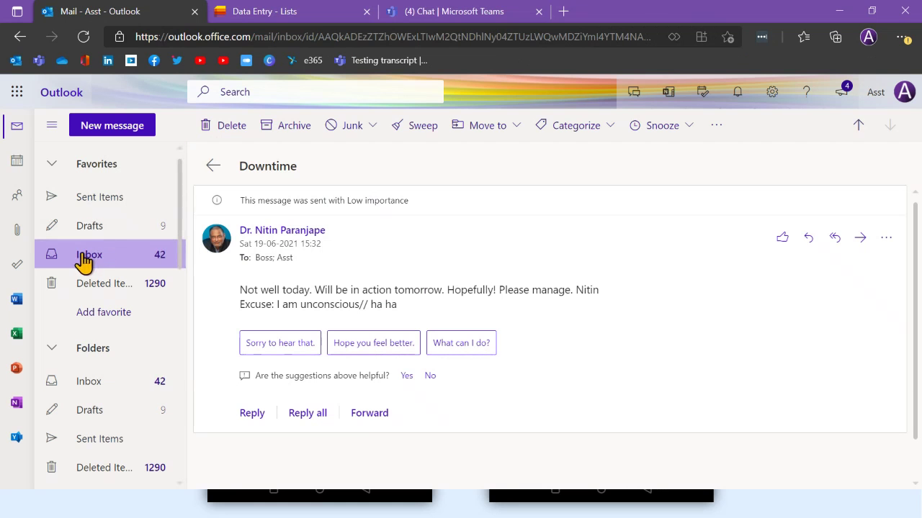
pyautogui.click(156, 279)
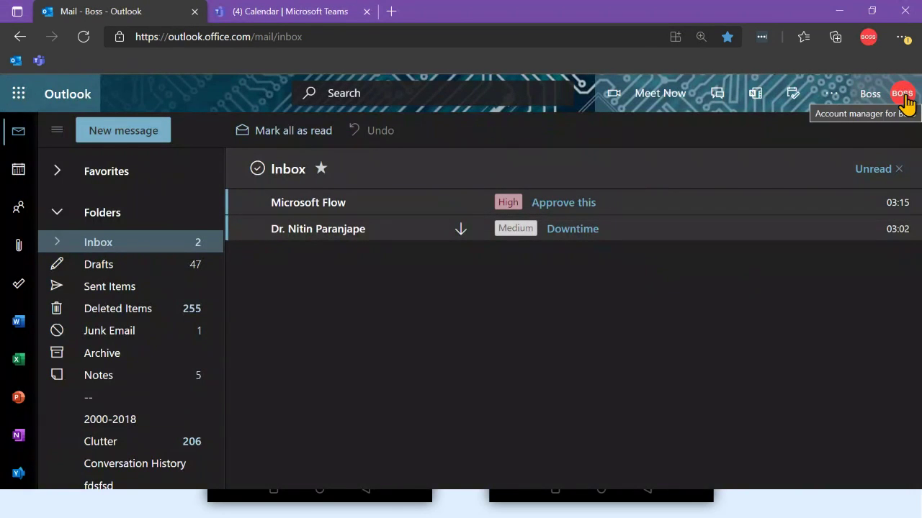
# Reject the Gaming PC approval with the comment 'Are you dumb?', then return to Power Automate
pyautogui.click(547, 208)
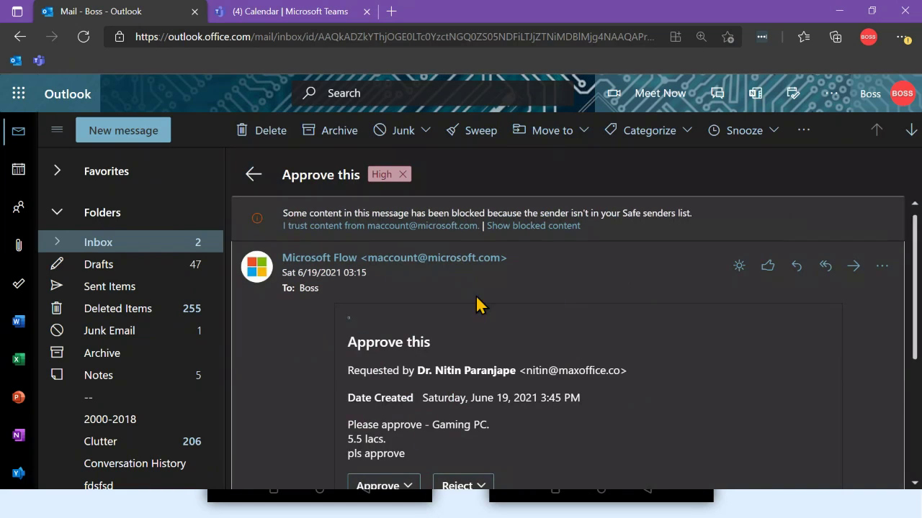
pyautogui.scroll(-3, 479, 299)
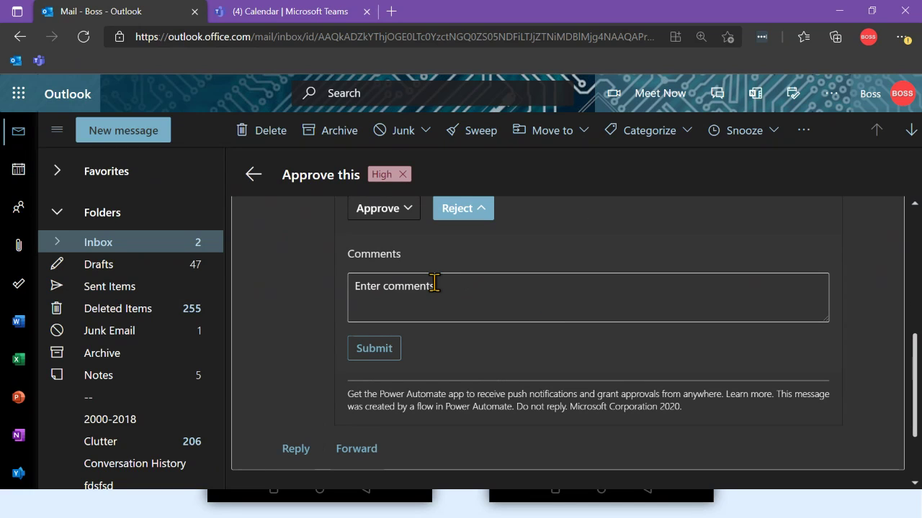
pyautogui.click(445, 287)
pyautogui.write('Are you dumb?')
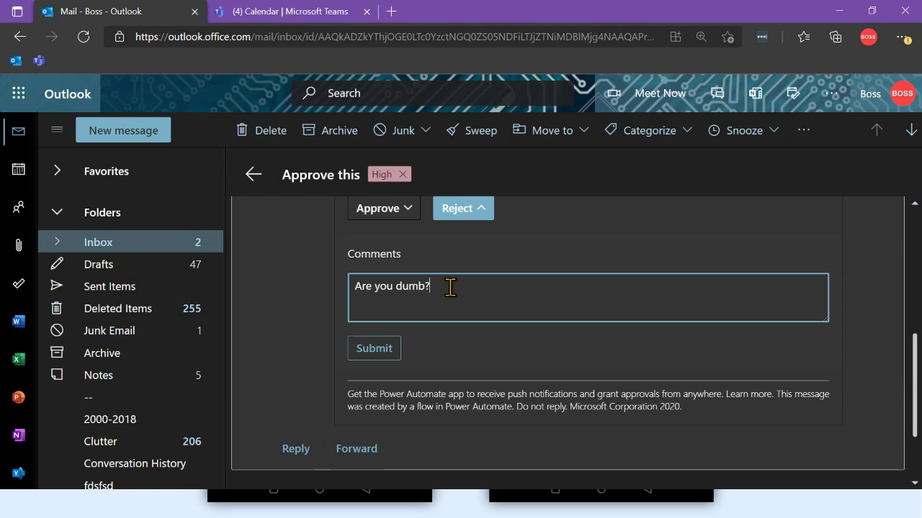
pyautogui.click(374, 349)
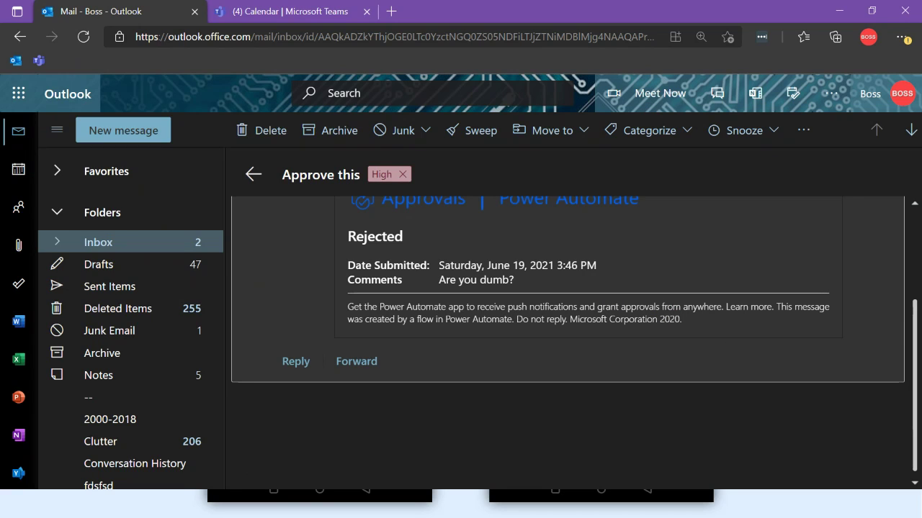
pyautogui.hotkey('alt', 'Tab')
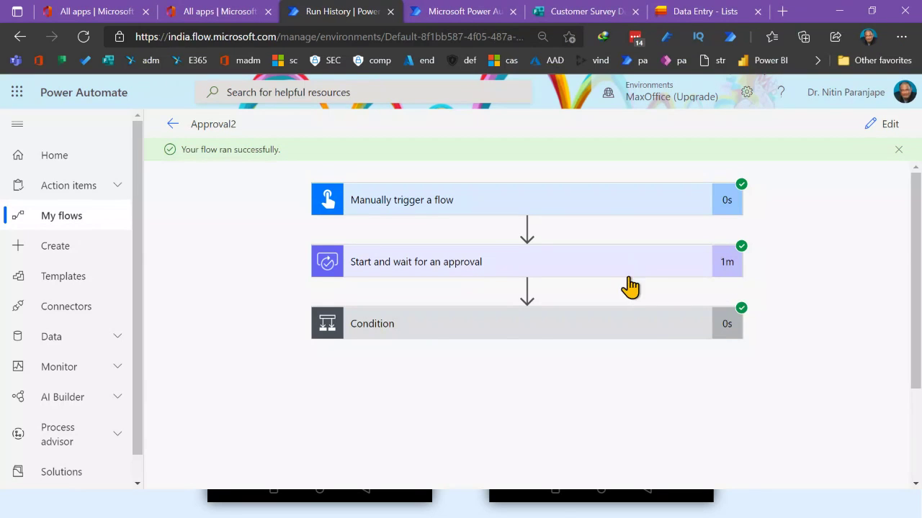
# Expand the Condition step's run details in the Approval2 run
pyautogui.click(570, 336)
pyautogui.scroll(-2, 576, 338)
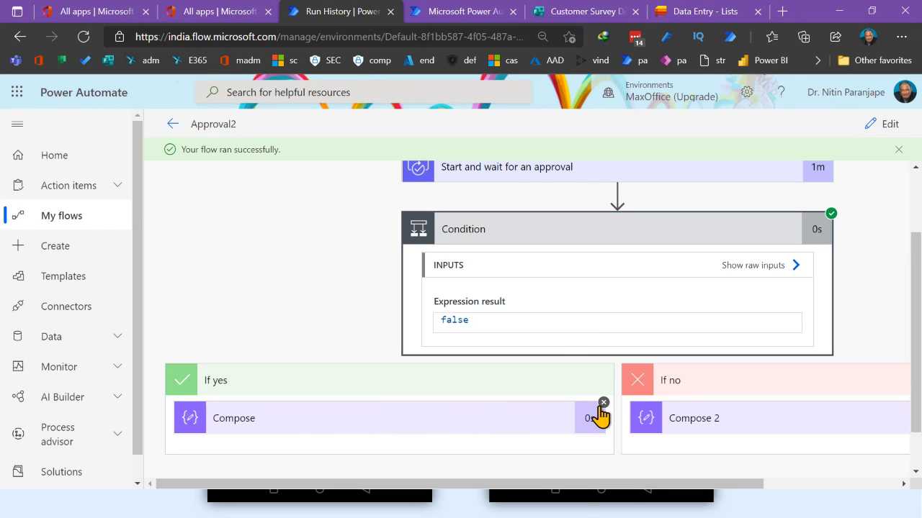
pyautogui.moveTo(583, 492); pyautogui.dragTo(899, 490)
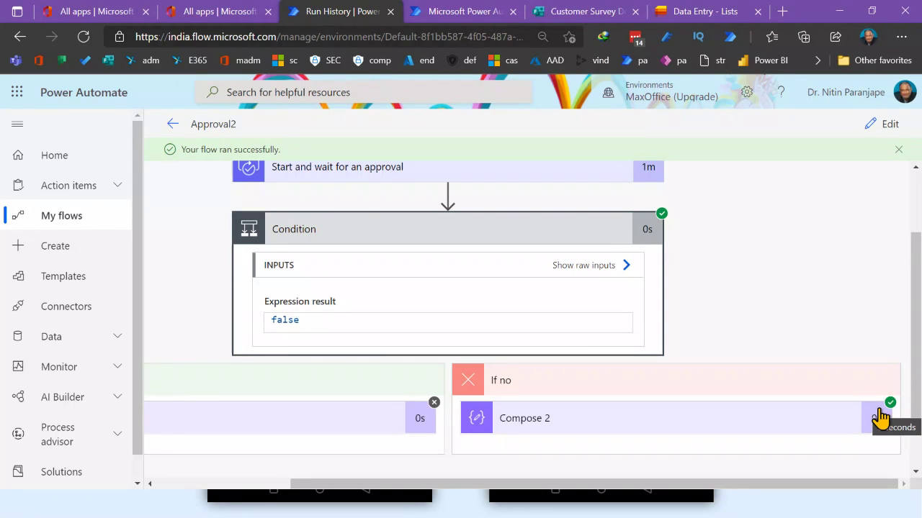
# Expand Compose 2 and check the Condition's raw inputs, confirming it evaluated to false
pyautogui.click(720, 428)
pyautogui.scroll(-3, 720, 428)
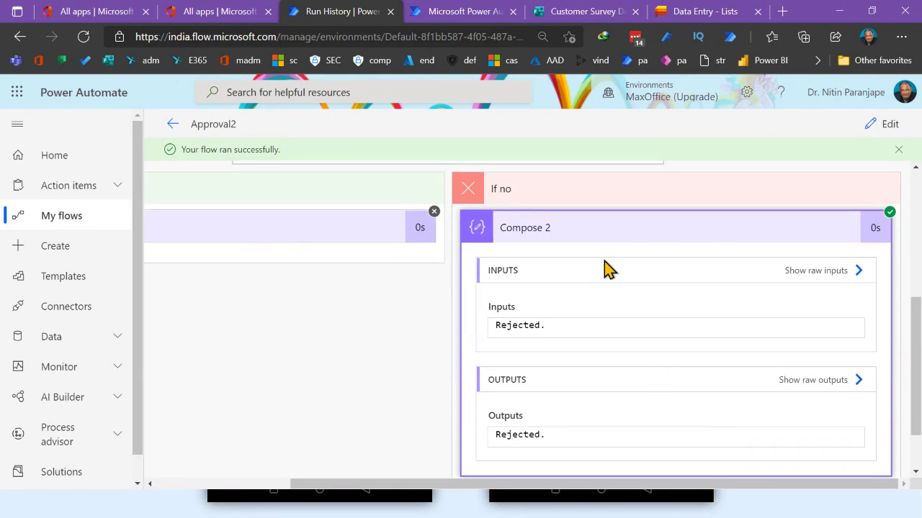
pyautogui.scroll(4, 574, 321)
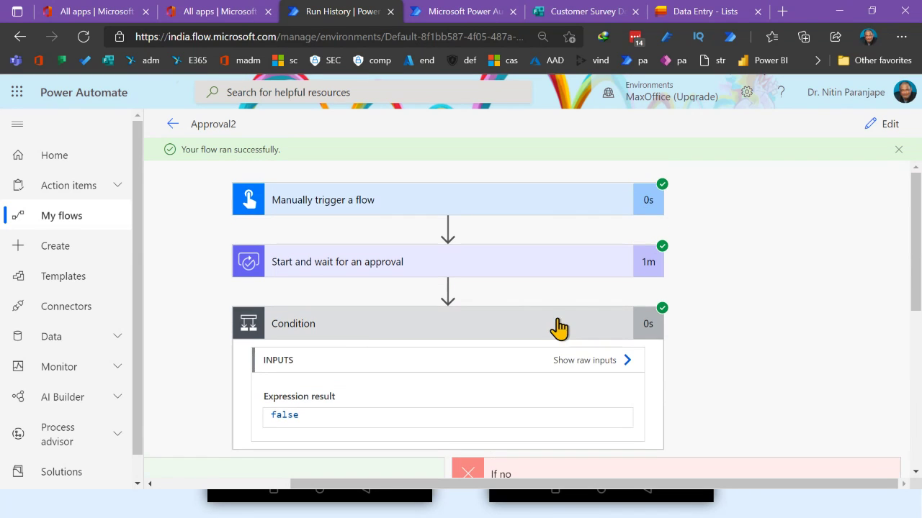
pyautogui.click(609, 363)
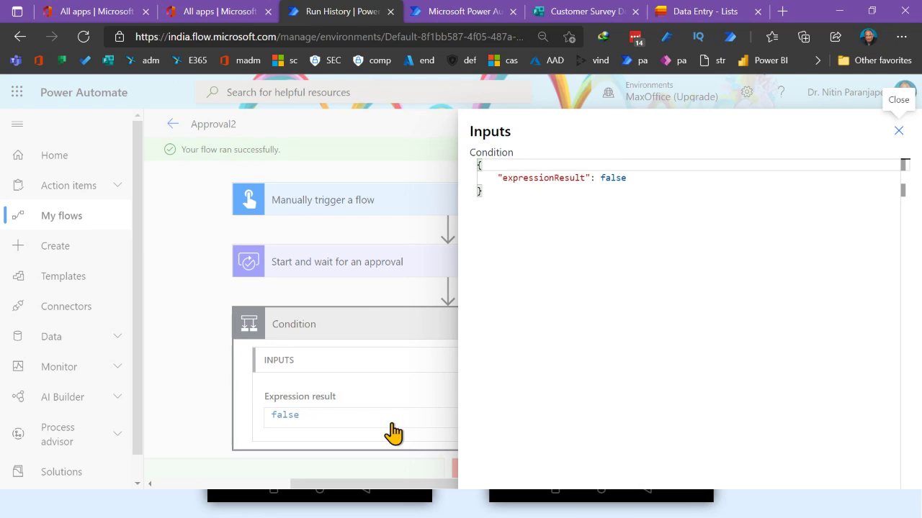
pyautogui.click(371, 332)
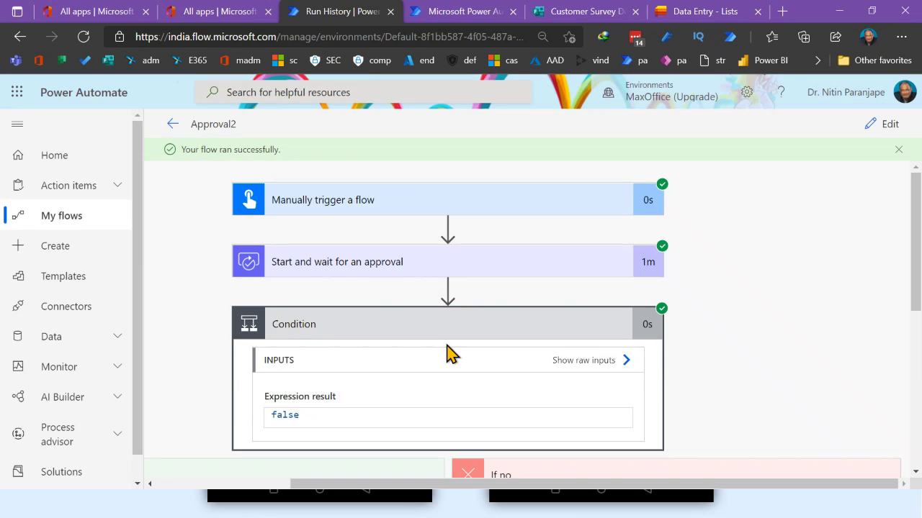
pyautogui.scroll(-2, 578, 405)
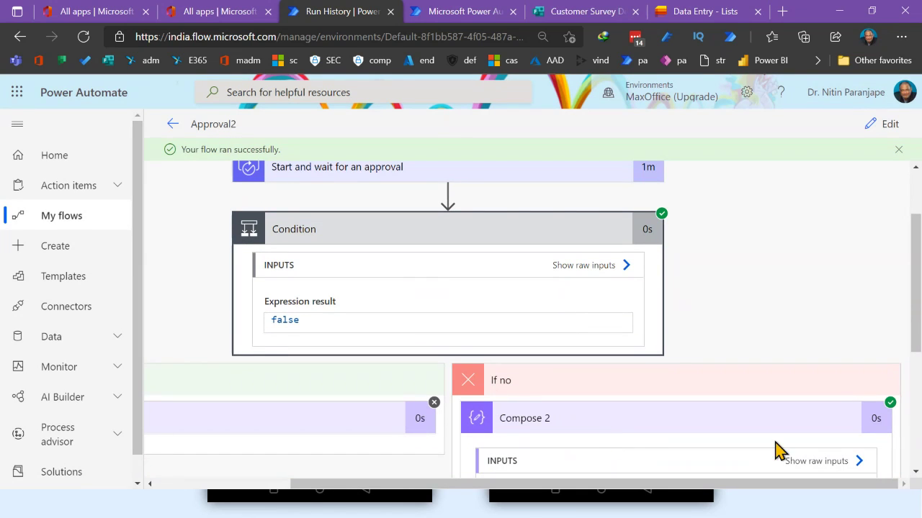
pyautogui.scroll(2, 504, 302)
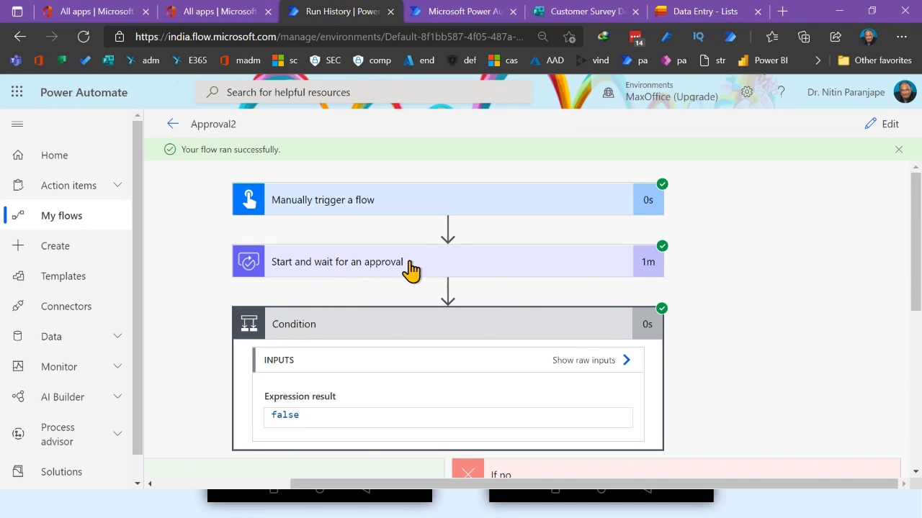
# Review the approval step's outputs and body JSON showing Reject, then go to the assistant's Outlook
pyautogui.click(411, 270)
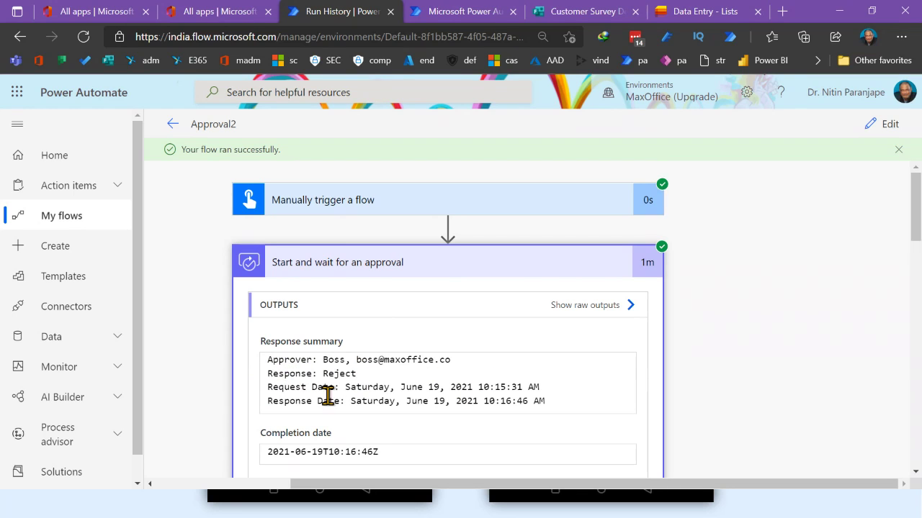
pyautogui.scroll(-2, 302, 368)
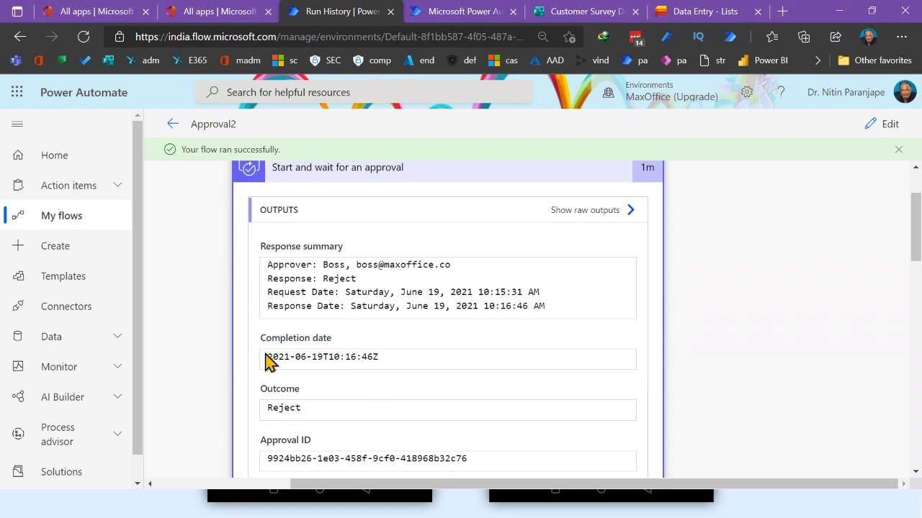
pyautogui.scroll(-2, 364, 358)
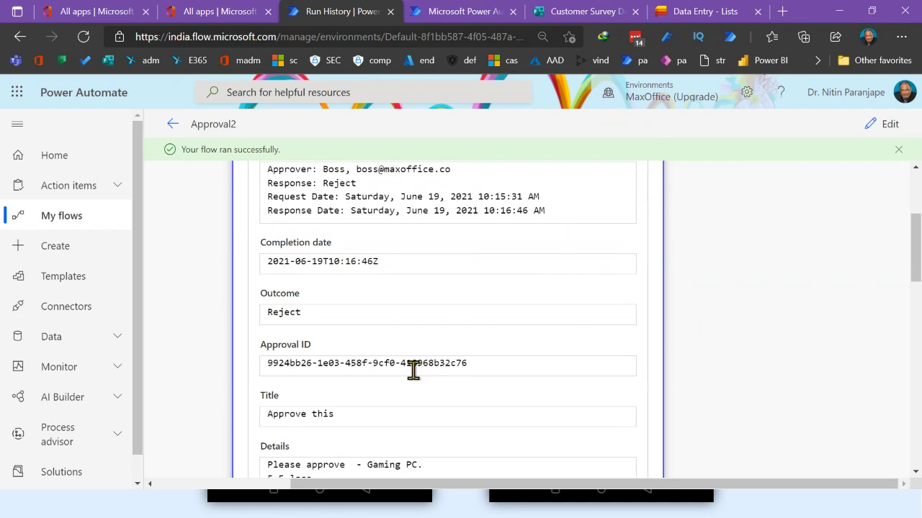
pyautogui.scroll(-3, 411, 370)
pyautogui.scroll(-5, 411, 360)
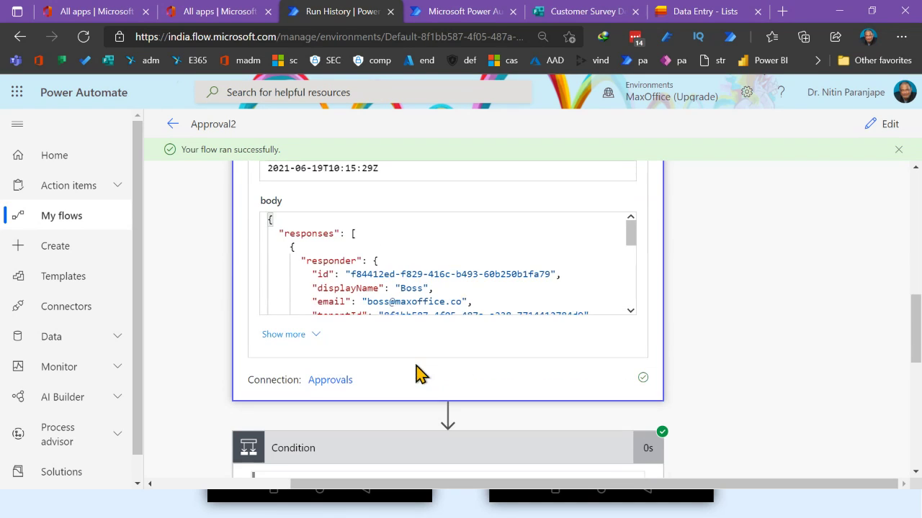
pyautogui.scroll(-8, 475, 276)
pyautogui.scroll(-3, 475, 277)
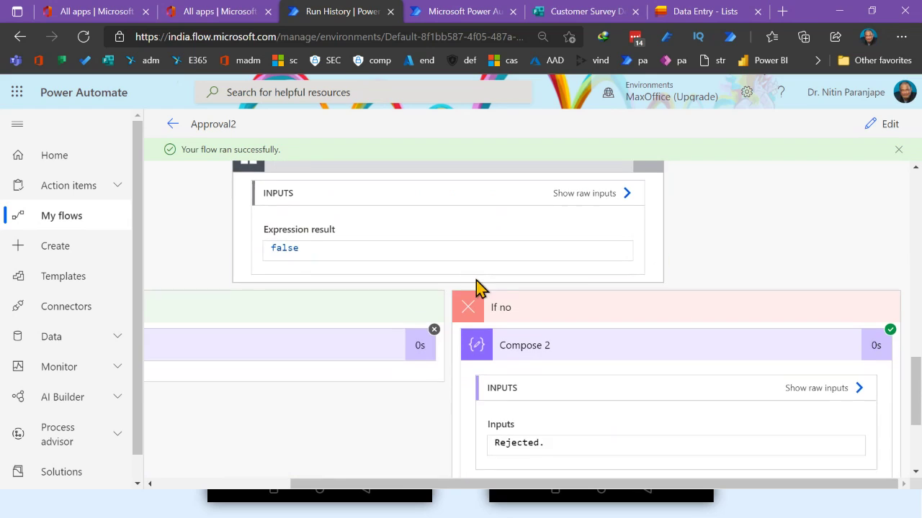
pyautogui.scroll(3, 475, 277)
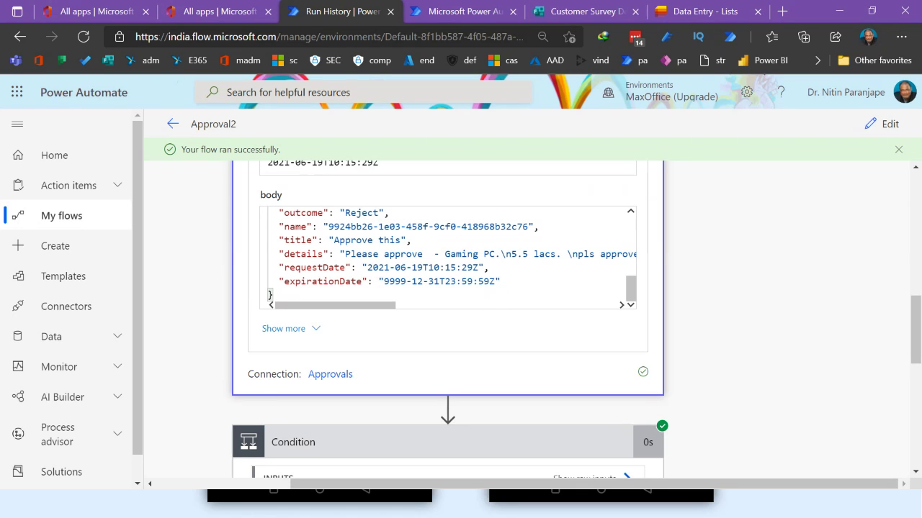
pyautogui.hotkey('alt', 'Tab')
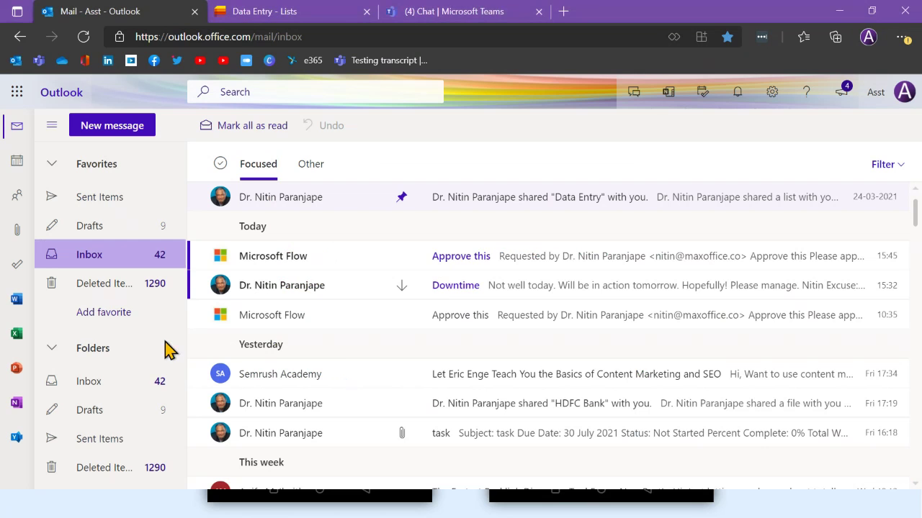
# Open the assistant's Microsoft Flow Approve this request email, which reads 'Others have already completed this request'
pyautogui.click(475, 258)
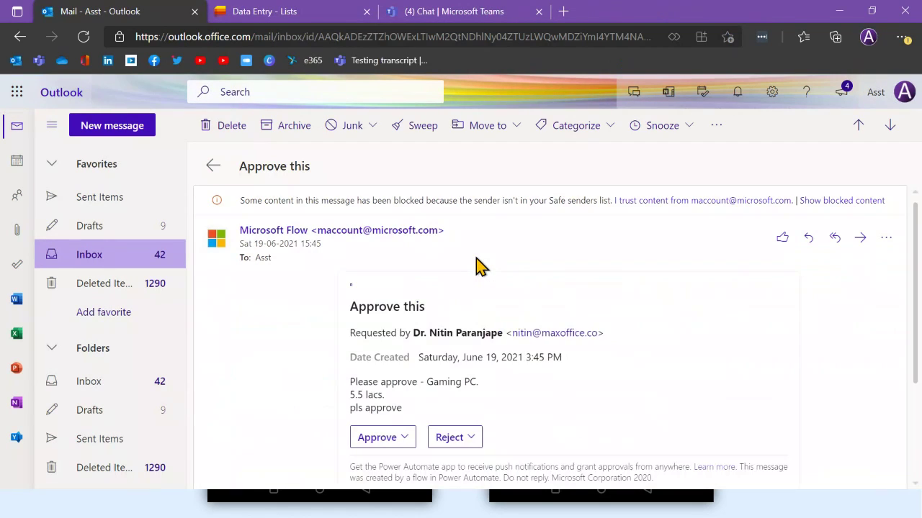
pyautogui.scroll(-1, 561, 301)
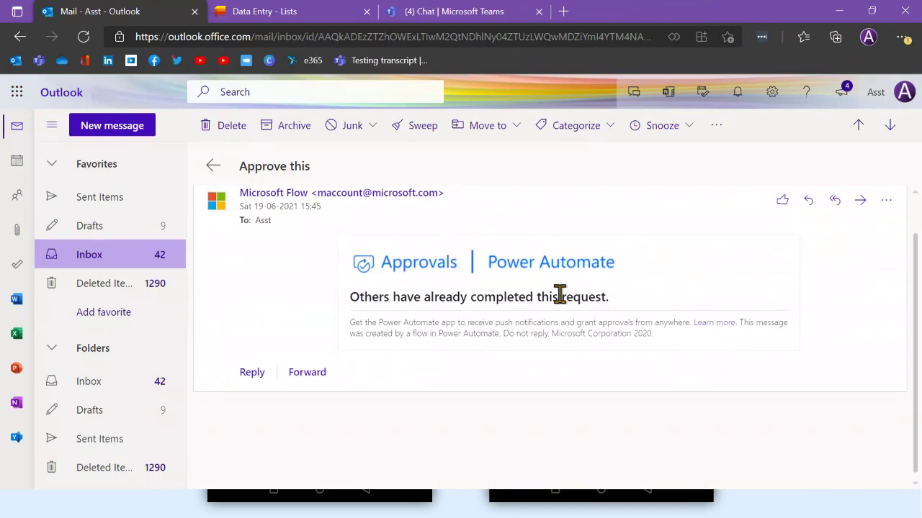
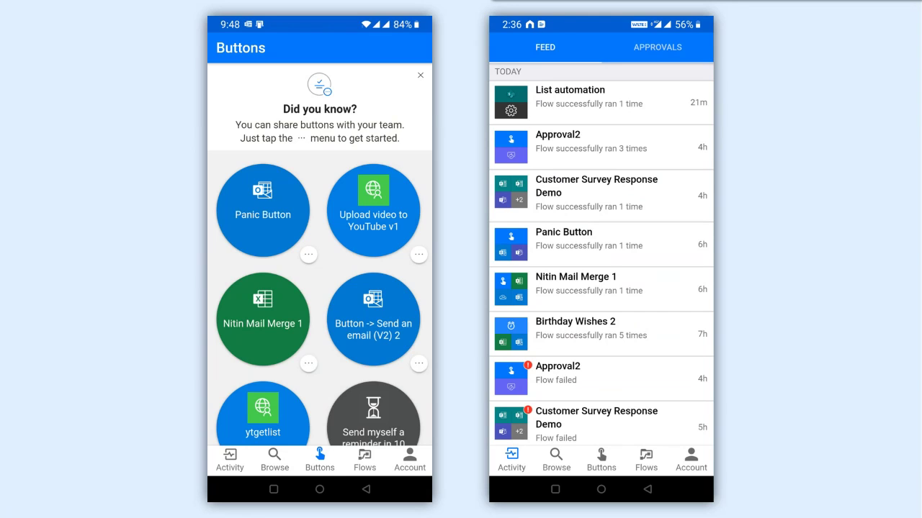
# Open the Approval2 flow in the editor
pyautogui.hotkey('alt', 'Tab')
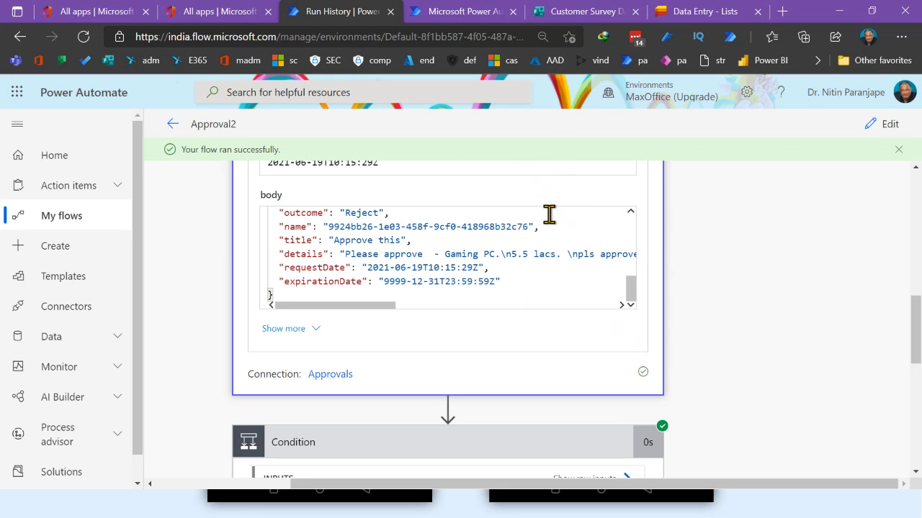
pyautogui.click(883, 130)
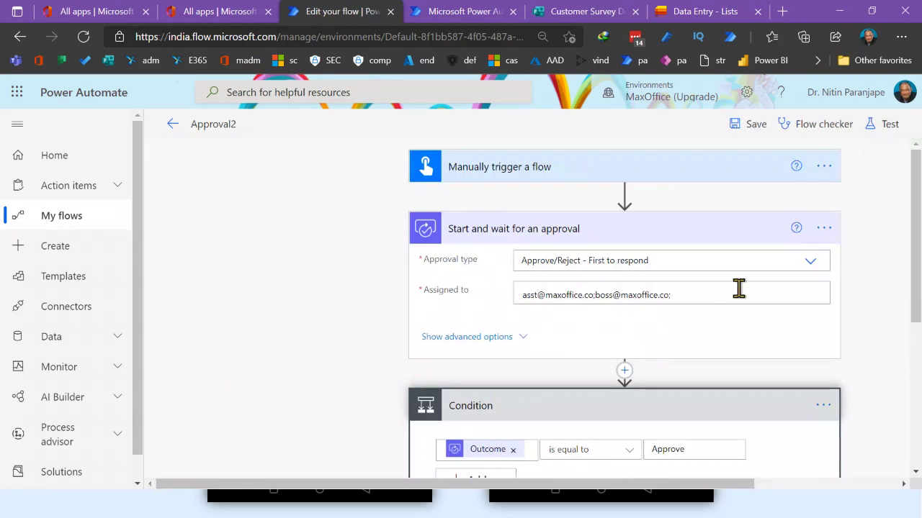
pyautogui.scroll(-2, 712, 298)
pyautogui.scroll(-1, 712, 298)
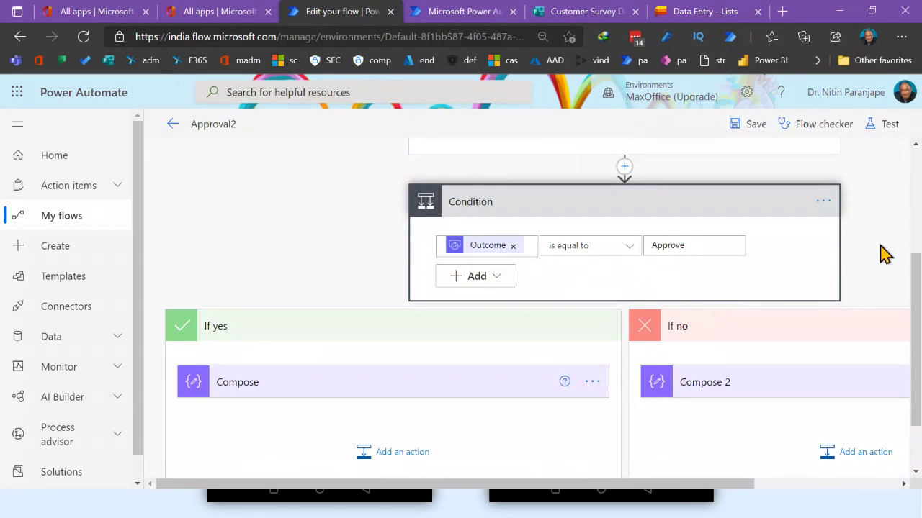
pyautogui.moveTo(621, 494); pyautogui.dragTo(764, 496)
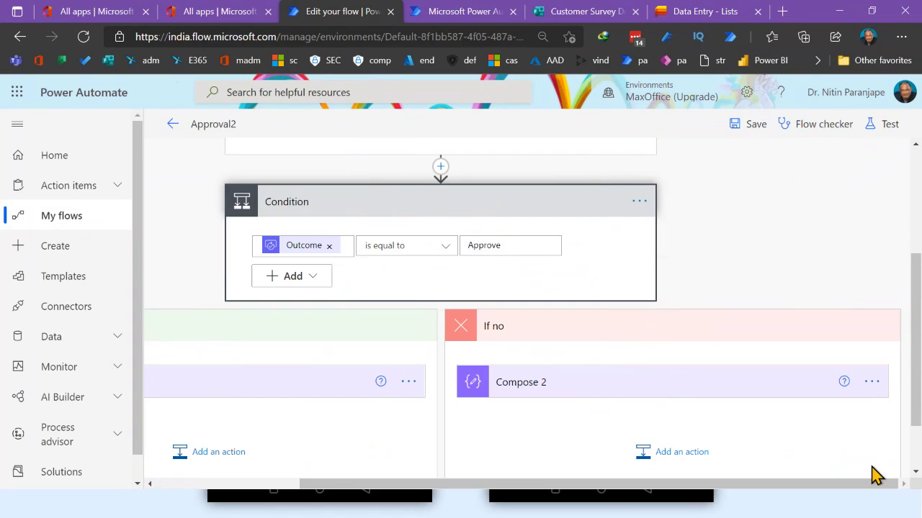
# Test Approval2 automatically with the recently used trigger from three minutes ago
pyautogui.click(894, 127)
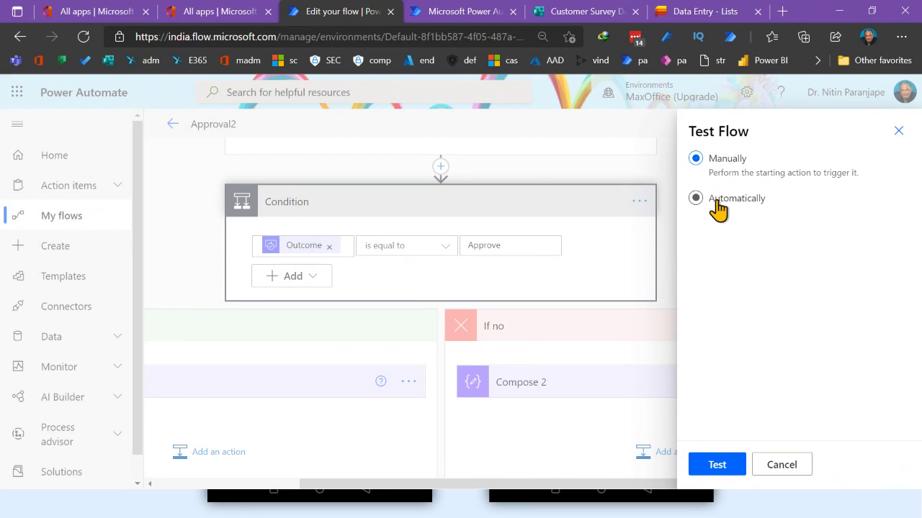
pyautogui.click(718, 206)
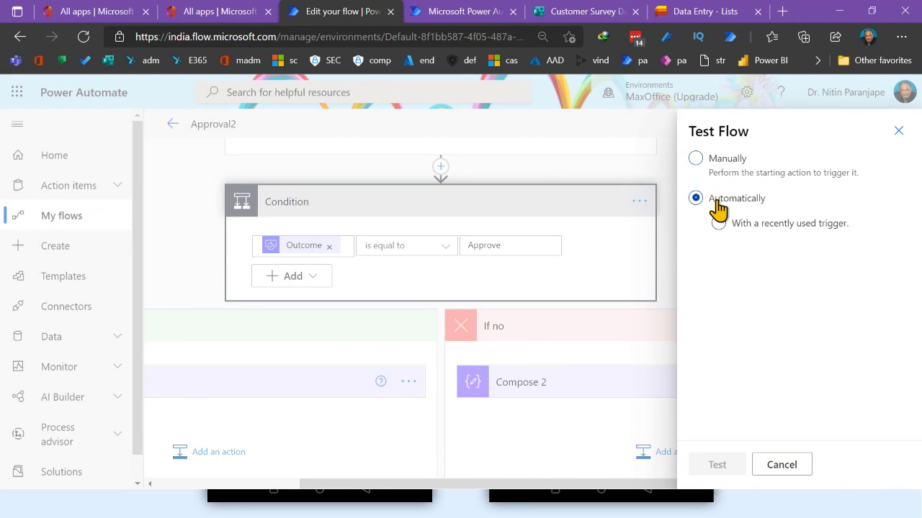
pyautogui.click(762, 230)
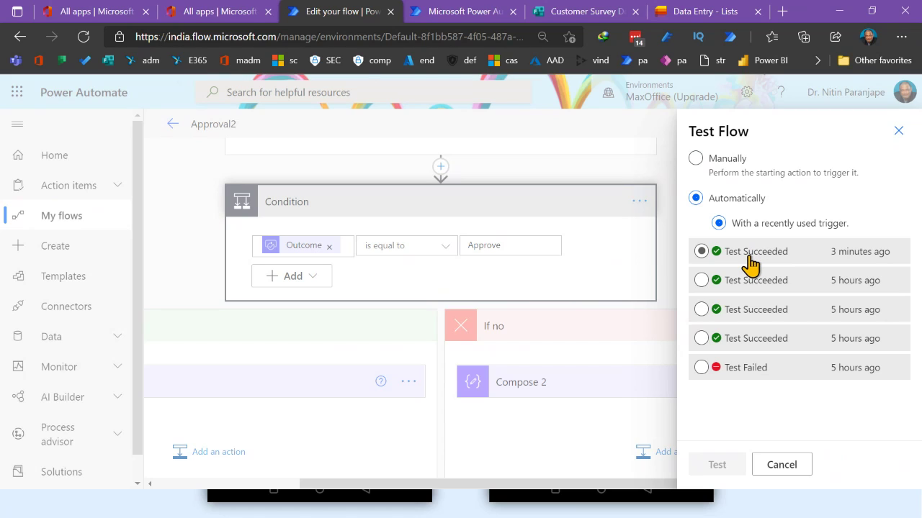
pyautogui.click(749, 258)
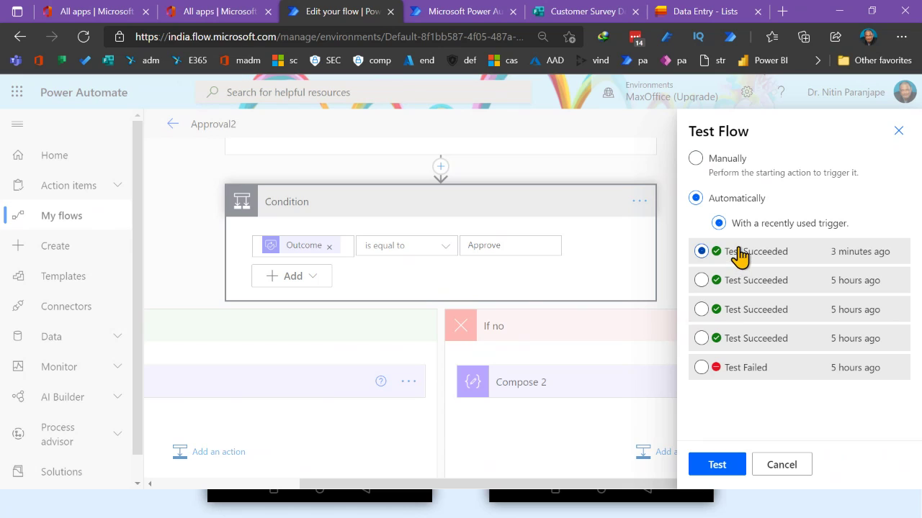
pyautogui.click(713, 465)
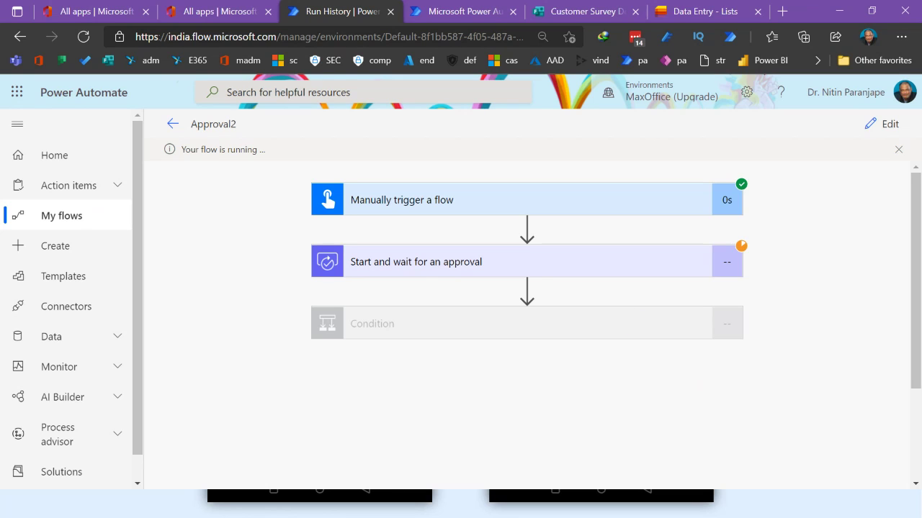
pyautogui.hotkey('alt', 'Tab')
# Read the 15:49 'Approve this' email for the 5.5 lacs Gaming PC, then switch to Teams
pyautogui.click(111, 261)
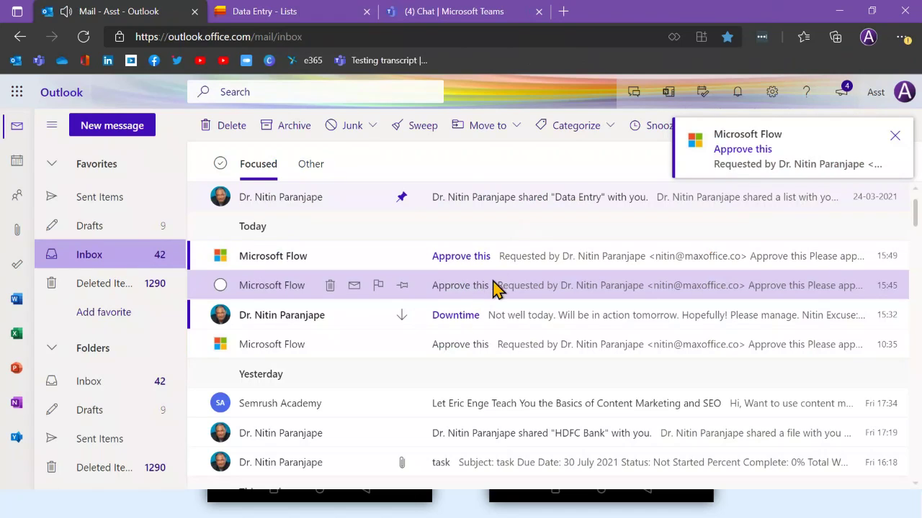
pyautogui.click(535, 264)
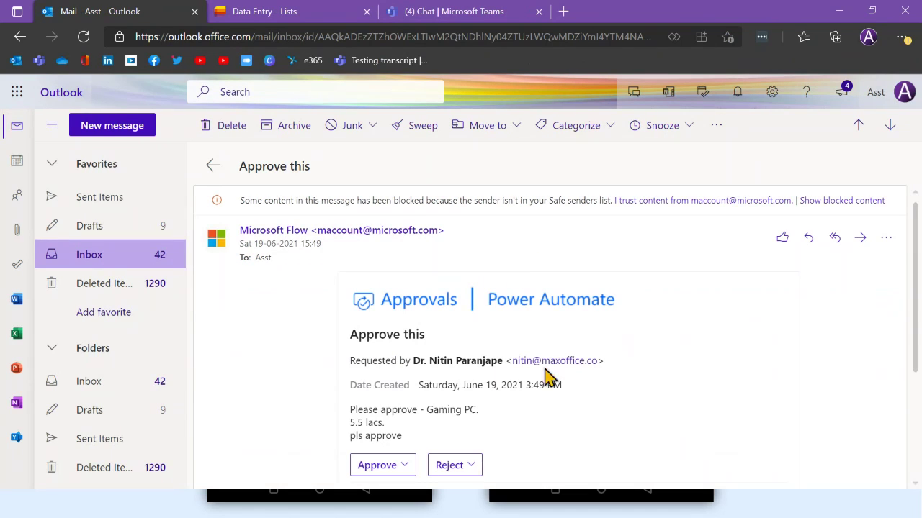
pyautogui.scroll(-3, 661, 347)
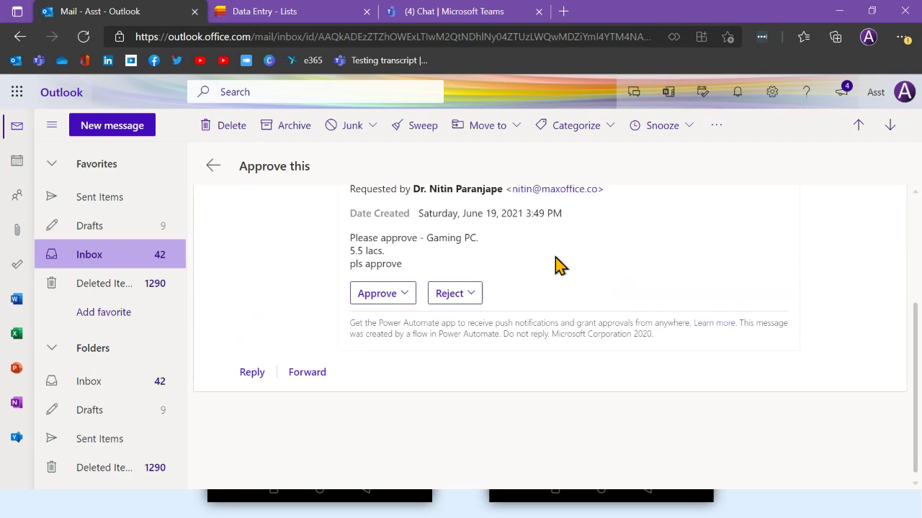
pyautogui.click(428, 20)
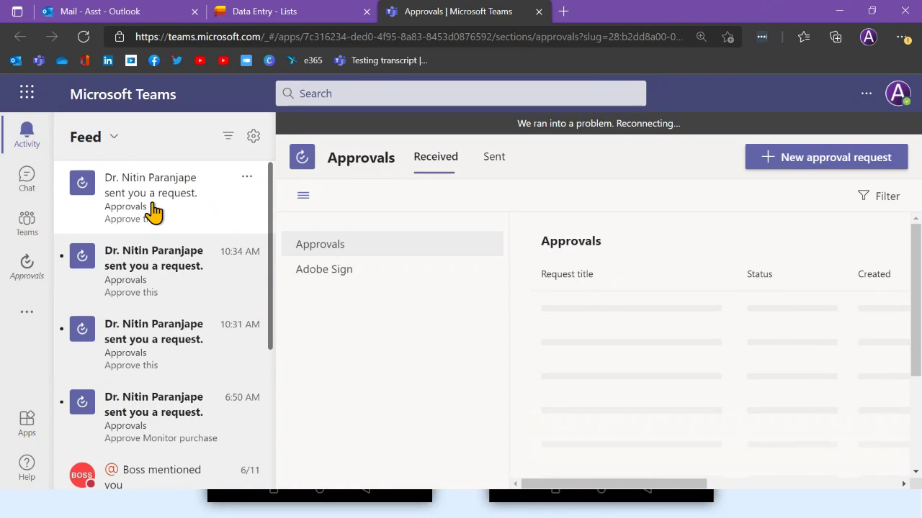
# Reject the newest 'Approve this' request in the Teams feed and close its details
pyautogui.click(603, 312)
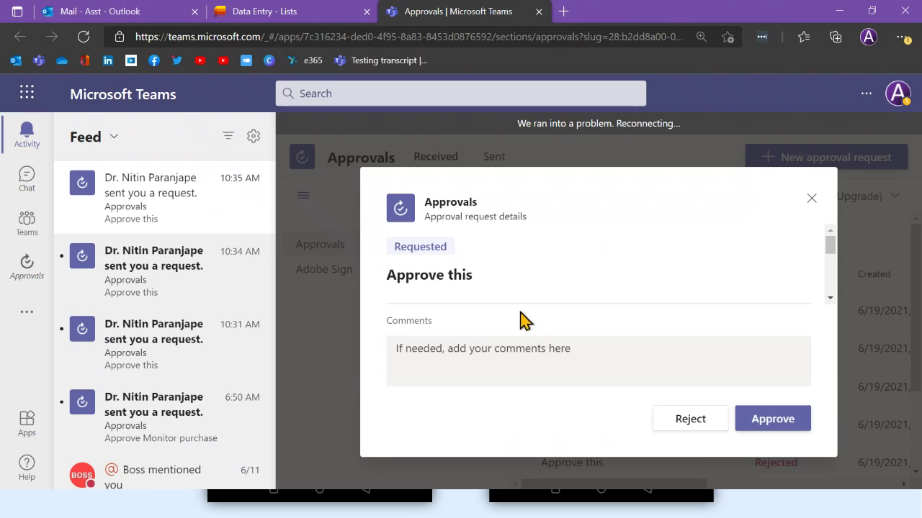
pyautogui.click(711, 421)
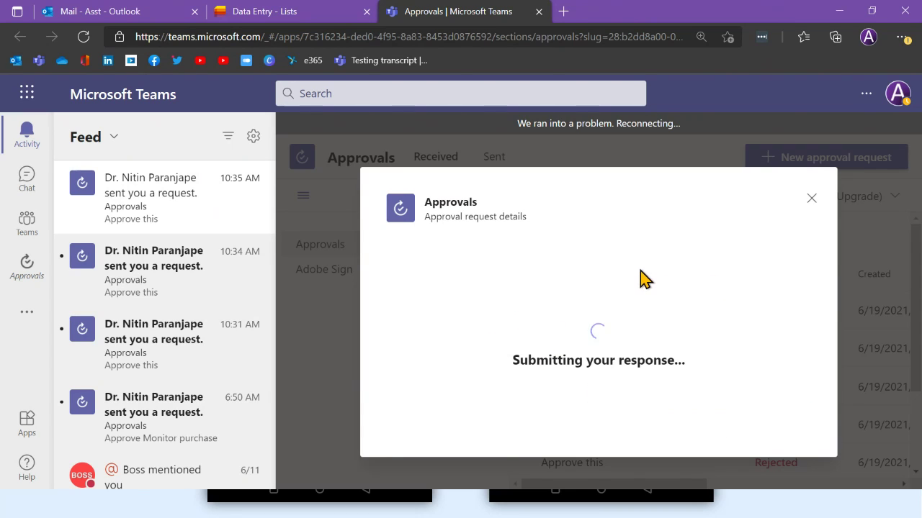
pyautogui.click(811, 199)
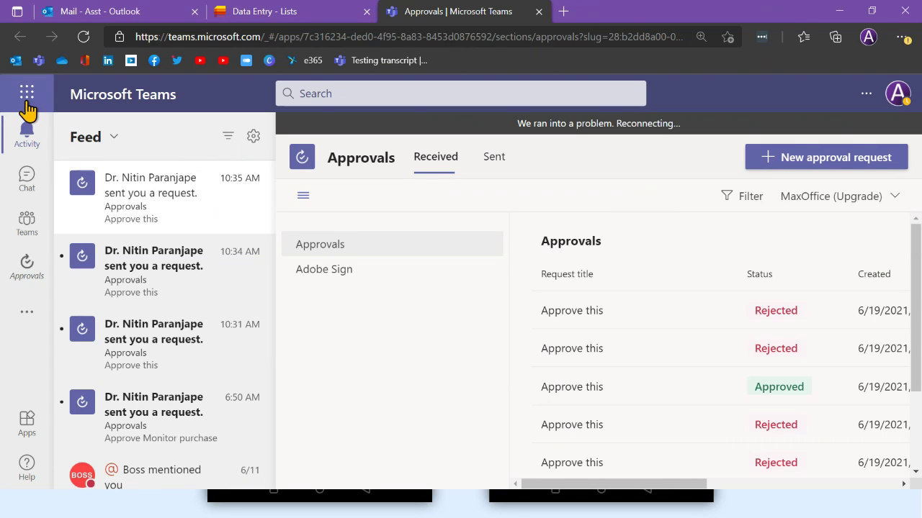
# Open Power Automate's Action items > Approvals in the assistant's account and refresh it
pyautogui.click(292, 14)
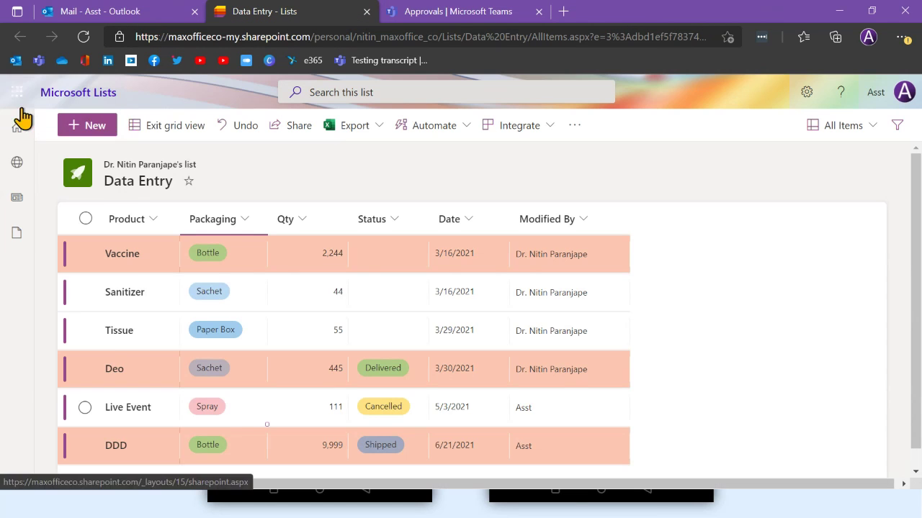
pyautogui.click(17, 91)
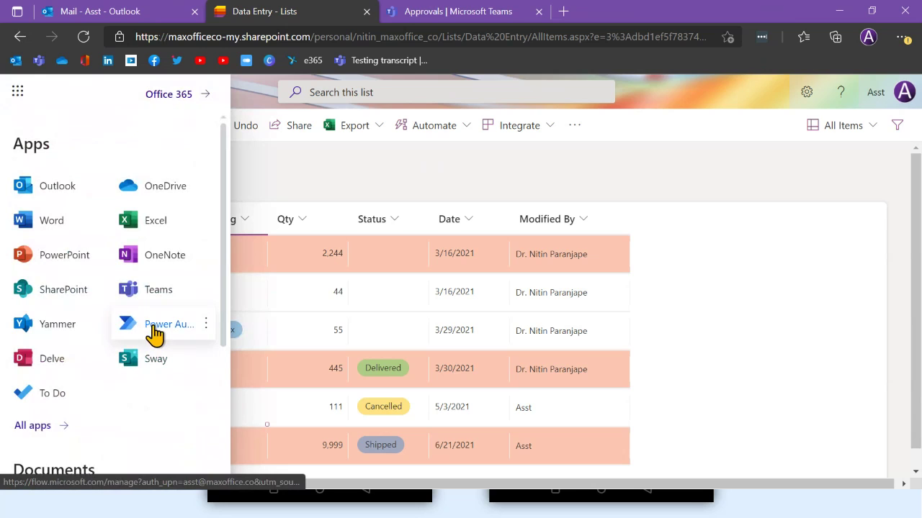
pyautogui.click(155, 330)
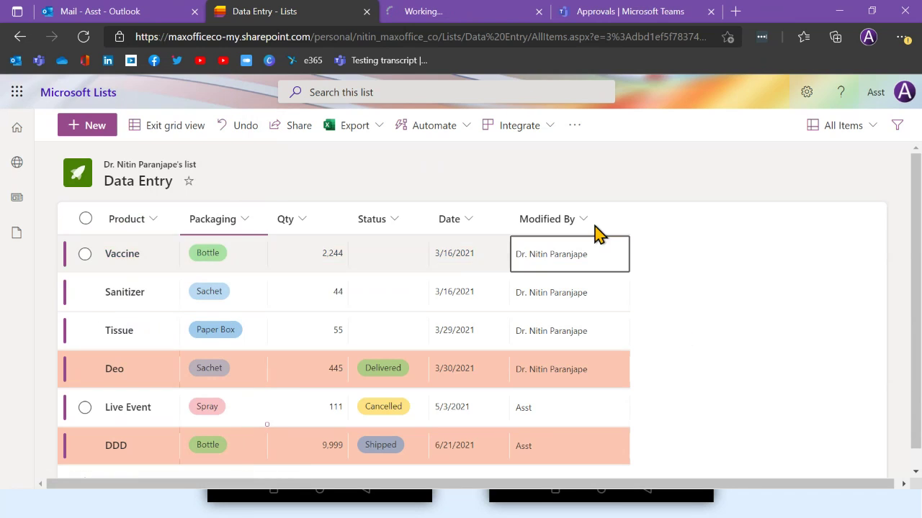
pyautogui.click(472, 22)
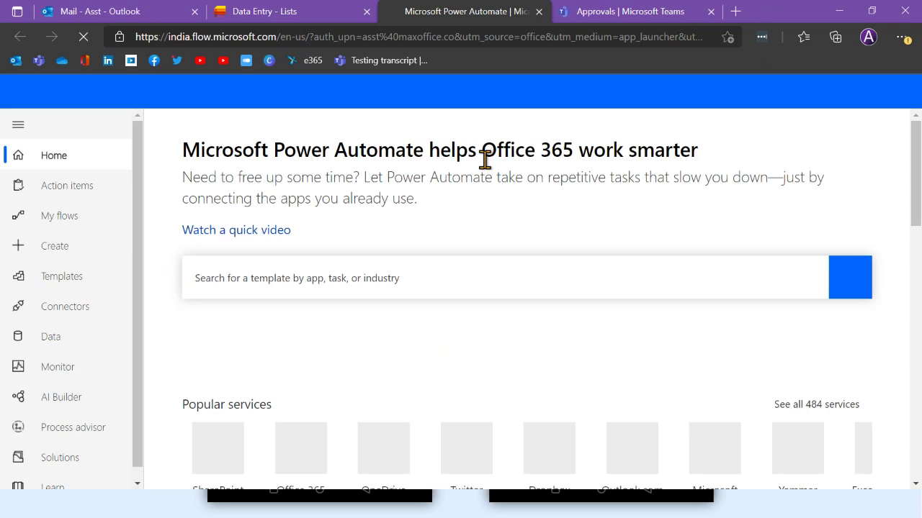
pyautogui.scroll(-4, 159, 253)
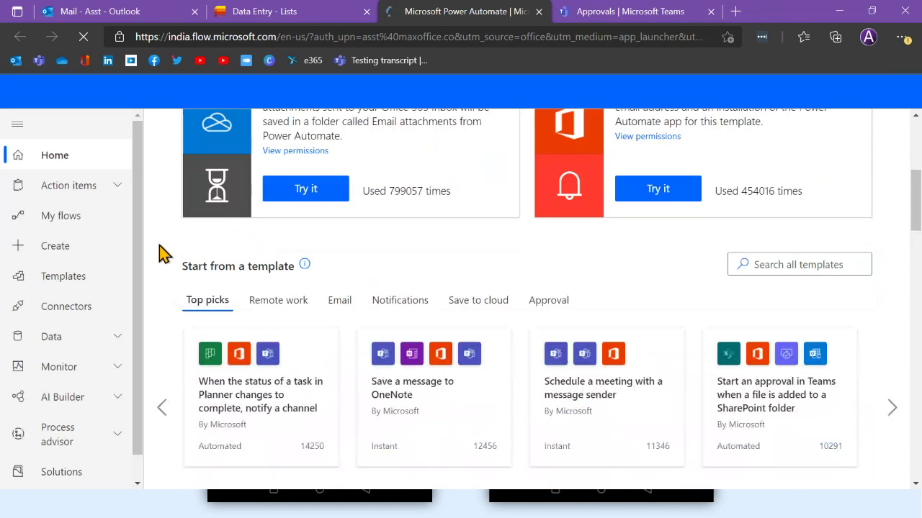
pyautogui.click(114, 186)
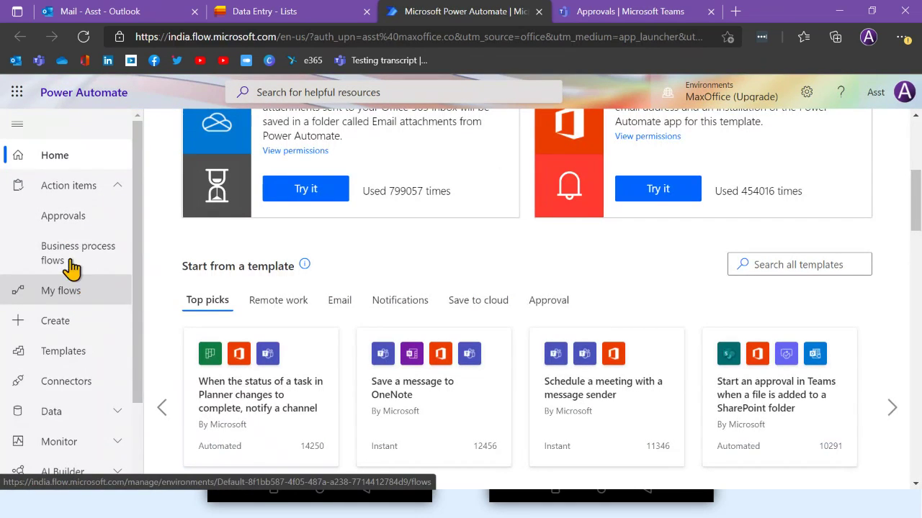
pyautogui.click(64, 216)
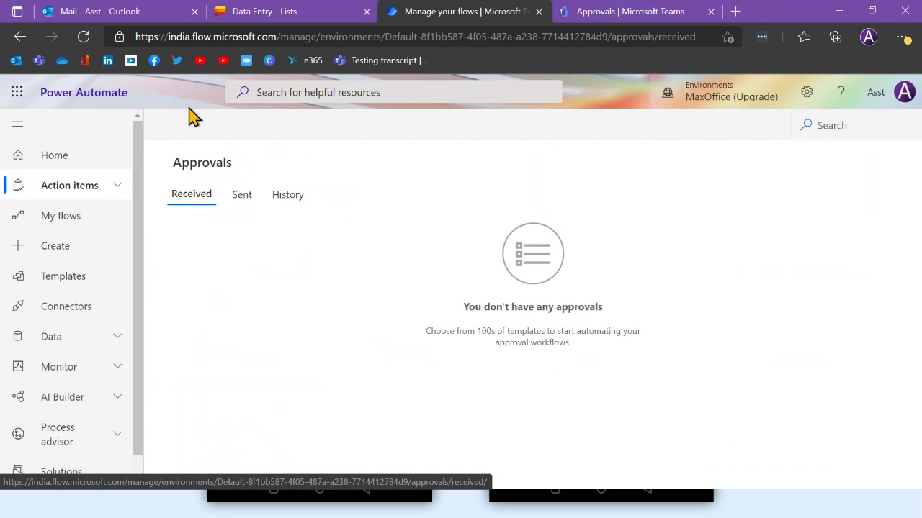
pyautogui.click(83, 36)
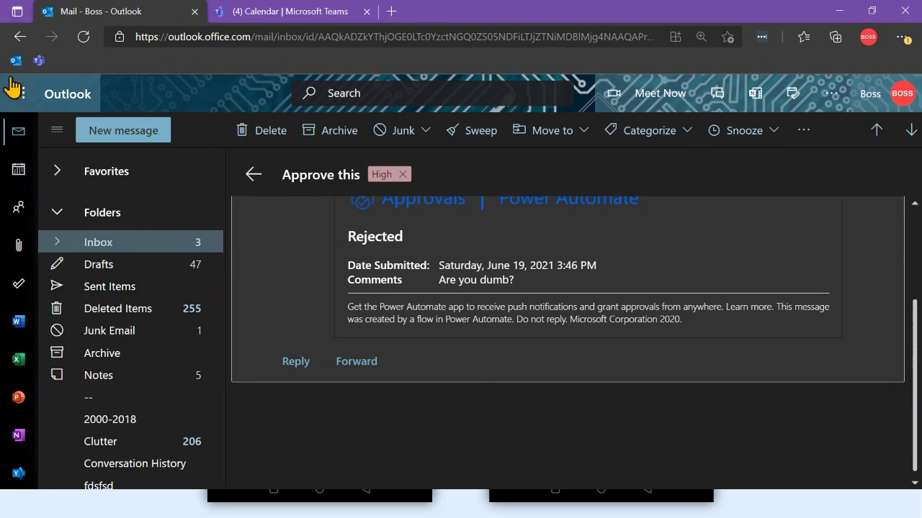
# Check the boss's Power Automate approvals, viewing both the Sent and Received tabs
pyautogui.click(20, 92)
pyautogui.click(165, 349)
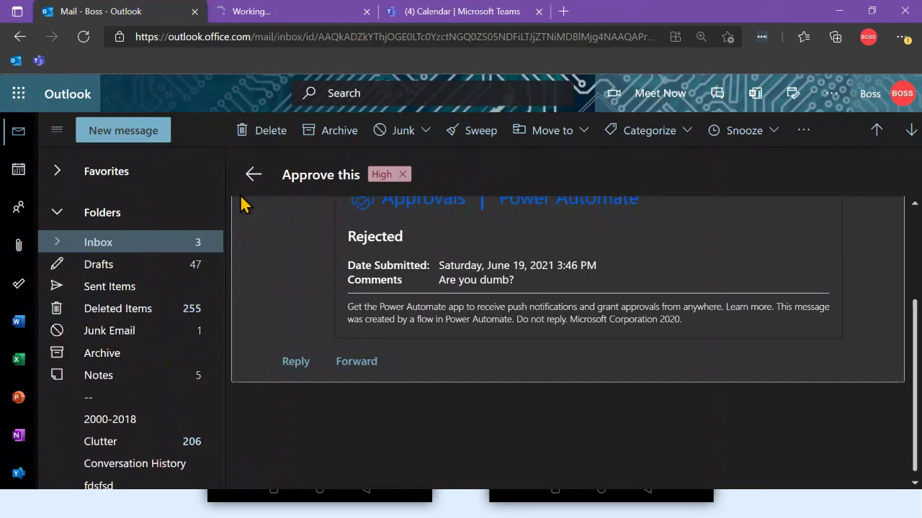
pyautogui.click(256, 11)
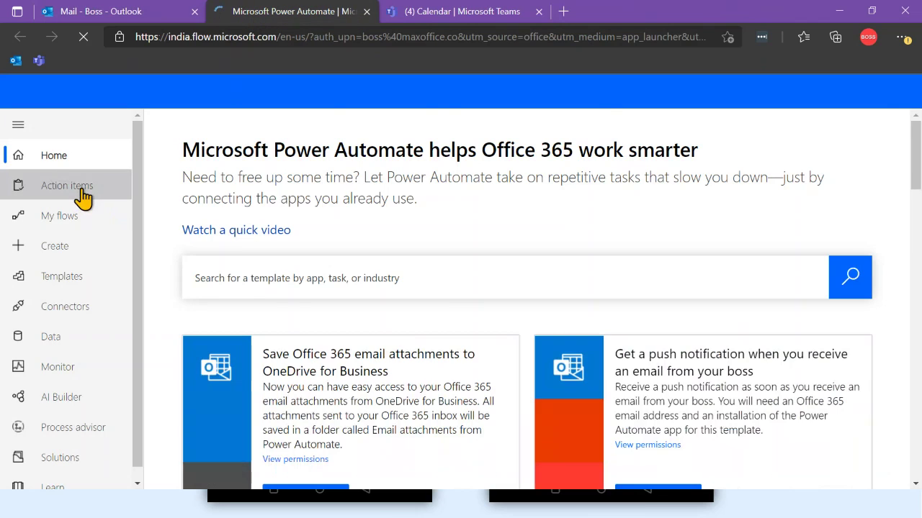
pyautogui.click(72, 185)
pyautogui.scroll(-4, 202, 229)
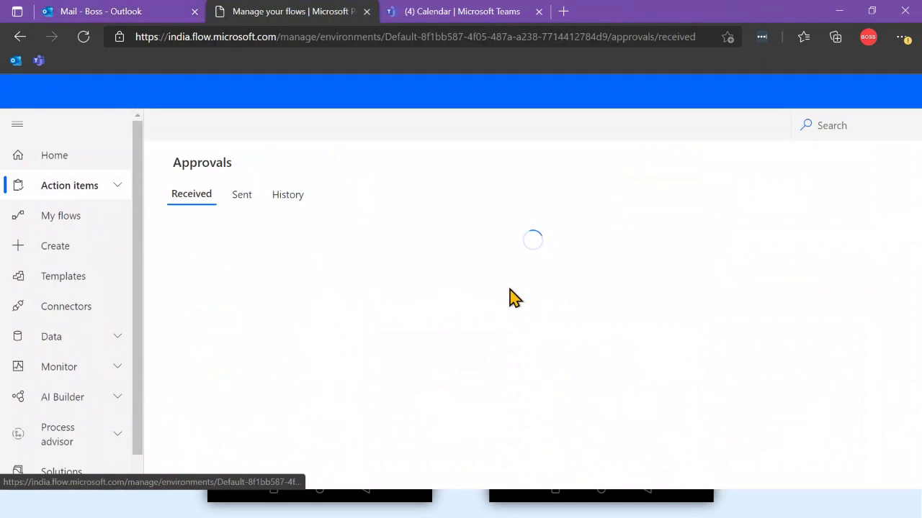
pyautogui.click(244, 196)
pyautogui.click(177, 204)
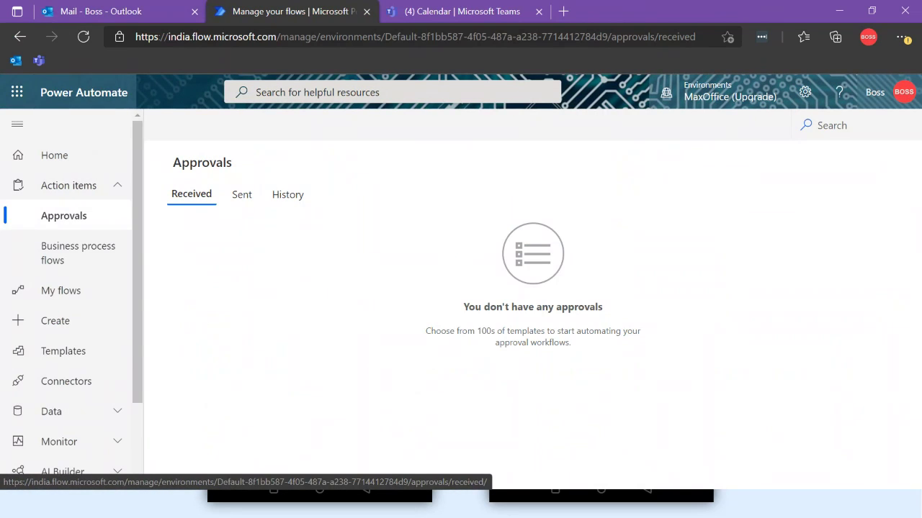
pyautogui.hotkey('alt', 'Tab')
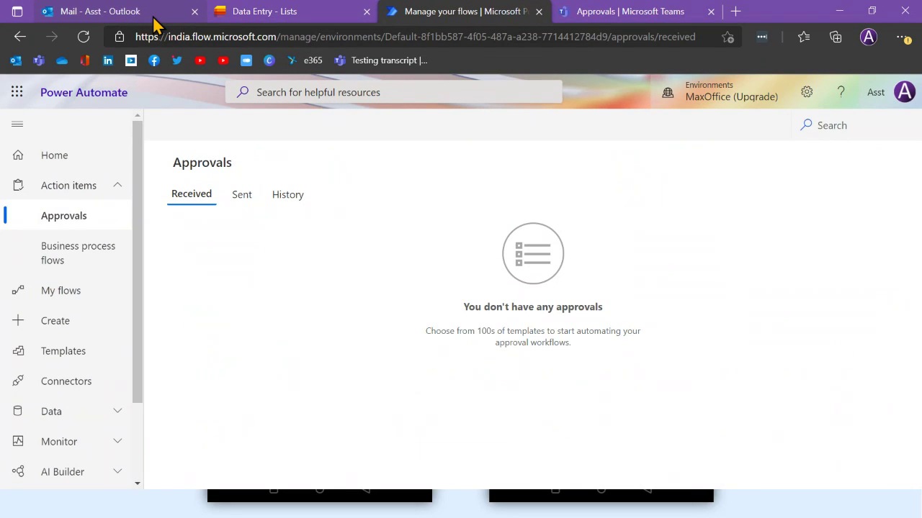
# Approve the request with the comment 'Great. Enjoy. Done.' and check the Sent Items folder
pyautogui.click(108, 11)
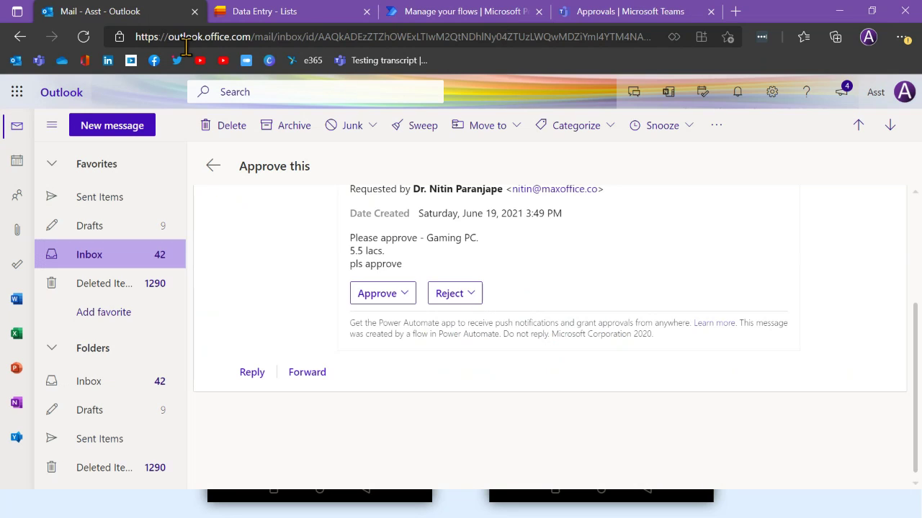
pyautogui.click(387, 293)
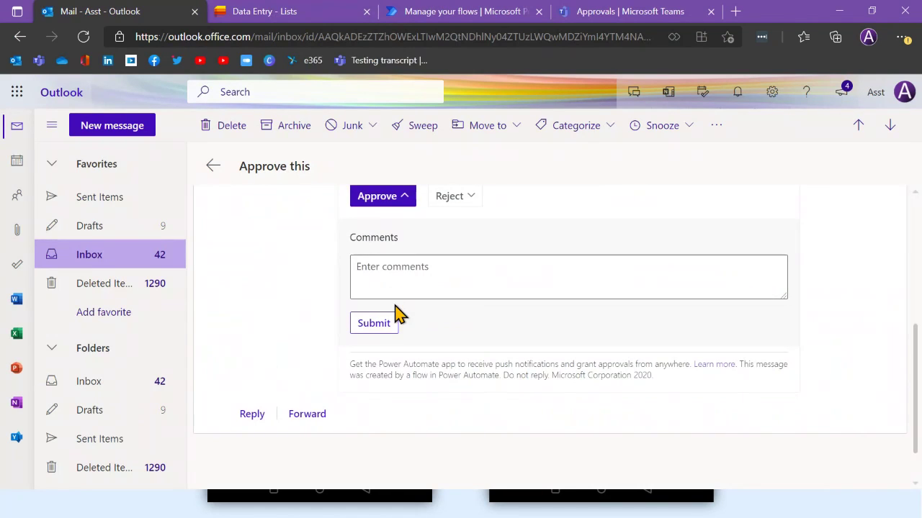
pyautogui.click(396, 267)
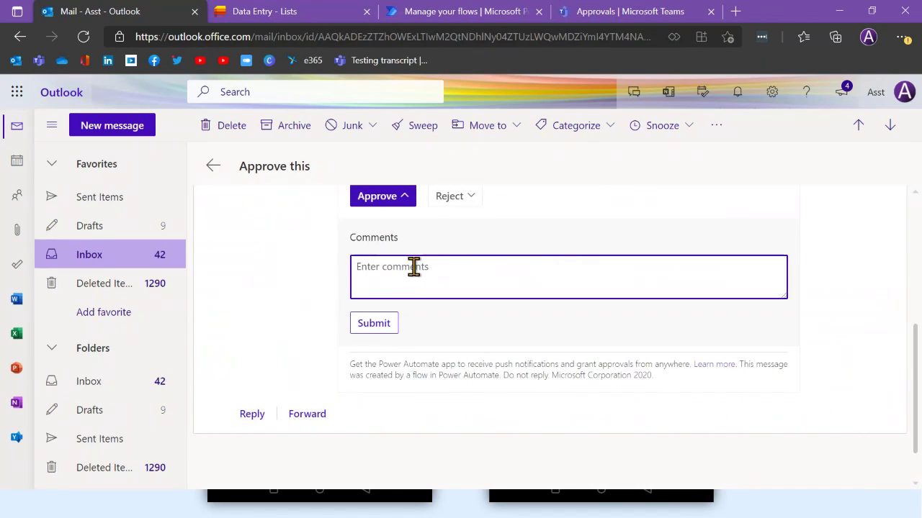
pyautogui.write('Great. Enjoy. Done.')
pyautogui.click(389, 324)
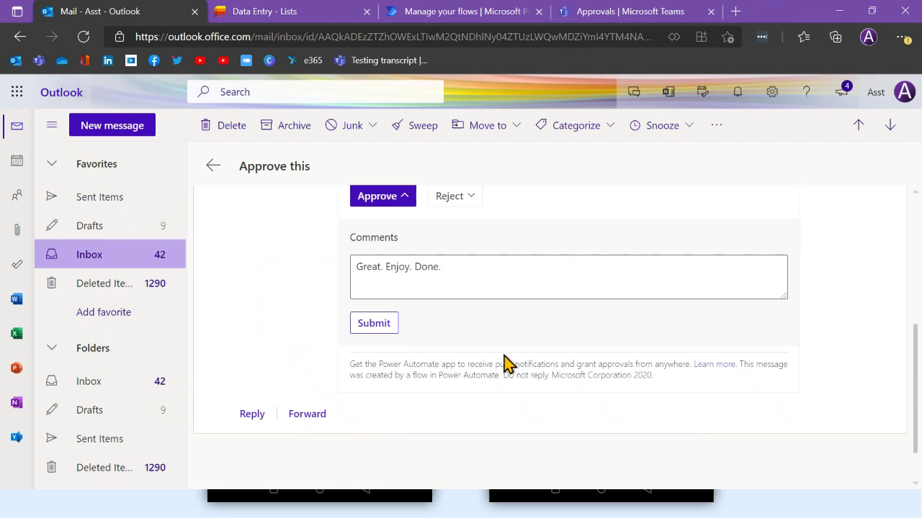
pyautogui.click(389, 327)
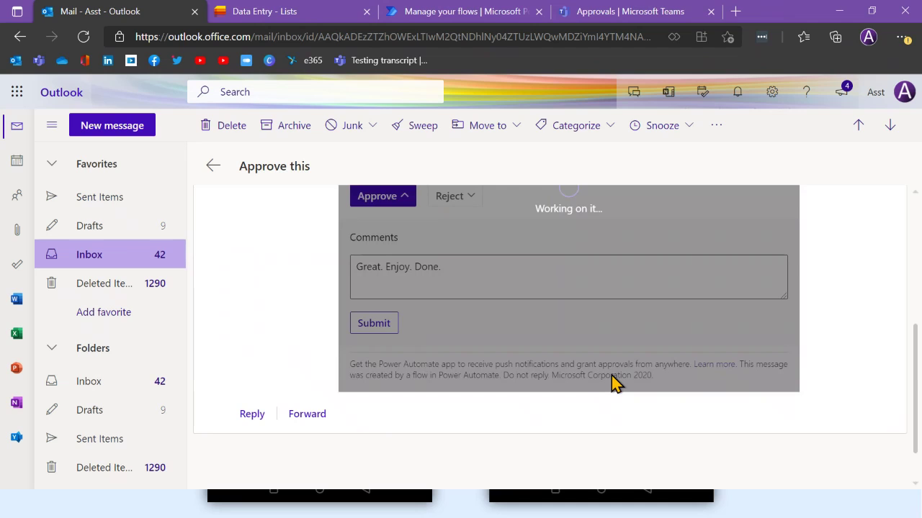
pyautogui.click(100, 206)
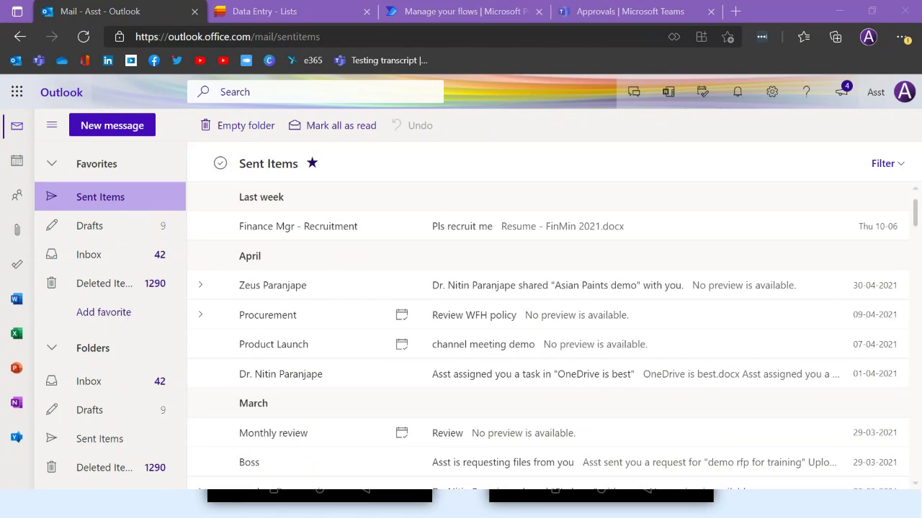
pyautogui.hotkey('alt', 'Tab')
# Confirm the Condition evaluated false and that Compose 2's inputs and outputs are Rejected
pyautogui.click(397, 339)
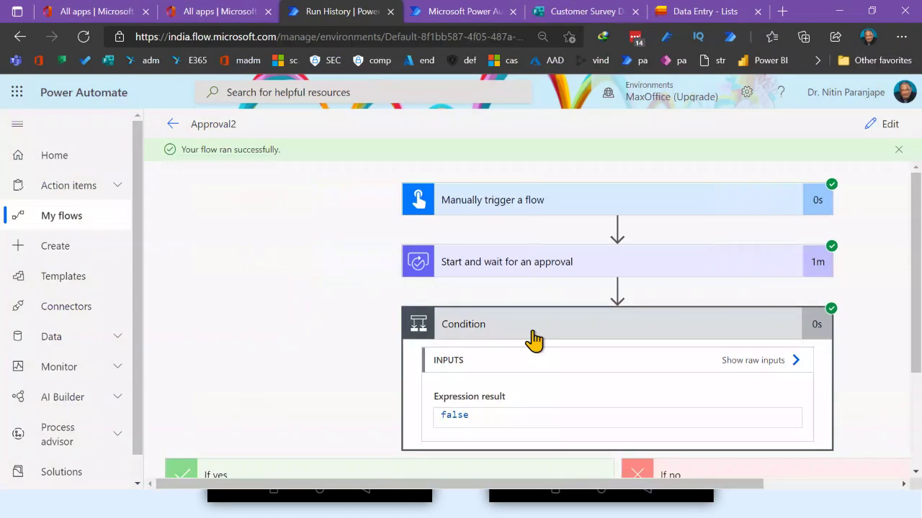
pyautogui.scroll(-2, 487, 375)
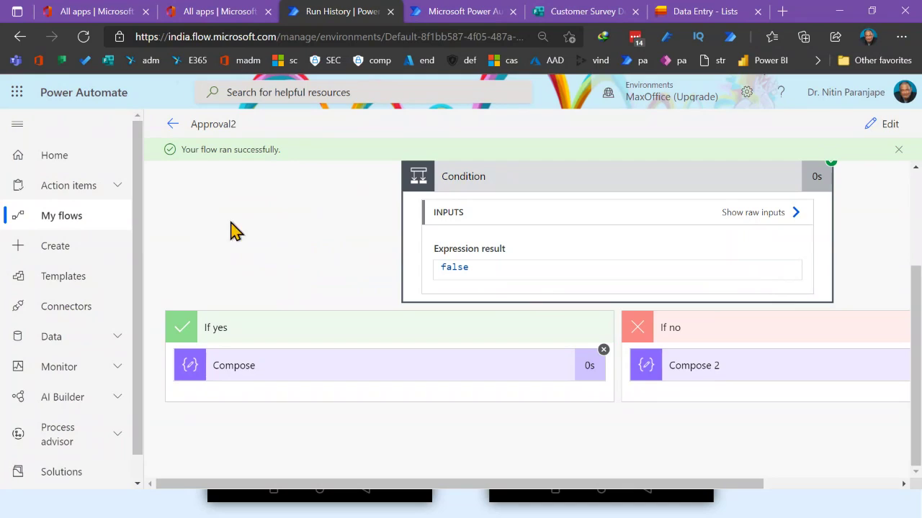
pyautogui.doubleClick(477, 265)
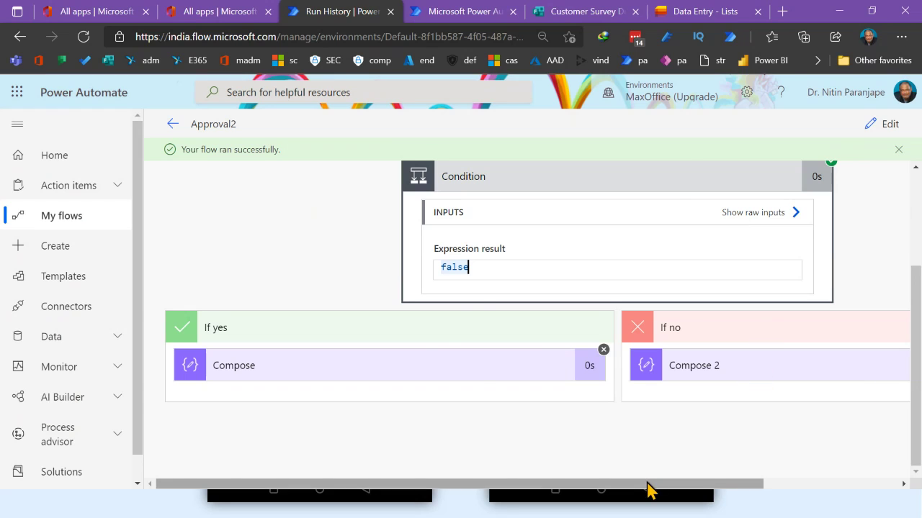
pyautogui.moveTo(648, 484); pyautogui.dragTo(783, 484)
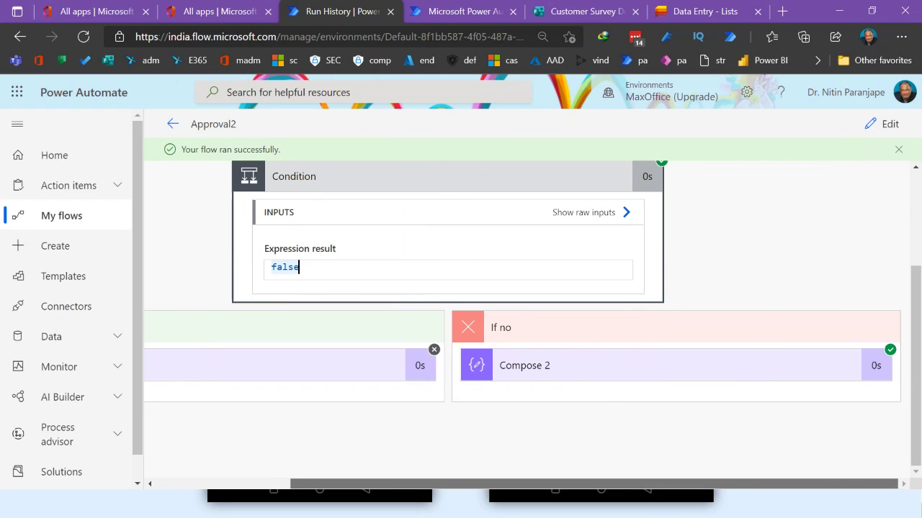
pyautogui.click(696, 375)
pyautogui.scroll(-3, 643, 415)
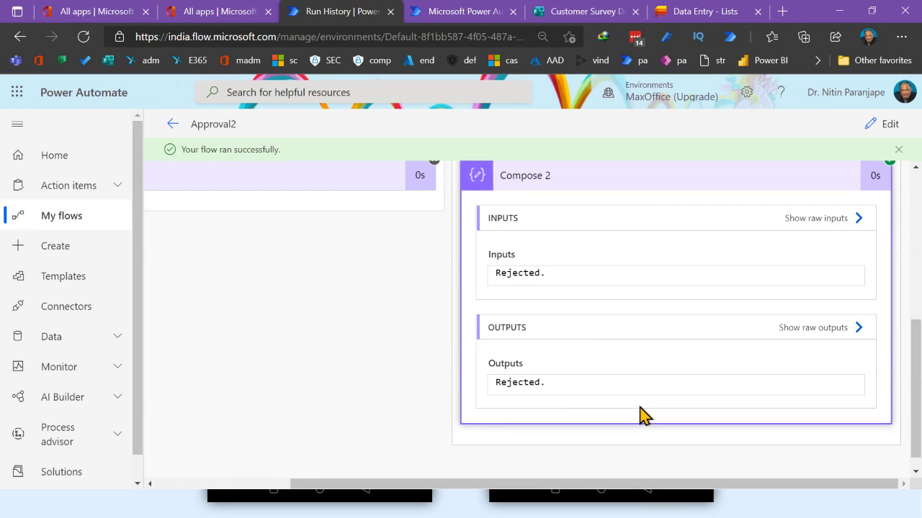
# In the Approval2 editor, change the approval type to 'Approve/Reject - Everyone must approve'
pyautogui.click(881, 125)
pyautogui.scroll(-2, 632, 318)
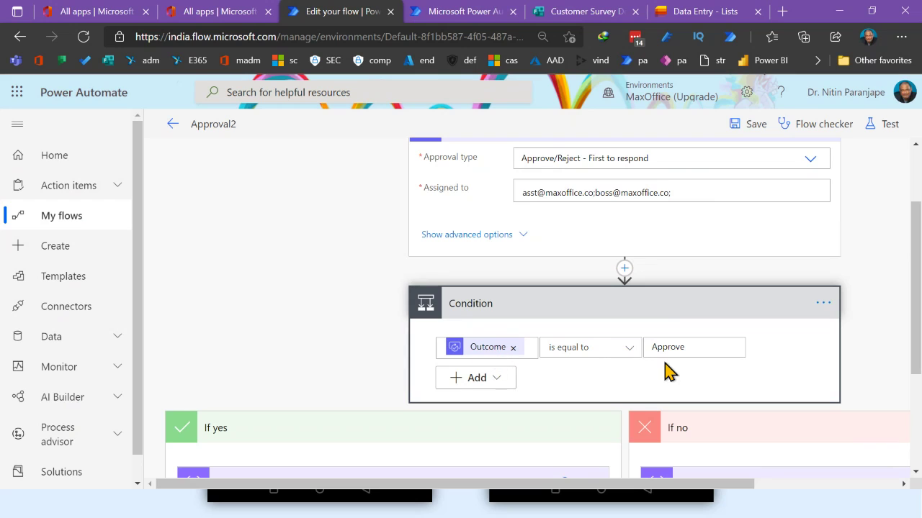
pyautogui.click(693, 350)
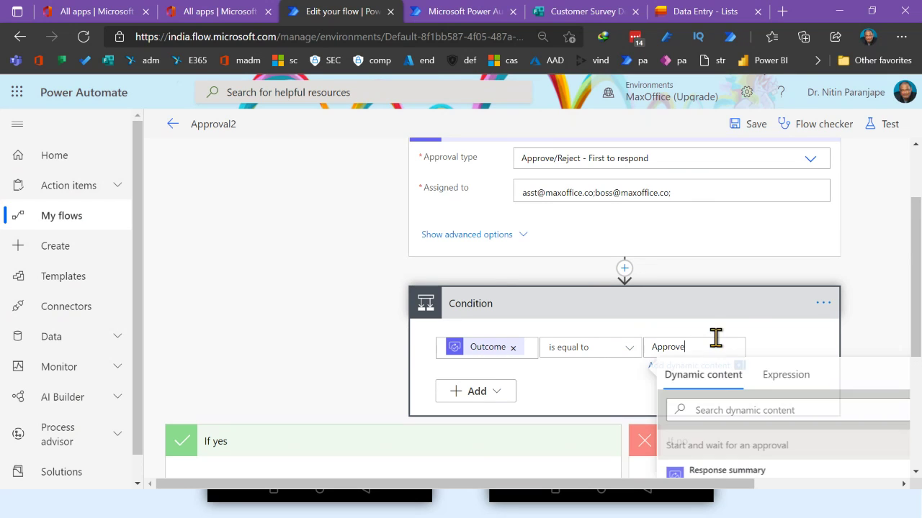
pyautogui.scroll(-1, 288, 324)
pyautogui.scroll(-3, 288, 324)
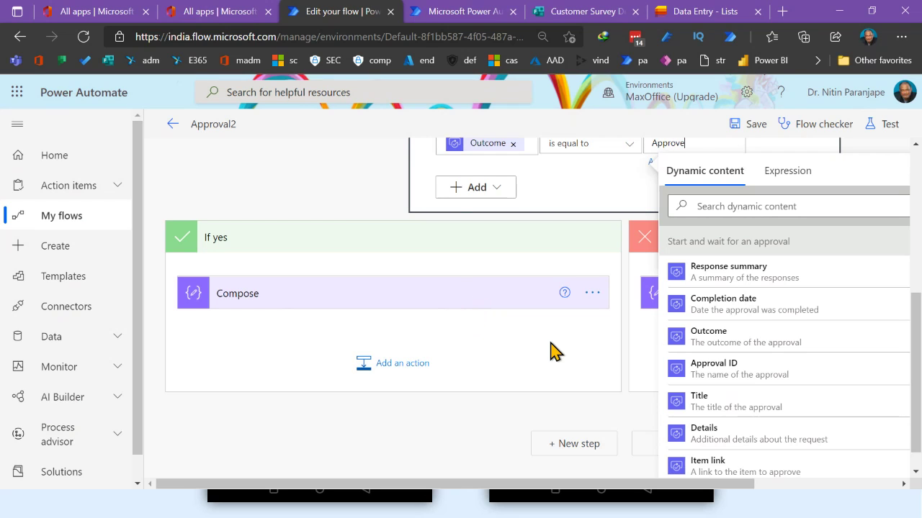
pyautogui.scroll(6, 544, 350)
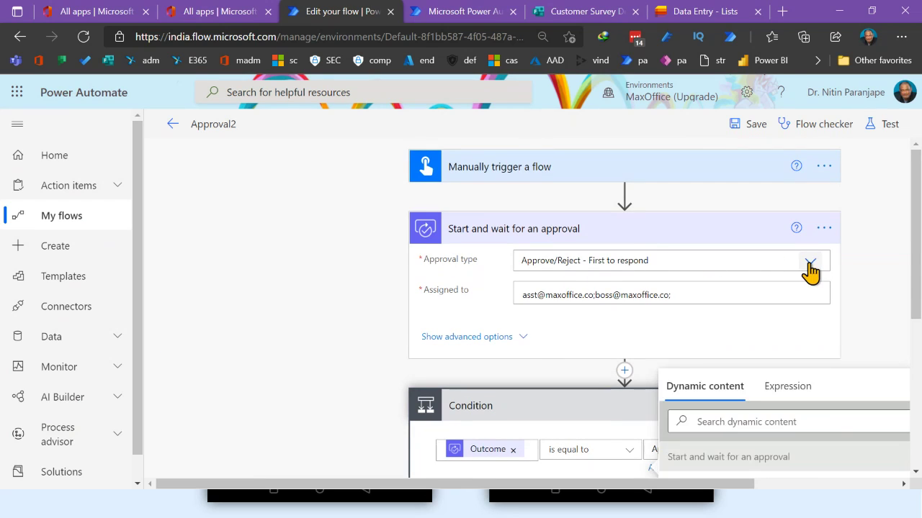
pyautogui.click(811, 266)
pyautogui.click(666, 281)
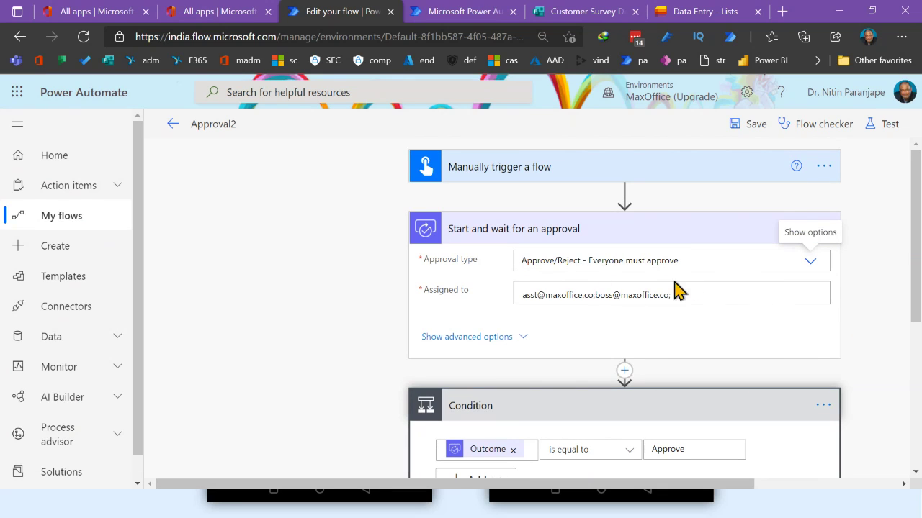
pyautogui.click(688, 297)
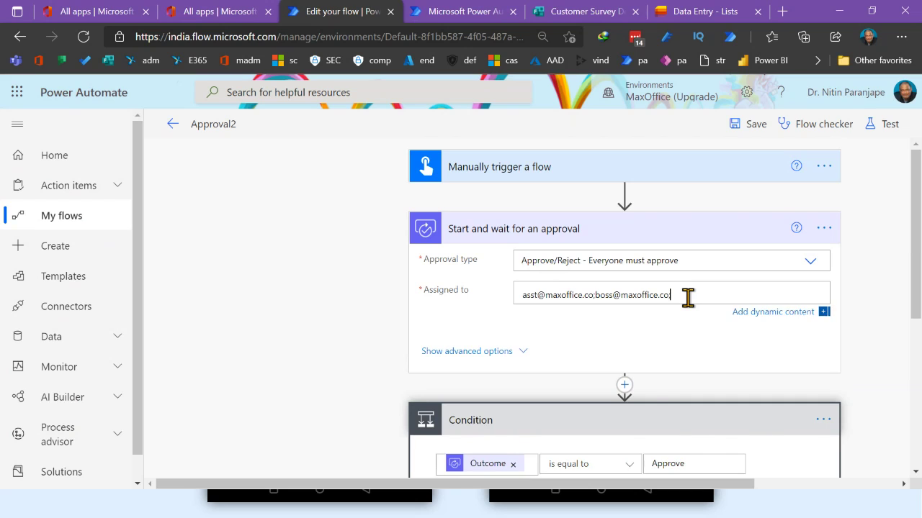
pyautogui.click(494, 399)
pyautogui.scroll(-2, 539, 391)
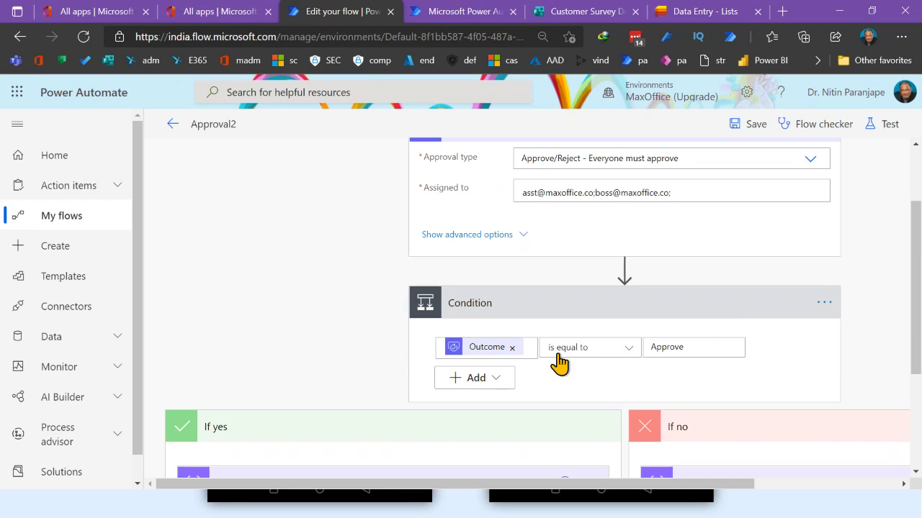
# Change the Condition's operator to 'does not contain' and its value from Approve to Reject
pyautogui.click(599, 358)
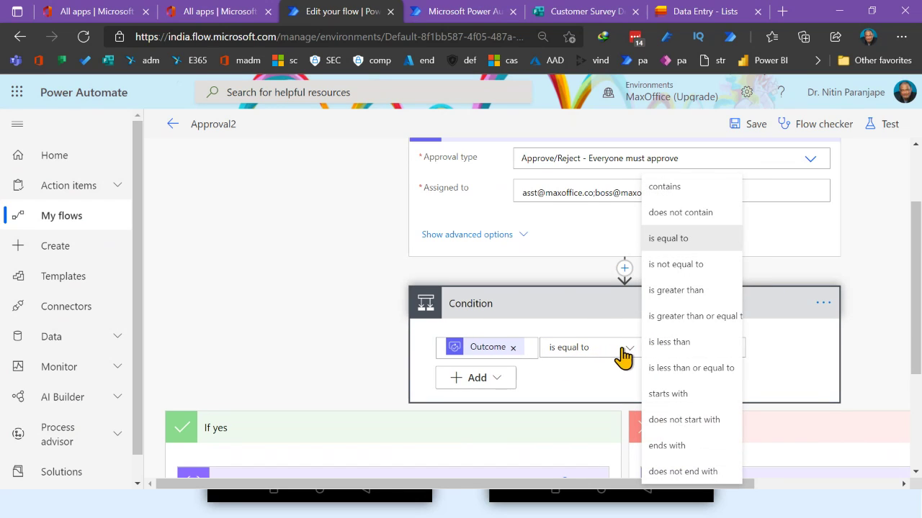
pyautogui.click(680, 213)
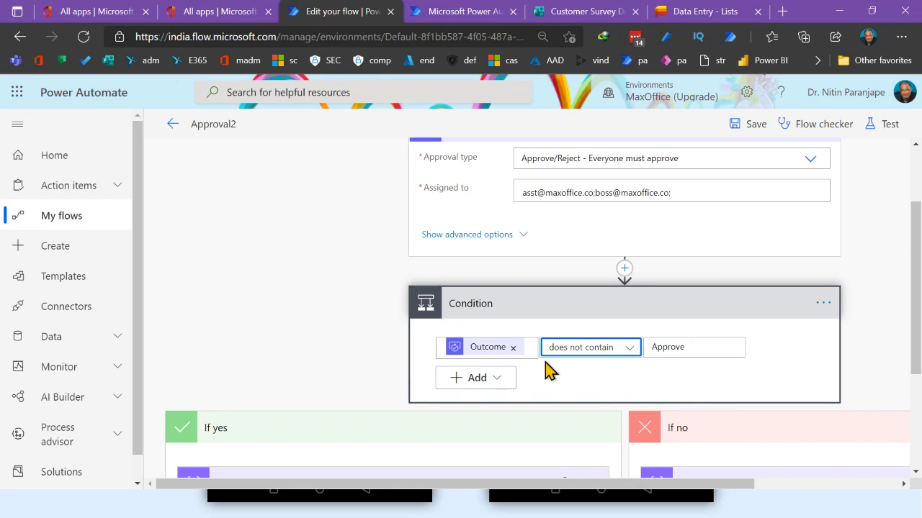
pyautogui.moveTo(693, 349); pyautogui.dragTo(643, 353)
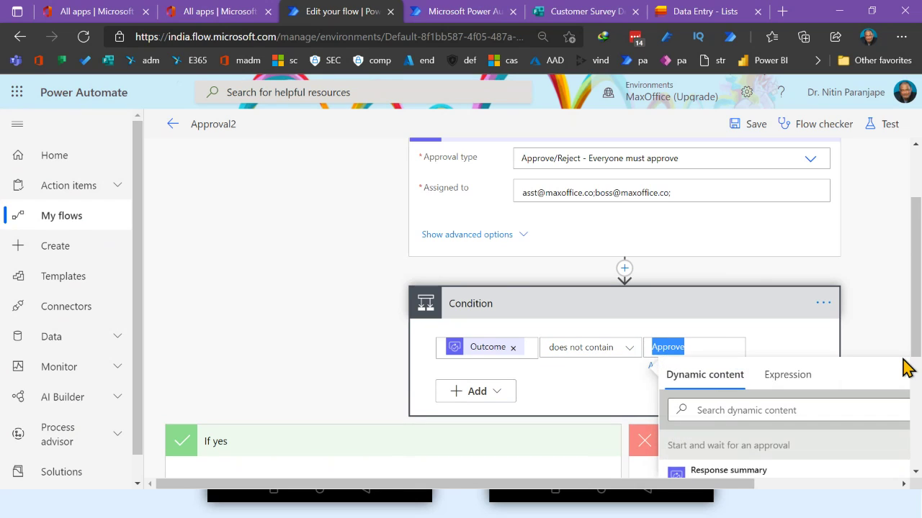
pyautogui.write('Reject')
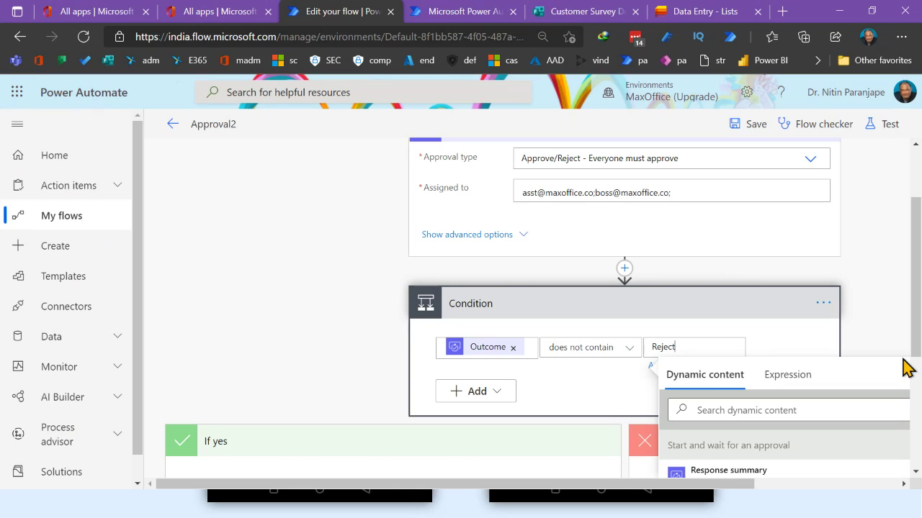
pyautogui.click(812, 354)
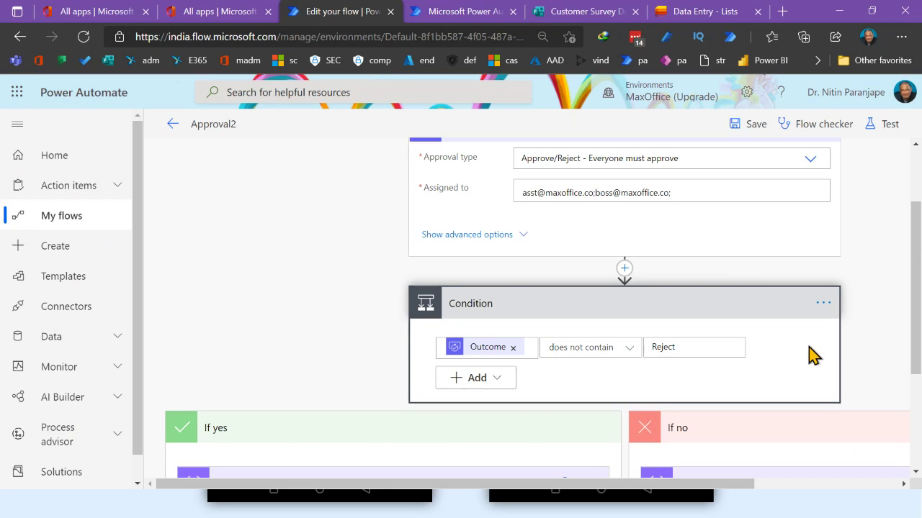
pyautogui.scroll(-2, 421, 397)
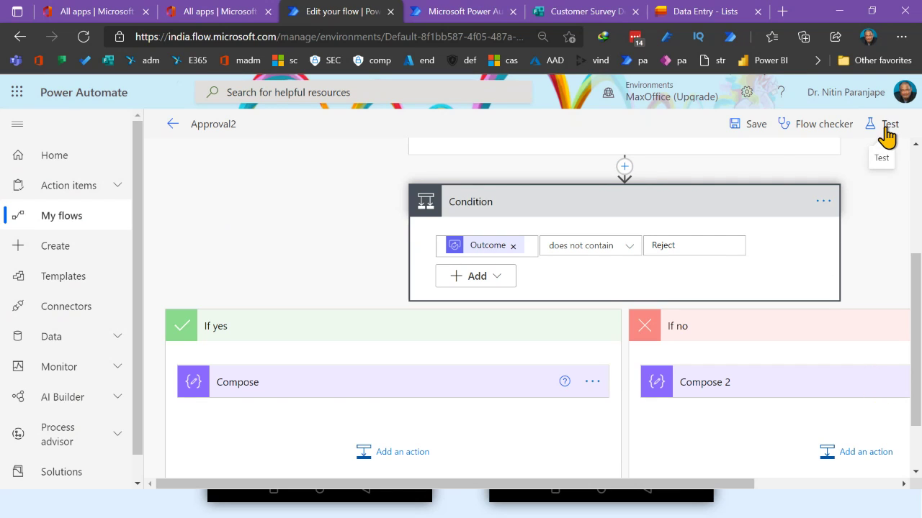
# Save Approval2 and run a manual test, filling in the Aitem field
pyautogui.click(748, 137)
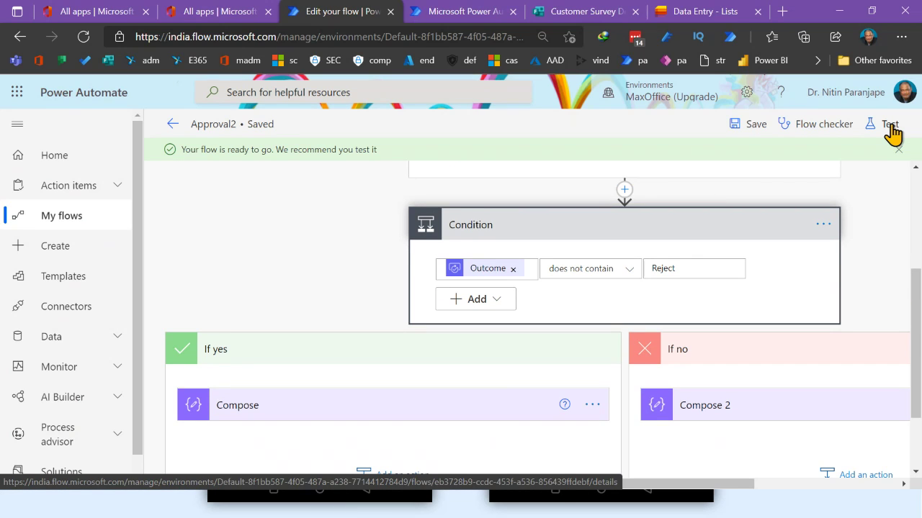
pyautogui.click(890, 127)
pyautogui.click(696, 158)
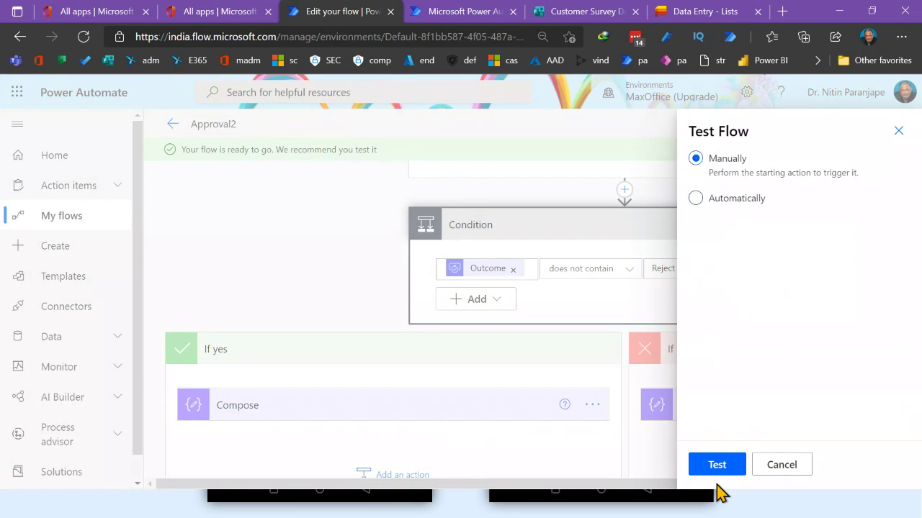
pyautogui.click(717, 465)
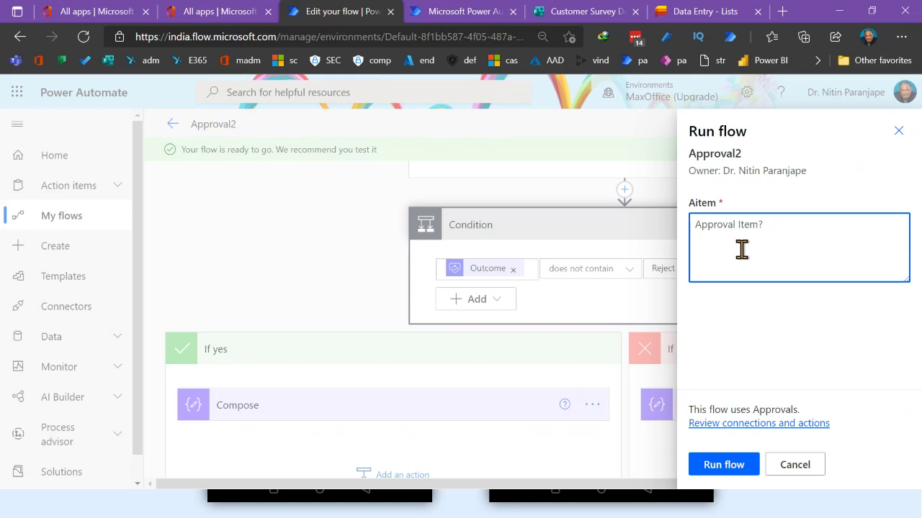
pyautogui.write('Buy Tesla')
pyautogui.click(720, 463)
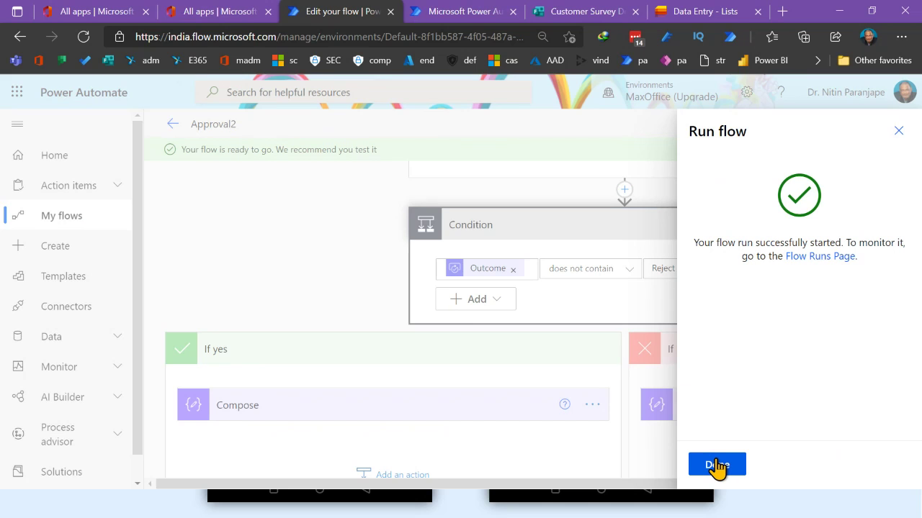
pyautogui.click(717, 466)
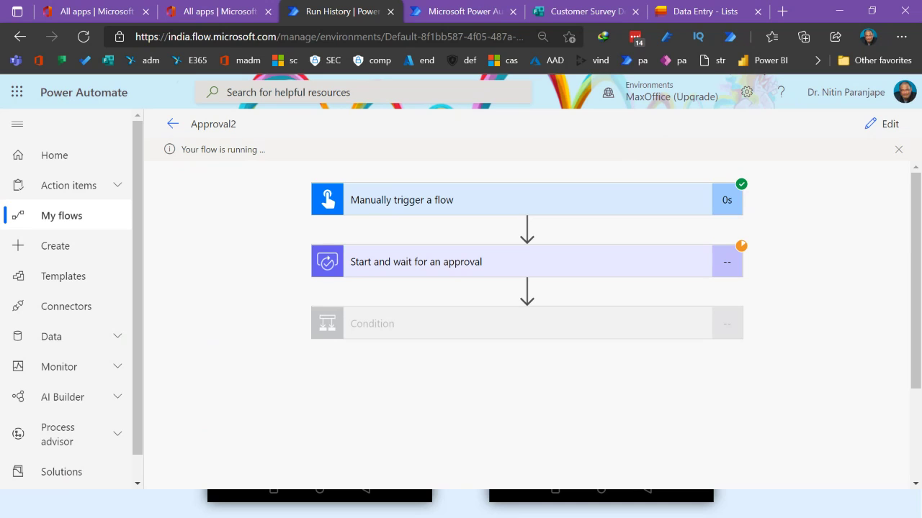
# Approve the Buy Tesla request from the newest Outlook email and return to the run history
pyautogui.hotkey('alt', 'Tab')
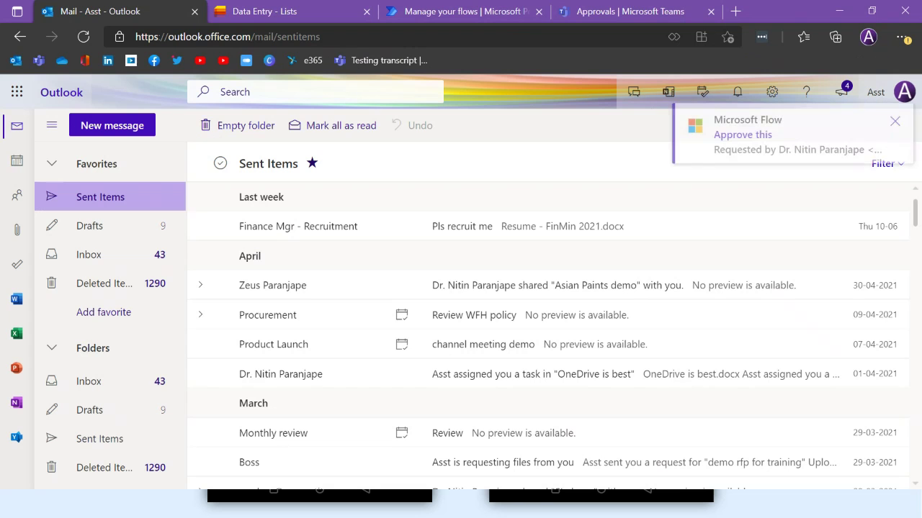
pyautogui.click(92, 261)
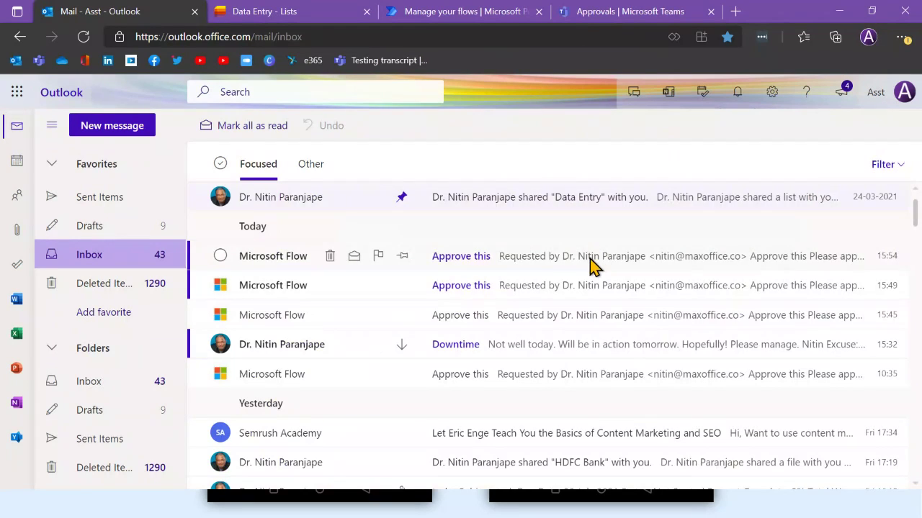
pyautogui.click(591, 262)
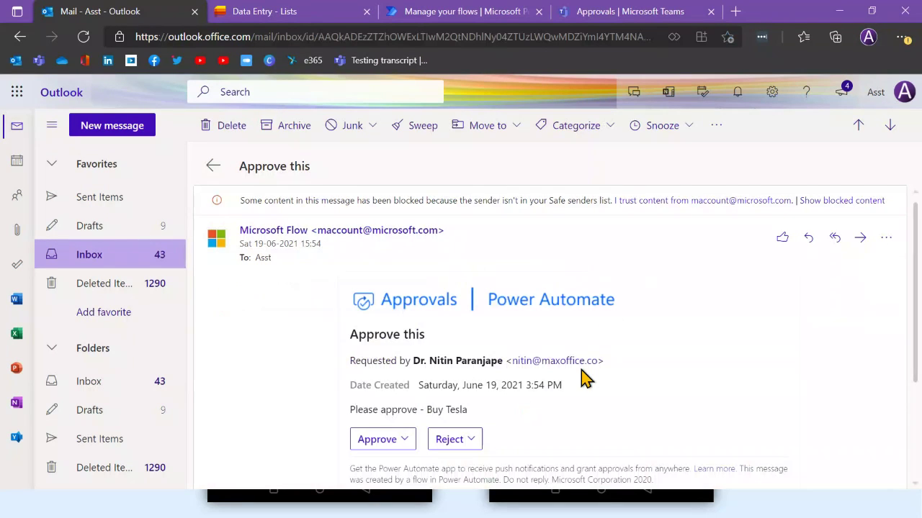
pyautogui.scroll(-1, 569, 382)
pyautogui.click(360, 350)
pyautogui.scroll(-2, 387, 353)
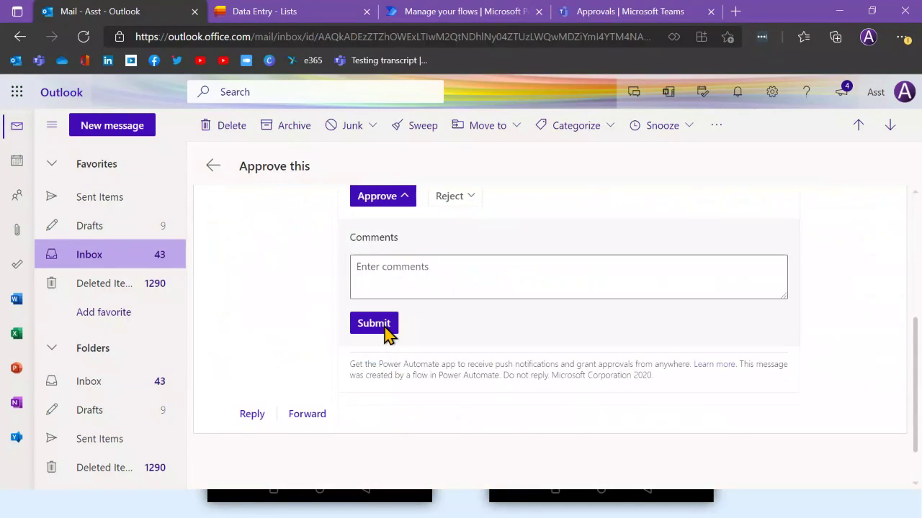
pyautogui.click(386, 328)
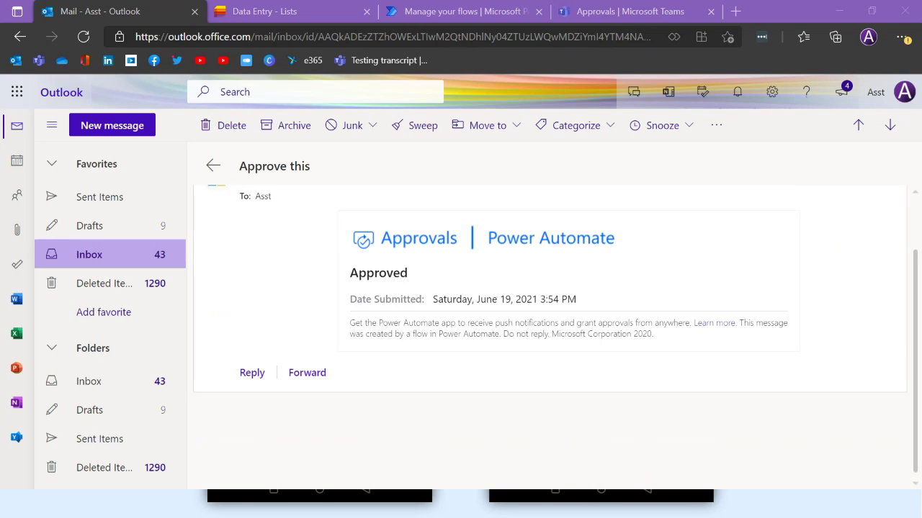
pyautogui.click(637, 283)
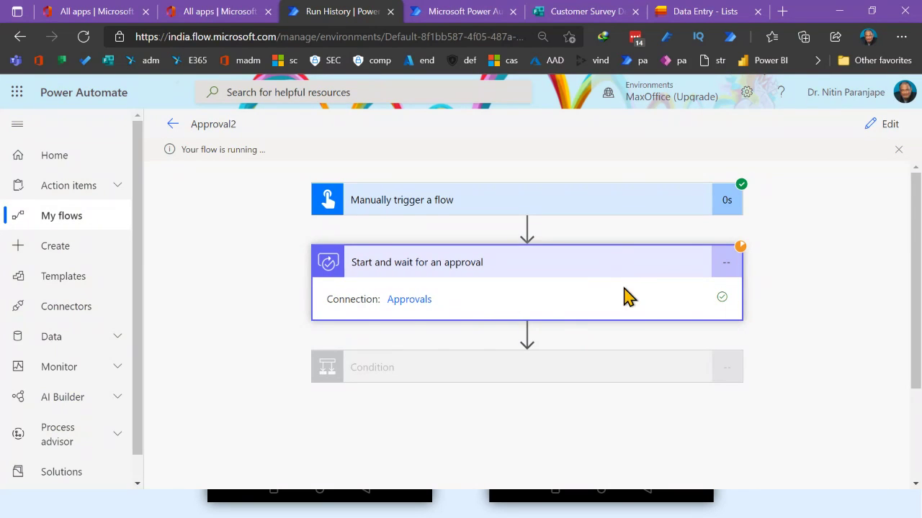
# Switch to the other approver's received approvals page and reload it to fetch the new request
pyautogui.click(650, 271)
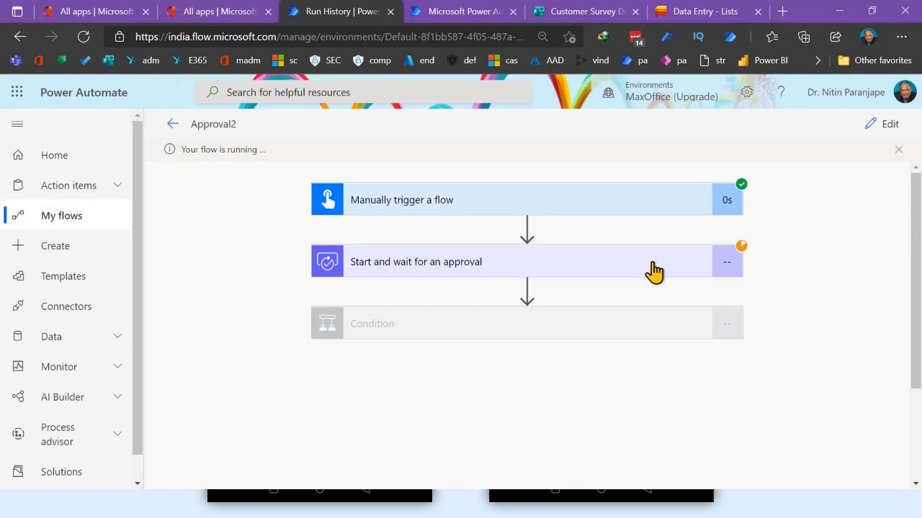
pyautogui.click(653, 265)
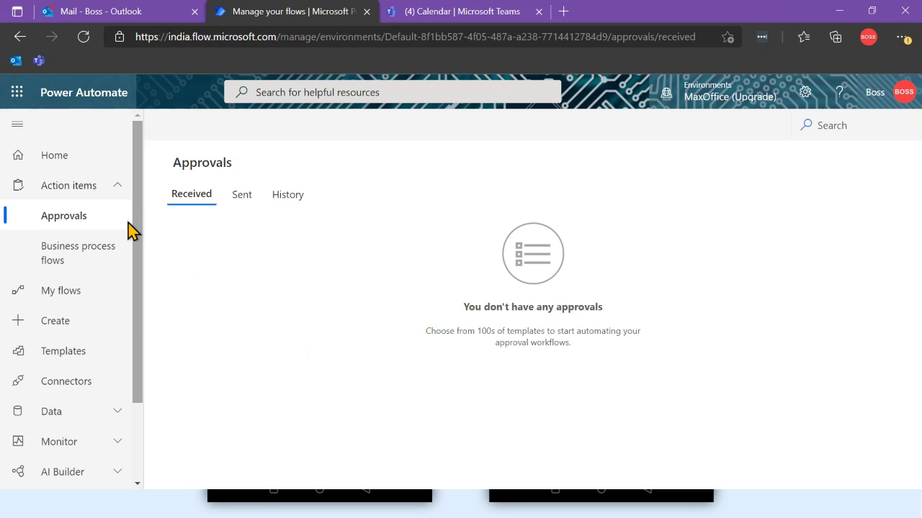
pyautogui.click(142, 11)
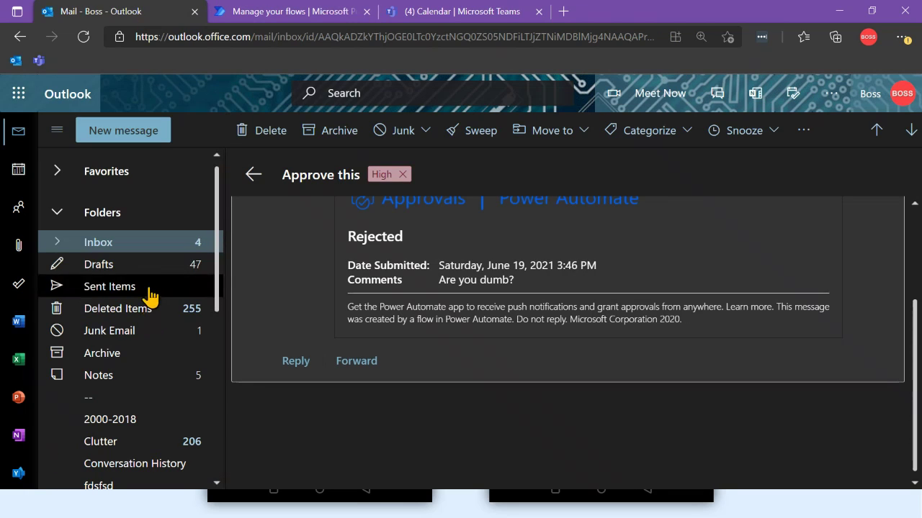
pyautogui.click(130, 251)
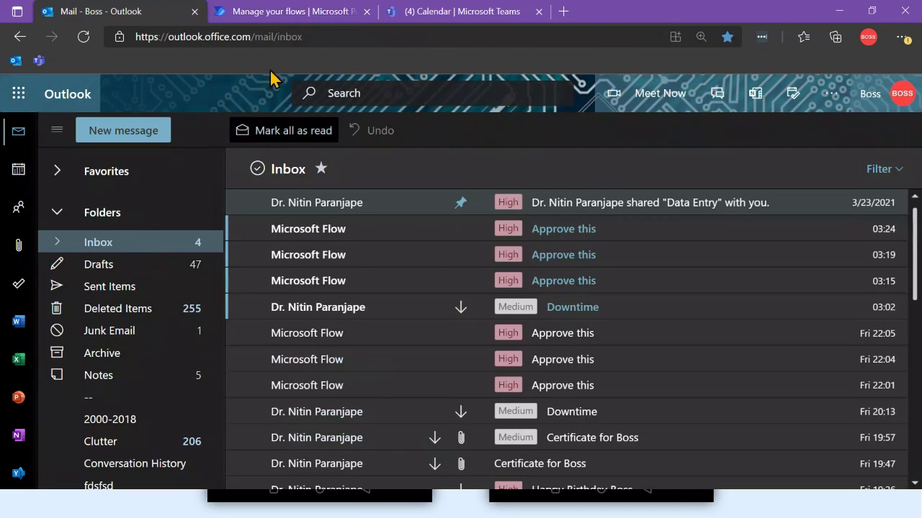
pyautogui.click(288, 16)
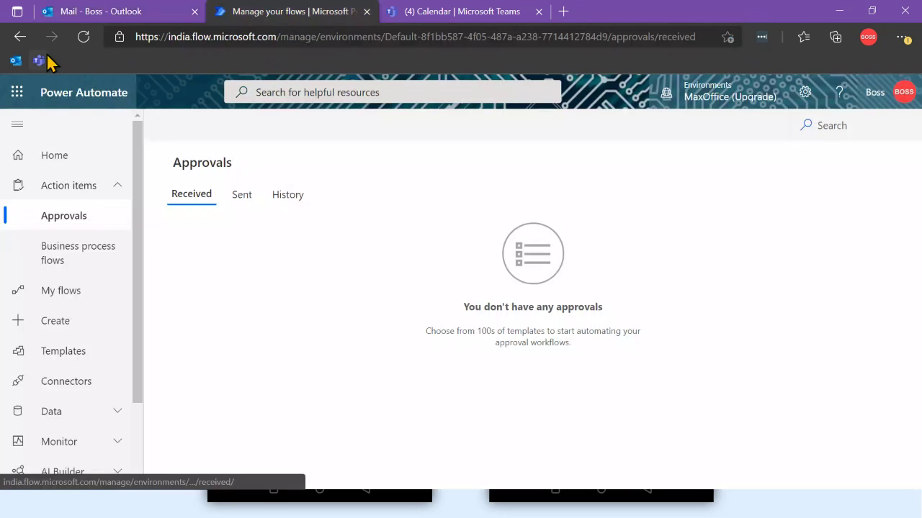
pyautogui.click(84, 37)
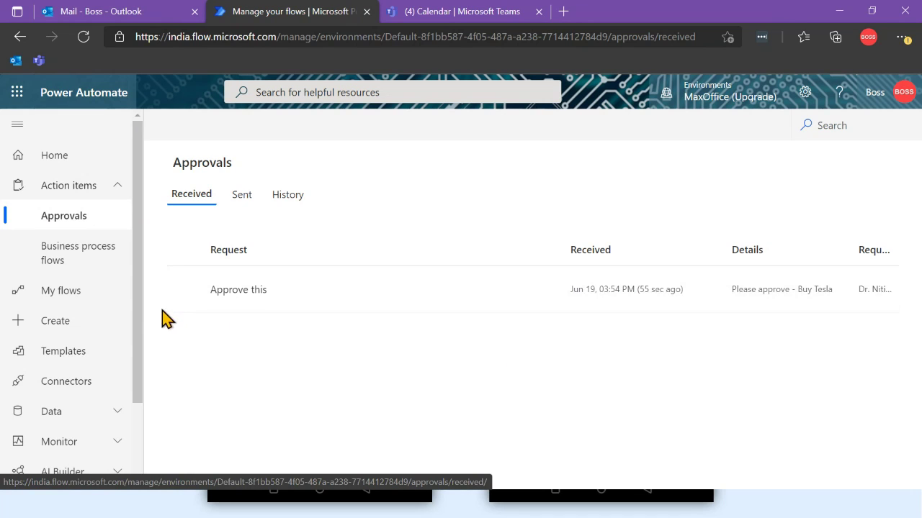
# Reject the 'Approve this' request with the comment 'fdsafds' and confirm
pyautogui.click(185, 291)
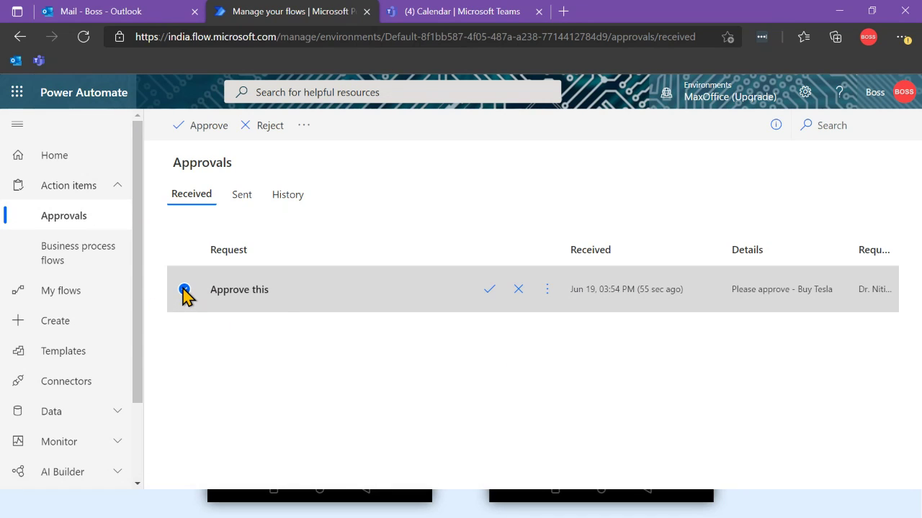
pyautogui.click(239, 292)
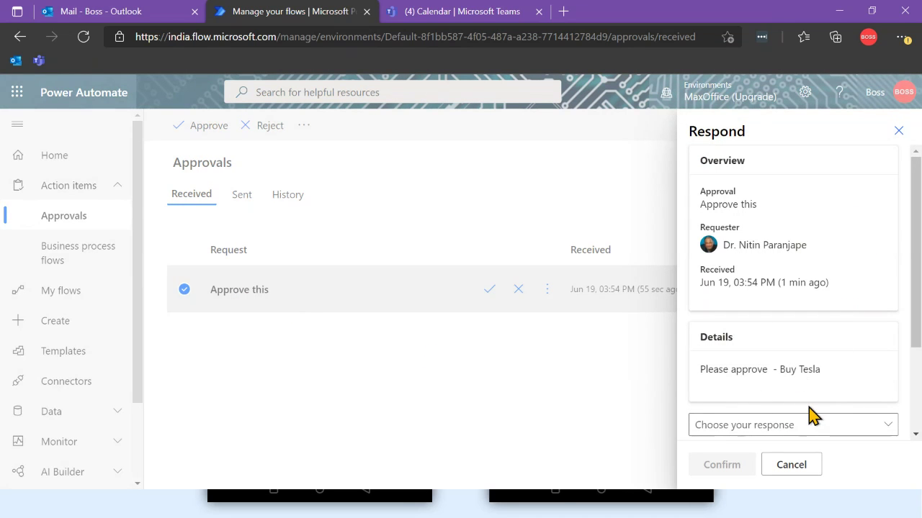
pyautogui.scroll(-2, 812, 416)
pyautogui.click(794, 299)
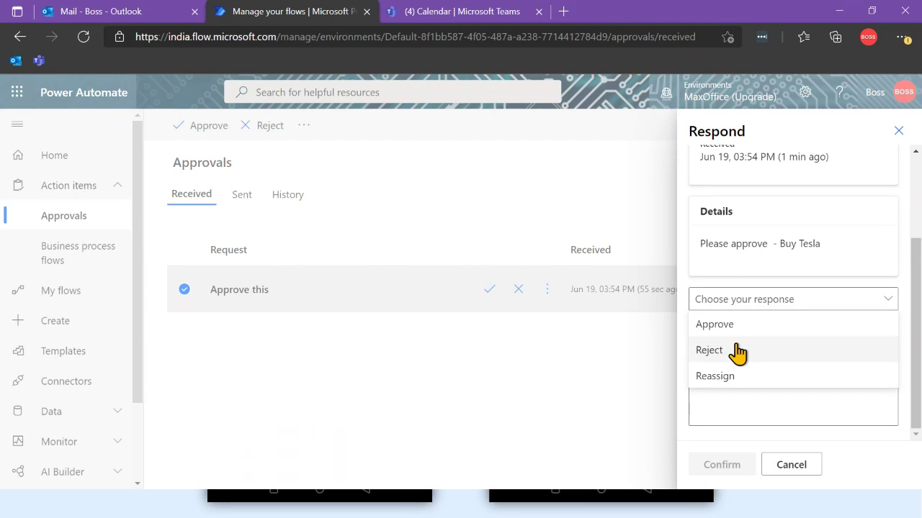
pyautogui.click(729, 351)
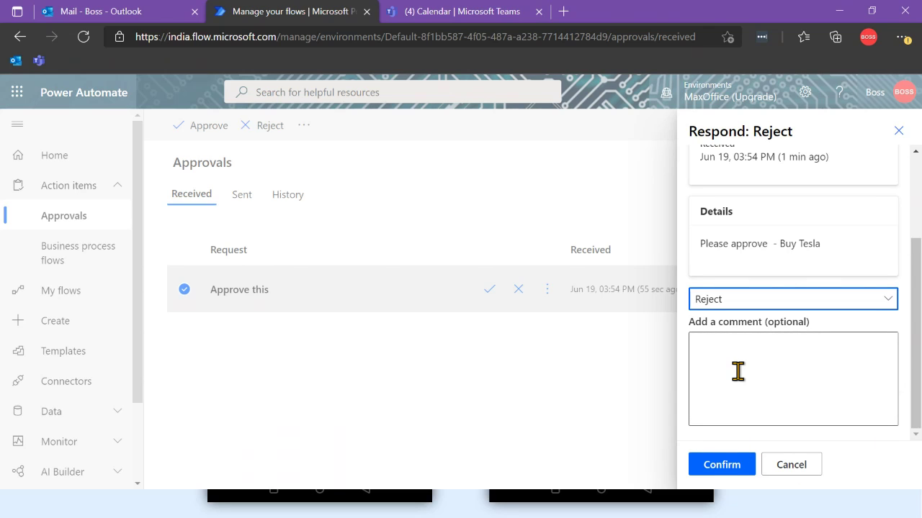
pyautogui.click(738, 371)
pyautogui.write('fdsafds')
pyautogui.click(723, 467)
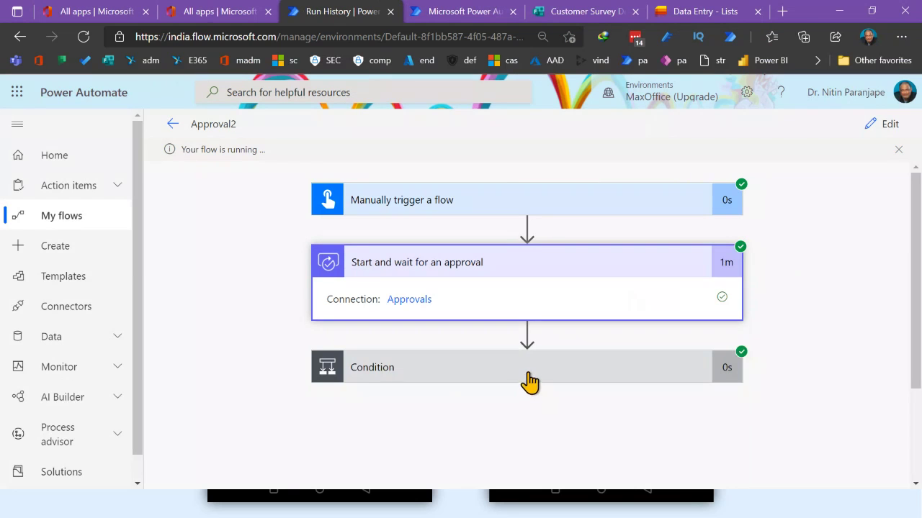
# Inspect the run's approval body and reveal the full Responses JSON output
pyautogui.scroll(-3, 655, 398)
pyautogui.scroll(-7, 660, 402)
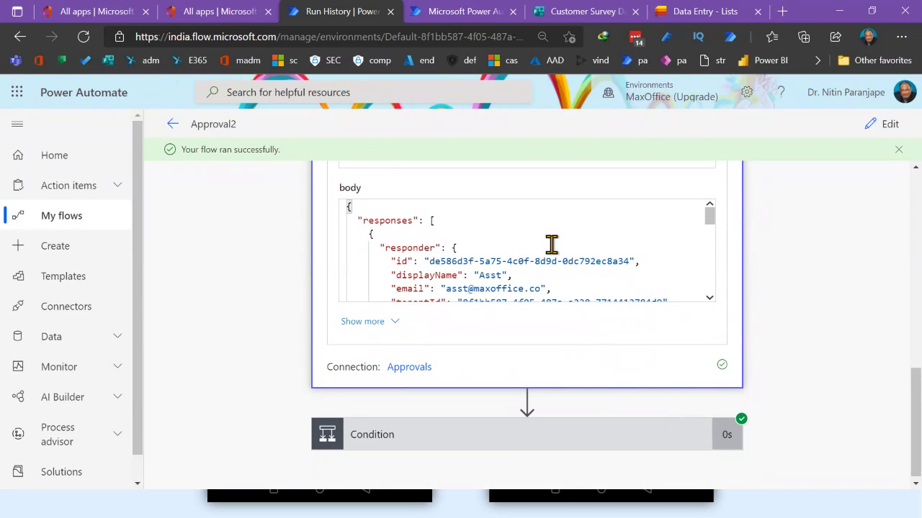
pyautogui.scroll(-3, 509, 238)
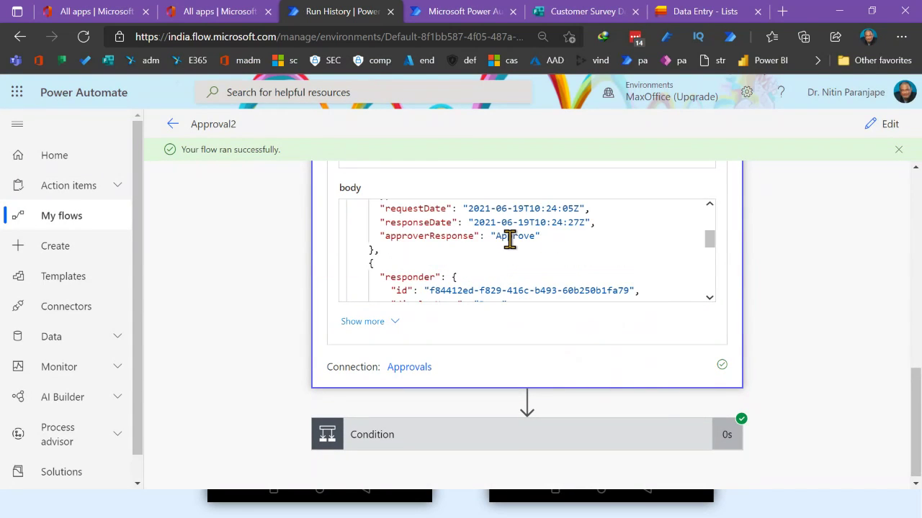
pyautogui.scroll(-3, 509, 241)
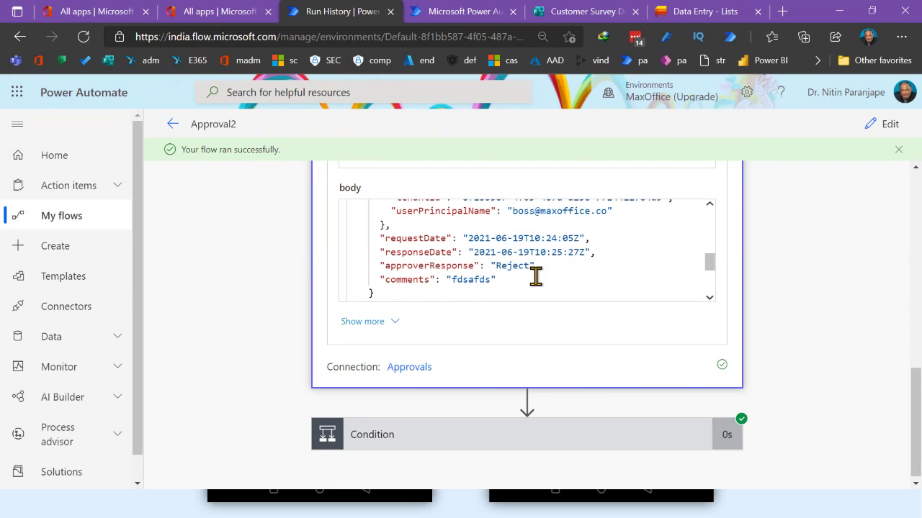
pyautogui.scroll(-3, 548, 276)
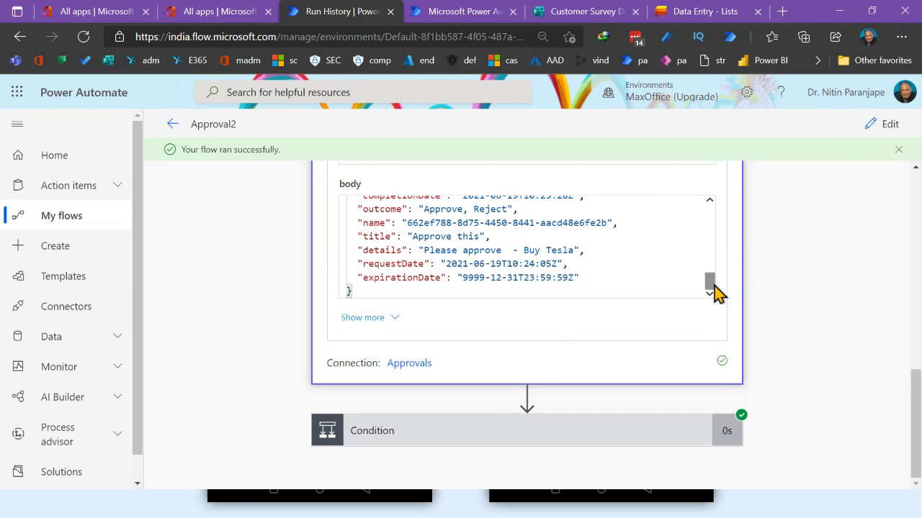
pyautogui.scroll(1, 715, 290)
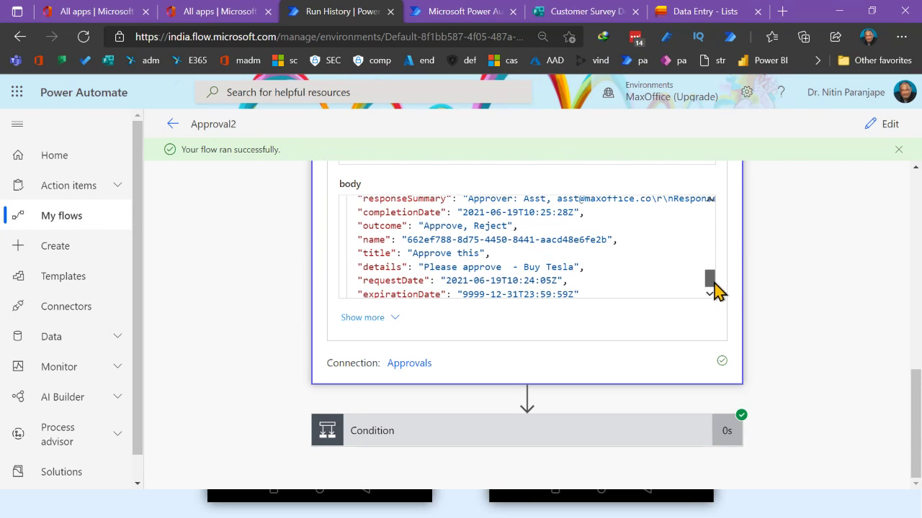
pyautogui.click(389, 319)
pyautogui.scroll(-5, 512, 353)
pyautogui.scroll(5, 455, 252)
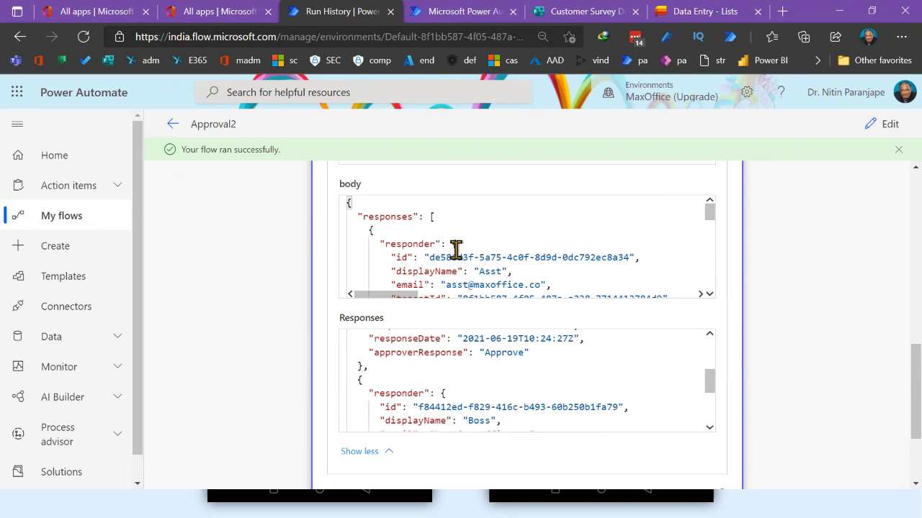
pyautogui.scroll(3, 582, 257)
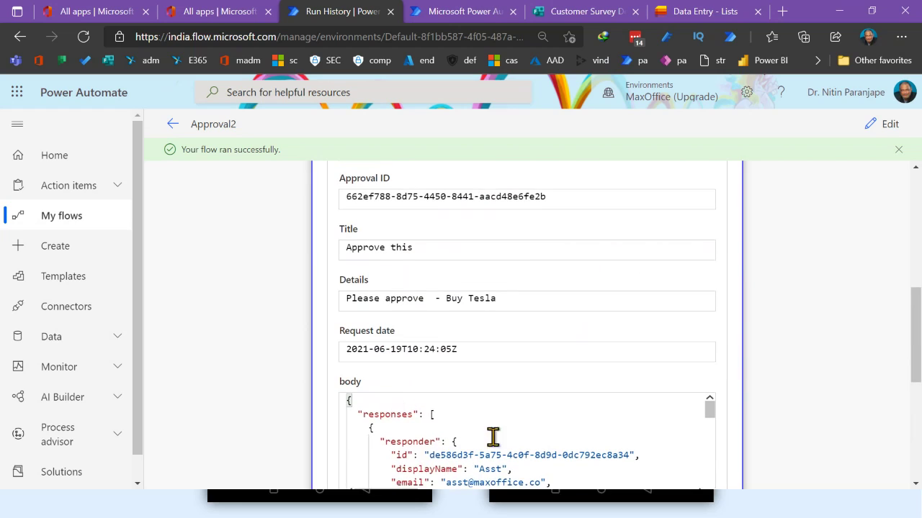
pyautogui.scroll(-3, 496, 419)
pyautogui.scroll(3, 496, 419)
pyautogui.moveTo(712, 423); pyautogui.dragTo(716, 475)
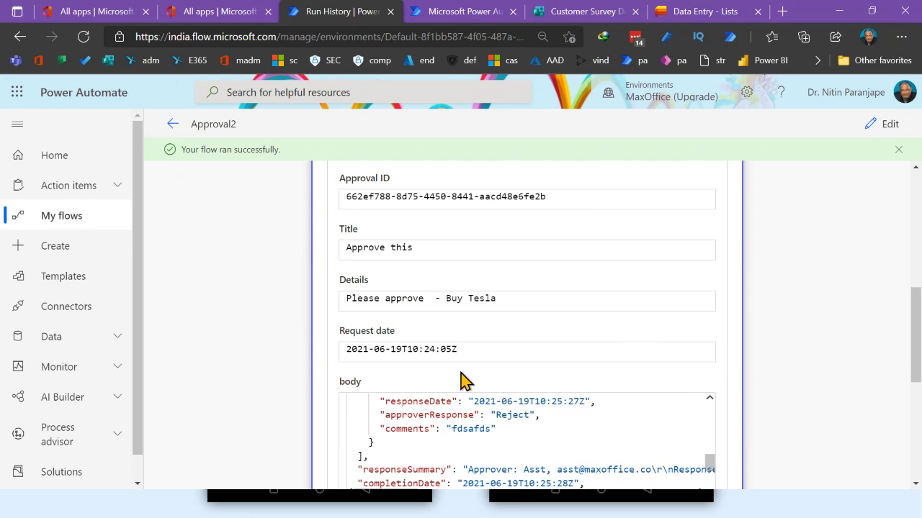
# Expand the Condition step and view its If no branch to confirm it evaluated false
pyautogui.scroll(-1, 775, 372)
pyautogui.scroll(-2, 775, 373)
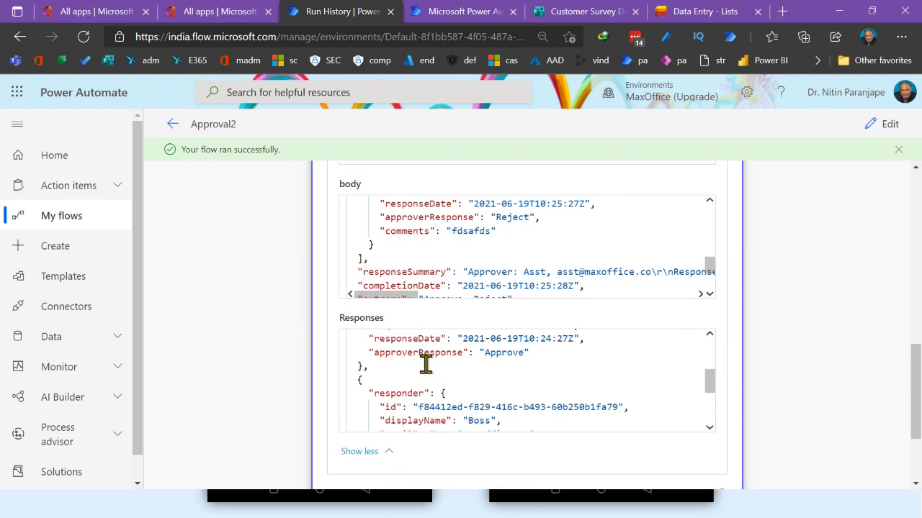
pyautogui.scroll(-2, 467, 364)
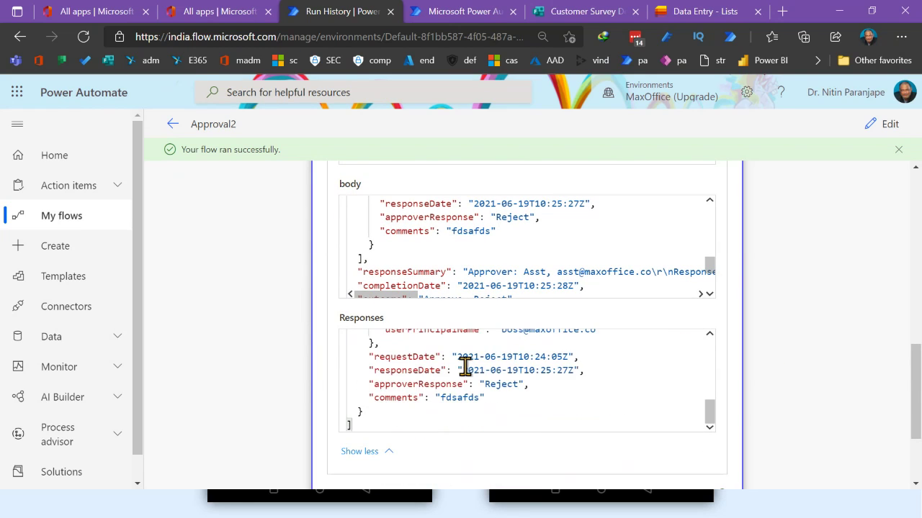
pyautogui.scroll(-2, 523, 303)
pyautogui.scroll(2, 524, 302)
pyautogui.scroll(4, 523, 303)
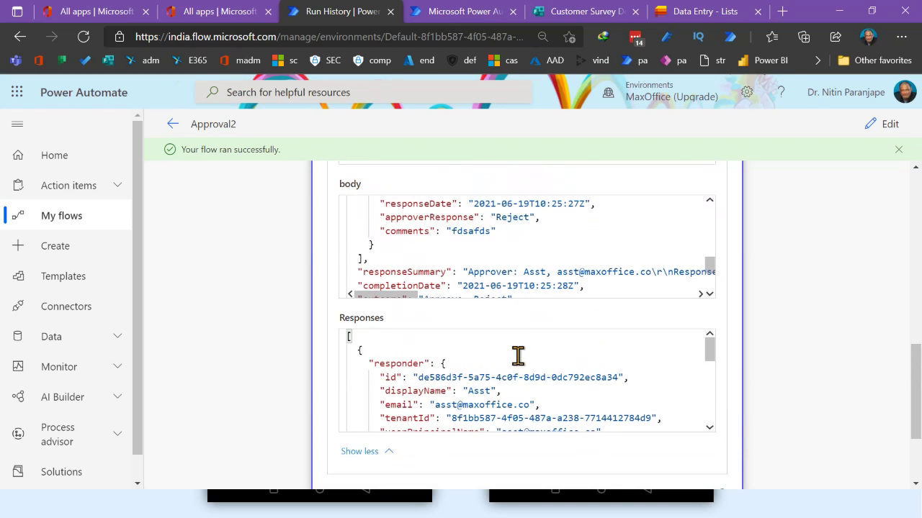
pyautogui.scroll(-5, 518, 354)
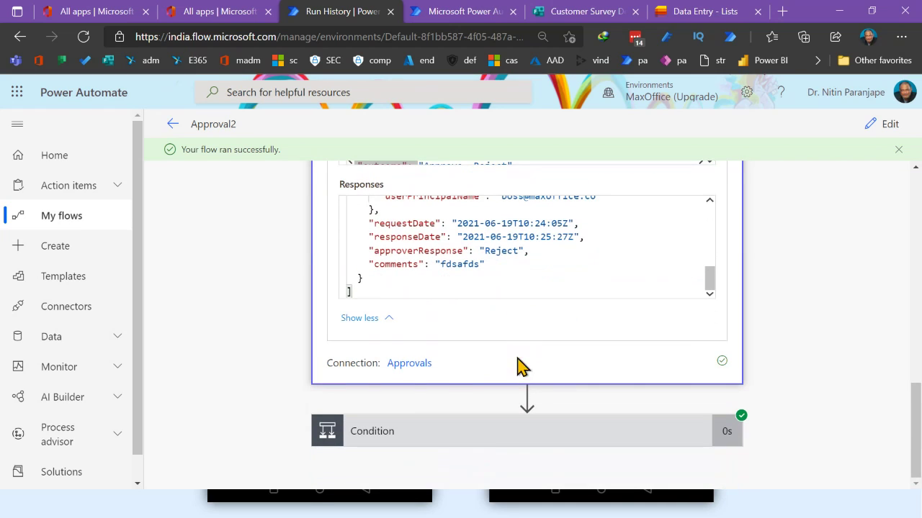
pyautogui.click(426, 432)
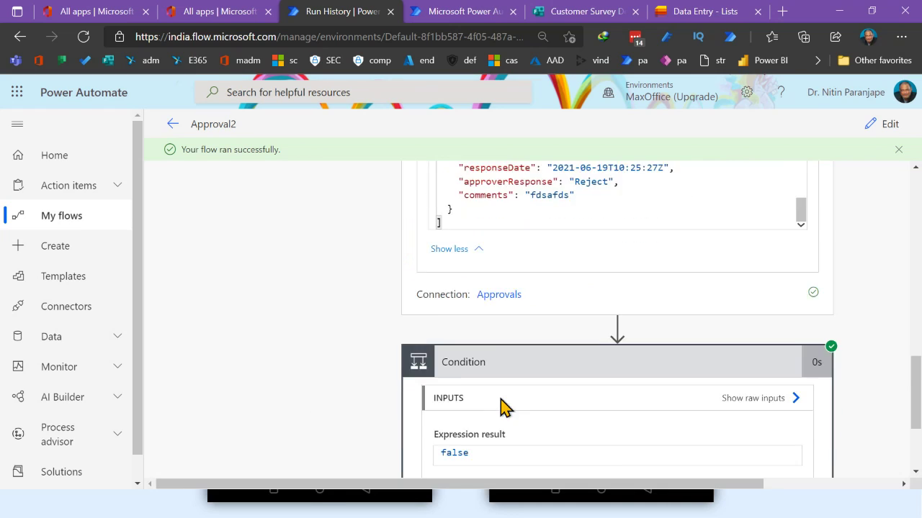
pyautogui.scroll(-4, 519, 402)
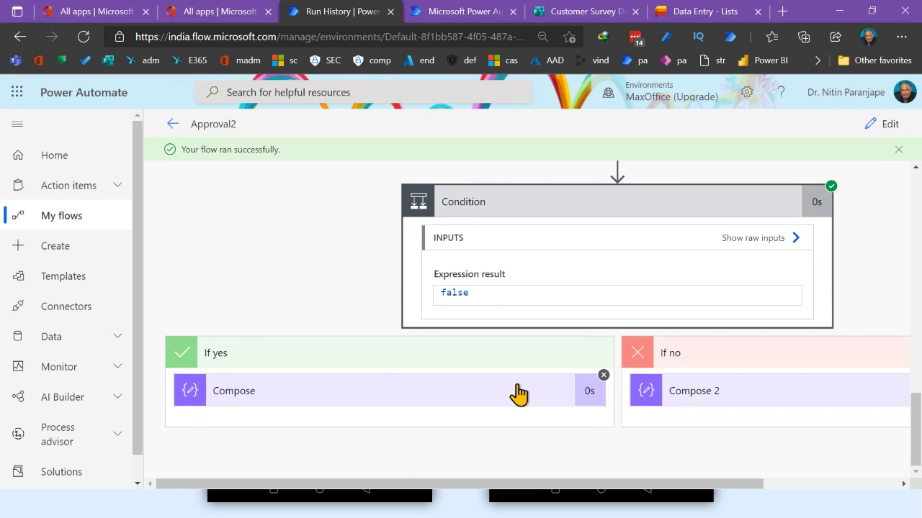
pyautogui.moveTo(473, 483); pyautogui.dragTo(898, 423)
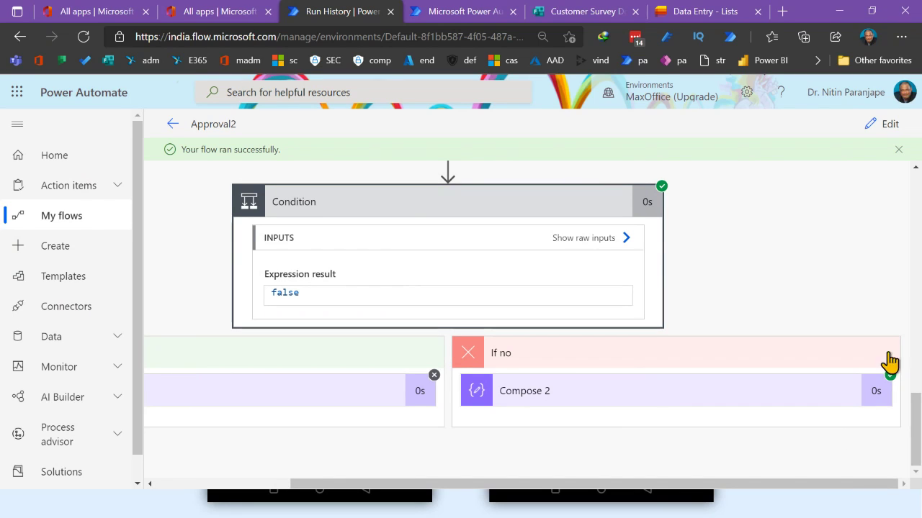
# Open the flow for editing, then bring up the Teams activity feed
pyautogui.click(888, 129)
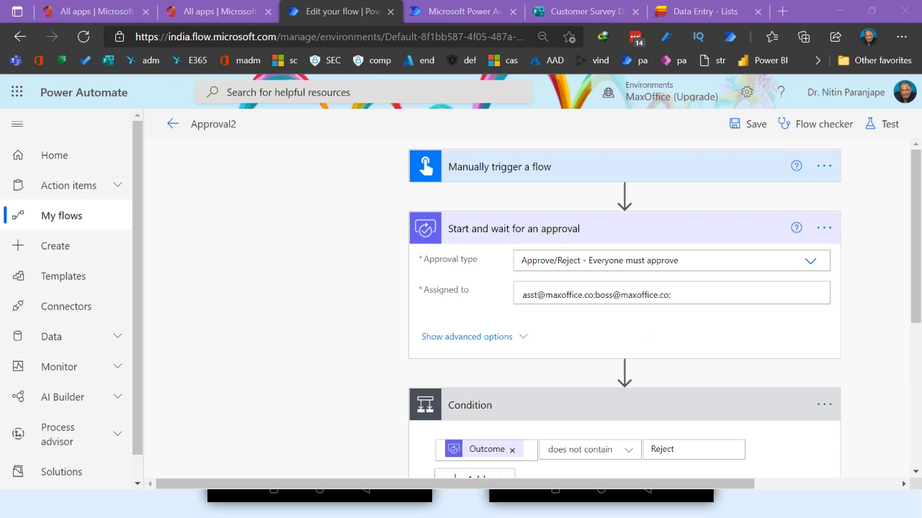
pyautogui.hotkey('alt', 'Tab')
pyautogui.click(40, 75)
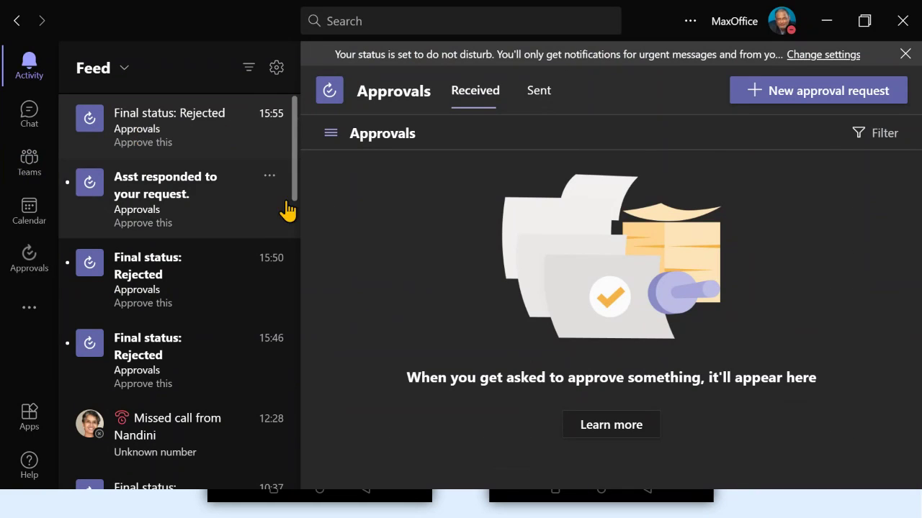
# Open the latest sent 'Approve this' request to check its Rejected history, then close it
pyautogui.click(546, 96)
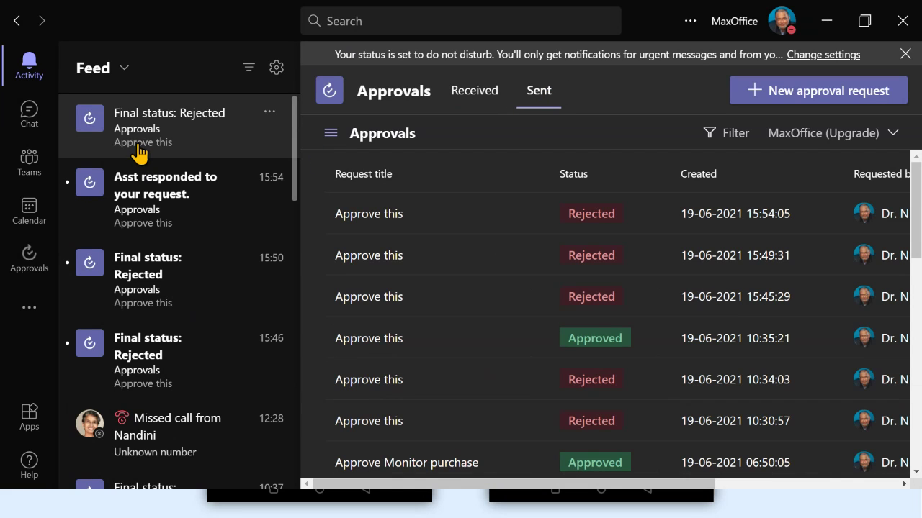
pyautogui.click(342, 215)
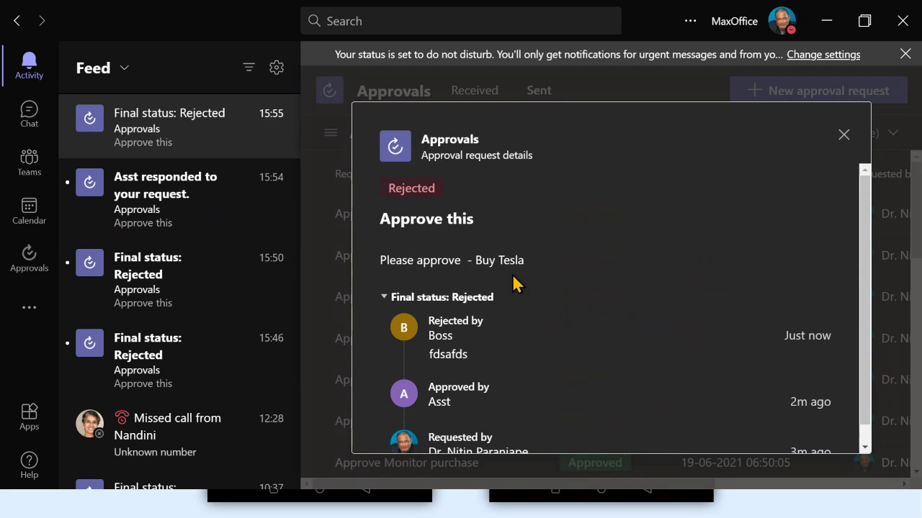
pyautogui.scroll(-1, 540, 299)
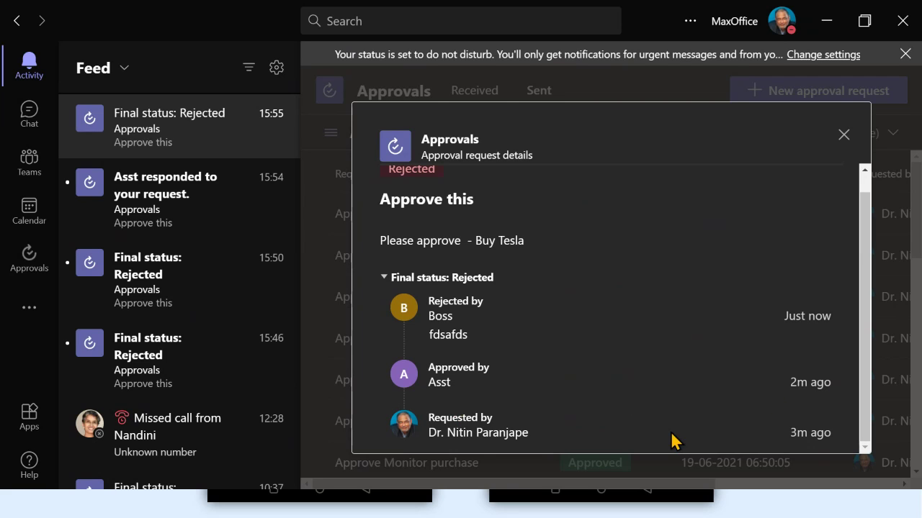
pyautogui.click(842, 134)
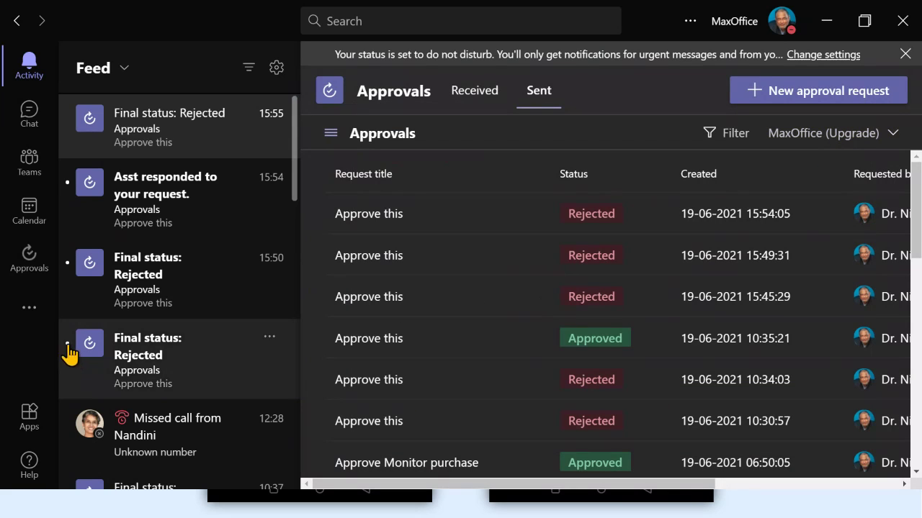
# Unpin the Approvals app from the left rail, then reopen it from the added apps flyout
pyautogui.rightClick(43, 277)
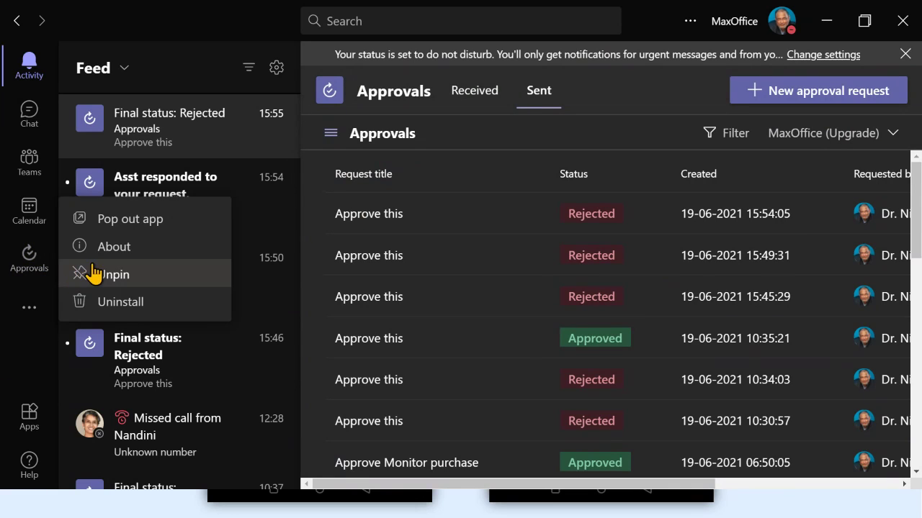
pyautogui.click(109, 274)
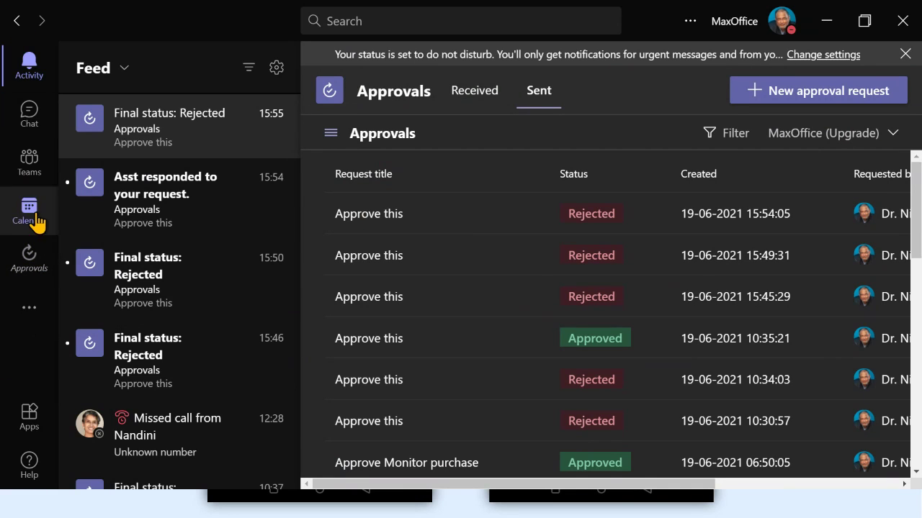
pyautogui.click(32, 179)
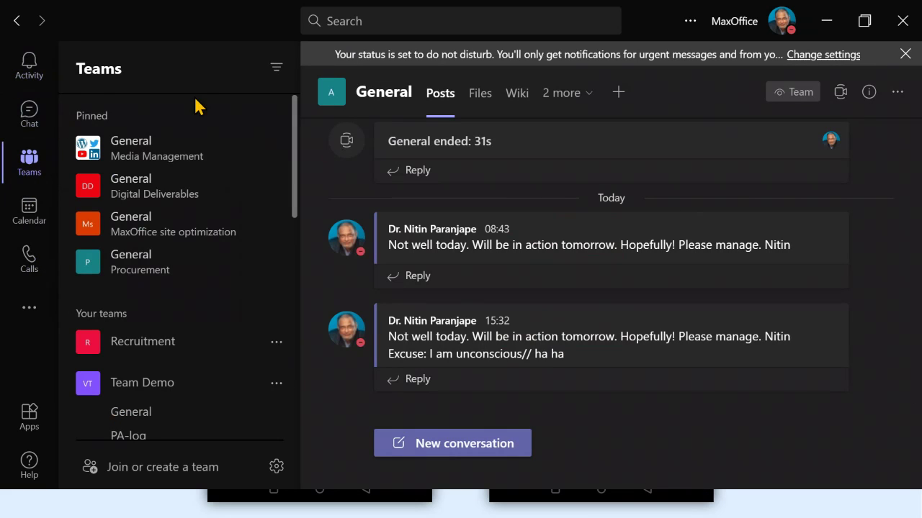
pyautogui.click(30, 308)
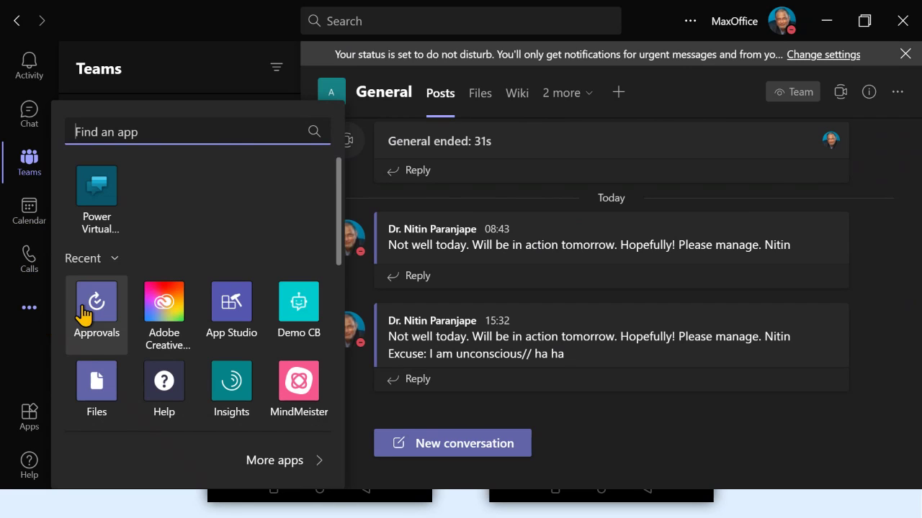
pyautogui.click(108, 304)
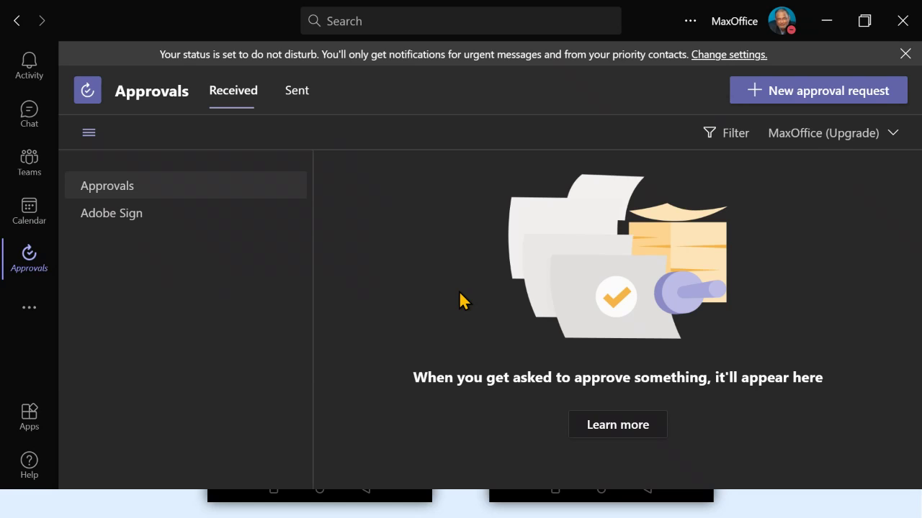
pyautogui.click(30, 308)
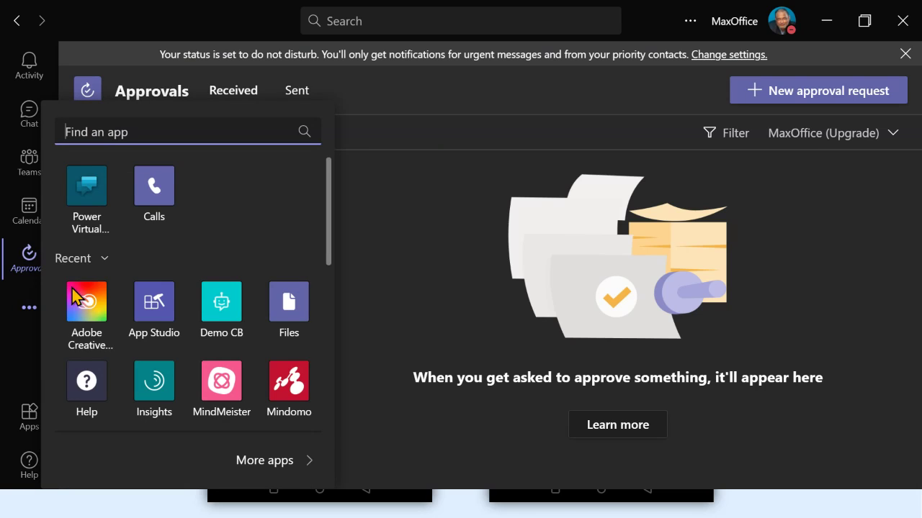
pyautogui.click(28, 280)
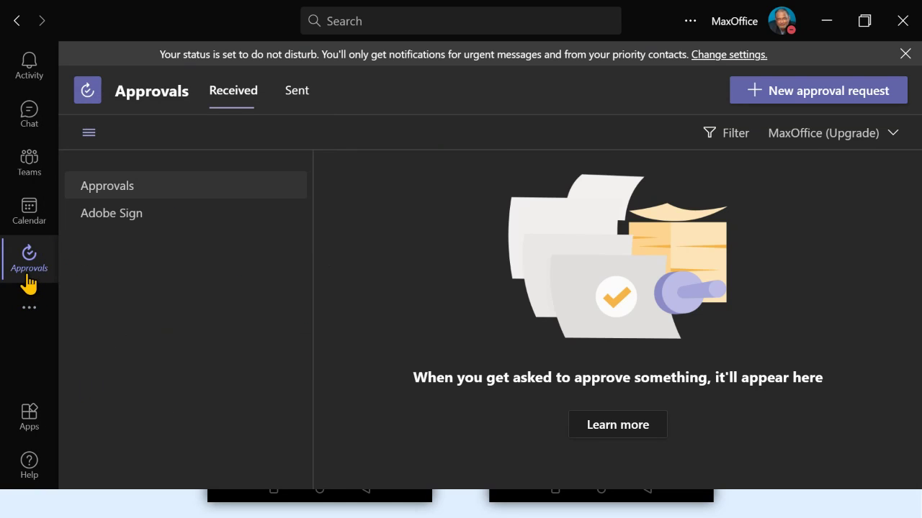
pyautogui.rightClick(29, 279)
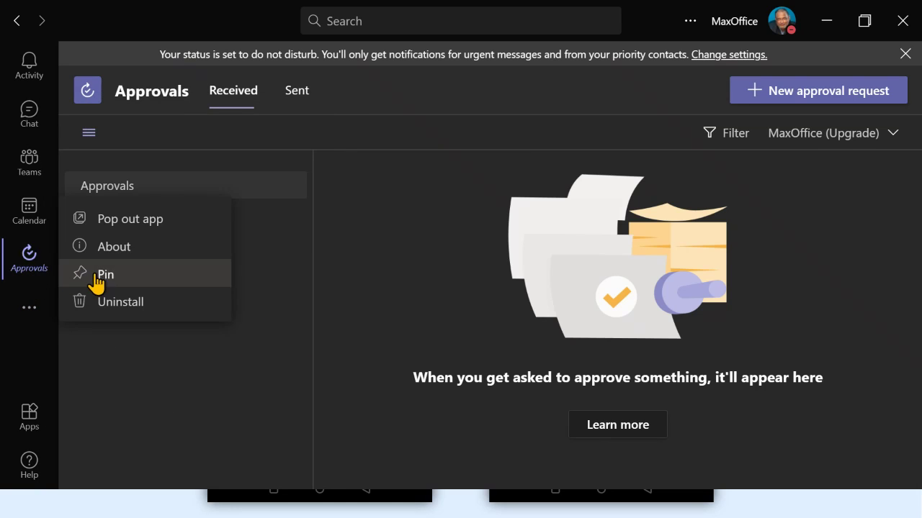
pyautogui.press('Escape')
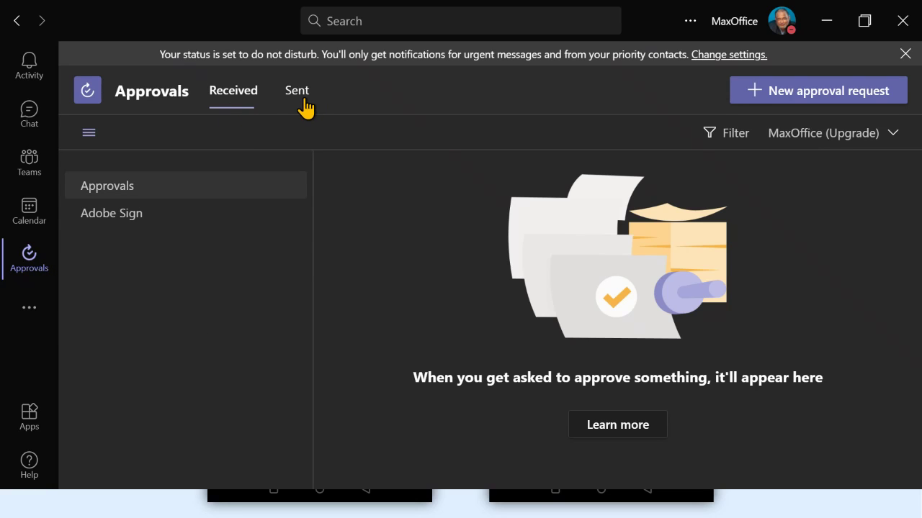
pyautogui.click(301, 106)
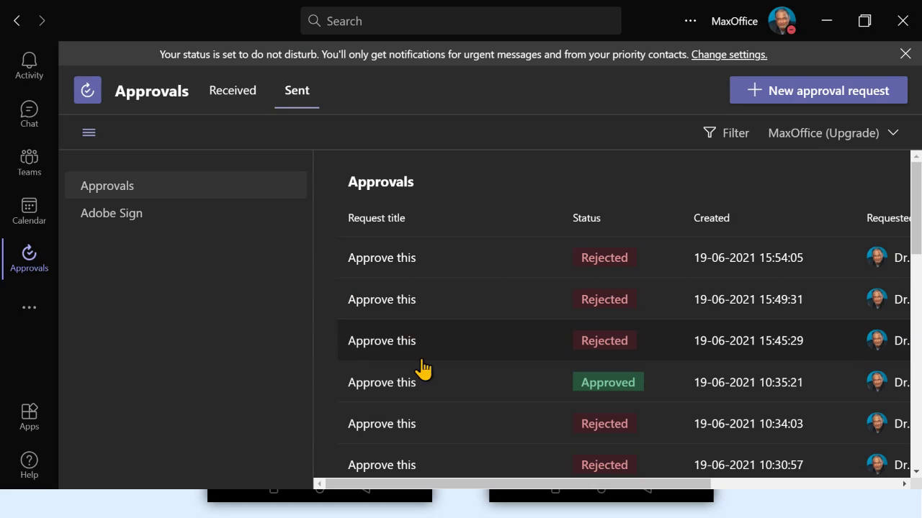
pyautogui.click(401, 393)
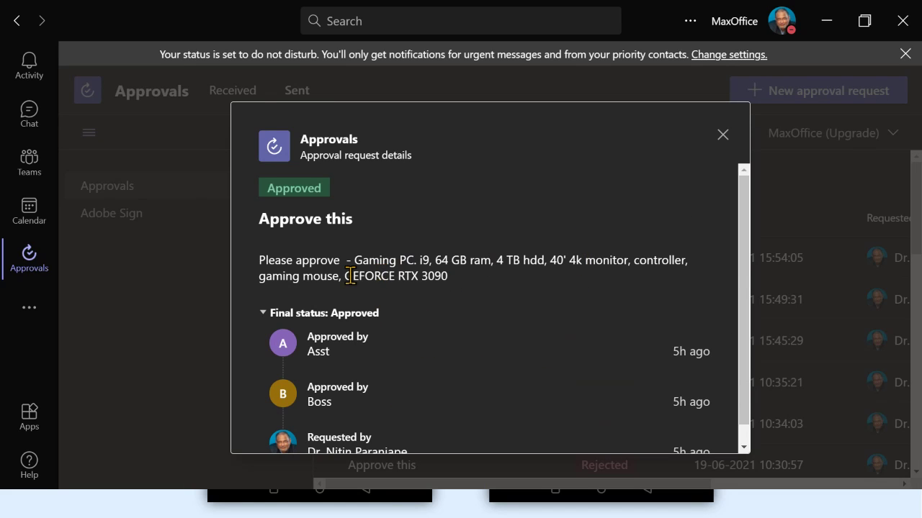
pyautogui.click(722, 137)
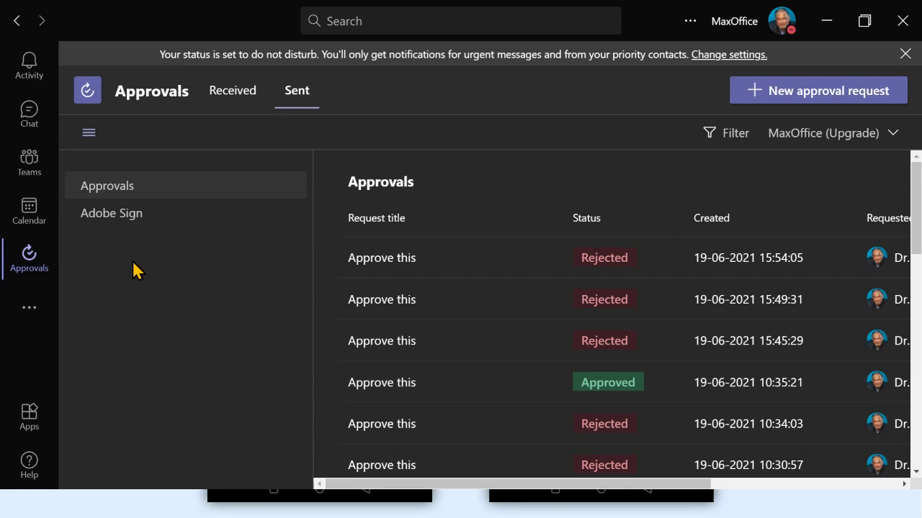
pyautogui.scroll(-10, 541, 324)
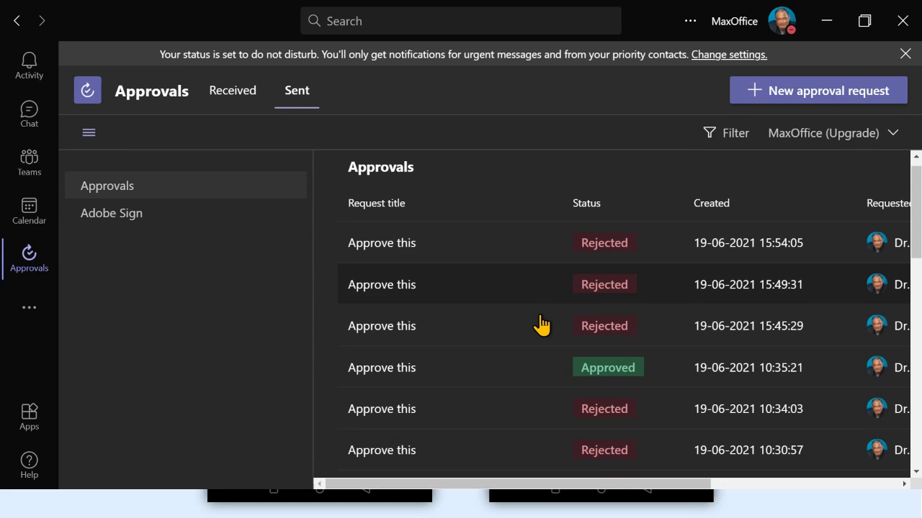
pyautogui.scroll(-3, 541, 324)
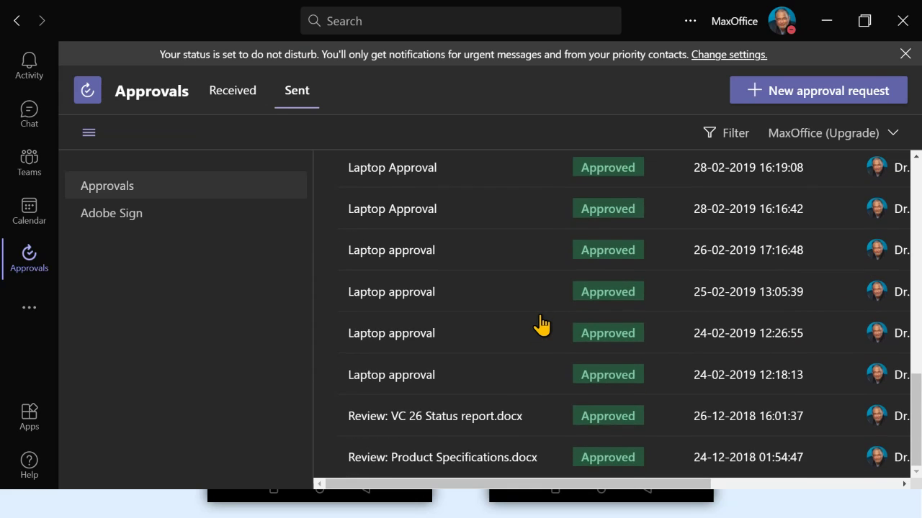
pyautogui.scroll(15, 379, 273)
pyautogui.click(239, 107)
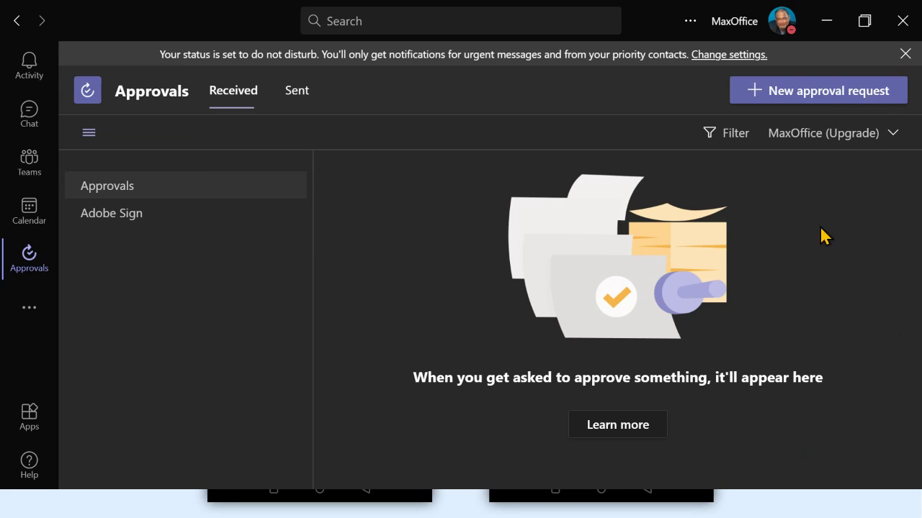
# Close the do-not-disturb banner and go to New approval request
pyautogui.click(904, 55)
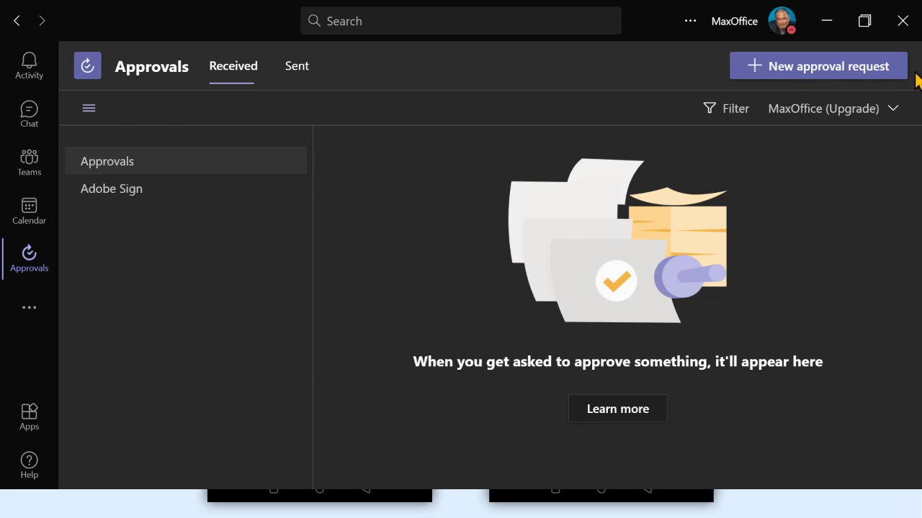
pyautogui.click(809, 81)
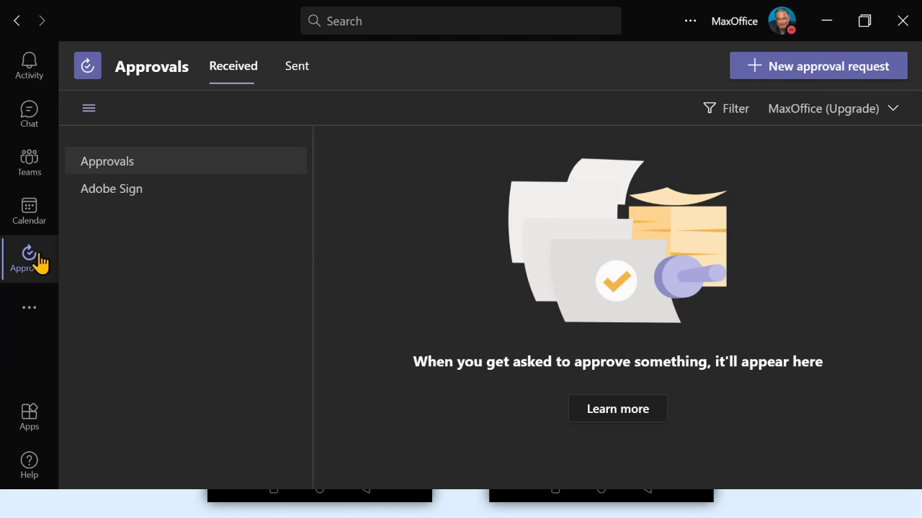
# Start a new Basic approval request titled 'I want a promotion'
pyautogui.click(826, 75)
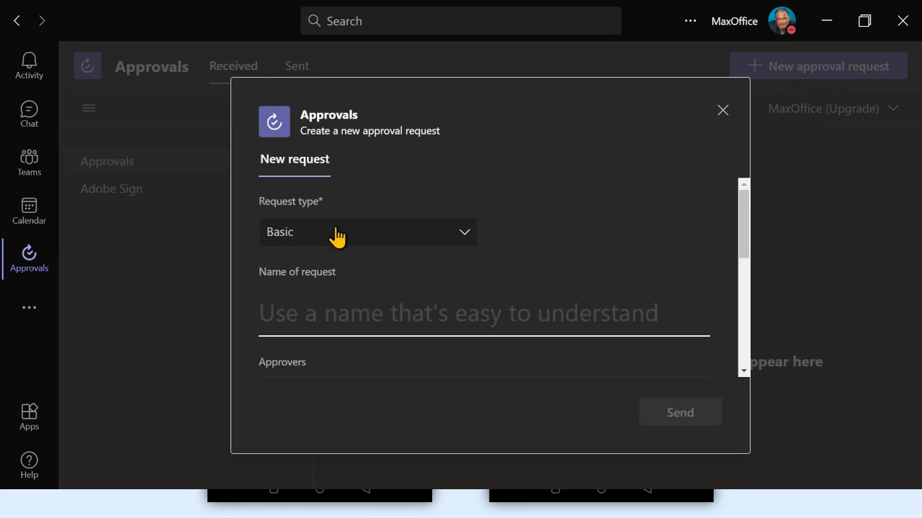
pyautogui.click(313, 233)
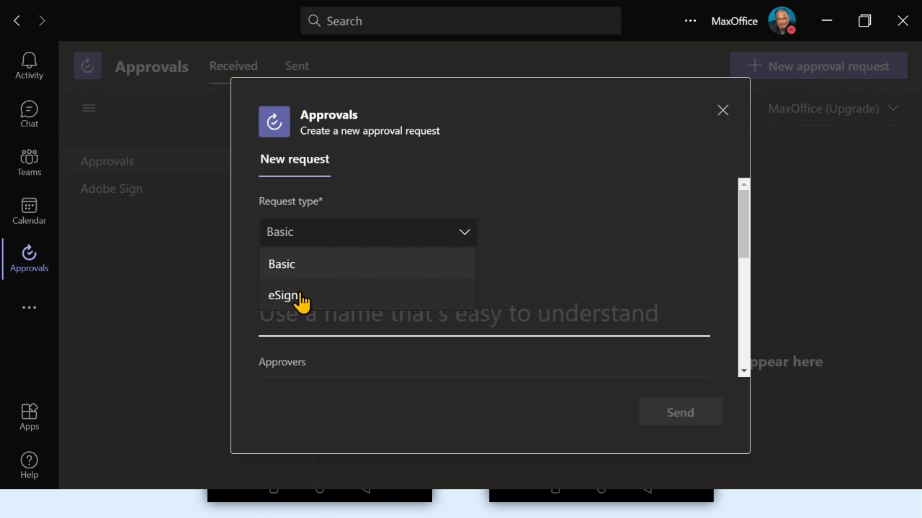
pyautogui.click(335, 265)
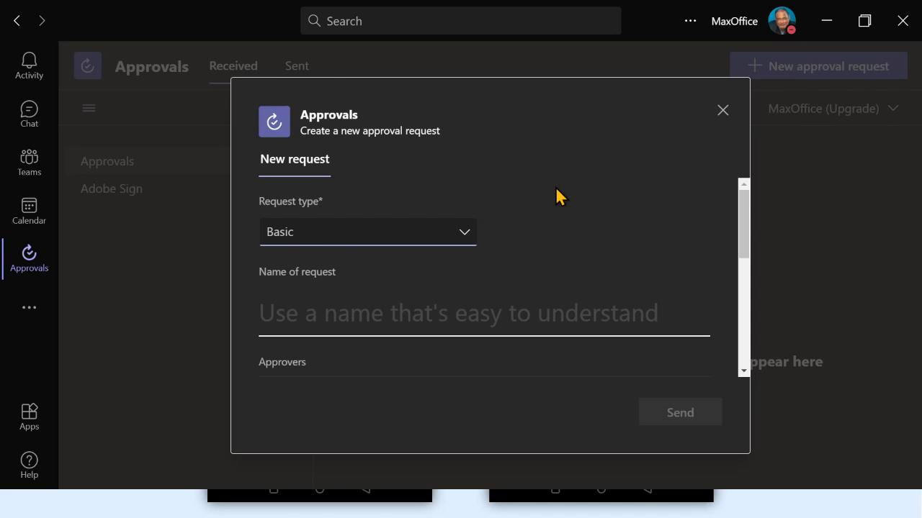
pyautogui.click(309, 306)
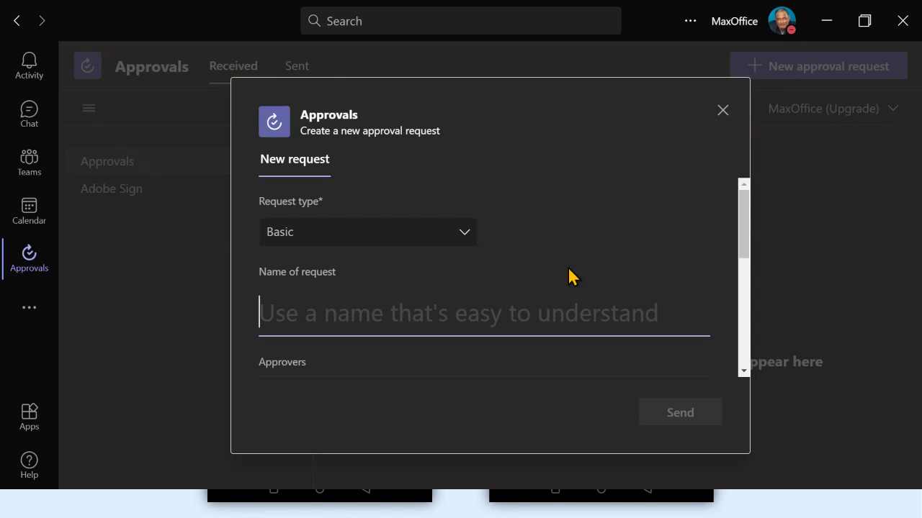
pyautogui.write('I')
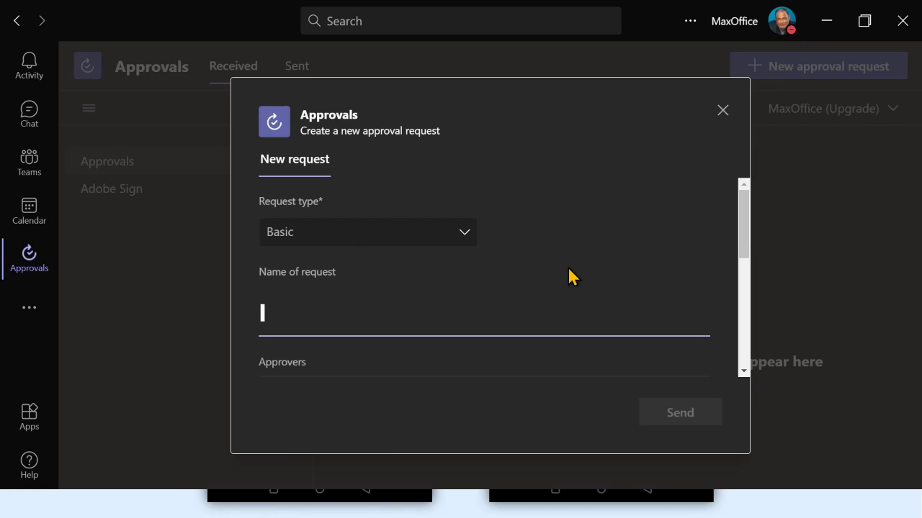
pyautogui.write(' want a promotion')
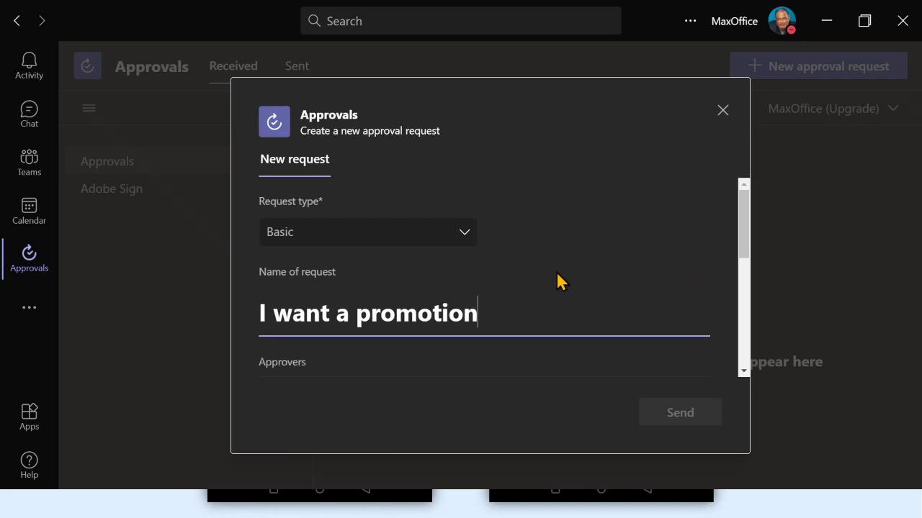
pyautogui.click(409, 375)
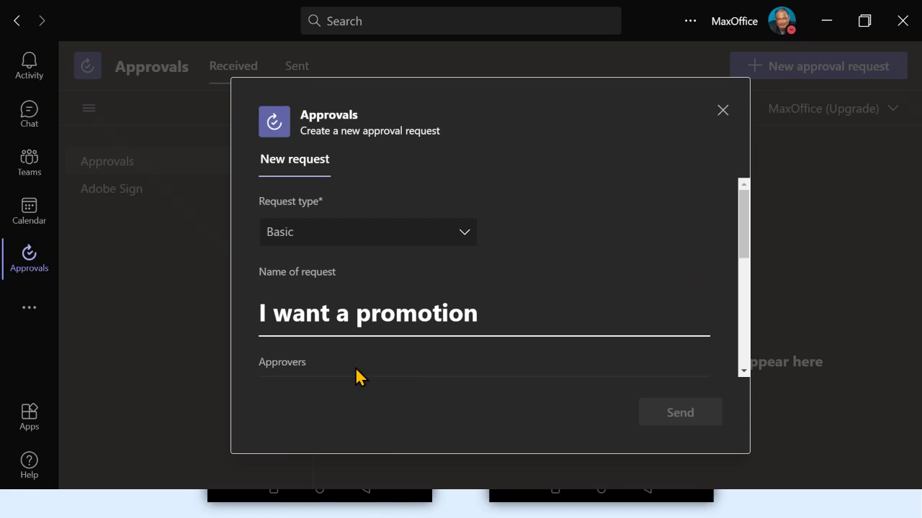
# Add Asst and Boss as approvers and stop requiring a response from all approvers
pyautogui.scroll(-5, 389, 367)
pyautogui.scroll(5, 360, 237)
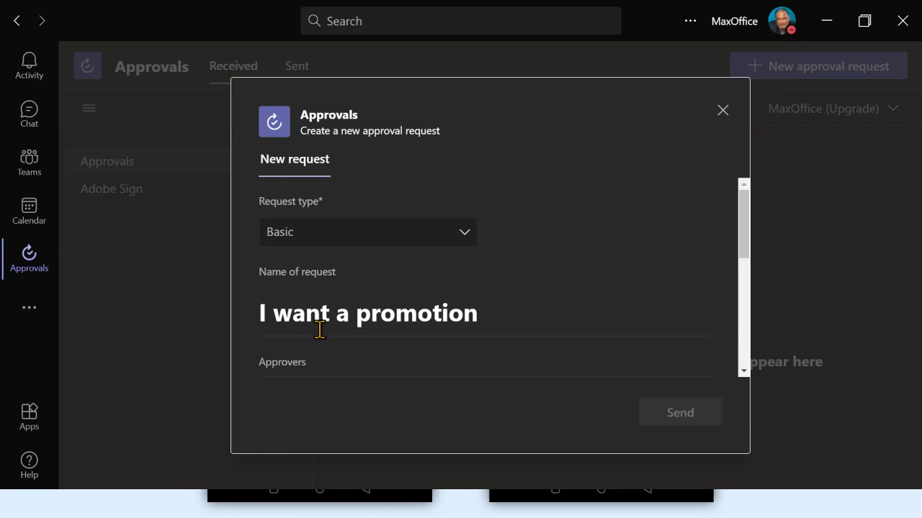
pyautogui.scroll(-3, 319, 329)
pyautogui.click(358, 245)
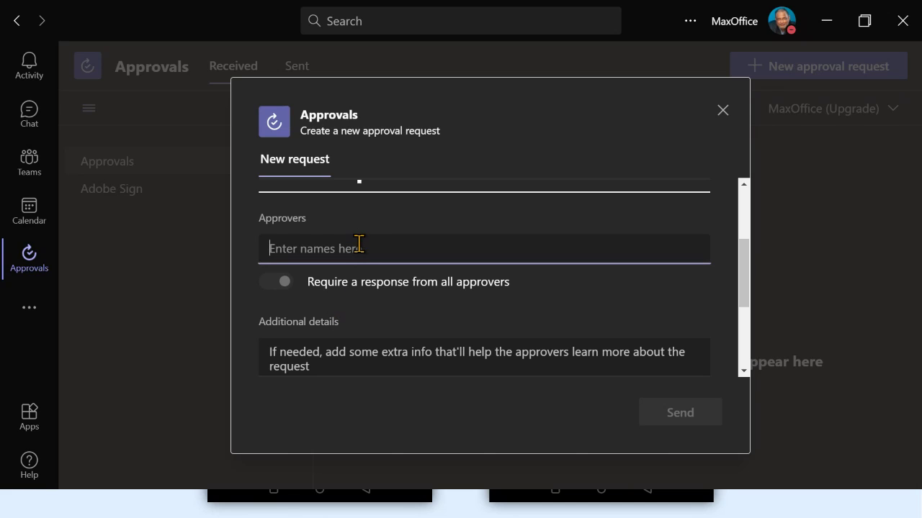
pyautogui.write('asst')
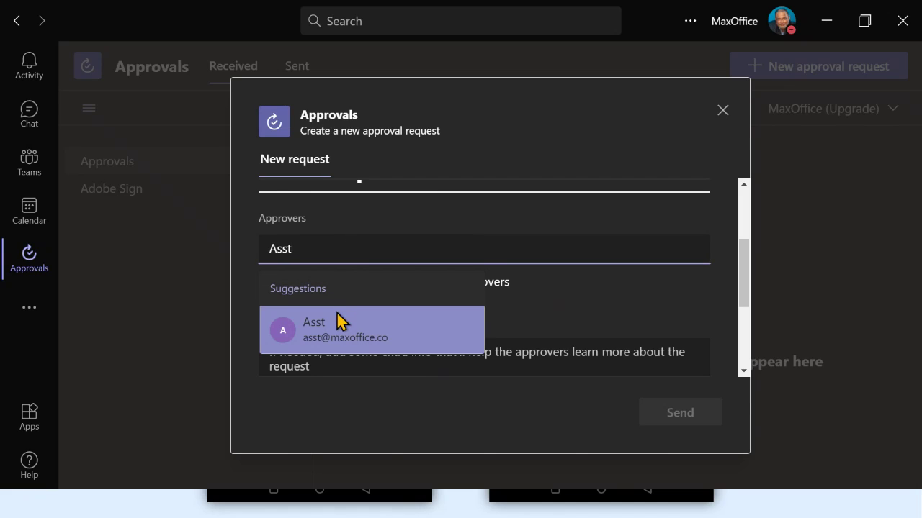
pyautogui.click(336, 317)
pyautogui.write('bos')
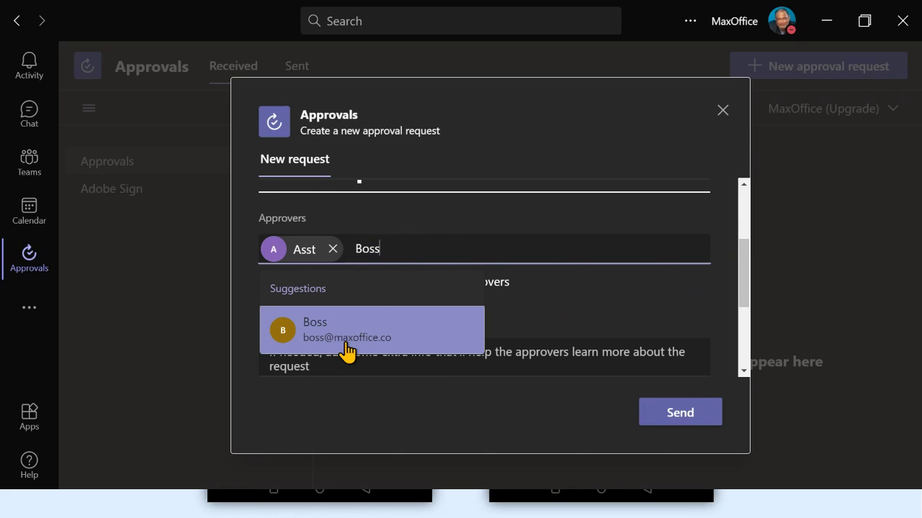
pyautogui.click(346, 344)
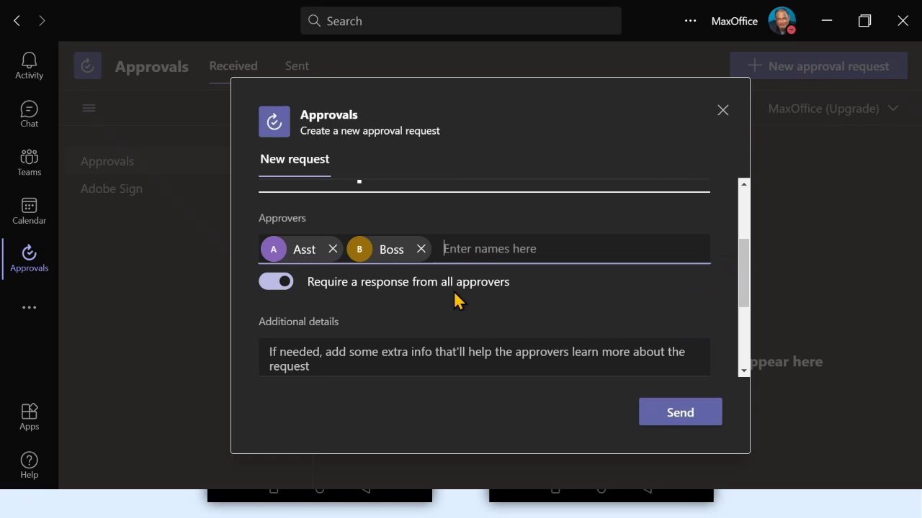
pyautogui.click(274, 289)
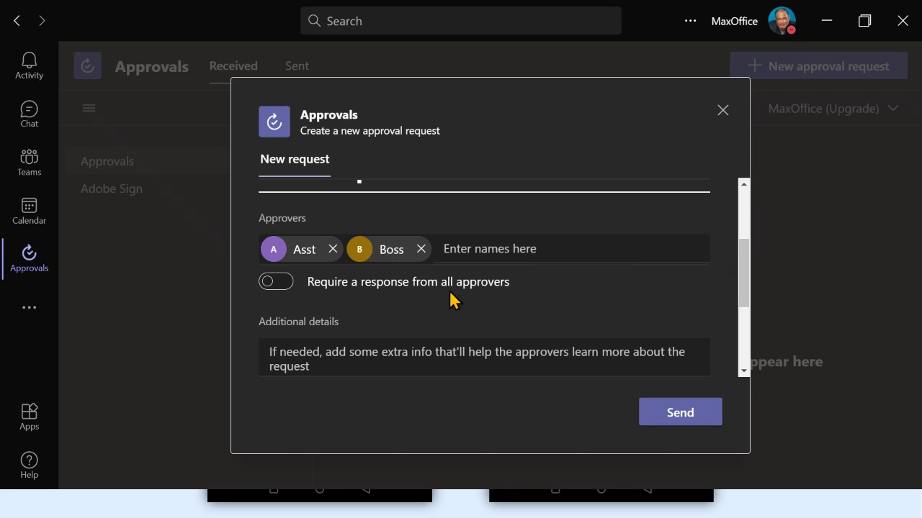
pyautogui.scroll(-2, 449, 290)
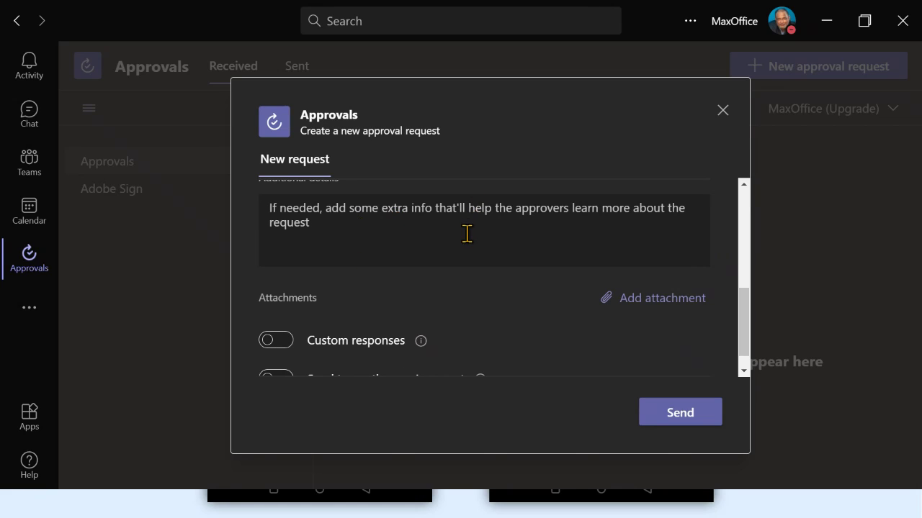
# Enable custom responses Yes and No, then send the I want a promotion request
pyautogui.scroll(-1, 466, 242)
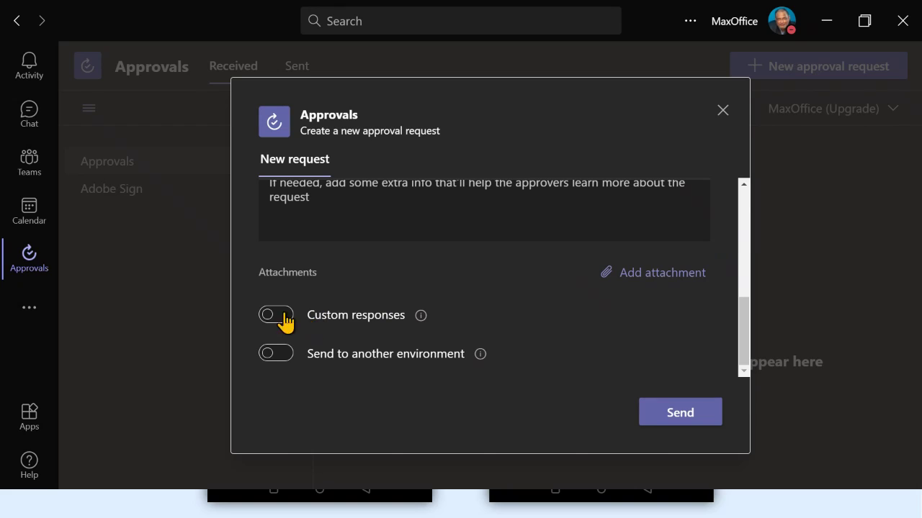
pyautogui.click(277, 314)
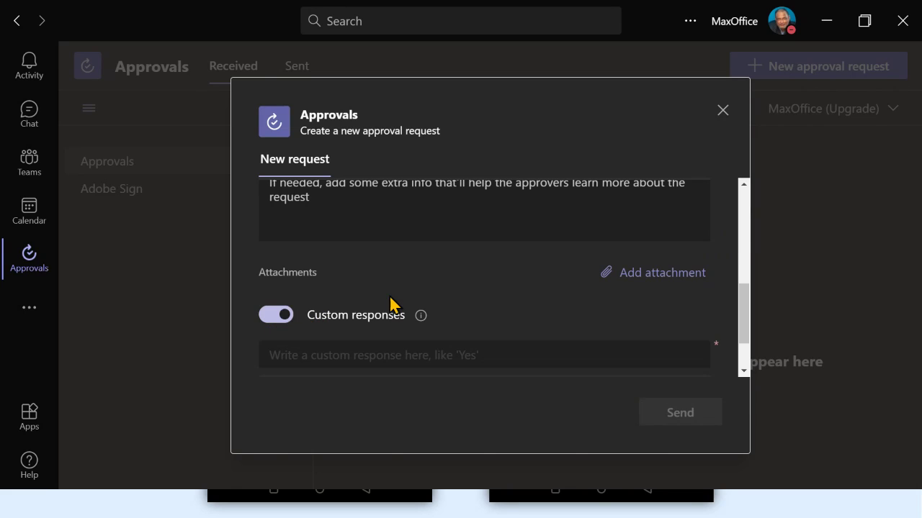
pyautogui.scroll(-1, 400, 295)
pyautogui.click(478, 283)
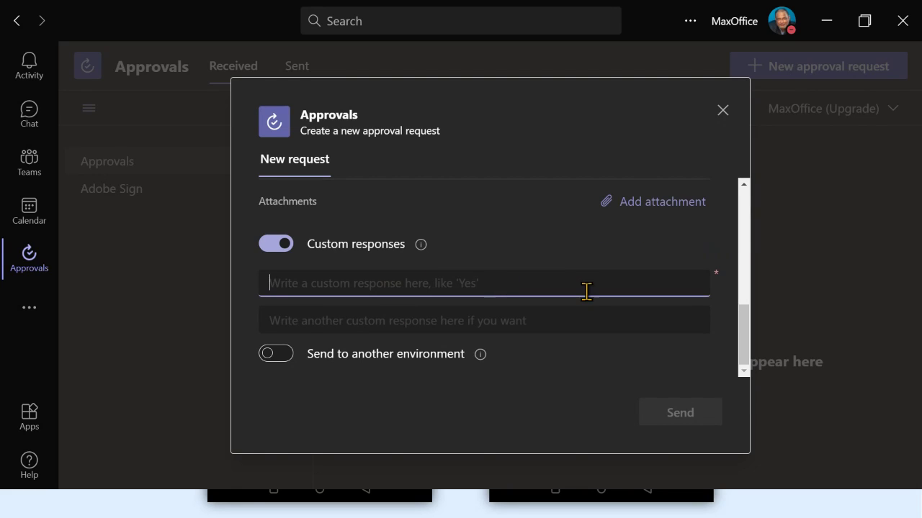
pyautogui.write('Yes')
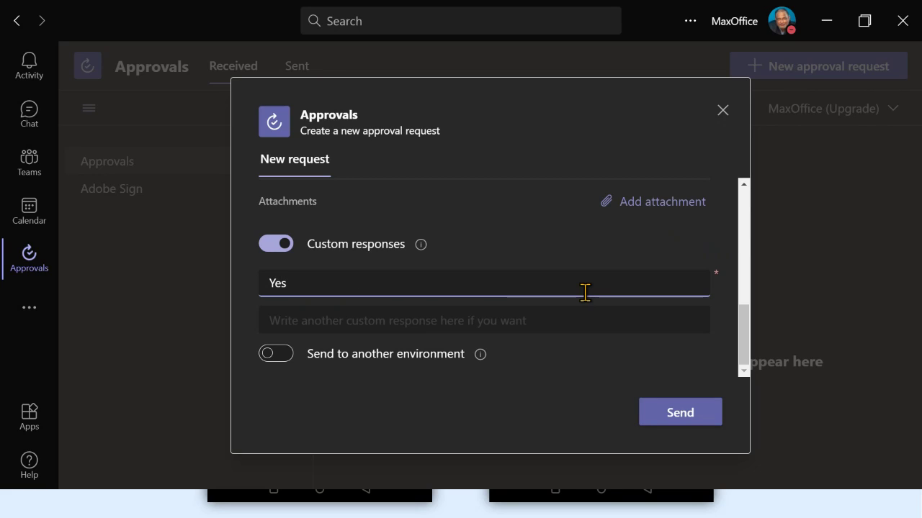
pyautogui.press('Tab')
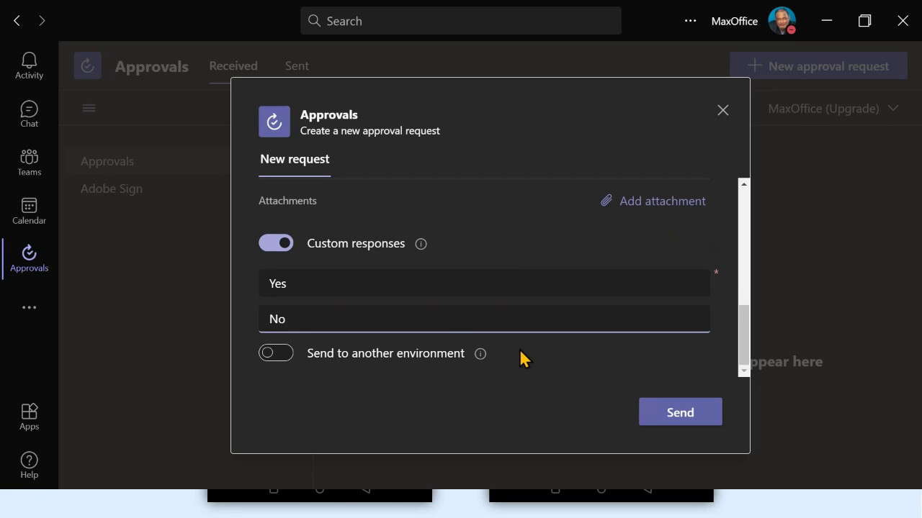
pyautogui.scroll(10, 417, 285)
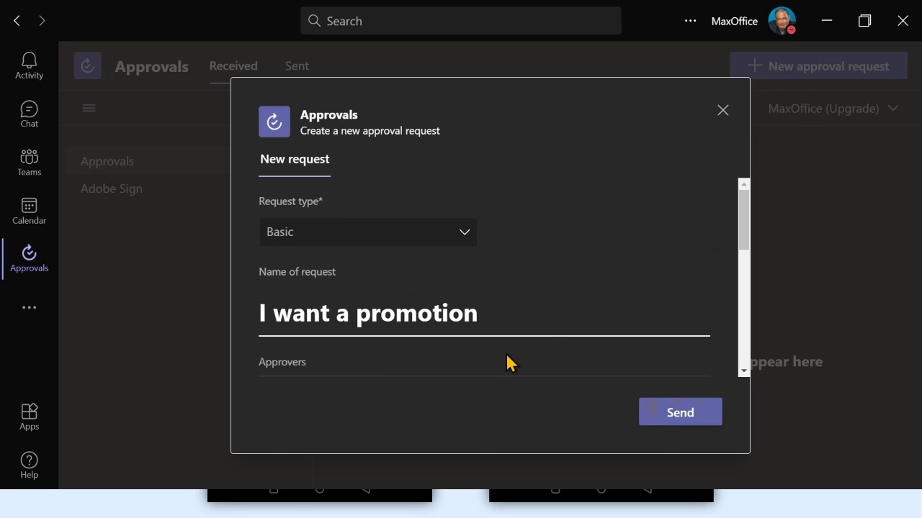
pyautogui.scroll(-3, 494, 319)
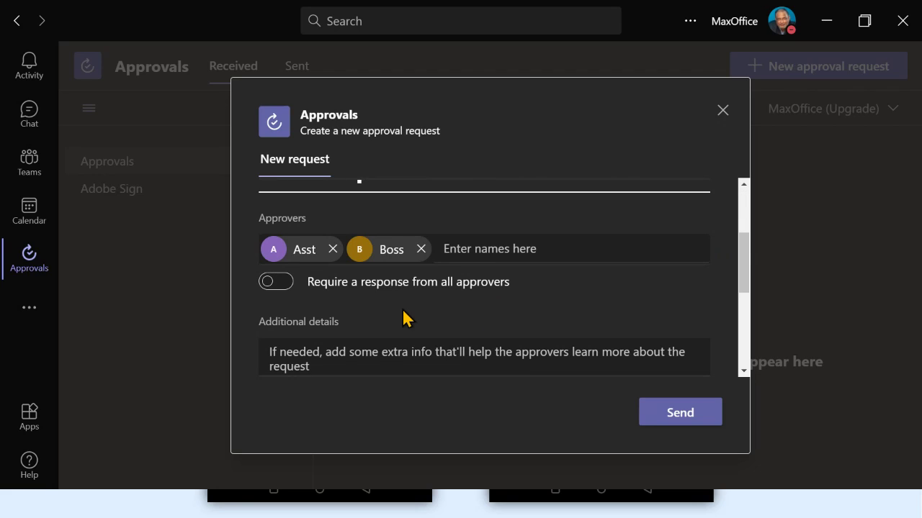
pyautogui.scroll(-3, 405, 319)
pyautogui.scroll(-2, 405, 319)
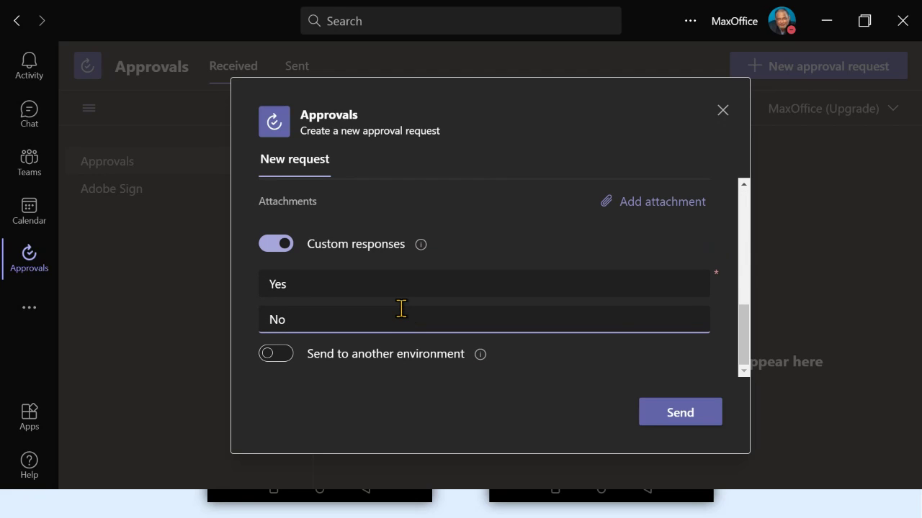
pyautogui.click(674, 416)
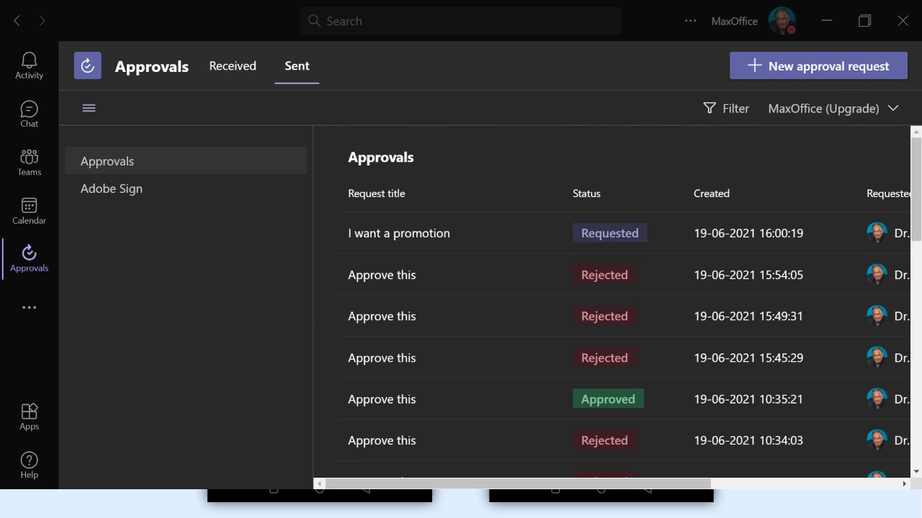
# Reload Teams in the browser, switch to the boss's window and open its activity feed
pyautogui.hotkey('alt', 'Tab')
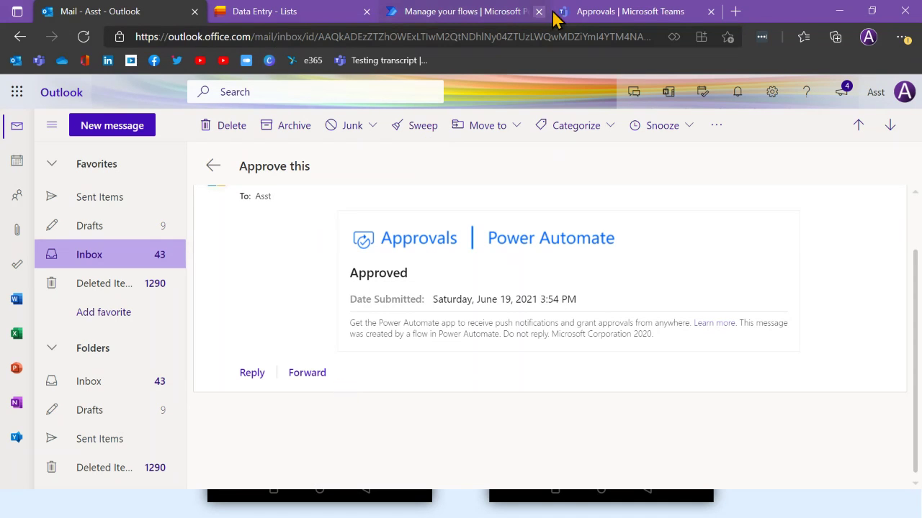
pyautogui.click(580, 13)
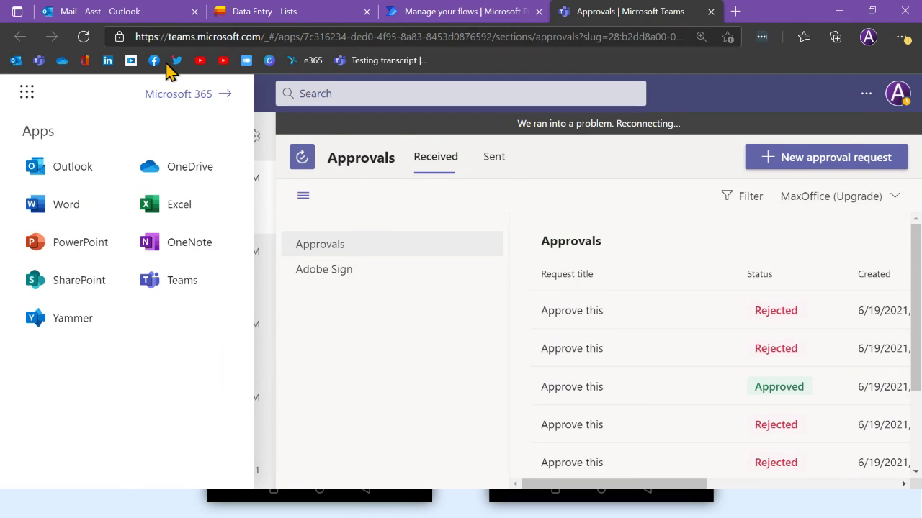
pyautogui.click(84, 36)
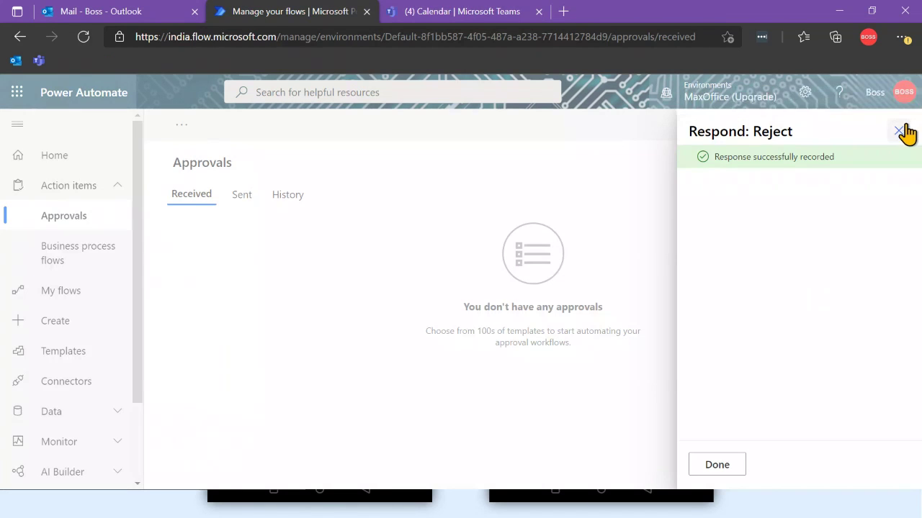
pyautogui.click(899, 130)
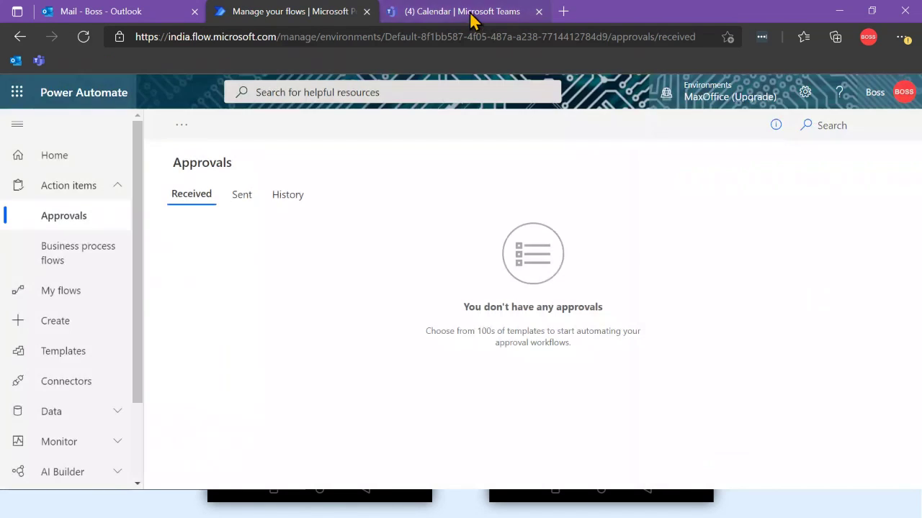
pyautogui.click(469, 16)
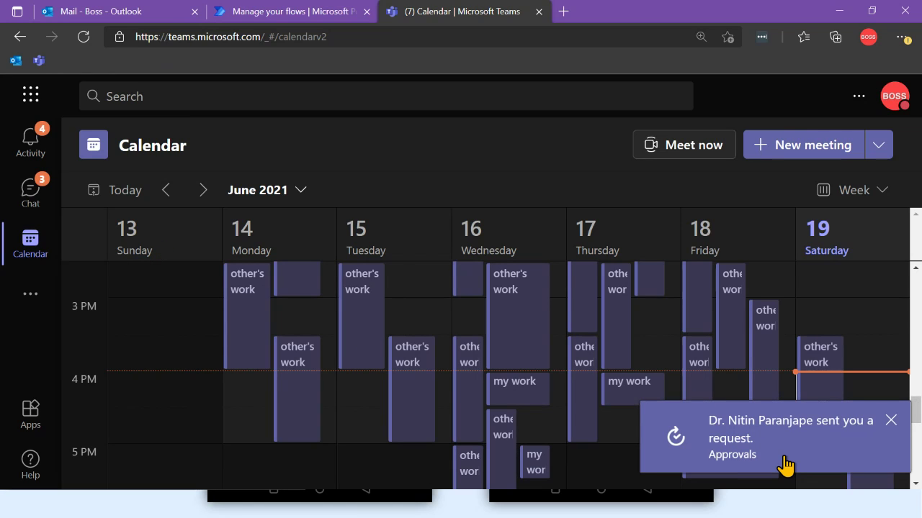
pyautogui.click(641, 435)
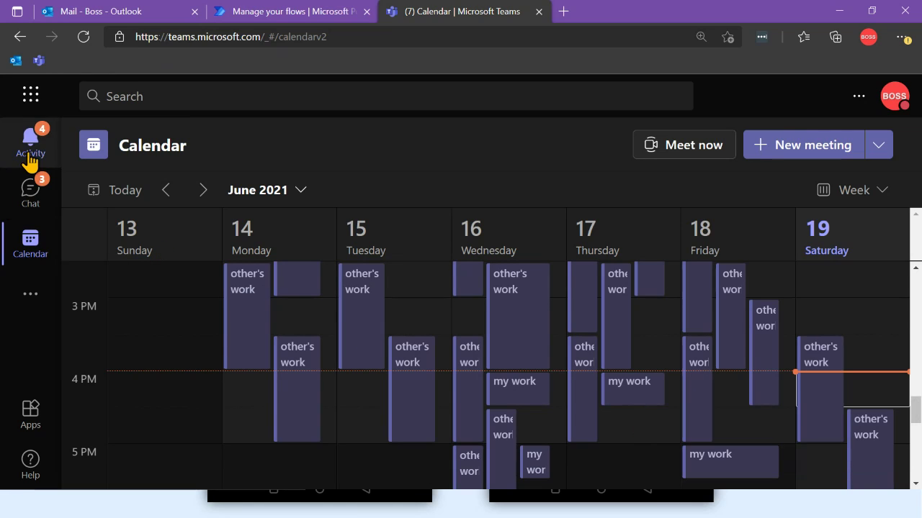
pyautogui.click(31, 149)
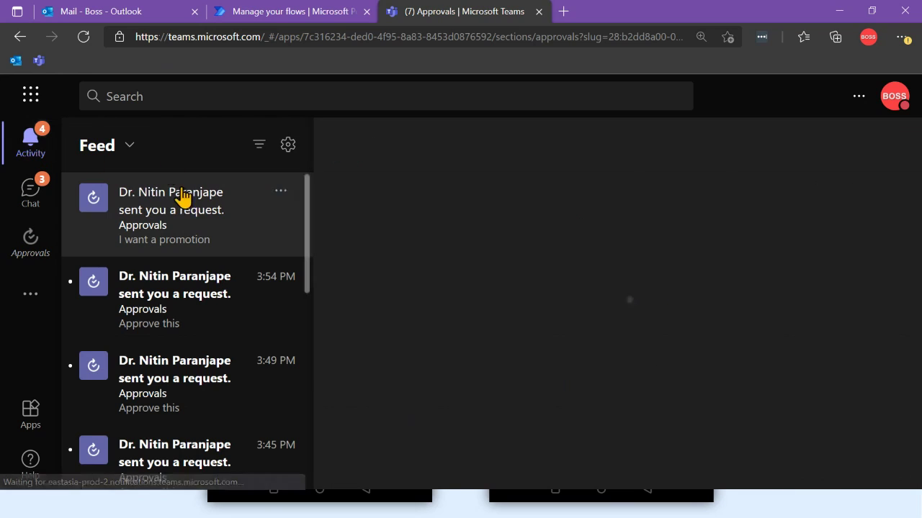
# Open the I want a promotion request, comment 'ddsdsds', and answer No
pyautogui.click(253, 222)
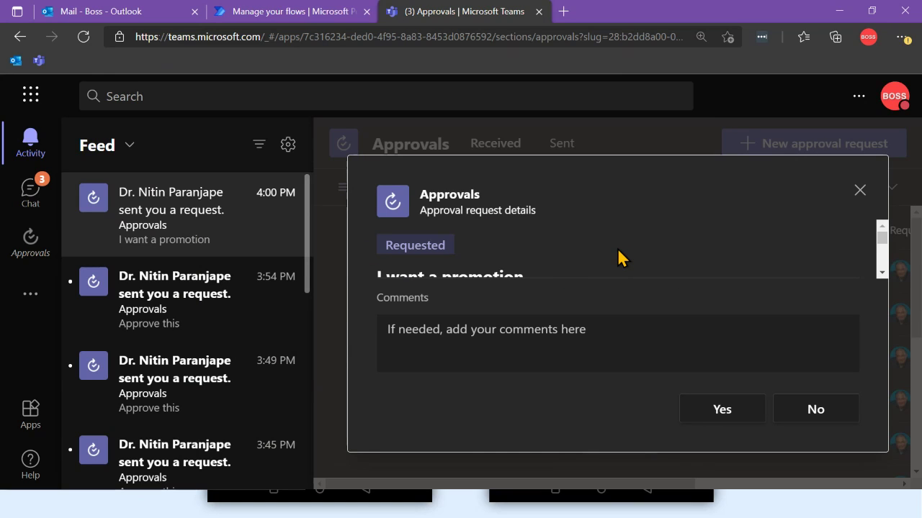
pyautogui.scroll(-1, 724, 278)
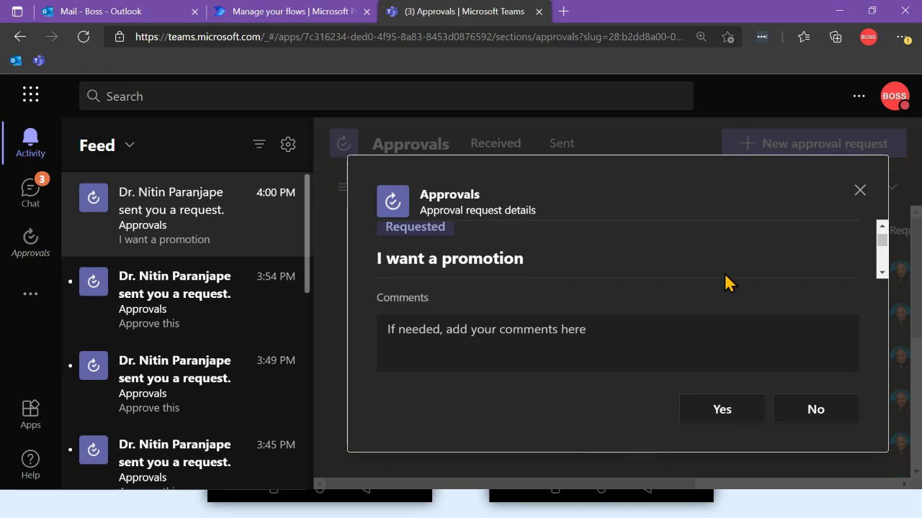
pyautogui.scroll(-2, 724, 282)
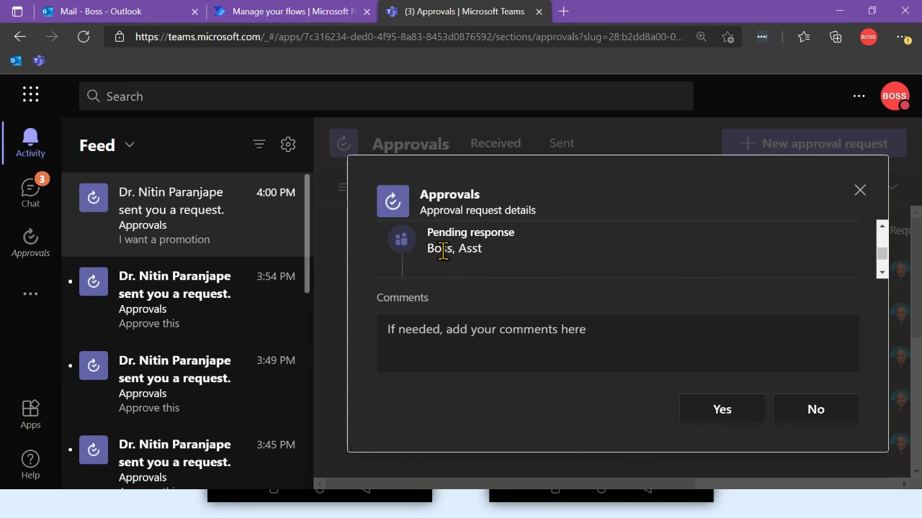
pyautogui.click(574, 344)
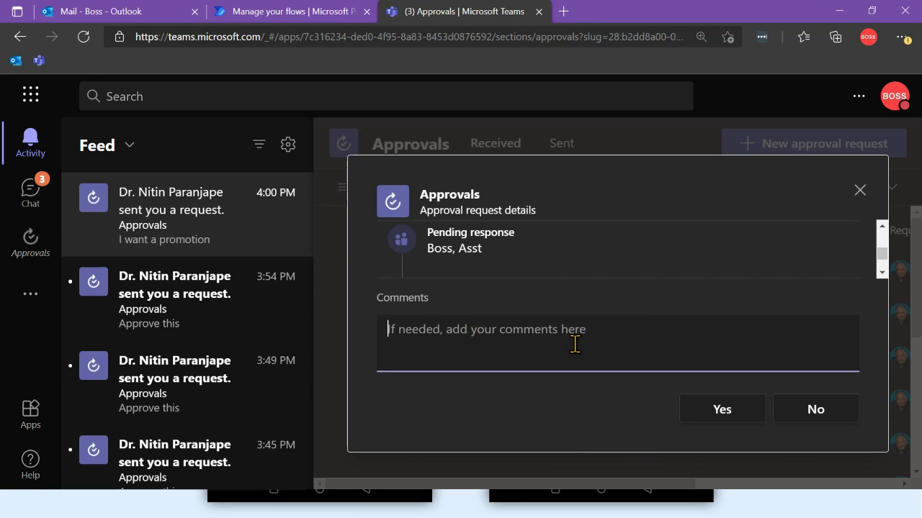
pyautogui.write('ddsdsds')
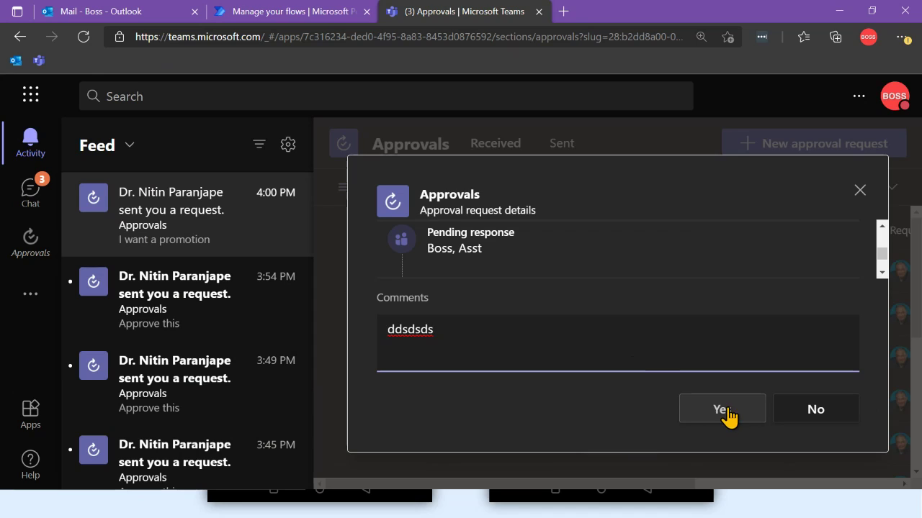
pyautogui.click(828, 418)
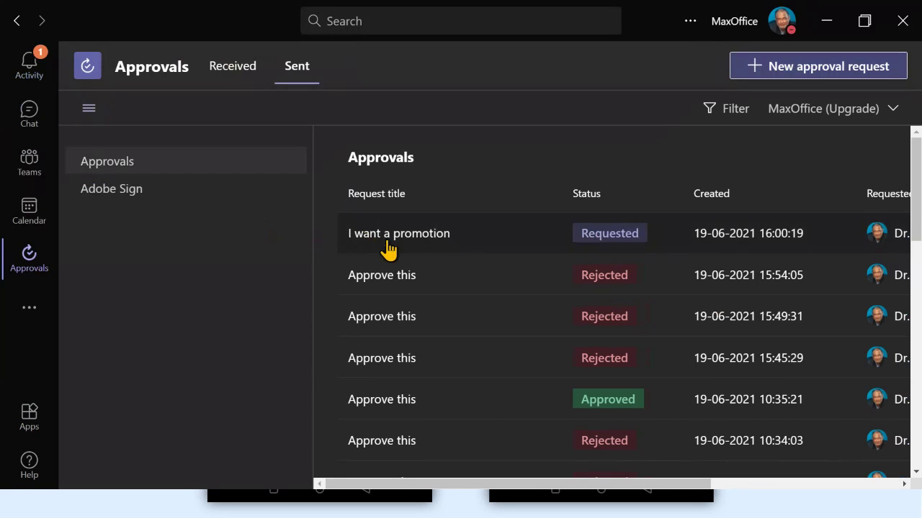
# Open the I want a promotion details in Sent, then switch to the assistant's browser Teams
pyautogui.click(389, 252)
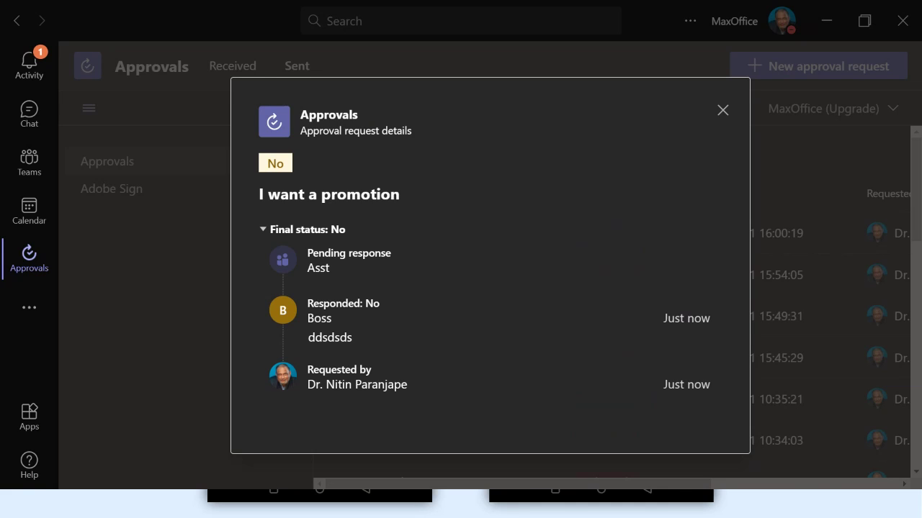
pyautogui.hotkey('alt', 'Tab')
pyautogui.click(24, 134)
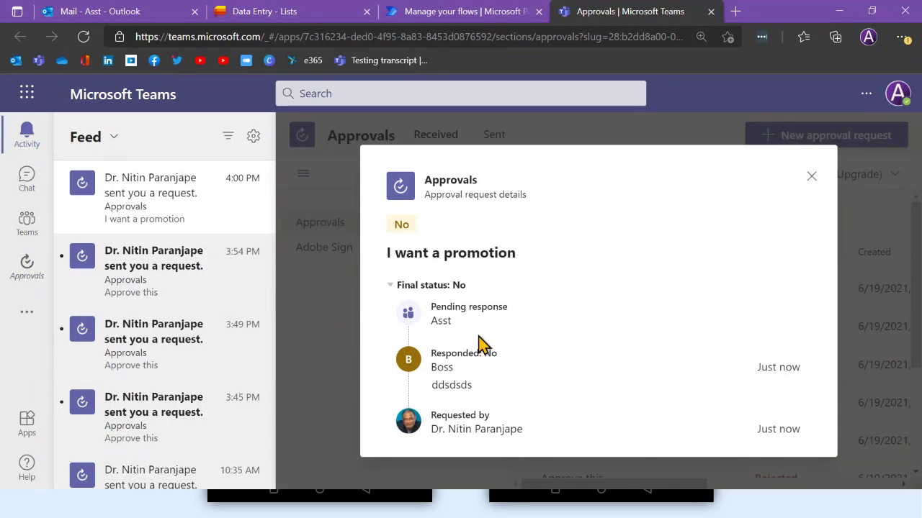
# Review the 'I want a promotion' approval request in Teams, then return to the Approval2 flow editor
pyautogui.click(173, 280)
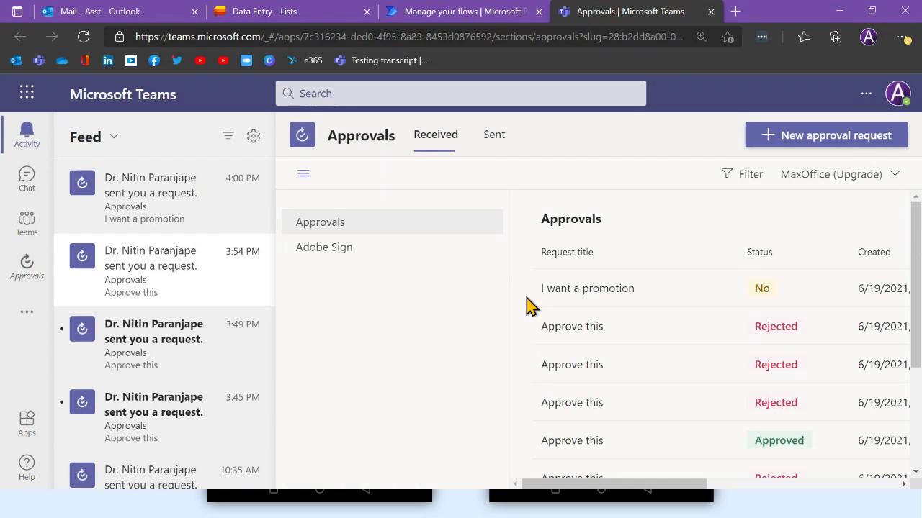
pyautogui.click(591, 295)
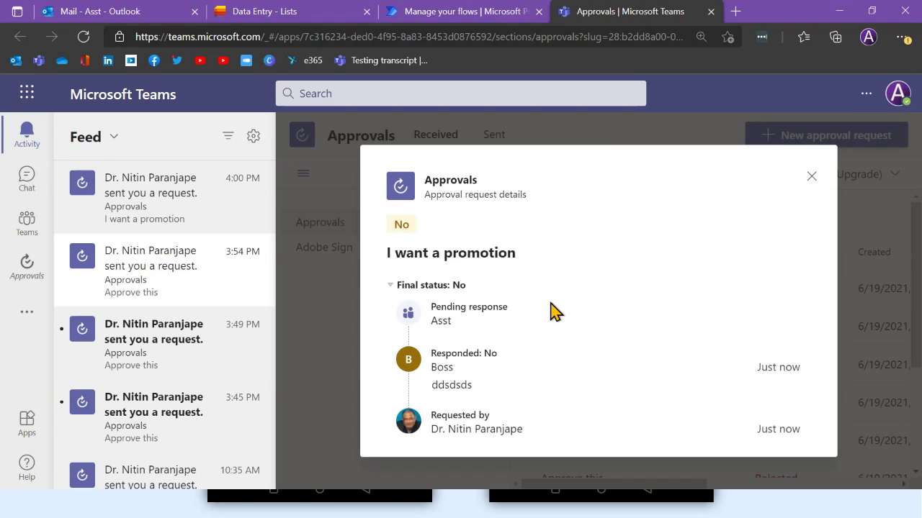
pyautogui.click(812, 177)
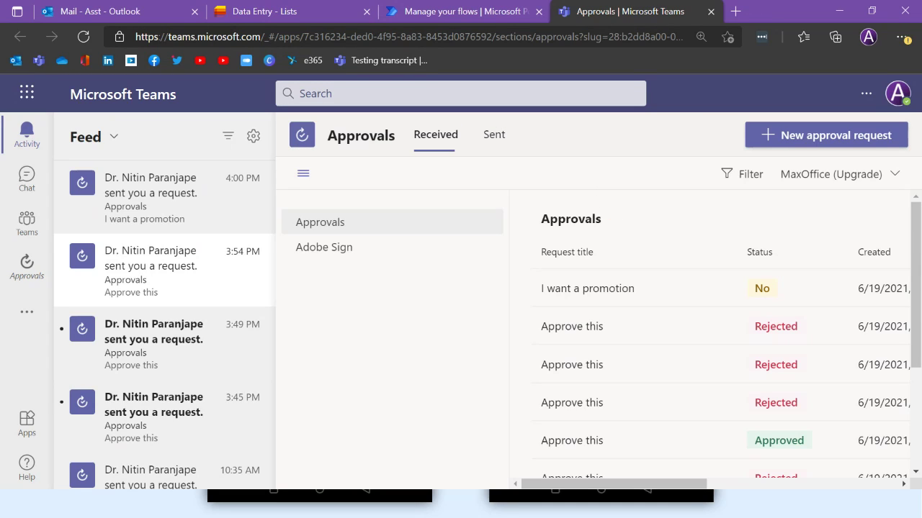
pyautogui.hotkey('alt', 'Tab')
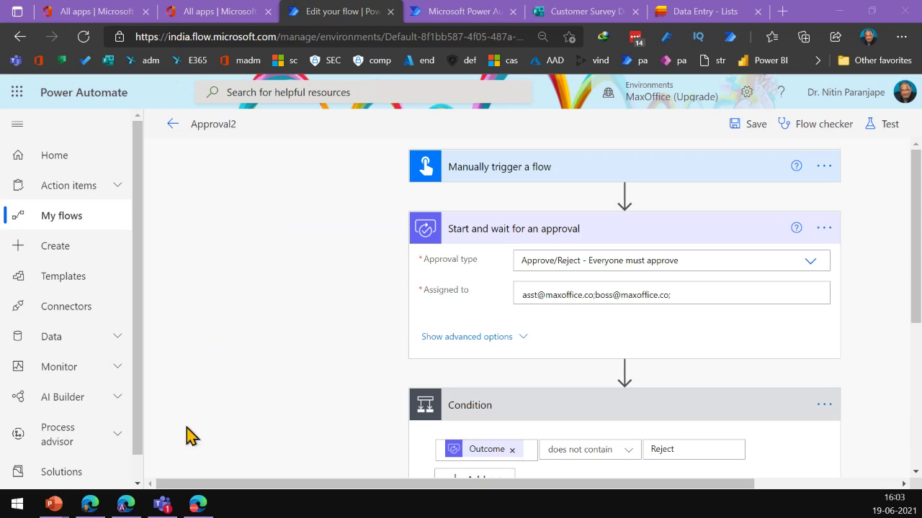
# Bring up the Start menu and dismiss it, leaving the Approval2 editor on screen
pyautogui.press('super')
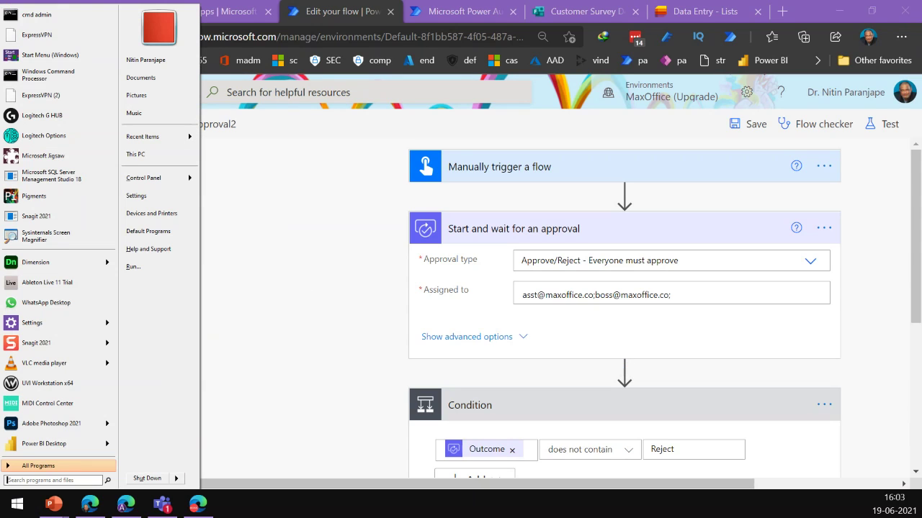
pyautogui.press('super')
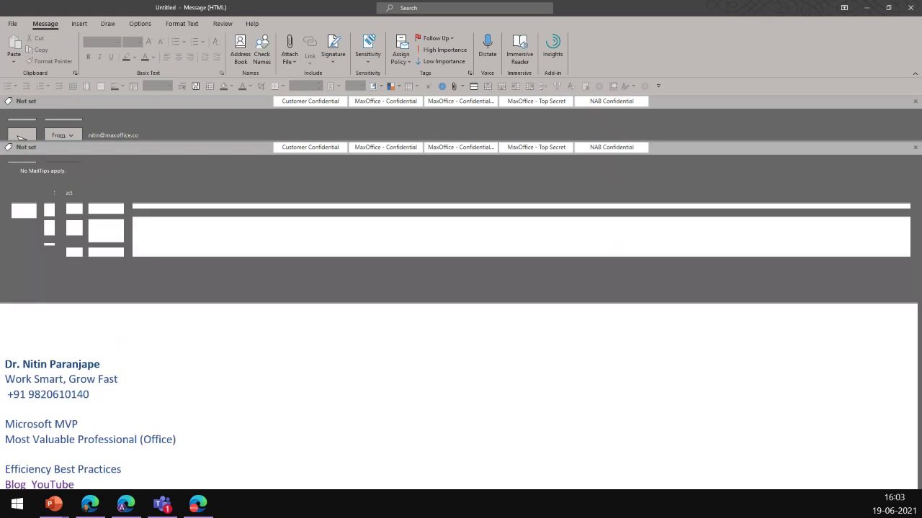
# Address a new e-mail to the assistant with the subject 'HBD'
pyautogui.write('as')
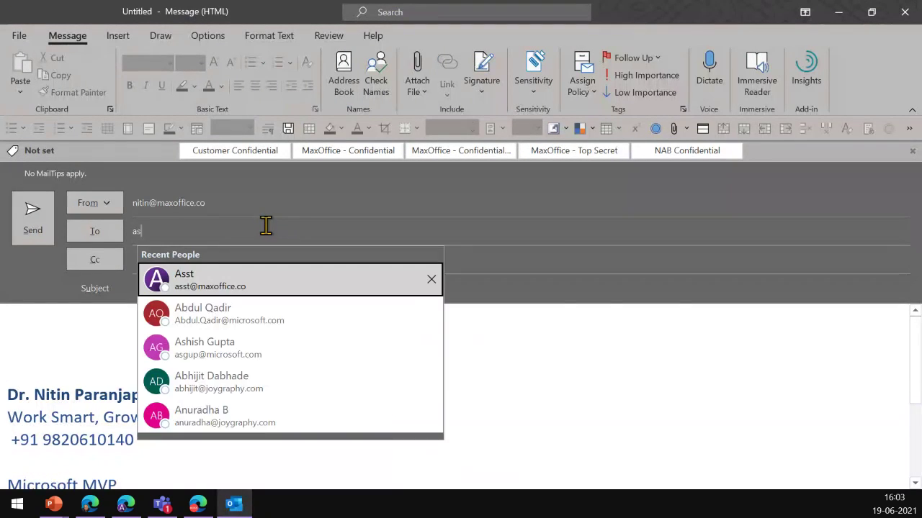
pyautogui.press('Return')
pyautogui.press('Tab')
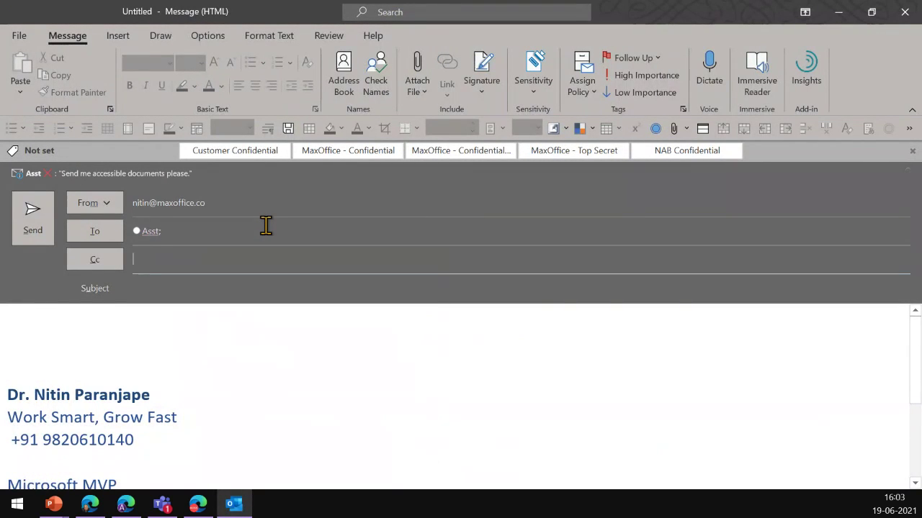
pyautogui.press('Tab')
pyautogui.write('HBD')
pyautogui.press('Tab')
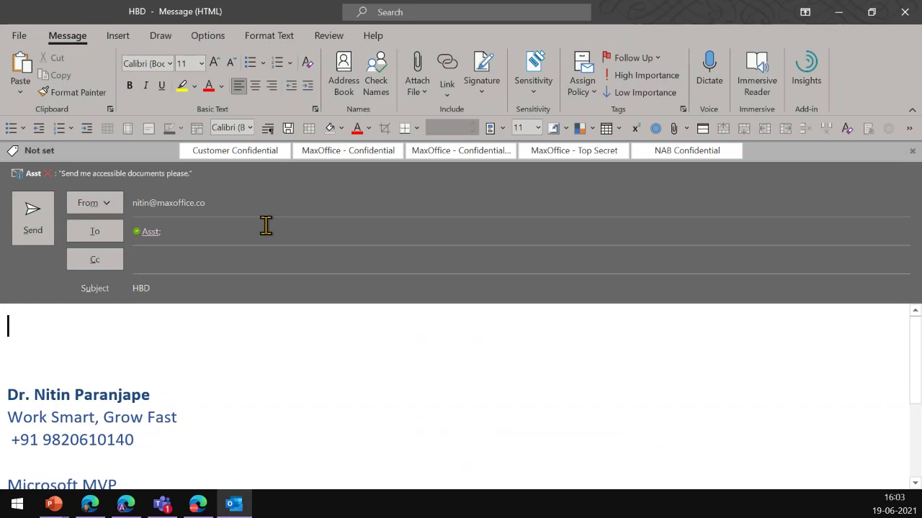
# Delay the e-mail's delivery until 20-06-2021 at 12:01 and send it
pyautogui.click(211, 40)
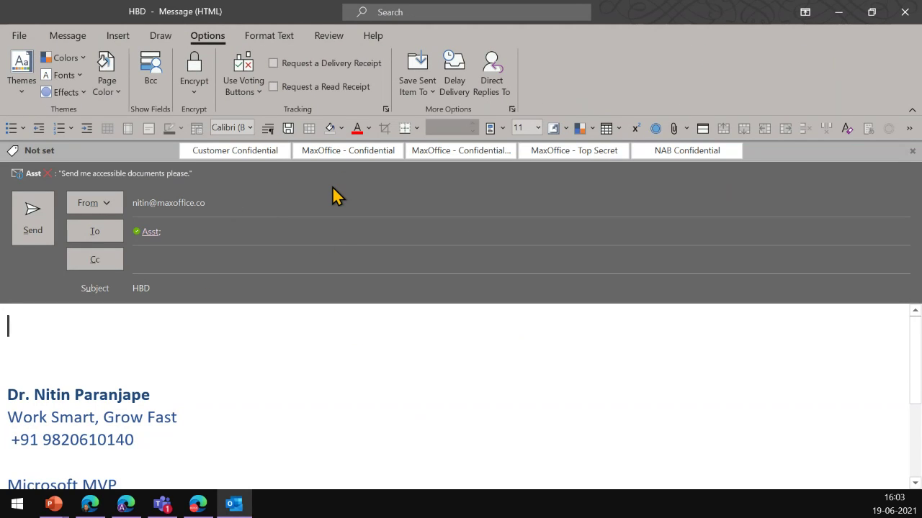
pyautogui.click(462, 92)
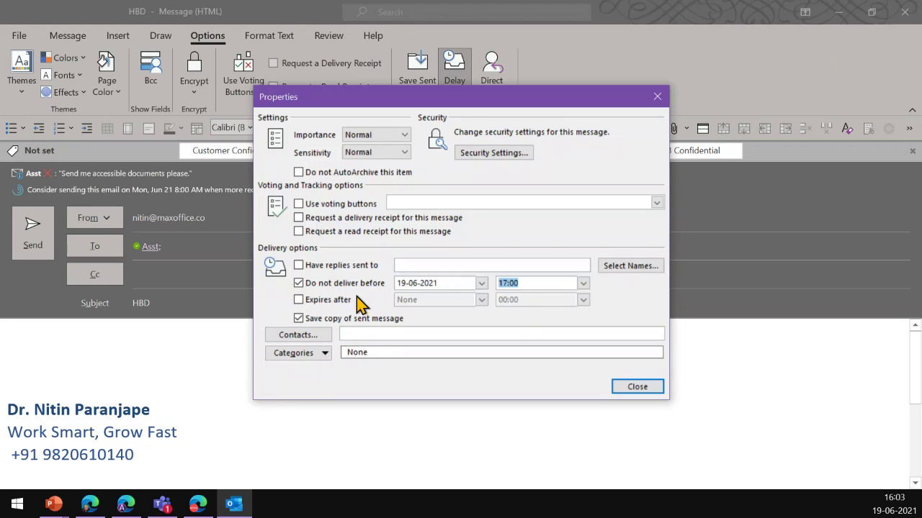
pyautogui.click(481, 284)
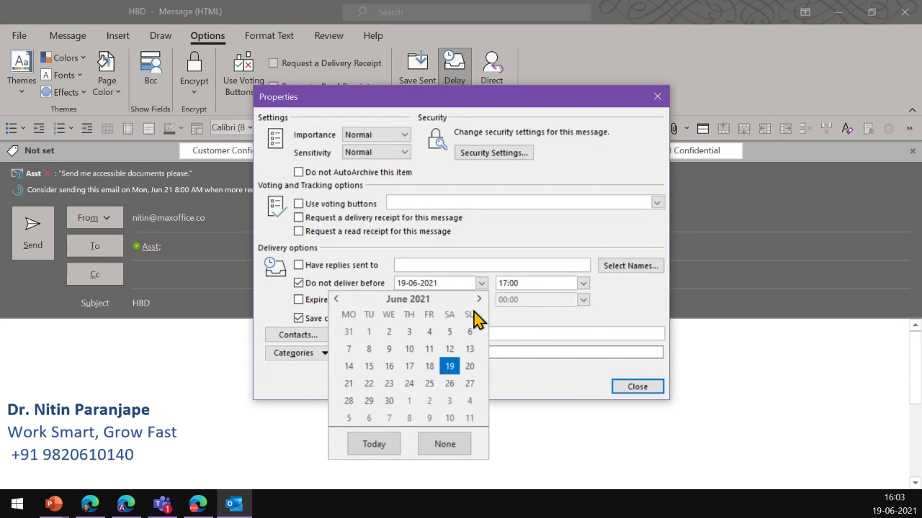
pyautogui.click(479, 371)
pyautogui.write('12')
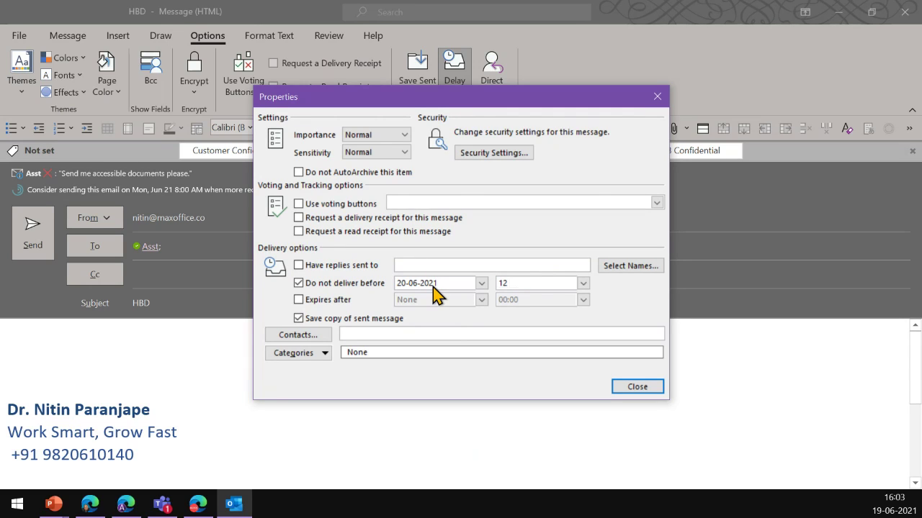
pyautogui.write(':01')
pyautogui.click(656, 390)
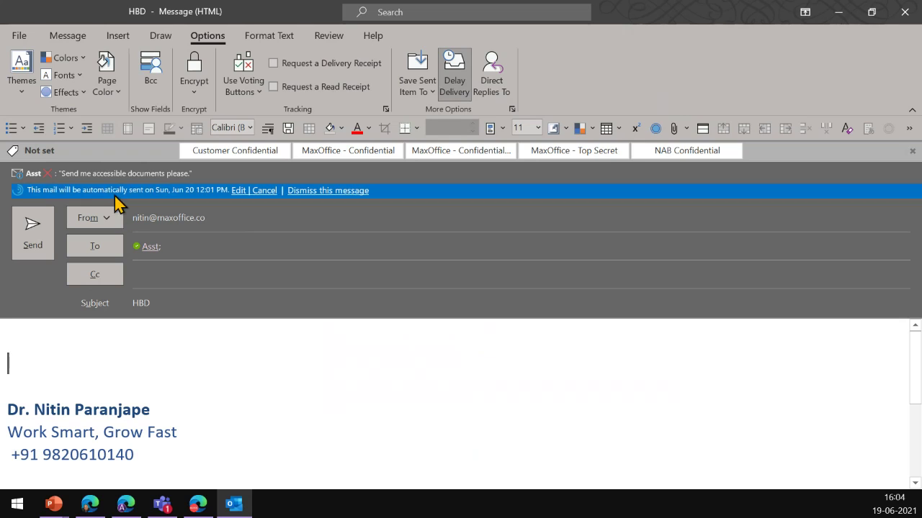
pyautogui.click(43, 232)
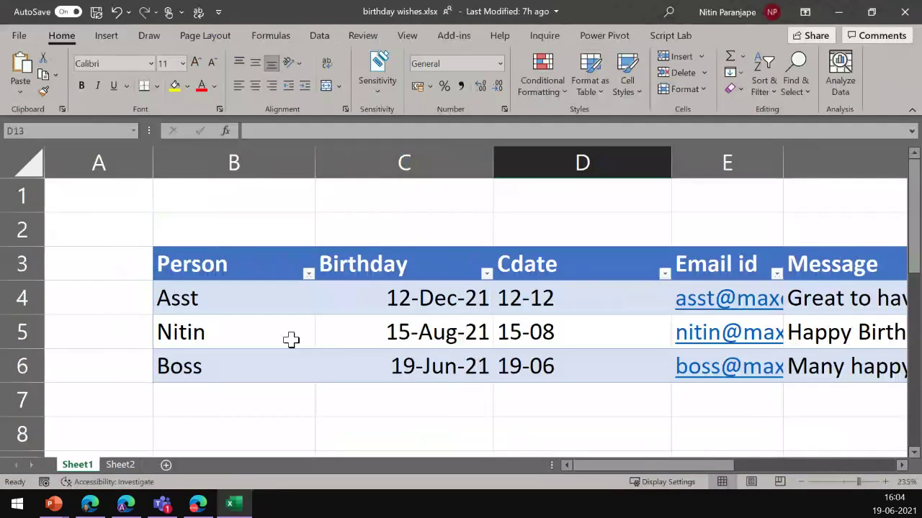
# AutoFit column F to the longest message and inspect the Cdate in D4 and the birthday in C4
pyautogui.moveTo(292, 302); pyautogui.dragTo(292, 363)
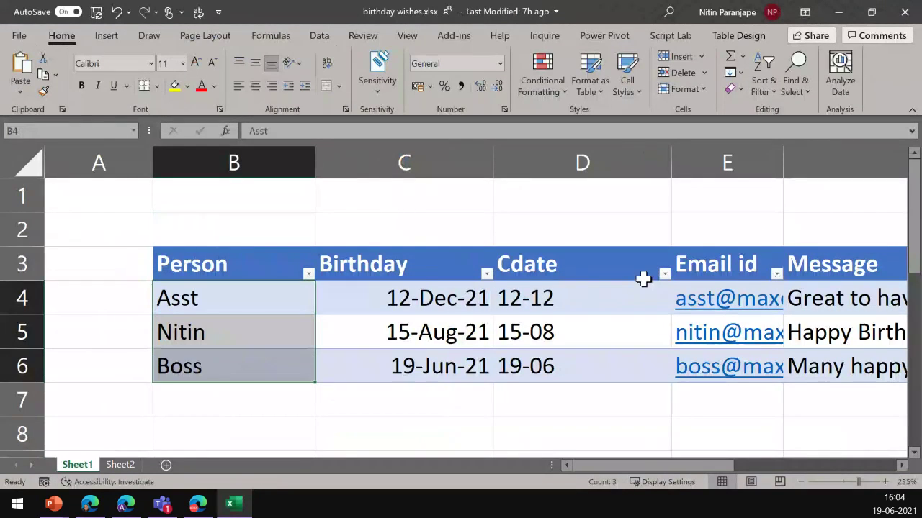
pyautogui.click(834, 352)
pyautogui.press('Right')
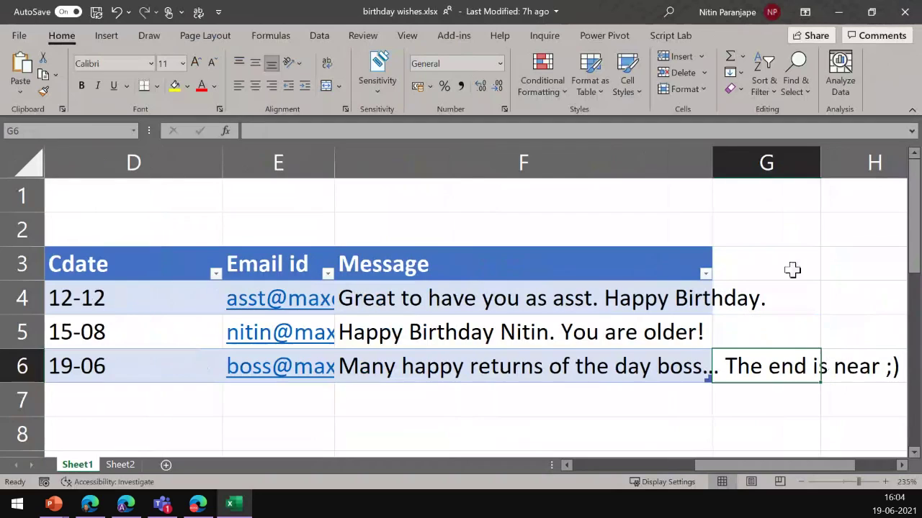
pyautogui.doubleClick(712, 162)
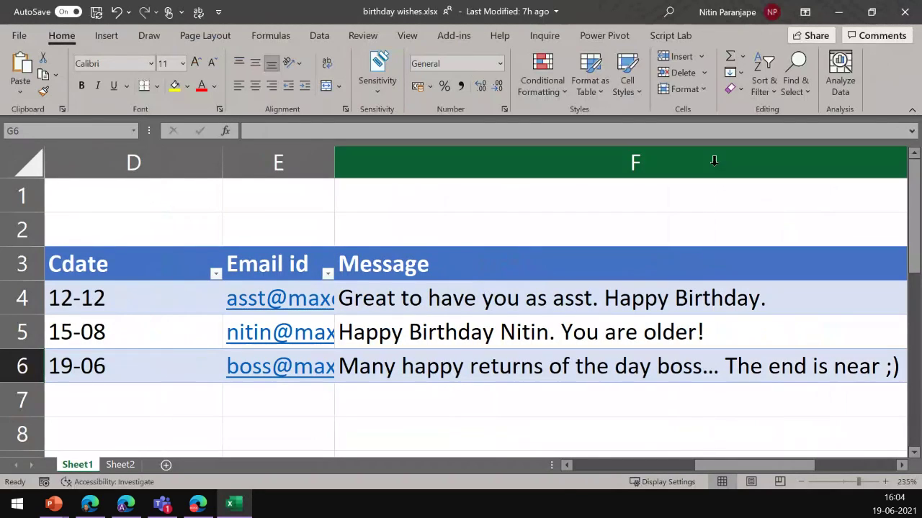
pyautogui.click(597, 302)
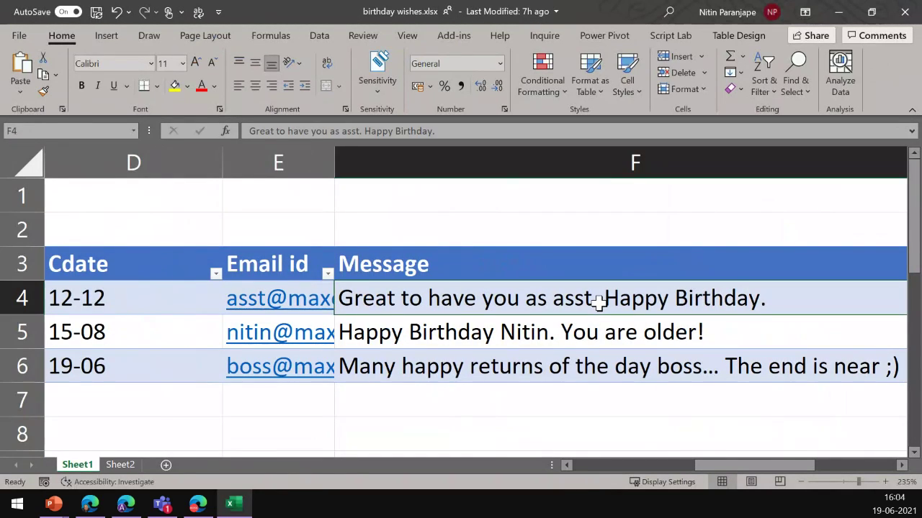
pyautogui.press('Left')
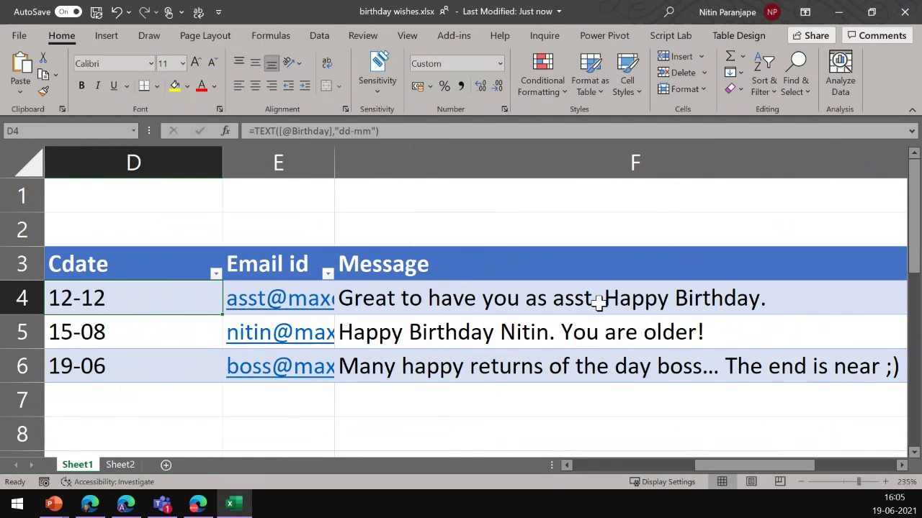
pyautogui.press('Left')
pyautogui.press('Left')
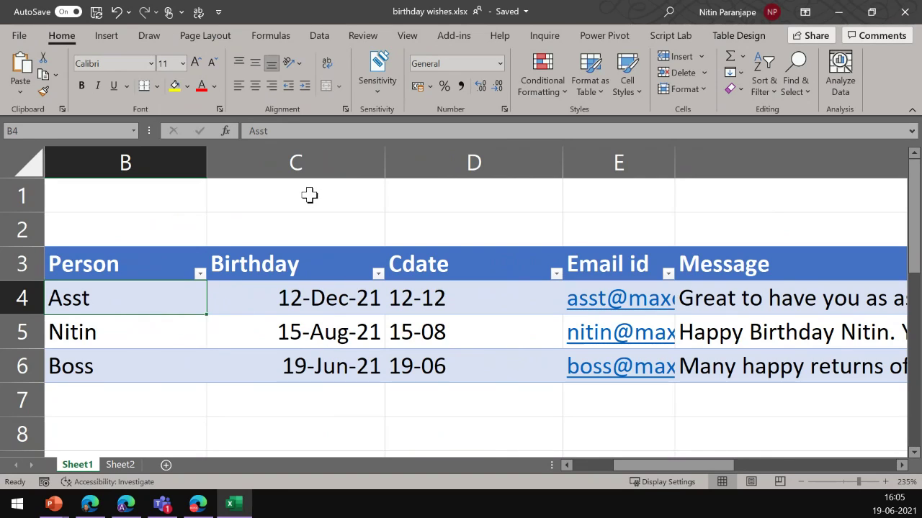
pyautogui.click(290, 296)
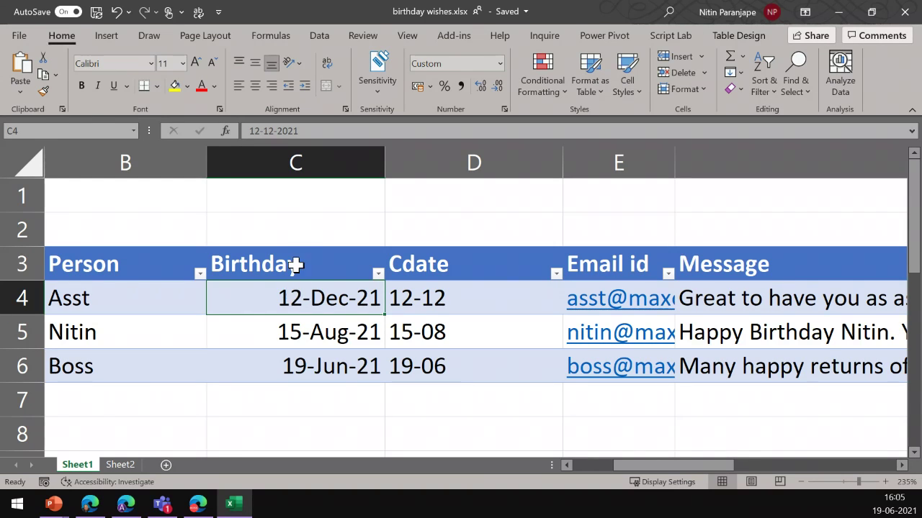
pyautogui.click(155, 301)
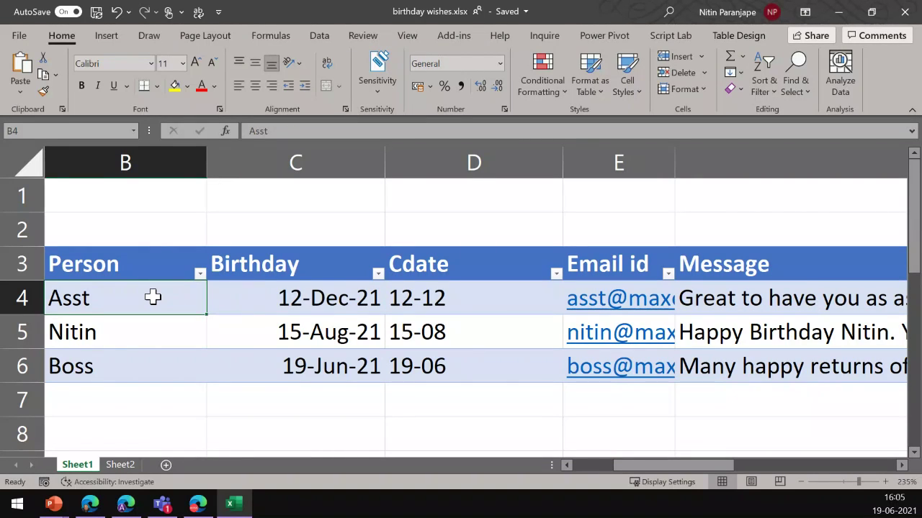
# Open Excel's Save a Copy page, cancel back to the sheet, and return to Power Automate
pyautogui.press('alt')
pyautogui.press('f')
pyautogui.press('a')
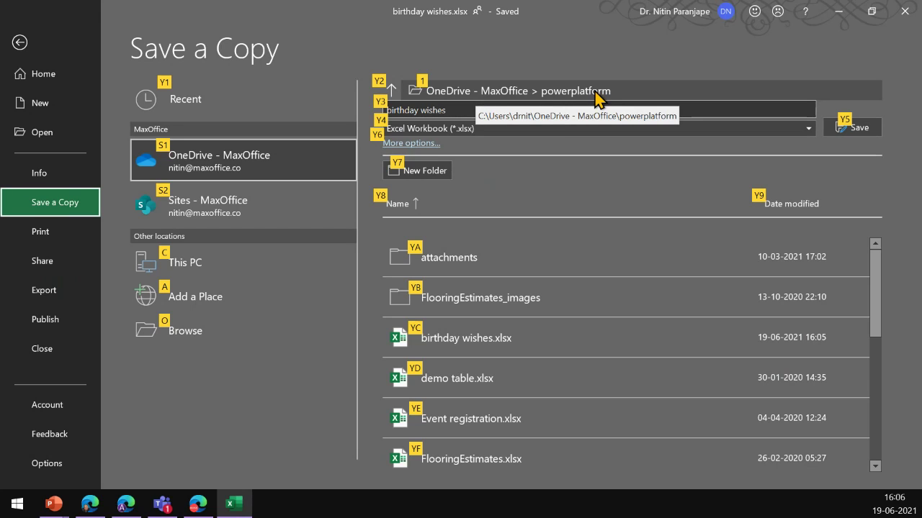
pyautogui.press('alt')
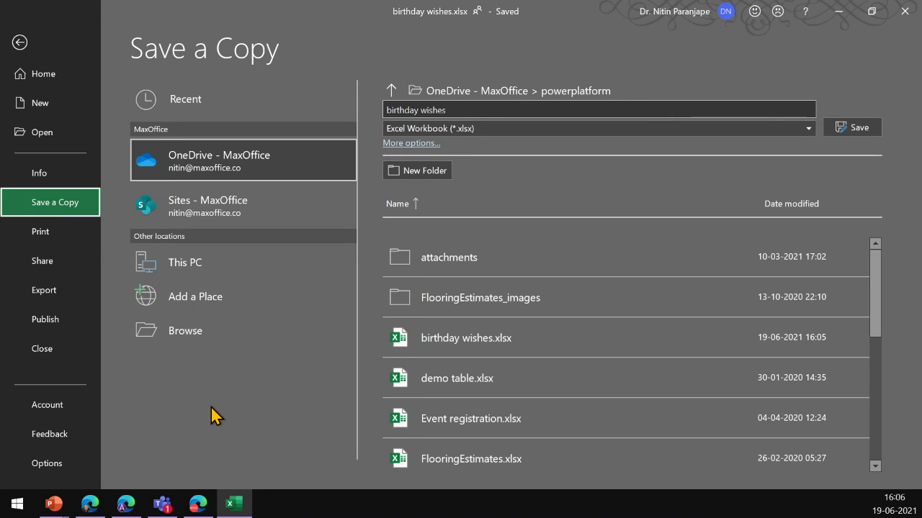
pyautogui.press('Escape')
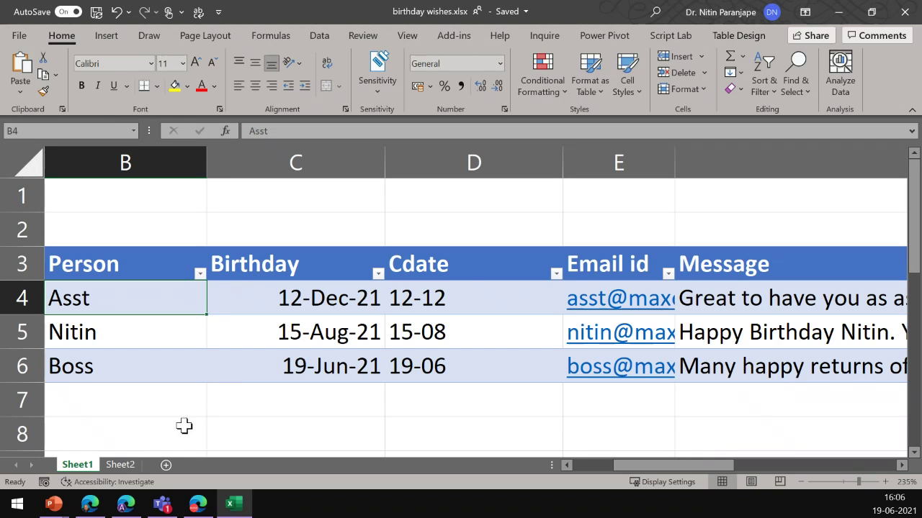
pyautogui.click(92, 505)
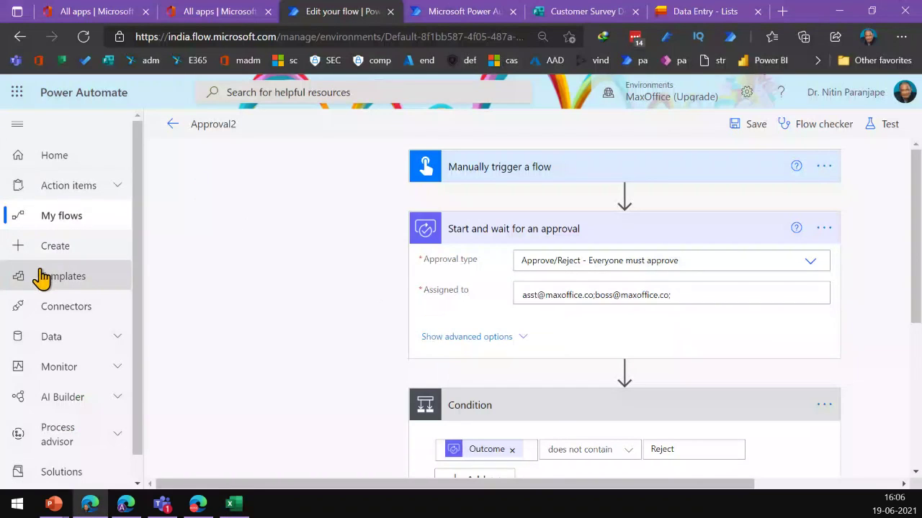
# Open the Birthday Wishes 2 flow for editing from My flows
pyautogui.click(52, 218)
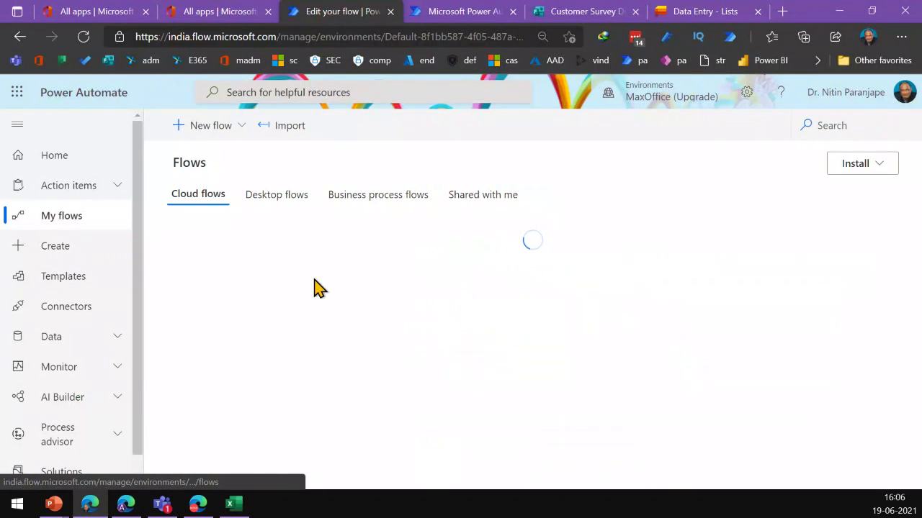
pyautogui.scroll(-2, 345, 401)
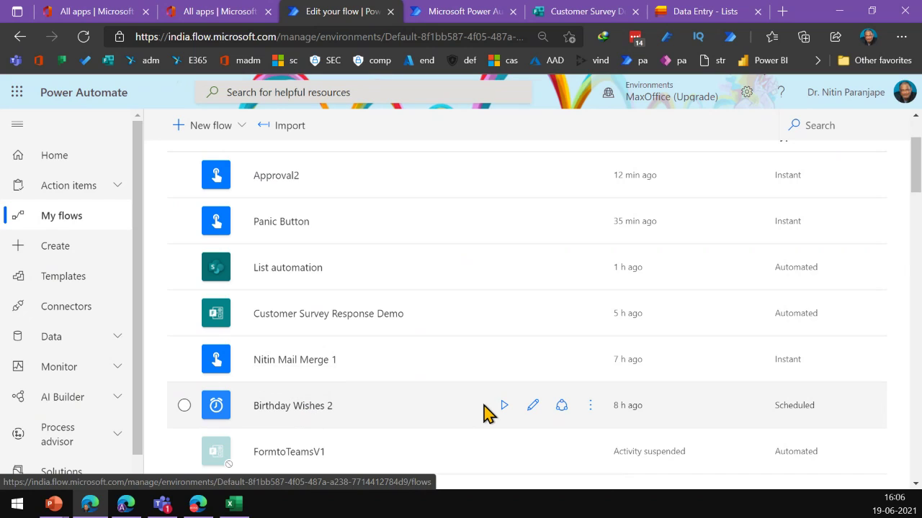
pyautogui.click(532, 407)
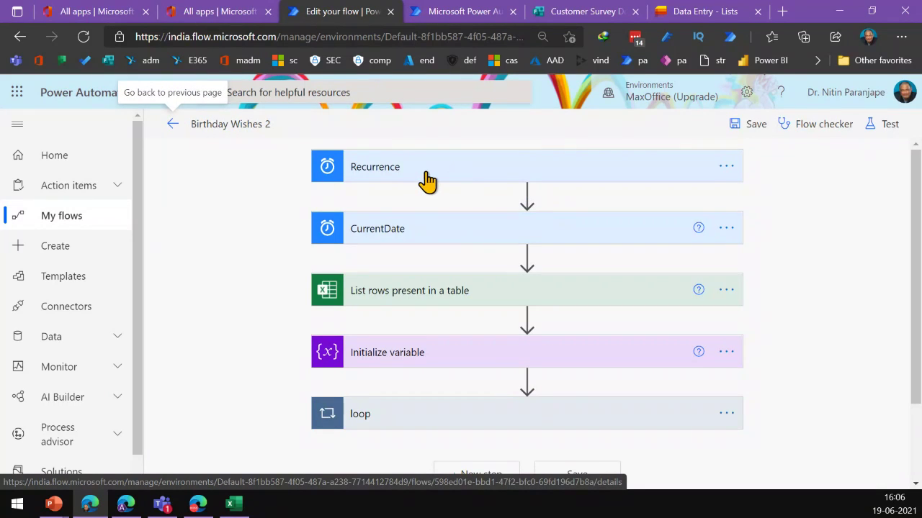
# Start creating a new Scheduled cloud flow
pyautogui.click(117, 252)
pyautogui.scroll(-4, 263, 264)
pyautogui.scroll(4, 432, 274)
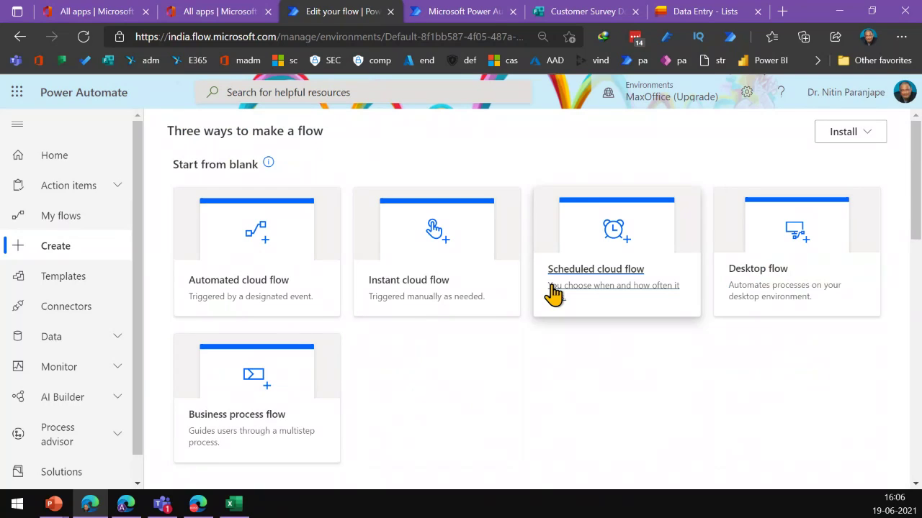
pyautogui.click(587, 274)
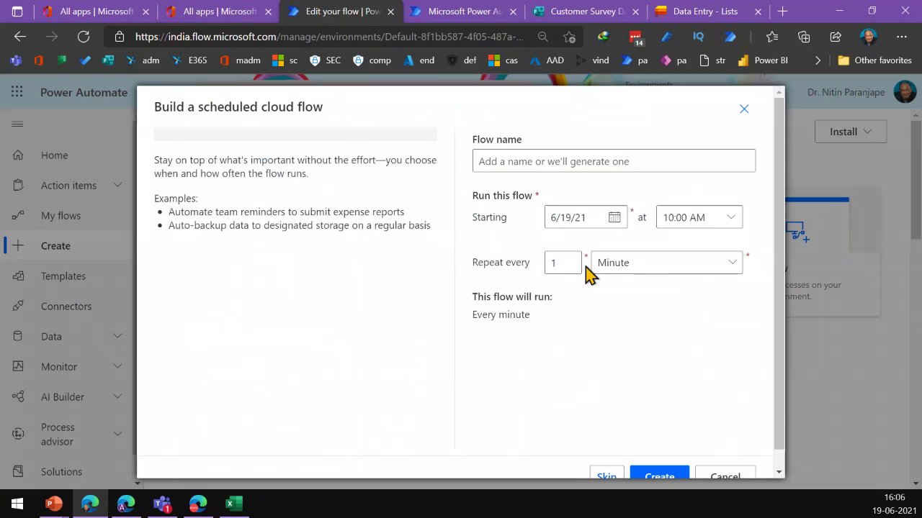
# Name the draft 'dd', set it to repeat every day from 12:00 AM, then cancel it
pyautogui.click(518, 163)
pyautogui.write('dd')
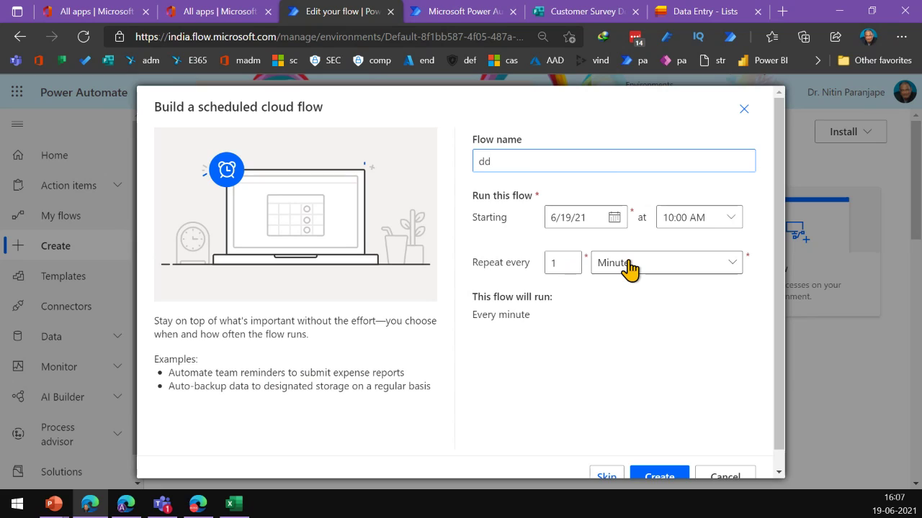
pyautogui.click(629, 265)
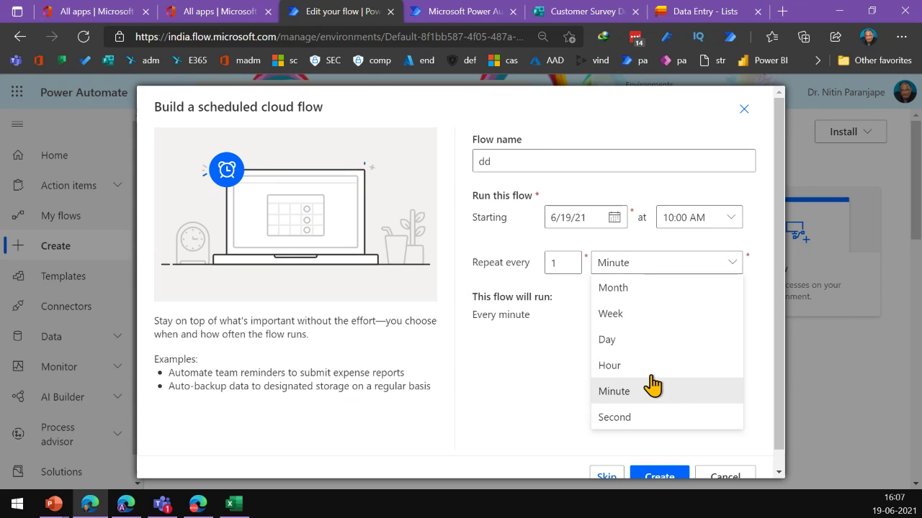
pyautogui.click(629, 344)
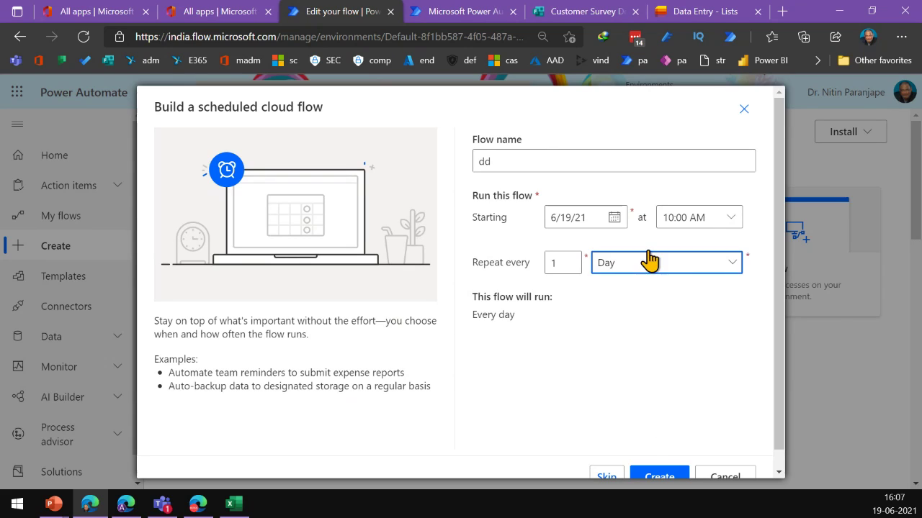
pyautogui.click(686, 223)
pyautogui.scroll(5, 724, 172)
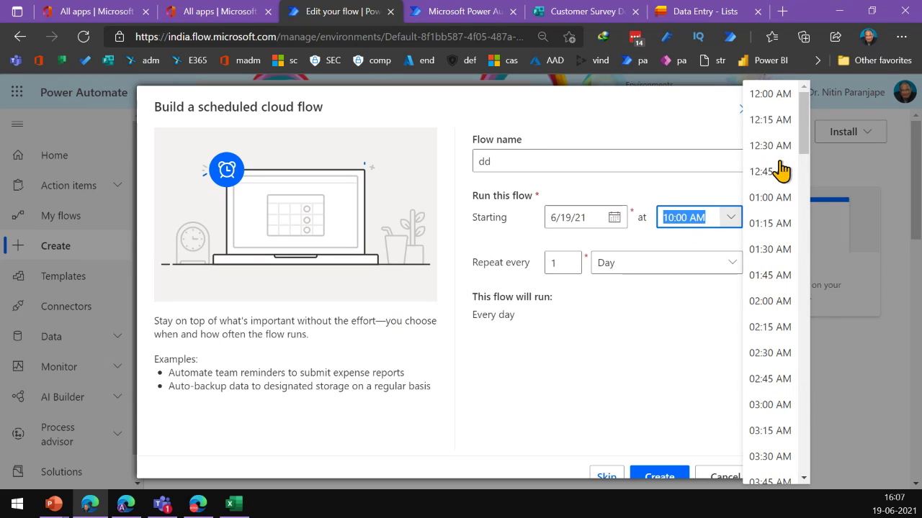
pyautogui.click(718, 94)
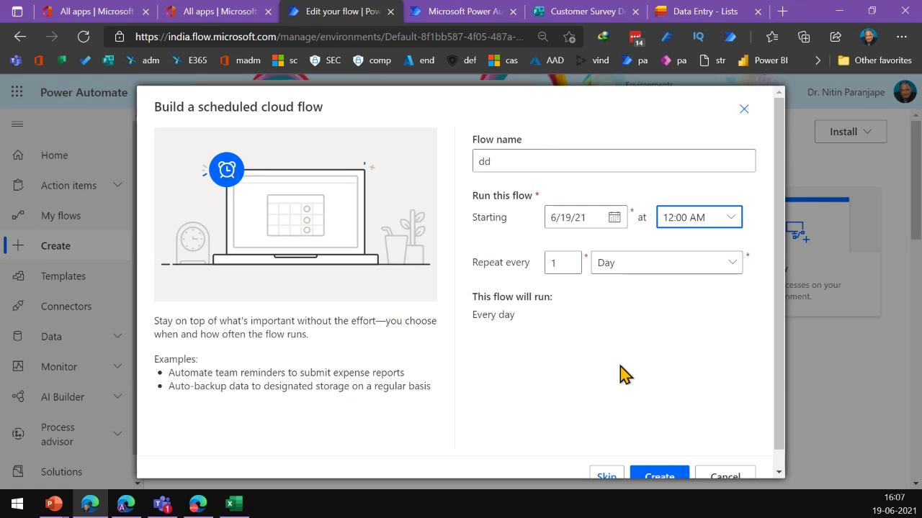
pyautogui.click(720, 477)
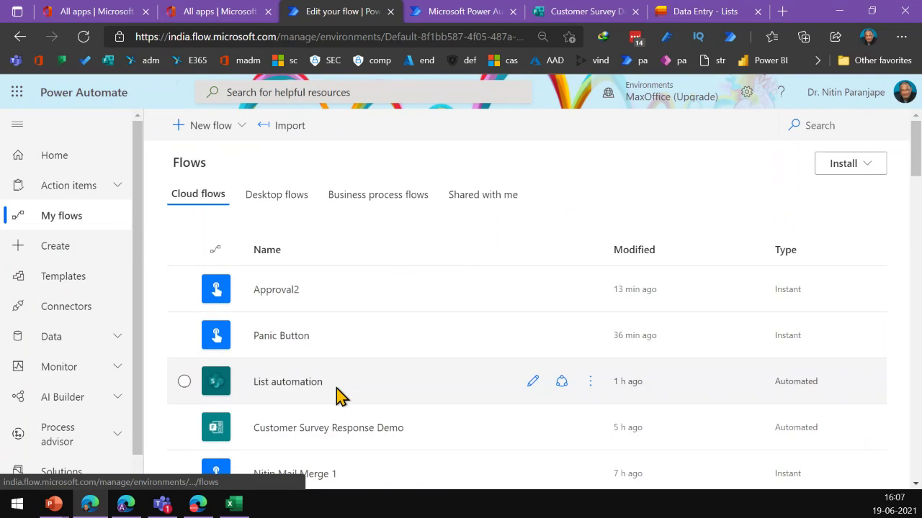
# Open Birthday Wishes 2 for editing from My flows, then switch to the birthday wishes workbook
pyautogui.scroll(-2, 338, 395)
pyautogui.scroll(-2, 338, 394)
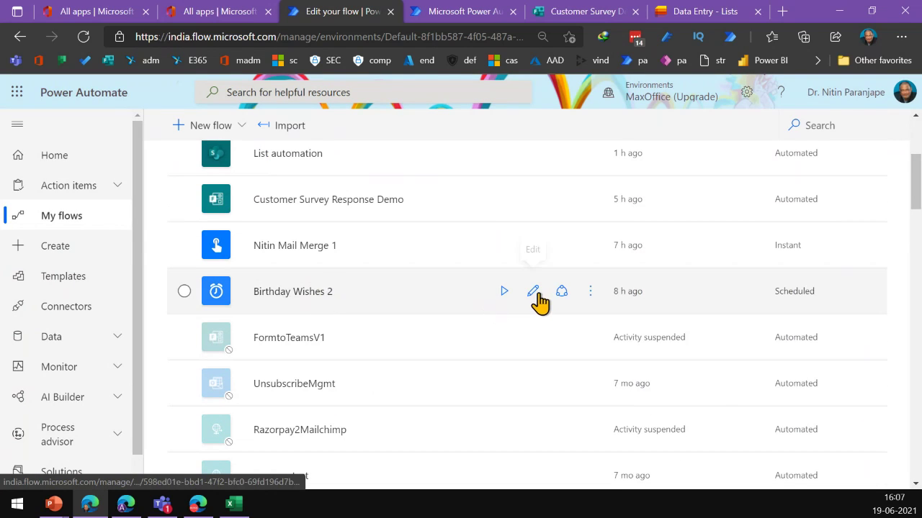
pyautogui.click(533, 291)
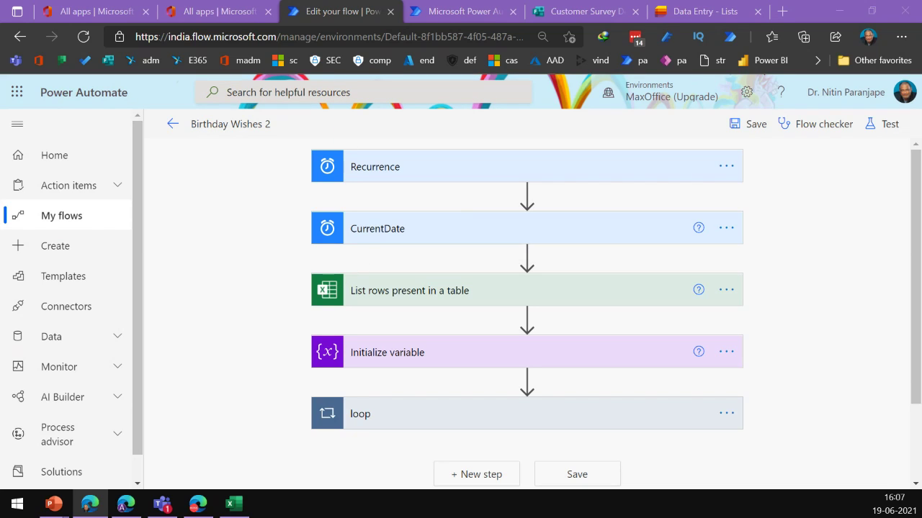
pyautogui.hotkey('alt', 'Tab')
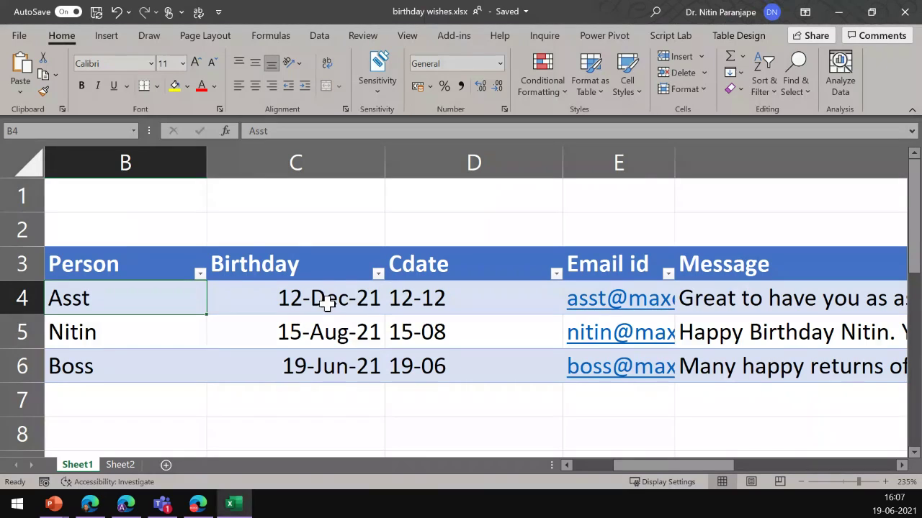
# Check the birthday date stored in cell C4, then return to the Birthday Wishes 2 editor
pyautogui.click(327, 304)
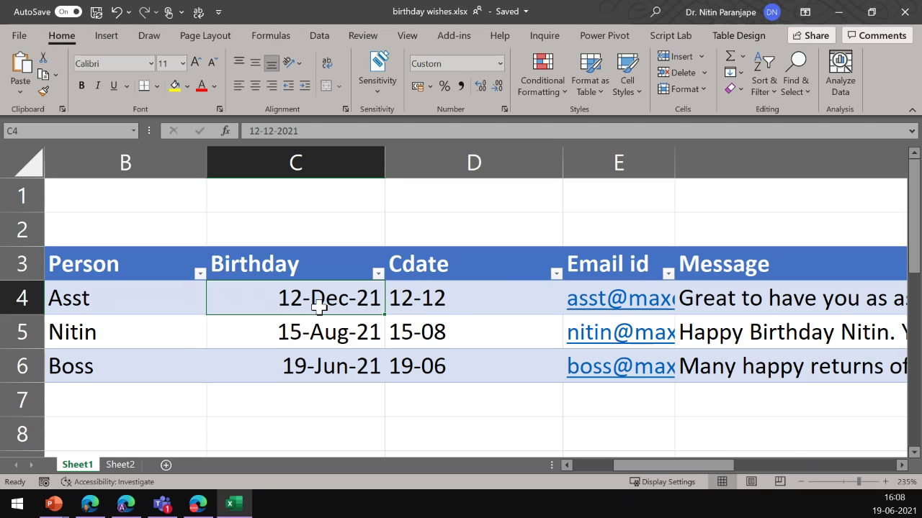
pyautogui.hotkey('alt', 'Tab')
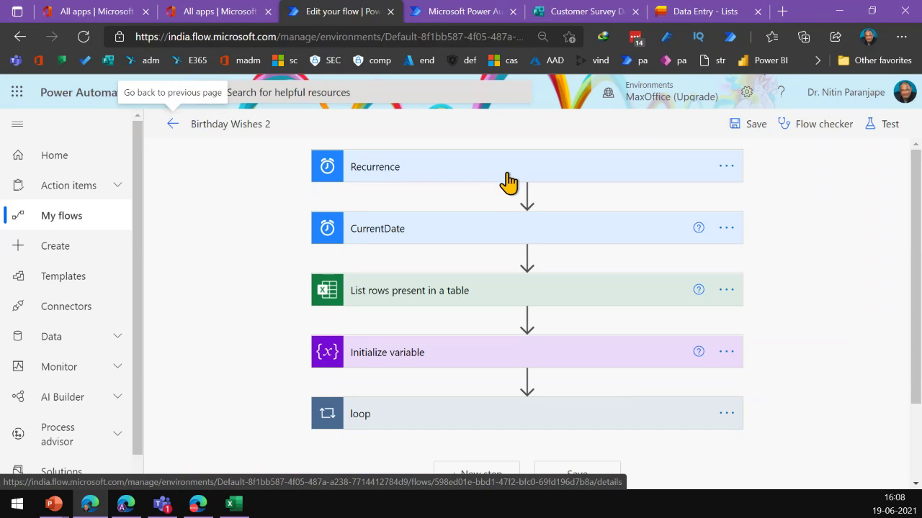
# Inspect the CurrentDate step's utcNow() base time in the expression editor, cancelling without changes
pyautogui.click(452, 238)
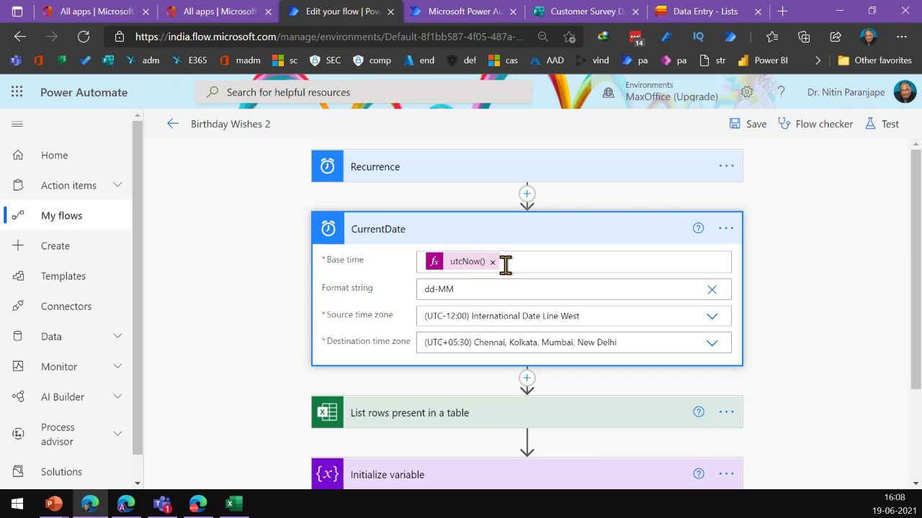
pyautogui.click(509, 264)
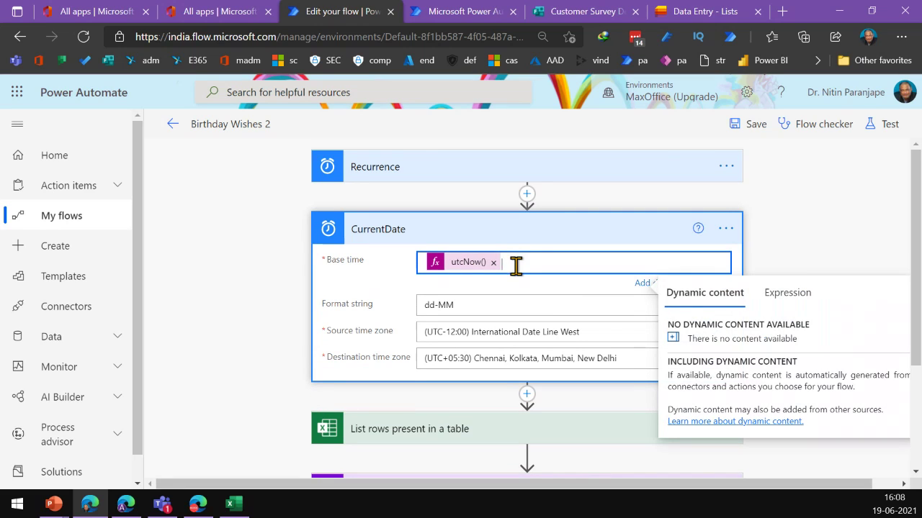
pyautogui.click(818, 305)
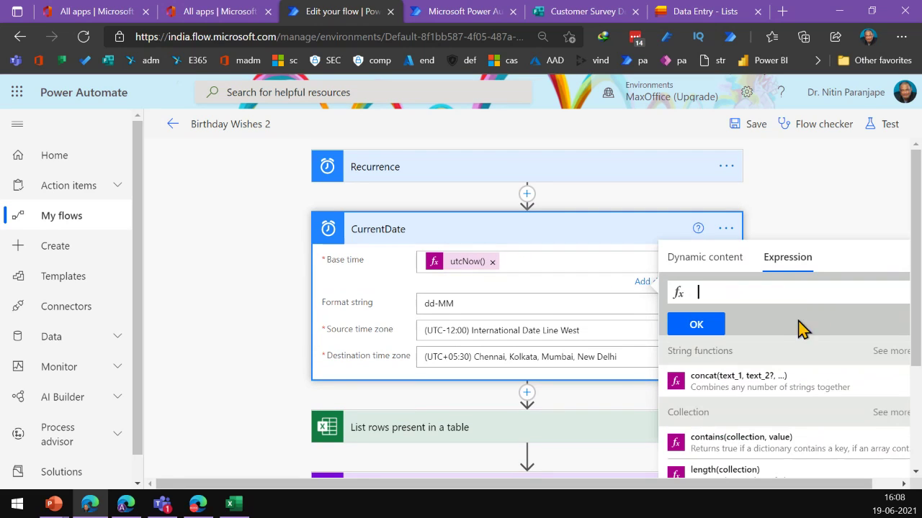
pyautogui.write('uti')
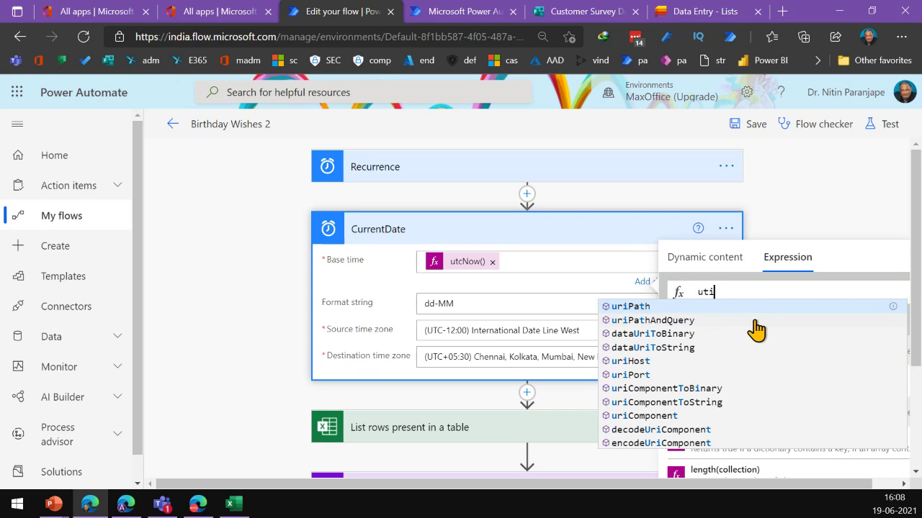
pyautogui.press('Escape')
pyautogui.write('c')
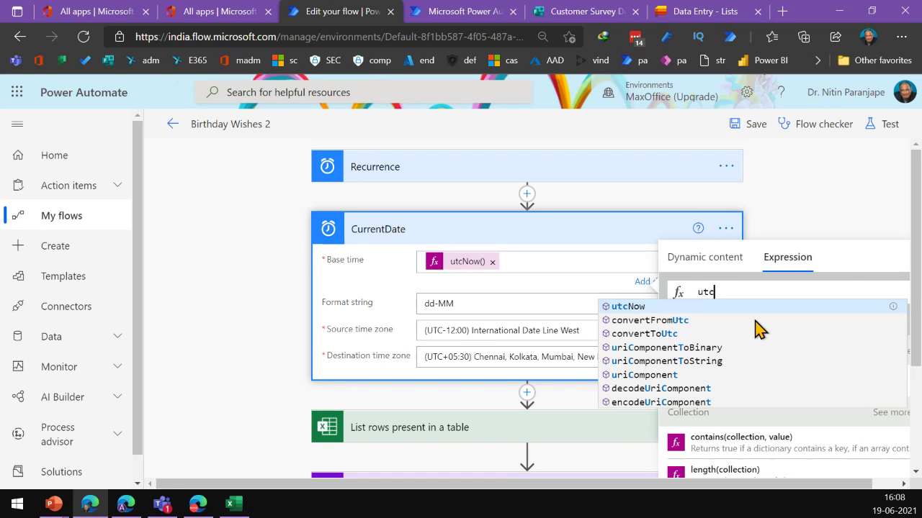
pyautogui.press('Escape')
pyautogui.press('Escape')
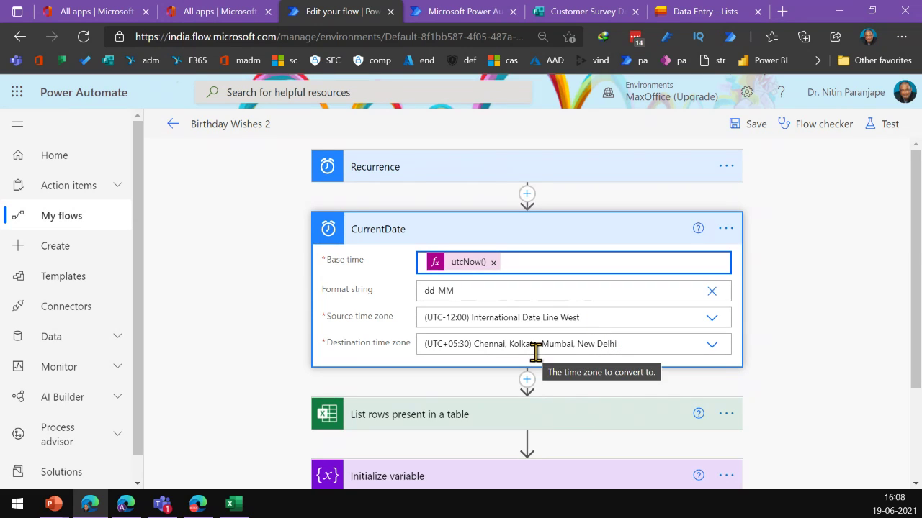
pyautogui.scroll(-2, 540, 352)
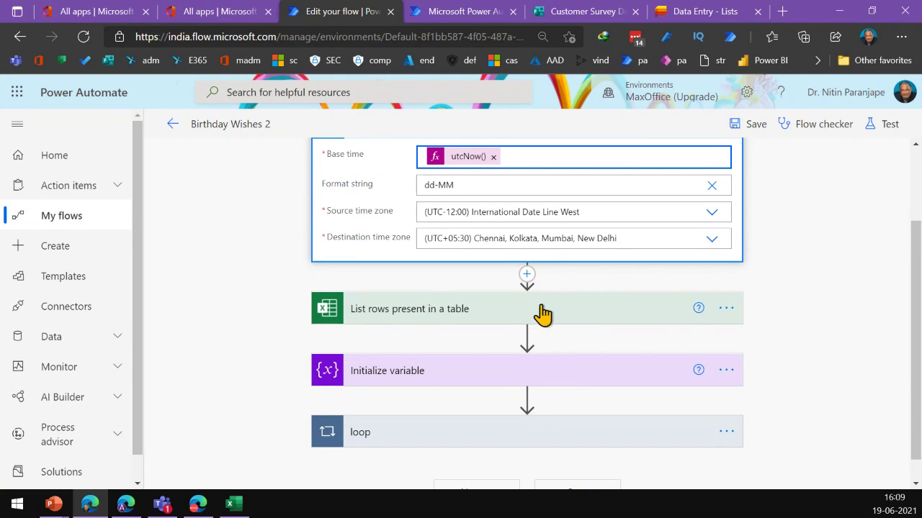
# Browse Excel Online (Business) actions without adding one, then expand List rows present in a table showing bdwish
pyautogui.click(488, 311)
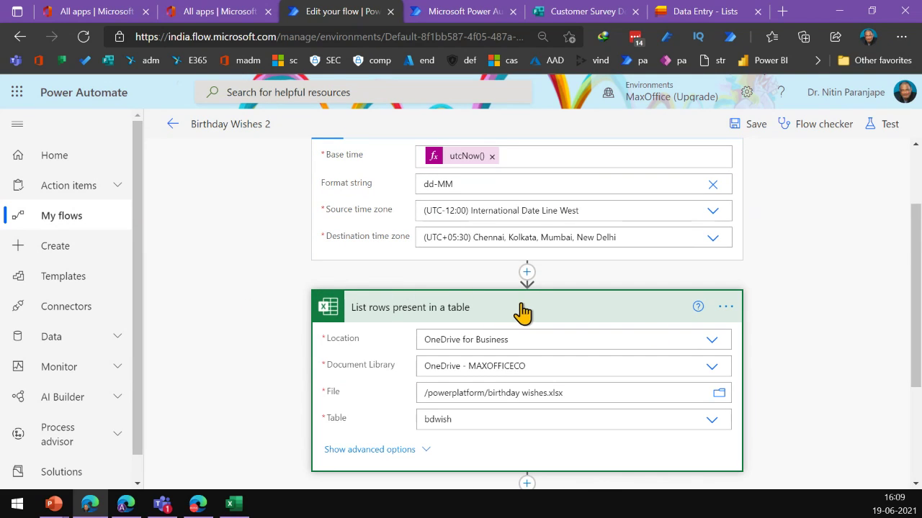
pyautogui.click(527, 273)
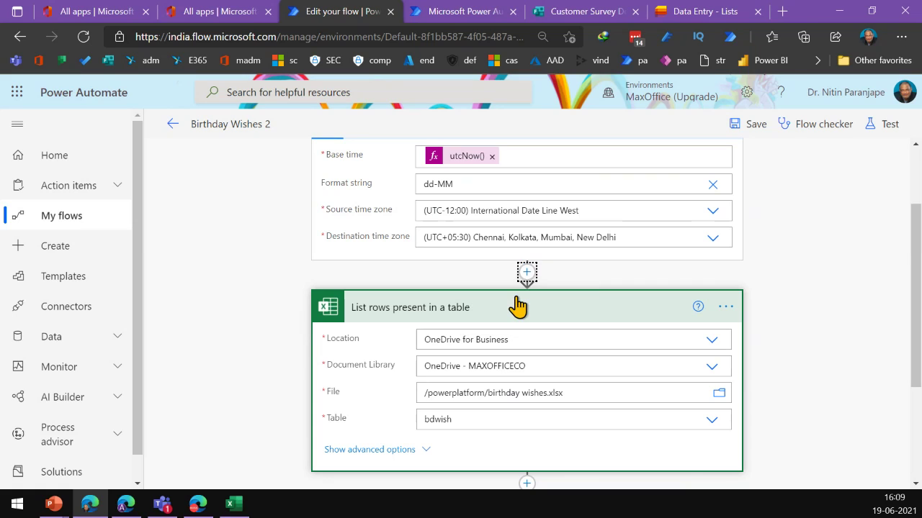
pyautogui.write('ex')
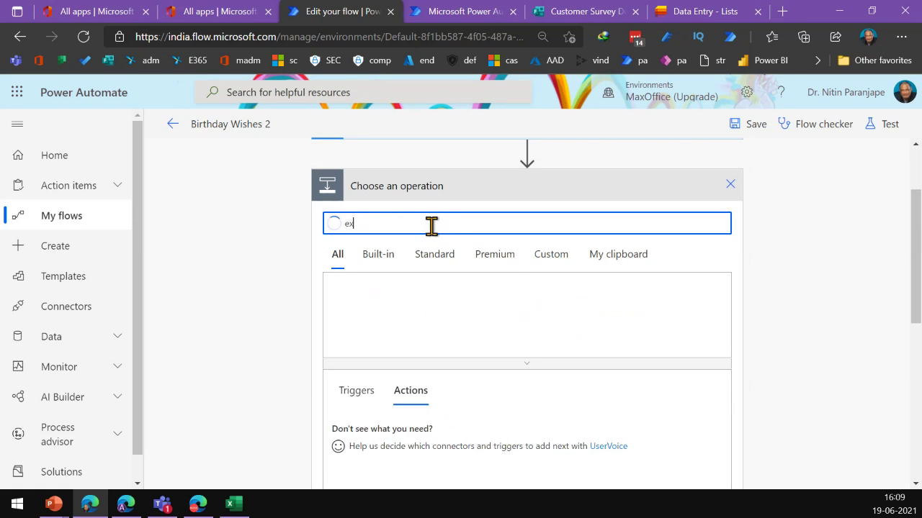
pyautogui.write('cel')
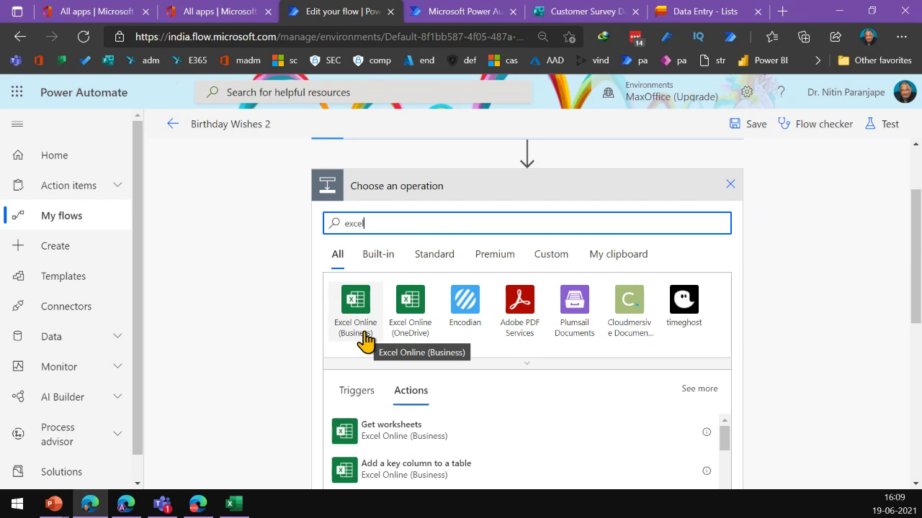
pyautogui.click(363, 334)
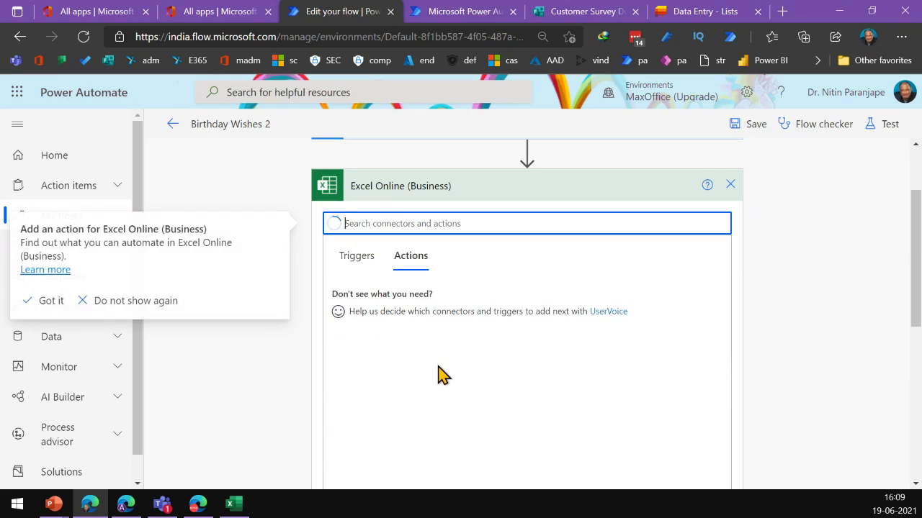
pyautogui.scroll(-3, 442, 350)
pyautogui.scroll(3, 453, 354)
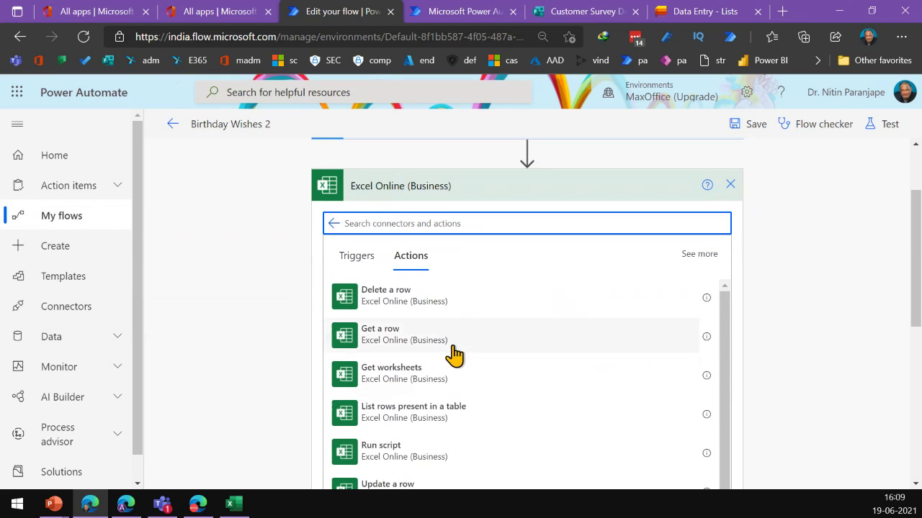
pyautogui.scroll(-3, 457, 435)
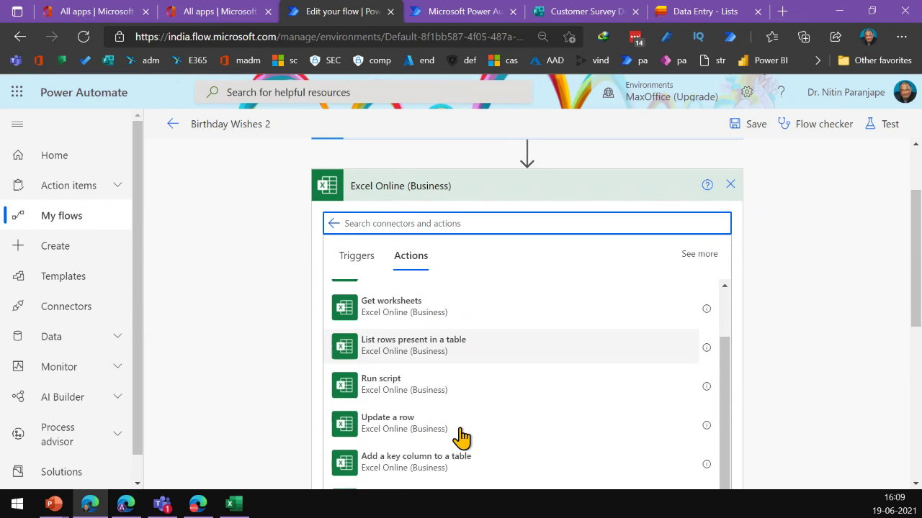
pyautogui.scroll(-1, 463, 435)
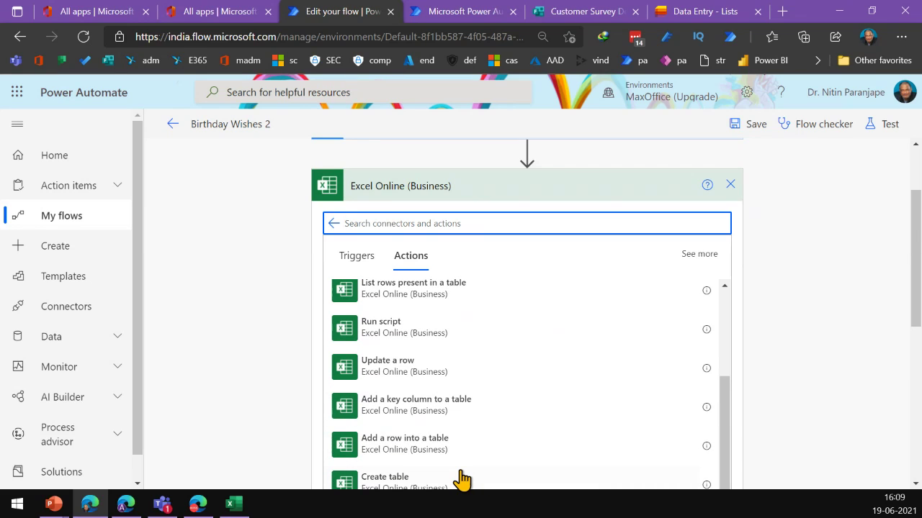
pyautogui.scroll(-5, 461, 479)
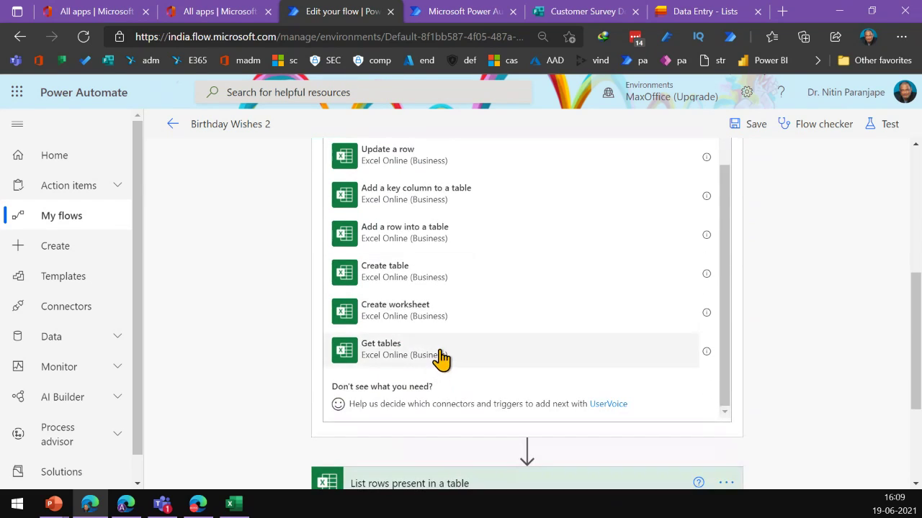
pyautogui.scroll(3, 439, 345)
pyautogui.scroll(5, 446, 310)
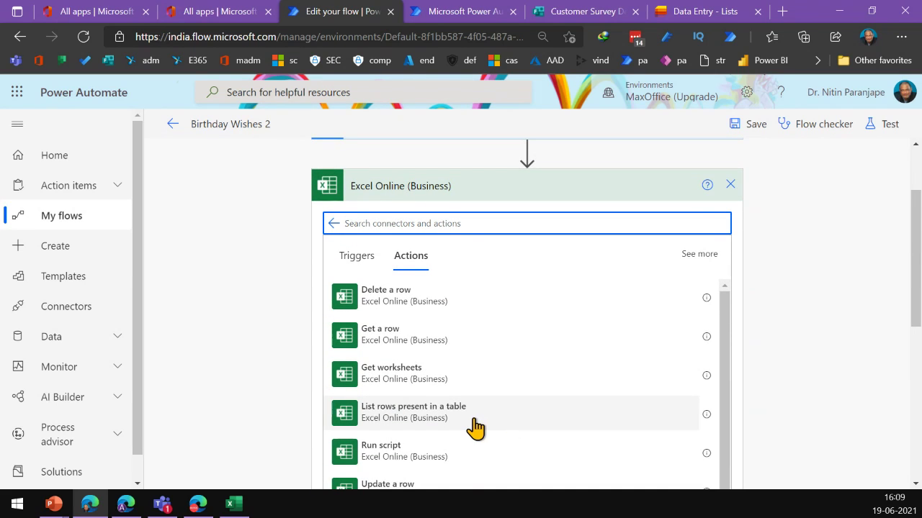
pyautogui.click(730, 184)
pyautogui.click(523, 230)
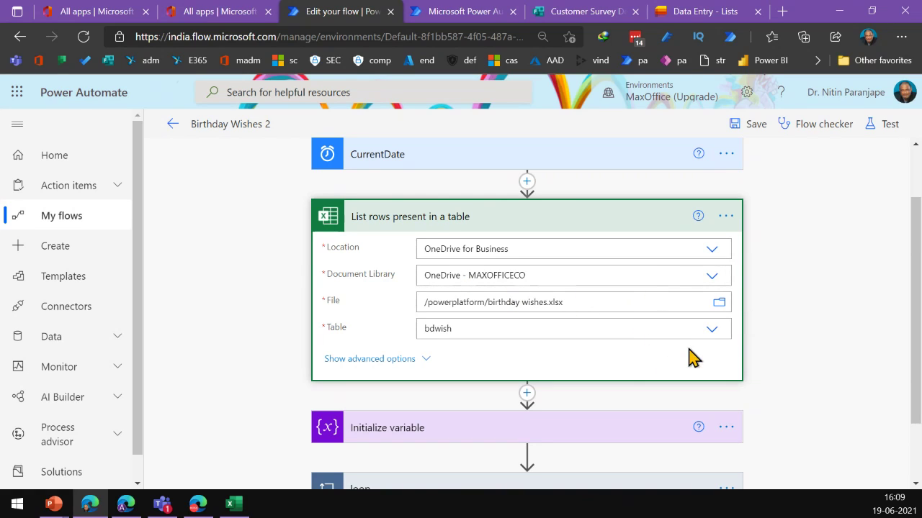
pyautogui.click(711, 330)
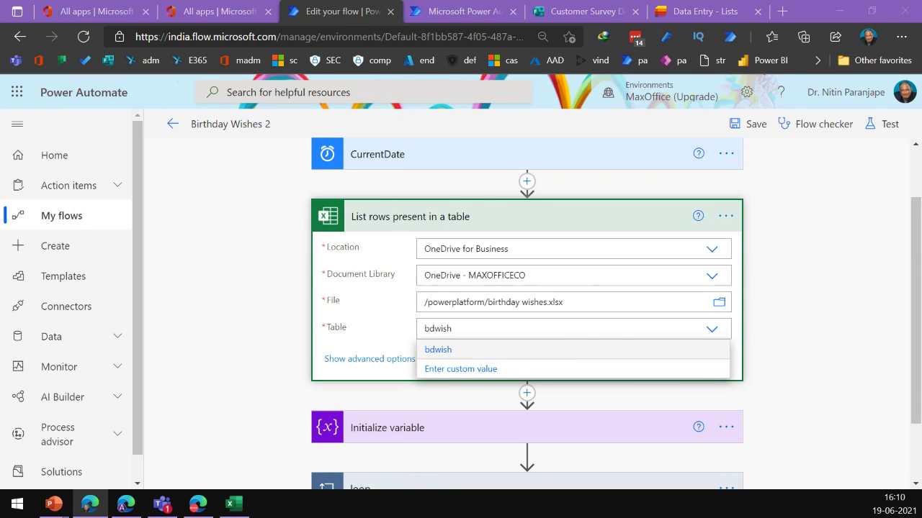
pyautogui.hotkey('alt', 'Tab')
pyautogui.click(738, 35)
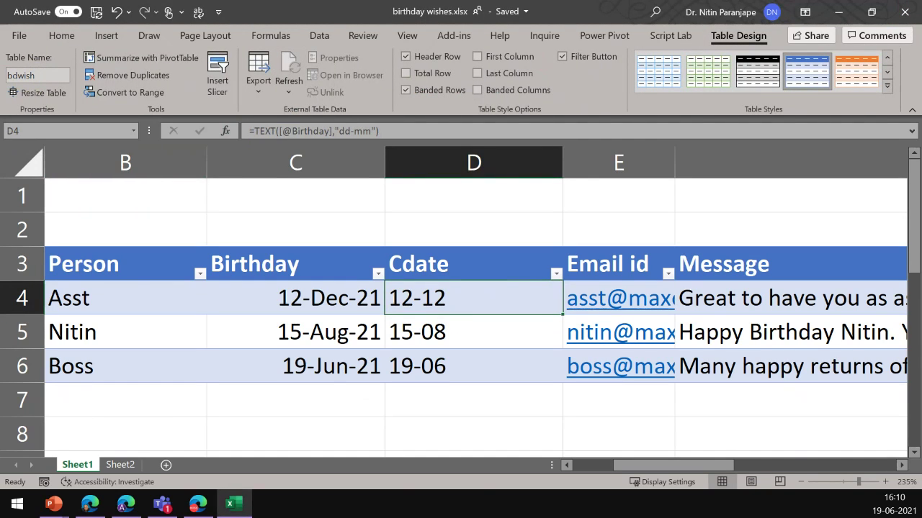
pyautogui.hotkey('alt', 'Tab')
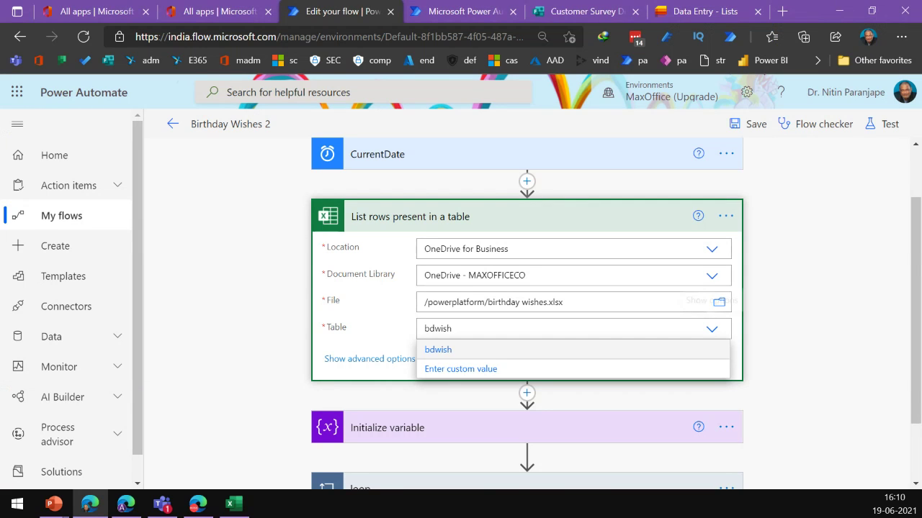
pyautogui.hotkey('alt', 'Tab')
pyautogui.click(304, 366)
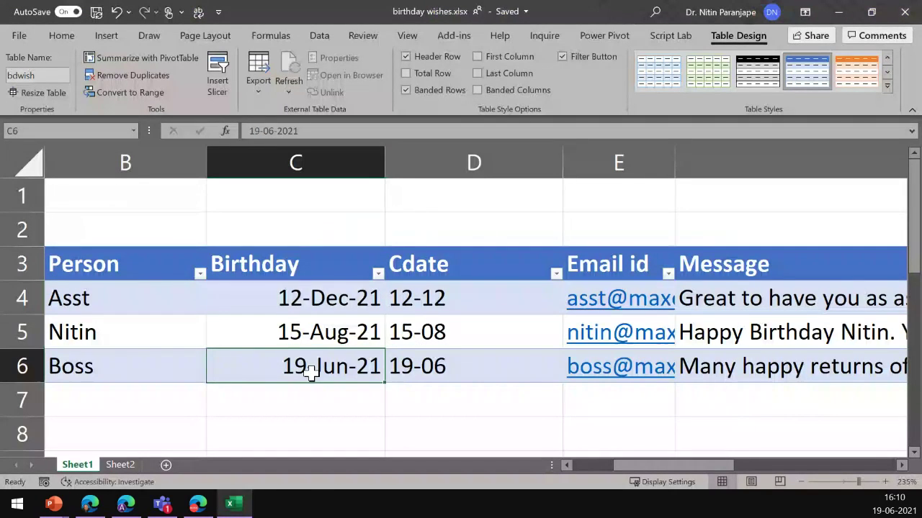
pyautogui.hotkey('alt', 'Tab')
pyautogui.scroll(-2, 473, 406)
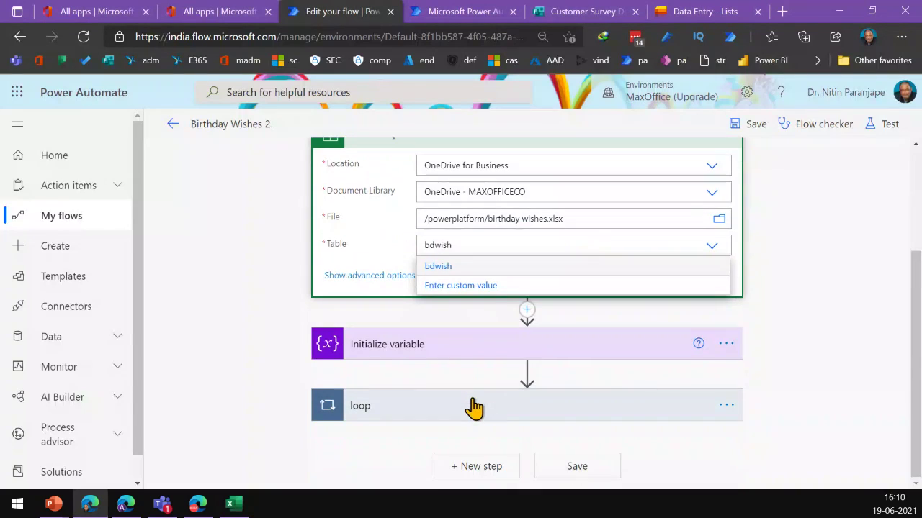
# Expand the Initialize variable, loop and Set variable steps of the flow
pyautogui.click(498, 348)
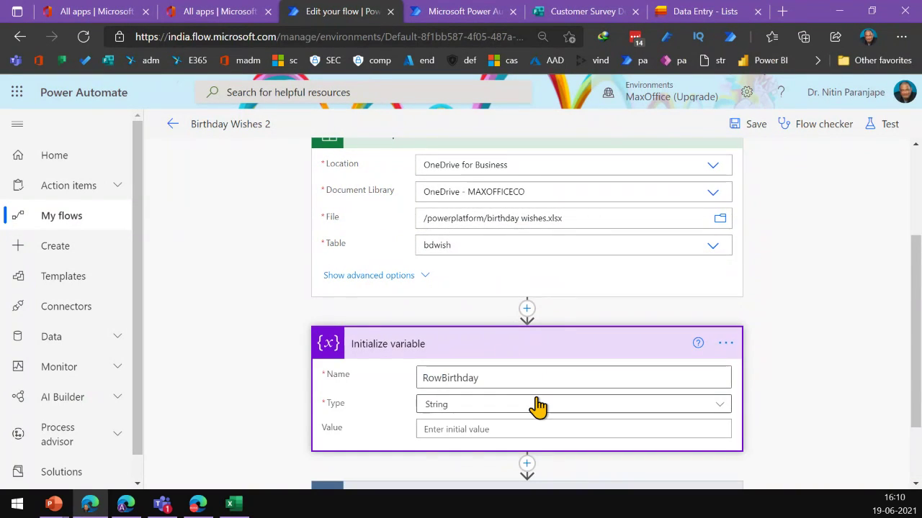
pyautogui.scroll(-2, 551, 383)
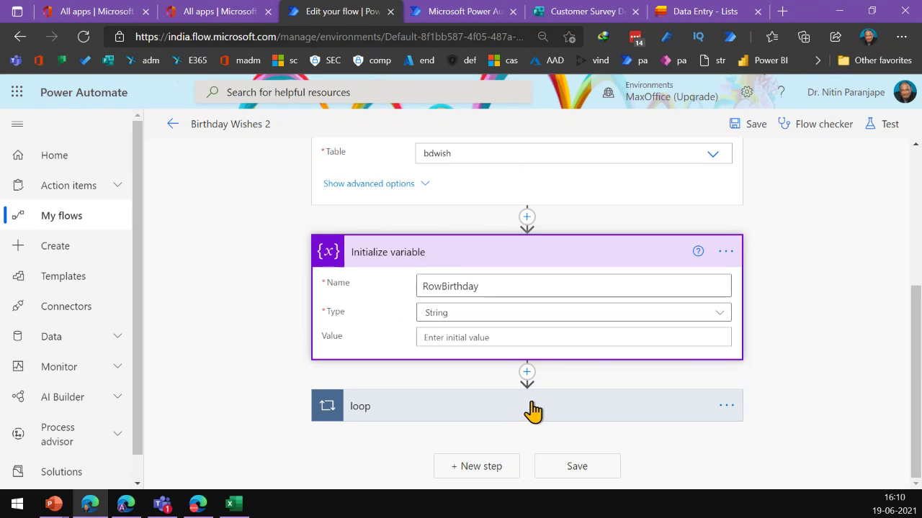
pyautogui.click(533, 409)
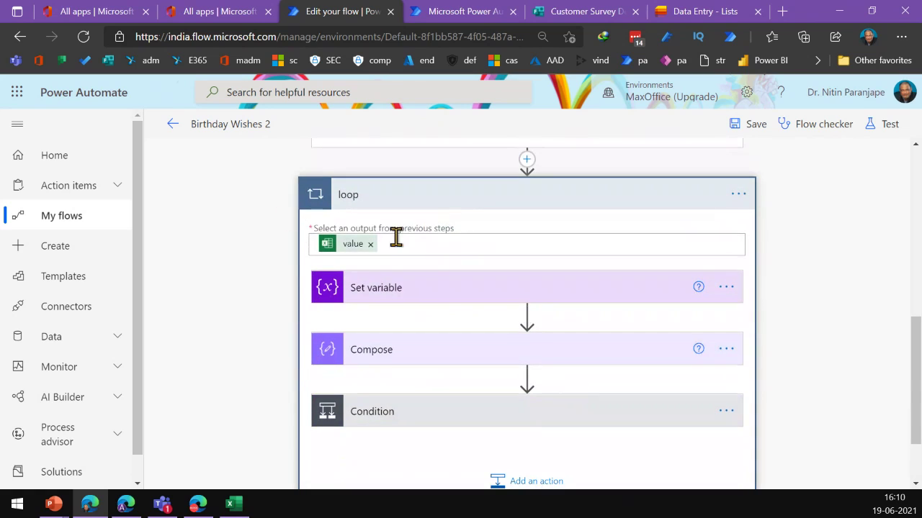
pyautogui.click(444, 298)
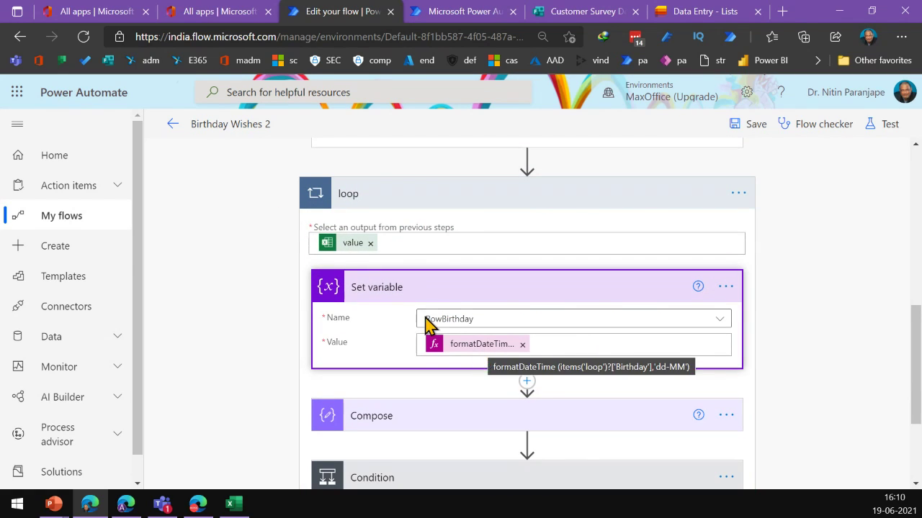
# Read through the formatDateTime expression that formats each row's Birthday as dd-MM
pyautogui.click(454, 348)
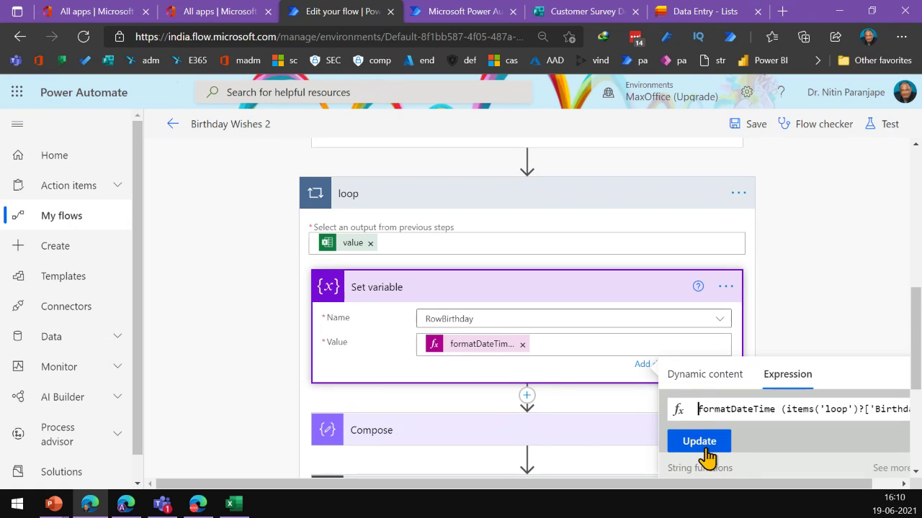
pyautogui.doubleClick(896, 410)
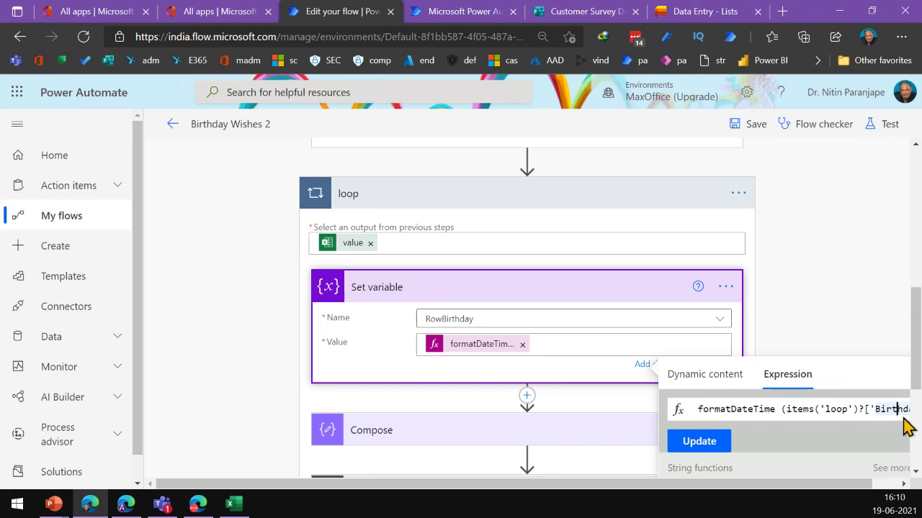
pyautogui.press('Right')
pyautogui.press('Right')
pyautogui.press('Right')
pyautogui.press('Right')
pyautogui.press('Right')
pyautogui.press('Right')
pyautogui.press('Right')
pyautogui.press('Right')
pyautogui.press('Right')
pyautogui.press('Right')
pyautogui.press('Right')
pyautogui.press('Right')
pyautogui.press('Right')
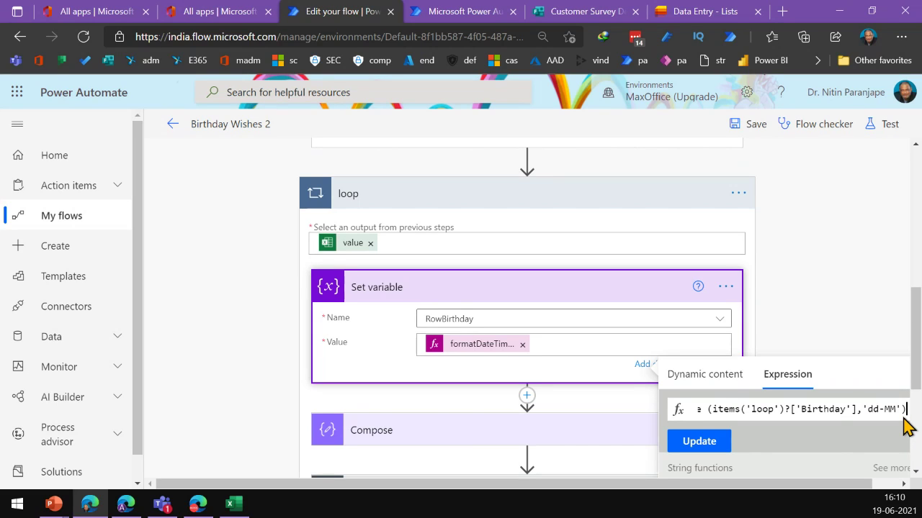
pyautogui.press('Home')
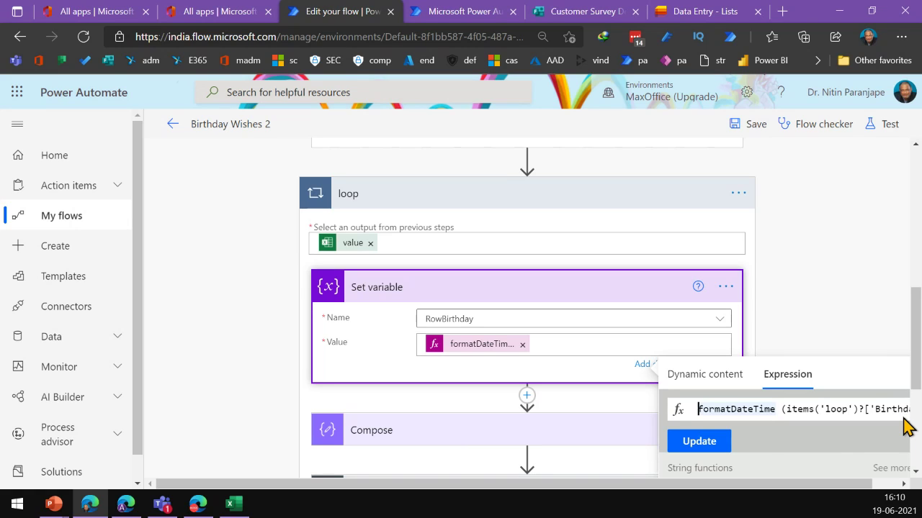
pyautogui.scroll(-3, 905, 435)
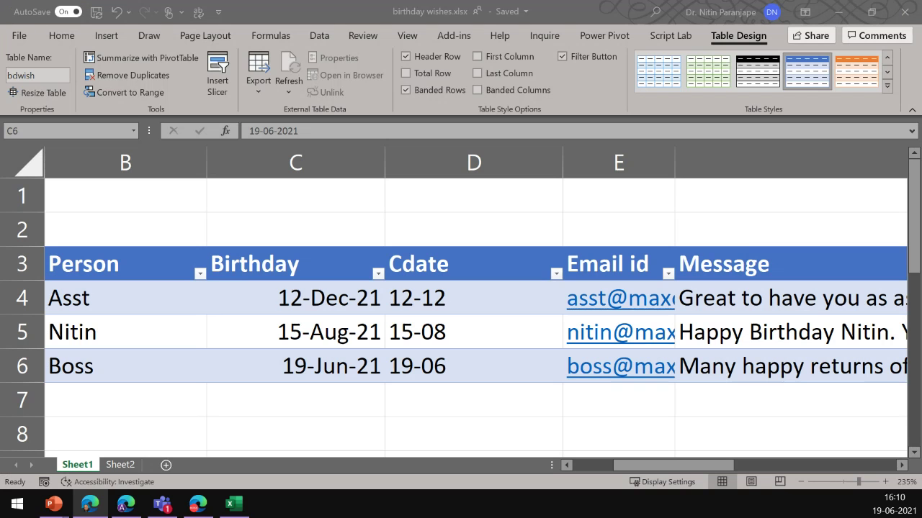
pyautogui.click(422, 304)
pyautogui.doubleClick(452, 306)
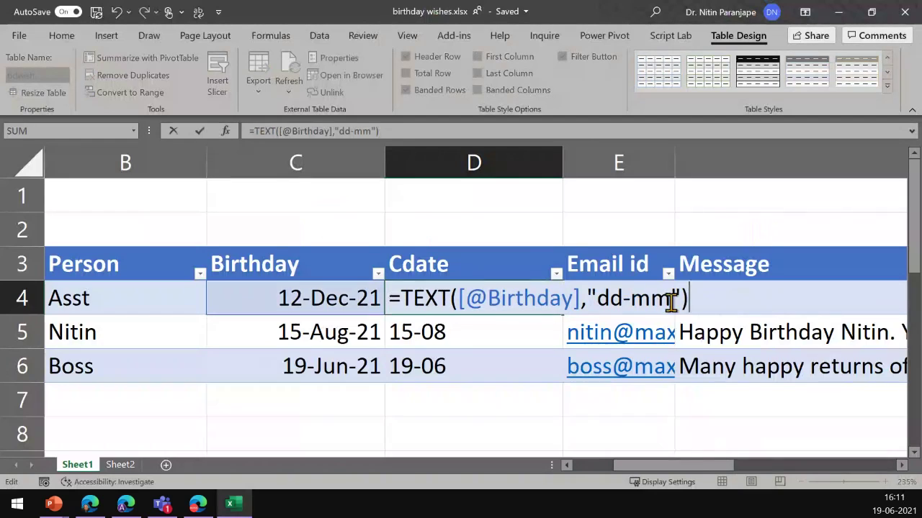
pyautogui.press('Escape')
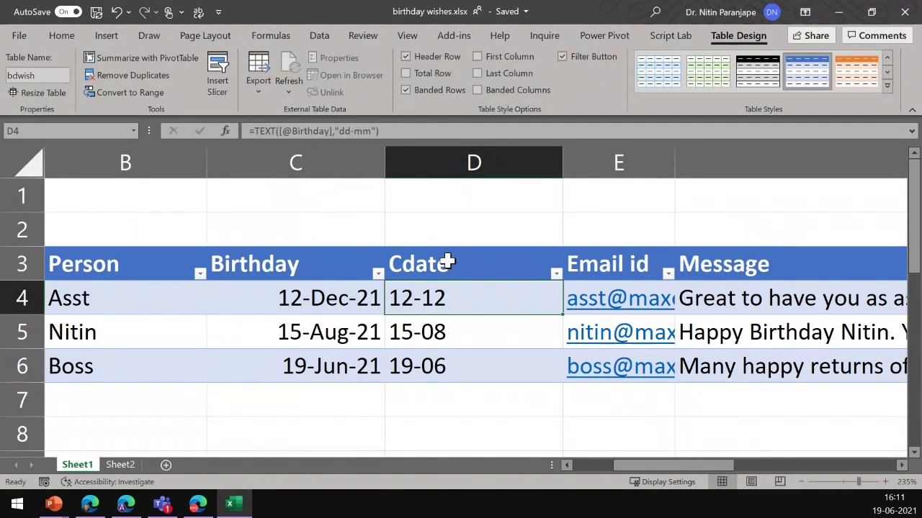
pyautogui.click(298, 297)
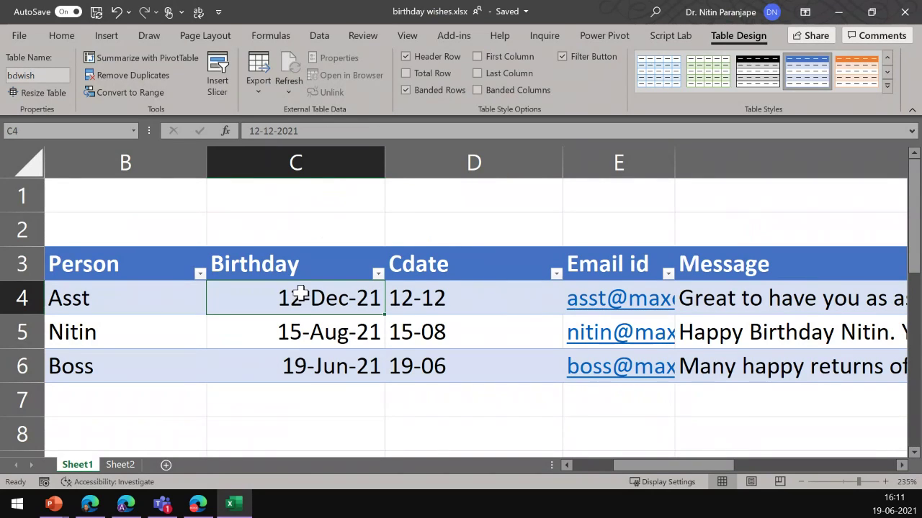
pyautogui.hotkey('alt', 'Tab')
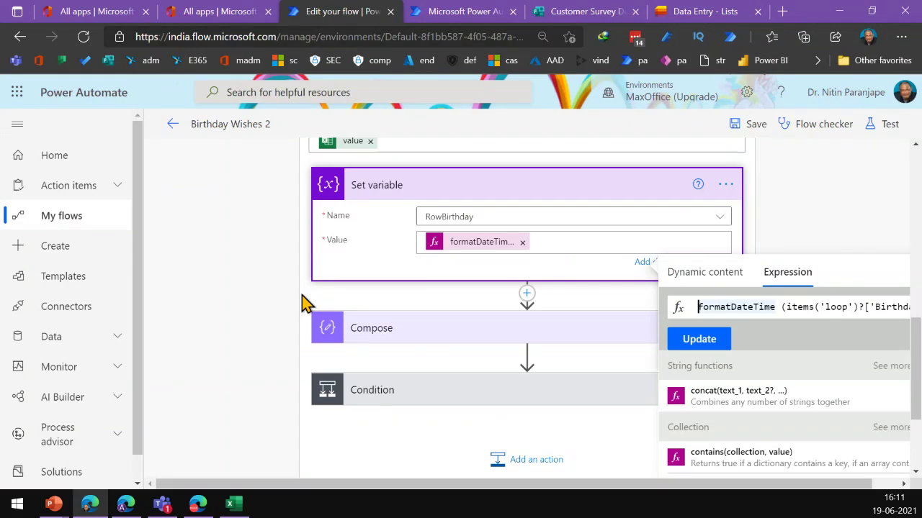
# Expand the Compose, Condition and Send an email (V2) steps
pyautogui.moveTo(597, 484); pyautogui.dragTo(710, 487)
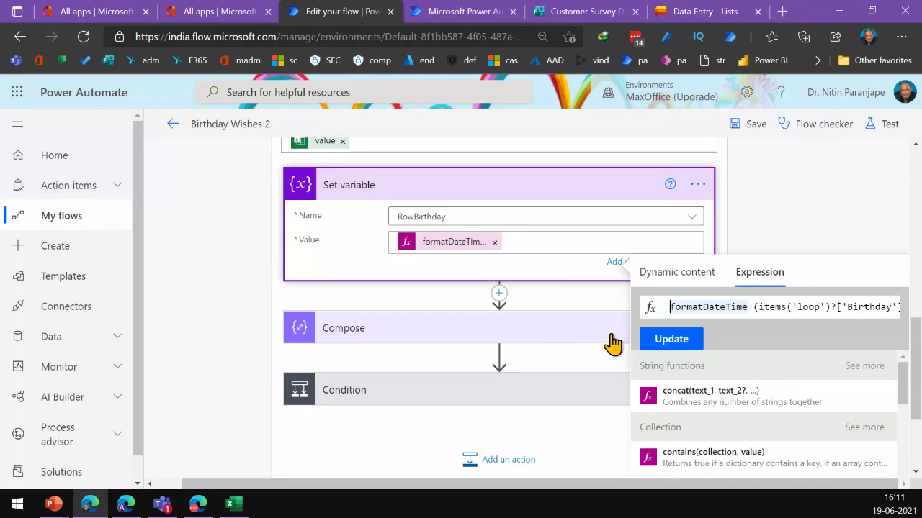
pyautogui.click(432, 328)
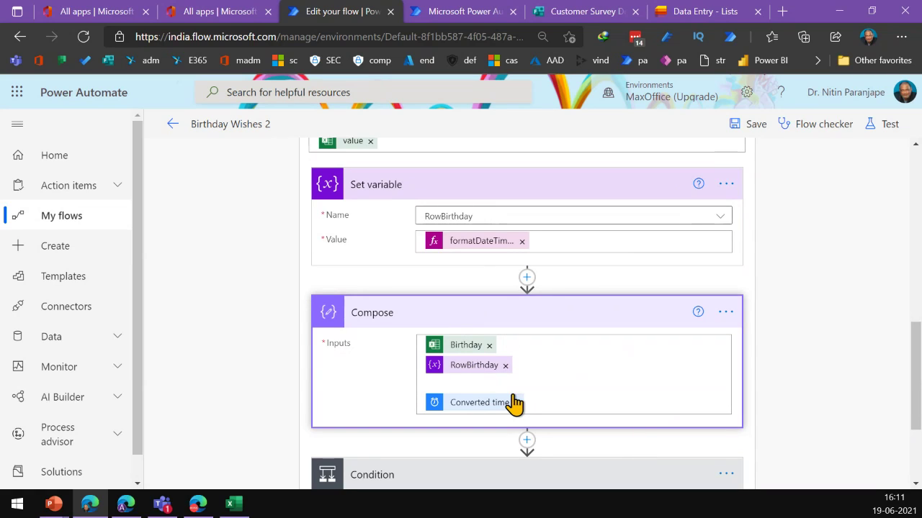
pyautogui.scroll(-2, 531, 374)
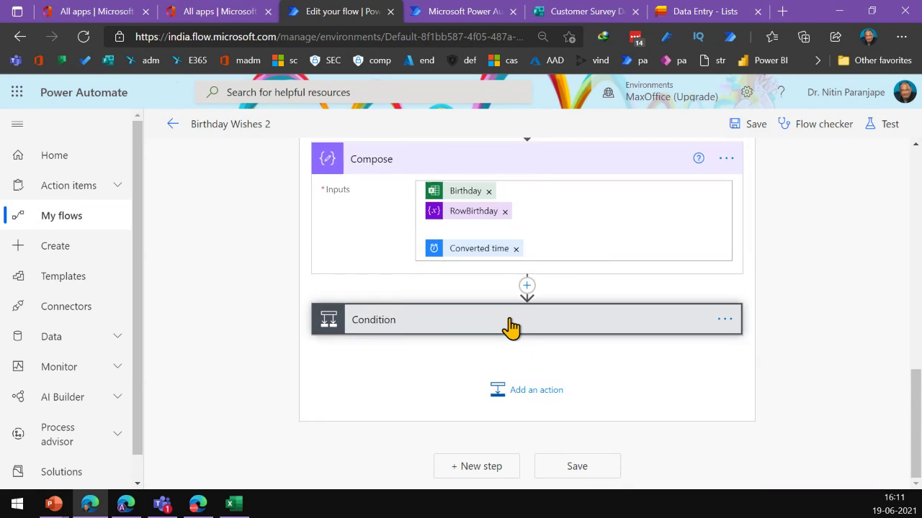
pyautogui.click(511, 328)
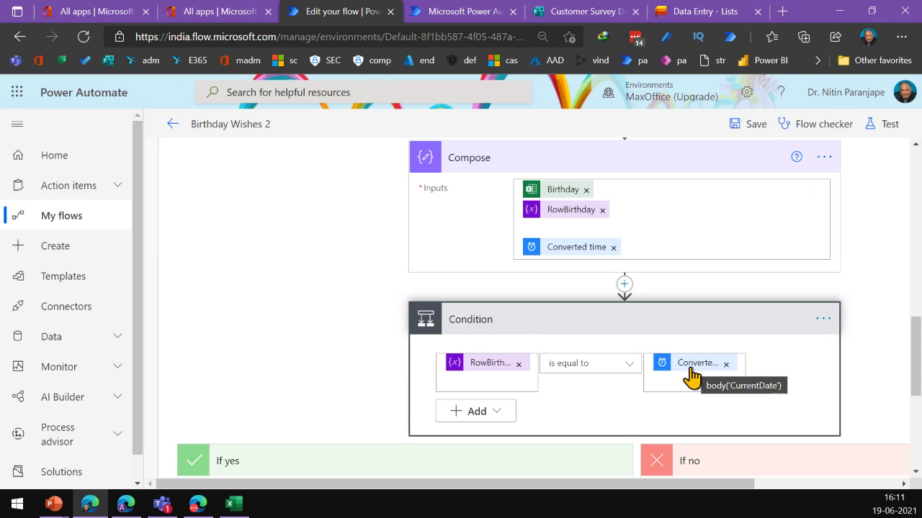
pyautogui.scroll(-3, 658, 381)
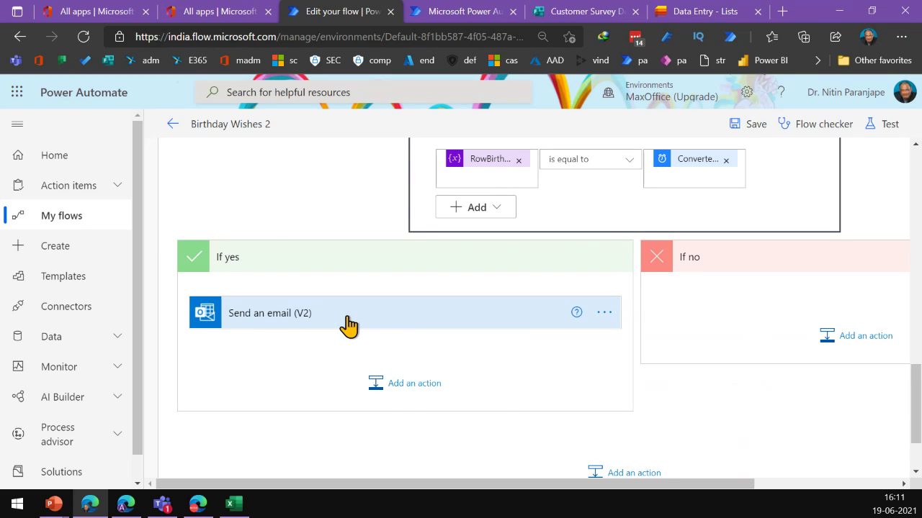
pyautogui.click(347, 317)
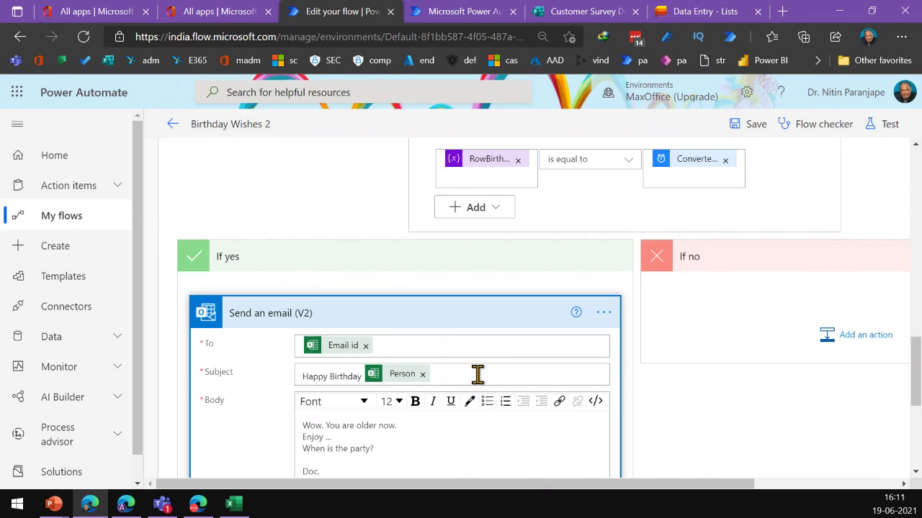
# Review the email's Happy Birthday plus Person subject and its body
pyautogui.scroll(2, 488, 357)
pyautogui.scroll(8, 531, 264)
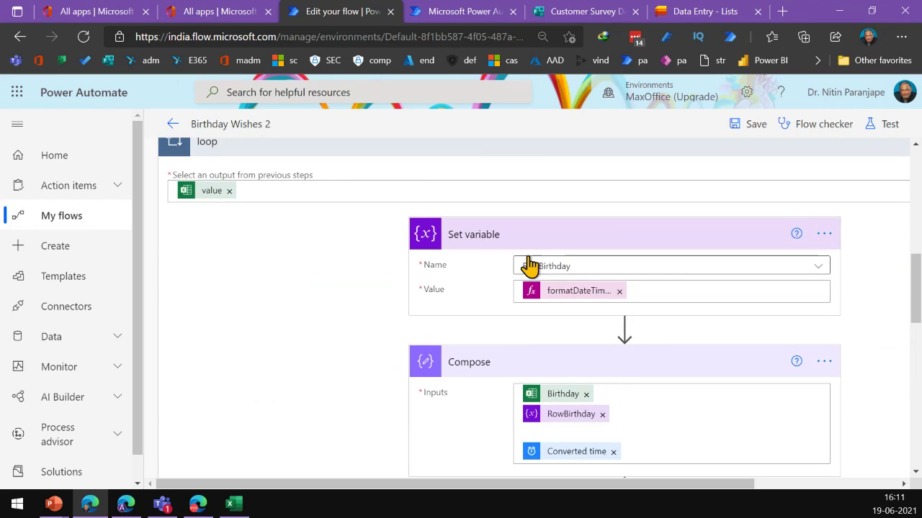
pyautogui.scroll(-2, 333, 391)
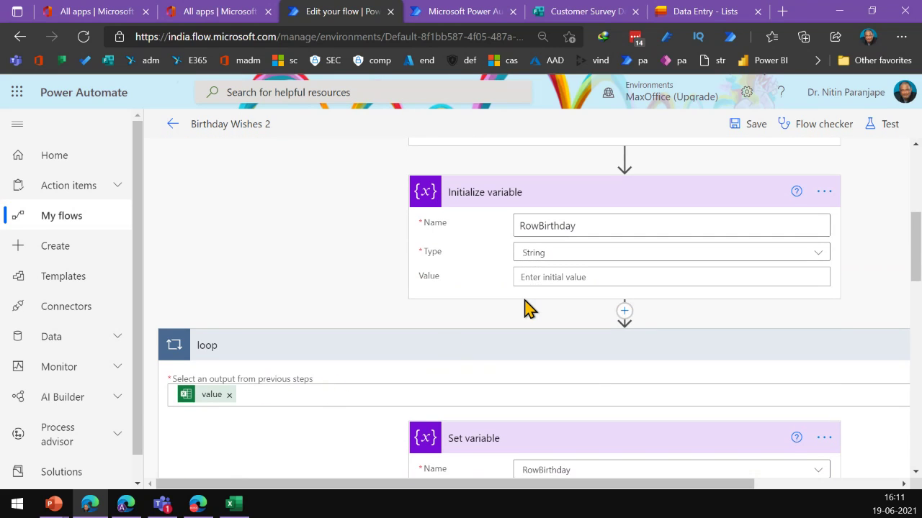
pyautogui.scroll(5, 527, 309)
pyautogui.scroll(-15, 523, 295)
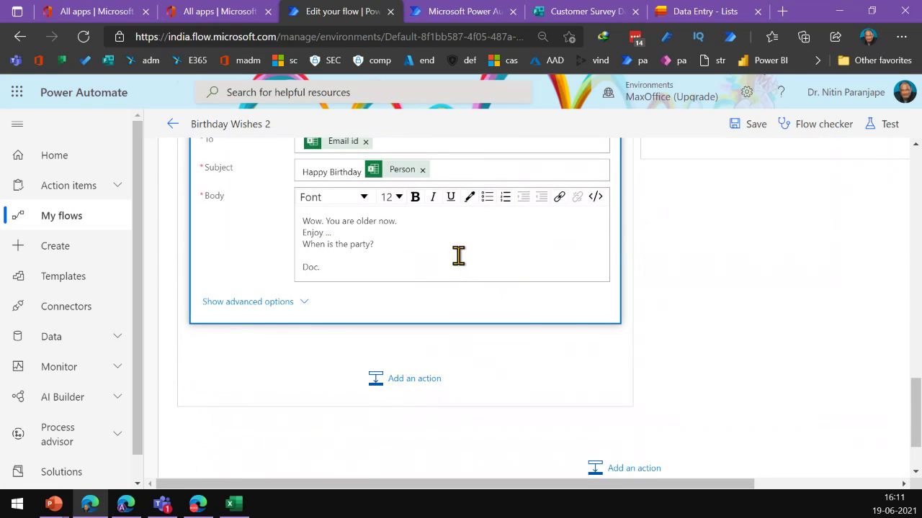
pyautogui.click(469, 170)
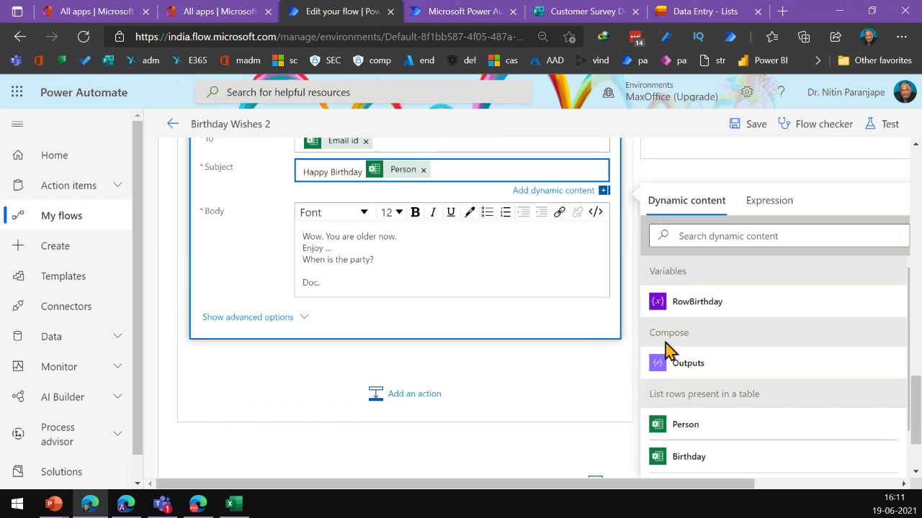
pyautogui.scroll(-2, 747, 414)
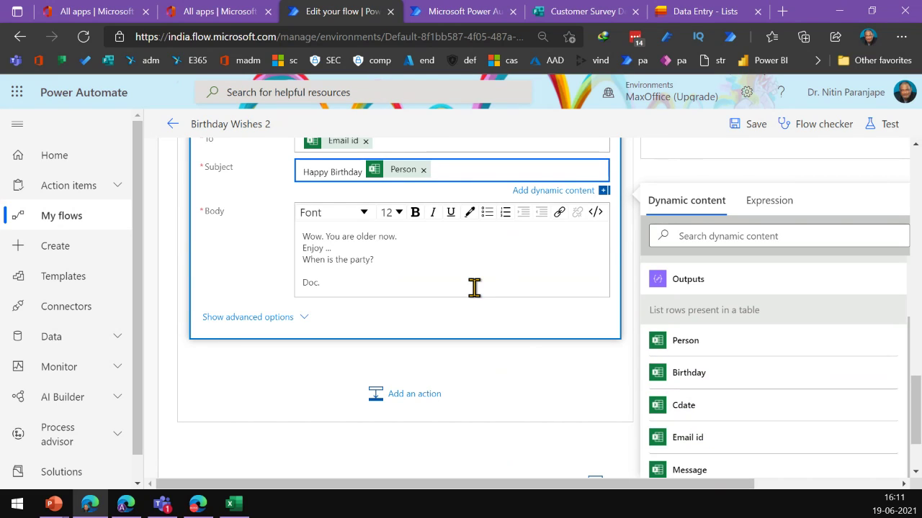
pyautogui.scroll(2, 471, 286)
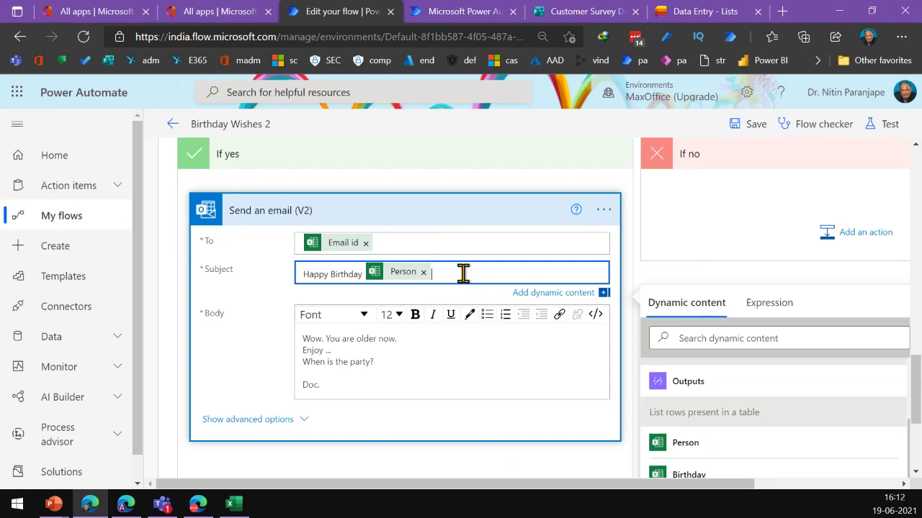
pyautogui.click(390, 361)
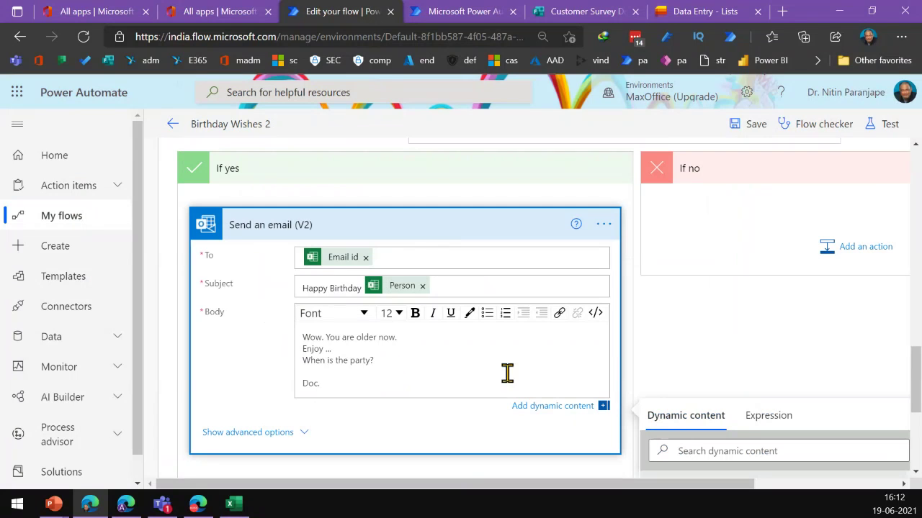
pyautogui.click(756, 311)
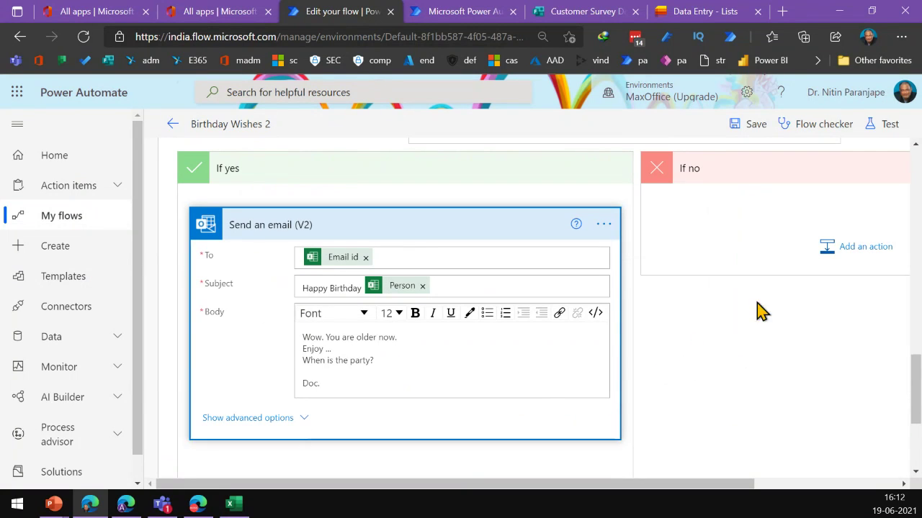
# Save Birthday Wishes 2 and run a manual test, then open the run history
pyautogui.click(887, 132)
pyautogui.click(726, 169)
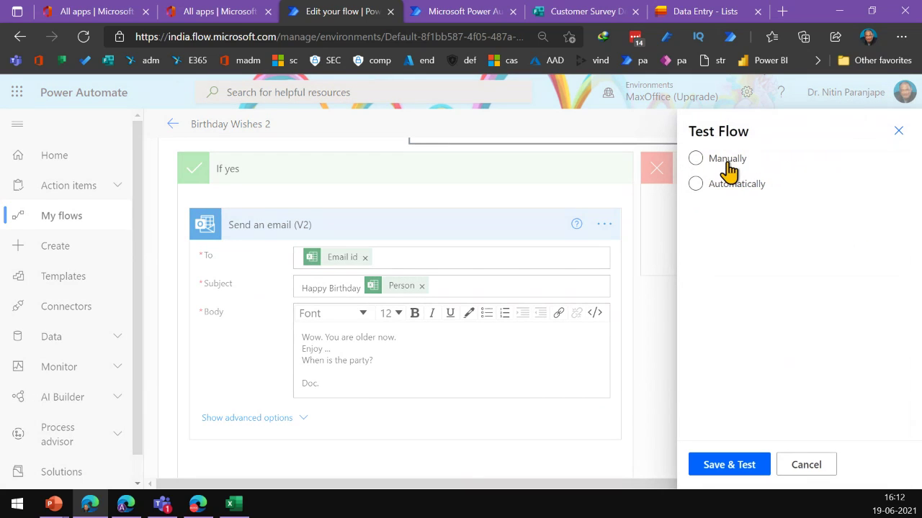
pyautogui.click(735, 467)
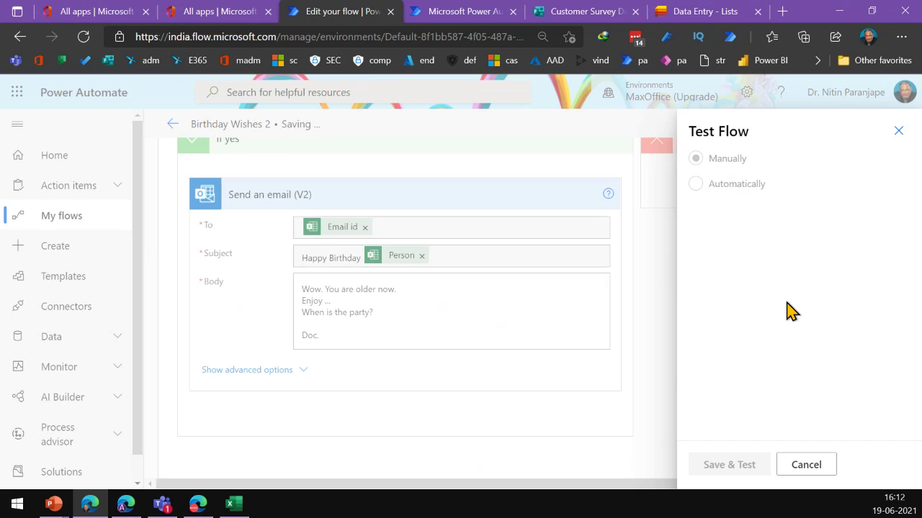
pyautogui.click(719, 467)
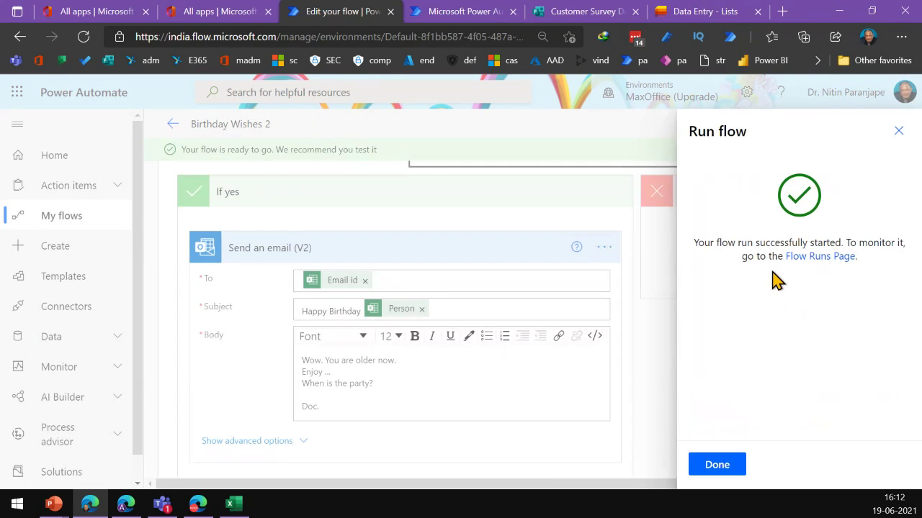
pyautogui.click(717, 467)
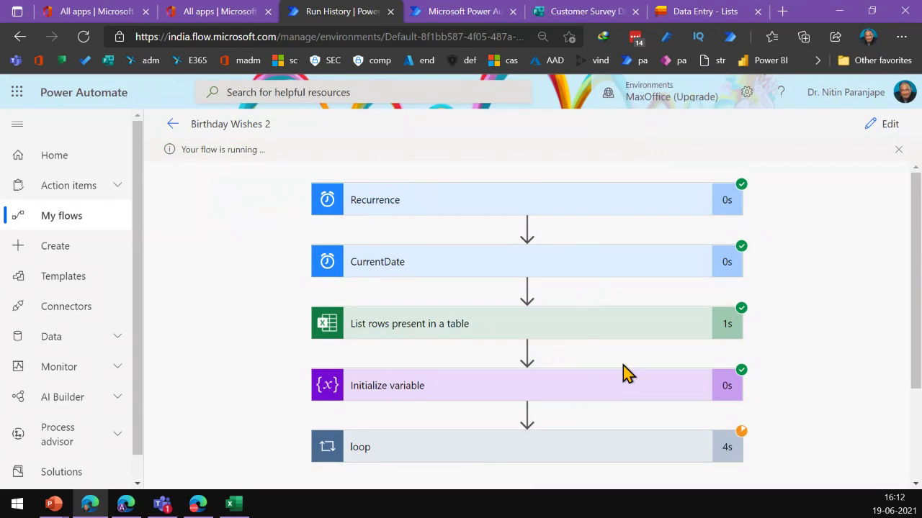
# Expand the loop and the CurrentDate step's inputs and outputs in the run history
pyautogui.scroll(-2, 569, 332)
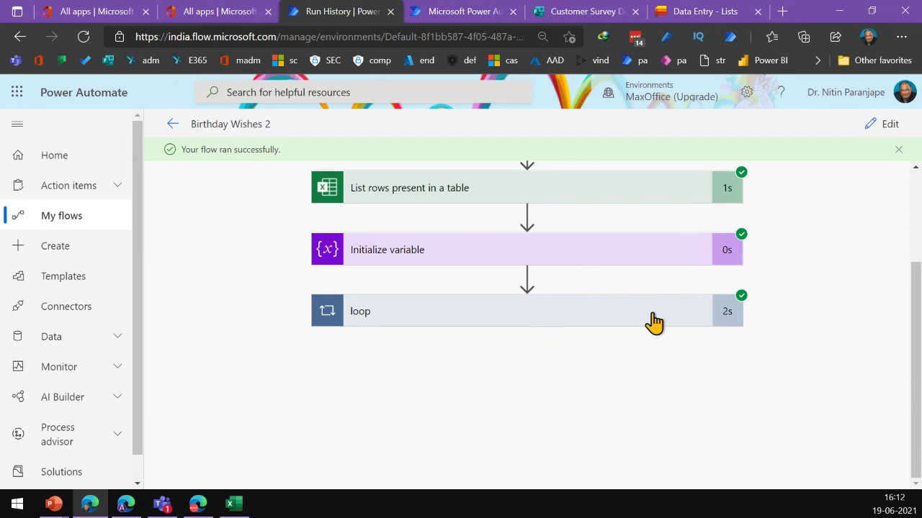
pyautogui.click(654, 322)
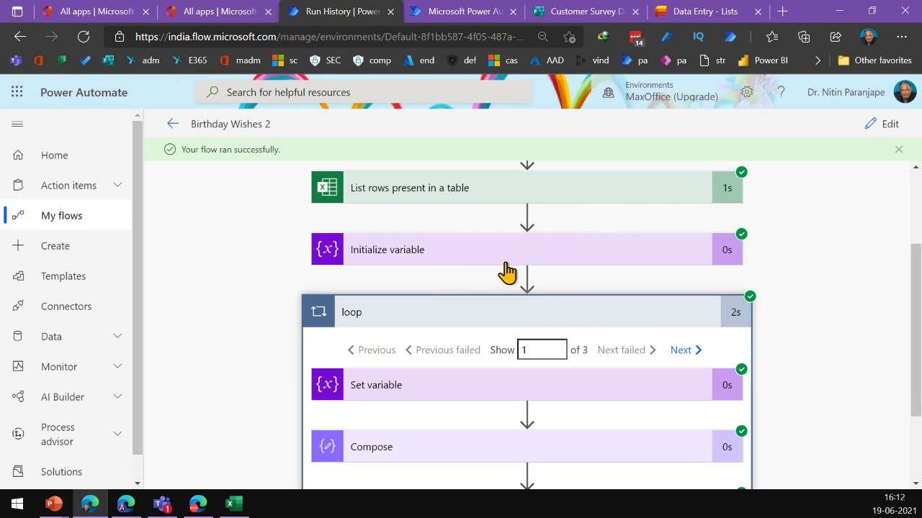
pyautogui.scroll(3, 384, 208)
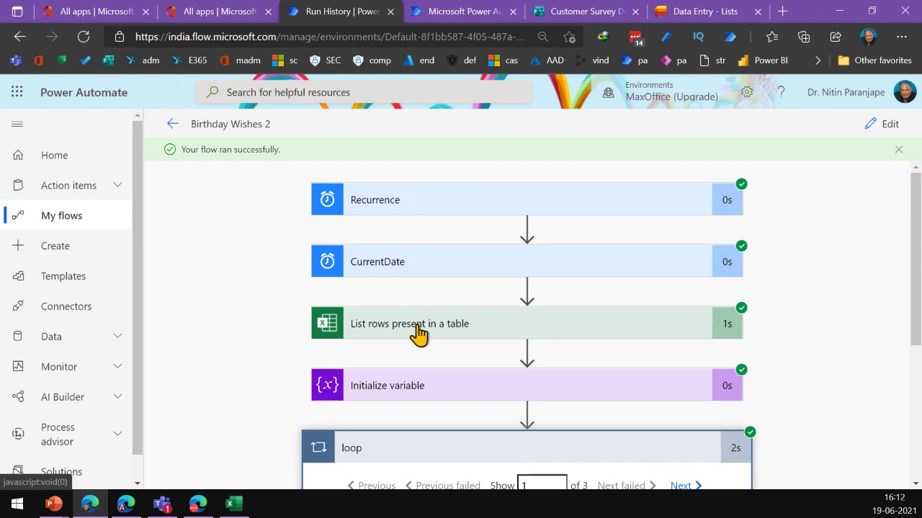
pyautogui.click(436, 263)
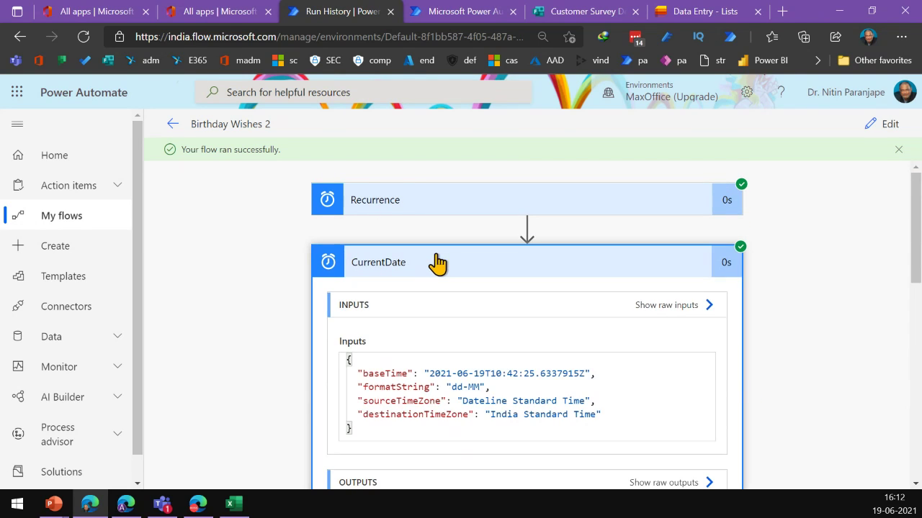
pyautogui.scroll(-3, 441, 288)
pyautogui.scroll(-1, 441, 288)
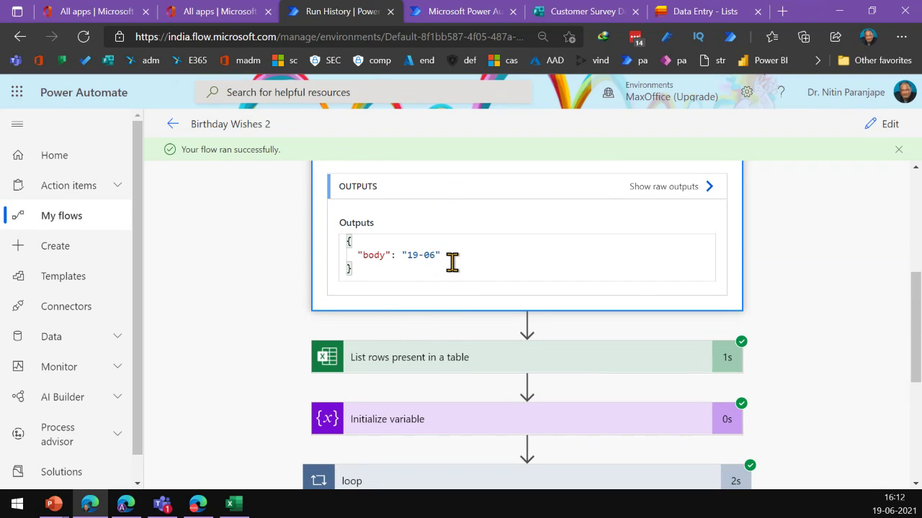
pyautogui.scroll(-1, 454, 263)
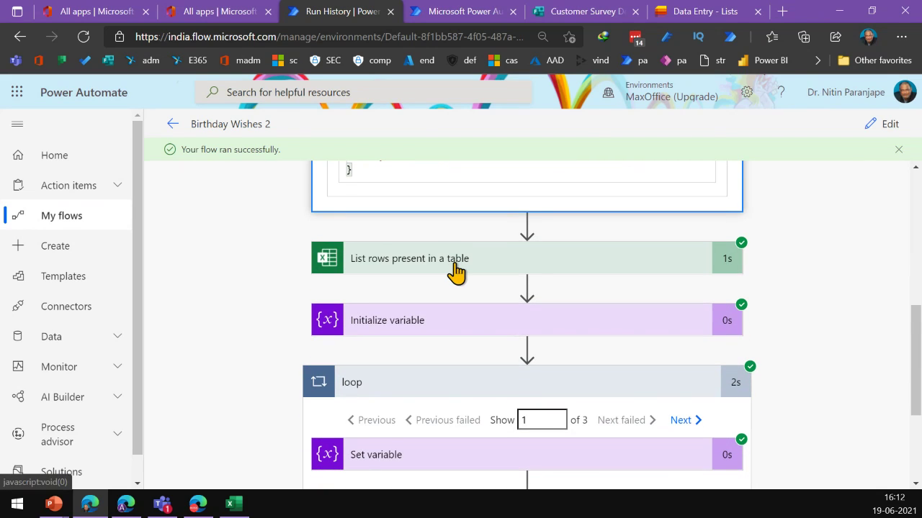
pyautogui.click(455, 267)
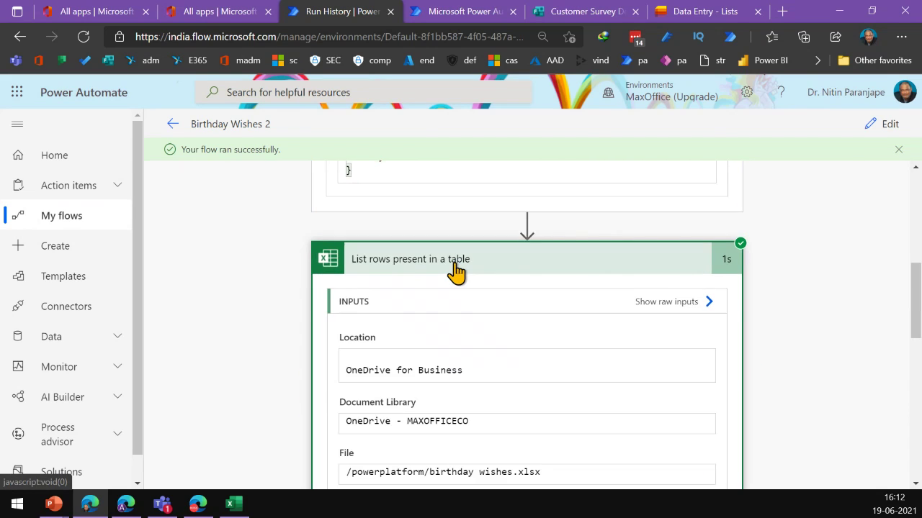
pyautogui.click(455, 266)
pyautogui.scroll(-2, 445, 386)
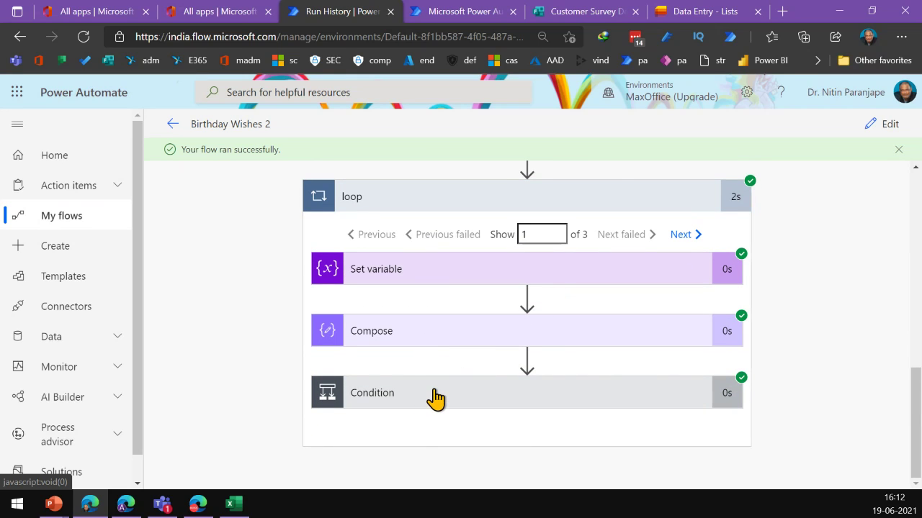
# Compare the first iteration's Compose dates 12-12 and 19-06, with the Condition false
pyautogui.click(435, 396)
pyautogui.scroll(-3, 499, 397)
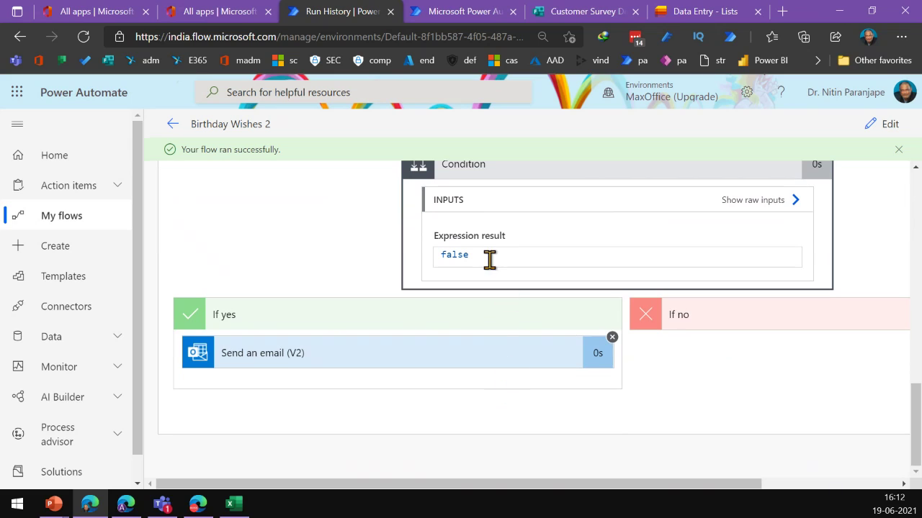
pyautogui.scroll(2, 526, 232)
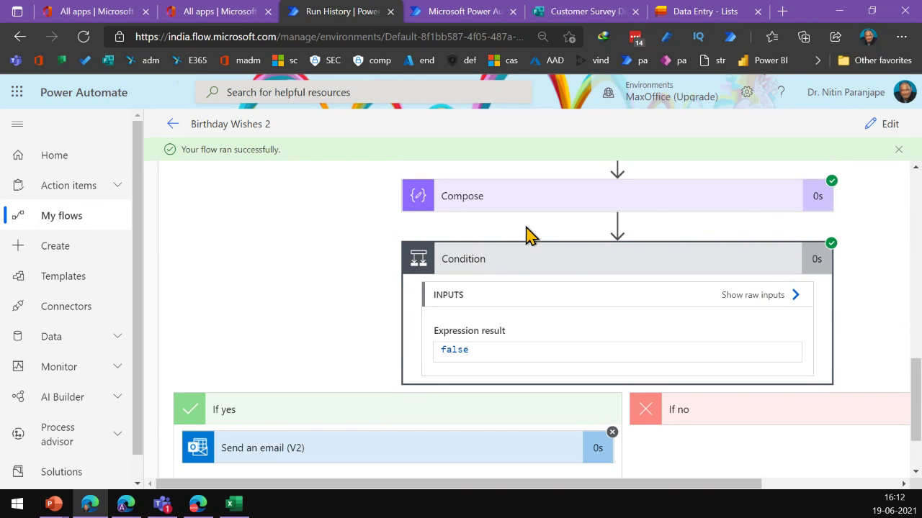
pyautogui.click(539, 208)
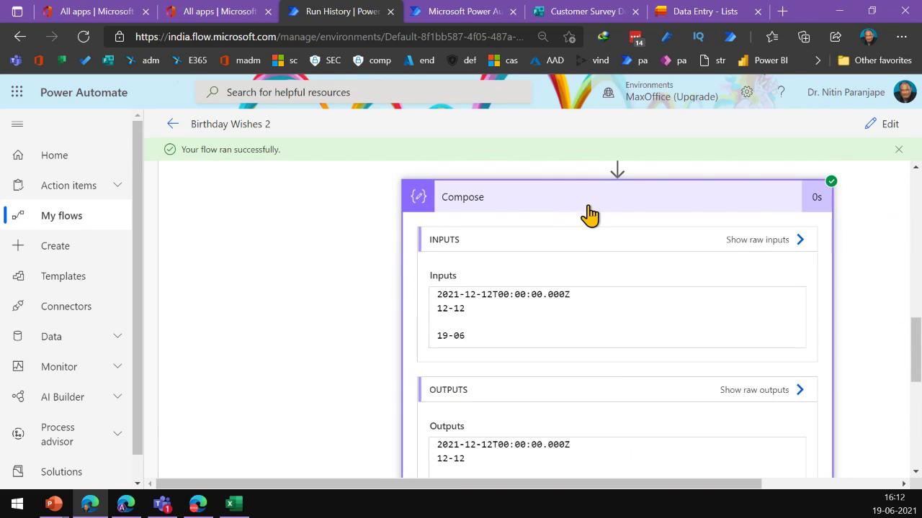
pyautogui.scroll(-2, 511, 332)
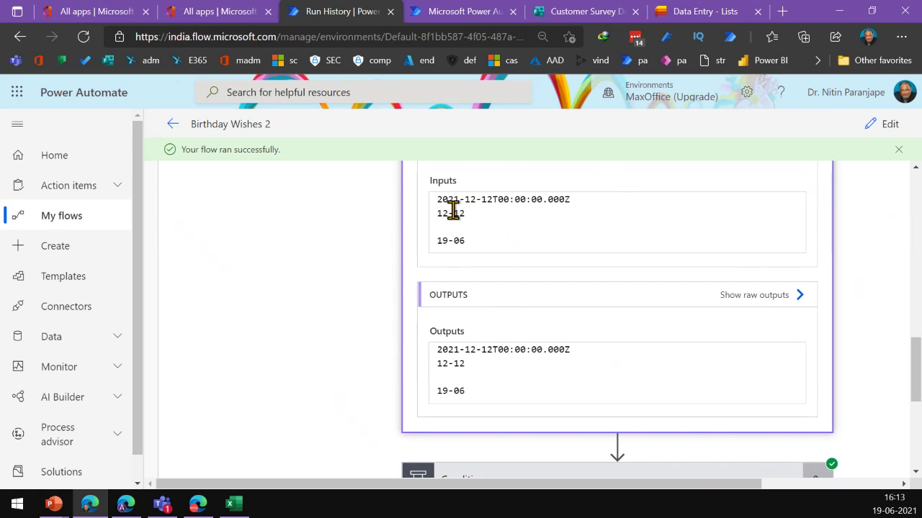
pyautogui.moveTo(477, 210); pyautogui.dragTo(435, 213)
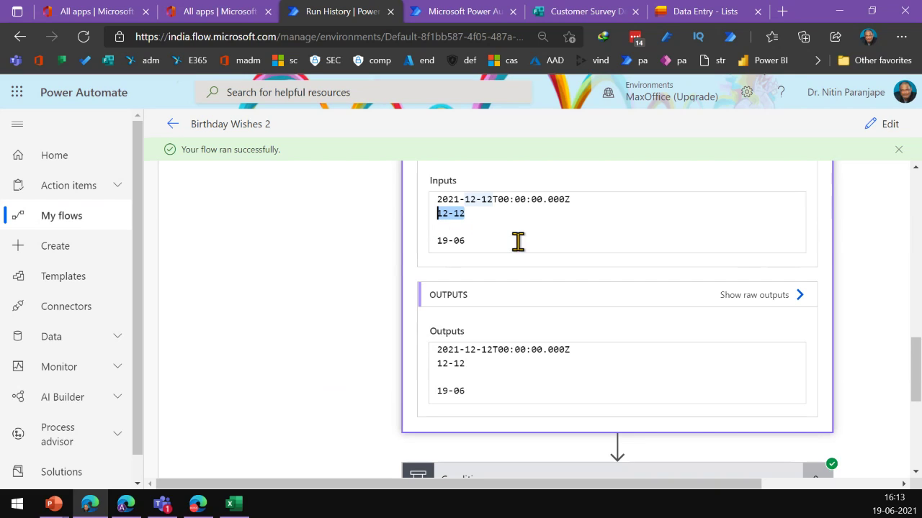
pyautogui.moveTo(504, 243); pyautogui.dragTo(420, 245)
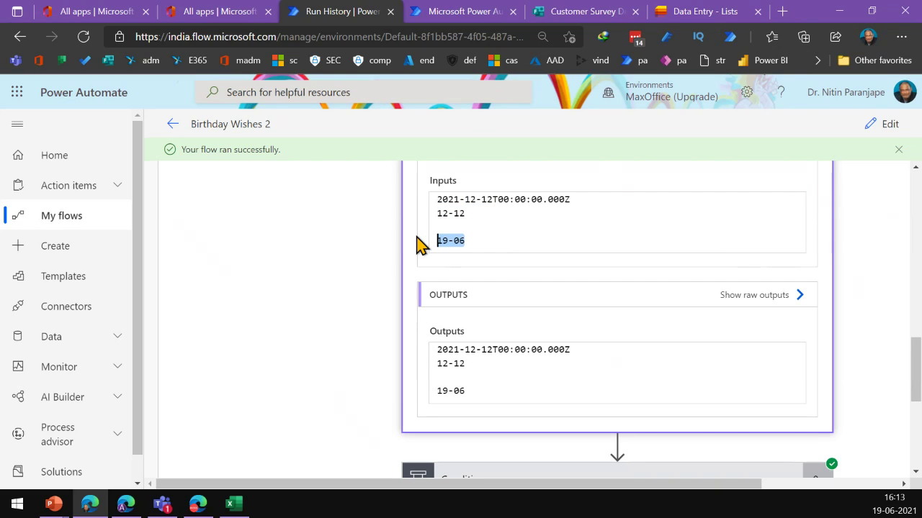
pyautogui.scroll(-3, 589, 336)
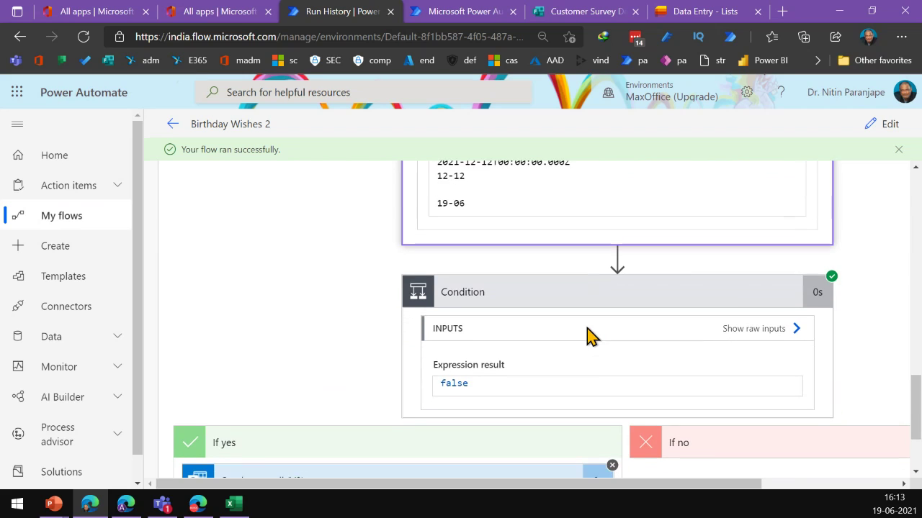
pyautogui.scroll(2, 578, 379)
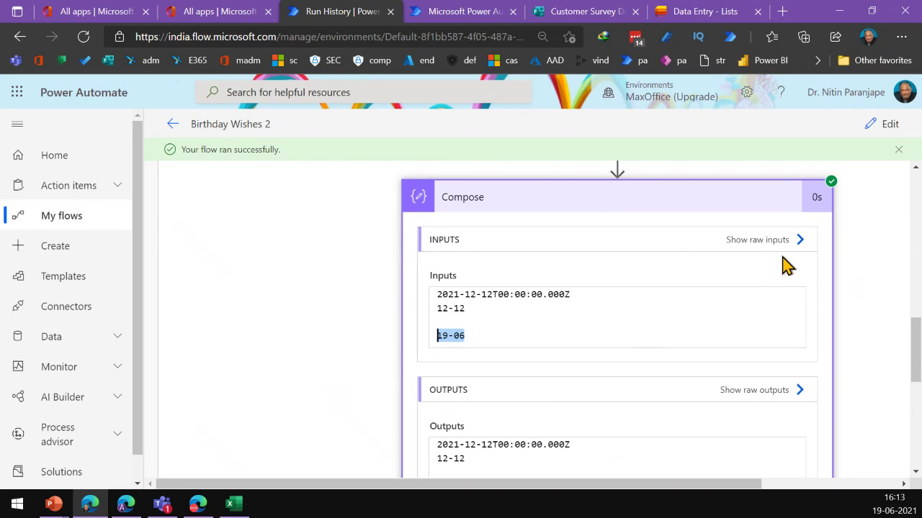
pyautogui.scroll(3, 789, 239)
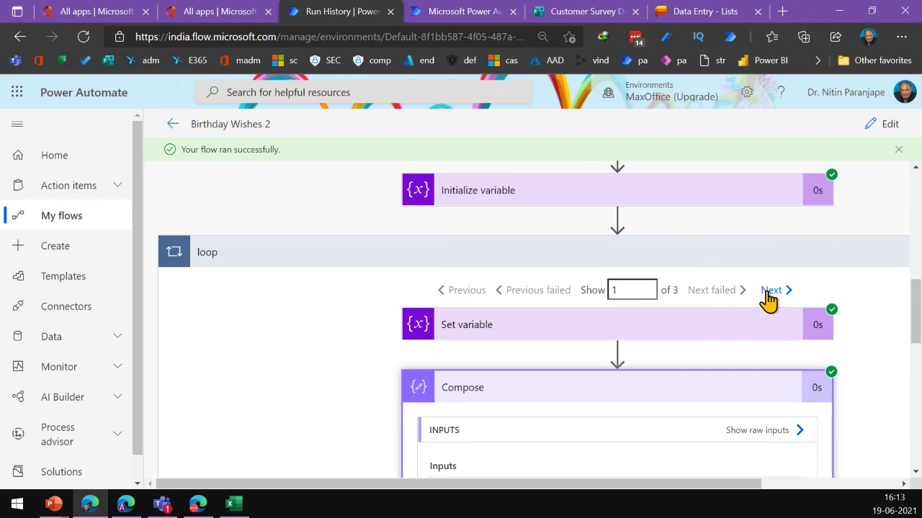
# Verify the third loop iteration matched 19-06, was true, and sent Happy Birthday Boss
pyautogui.click(768, 294)
pyautogui.scroll(-6, 699, 345)
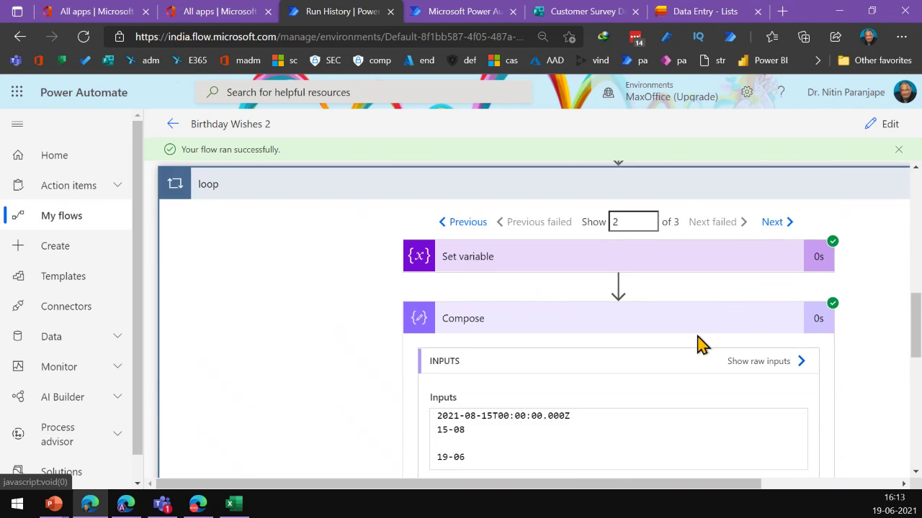
pyautogui.scroll(-3, 702, 344)
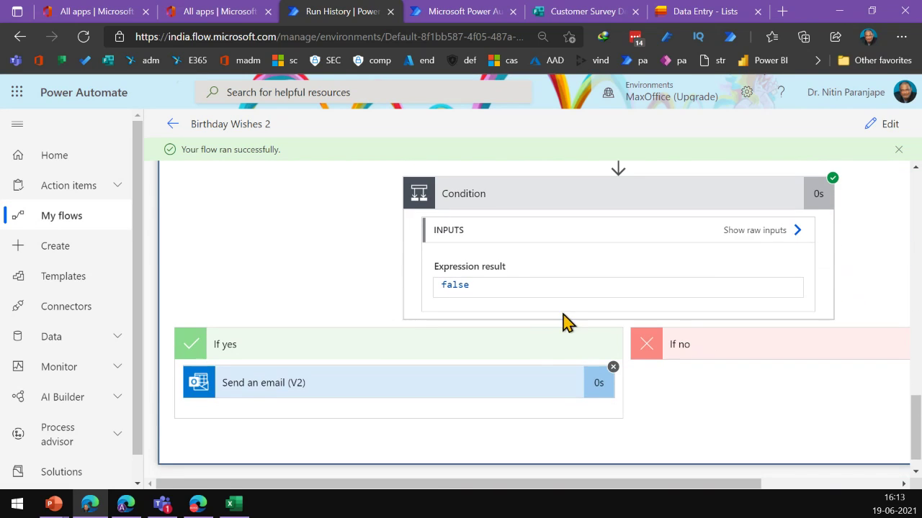
pyautogui.scroll(6, 717, 308)
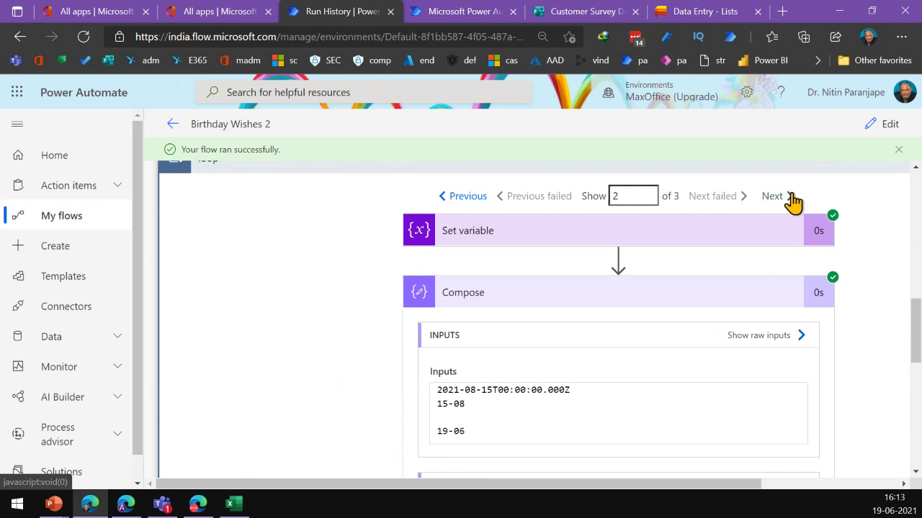
pyautogui.click(784, 197)
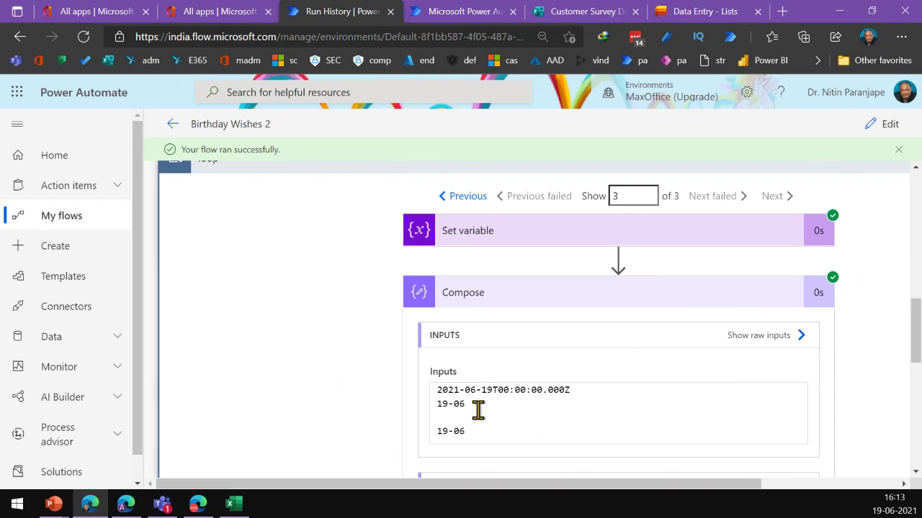
pyautogui.moveTo(475, 408); pyautogui.dragTo(438, 432)
pyautogui.scroll(-7, 503, 407)
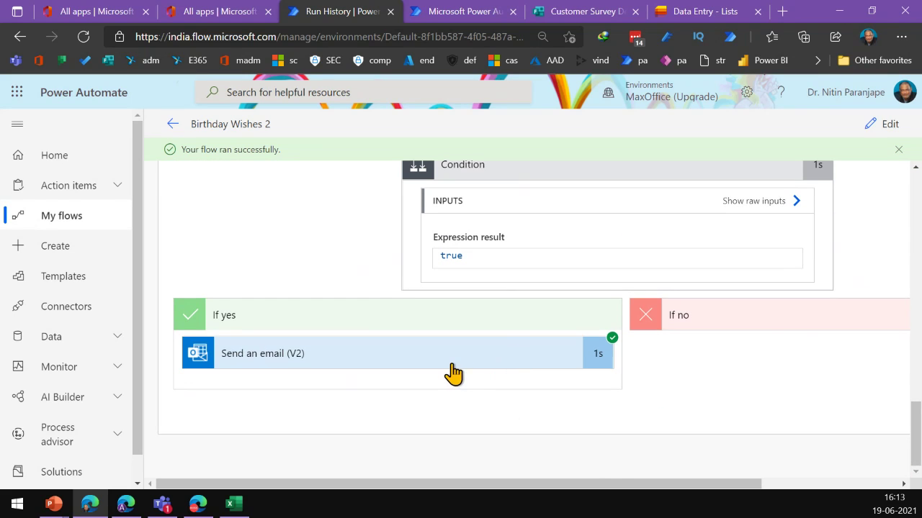
pyautogui.click(453, 373)
pyautogui.scroll(-4, 366, 425)
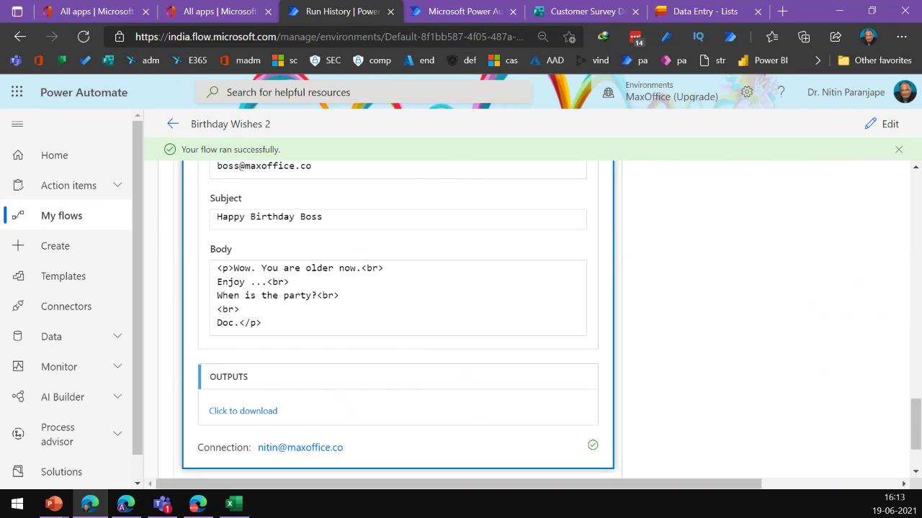
pyautogui.hotkey('alt', 'Tab')
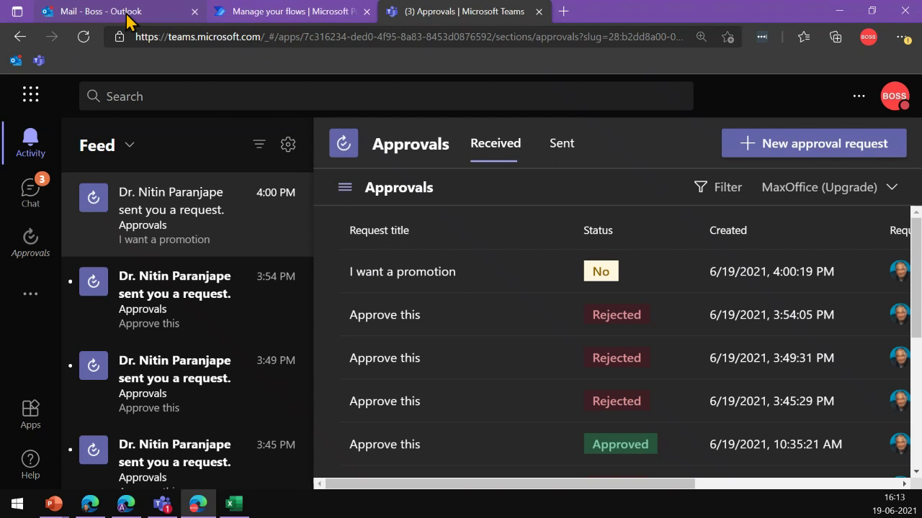
# Open the Happy Birthday Boss email in Outlook, then bring up Word's Mailings features
pyautogui.click(130, 22)
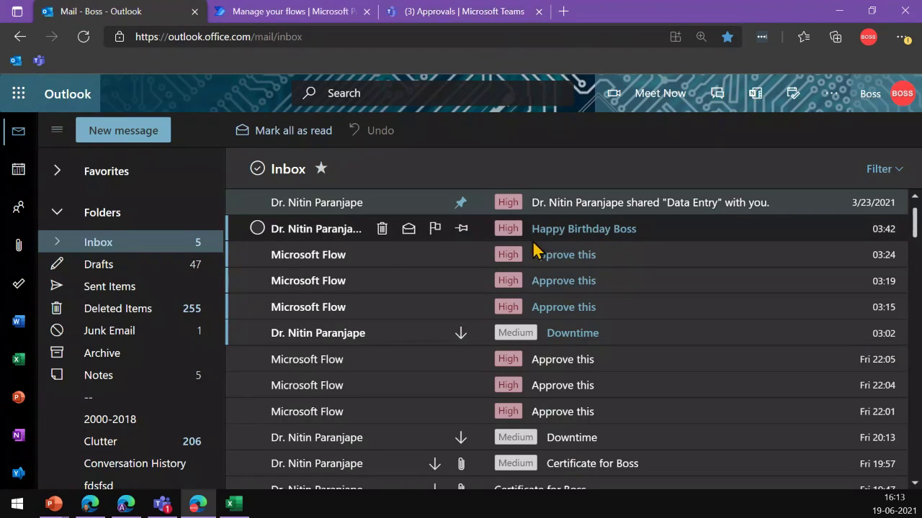
pyautogui.click(635, 232)
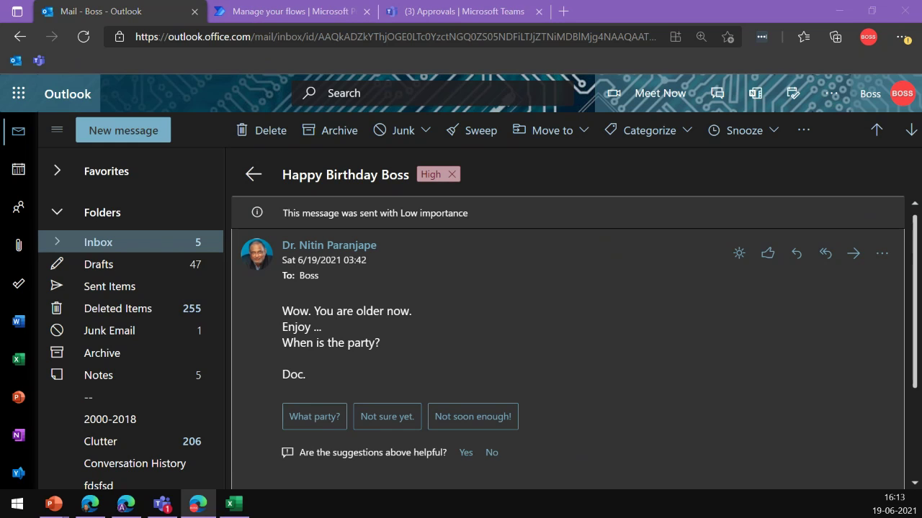
pyautogui.hotkey('alt', 'Tab')
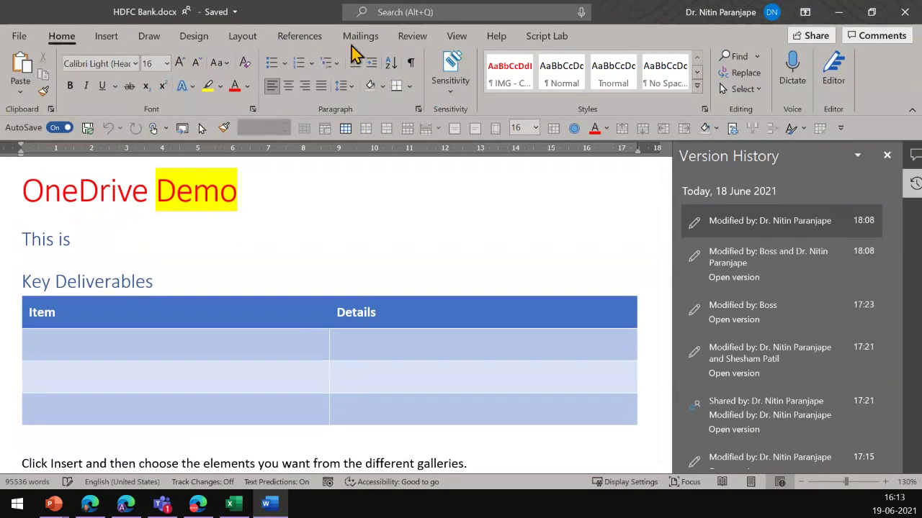
pyautogui.click(358, 38)
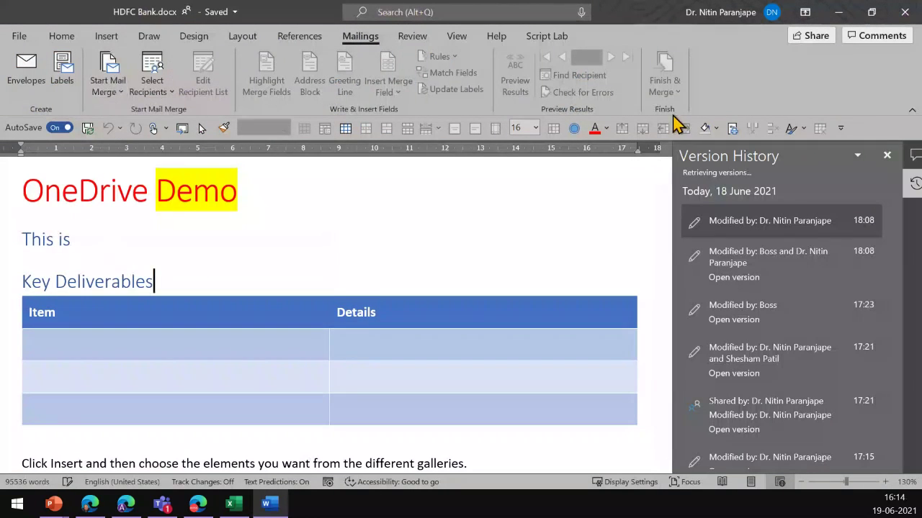
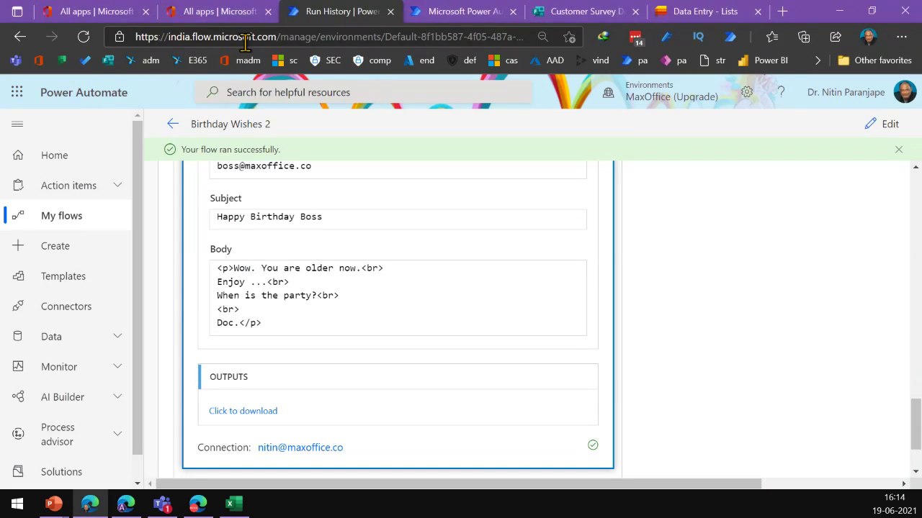
# Open the Nitin Mail Merge 1 flow from My flows for editing
pyautogui.click(68, 224)
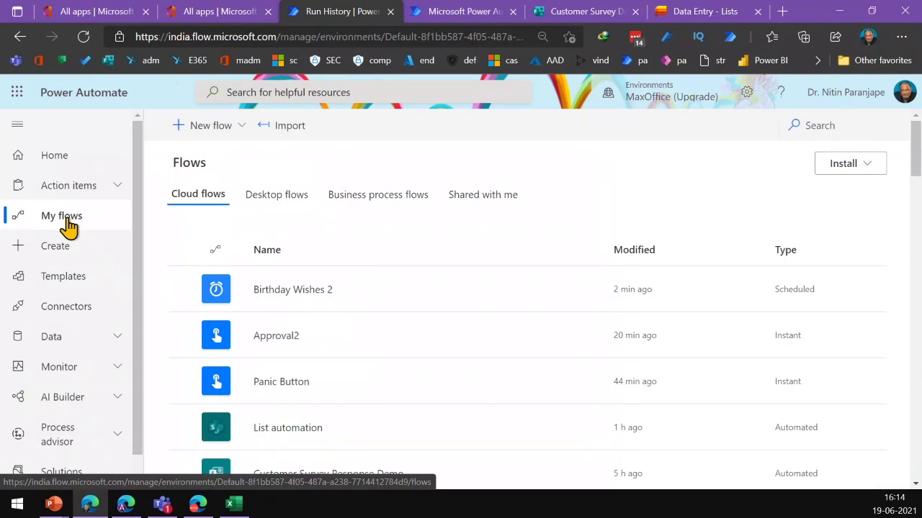
pyautogui.scroll(-2, 298, 338)
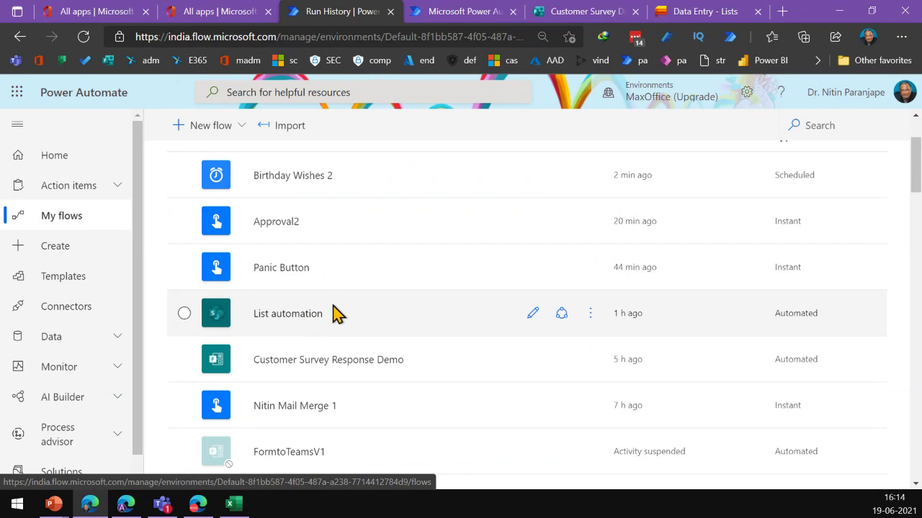
pyautogui.scroll(-2, 335, 317)
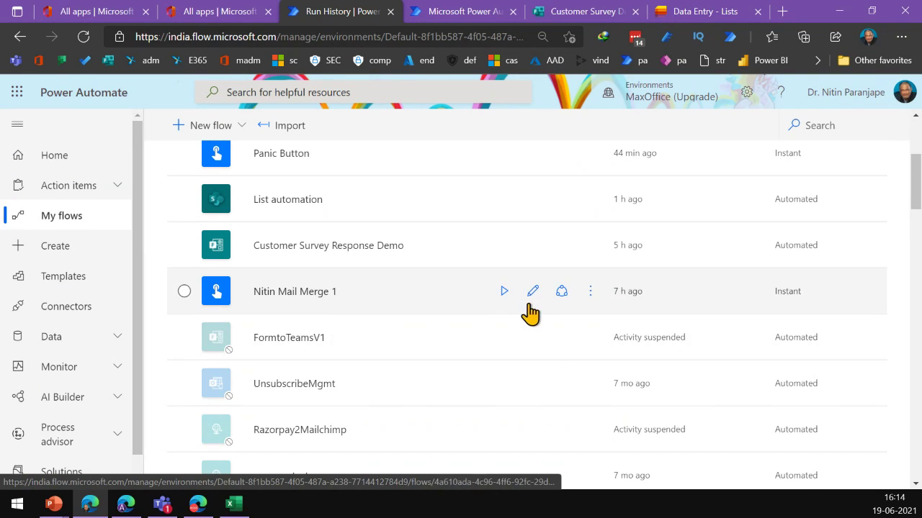
pyautogui.click(531, 307)
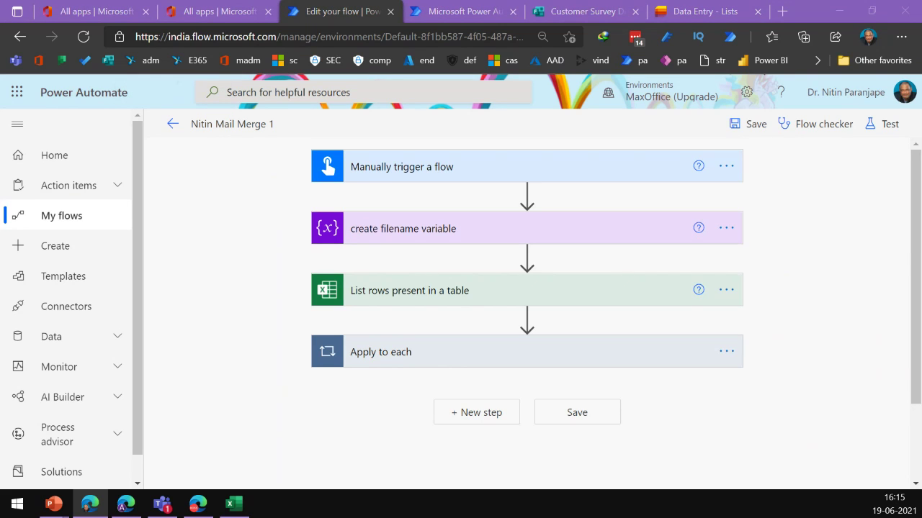
pyautogui.hotkey('alt', 'Tab')
pyautogui.scroll(4, 187, 281)
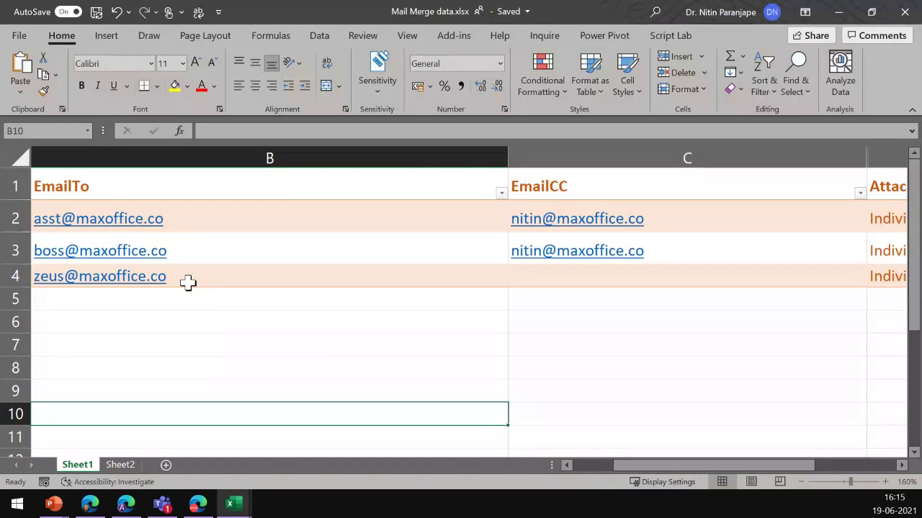
pyautogui.press('Left')
pyautogui.press('Up')
pyautogui.press('Up')
pyautogui.press('Up')
pyautogui.press('Up')
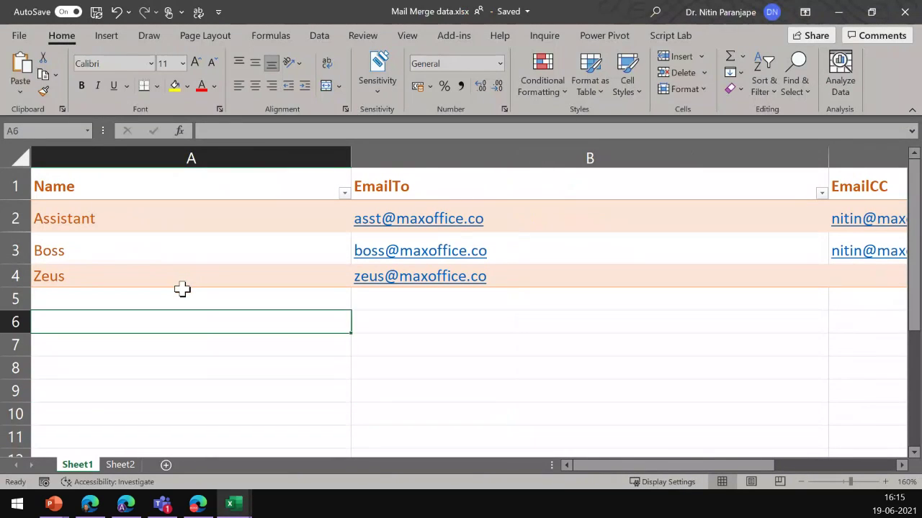
pyautogui.press('Up')
pyautogui.press('Up')
pyautogui.press('Up')
pyautogui.press('Up')
pyautogui.press('Up')
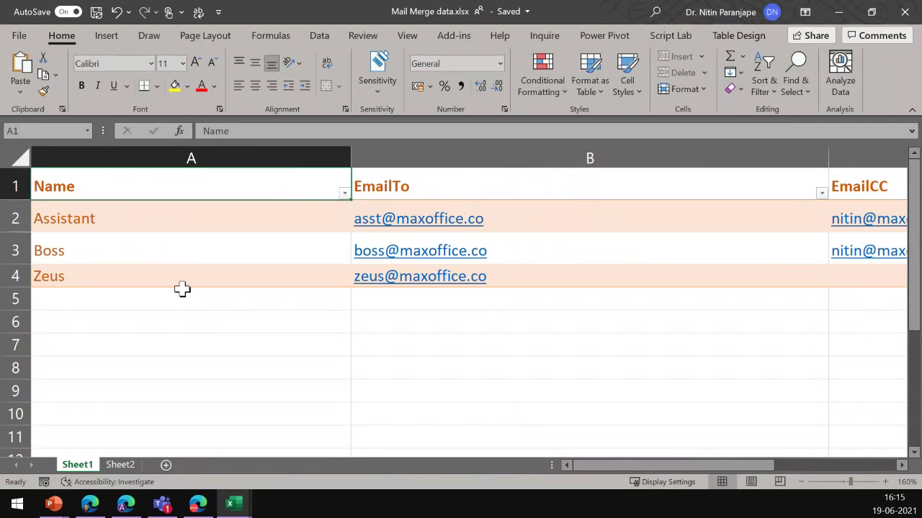
pyautogui.press('Down')
pyautogui.press('Right')
pyautogui.press('Right')
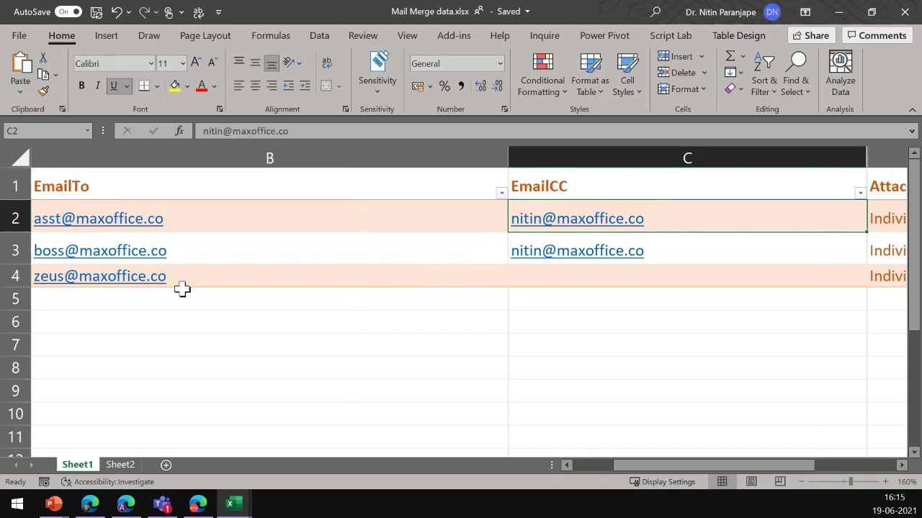
pyautogui.press('Right')
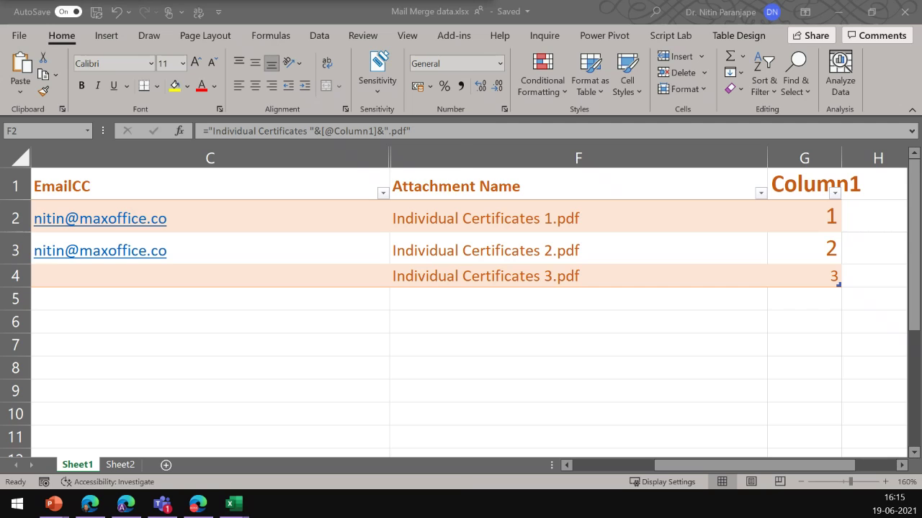
pyautogui.press('super+e')
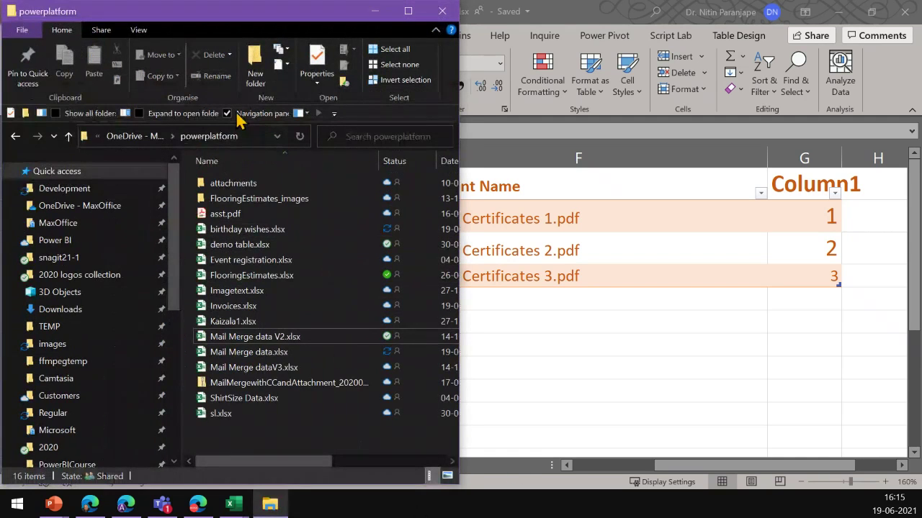
pyautogui.doubleClick(267, 183)
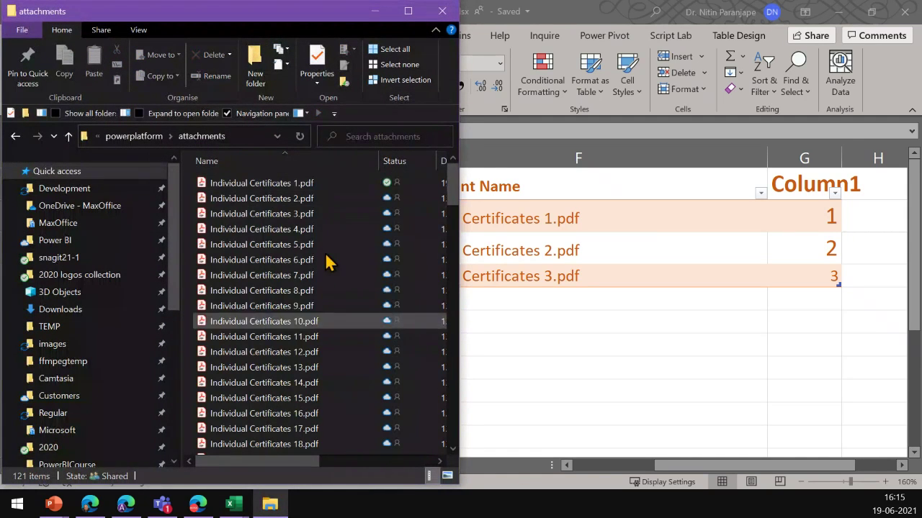
pyautogui.click(375, 11)
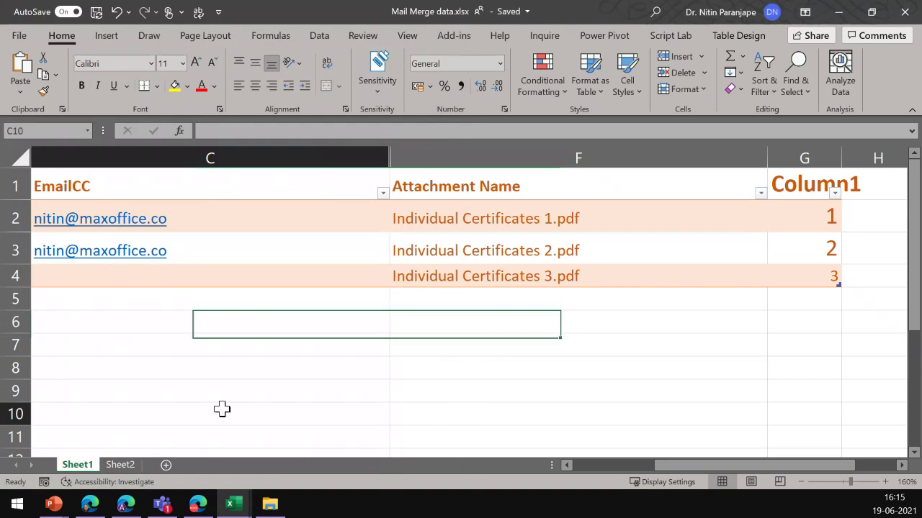
pyautogui.hotkey('ctrl', 'Home')
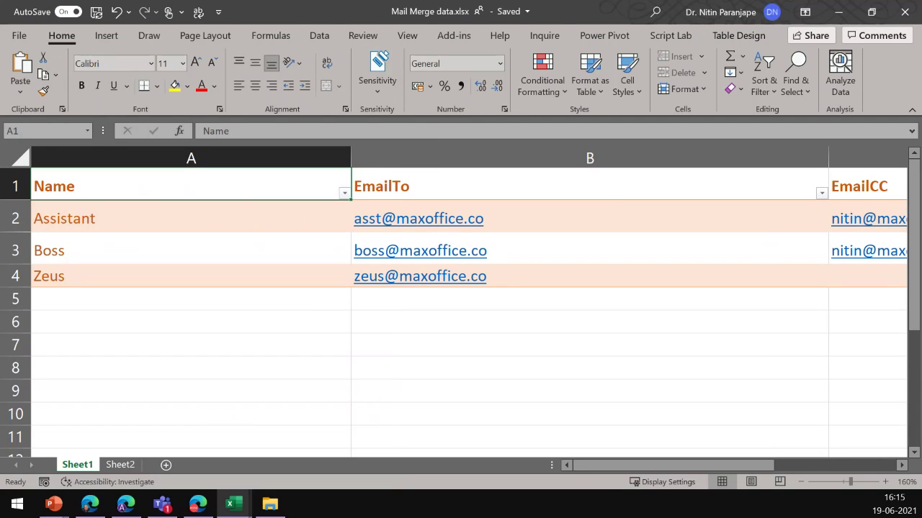
pyautogui.hotkey('alt', 'Tab')
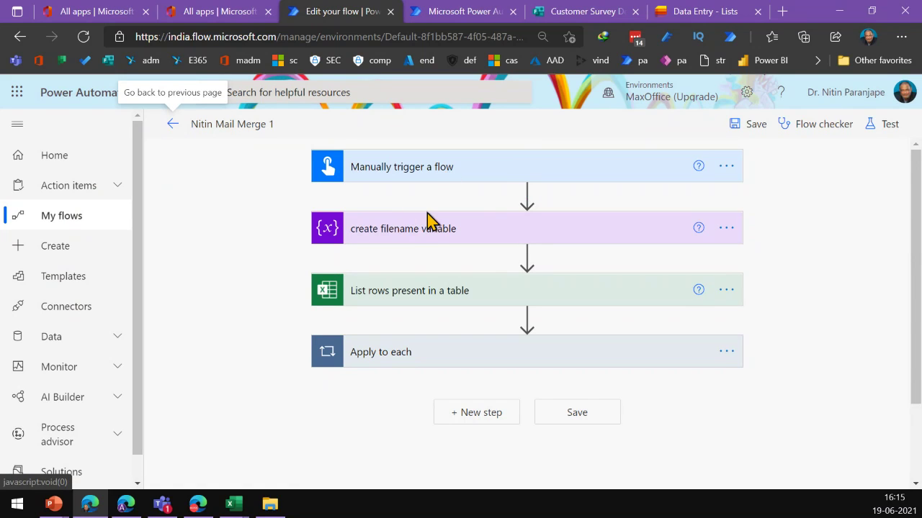
# Expand the filename variable, List rows, Apply to each and Get file metadata using path steps
pyautogui.click(426, 240)
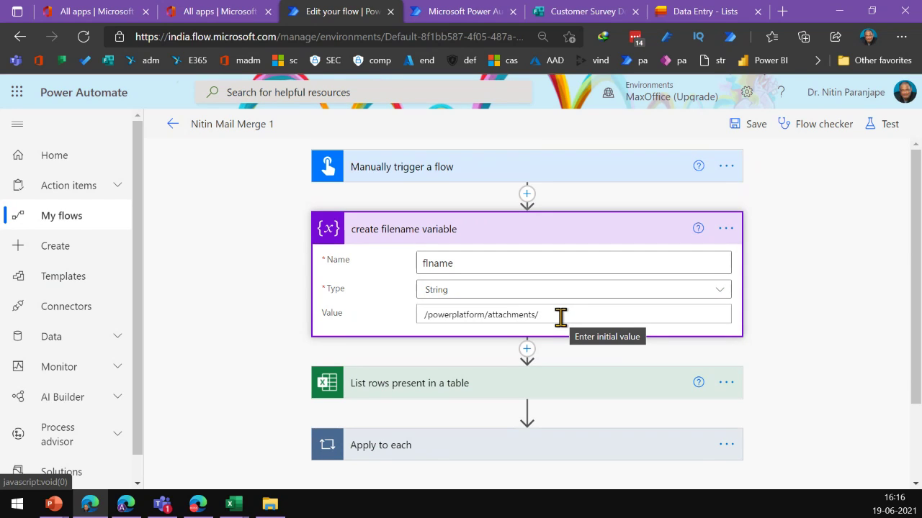
pyautogui.click(488, 385)
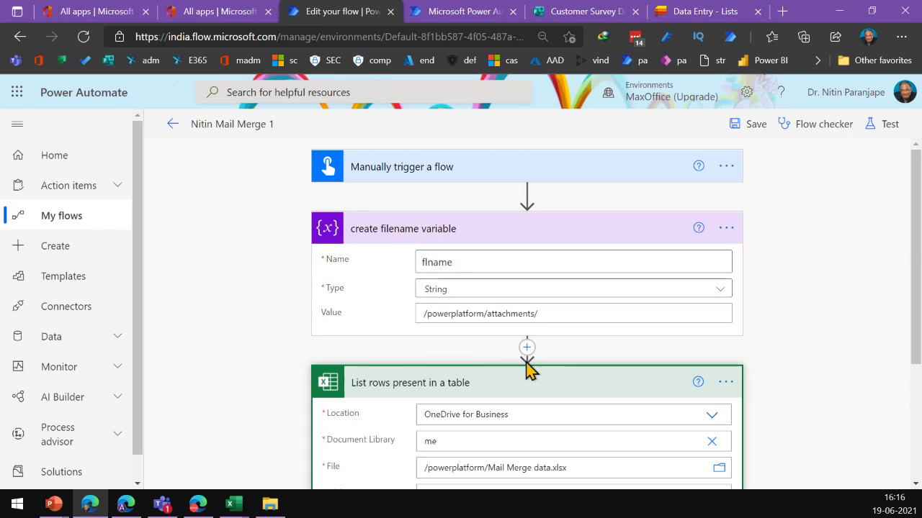
pyautogui.scroll(-3, 527, 368)
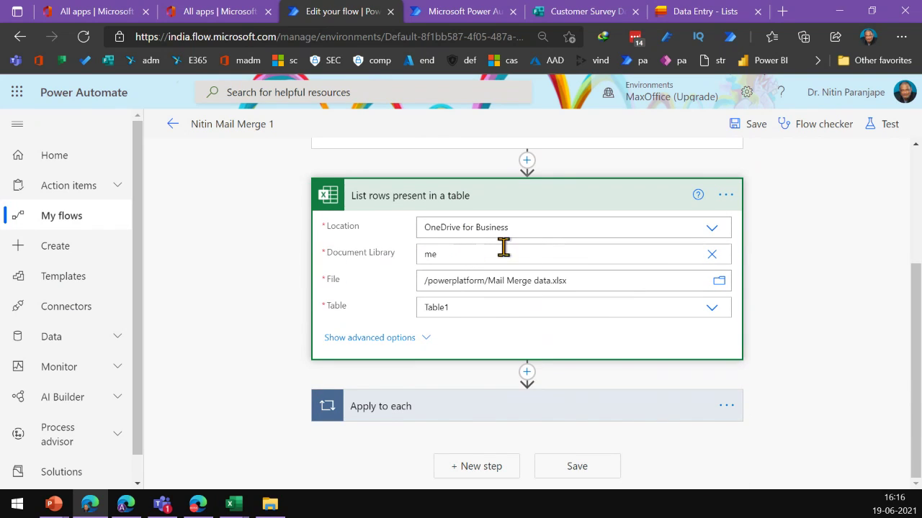
pyautogui.click(449, 405)
pyautogui.scroll(-4, 469, 401)
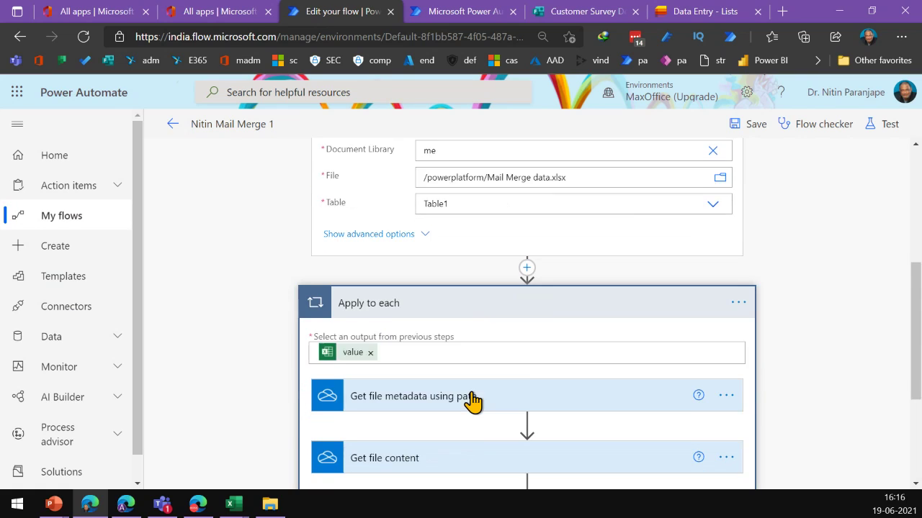
pyautogui.scroll(2, 492, 218)
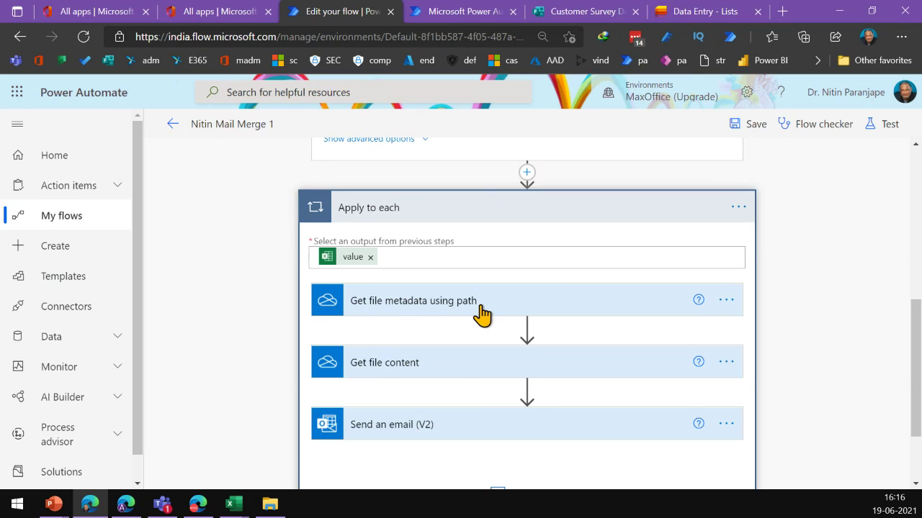
pyautogui.click(481, 315)
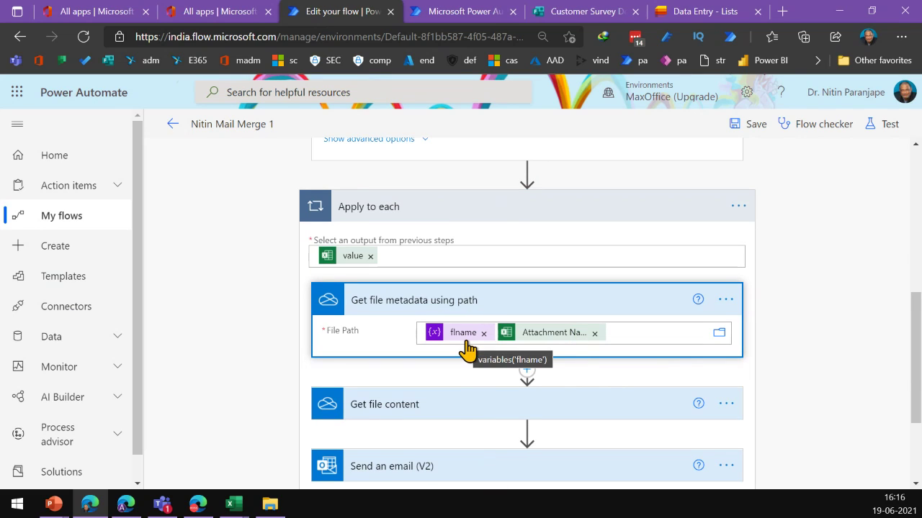
pyautogui.scroll(3, 463, 344)
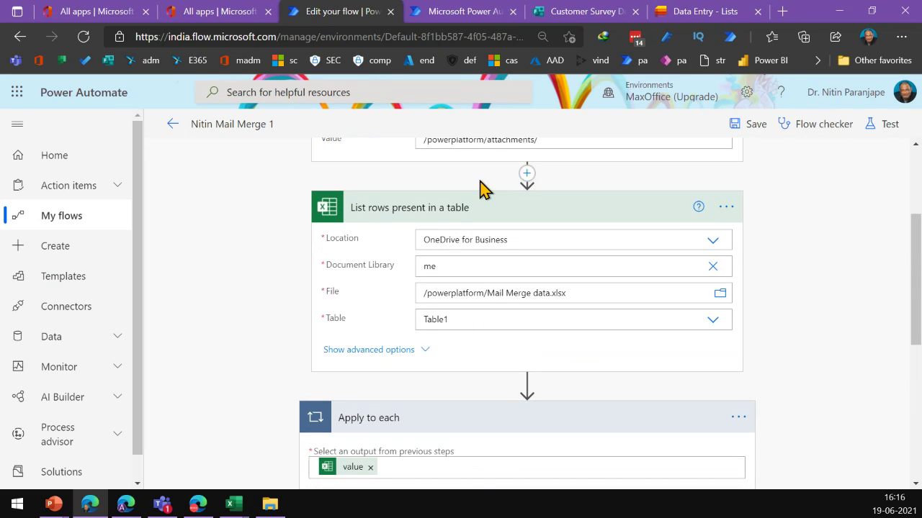
pyautogui.scroll(3, 483, 188)
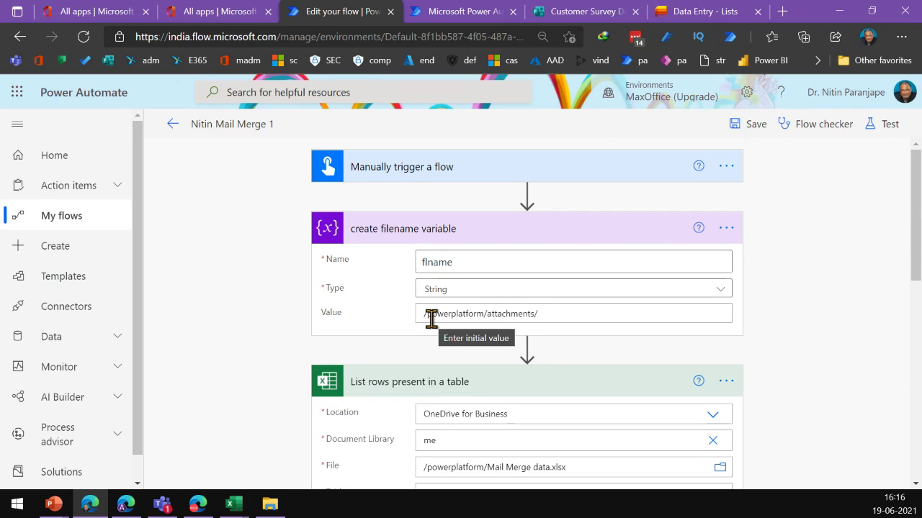
pyautogui.scroll(-5, 544, 316)
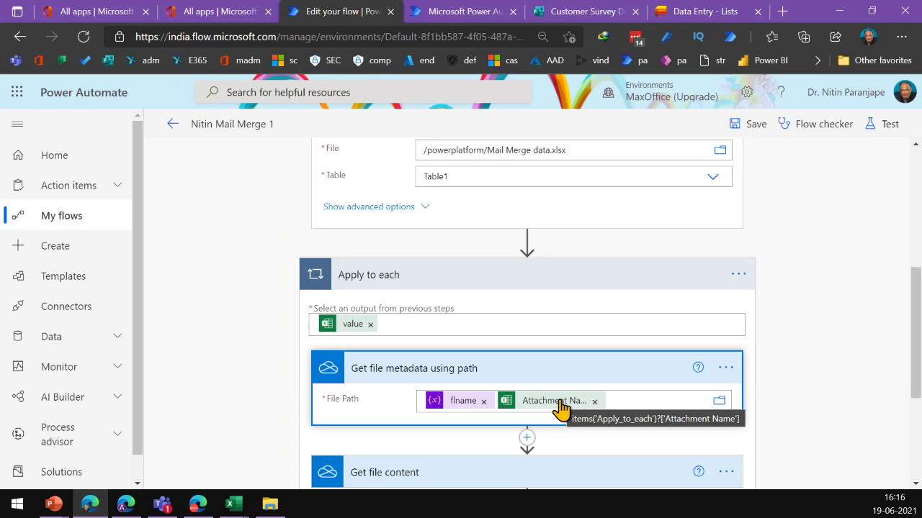
pyautogui.click(243, 509)
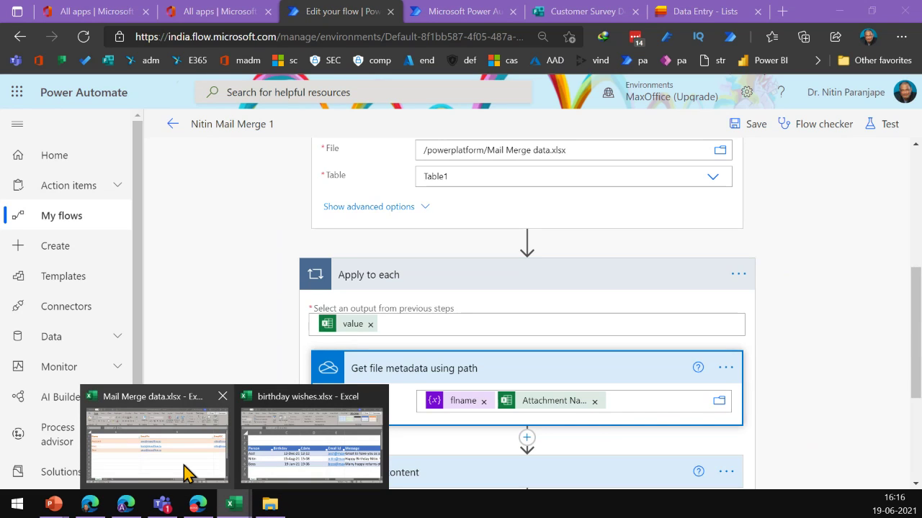
pyautogui.click(183, 467)
pyautogui.press('Right')
pyautogui.press('Right')
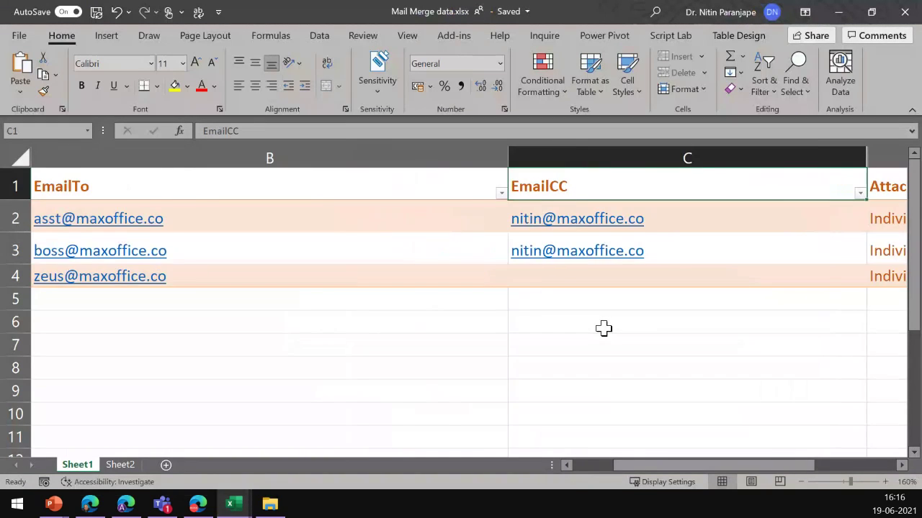
pyautogui.press('Right')
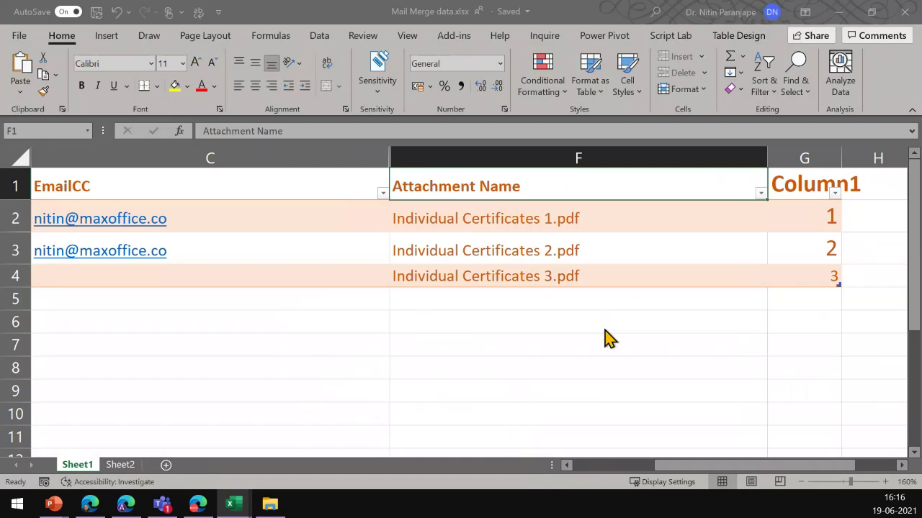
pyautogui.hotkey('alt', 'Tab')
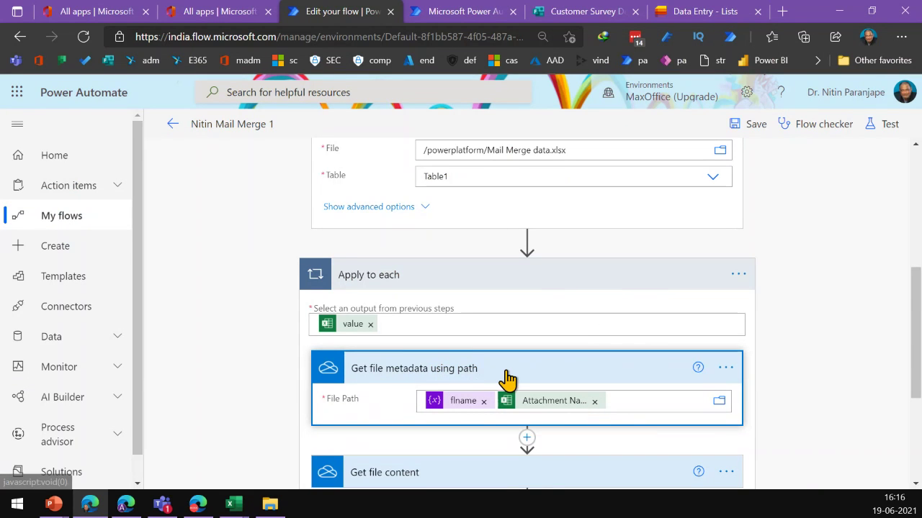
# Expand the Get file content step and inspect its File value
pyautogui.scroll(-2, 506, 380)
pyautogui.scroll(-1, 508, 380)
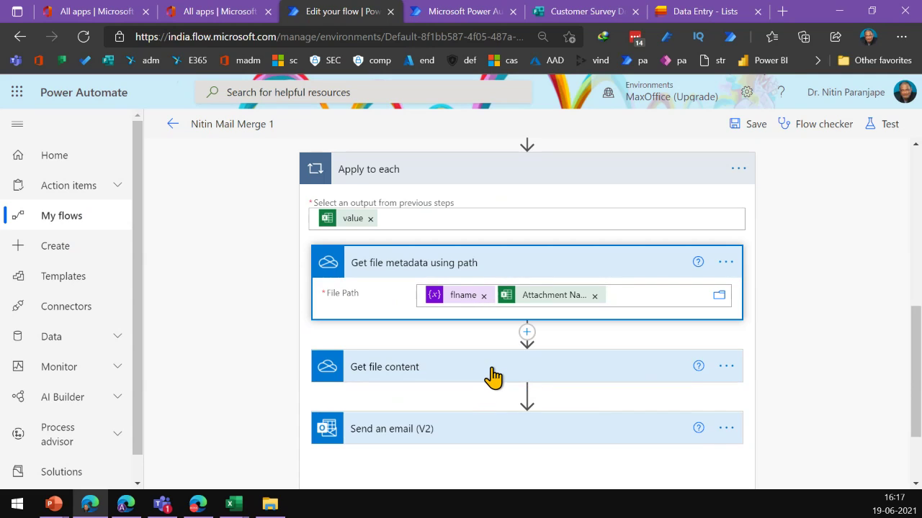
pyautogui.click(492, 376)
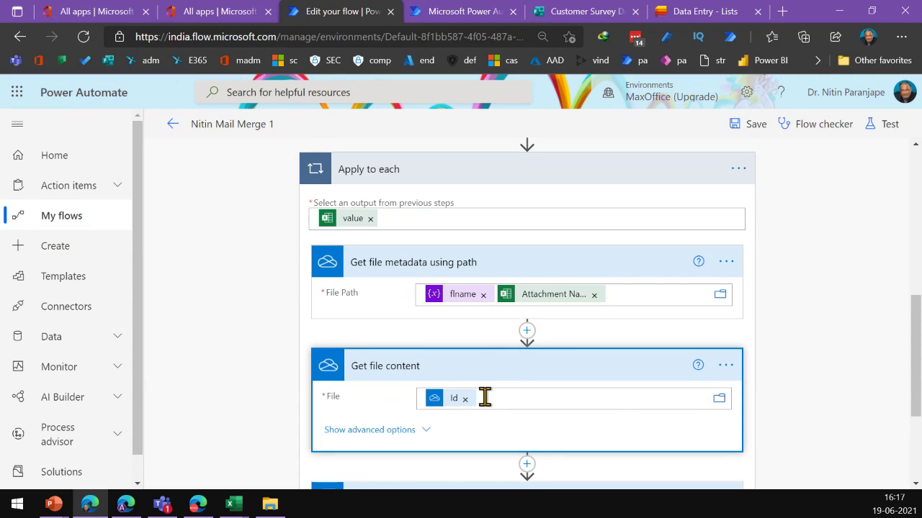
pyautogui.click(480, 395)
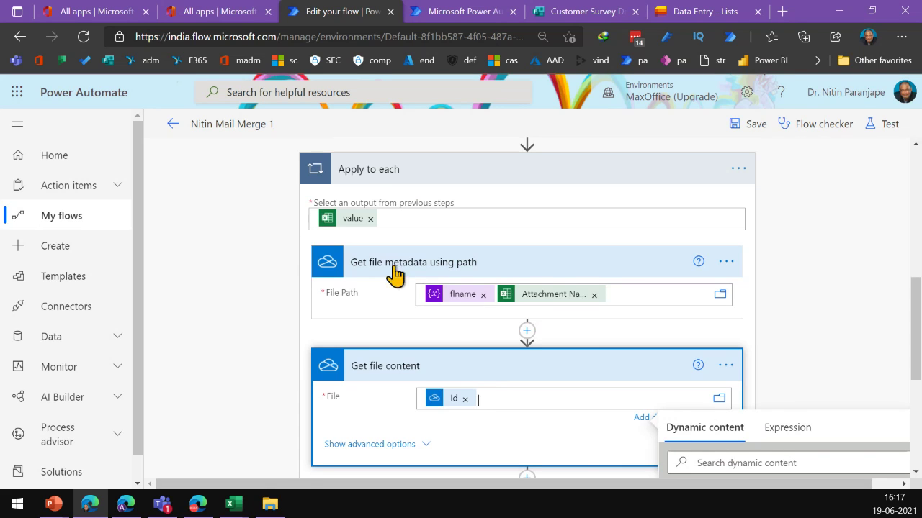
pyautogui.scroll(-3, 763, 365)
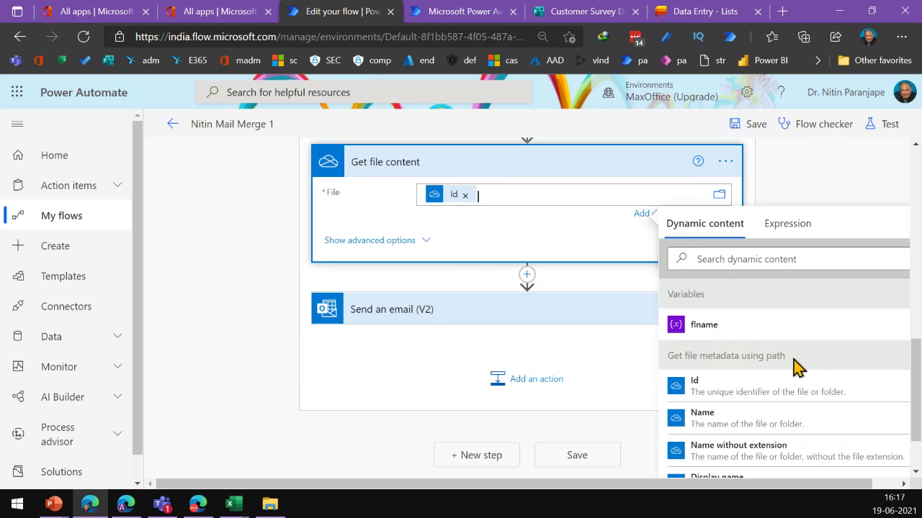
pyautogui.scroll(2, 519, 216)
pyautogui.scroll(-1, 720, 387)
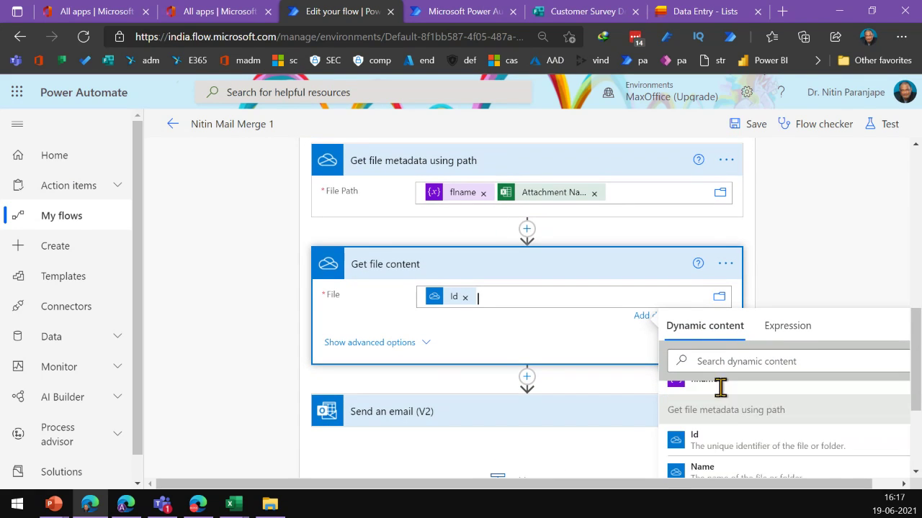
pyautogui.scroll(-1, 720, 387)
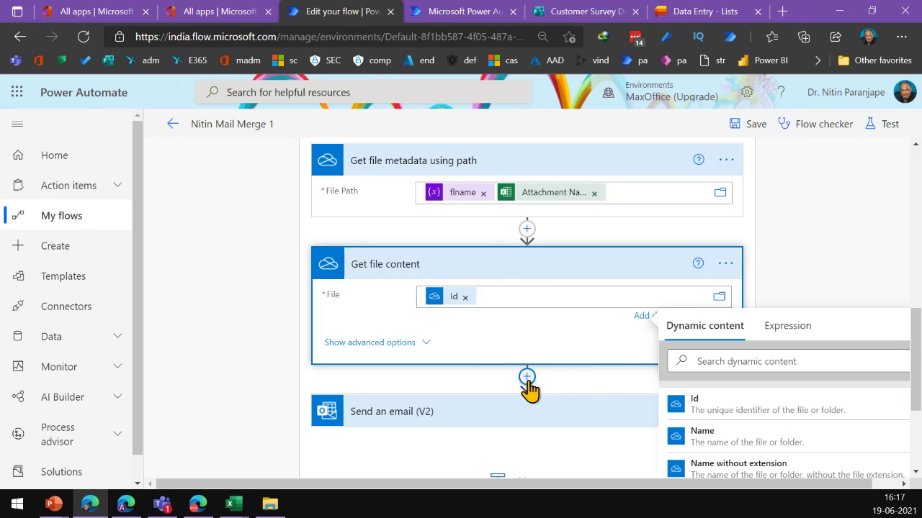
pyautogui.click(526, 377)
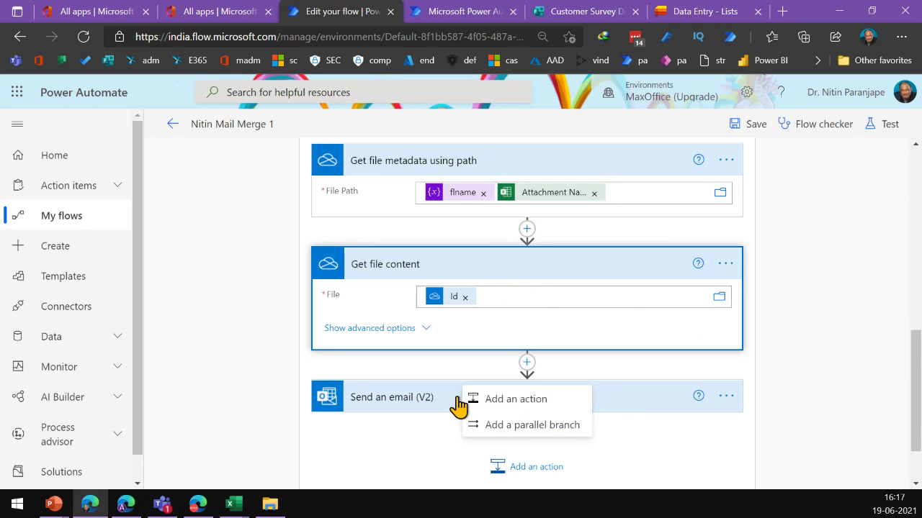
# Review the Send an email (V2) attachment fields and check the attachments folder in File Explorer
pyautogui.click(400, 402)
pyautogui.scroll(-3, 443, 404)
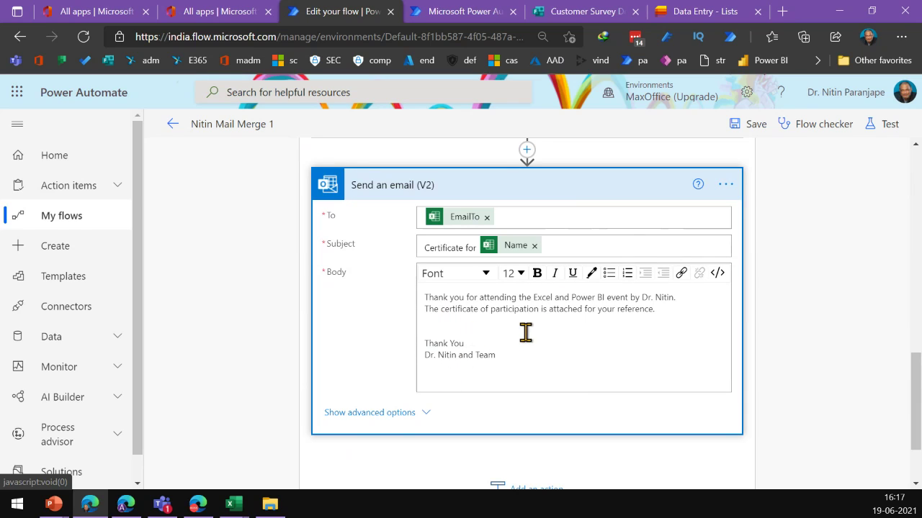
pyautogui.click(360, 423)
pyautogui.scroll(-1, 389, 396)
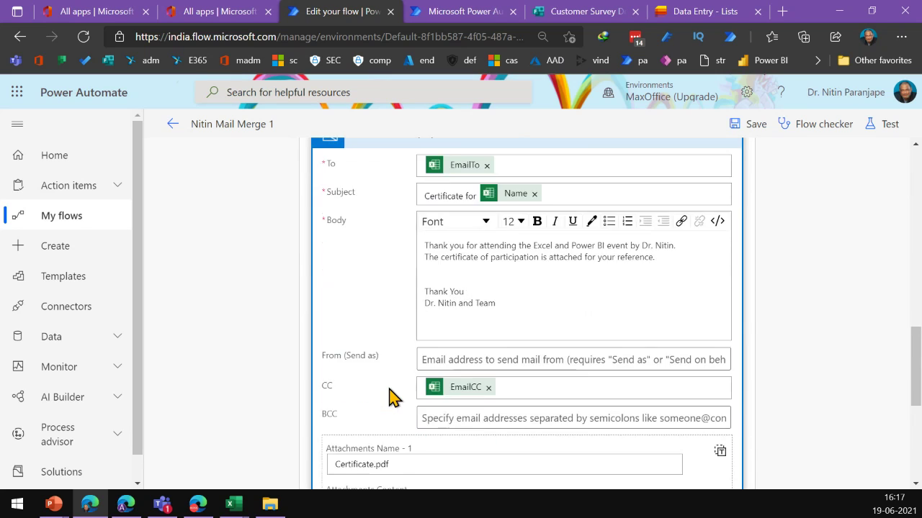
pyautogui.scroll(-3, 389, 398)
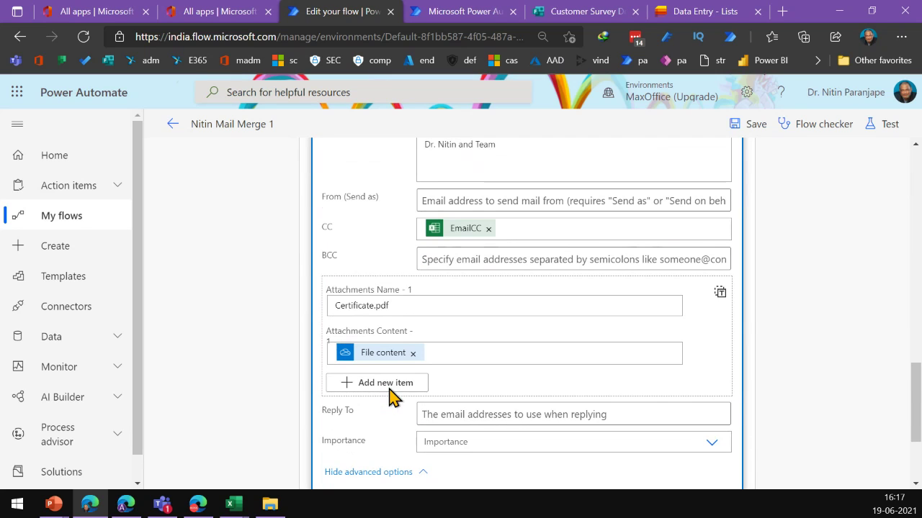
pyautogui.click(399, 306)
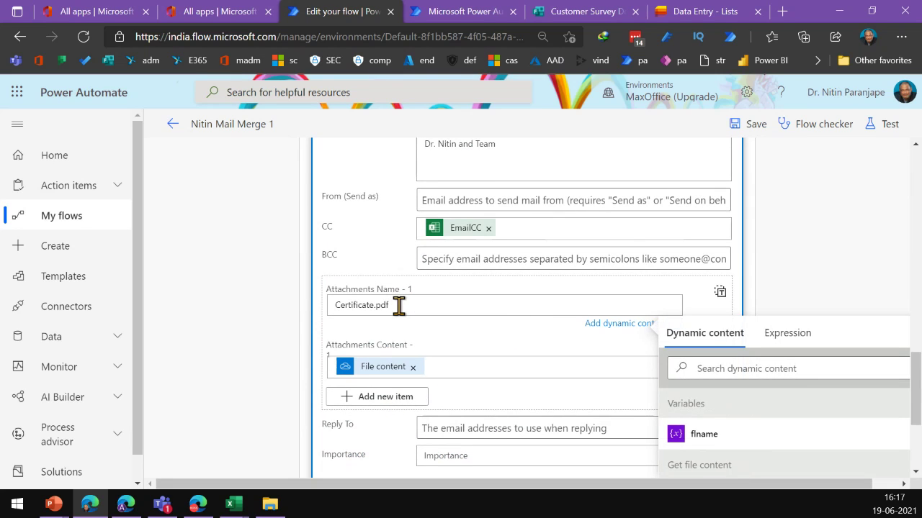
pyautogui.click(268, 505)
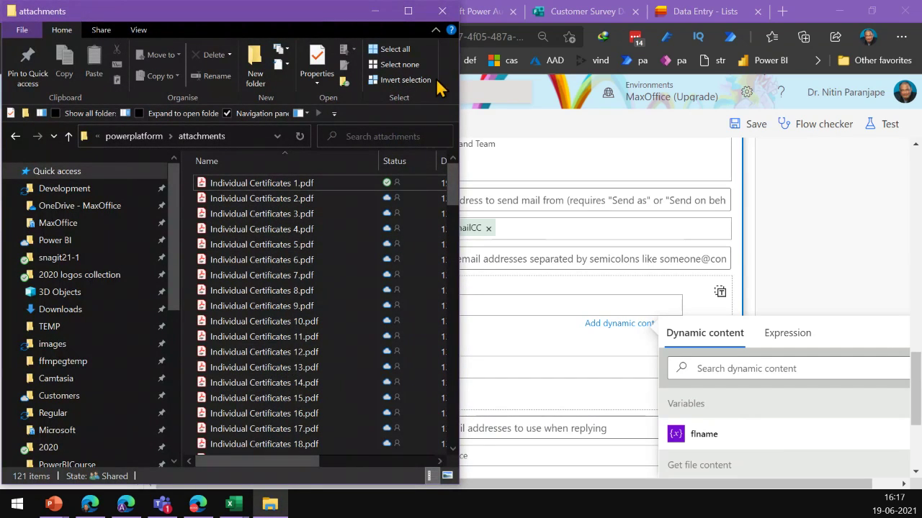
pyautogui.click(443, 11)
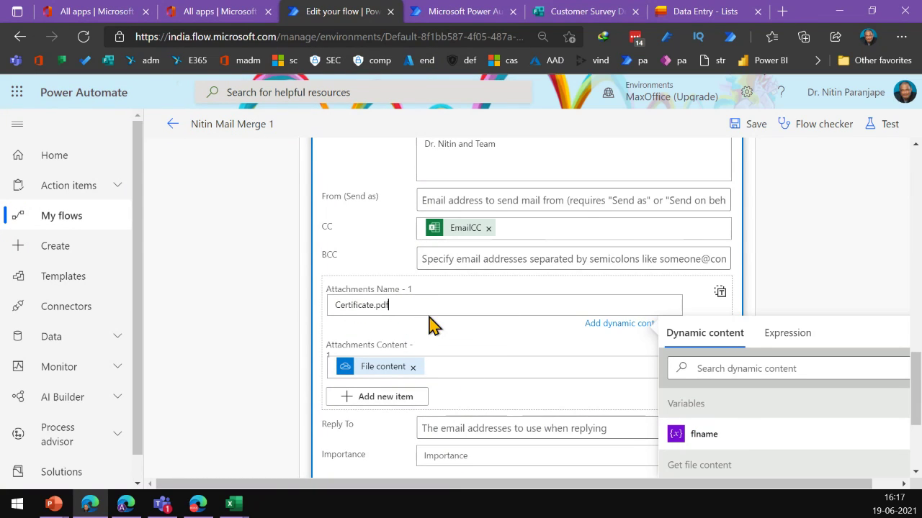
# Inspect the value of the email's attachment content field
pyautogui.scroll(-3, 429, 320)
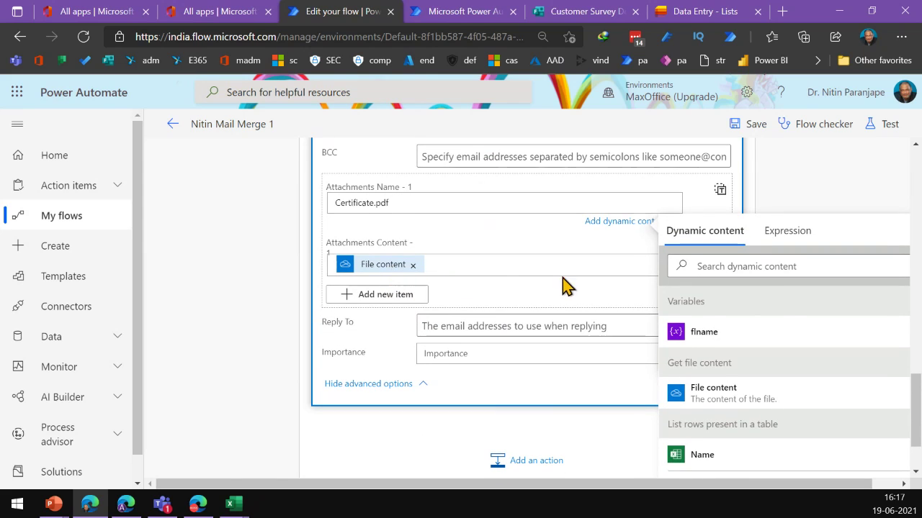
pyautogui.scroll(6, 564, 286)
pyautogui.scroll(5, 449, 253)
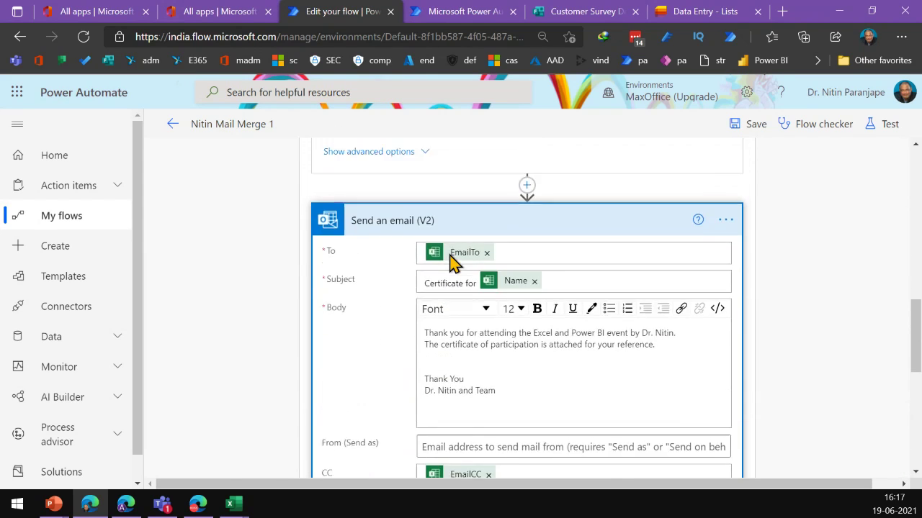
pyautogui.scroll(-10, 415, 288)
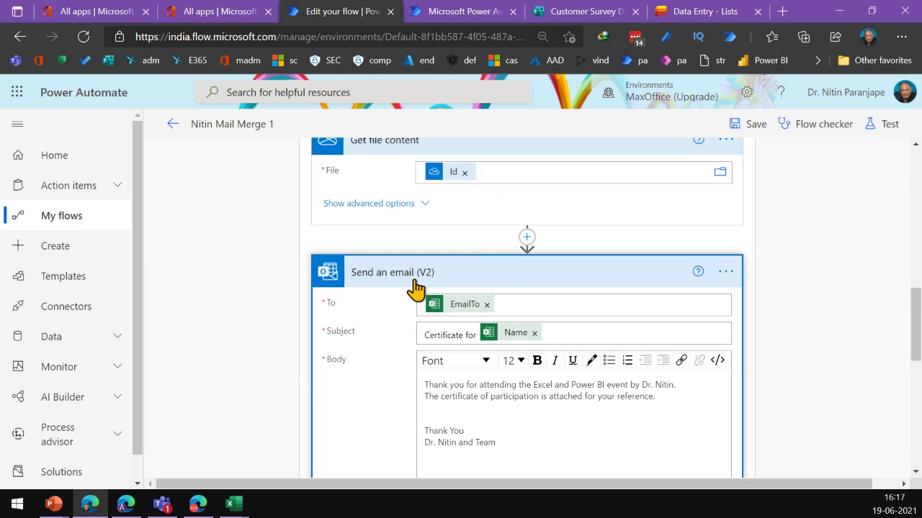
pyautogui.click(432, 287)
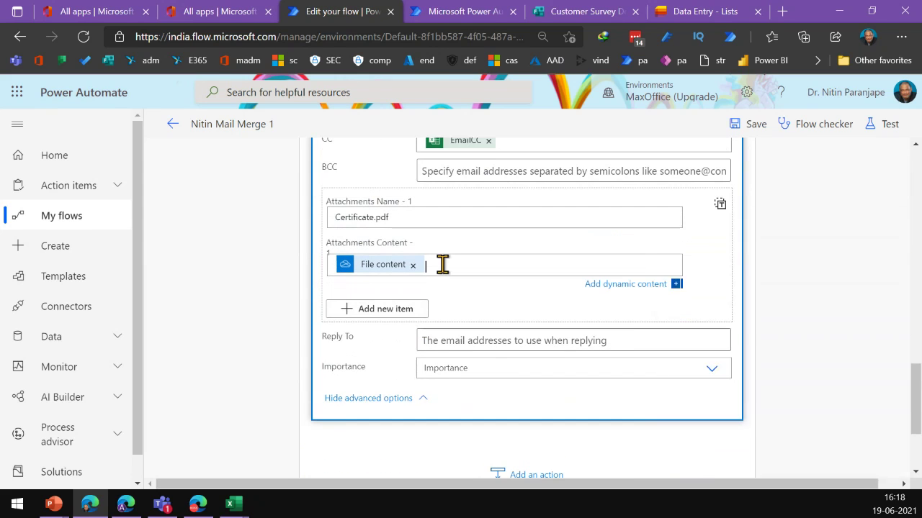
pyautogui.scroll(-2, 728, 426)
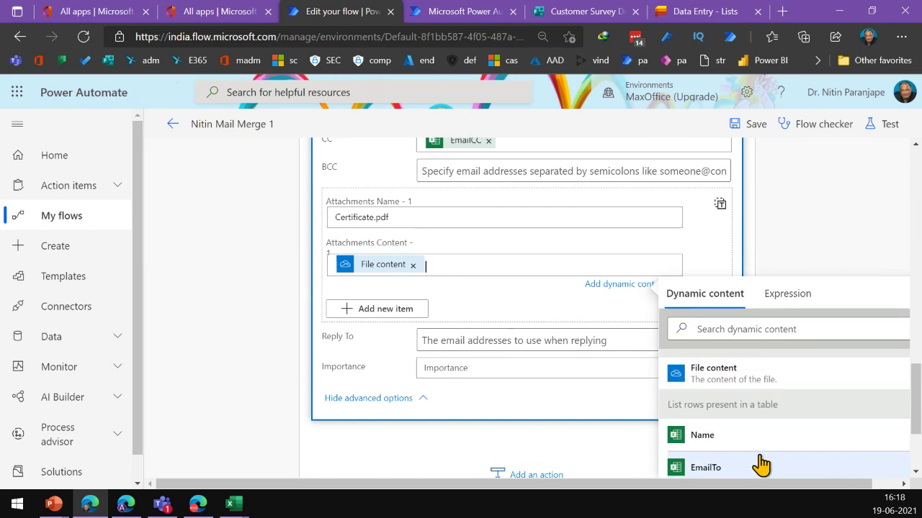
pyautogui.click(484, 319)
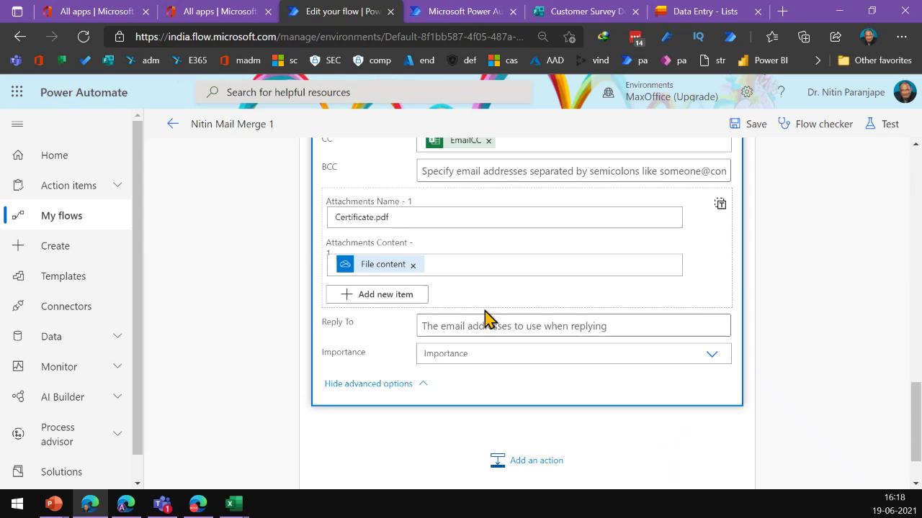
# Return from the editor to the Nitin Mail Merge 1 details page
pyautogui.scroll(5, 485, 319)
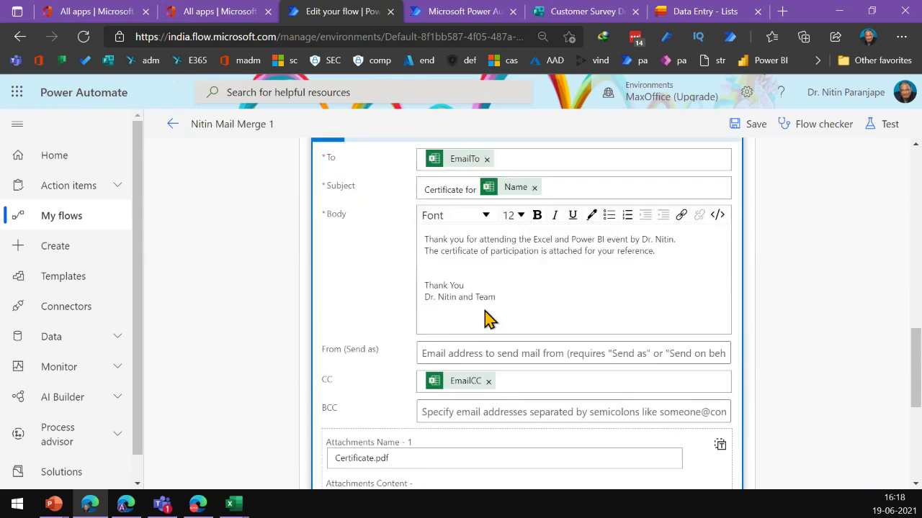
pyautogui.scroll(-3, 484, 319)
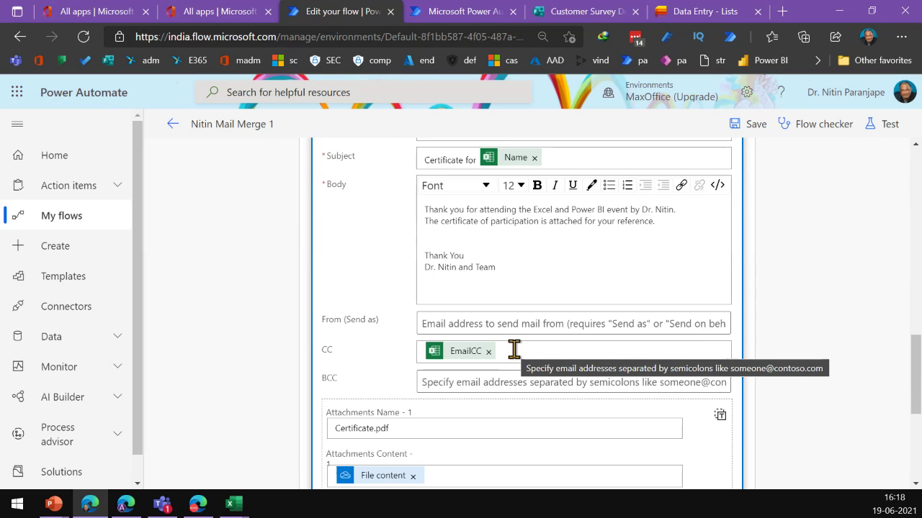
pyautogui.click(173, 125)
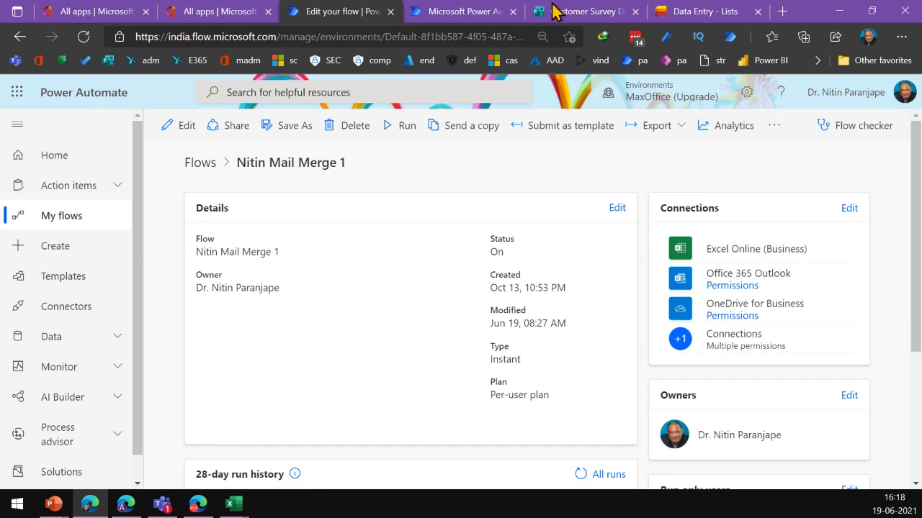
# Switch to the Customer Survey Demo form and sign in with the chosen account
pyautogui.click(577, 11)
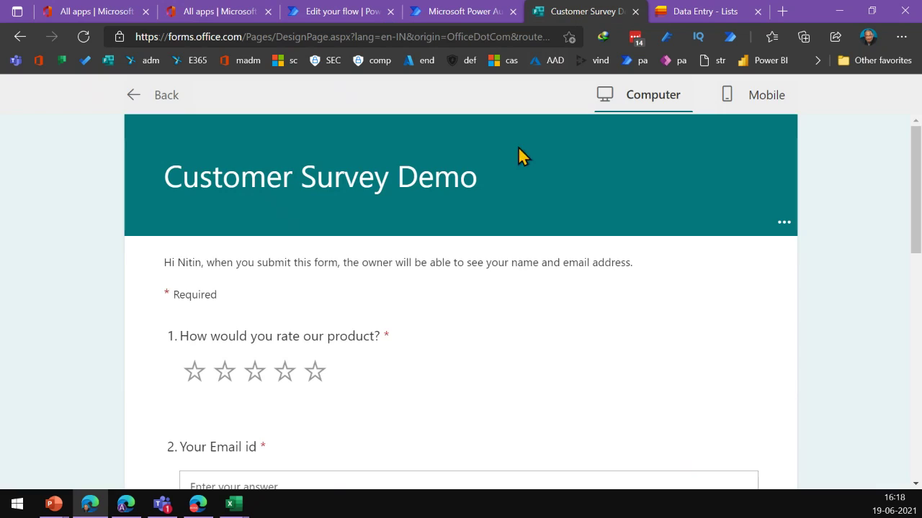
pyautogui.scroll(-2, 406, 270)
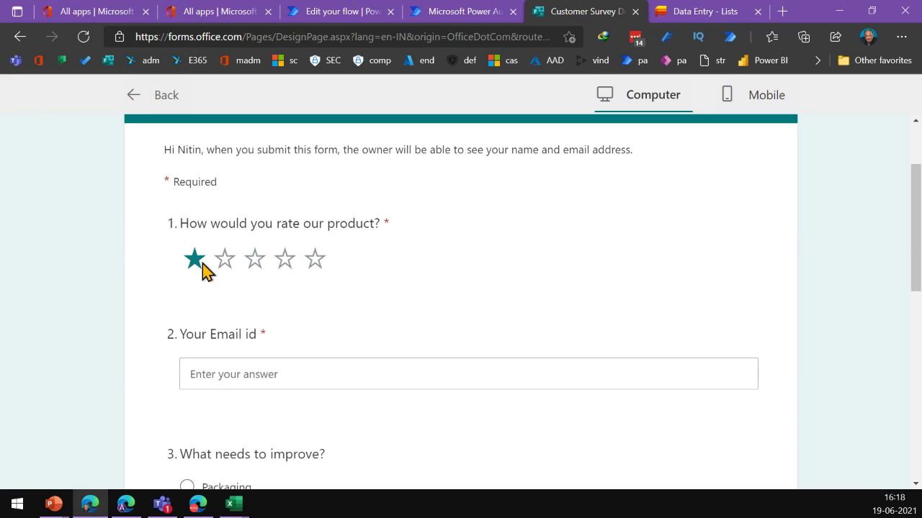
pyautogui.click(254, 268)
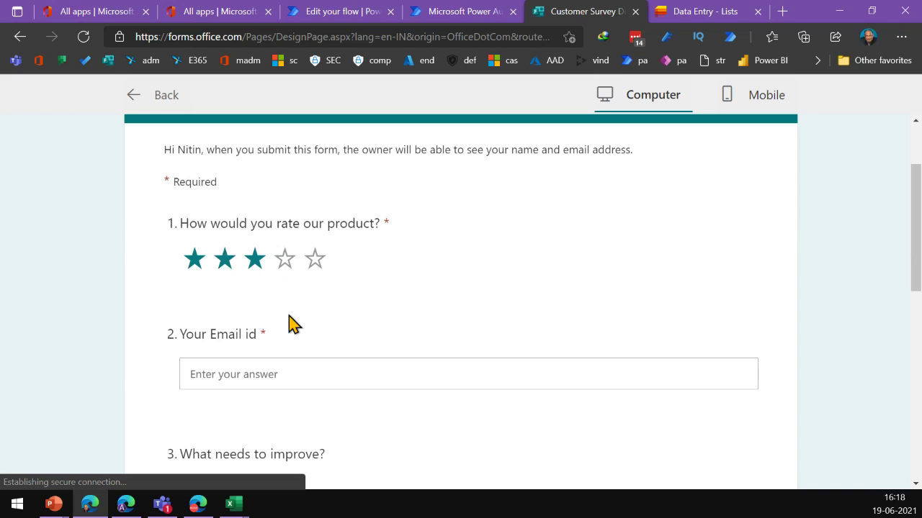
pyautogui.click(250, 361)
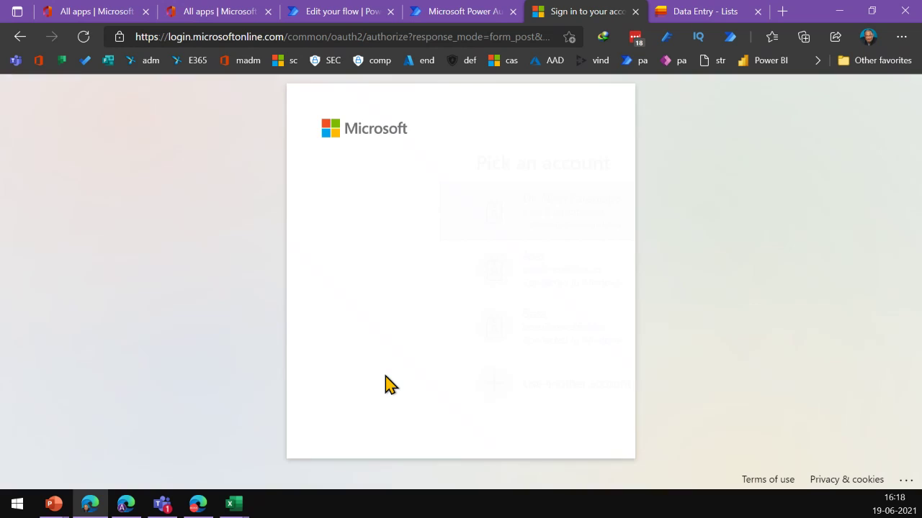
pyautogui.click(484, 216)
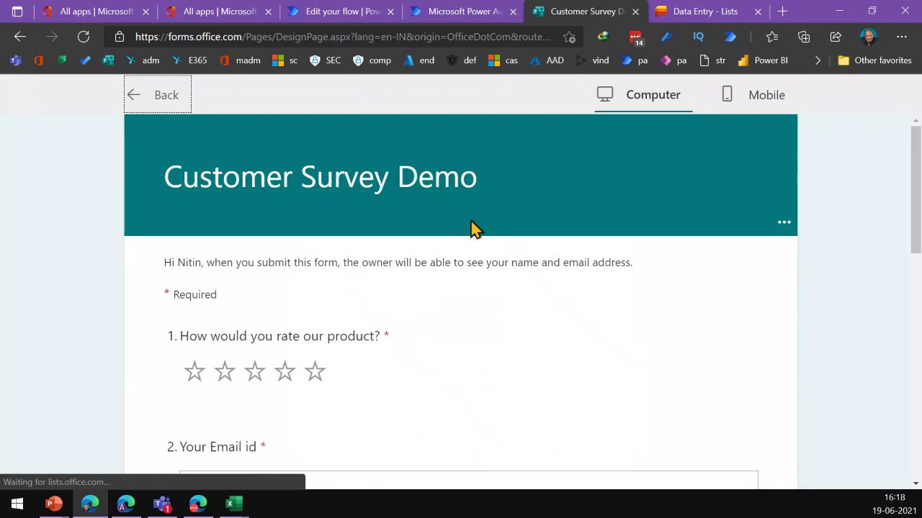
# Rate the product one star and enter the responder's email address
pyautogui.click(205, 373)
pyautogui.scroll(-3, 223, 362)
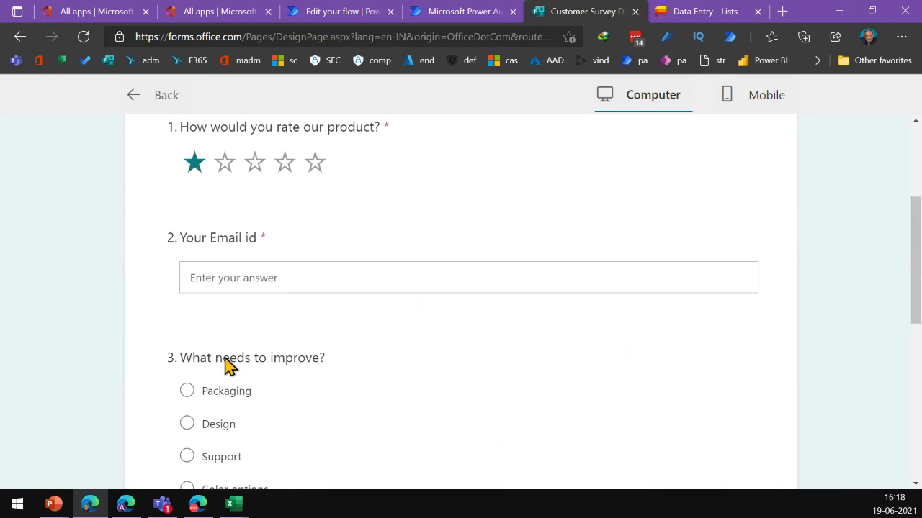
pyautogui.click(250, 260)
pyautogui.write('sad pro')
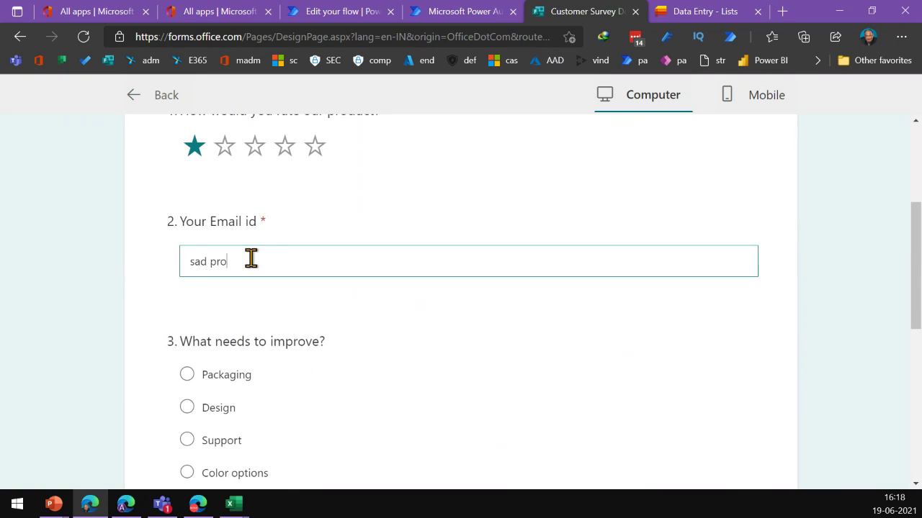
pyautogui.press('BackSpace')
pyautogui.press('BackSpace')
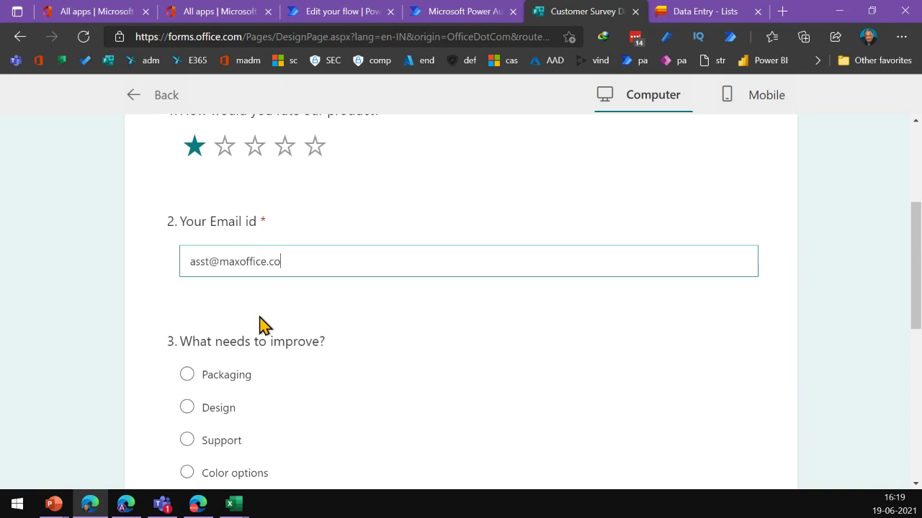
pyautogui.scroll(-2, 262, 330)
pyautogui.click(350, 136)
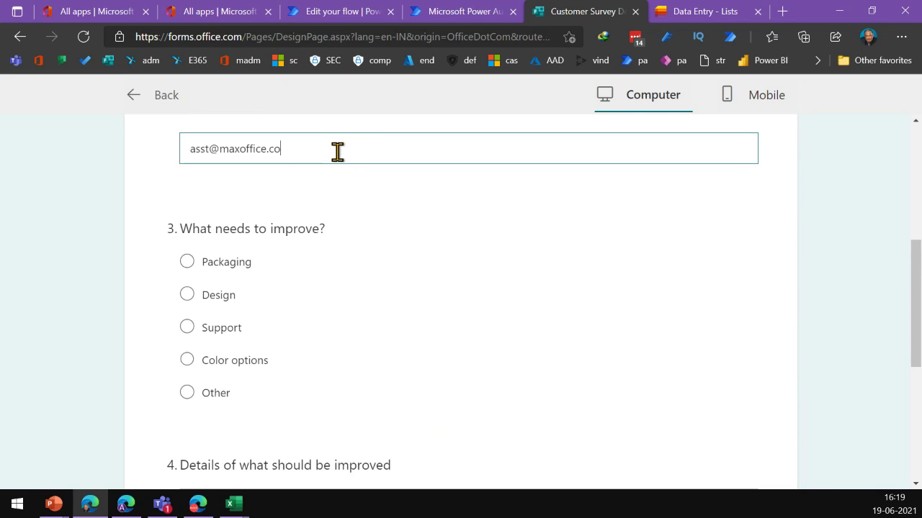
# Choose Packaging, describe the improvement, submit the response, and return to Power Automate
pyautogui.click(188, 262)
pyautogui.scroll(-3, 267, 276)
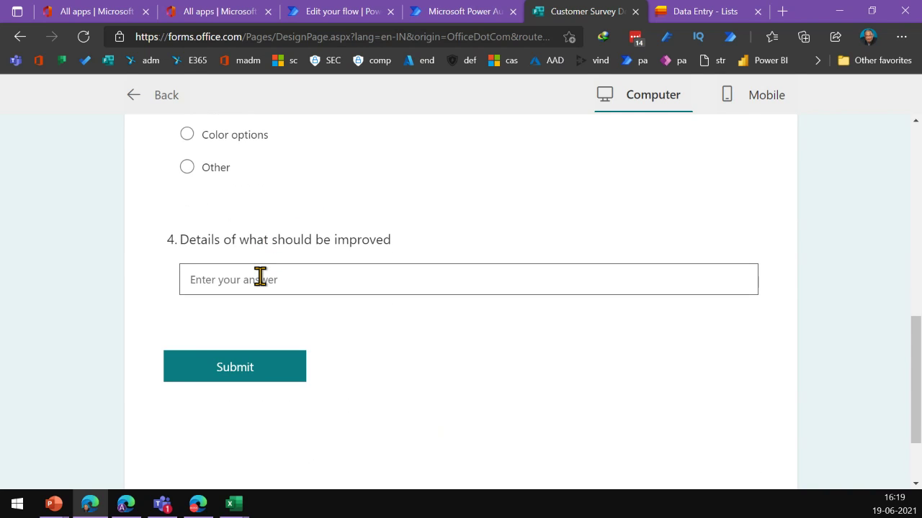
pyautogui.click(260, 279)
pyautogui.write('I')
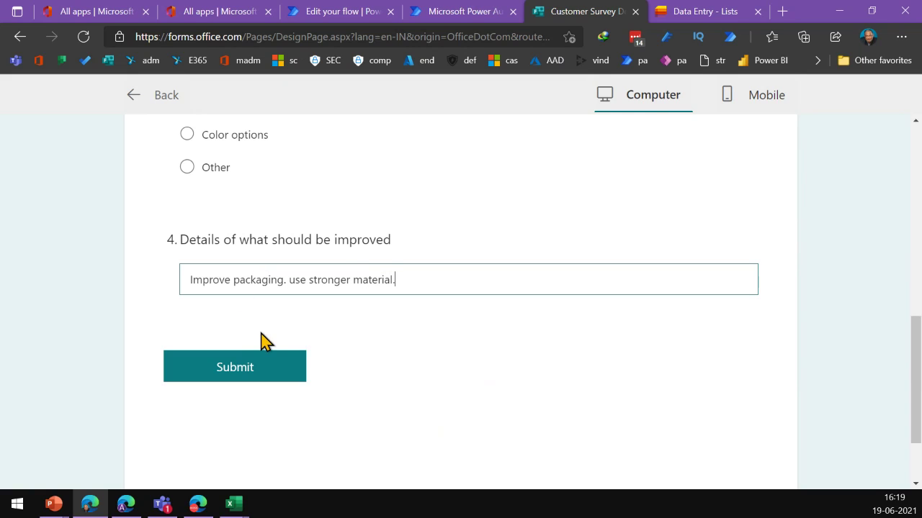
pyautogui.click(265, 367)
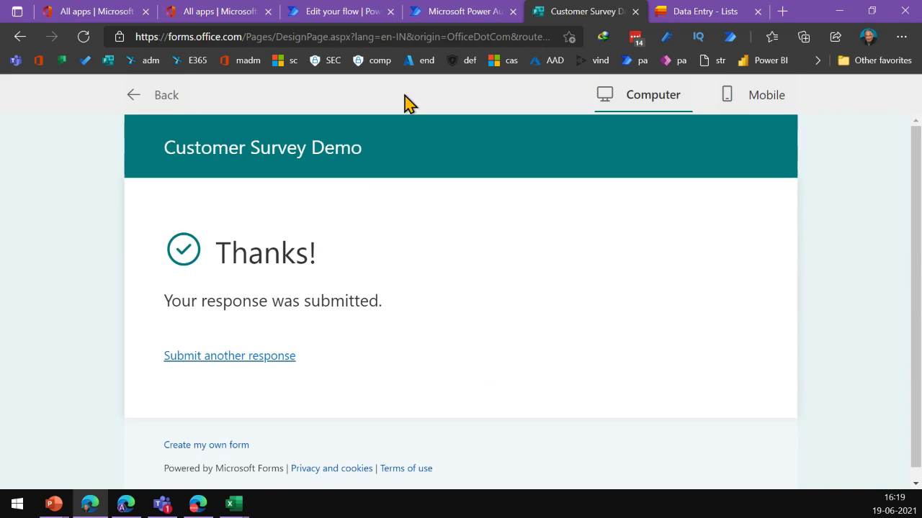
pyautogui.click(446, 14)
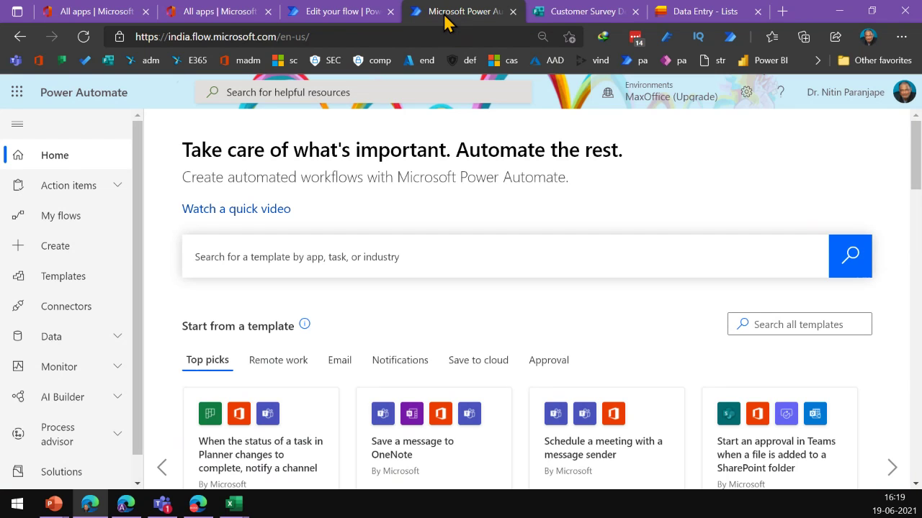
# Open the Customer Survey Response Demo flow from My flows
pyautogui.click(55, 220)
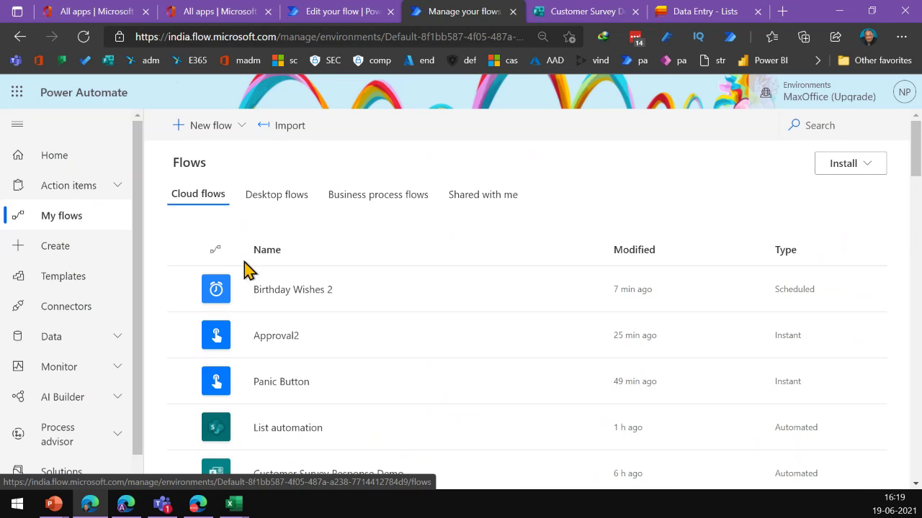
pyautogui.scroll(-5, 313, 298)
pyautogui.scroll(3, 314, 298)
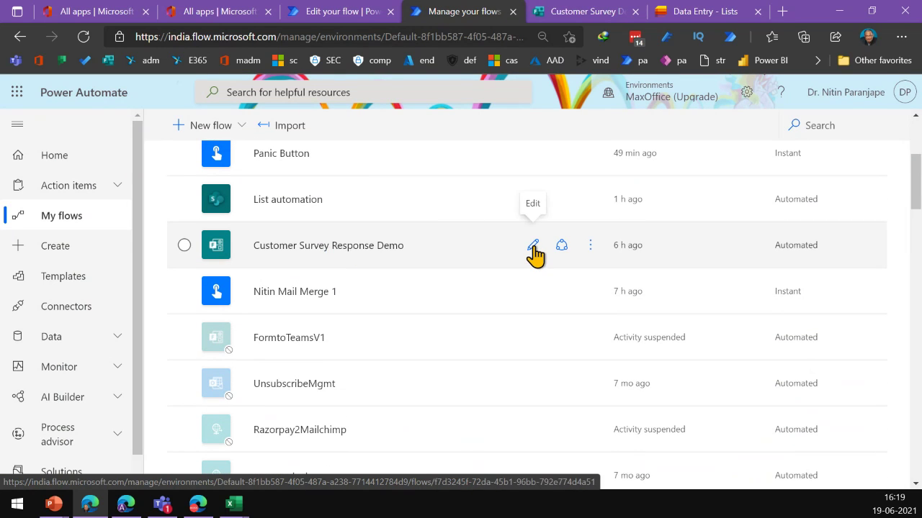
pyautogui.click(533, 249)
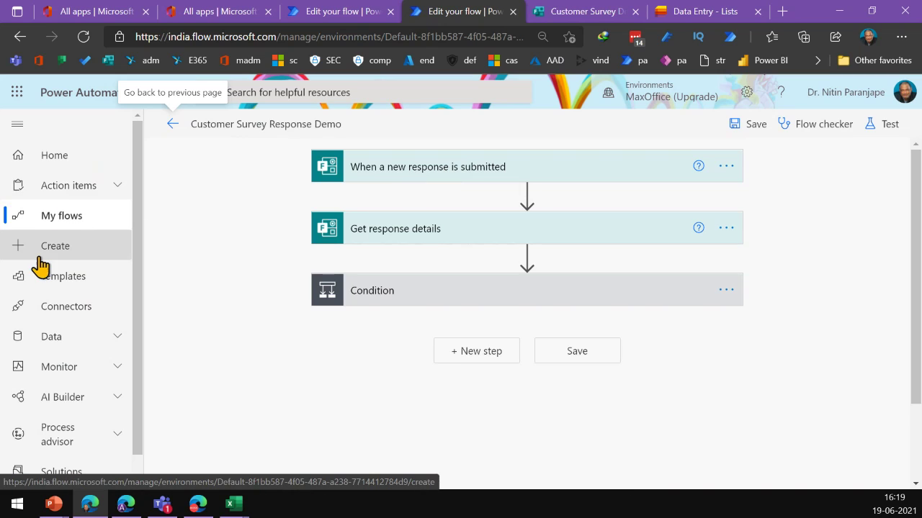
# Start an automated cloud flow, search triggers for 'forms', then cancel back to My flows
pyautogui.click(62, 253)
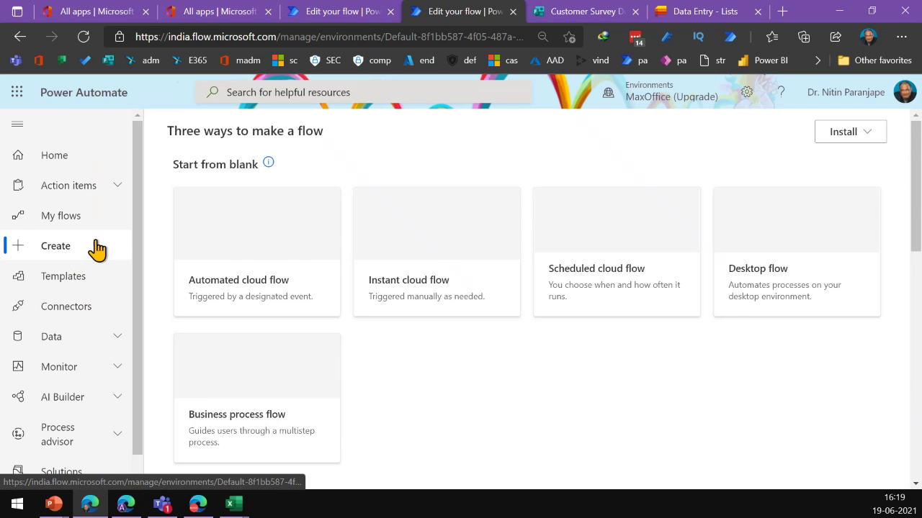
pyautogui.scroll(4, 299, 229)
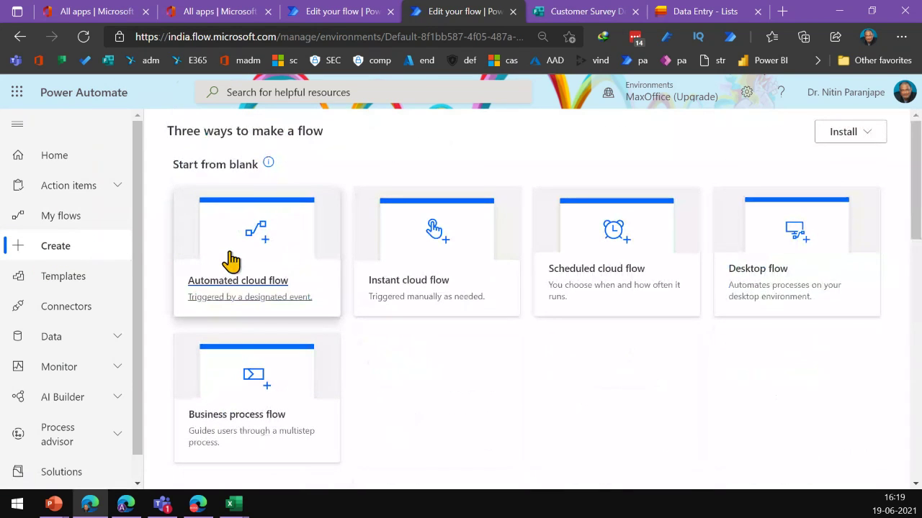
pyautogui.click(231, 260)
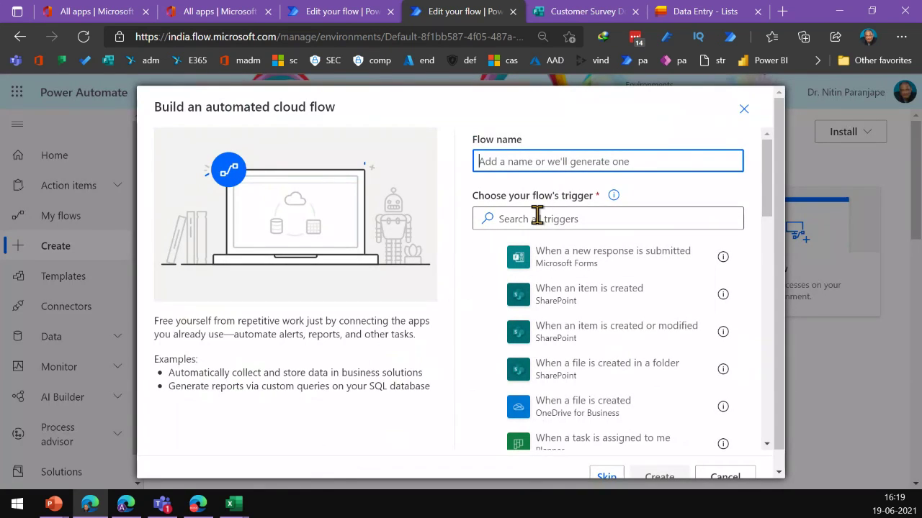
pyautogui.click(637, 224)
pyautogui.write('fo')
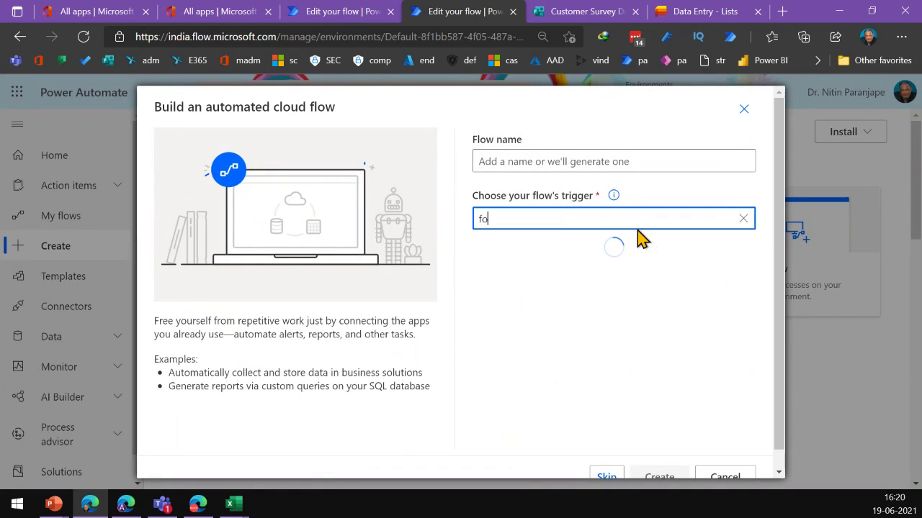
pyautogui.write('rms')
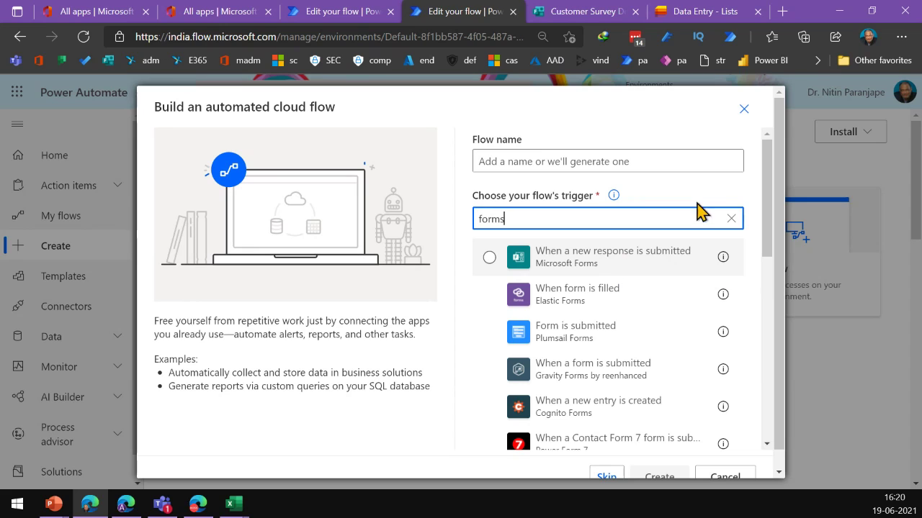
pyautogui.click(742, 109)
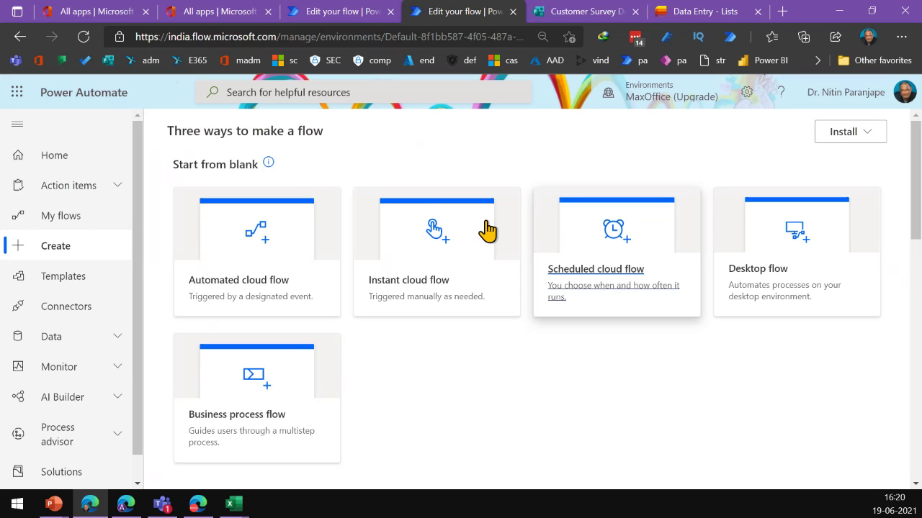
pyautogui.click(51, 210)
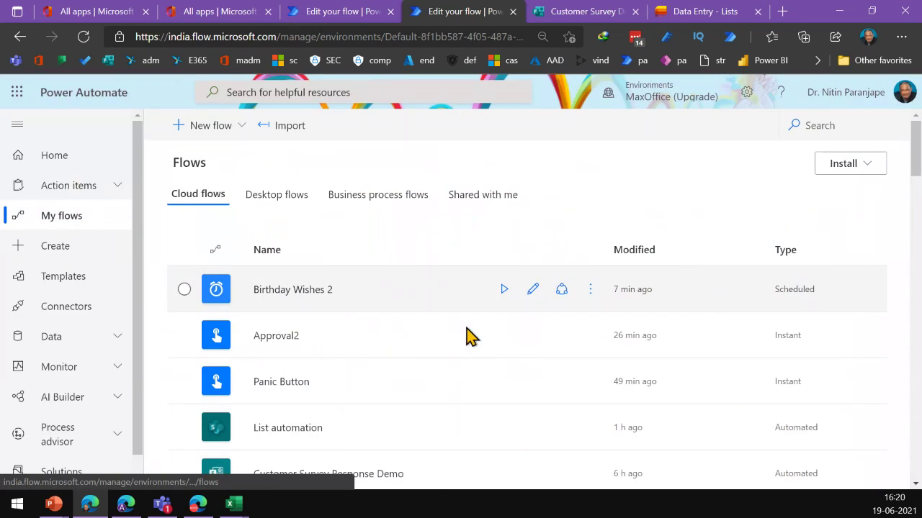
# Edit Customer Survey Response Demo and confirm its trigger uses the Customer Survey Demo form
pyautogui.scroll(-2, 370, 389)
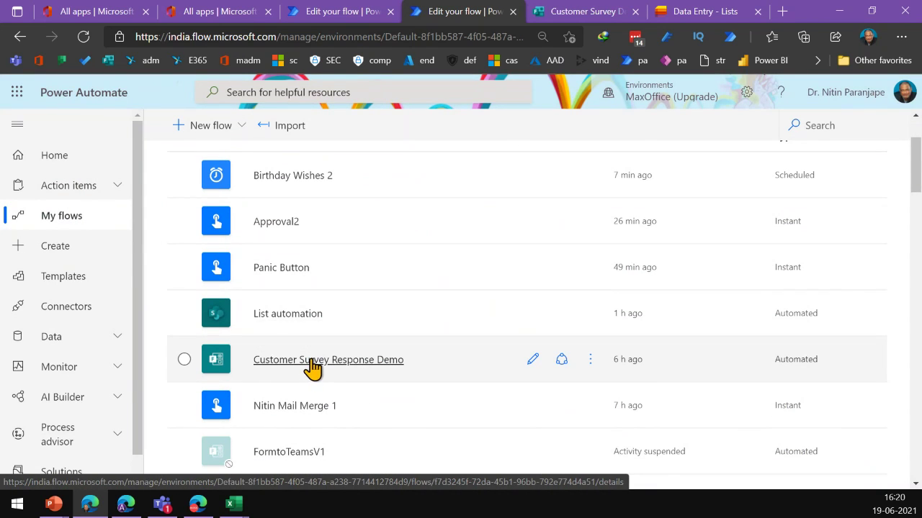
pyautogui.click(532, 359)
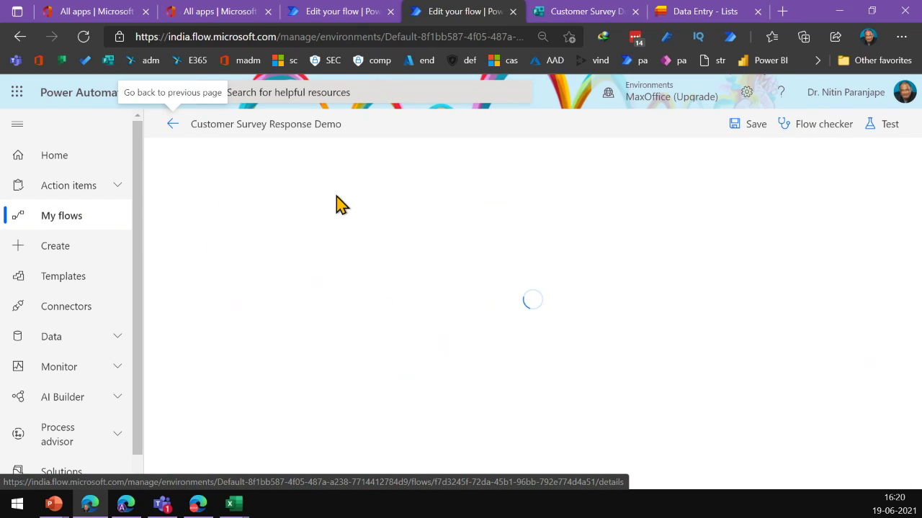
pyautogui.click(472, 169)
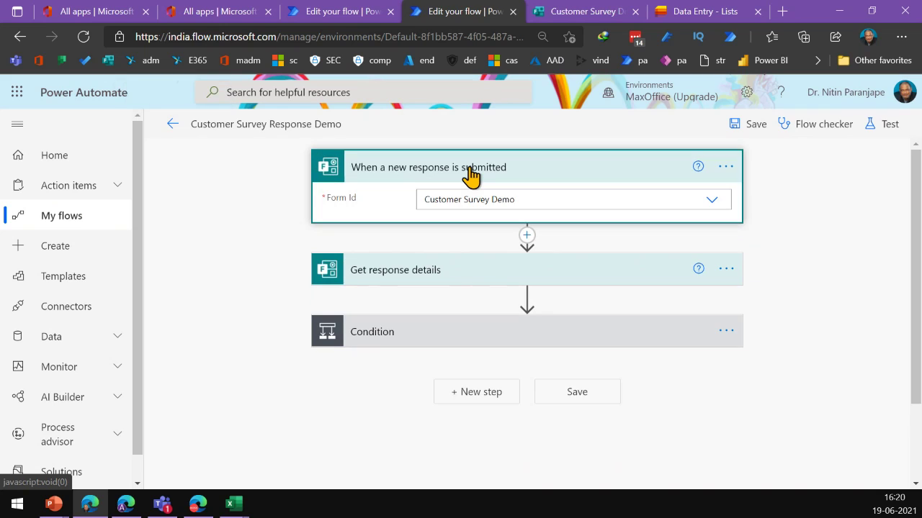
pyautogui.click(709, 201)
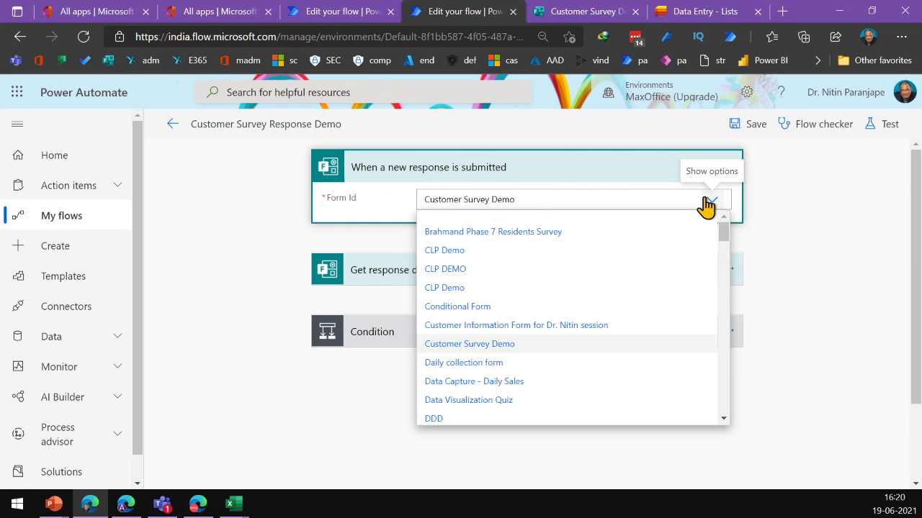
pyautogui.click(707, 204)
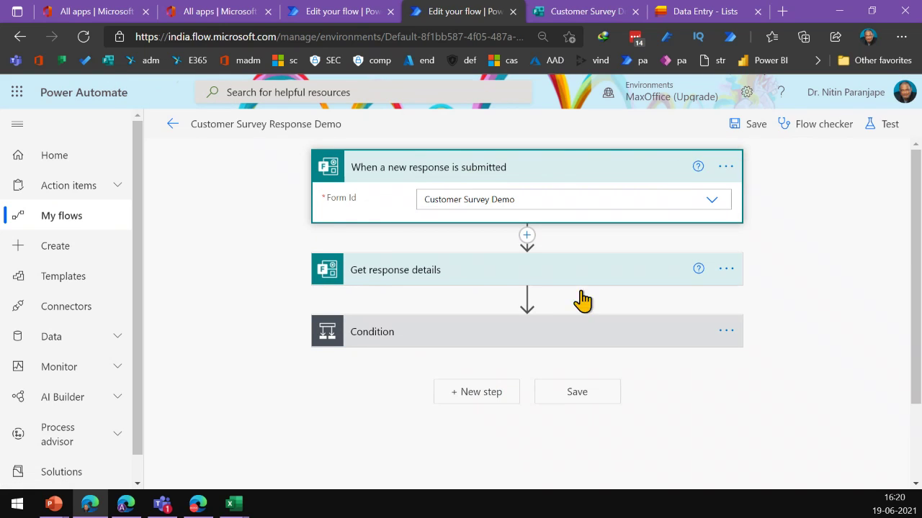
# Review the Get response details Response Id and expand the Condition step
pyautogui.click(431, 272)
pyautogui.click(538, 327)
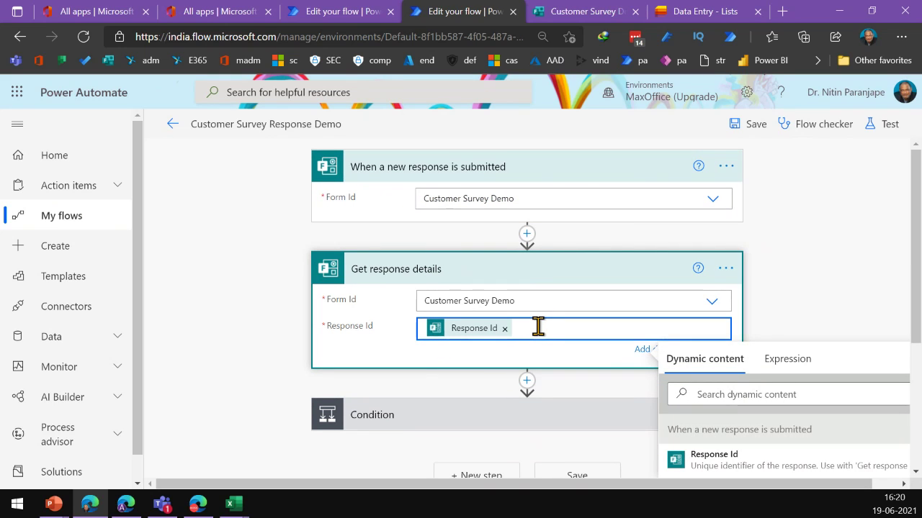
pyautogui.click(240, 371)
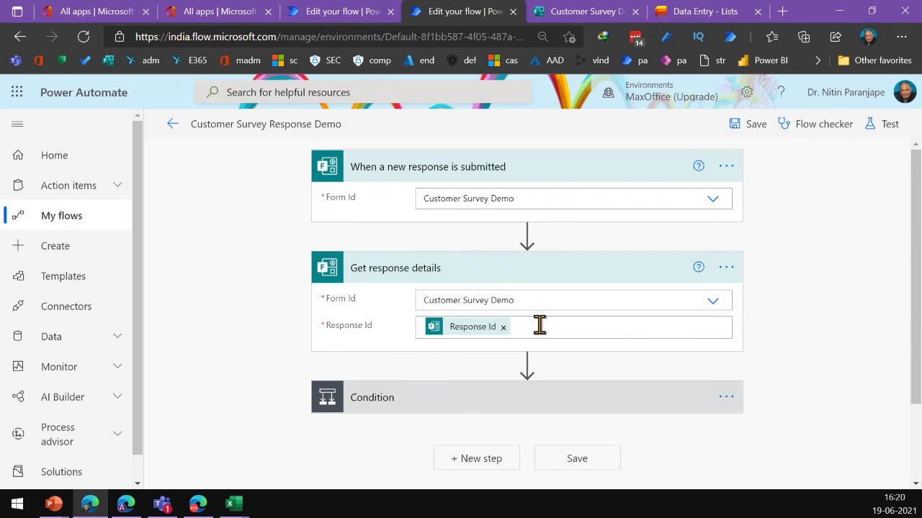
pyautogui.click(541, 325)
pyautogui.scroll(-3, 828, 375)
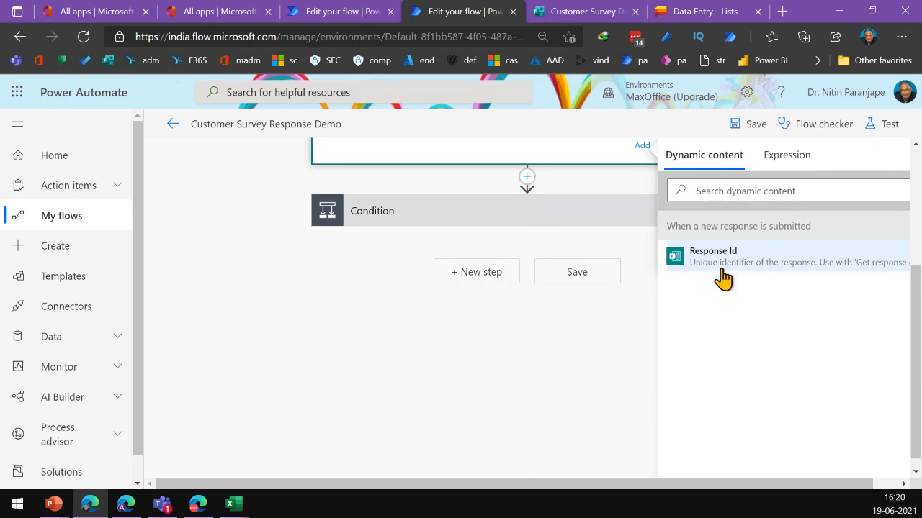
pyautogui.click(432, 227)
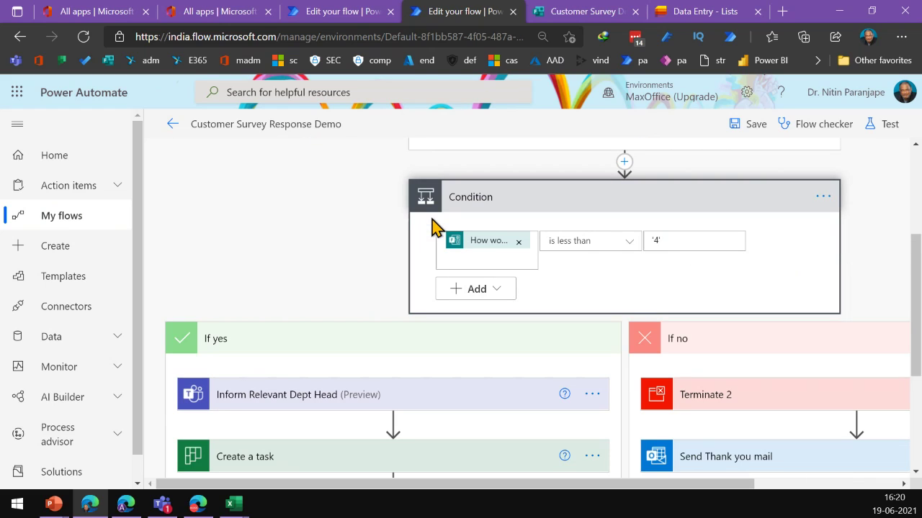
pyautogui.scroll(-2, 321, 425)
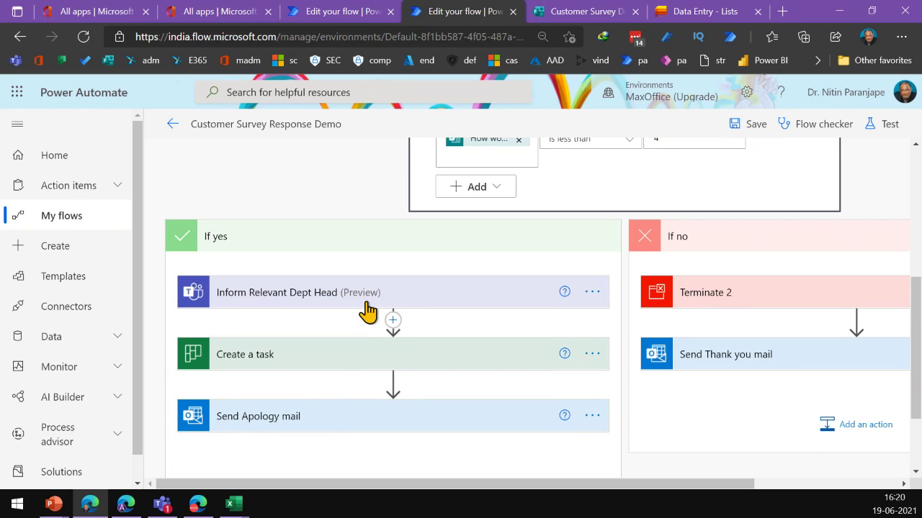
# Set the Send Apology mail To field to the Responders' Email dynamic content
pyautogui.click(307, 421)
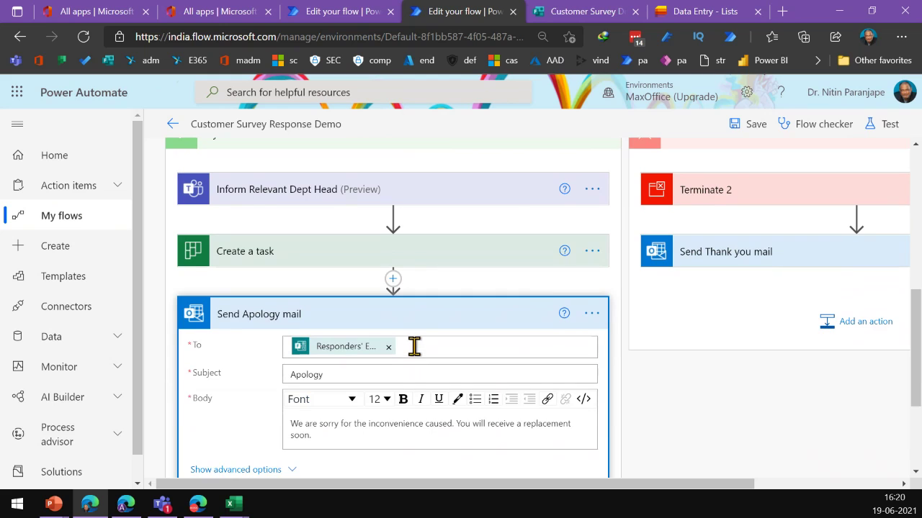
pyautogui.click(414, 346)
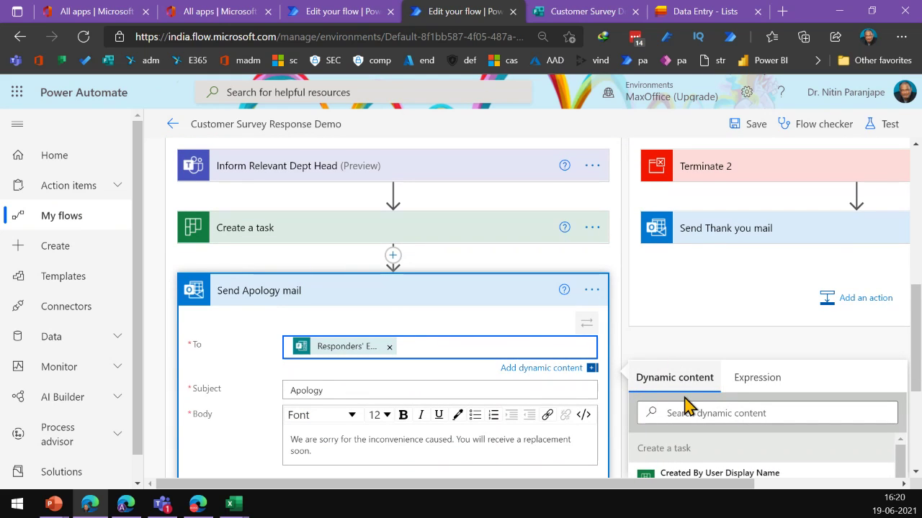
pyautogui.scroll(-3, 694, 411)
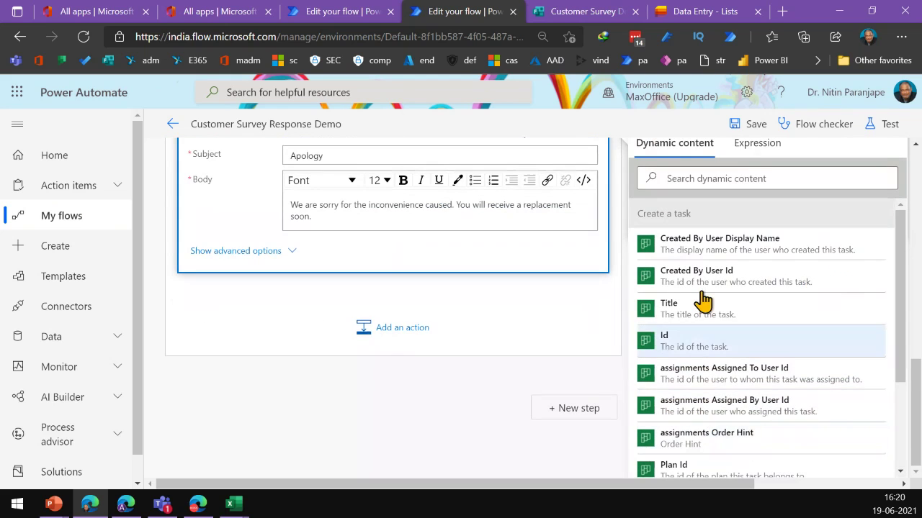
pyautogui.scroll(-2, 727, 389)
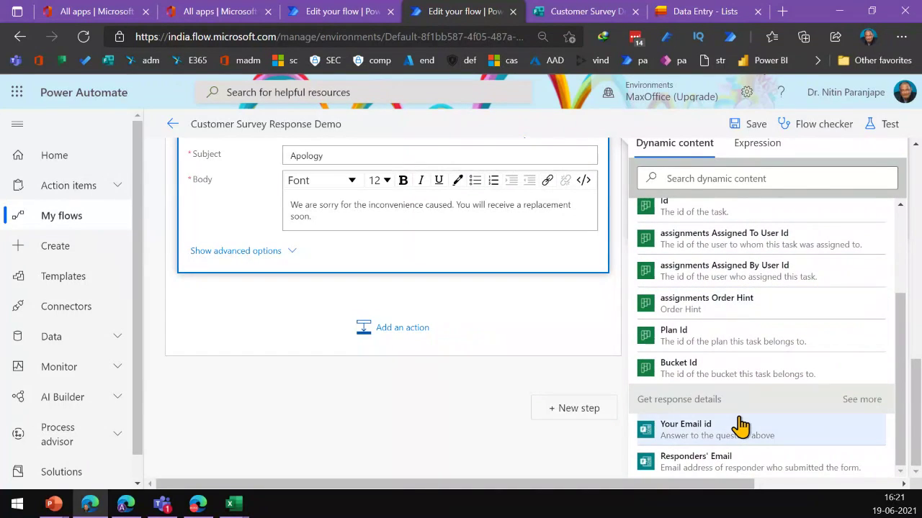
pyautogui.click(727, 464)
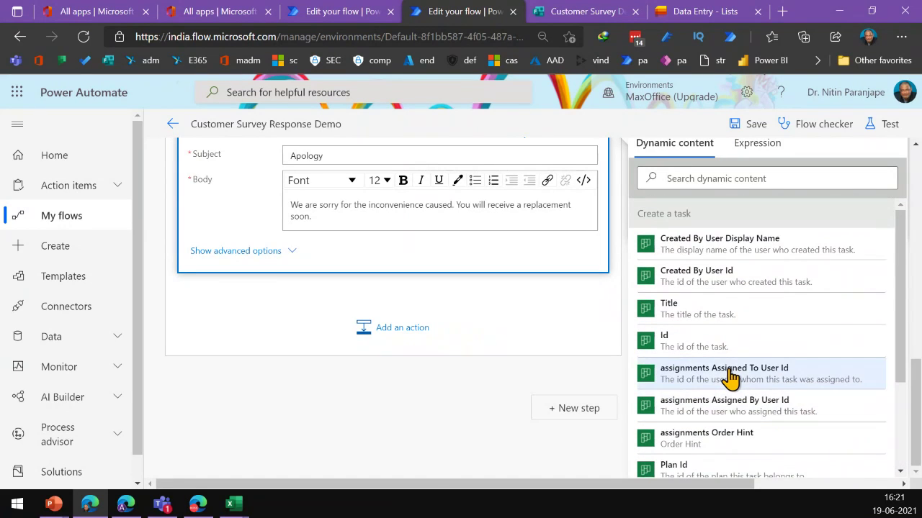
pyautogui.scroll(-5, 727, 382)
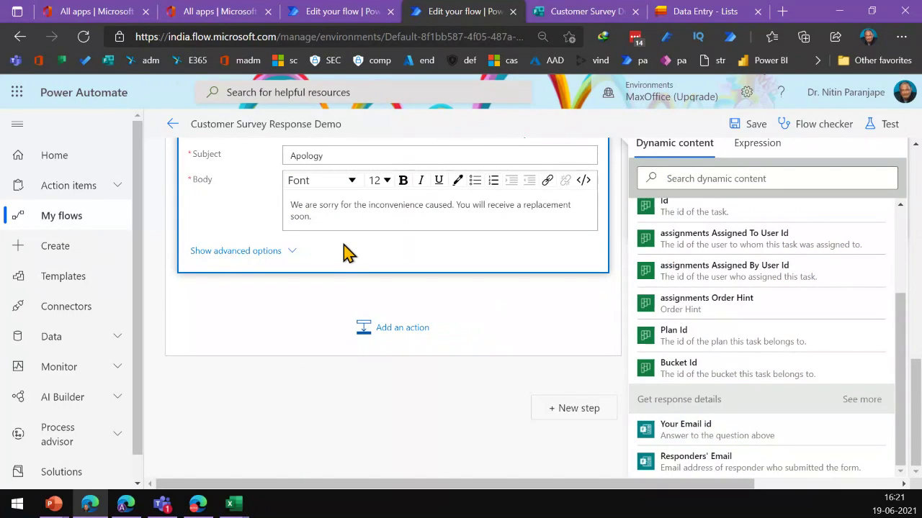
pyautogui.scroll(4, 344, 252)
pyautogui.scroll(2, 510, 195)
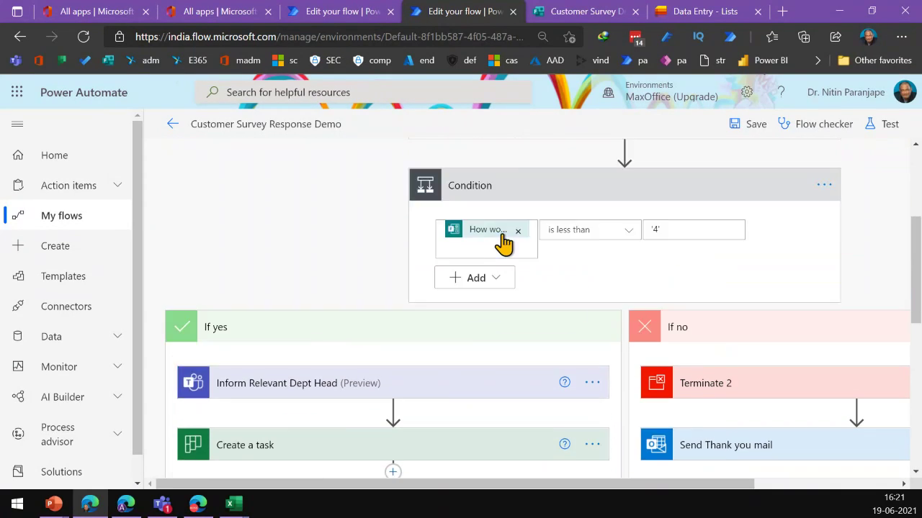
# Check the condition's compared value, close the dynamic content list, and scroll to the apology mail body
pyautogui.scroll(1, 504, 243)
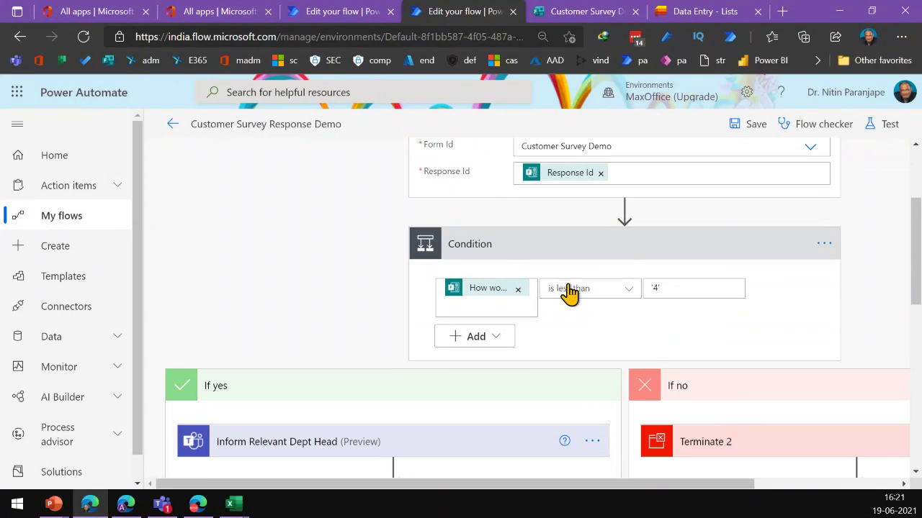
pyautogui.click(506, 310)
pyautogui.scroll(-3, 716, 422)
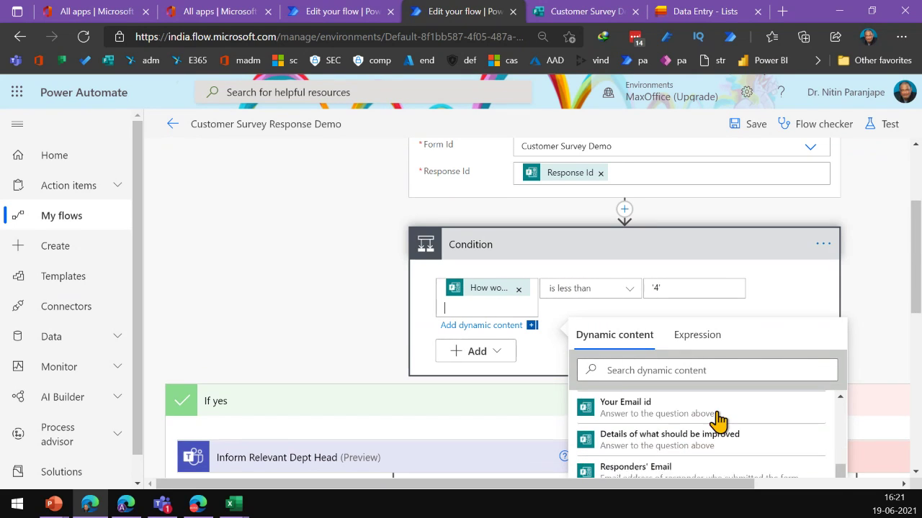
pyautogui.scroll(3, 720, 425)
pyautogui.scroll(-3, 907, 432)
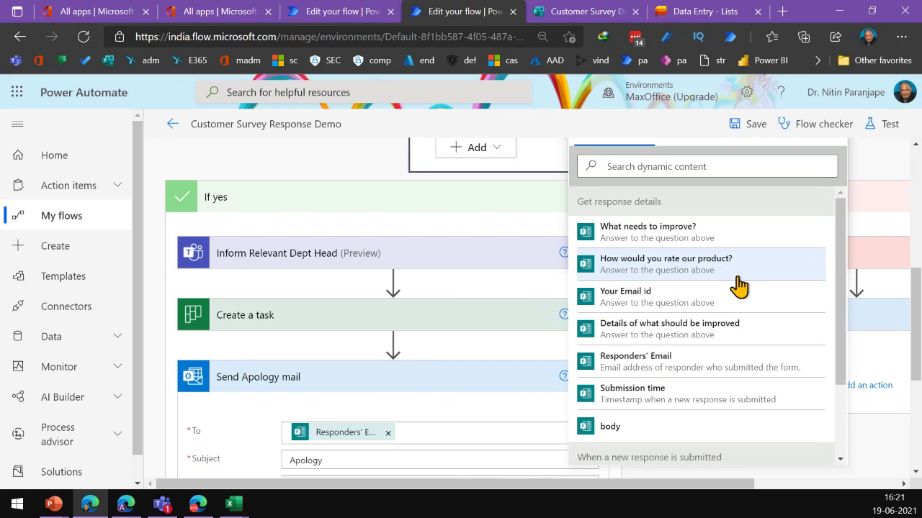
pyautogui.click(888, 232)
pyautogui.scroll(1, 645, 247)
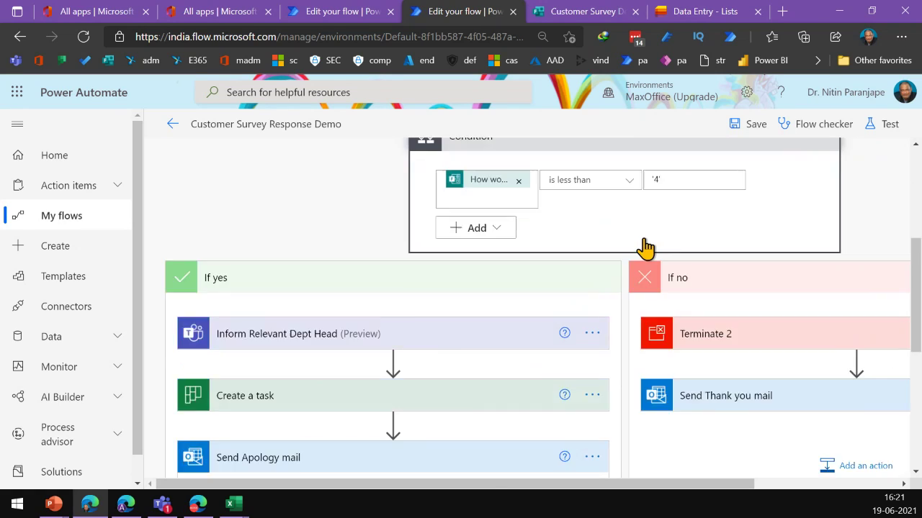
pyautogui.scroll(3, 645, 247)
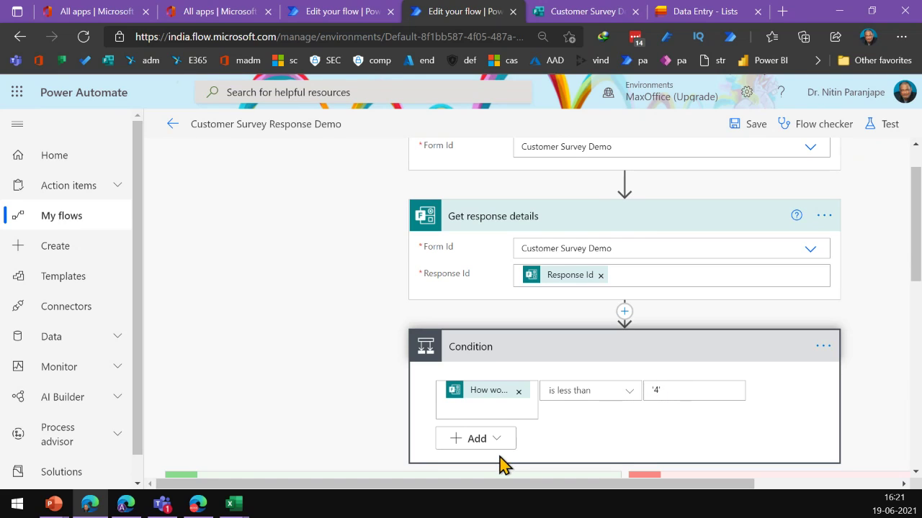
pyautogui.scroll(-4, 336, 428)
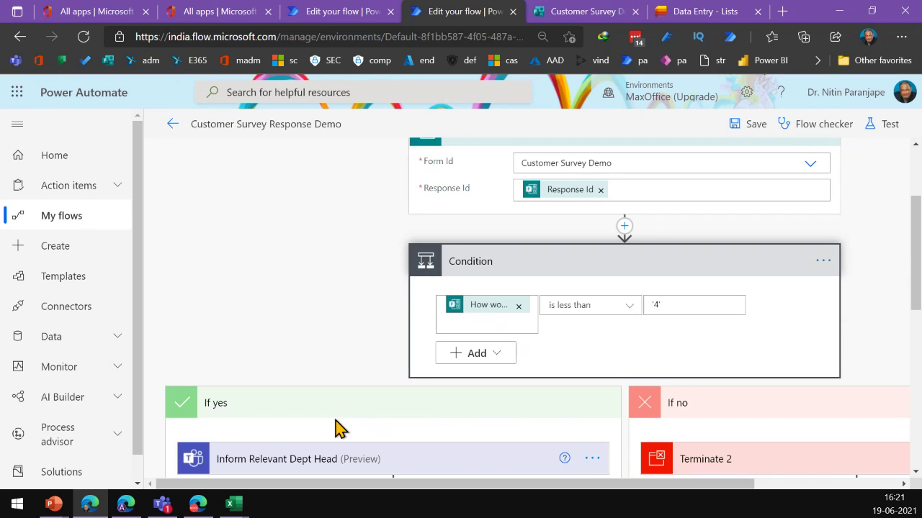
pyautogui.scroll(-3, 381, 407)
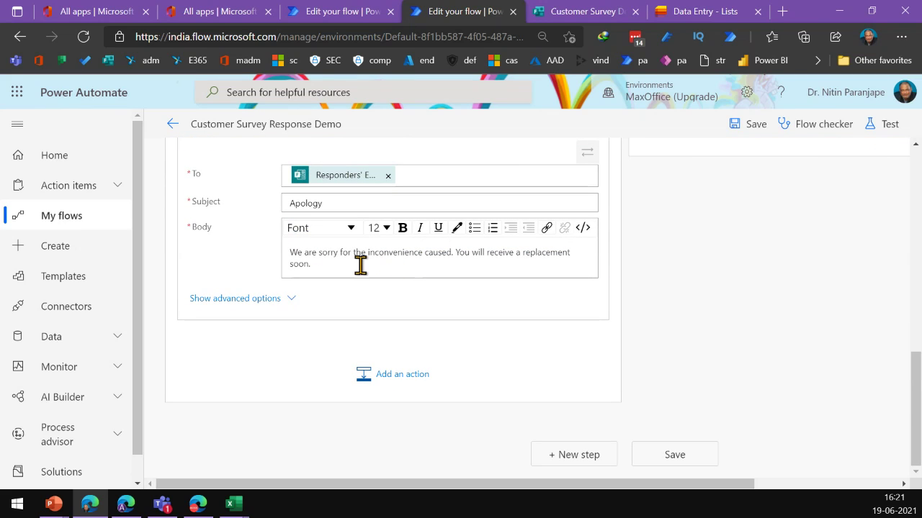
# Review the Create a task action and the Inform Relevant Dept Head Teams post
pyautogui.click(360, 265)
pyautogui.scroll(3, 373, 292)
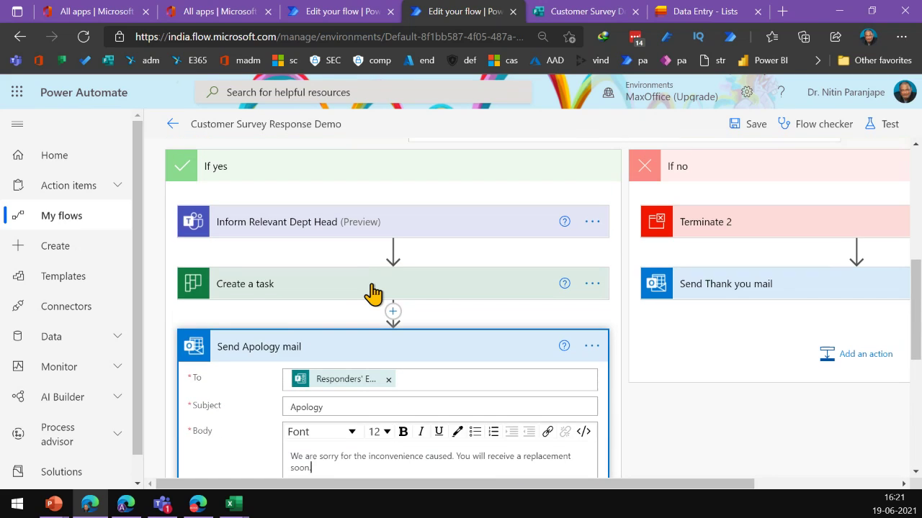
pyautogui.click(368, 292)
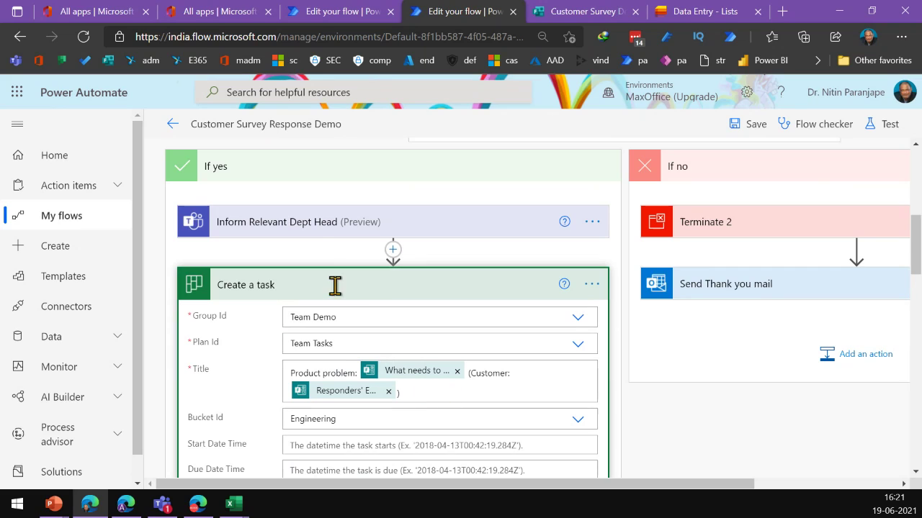
pyautogui.click(287, 224)
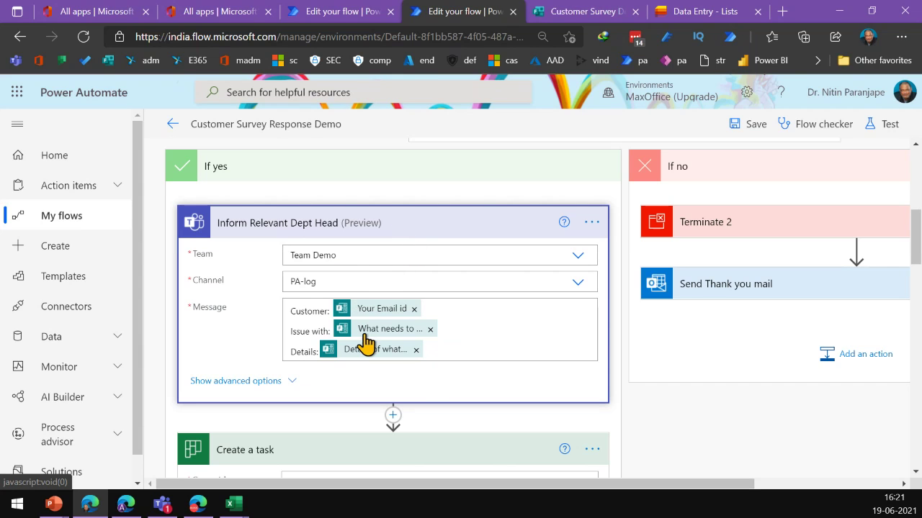
pyautogui.scroll(-5, 329, 411)
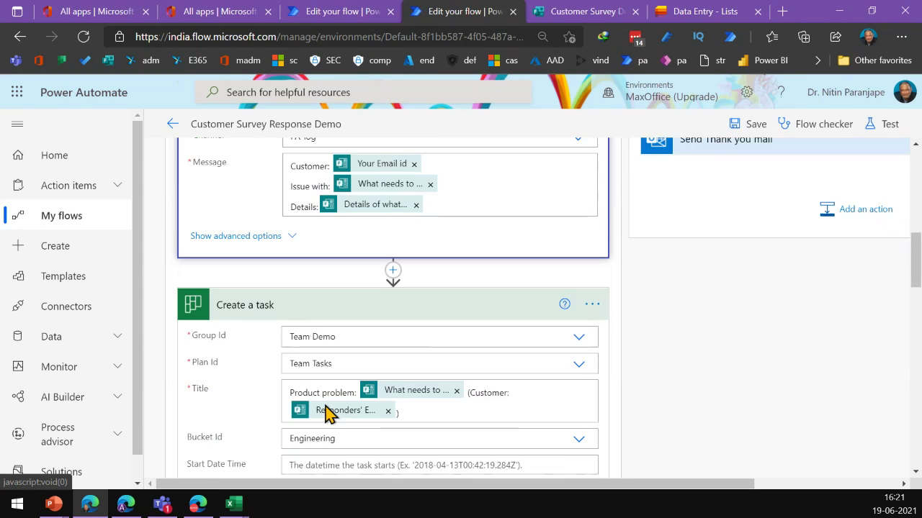
pyautogui.scroll(8, 331, 405)
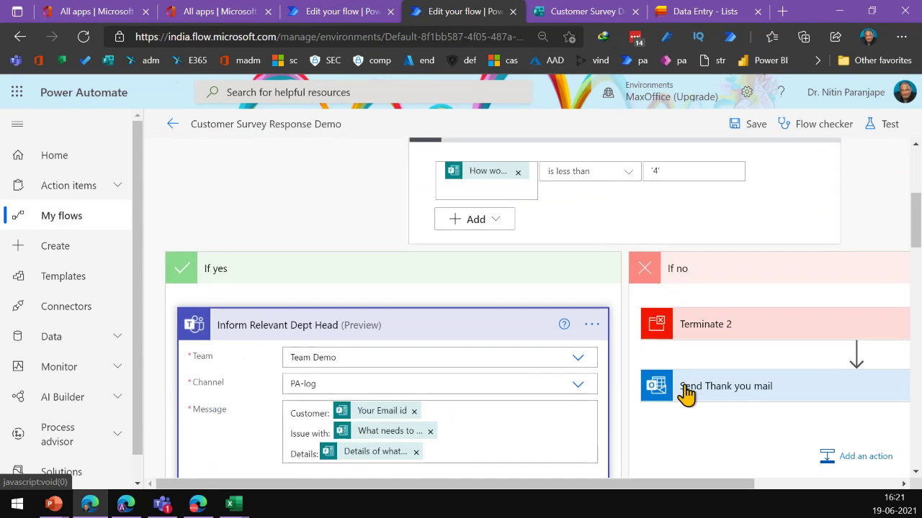
# Expand the If no branch's Send Thank you mail to review its subject and body
pyautogui.click(749, 392)
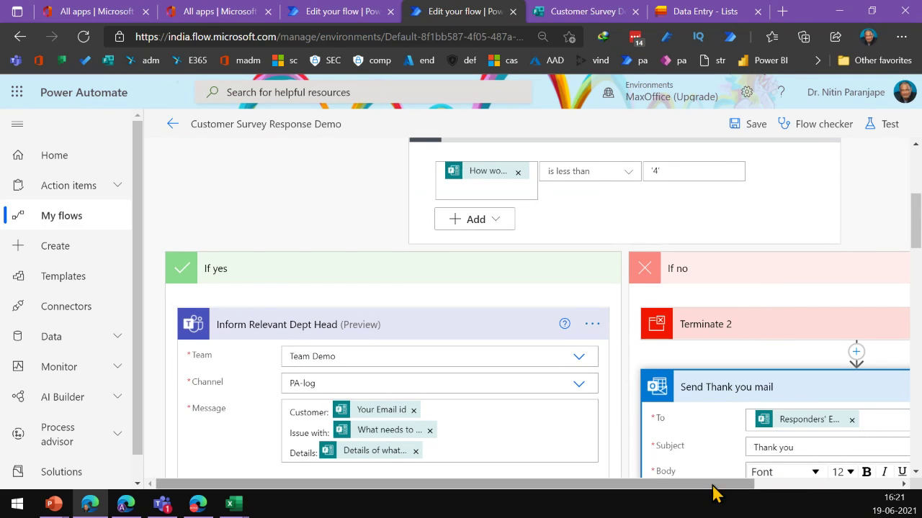
pyautogui.moveTo(715, 489); pyautogui.dragTo(828, 481)
pyautogui.scroll(-5, 632, 345)
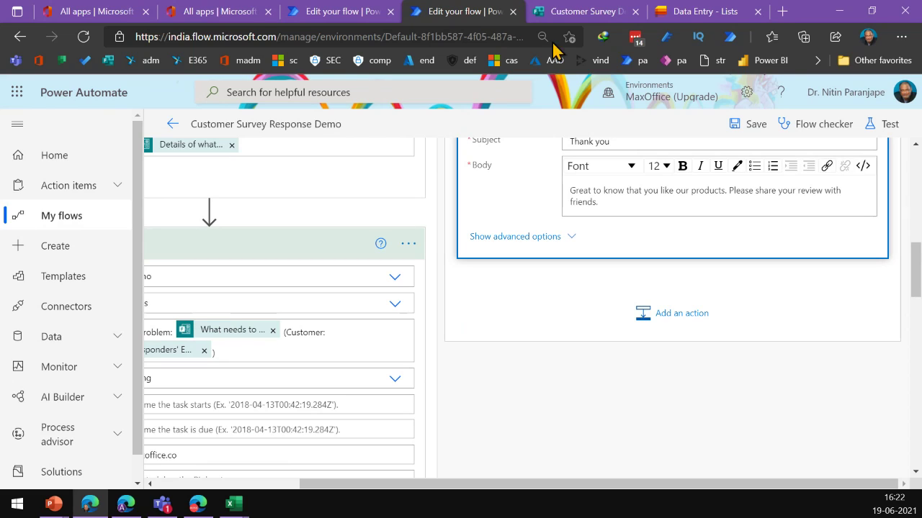
# Reset Customer Survey Demo with Submit another response and go back to the flow editor
pyautogui.click(584, 21)
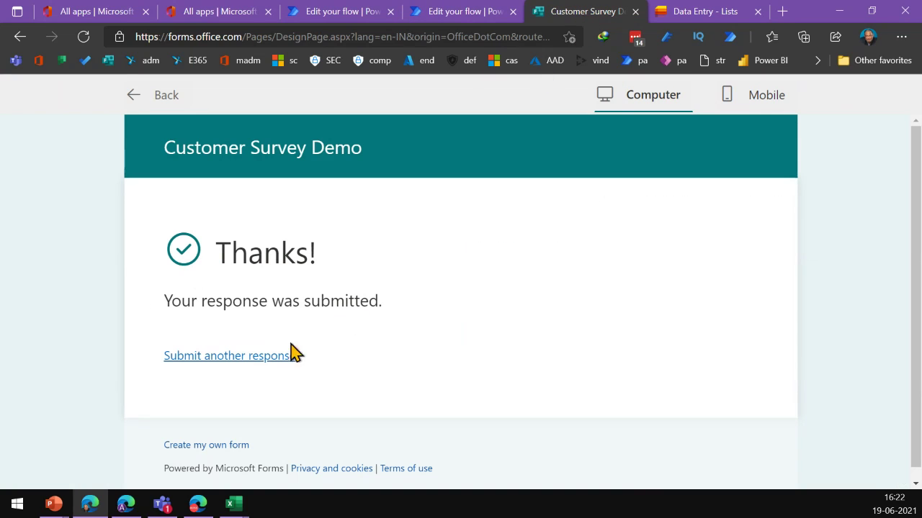
pyautogui.click(255, 362)
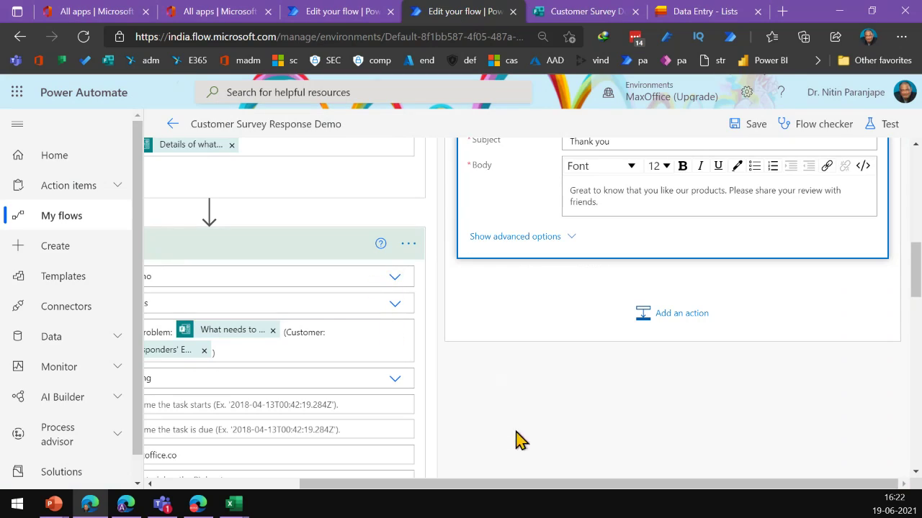
pyautogui.moveTo(395, 488); pyautogui.dragTo(345, 487)
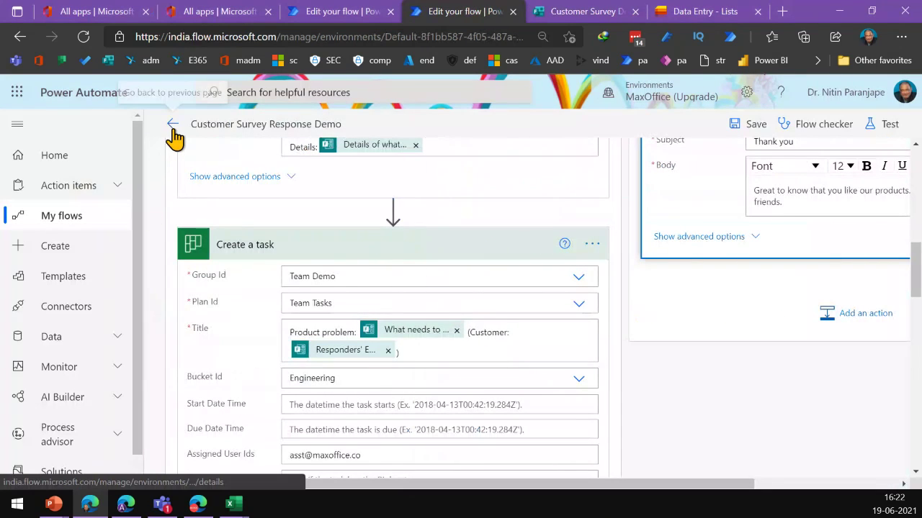
# Leave the editor and open the Jun 19, 04:19 PM run from the 28-day run history
pyautogui.click(173, 124)
pyautogui.click(533, 146)
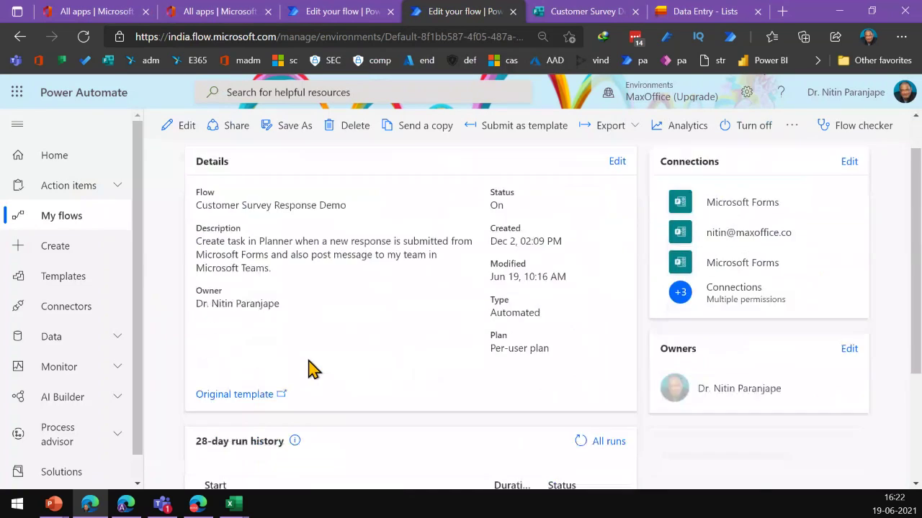
pyautogui.scroll(-2, 288, 364)
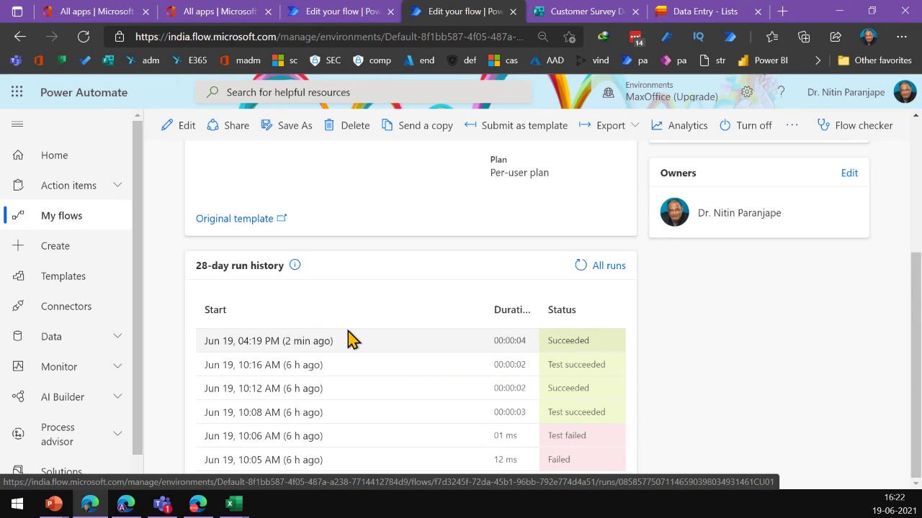
pyautogui.click(265, 341)
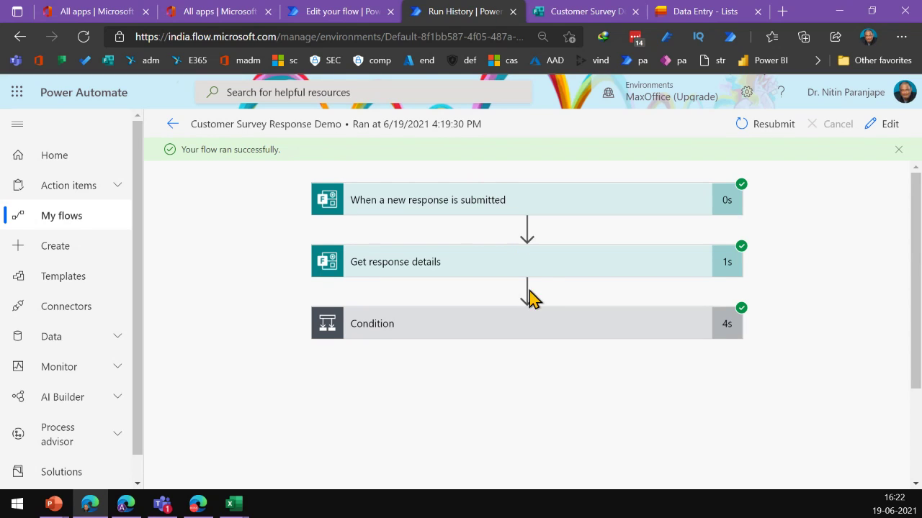
# Review the run's Get response details data and the Condition step's true result
pyautogui.click(541, 275)
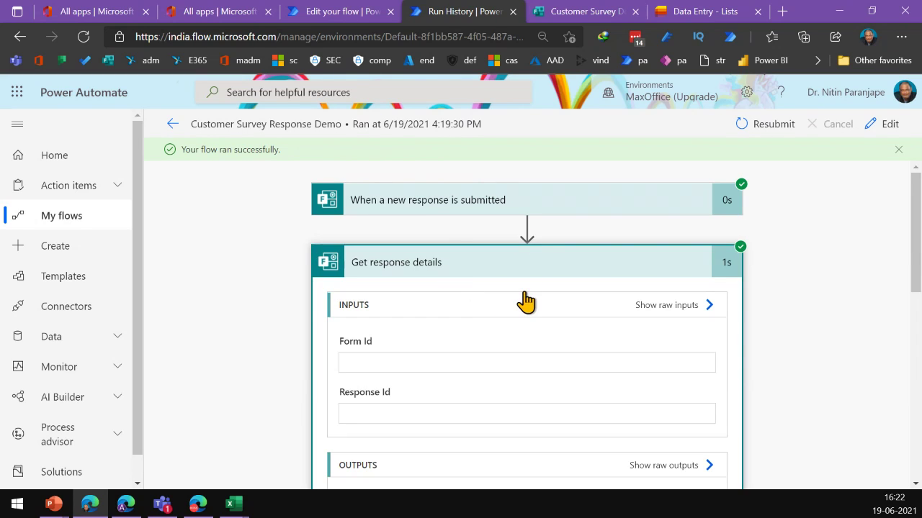
pyautogui.scroll(-4, 422, 353)
pyautogui.scroll(-5, 416, 347)
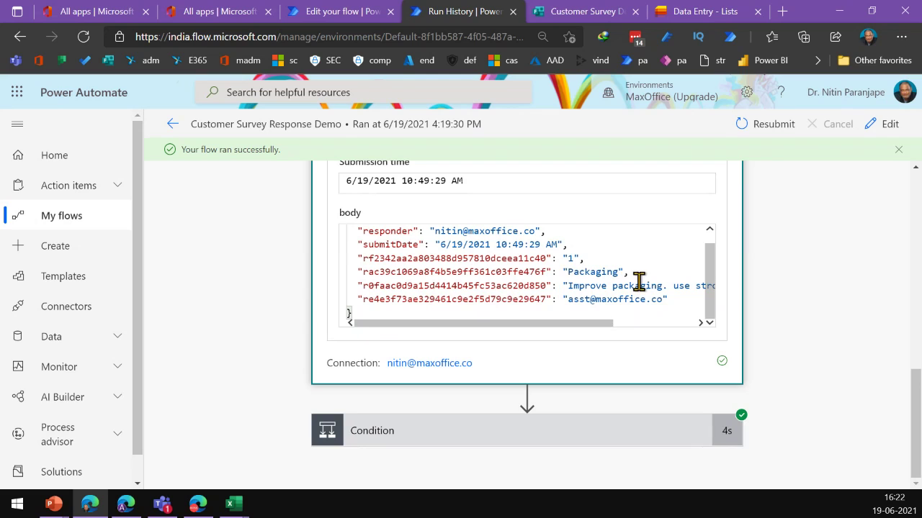
pyautogui.moveTo(560, 324); pyautogui.dragTo(645, 324)
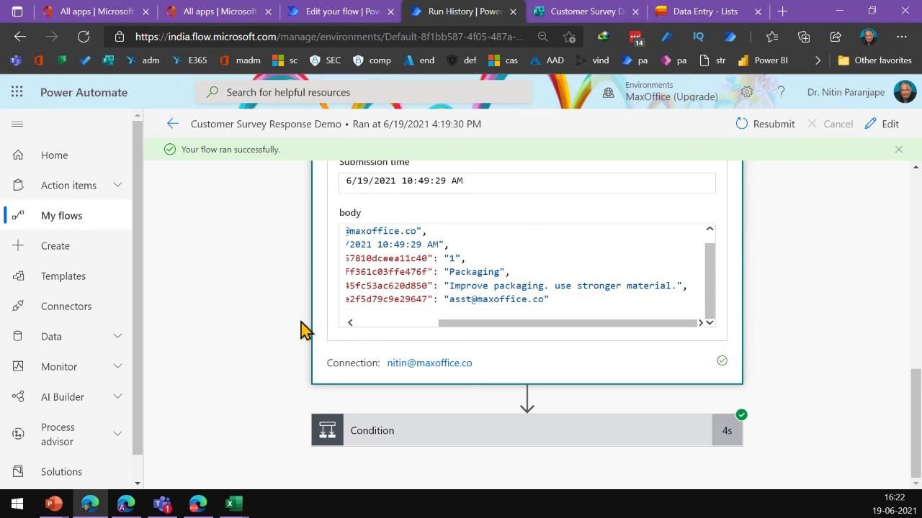
pyautogui.click(411, 430)
pyautogui.scroll(-2, 506, 322)
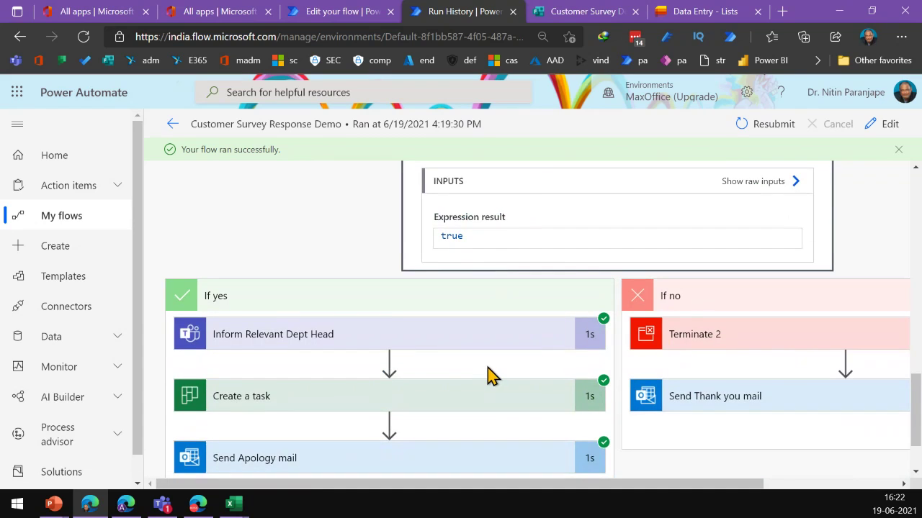
pyautogui.scroll(-2, 487, 374)
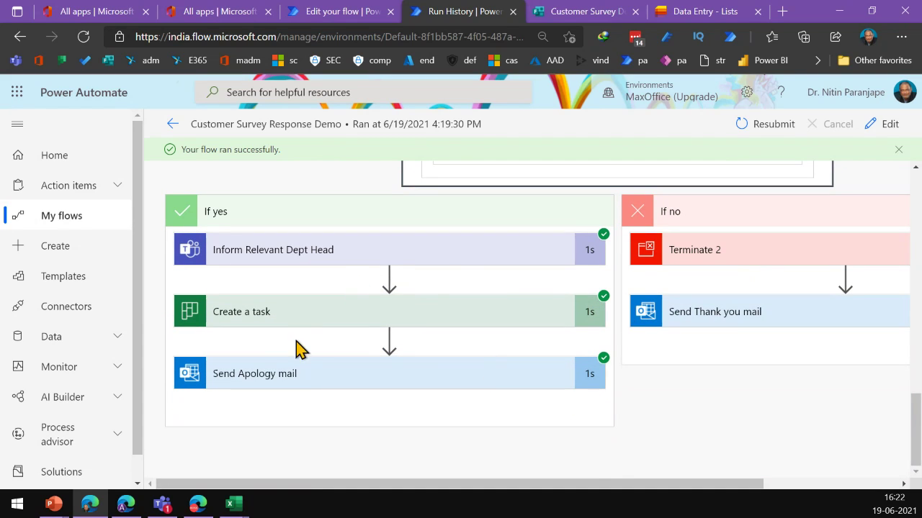
# Check the Send Apology mail and Inform Relevant Dept Head inputs, then show the Teams list in Microsoft Teams
pyautogui.click(290, 380)
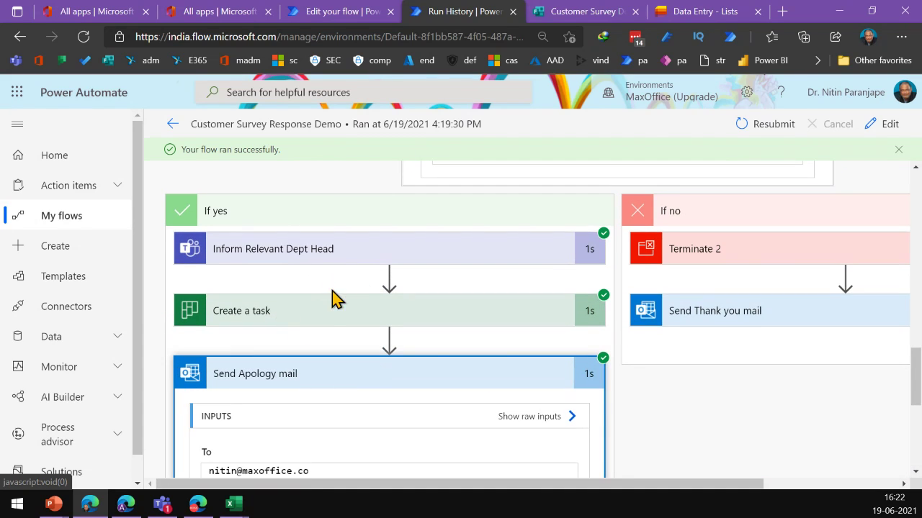
pyautogui.scroll(-2, 340, 377)
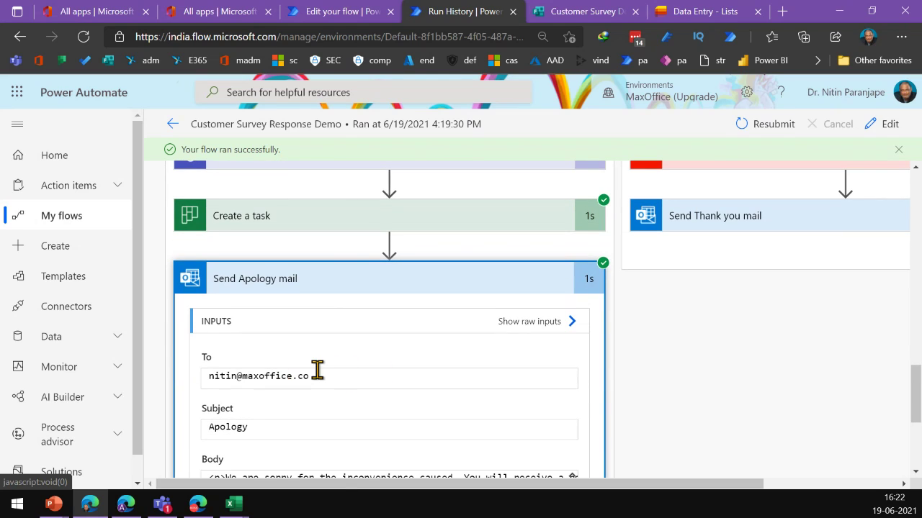
pyautogui.click(284, 168)
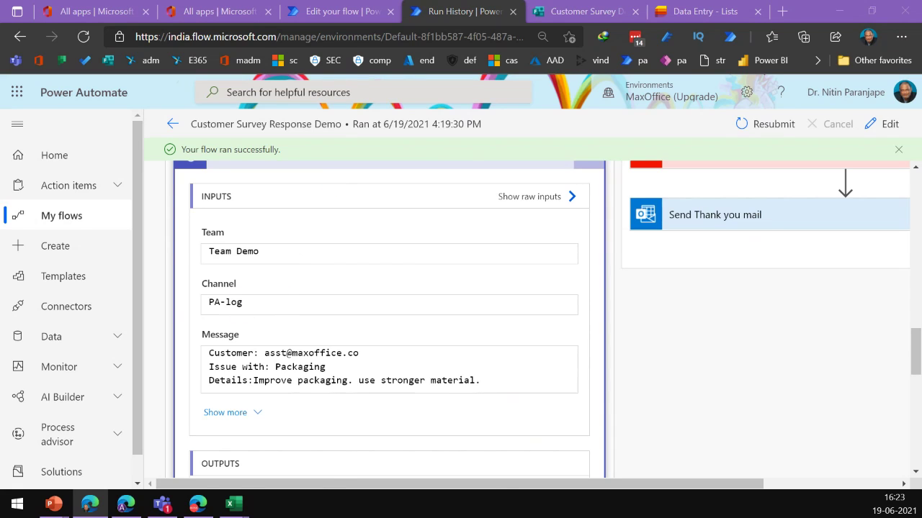
pyautogui.hotkey('alt', 'Tab')
pyautogui.click(33, 167)
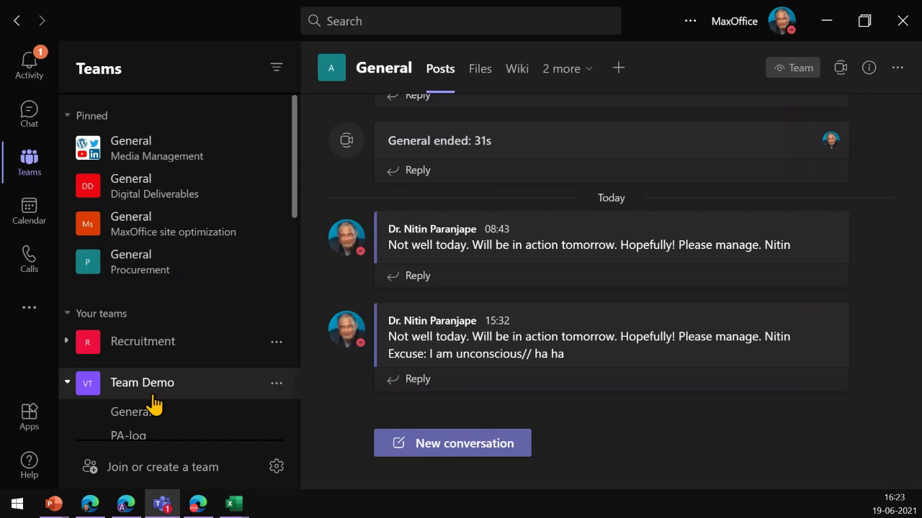
# View the packaging issue post in Team Demo's PA-log channel, then advance to the Learning to learn slide
pyautogui.click(144, 436)
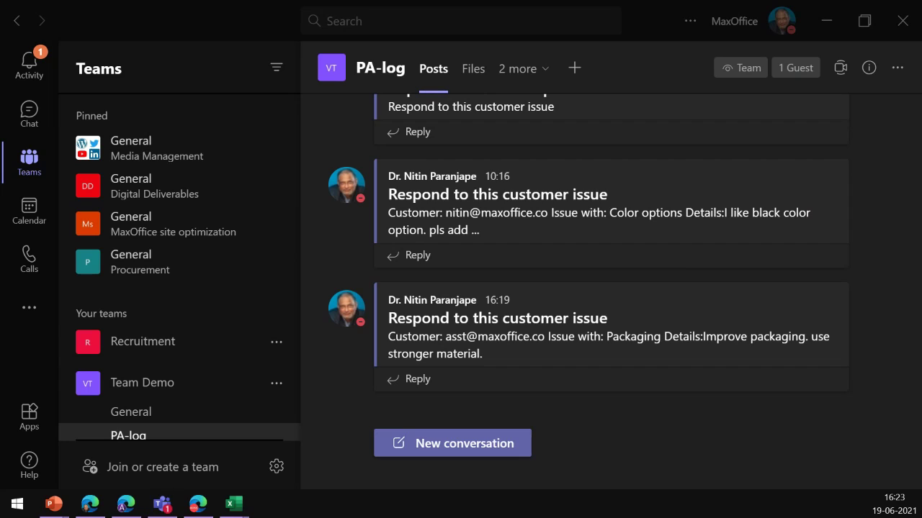
pyautogui.hotkey('alt', 'Tab')
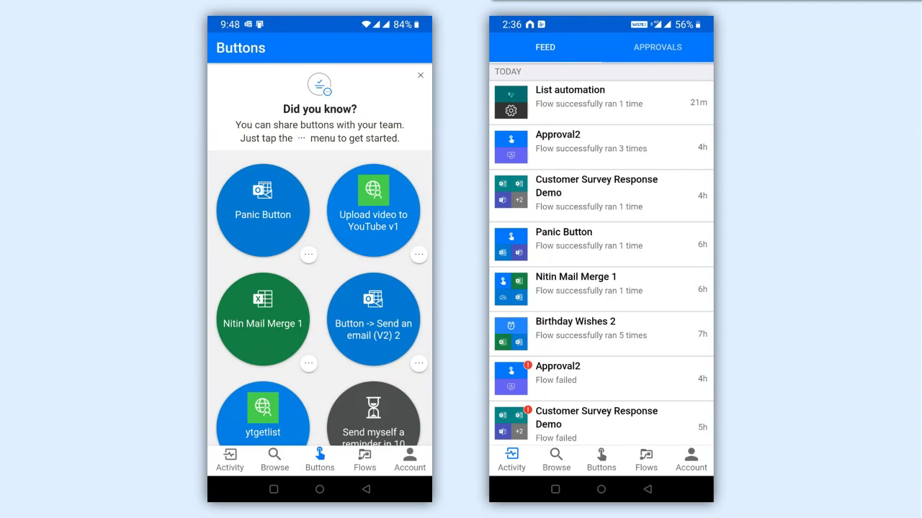
pyautogui.press('Right')
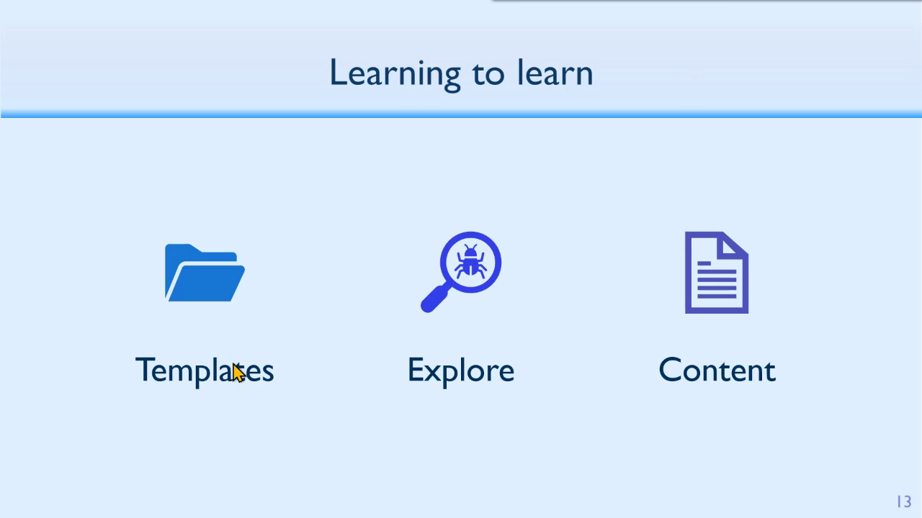
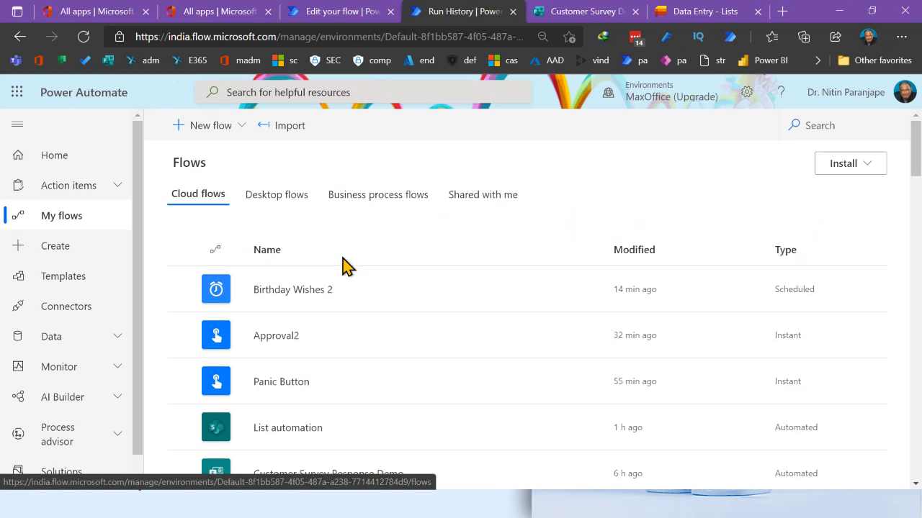
# Open the Nitin Mail Merge 1 flow in the editor and expand its List rows present in a table step
pyautogui.scroll(-3, 337, 272)
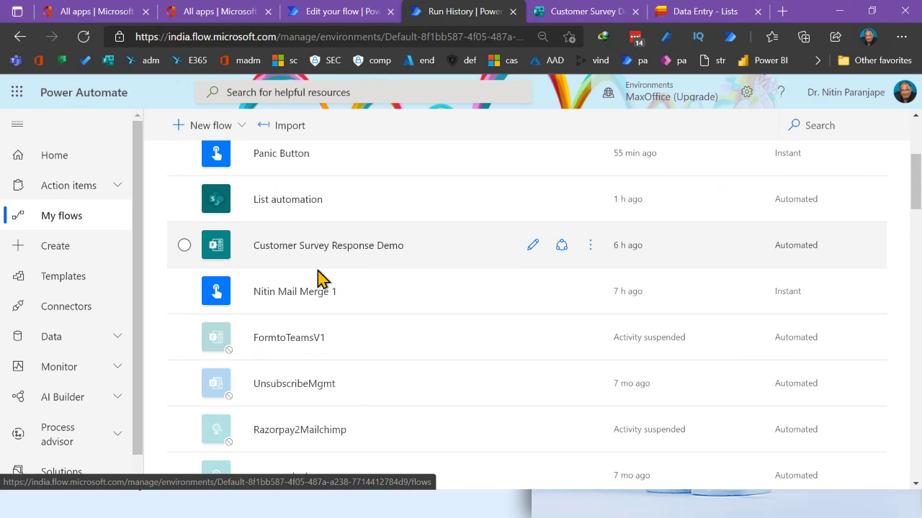
pyautogui.click(293, 297)
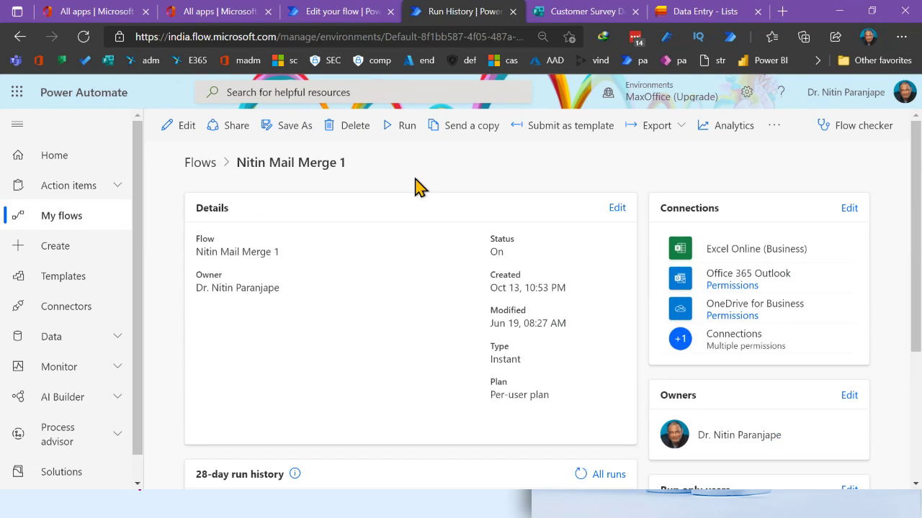
pyautogui.click(193, 125)
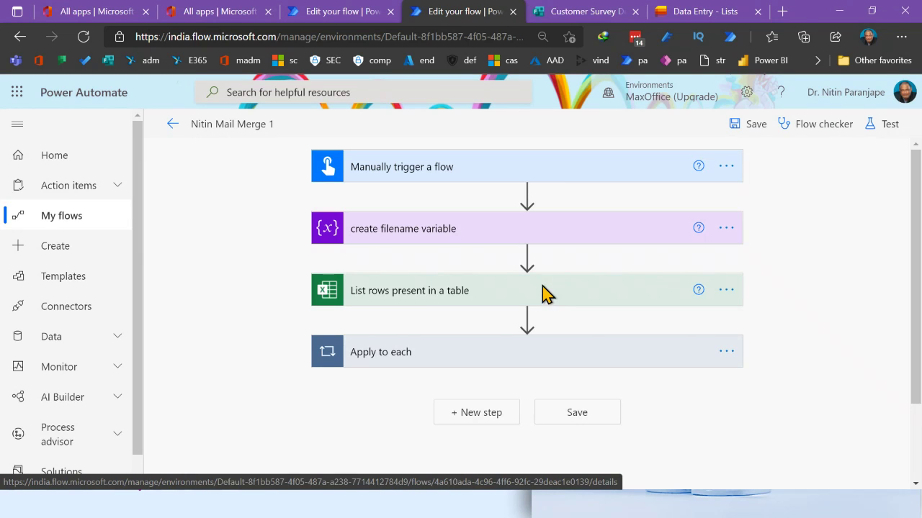
pyautogui.click(428, 296)
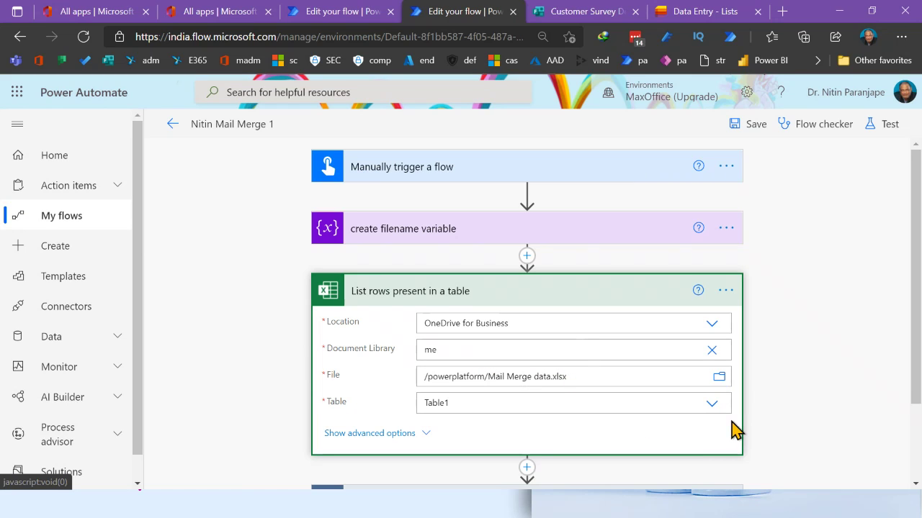
# Review the step's Table choices, advanced options and DateTime Format list unchanged, then return to flow details
pyautogui.click(711, 404)
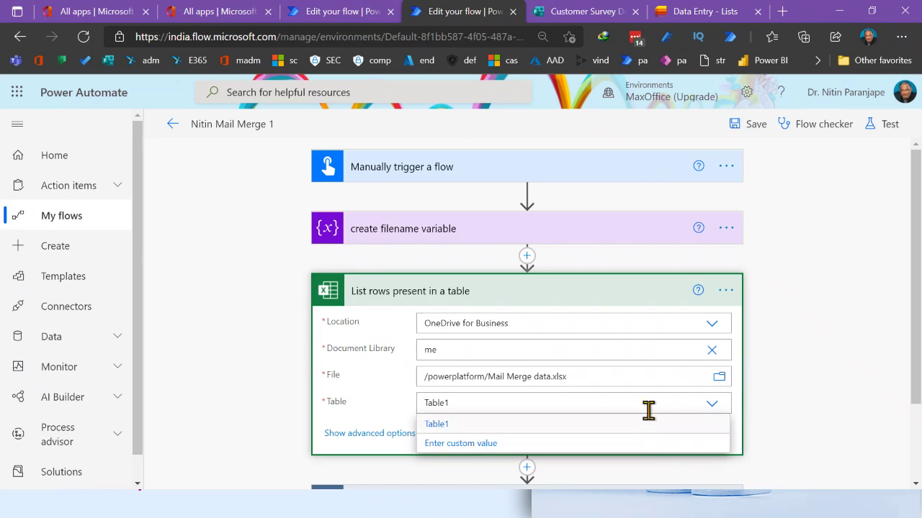
pyautogui.click(261, 407)
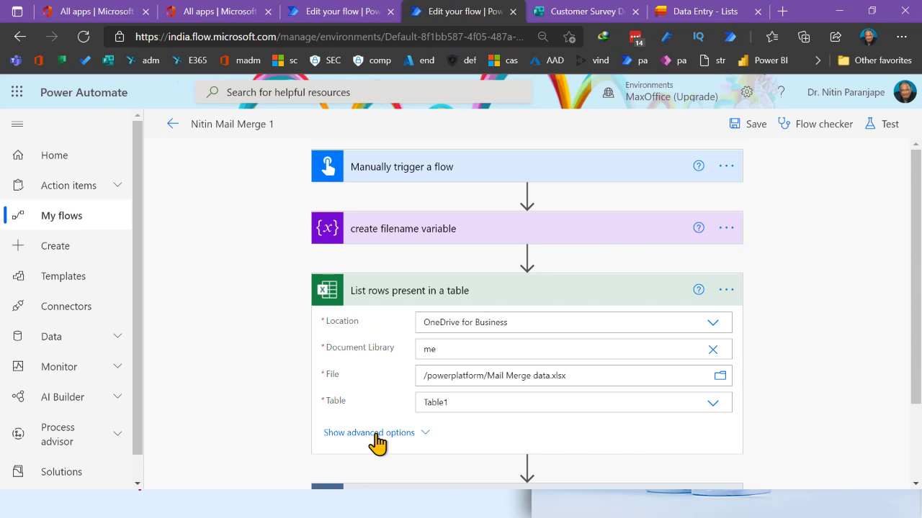
pyautogui.click(375, 433)
pyautogui.scroll(-3, 396, 422)
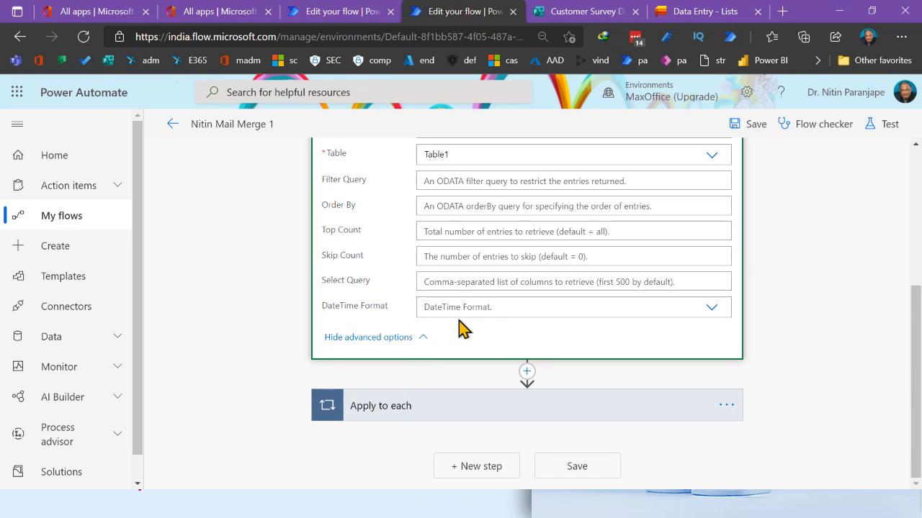
pyautogui.click(709, 308)
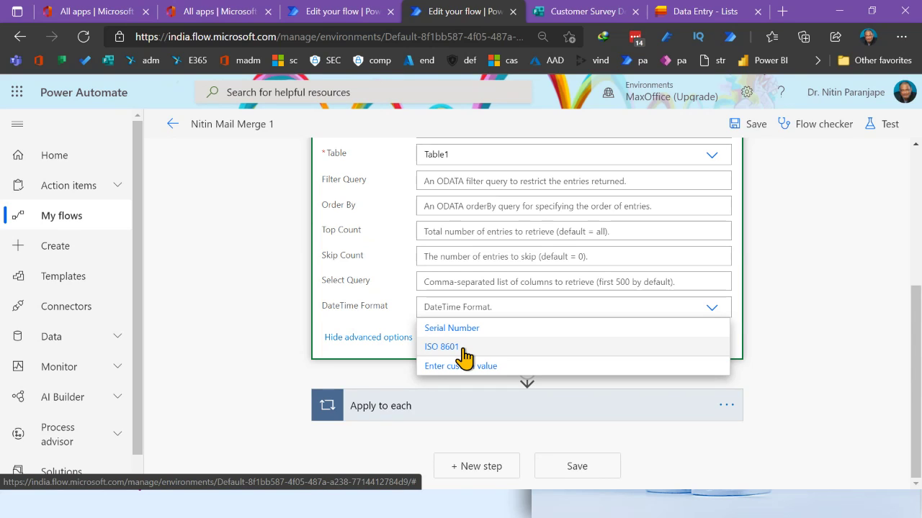
pyautogui.click(422, 309)
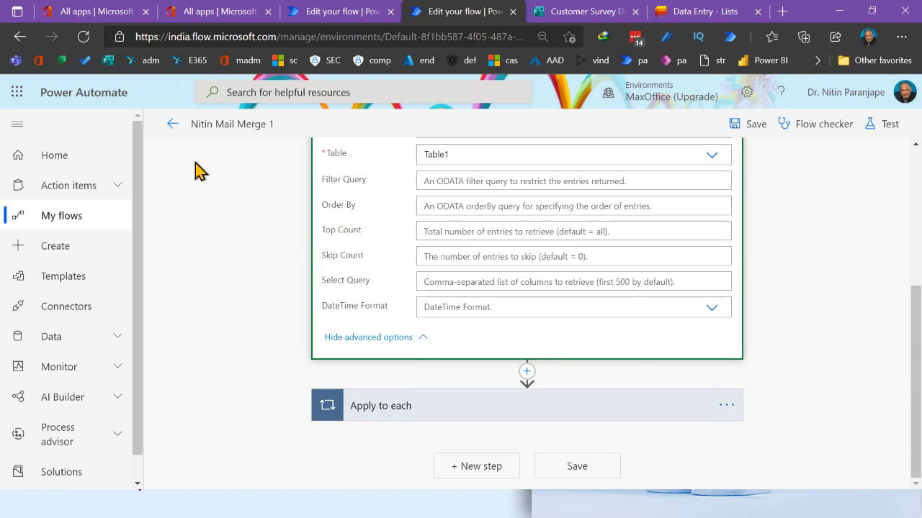
pyautogui.click(170, 126)
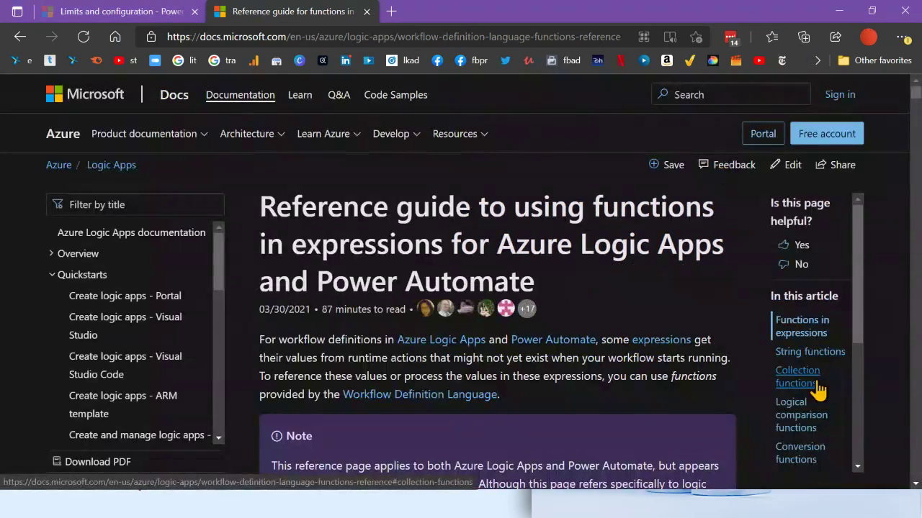
# Browse the expression functions reference guide, then switch to another browser window
pyautogui.scroll(-3, 814, 460)
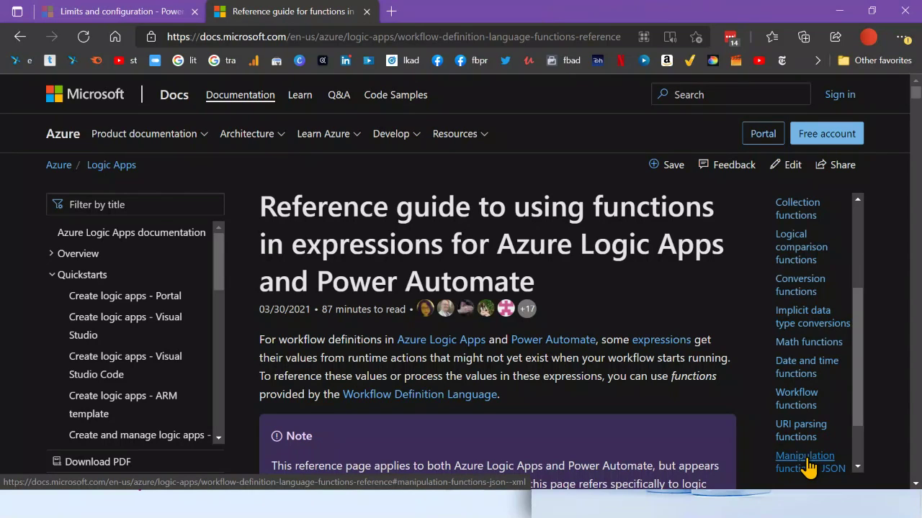
pyautogui.scroll(-1, 808, 454)
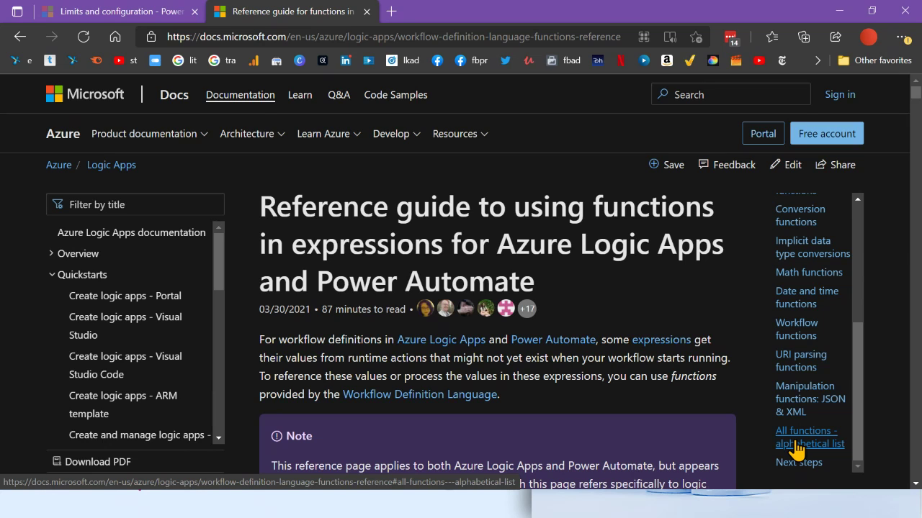
pyautogui.hotkey('alt', 'Tab')
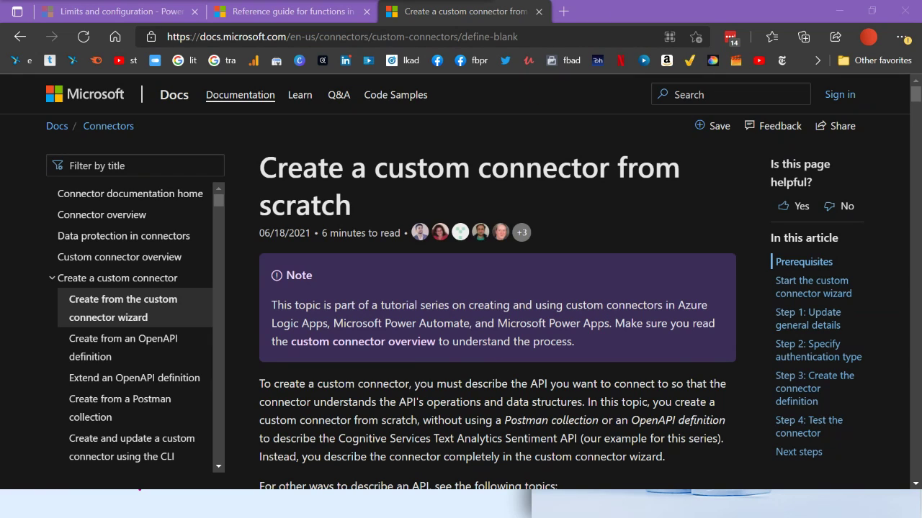
# Bring the 'Create a custom connector from scratch' article window to the front, then switch to Teams
pyautogui.moveTo(596, 11)
pyautogui.click(625, 160)
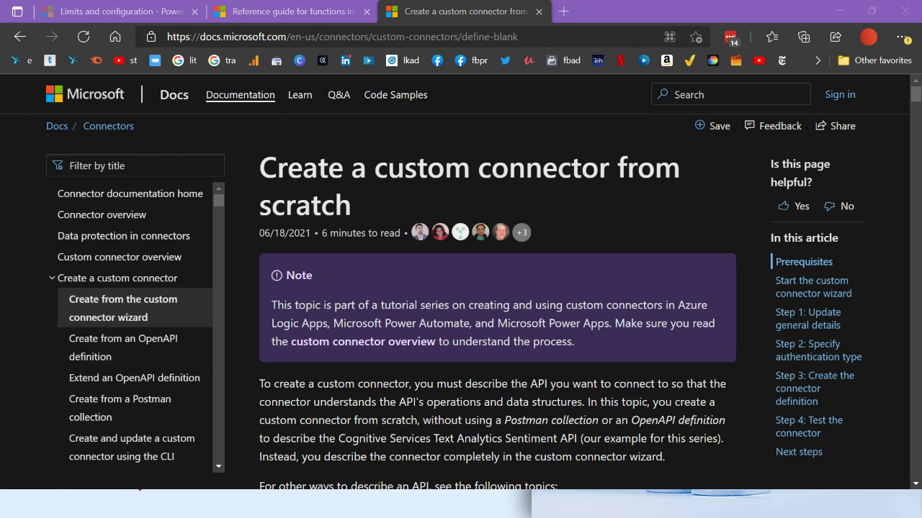
pyautogui.hotkey('alt', 'Tab')
# Show Teams' additional apps, including Approvals, then start a new flow back in Power Automate
pyautogui.click(30, 309)
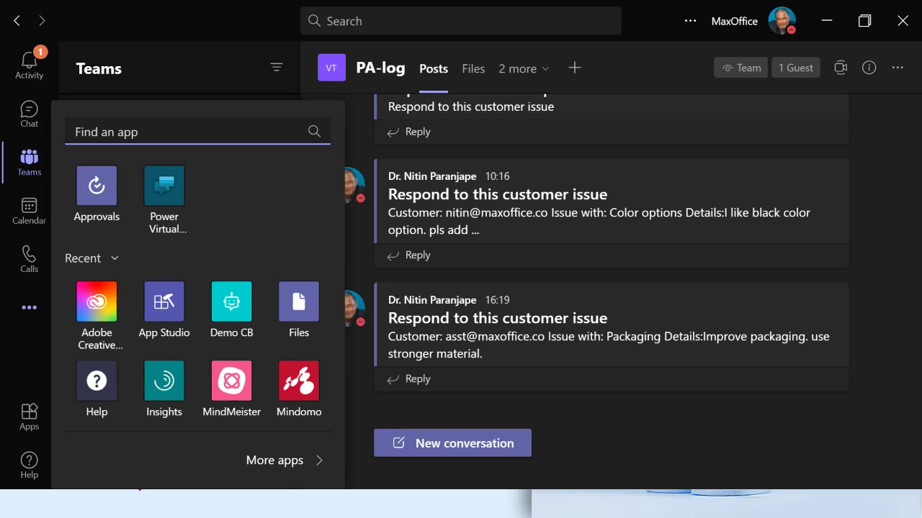
pyautogui.hotkey('alt', 'Tab')
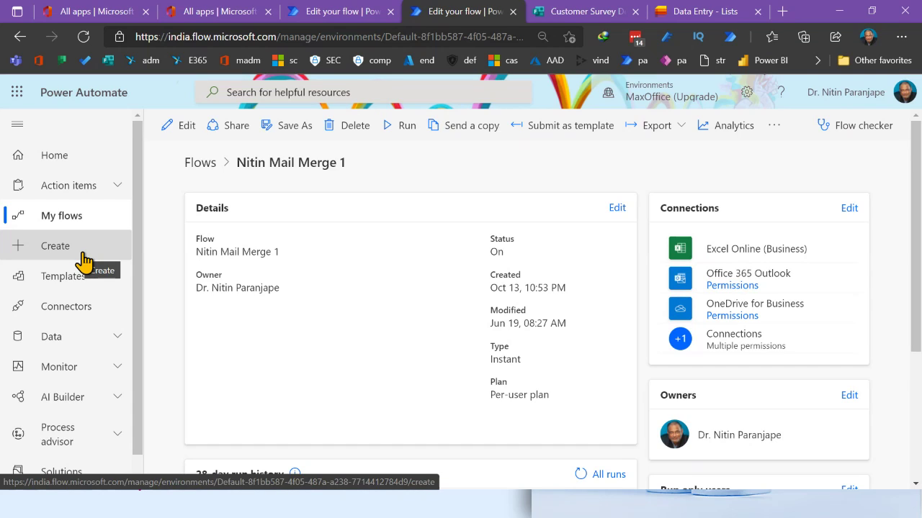
pyautogui.click(84, 260)
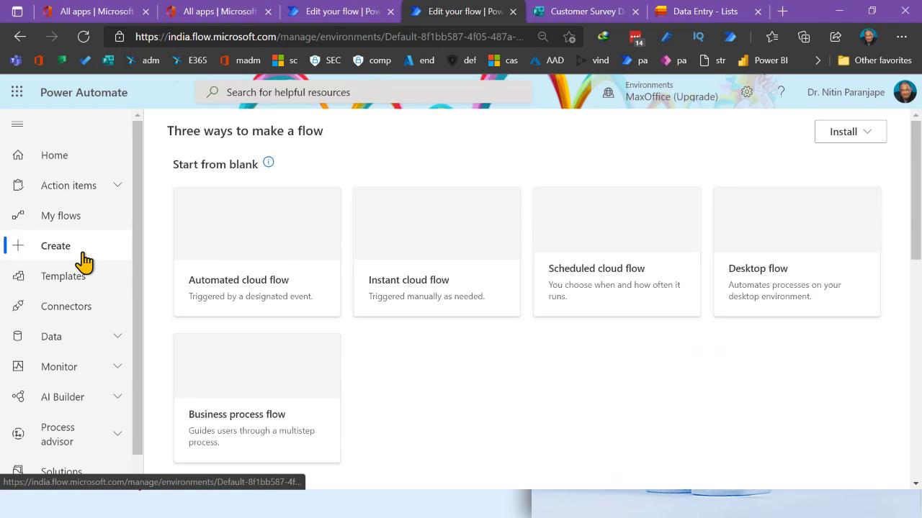
# Scroll the Create page back up to the 'Start from blank' flow types
pyautogui.scroll(4, 508, 243)
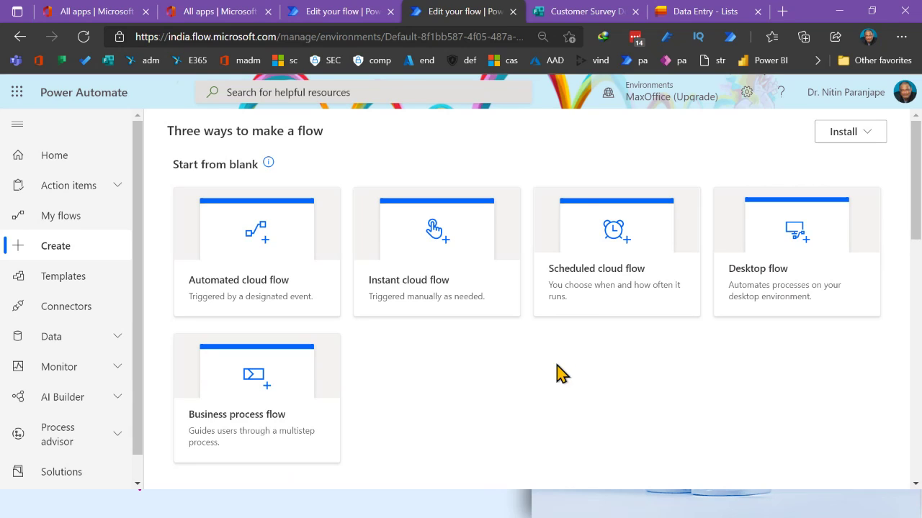
# Start an untitled automated cloud flow without setup and search connectors for 'power'
pyautogui.click(281, 287)
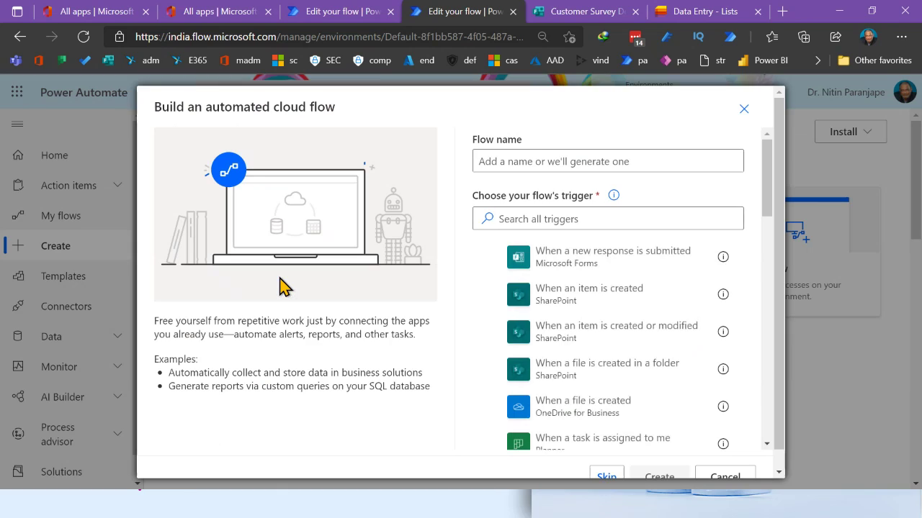
pyautogui.click(614, 477)
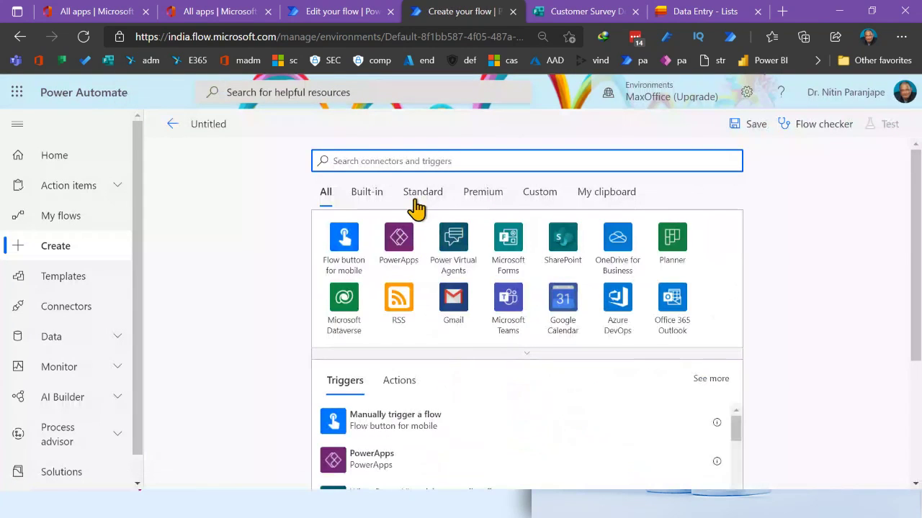
pyautogui.write('power')
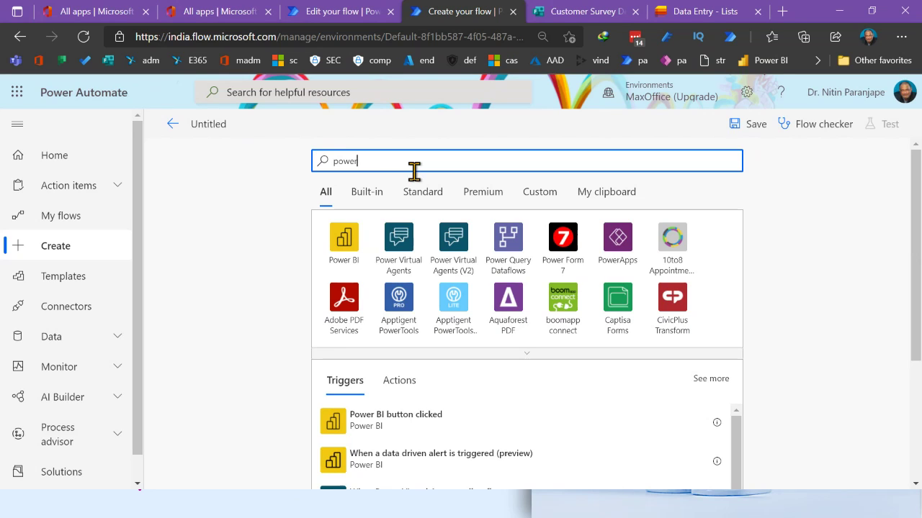
# Narrow the search to 'power bi' and list the Power BI connector's actions
pyautogui.write('bi')
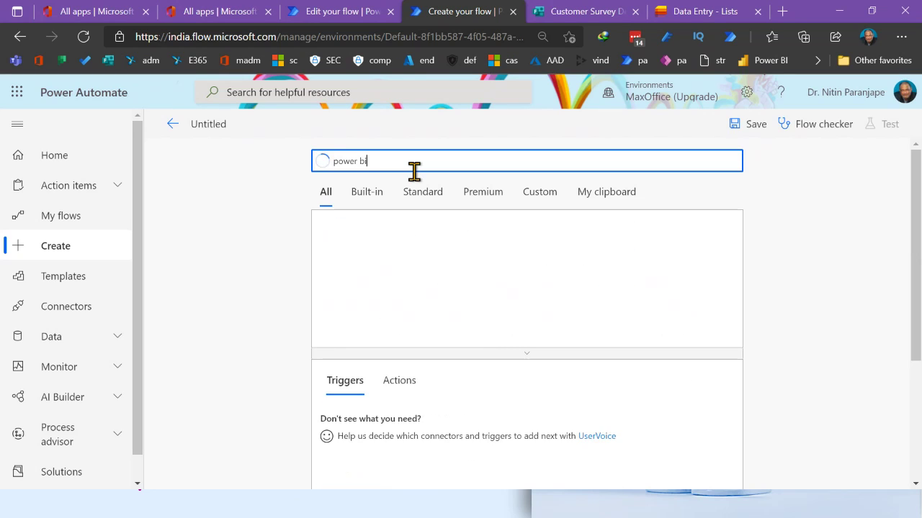
pyautogui.click(367, 242)
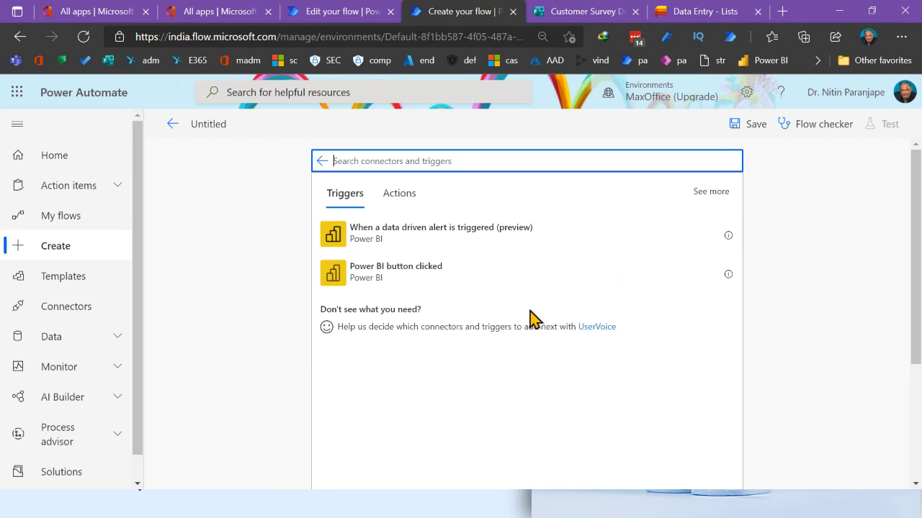
pyautogui.click(404, 196)
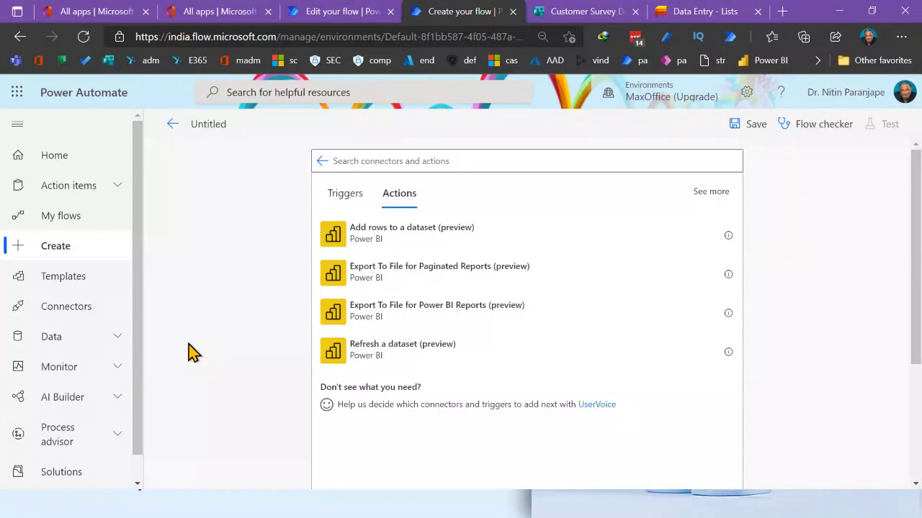
# Discard the unsaved untitled flow and open Approval2 from My flows in the editor
pyautogui.click(60, 215)
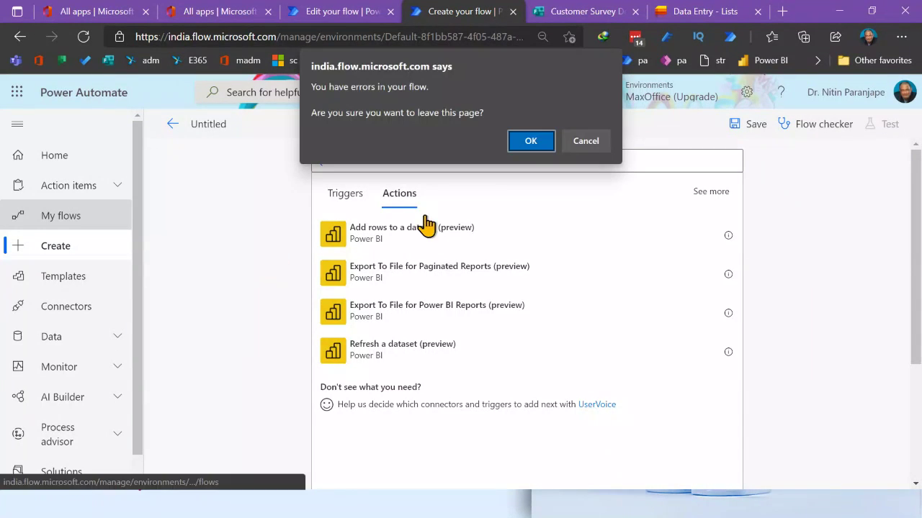
pyautogui.click(528, 140)
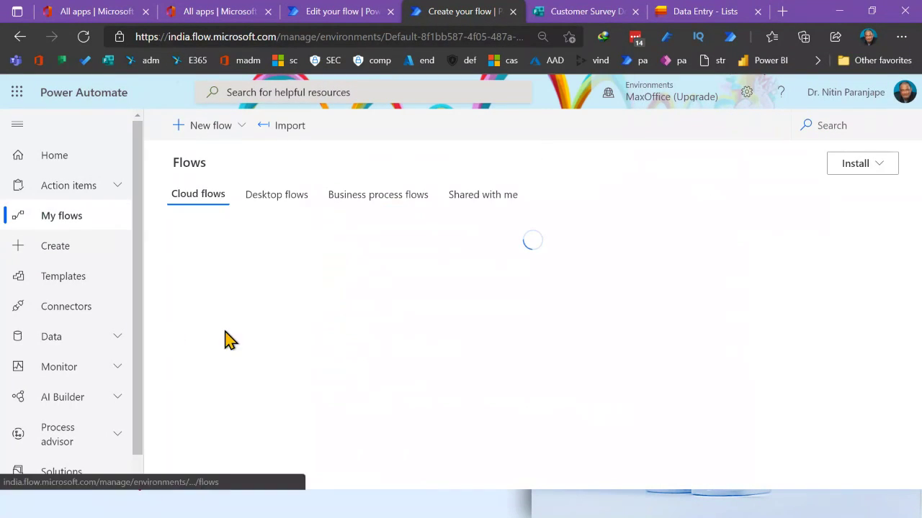
pyautogui.click(278, 332)
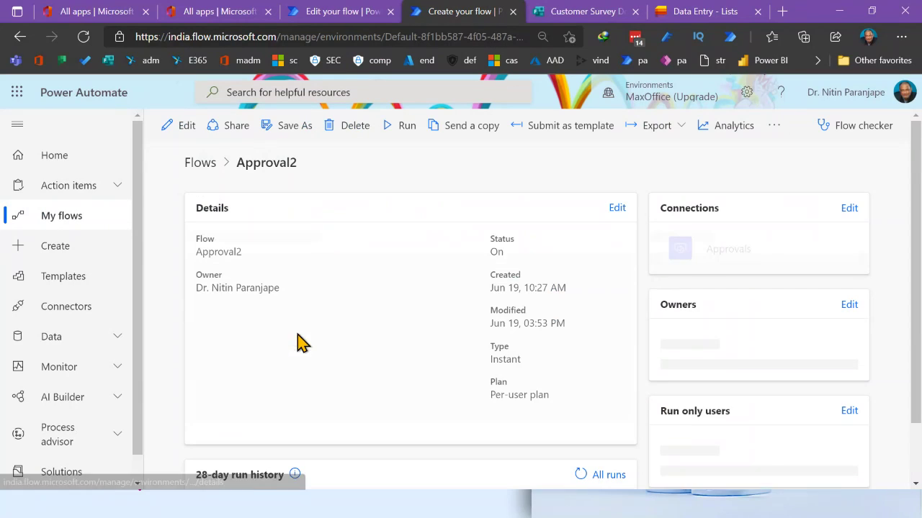
pyautogui.click(181, 127)
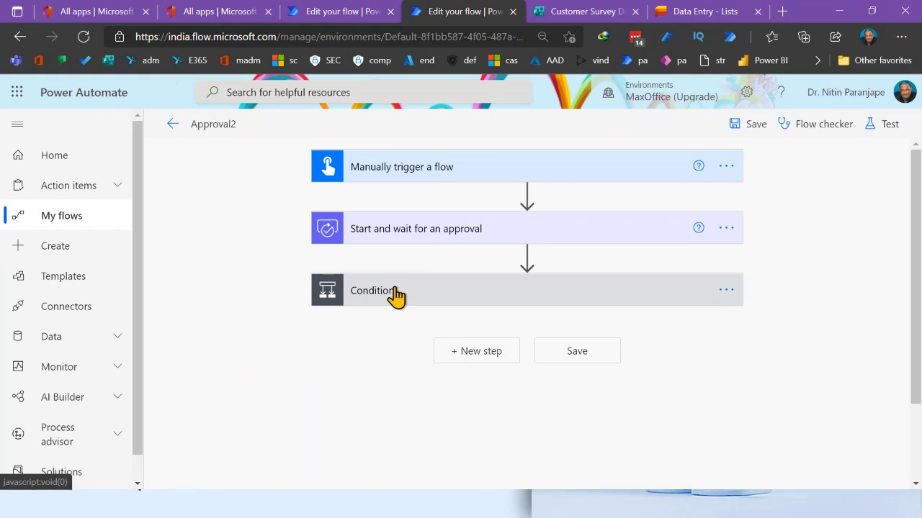
# Expand Approval2's Start and wait for an approval step and review its advanced fields
pyautogui.click(441, 240)
pyautogui.click(391, 429)
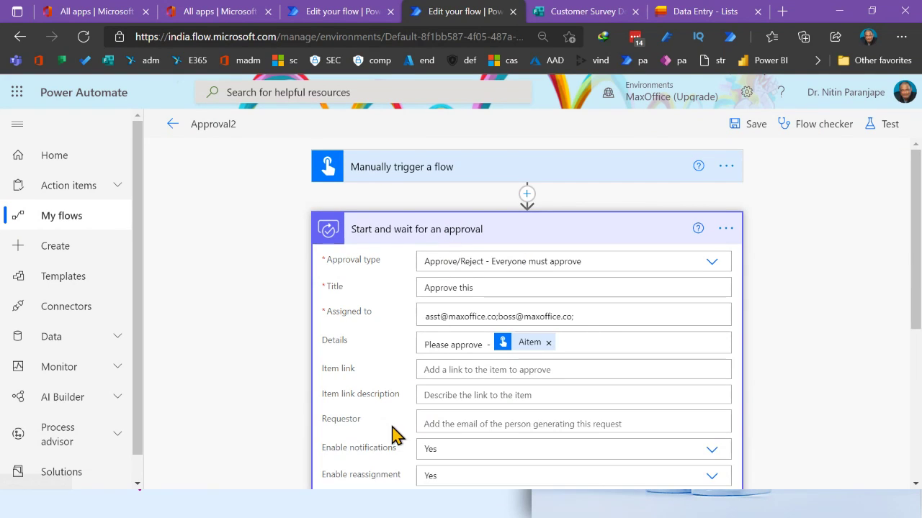
pyautogui.scroll(-3, 525, 442)
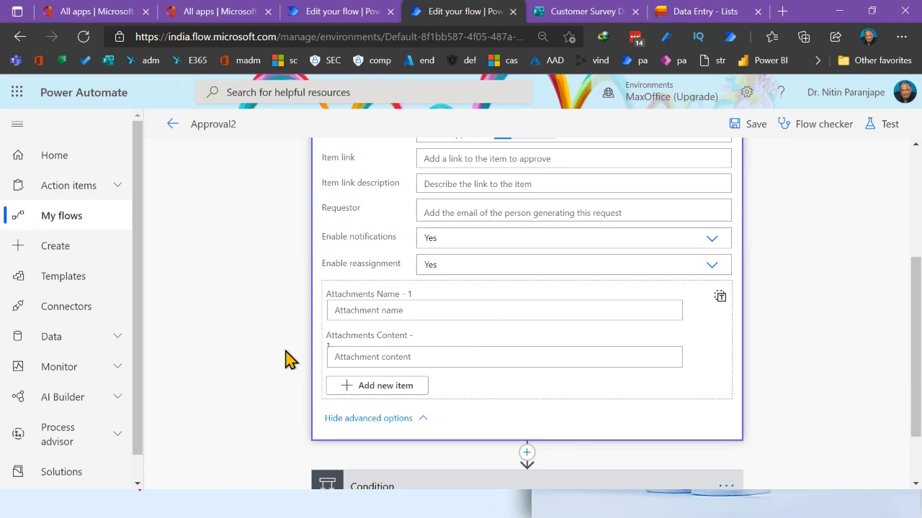
pyautogui.scroll(3, 285, 360)
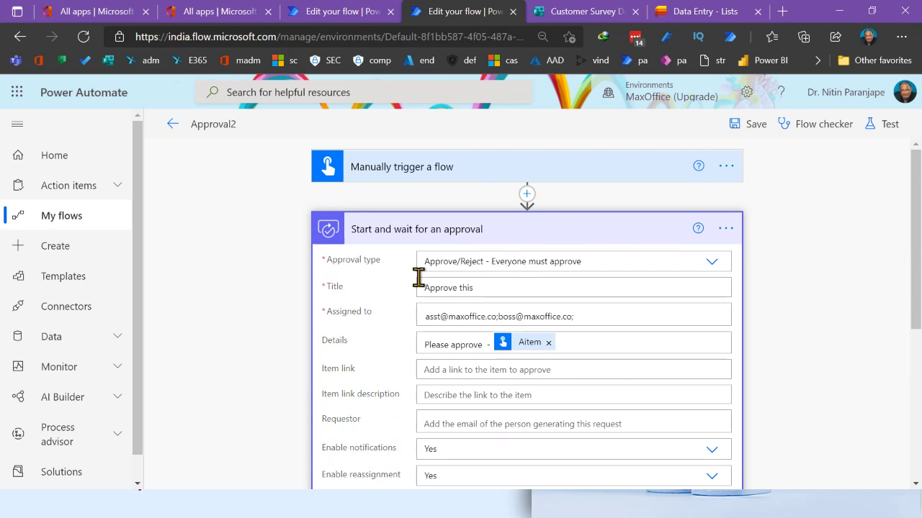
pyautogui.scroll(-4, 420, 276)
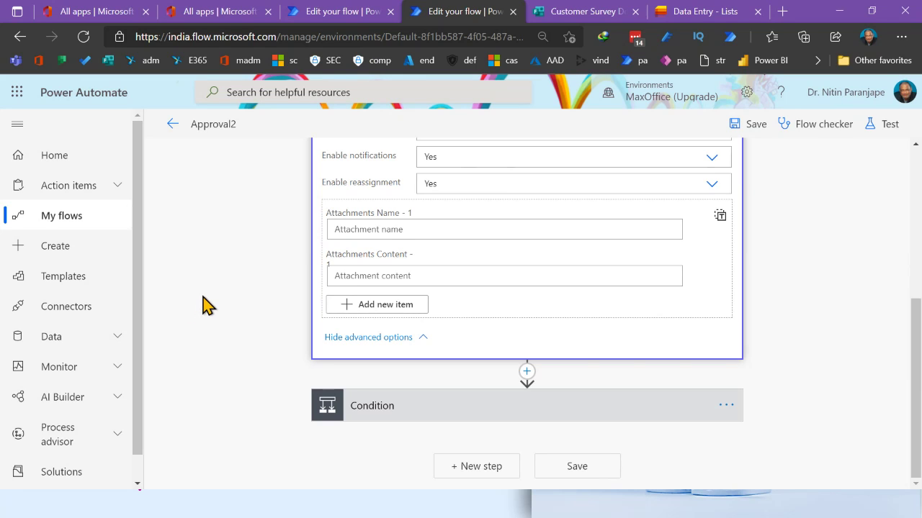
pyautogui.scroll(4, 201, 303)
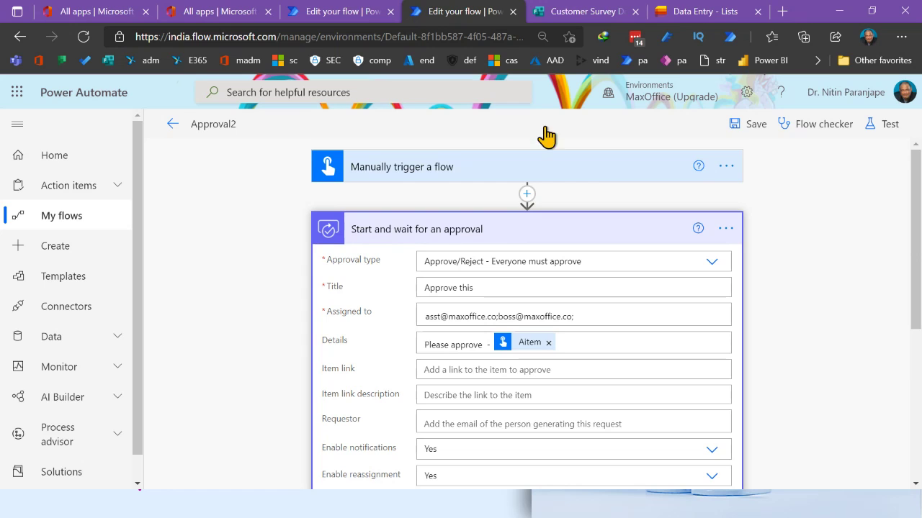
# Show the Data Entry list zoomed out twice and start a blank New item form
pyautogui.click(742, 15)
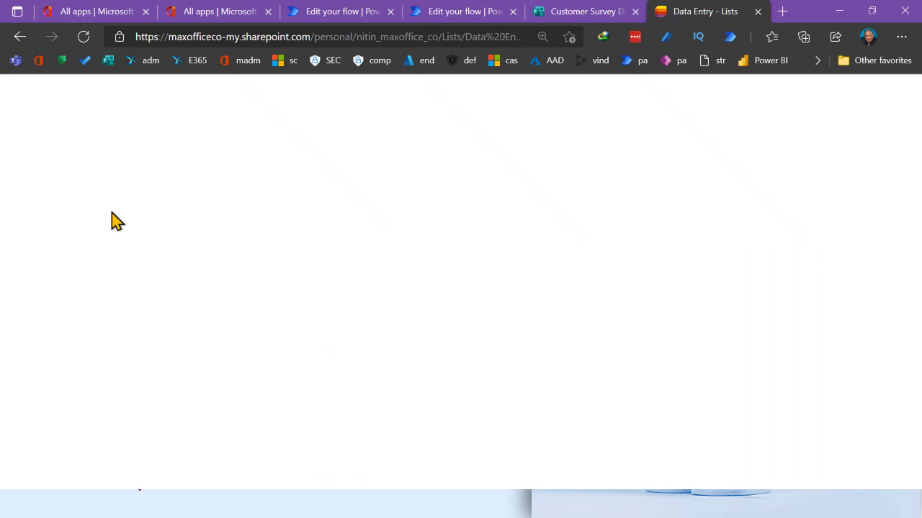
pyautogui.hotkey('ctrl', '-')
pyautogui.hotkey('ctrl', '-')
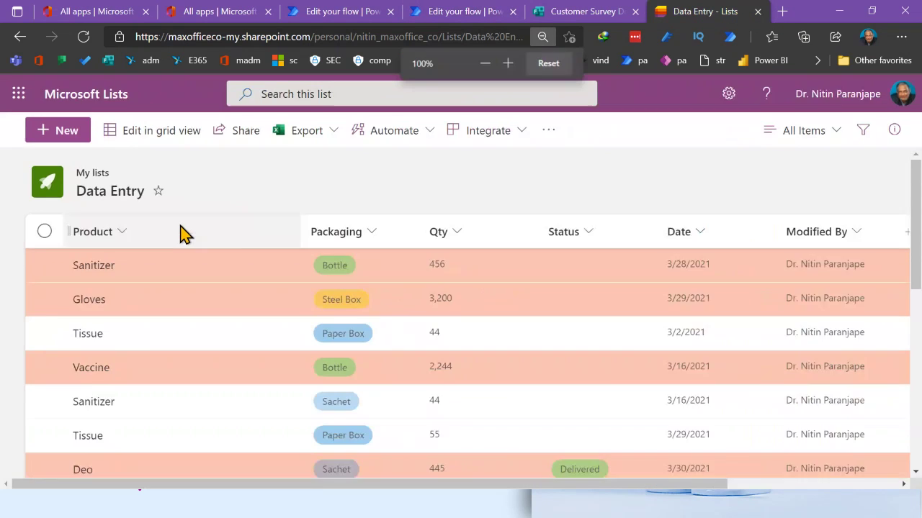
pyautogui.hotkey('ctrl', '-')
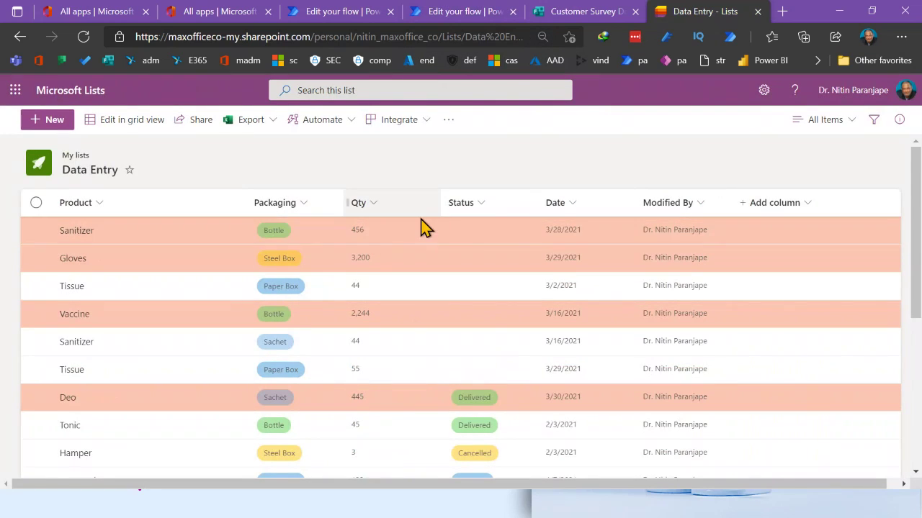
pyautogui.click(54, 126)
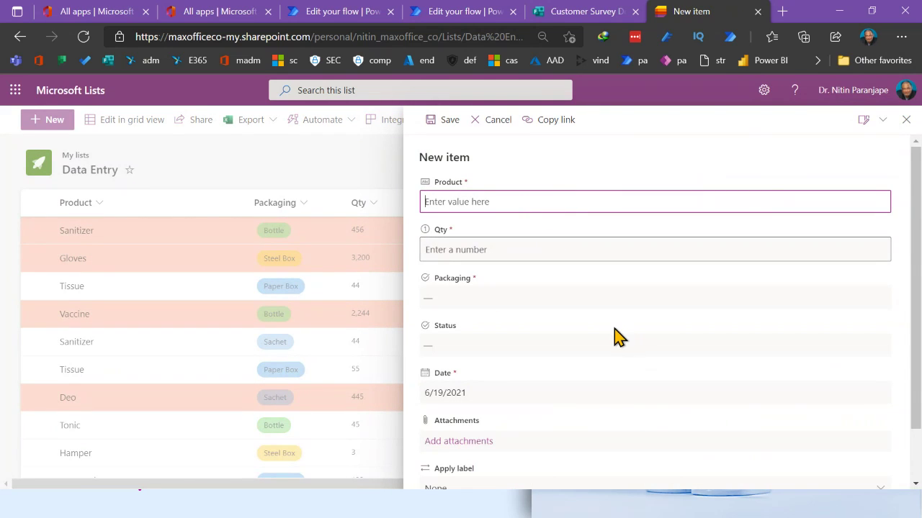
pyautogui.scroll(-1, 615, 336)
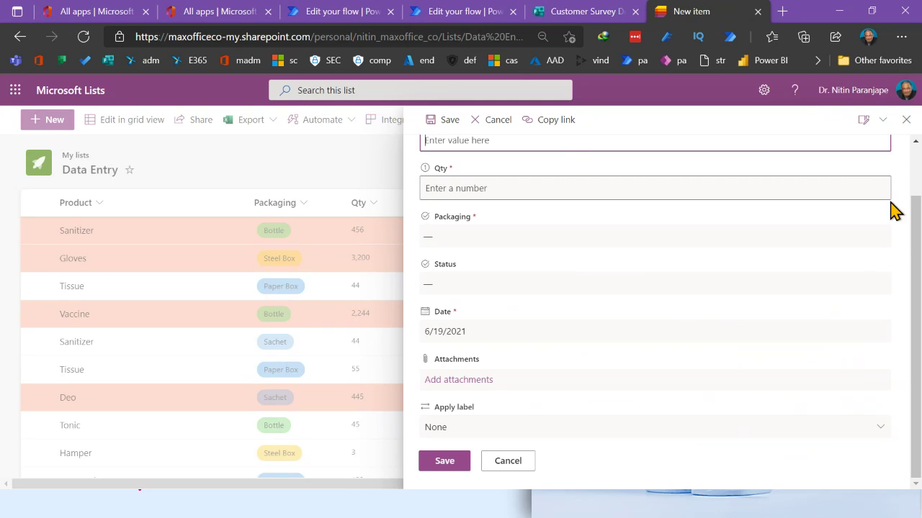
# Discard the new item and pick the 'Request approval (everyone must approve)' template under Integrate > Power Automate
pyautogui.click(905, 121)
pyautogui.click(905, 121)
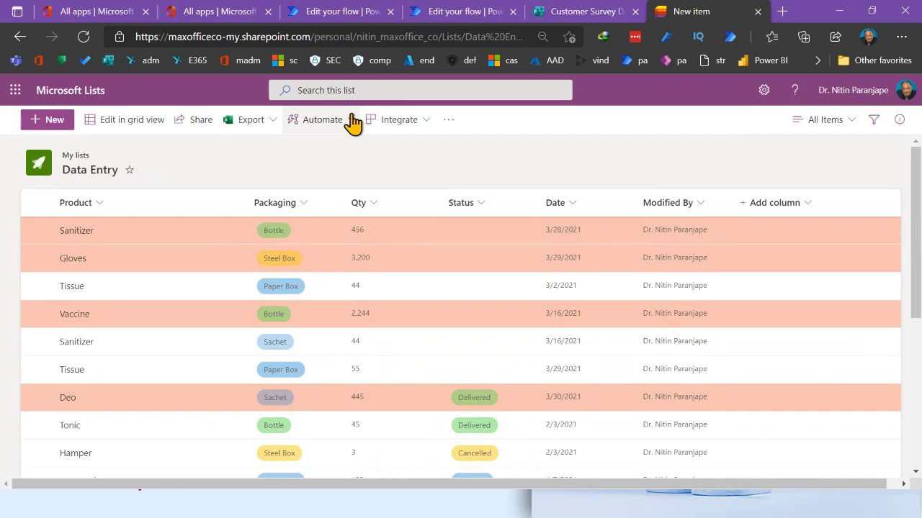
pyautogui.click(424, 128)
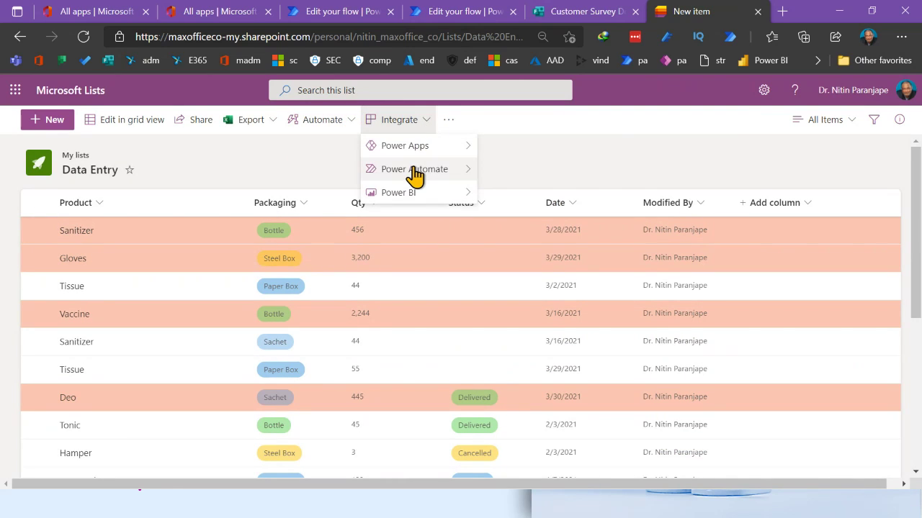
pyautogui.moveTo(415, 175)
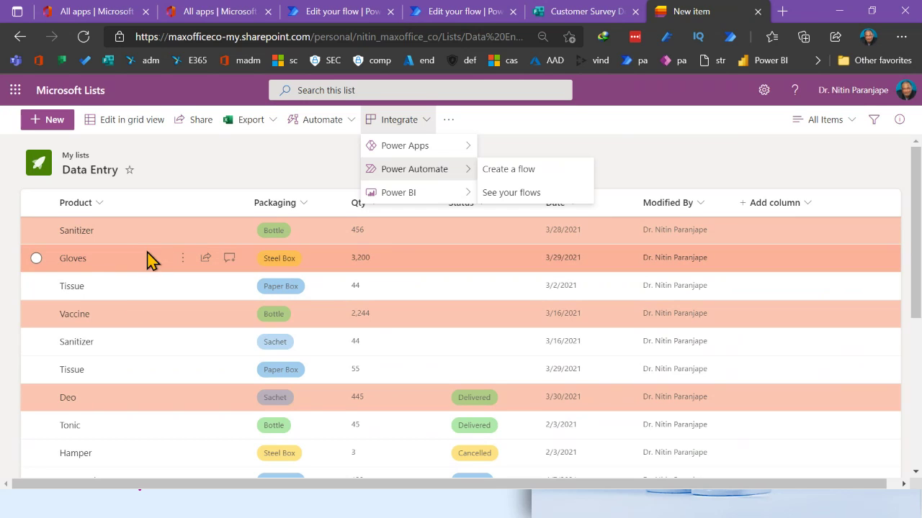
pyautogui.click(495, 177)
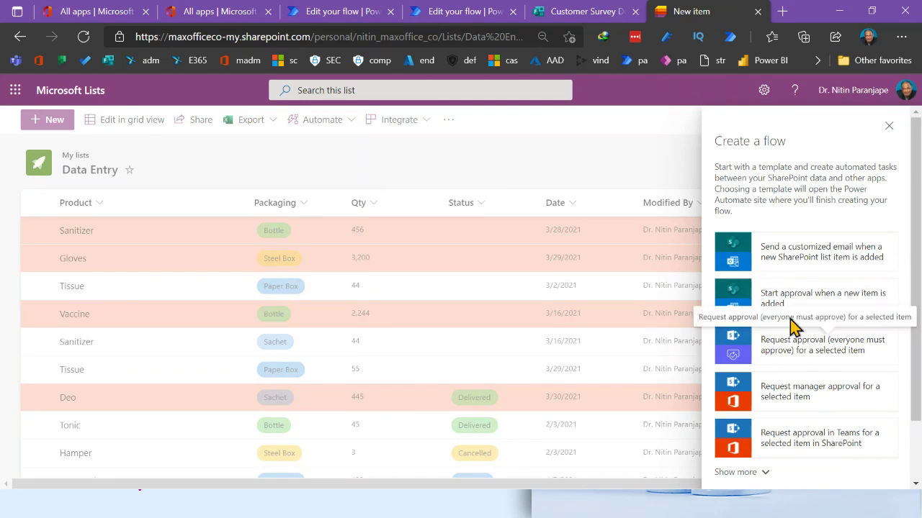
pyautogui.scroll(-1, 792, 342)
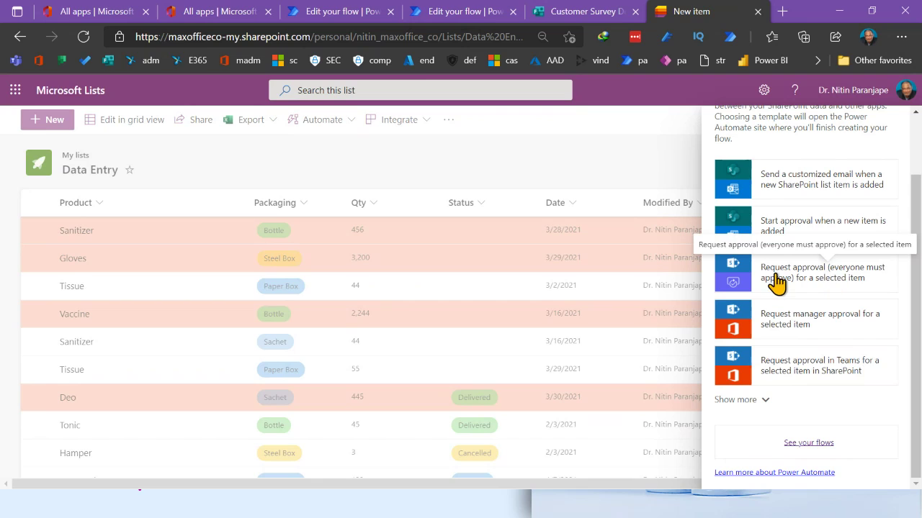
pyautogui.click(847, 291)
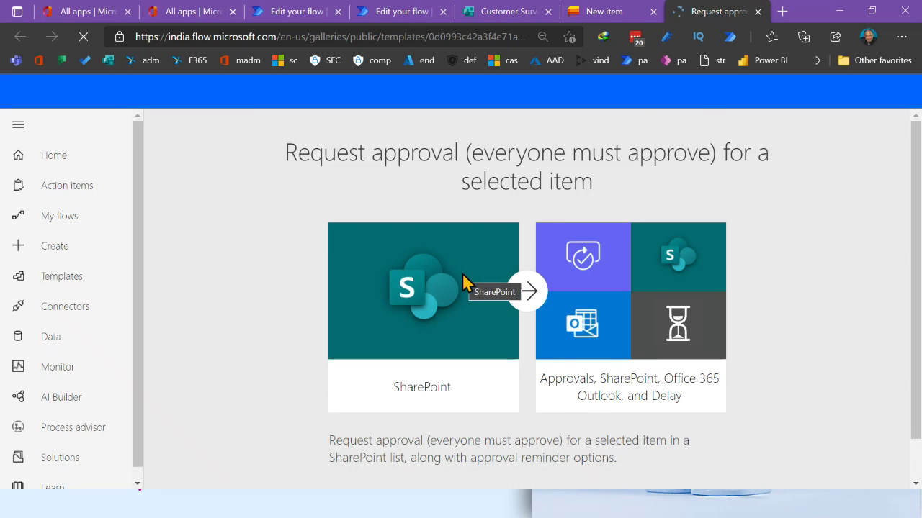
# Scroll the template page to review its Approvals, Office 365 Outlook and SharePoint connections
pyautogui.scroll(-1, 618, 375)
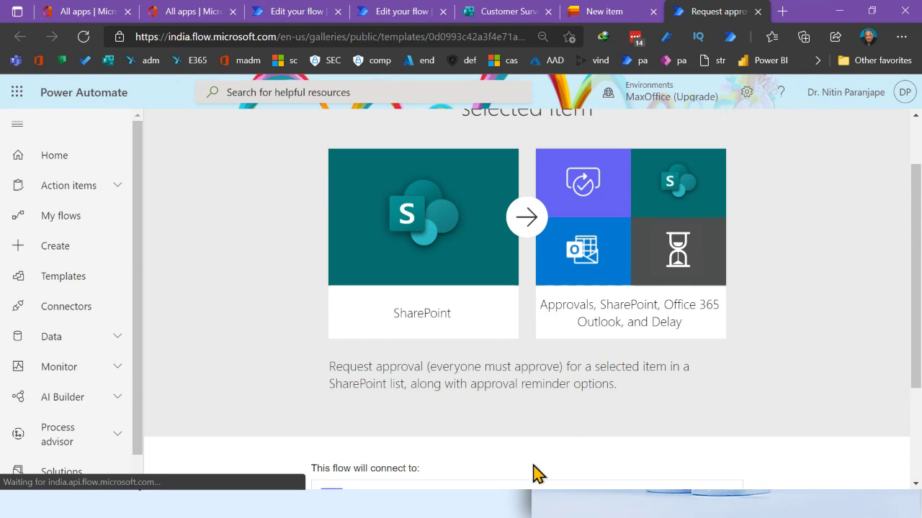
pyautogui.scroll(-2, 539, 474)
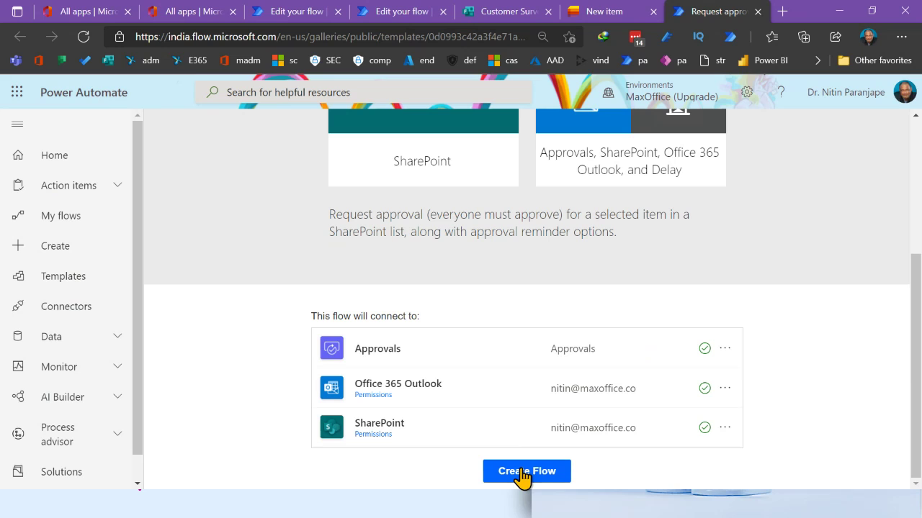
pyautogui.scroll(2, 566, 467)
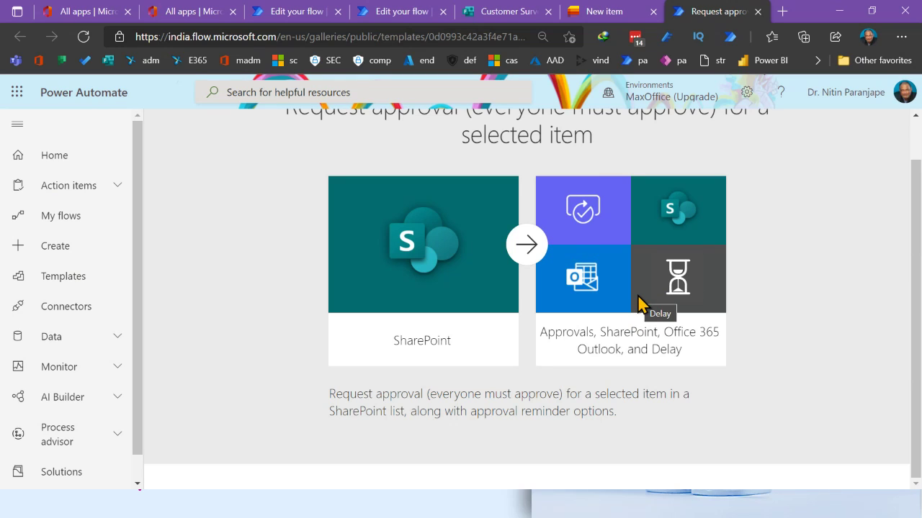
pyautogui.scroll(1, 637, 295)
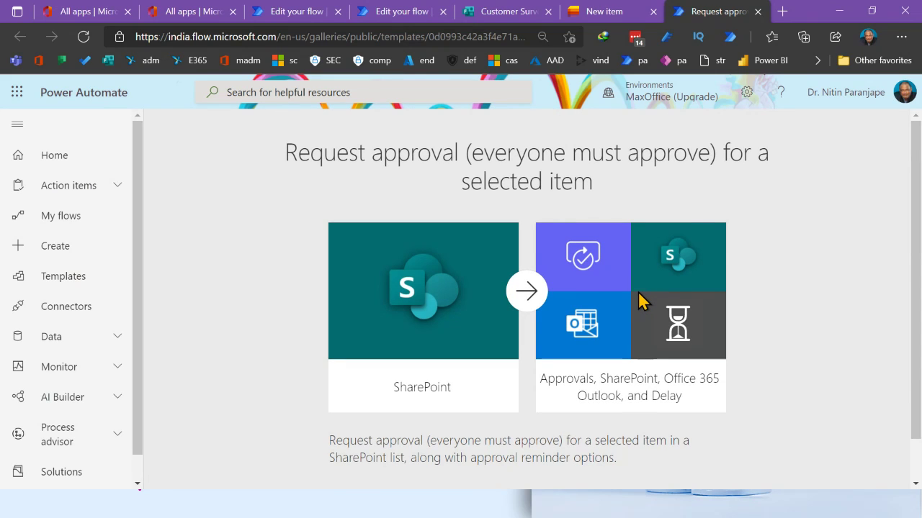